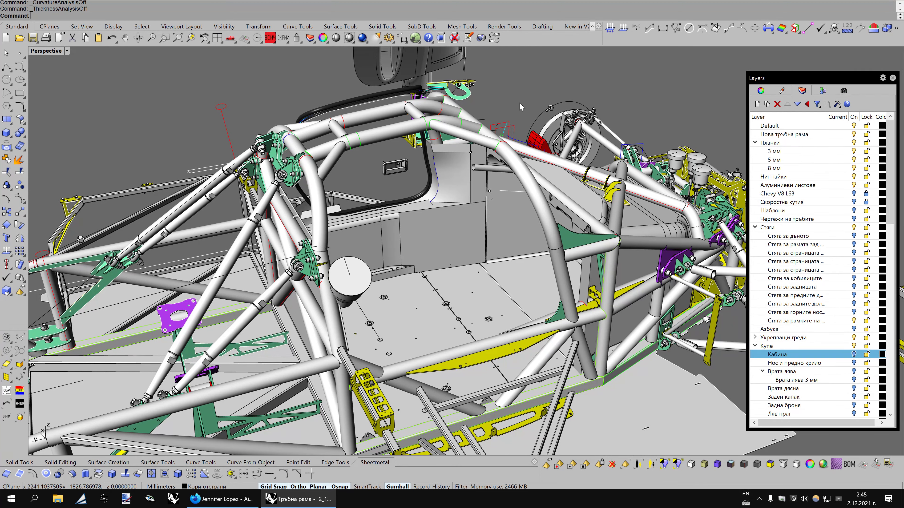
Zoom in on the door sill and pick the side panel and sill edges for BlendSrf
scroll(539, 185, "up", 2)
scroll(539, 185, "up", 2)
scroll(539, 185, "up", 2)
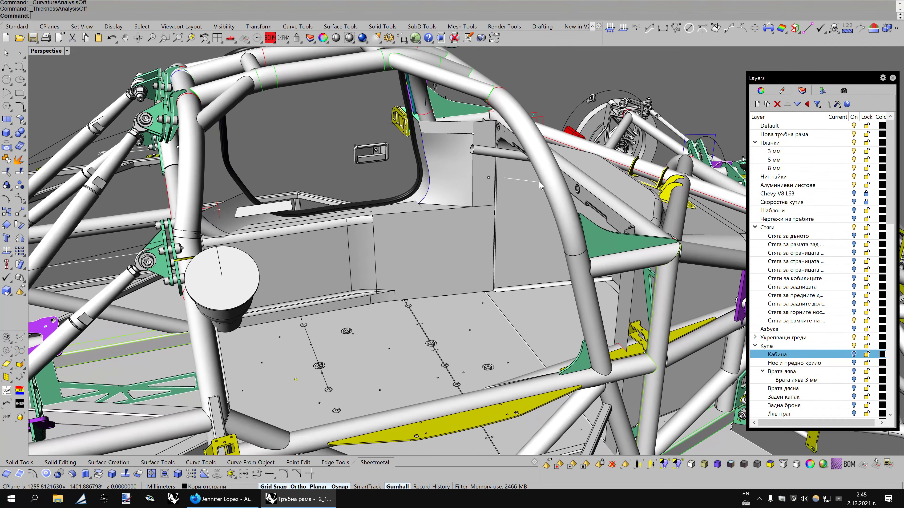
scroll(540, 185, "up", 2)
scroll(539, 186, "up", 2)
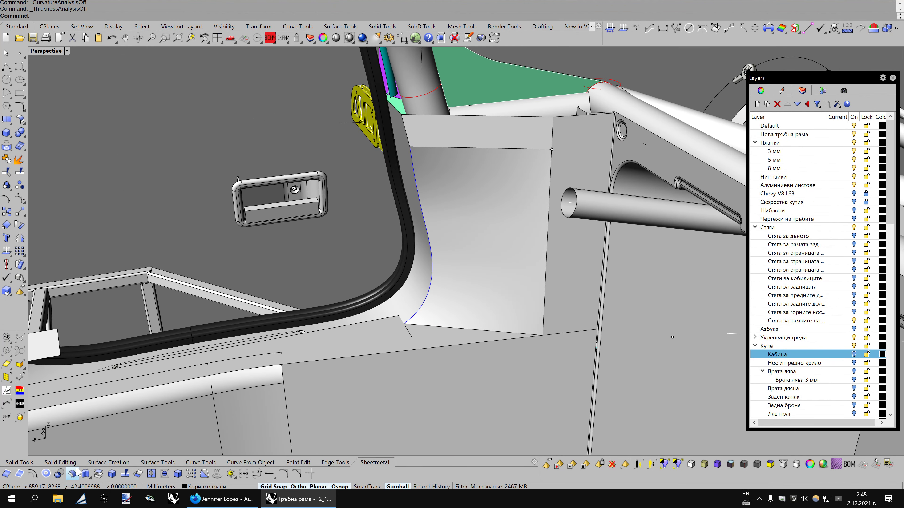
left_click(136, 465)
key("ctrl+alt+w")
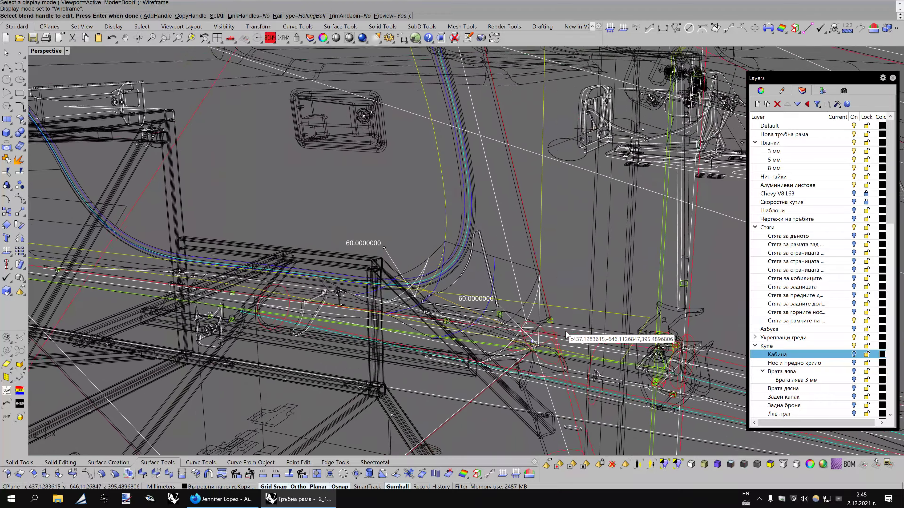
Accept the 60 mm blend handles and finish the blend surface in shaded display
scroll(566, 335, "up", 2)
scroll(566, 335, "up", 2)
scroll(566, 335, "up", 2)
scroll(566, 335, "up", 2)
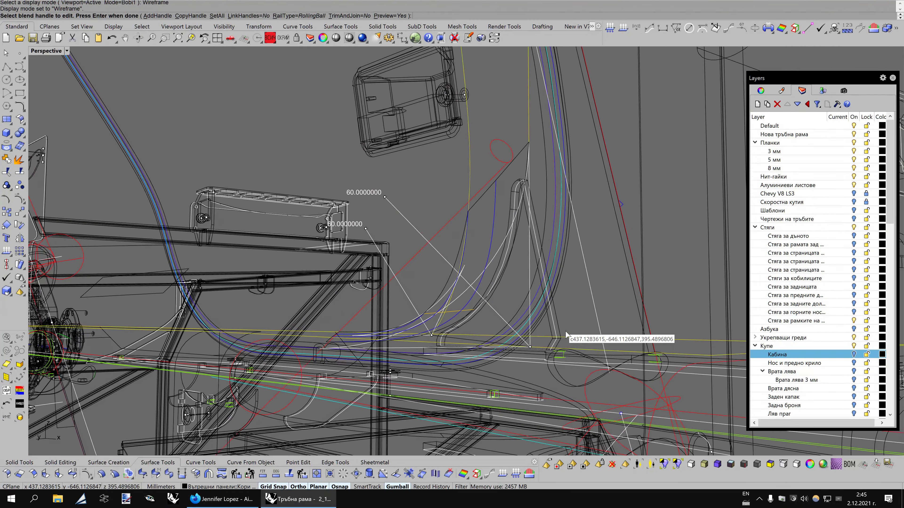
key("ctrl+alt+s")
scroll(534, 320, "up", 2)
scroll(491, 308, "up", 2)
key("Return")
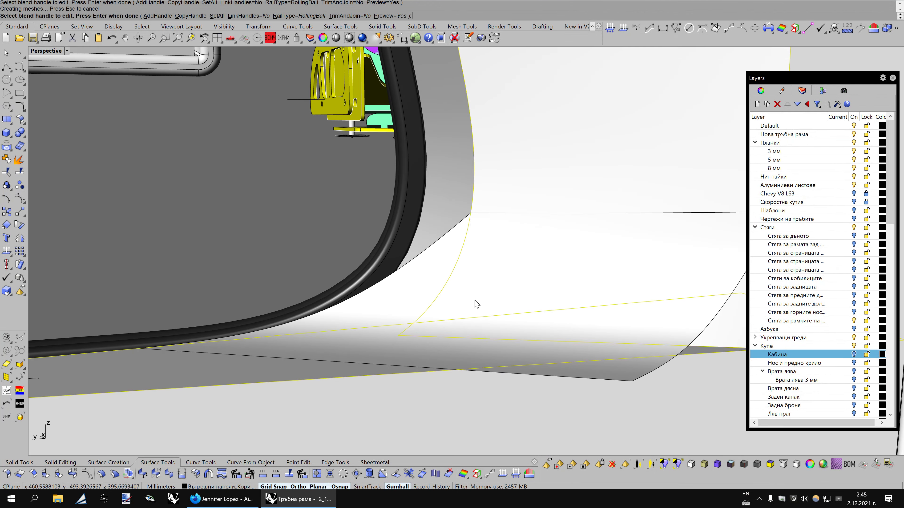
key("ctrl+alt+x")
Select the curved blend flap and turn on its control points
mouse_move(476, 305)
right_mouse_down()
mouse_move(518, 291)
mouse_move(534, 323)
right_mouse_up()
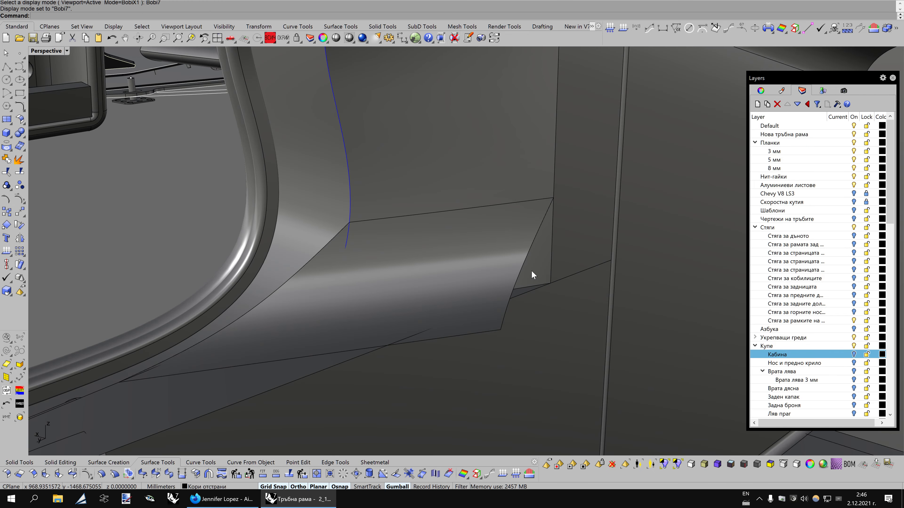
right_click_drag(531, 270, 479, 262)
left_click(479, 263)
key("F10")
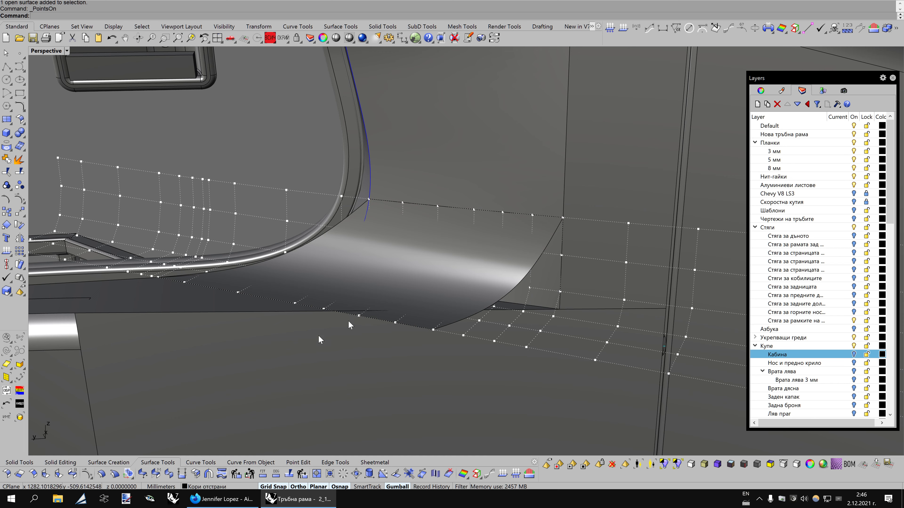
left_click(370, 464)
Shrink the blend flap to its trimmed edges with ShrinkTrimmedSrfToEdge
left_click(175, 478)
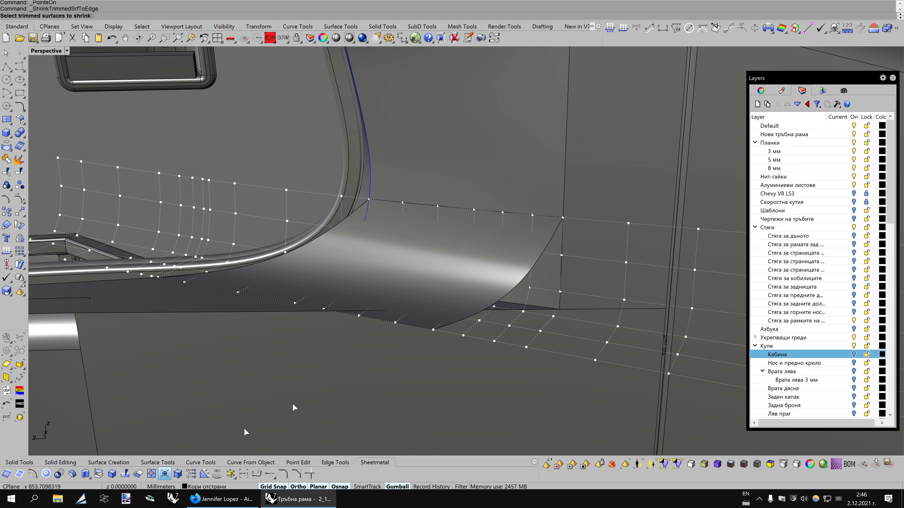
left_click(296, 409)
key("Return")
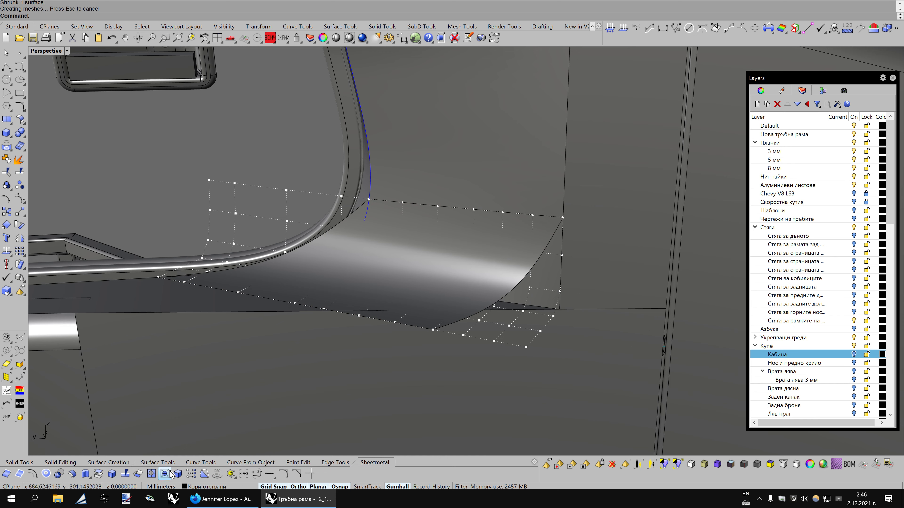
Untrim the flap's trimmed edge to restore its cut-away corner, then zoom out
left_click(152, 474)
left_click(514, 290)
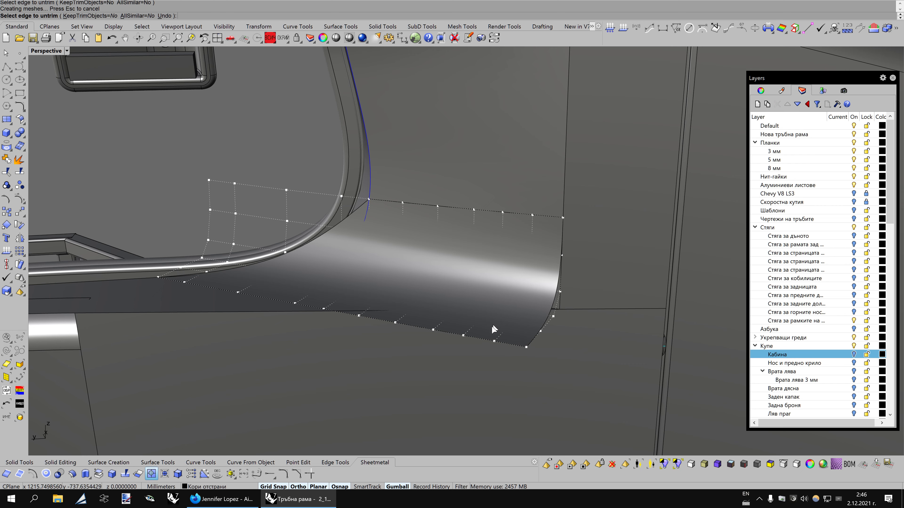
left_click(484, 343)
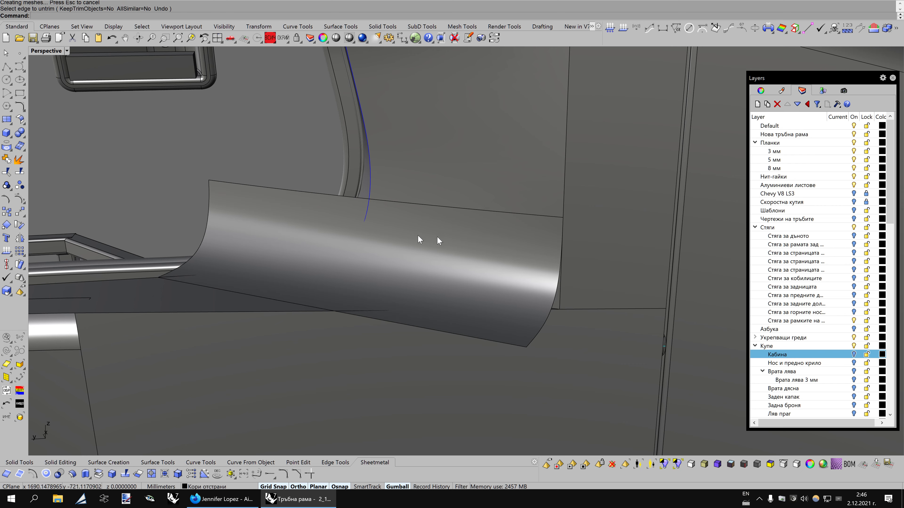
scroll(548, 235, "down", 2)
scroll(555, 224, "down", 2)
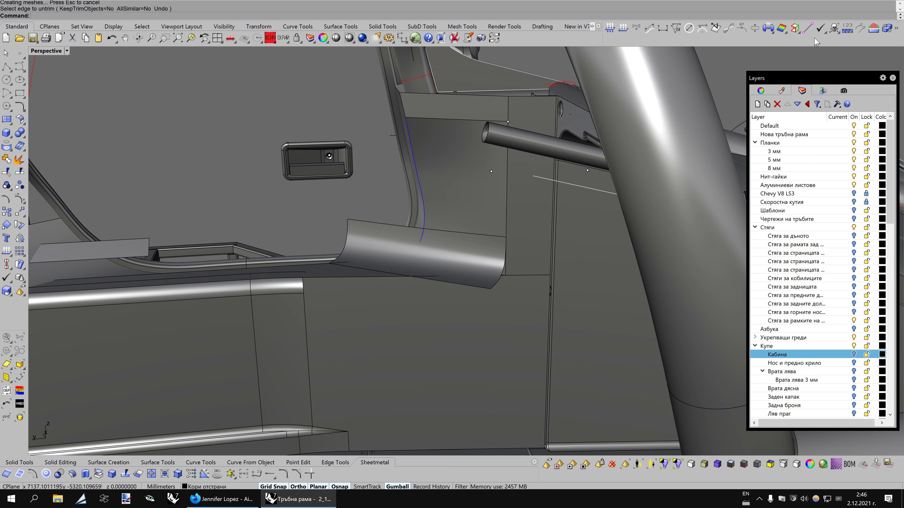
Highlight the side panel's naked edges with ShowEdges
left_click(796, 30)
left_click(467, 327)
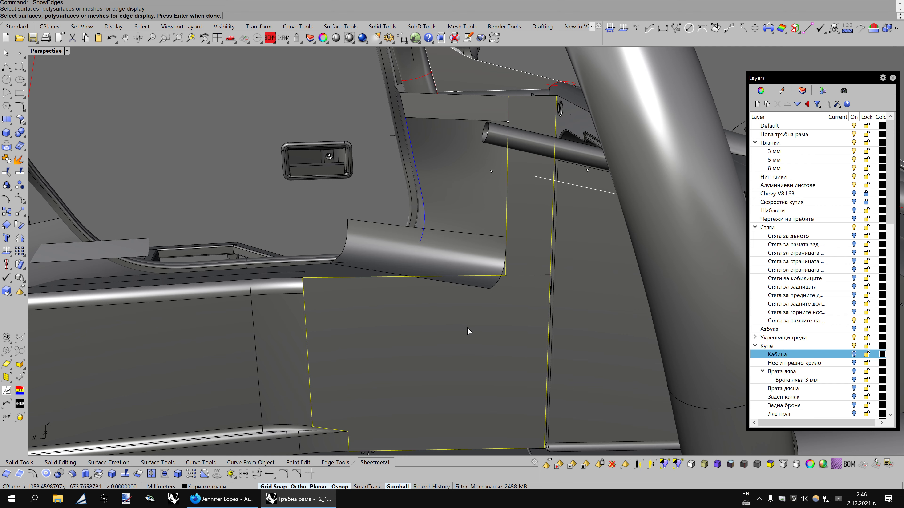
key("Return")
scroll(557, 255, "up", 2)
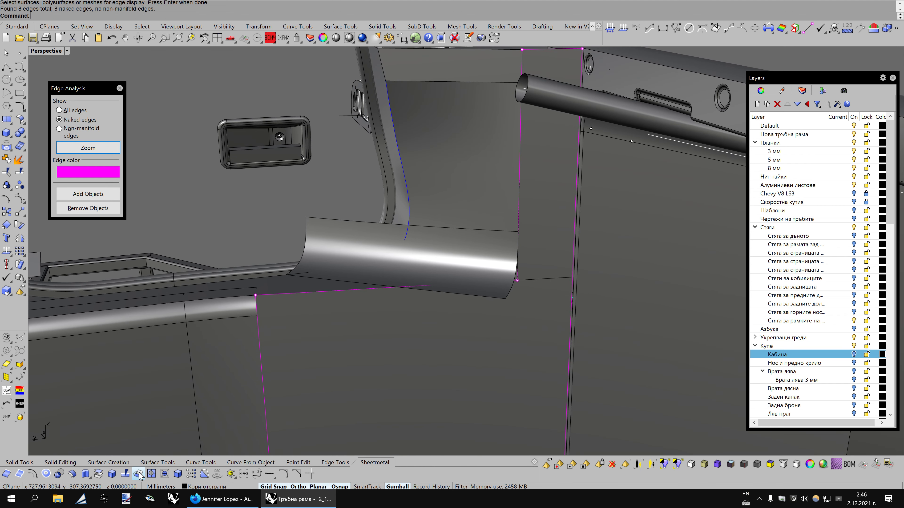
Split the panel's lower edge and its vertical edge near the top
left_click(130, 473)
left_click(348, 293)
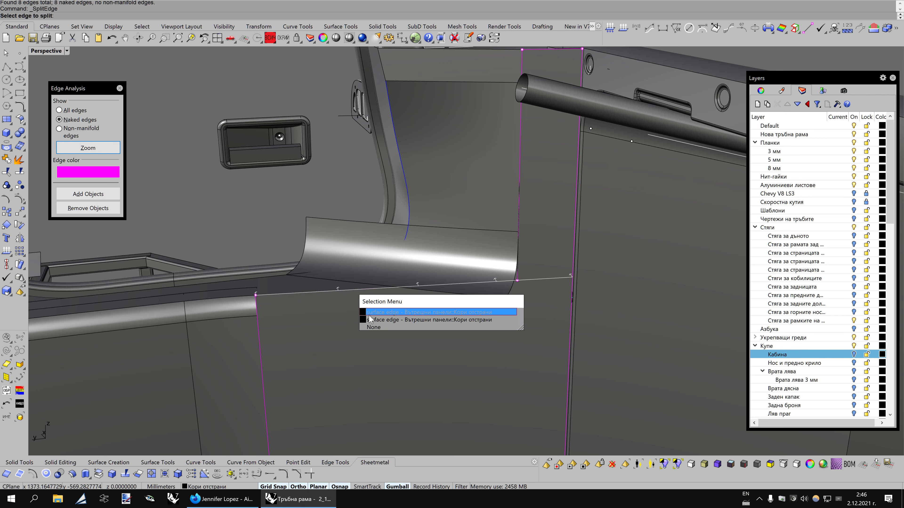
left_click(392, 312)
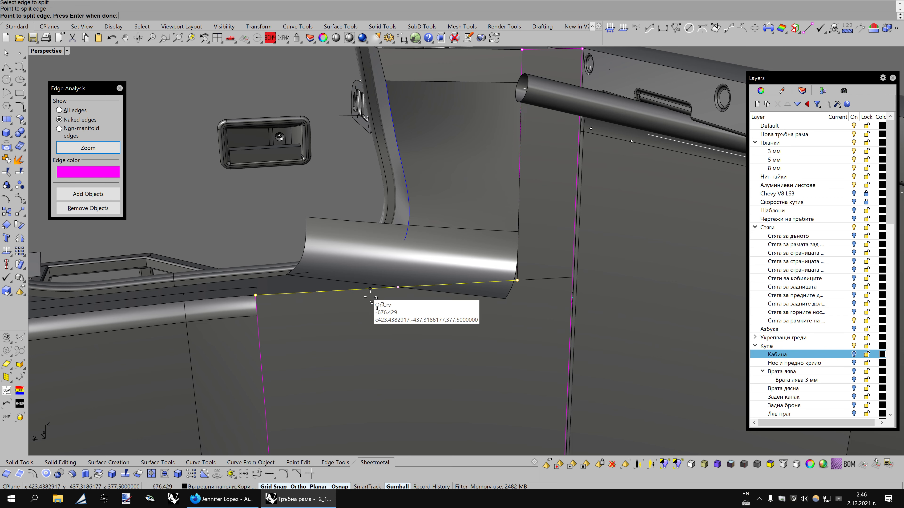
key("Return")
left_click(520, 169)
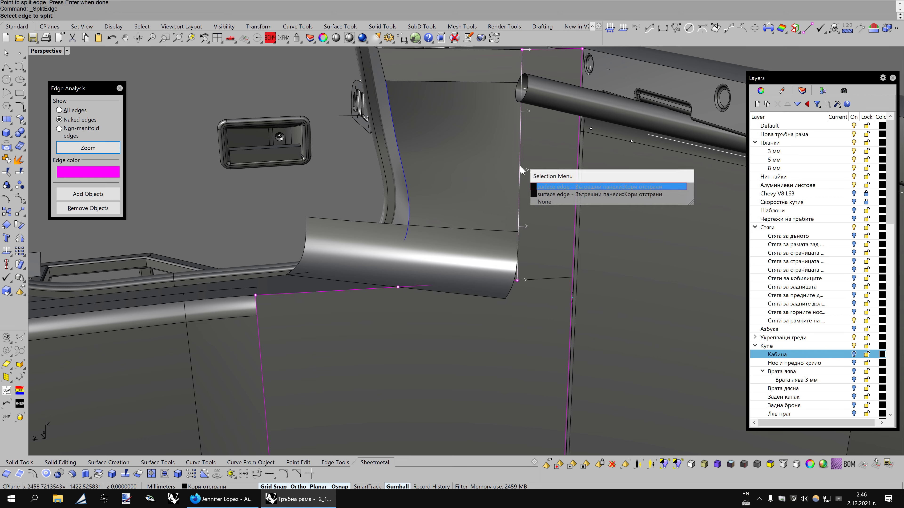
left_click(545, 192)
scroll(562, 146, "up", 1)
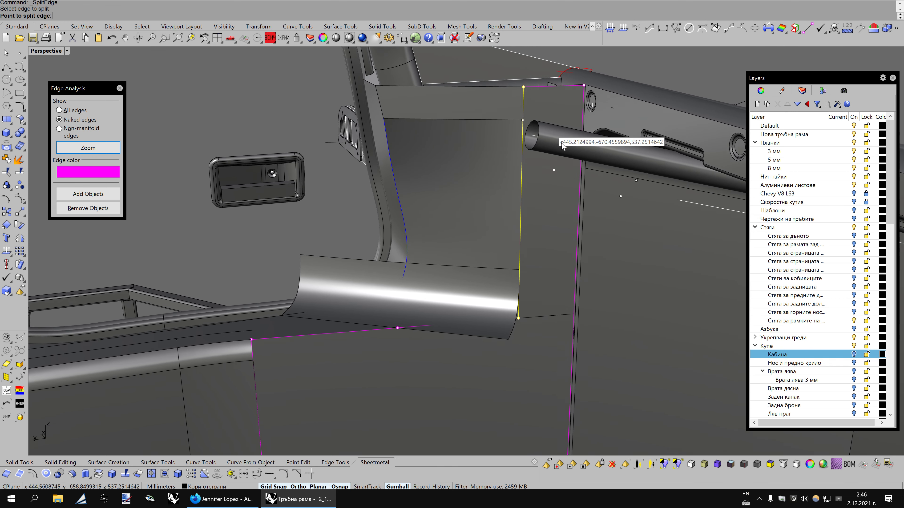
left_click(521, 135)
key("Return")
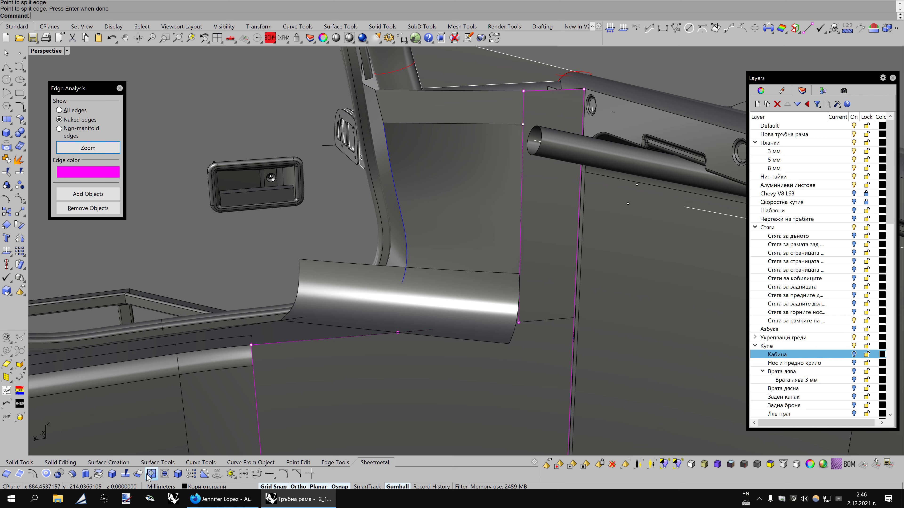
Replace the split lower and vertical edge segments with one diagonal line
left_click(191, 474)
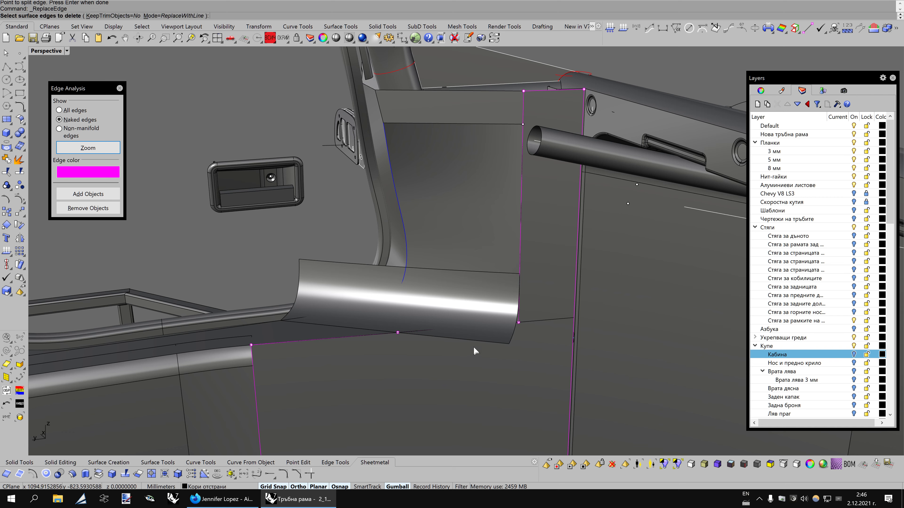
left_click(430, 333)
left_click(455, 356)
left_click(519, 240)
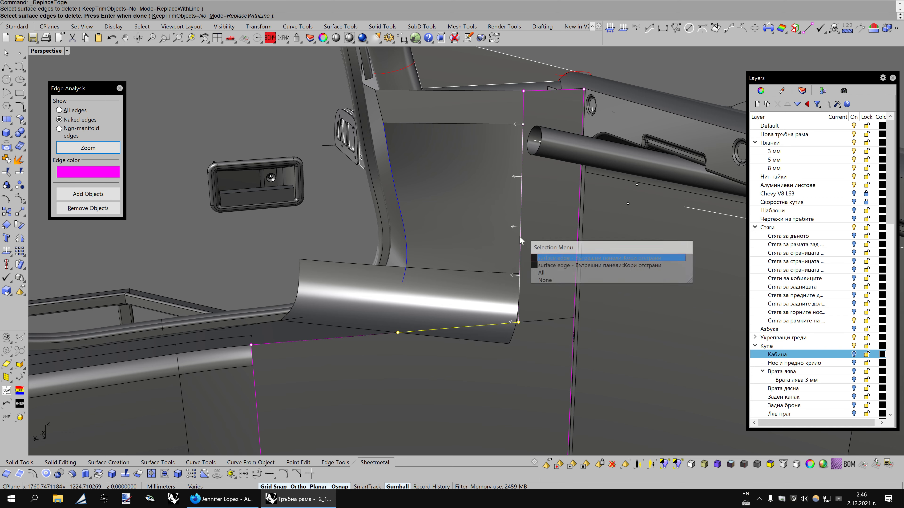
left_click(548, 265)
key("Return")
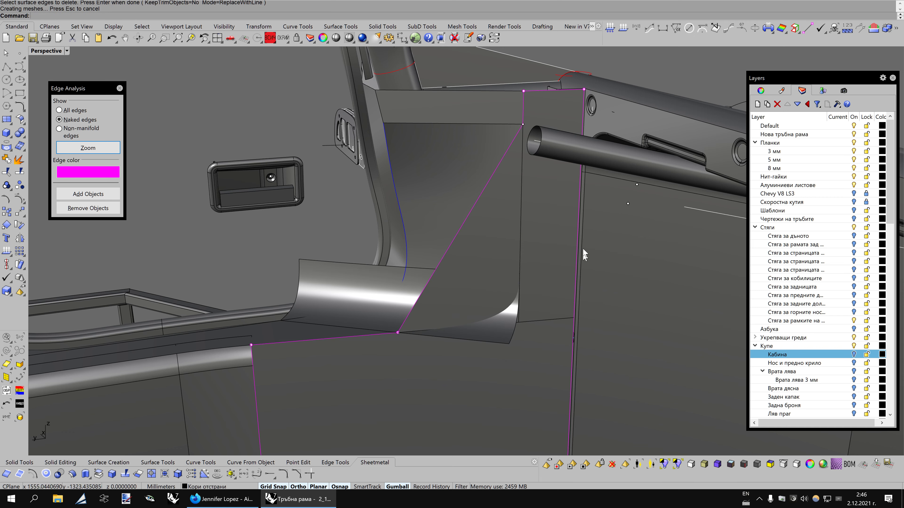
Trim the curved flap back past the diagonal, using the side panel as cutter
left_click(472, 274)
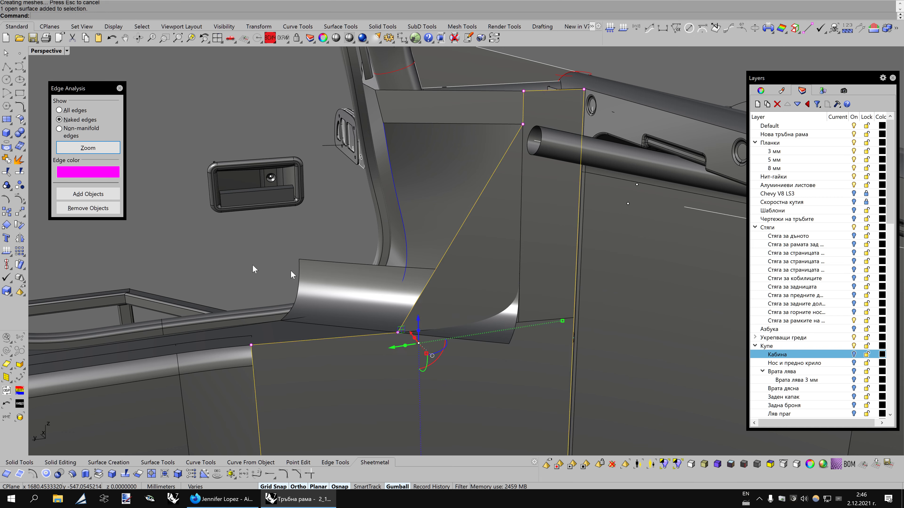
left_click(9, 173)
left_click(480, 341)
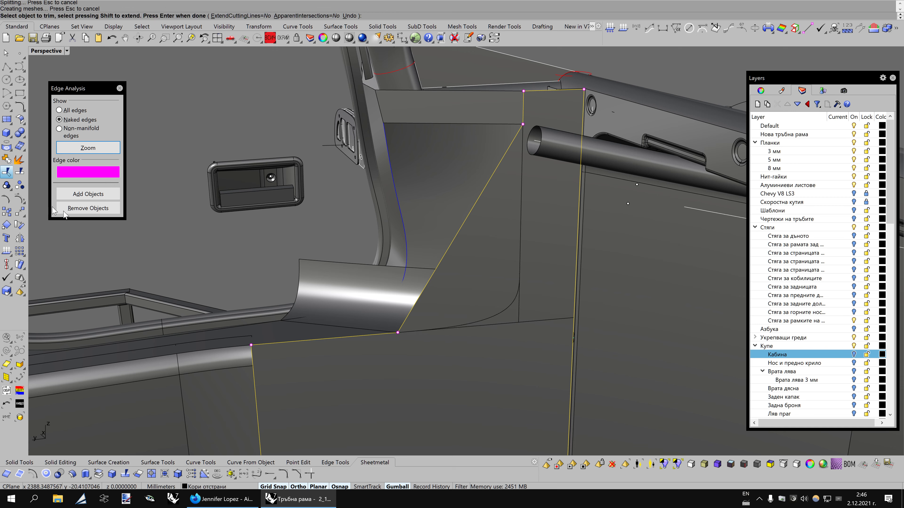
Finish the trim, split the upper side panel with the lower curved surface, and delete the off-cut
key("Return")
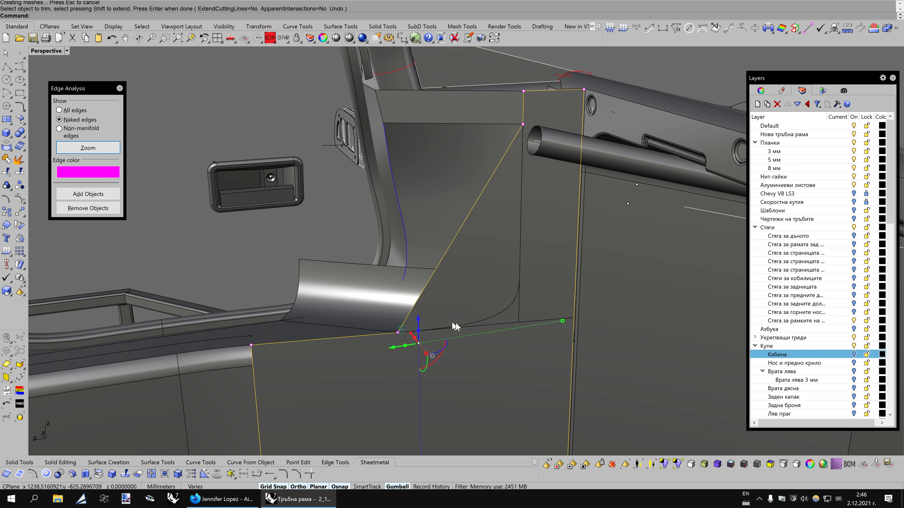
left_click(521, 306)
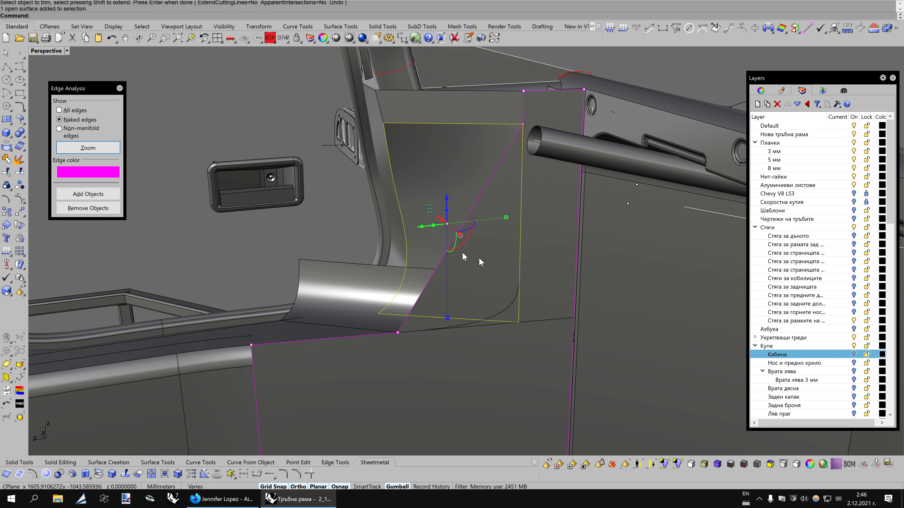
left_click(19, 173)
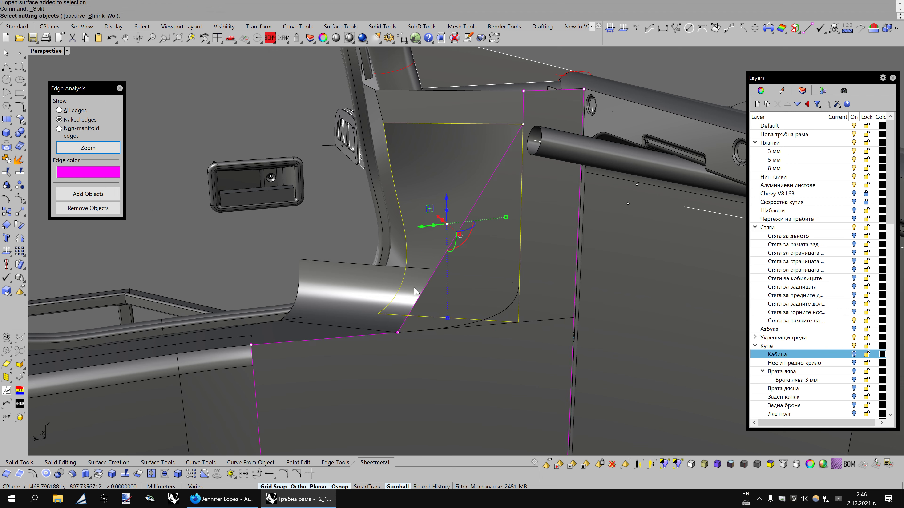
left_click(348, 266)
key("Return")
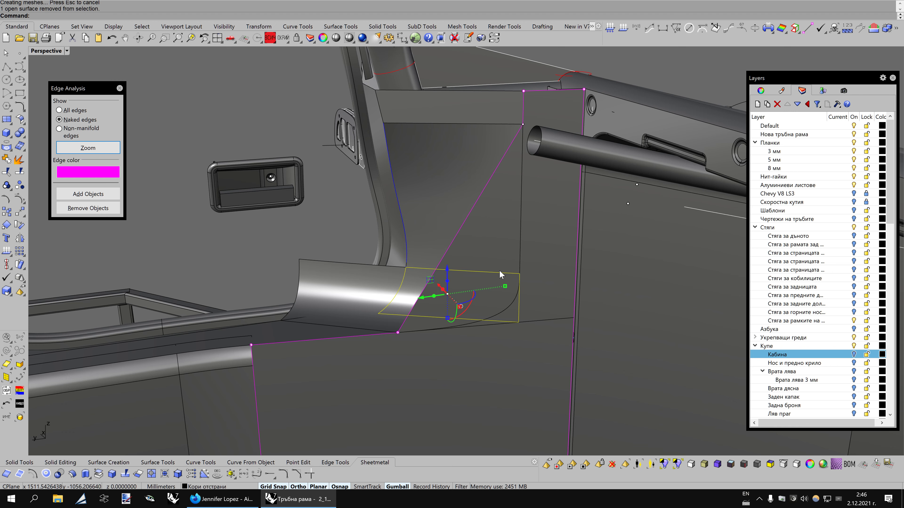
key("Delete")
Split the thin sill surface in two and delete the unwanted piece
left_click(488, 235)
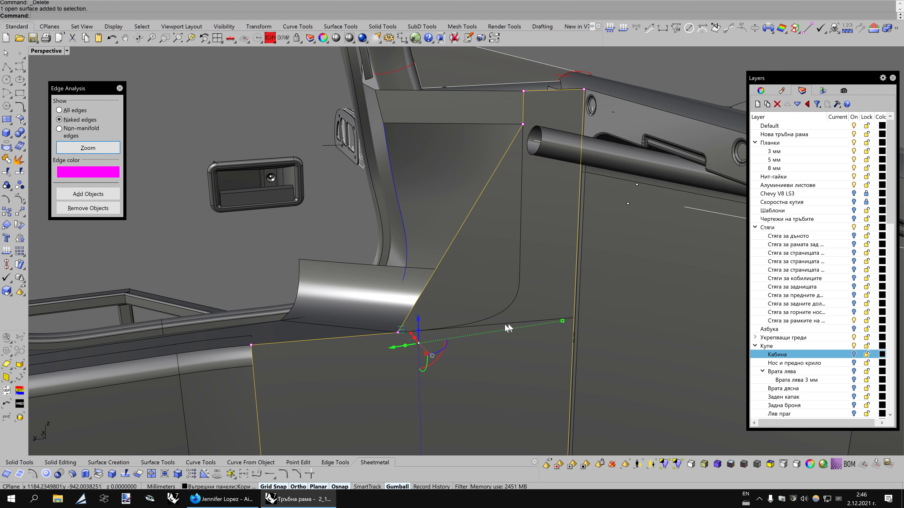
left_click(289, 333)
mouse_move(445, 352)
right_mouse_down()
mouse_move(472, 359)
mouse_move(465, 359)
right_mouse_up()
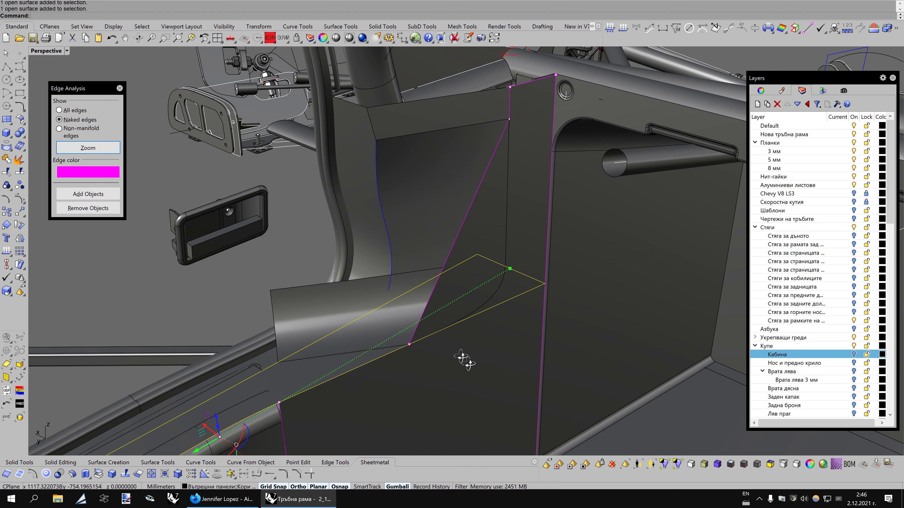
left_click(19, 173)
left_click(311, 361)
key("Return")
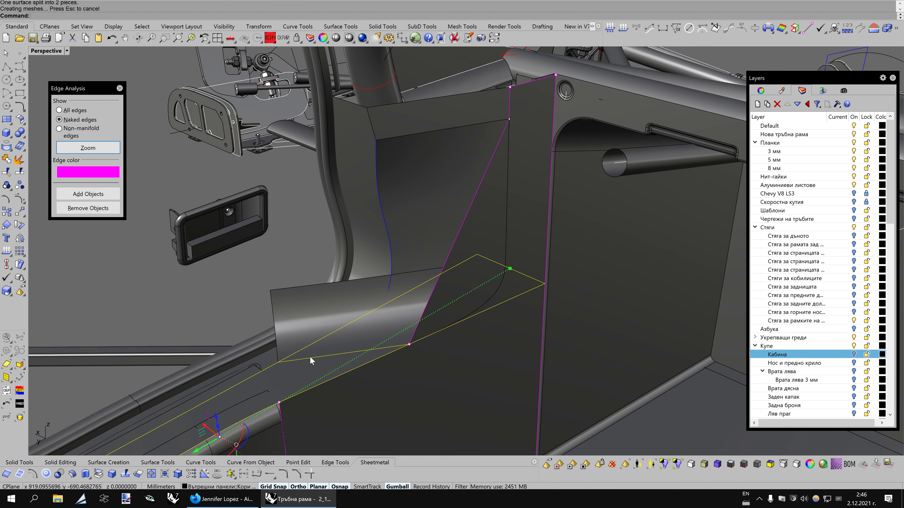
mouse_move(292, 374)
right_mouse_down()
mouse_move(464, 353)
mouse_move(470, 311)
right_mouse_up()
key("Delete")
Split the large side panel using the lower flap and upper panel as cutters
left_click(470, 311)
left_click(21, 183)
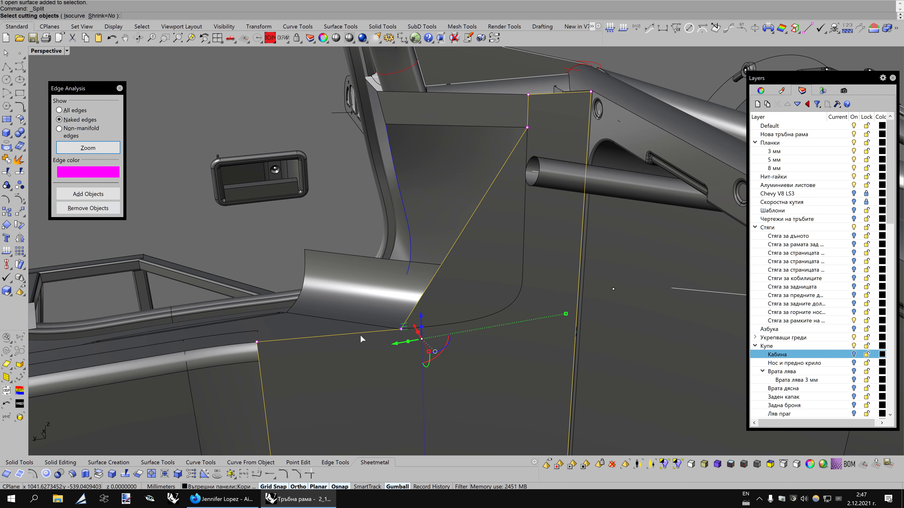
left_click(461, 327)
left_click(524, 260)
key("Return")
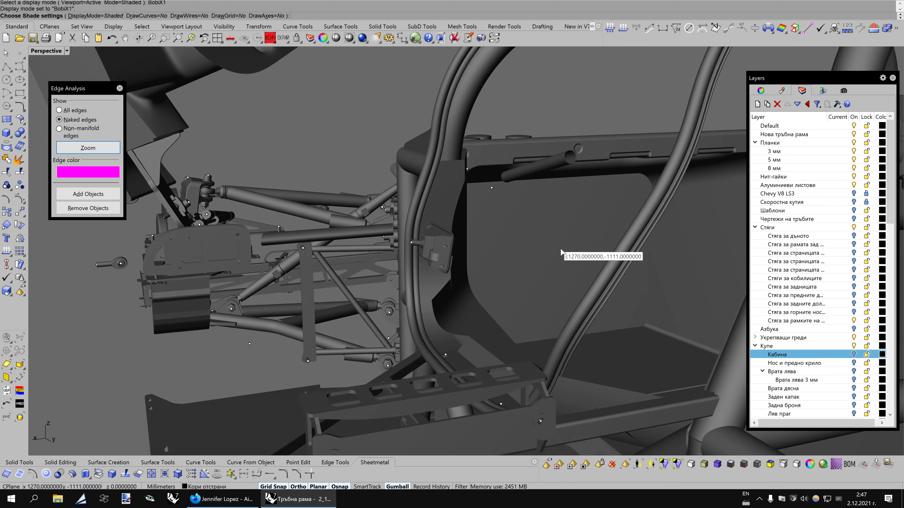
scroll(561, 252, "up", 5)
scroll(560, 252, "up", 3)
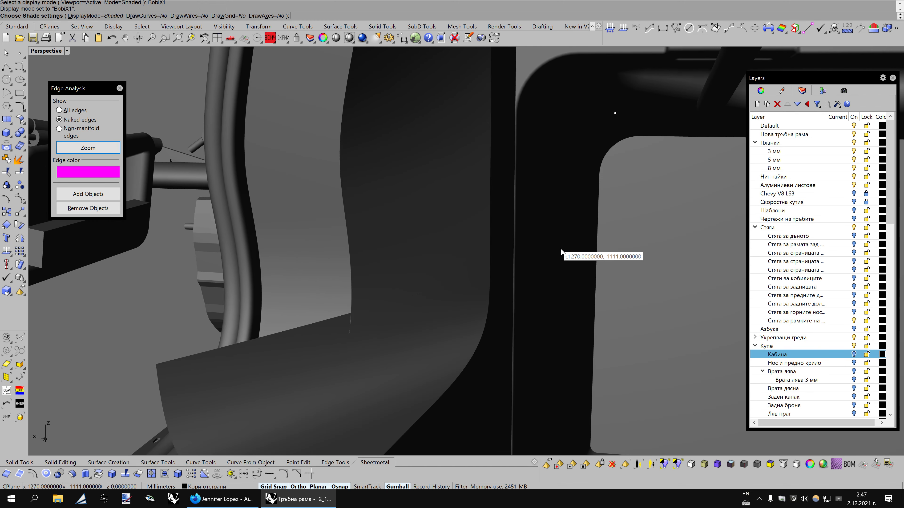
scroll(561, 252, "up", 4)
scroll(561, 252, "up", 3)
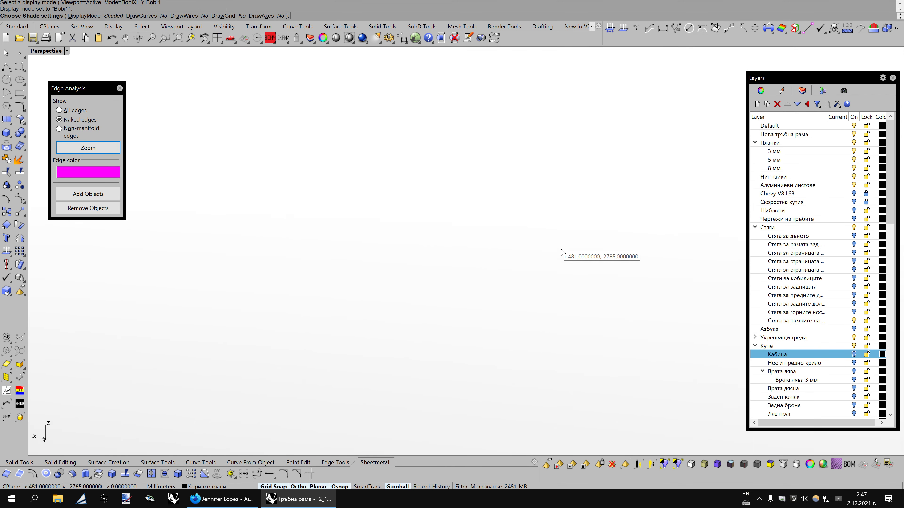
key("Escape")
scroll(561, 252, "down", 5)
scroll(559, 251, "down", 2)
scroll(559, 251, "down", 2)
scroll(558, 251, "down", 3)
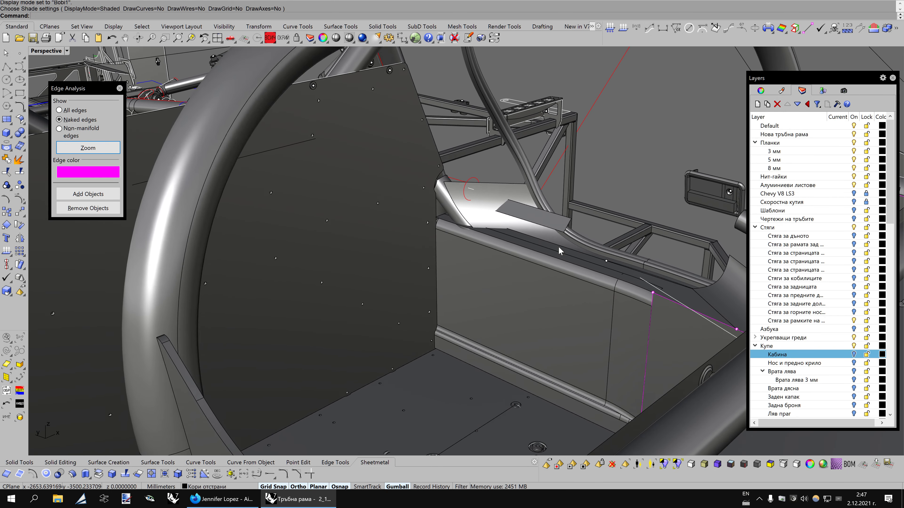
scroll(558, 246, "up", 2)
Add a vertical clipping plane beside the door panel, picking base start, end and height
scroll(558, 245, "up", 2)
left_click(441, 37)
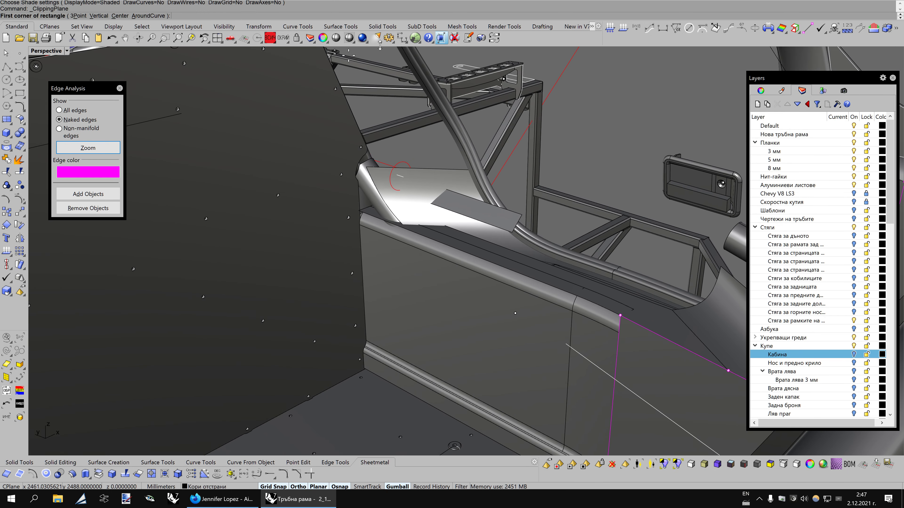
left_click(100, 16)
scroll(602, 285, "up", 2)
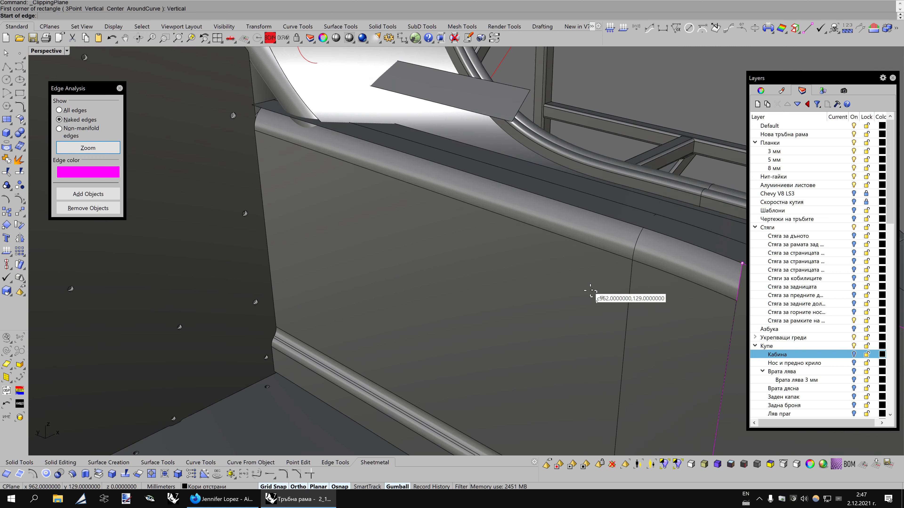
scroll(591, 296, "up", 2)
left_click(580, 165)
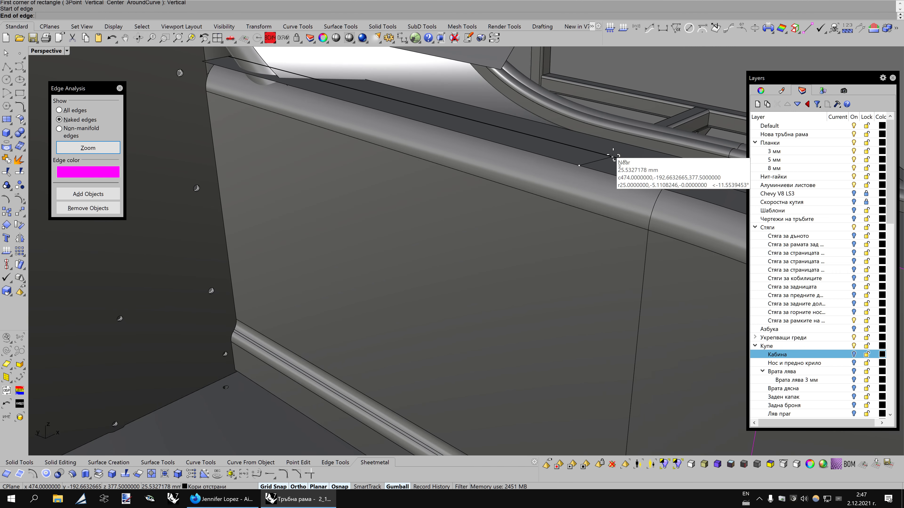
left_click(618, 149)
left_click(622, 89)
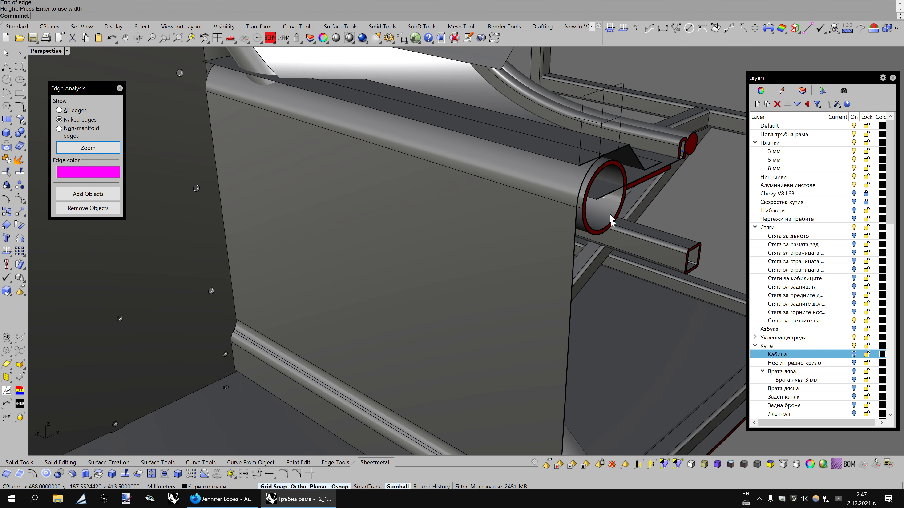
In Bobi1 display, drag the clipping plane with the gumball through the sill tubes
key("Left")
key("Left")
key("Left")
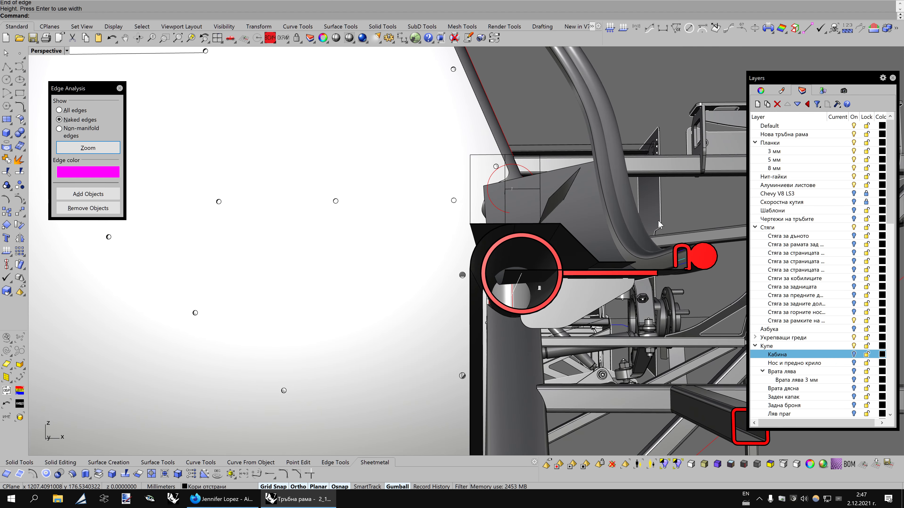
key("F6")
key("Left")
key("Left")
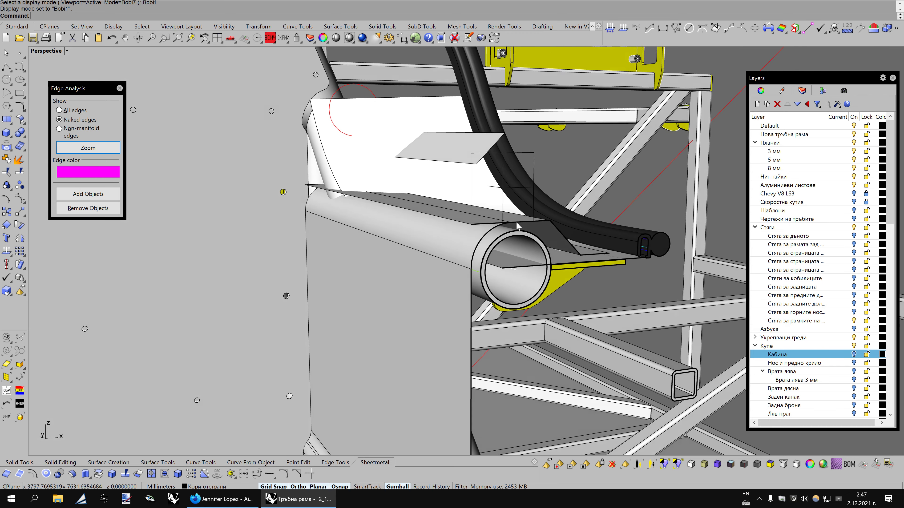
key("Left")
left_click(524, 156)
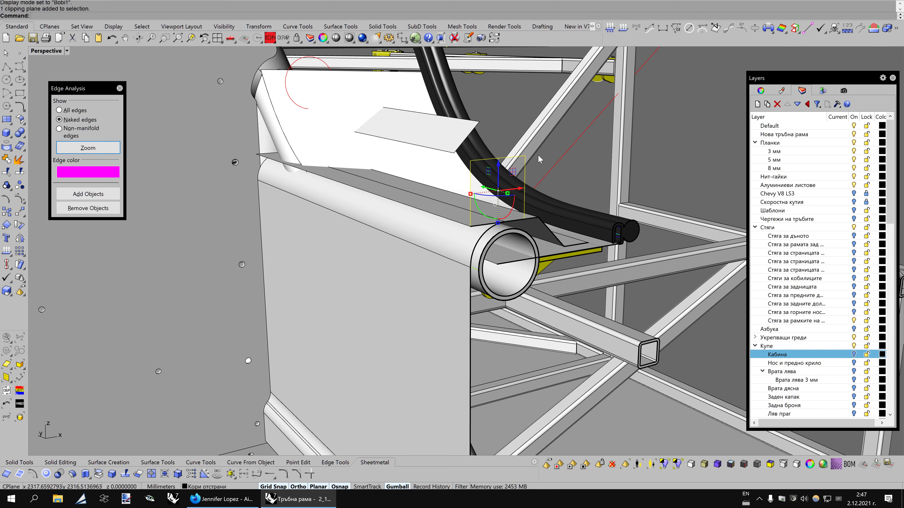
mouse_move(515, 179)
left_mouse_down()
mouse_move(485, 153)
mouse_move(548, 178)
left_mouse_up()
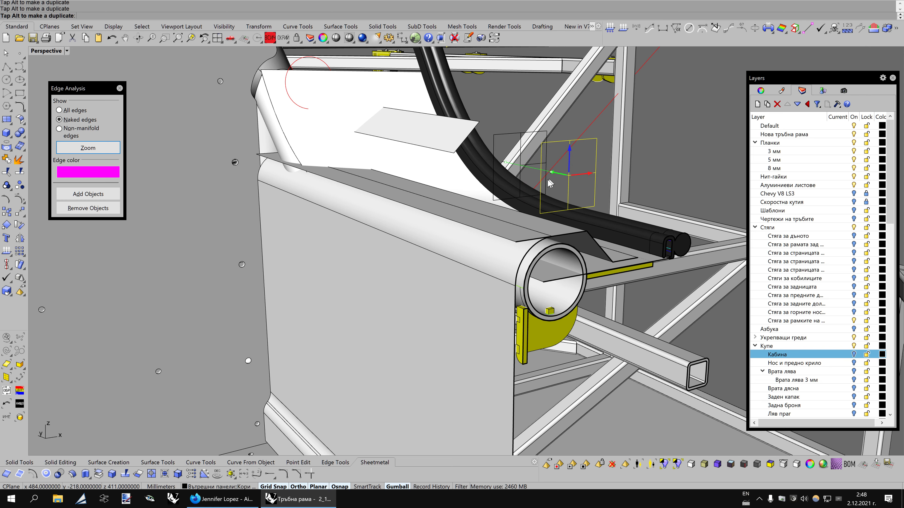
scroll(598, 224, "down", 1)
scroll(597, 224, "down", 1)
scroll(598, 223, "down", 2)
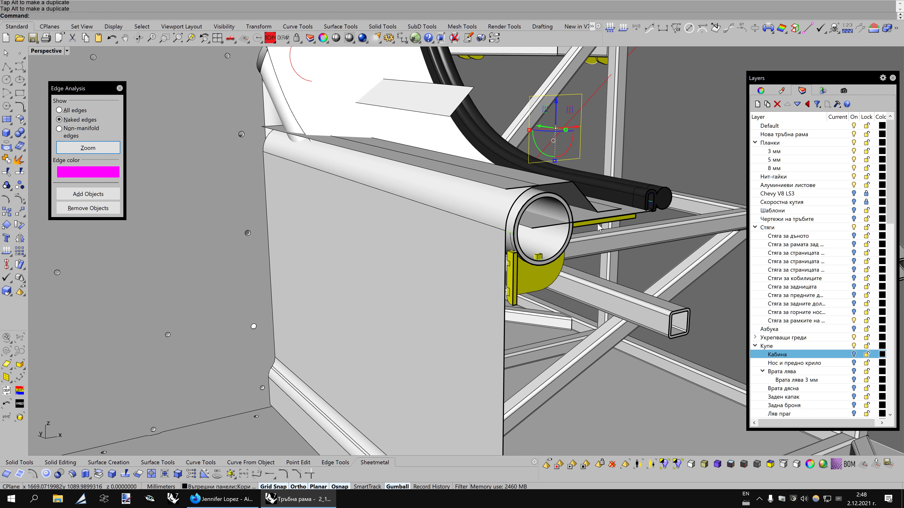
scroll(597, 223, "down", 2)
scroll(598, 223, "down", 2)
scroll(598, 223, "down", 3)
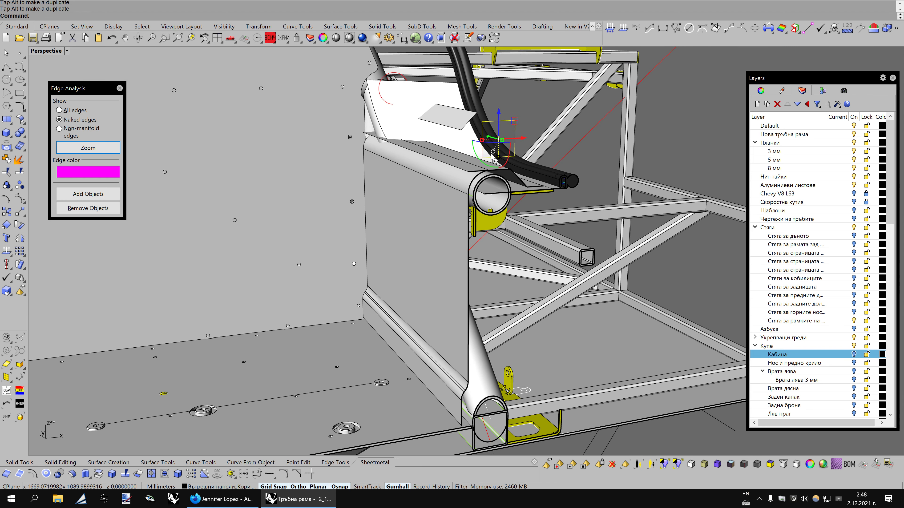
left_click_drag(487, 139, 595, 189)
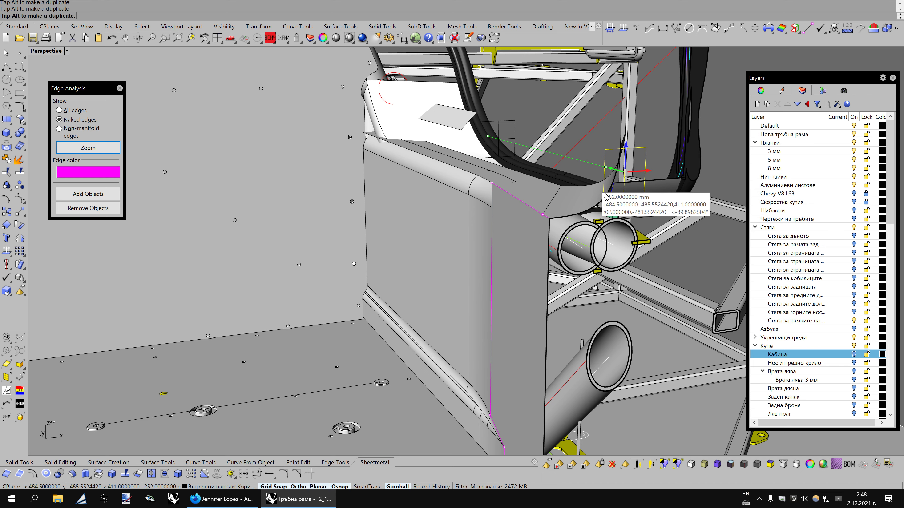
left_click_drag(595, 189, 665, 250)
Orbit around the tube frame and select the curved door-opening surface
key("Left")
key("Left")
key("Left")
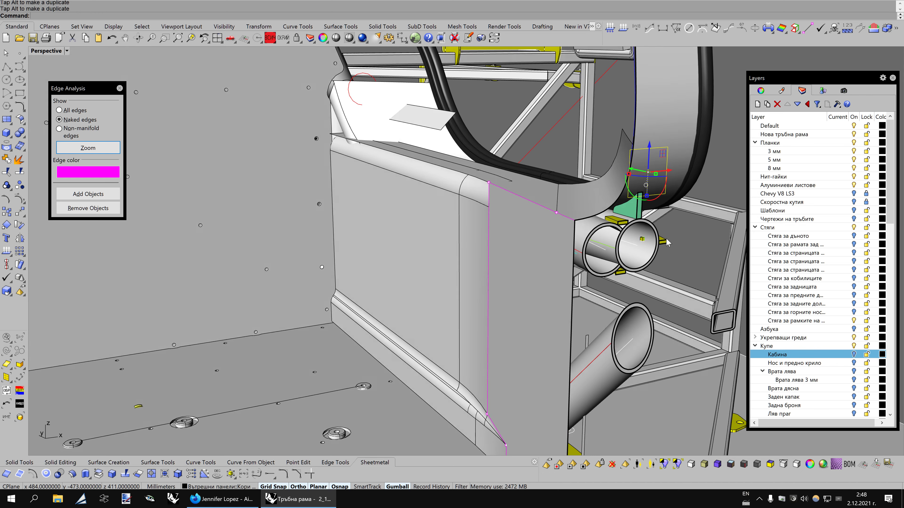
key("Left")
key("Left")
key("Left")
key("Left")
key("Left")
key("Left")
key("Left")
key("Right")
key("Right")
key("Right")
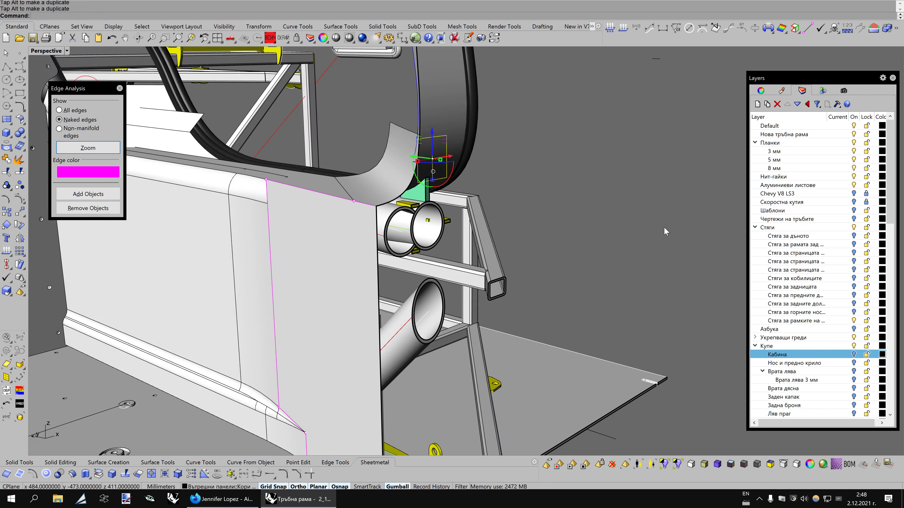
scroll(664, 231, "up", 3)
scroll(665, 231, "up", 1)
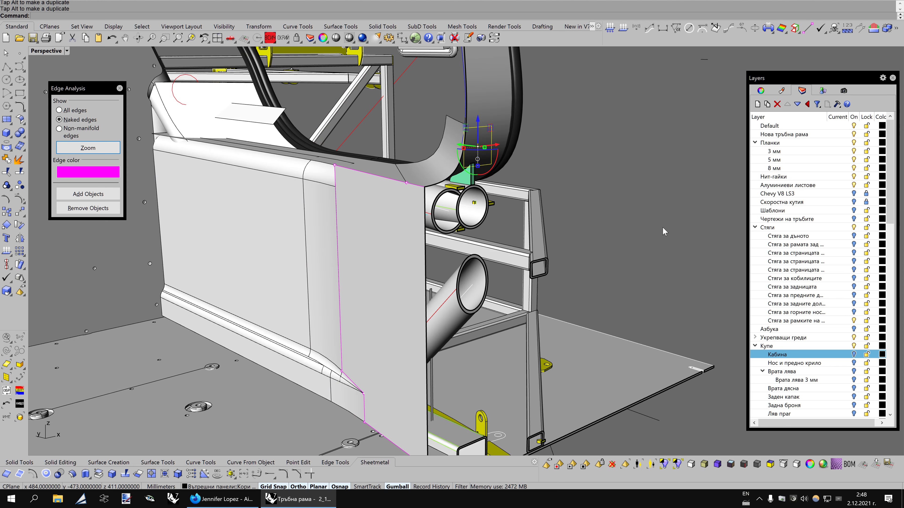
right_click_drag(664, 231, 564, 209)
scroll(587, 202, "up", 2)
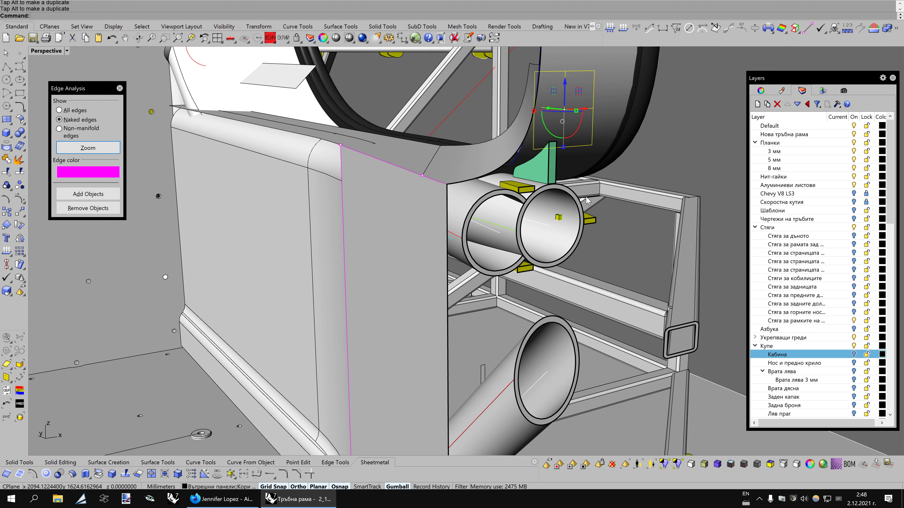
key("Down")
key("Down")
scroll(587, 201, "up", 2)
key("Down")
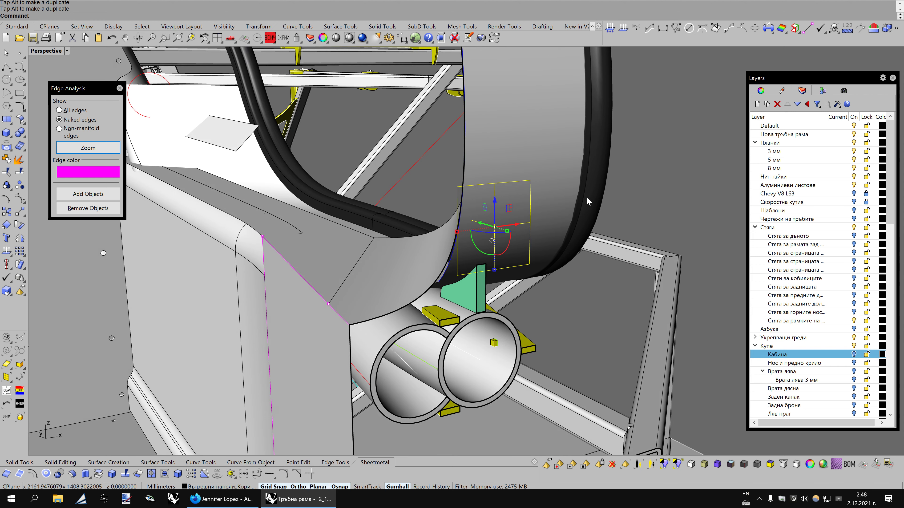
key("Down")
key("Down")
key("Down")
key("Down")
key("Down")
key("Down")
key("Left")
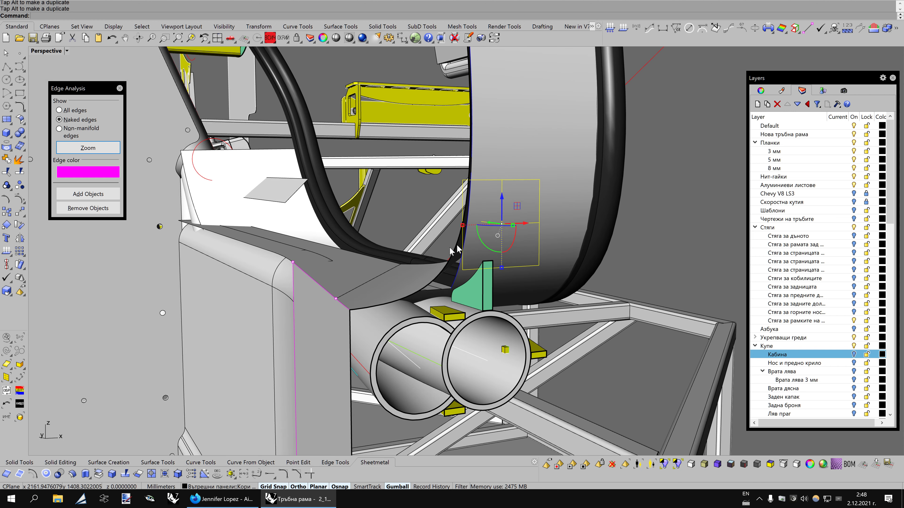
key("Right")
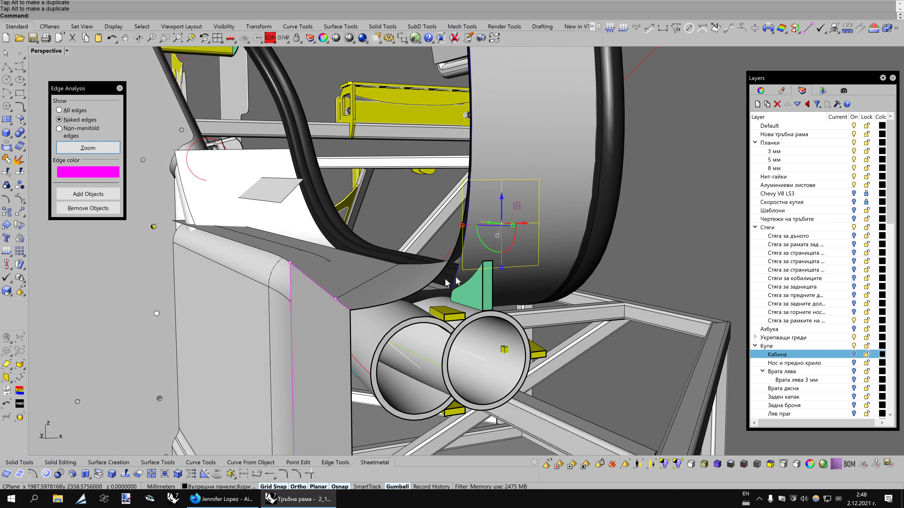
left_click(462, 249)
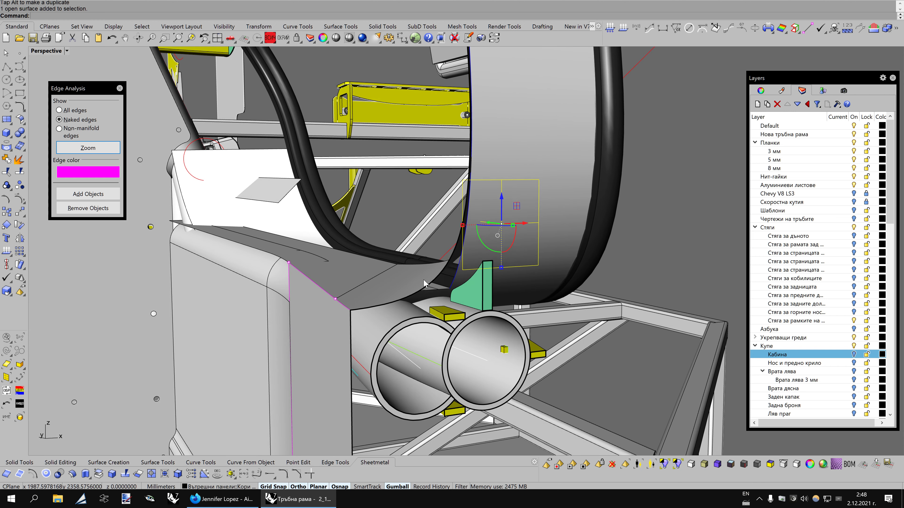
Offset the curved panel surface, then delete the clipping plane and a leftover surface
left_click(73, 473)
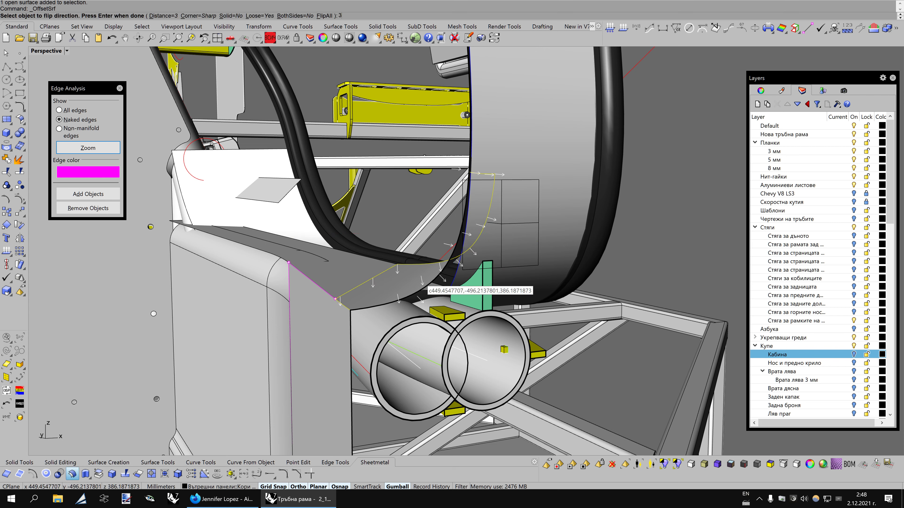
key("Return")
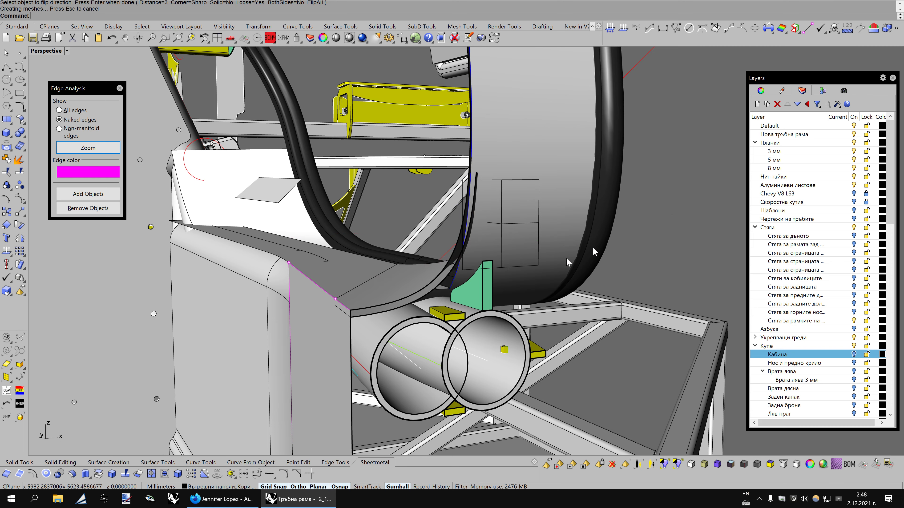
key("Right")
key("Right")
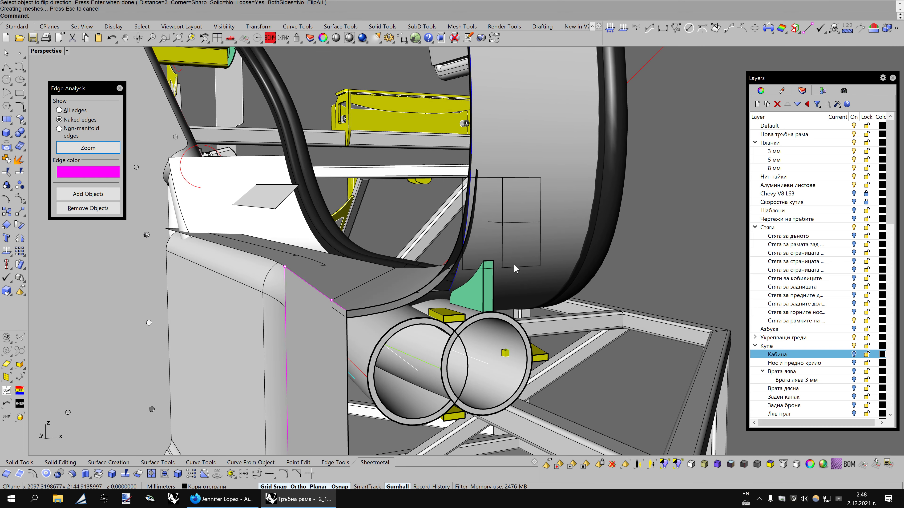
left_click(514, 264)
key("Delete")
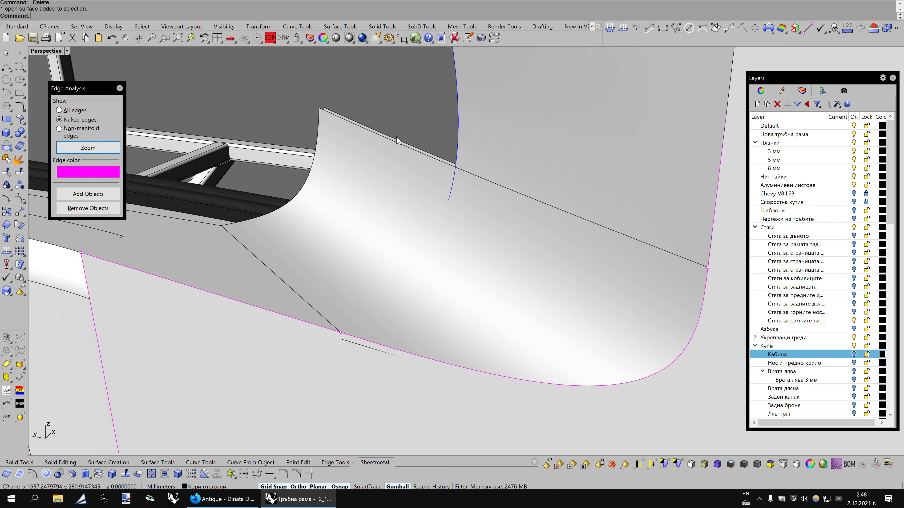
key("Delete")
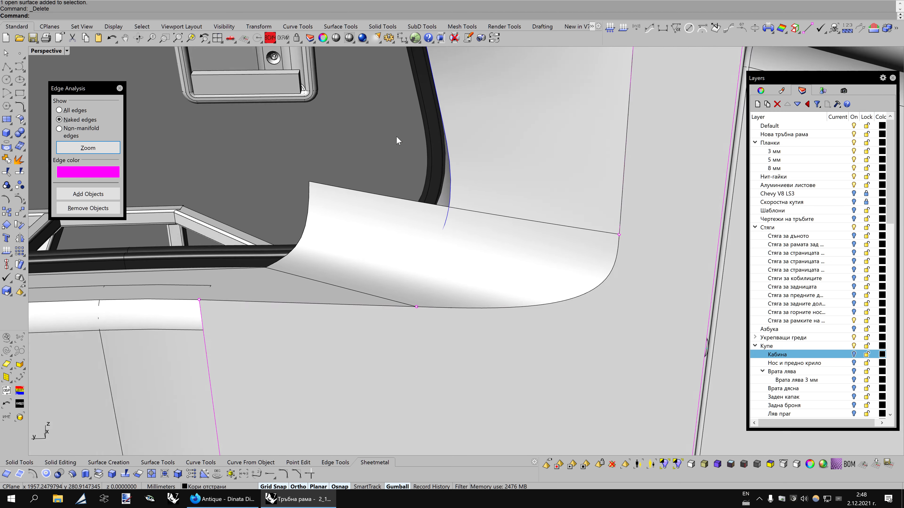
Toggle between BobiX1 and Bobi1 display modes while orbiting into the cabin interior
key("F3")
scroll(397, 140, "down", 3)
right_click_drag(398, 141, 526, 163)
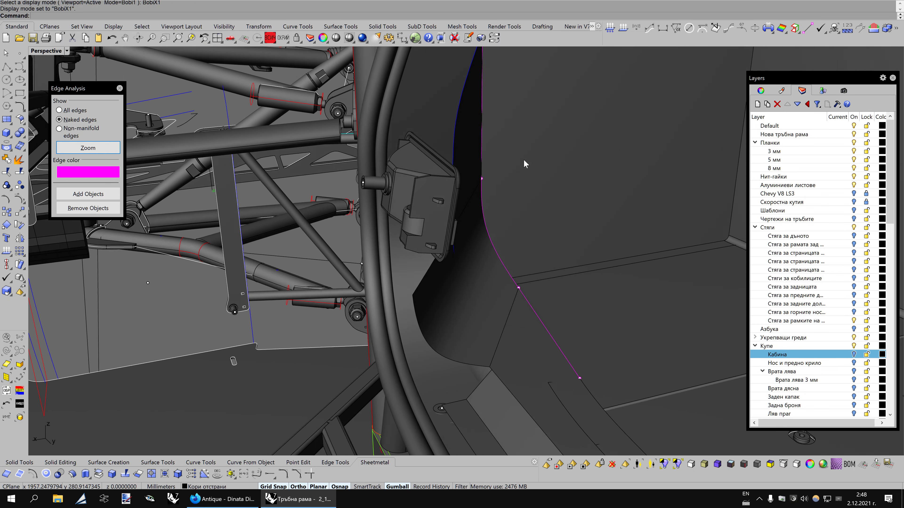
key("F3")
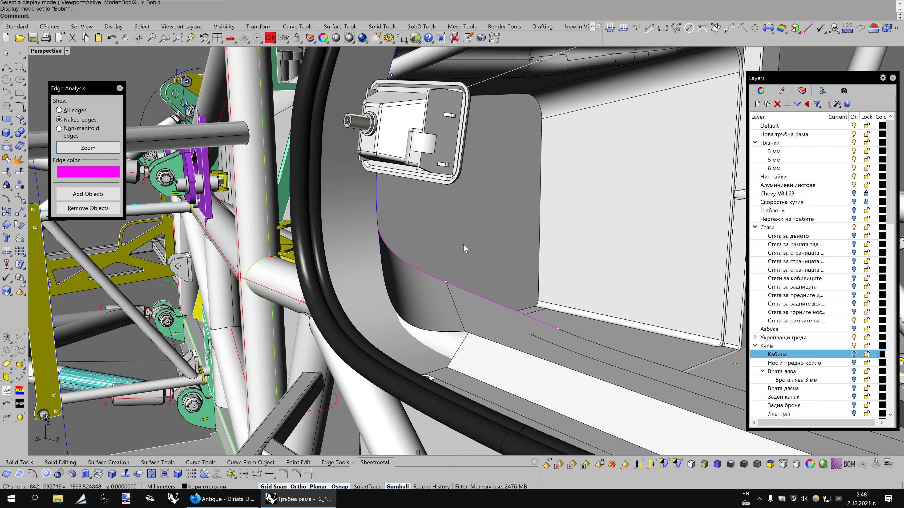
right_click_drag(526, 164, 484, 243)
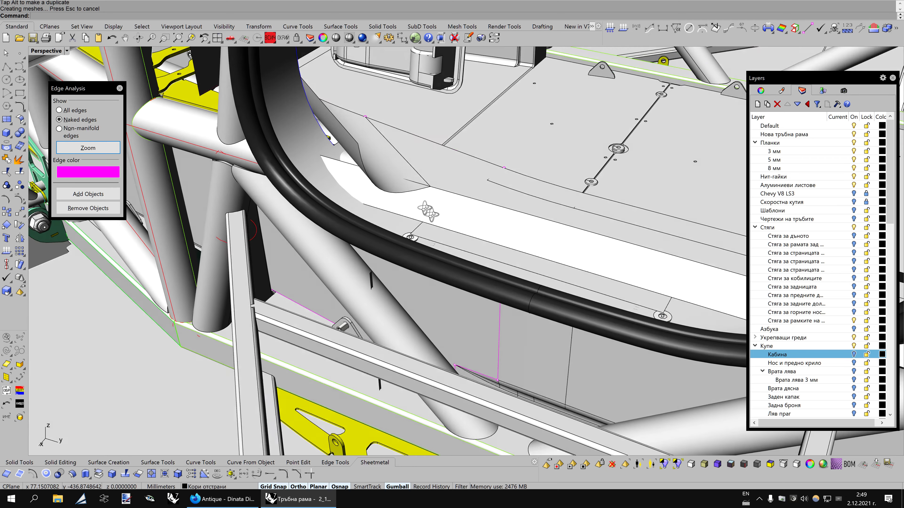
Split the flat sill panel by the door into three pieces with the curved surface
mouse_move(443, 220)
right_mouse_down()
mouse_move(477, 224)
mouse_move(334, 210)
right_mouse_up()
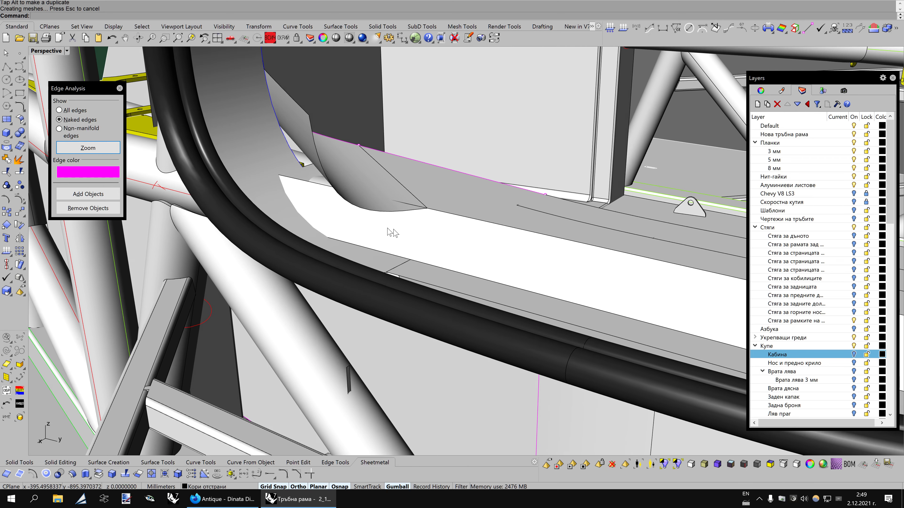
left_click(334, 210)
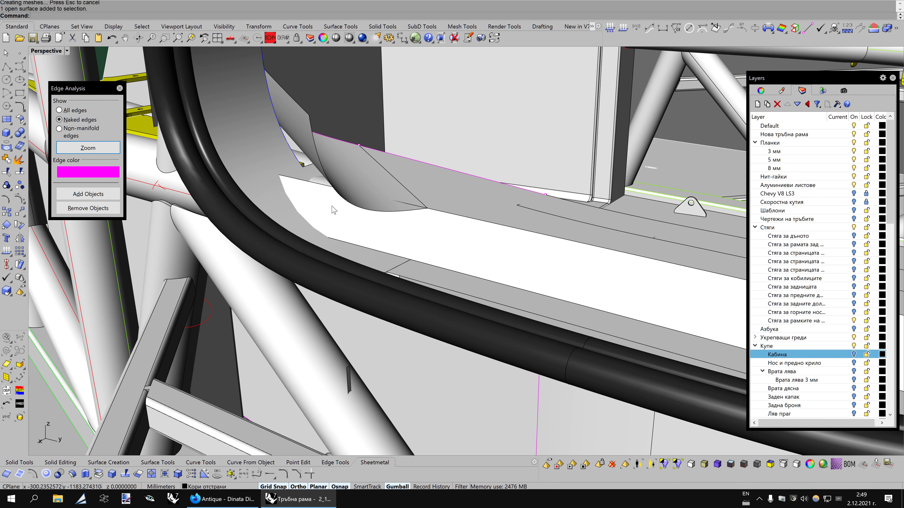
left_click(270, 175)
key("Return")
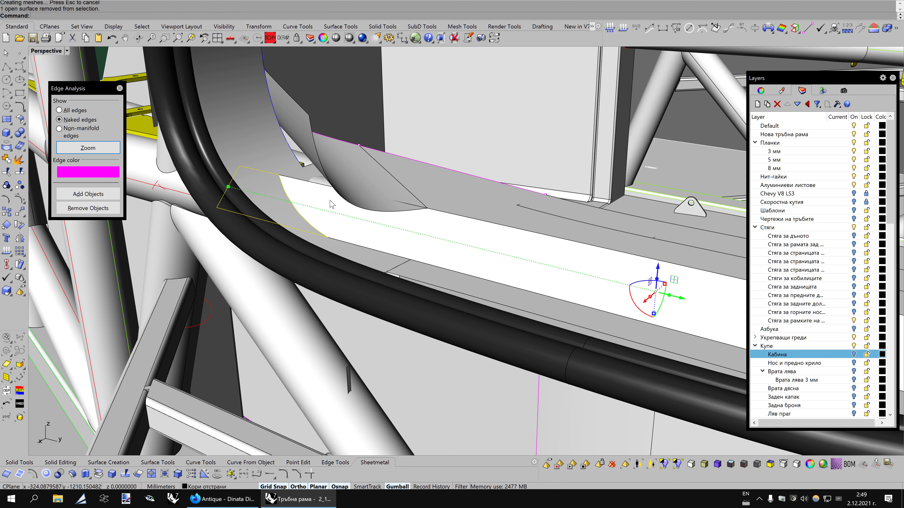
Inspect the split pieces and select the curved panel surface to reshape
mouse_move(332, 204)
right_mouse_down()
mouse_move(488, 186)
mouse_move(493, 150)
right_mouse_up()
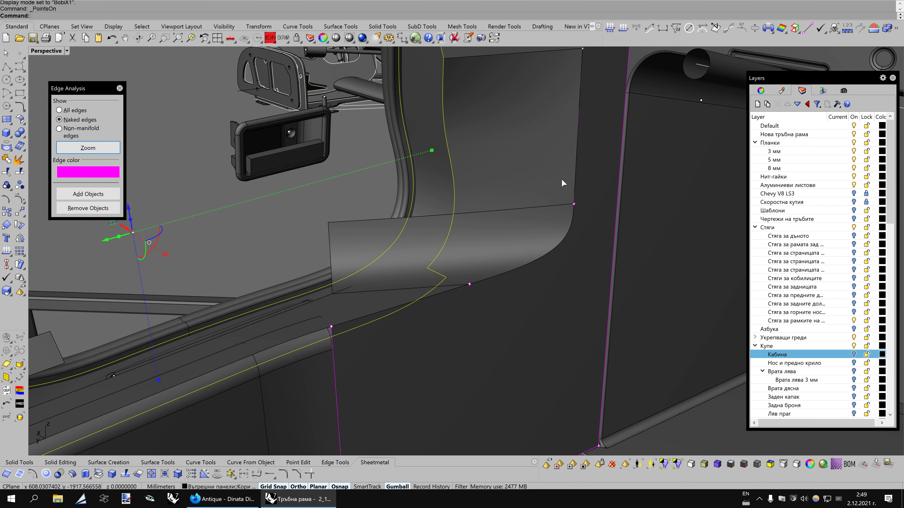
key("F10")
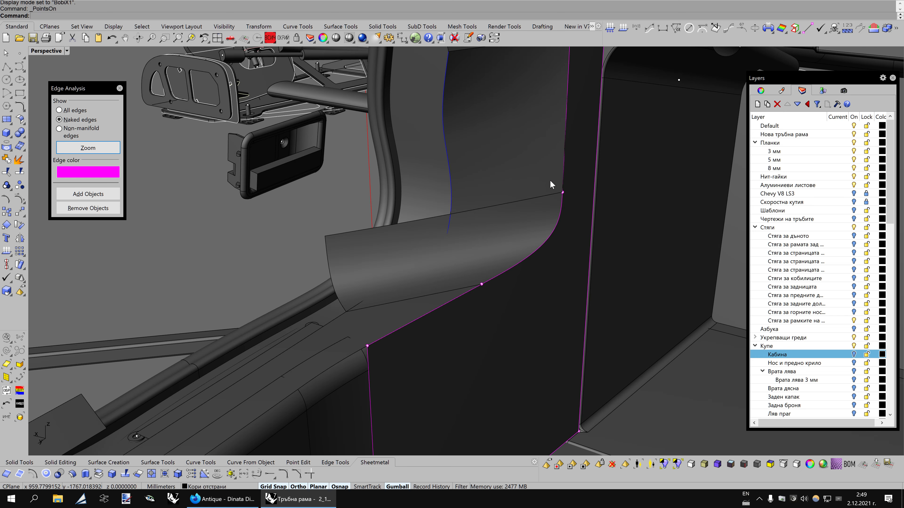
key("F11")
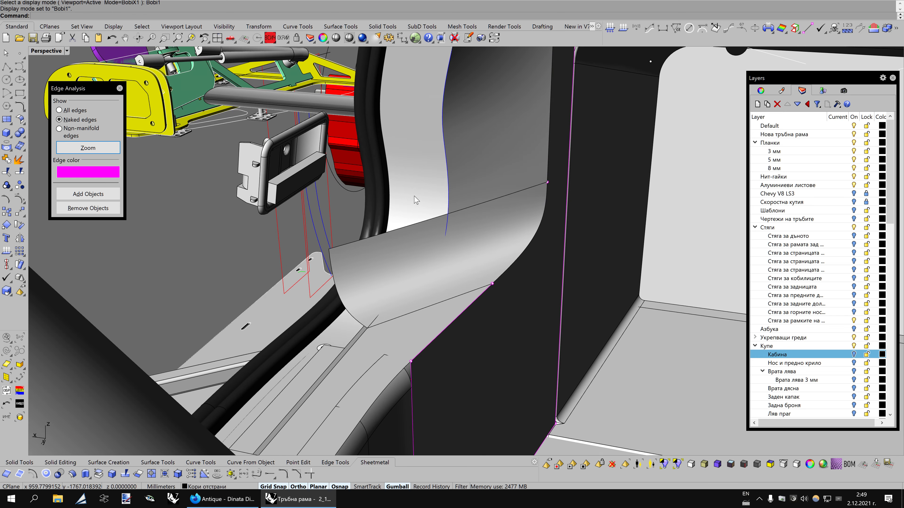
left_click(415, 198)
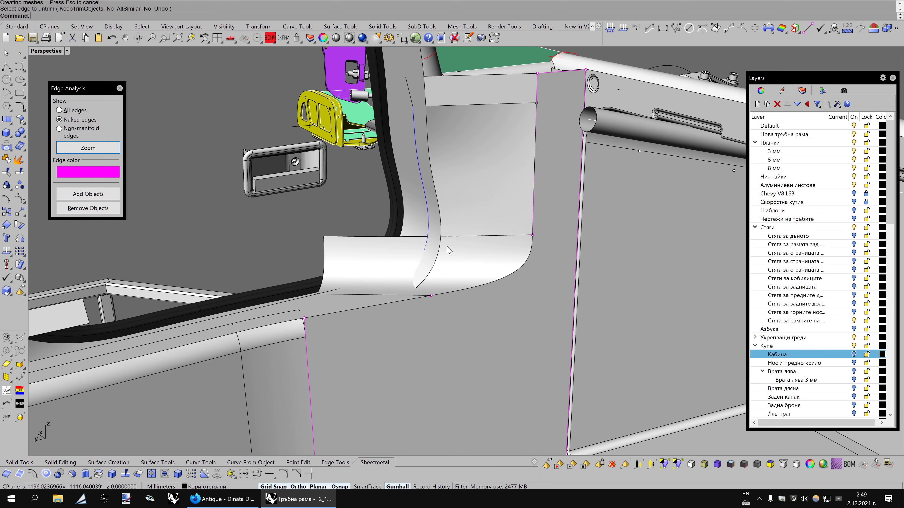
left_click(440, 250)
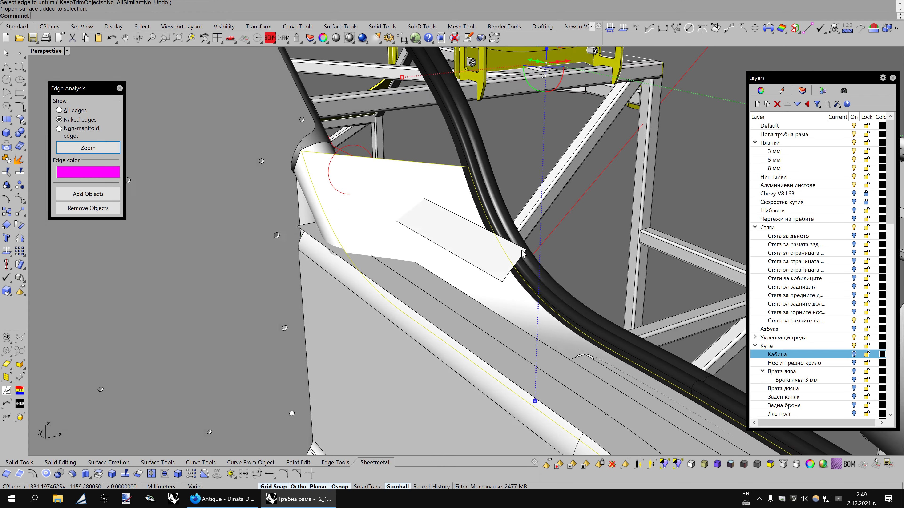
Move the panel's selected edge control points 20 mm along X
key("F10")
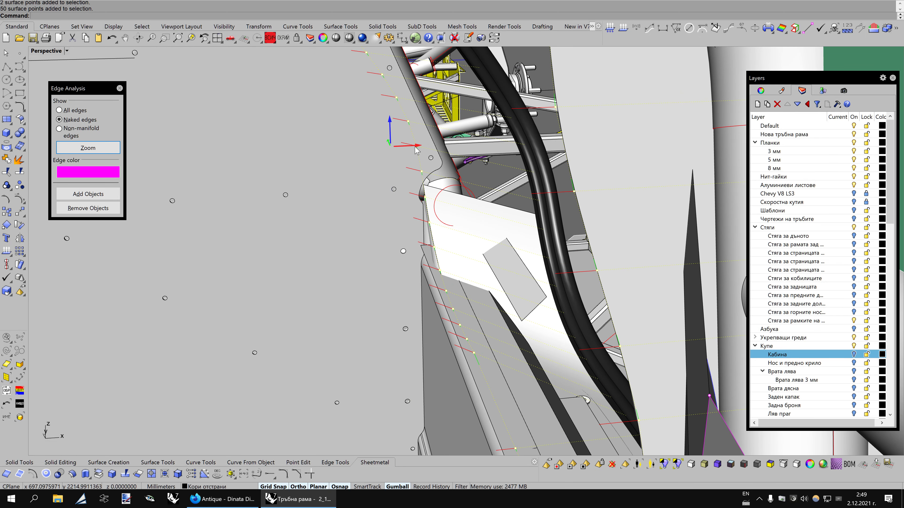
left_click_drag(416, 146, 395, 146)
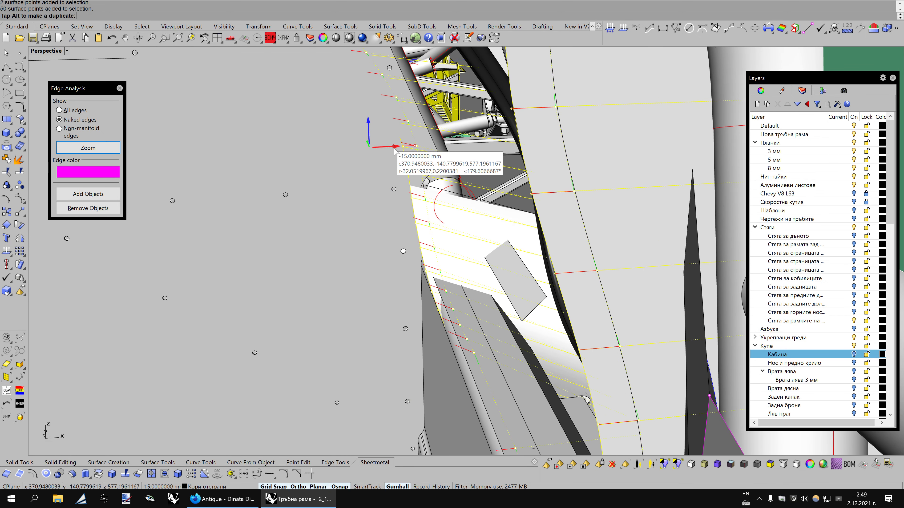
type("20")
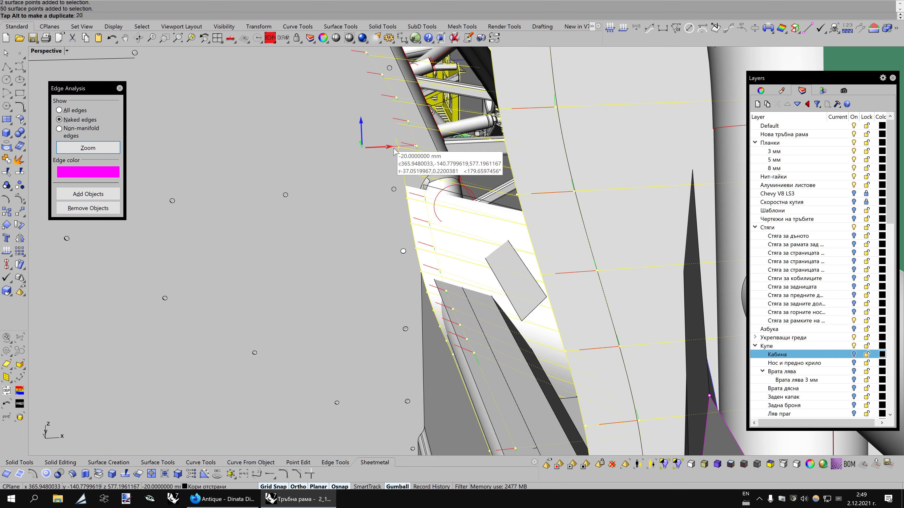
key("Return")
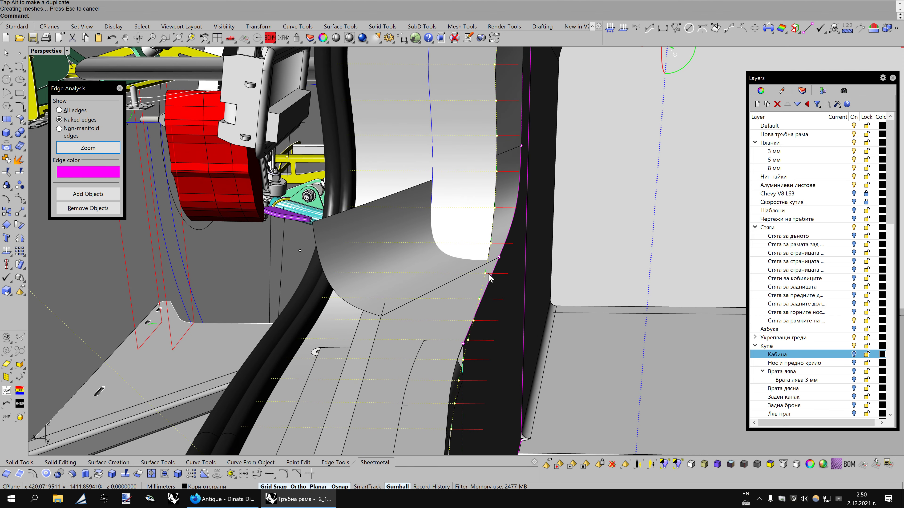
Slide the side surface 15 mm toward the frame with the gumball
left_click_drag(487, 274, 528, 277)
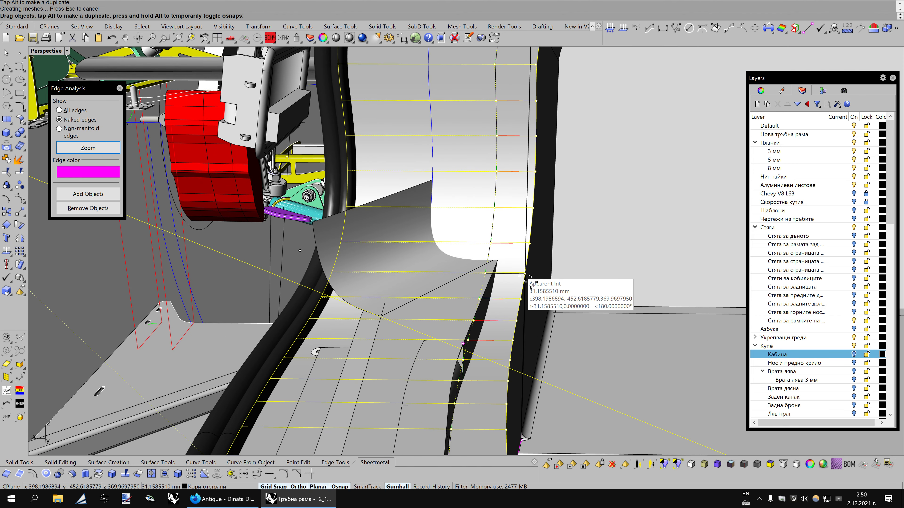
type("15")
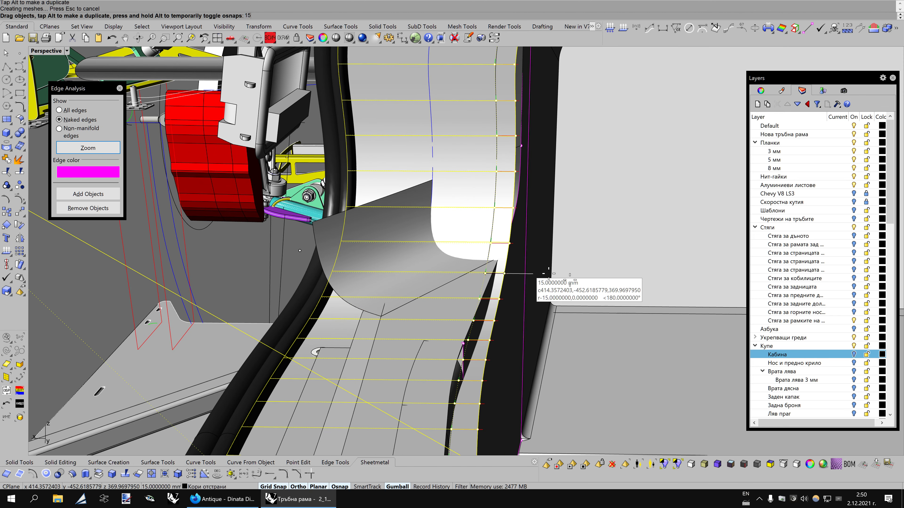
key("Return")
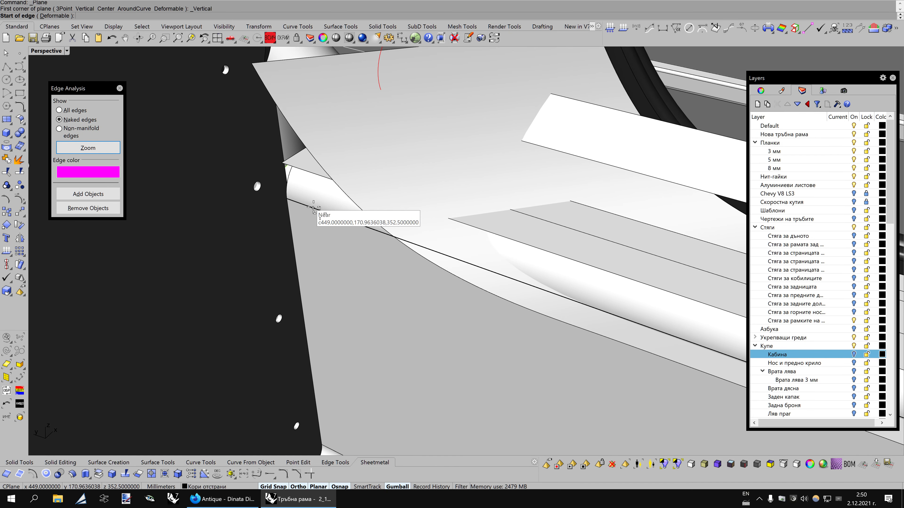
Finish the 109 mm tall vertical plane beside the sill and slide it along the frame tube
left_click(490, 271)
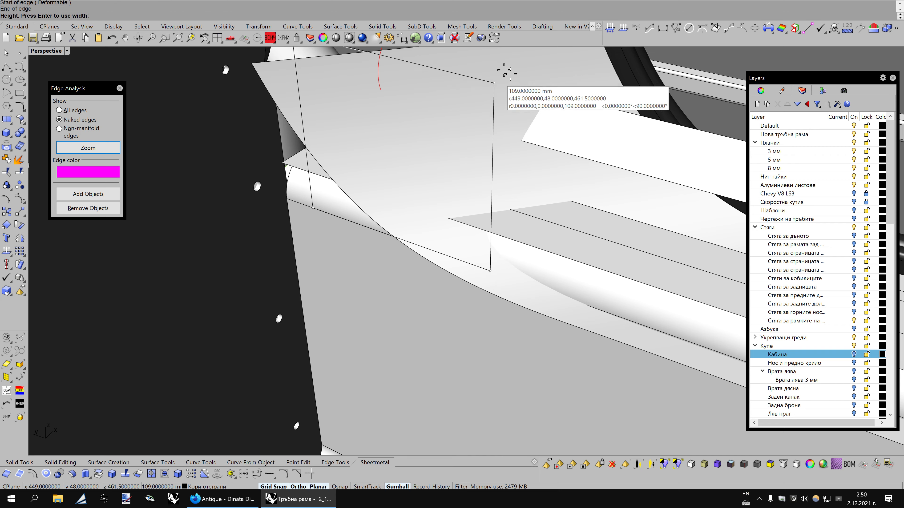
left_click(496, 61)
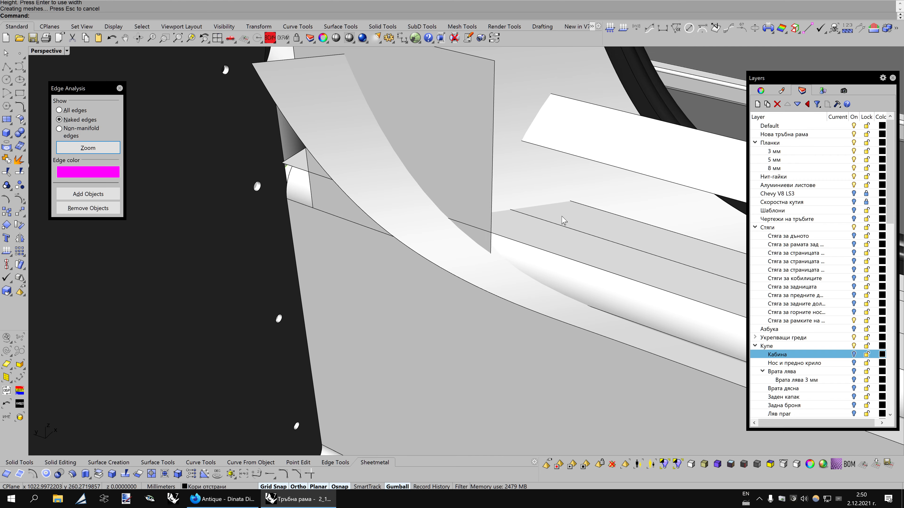
key("Down")
key("Down")
key("Down")
key("Down")
key("Down")
key("Down")
key("Down")
key("Down")
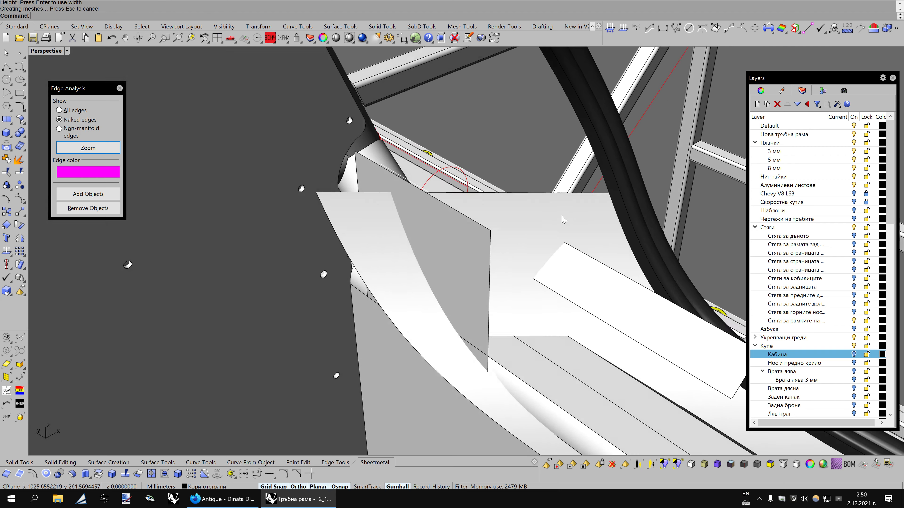
key("Left")
key("Left")
key("Left")
key("Left")
key("Left")
key("Left")
left_click(565, 219)
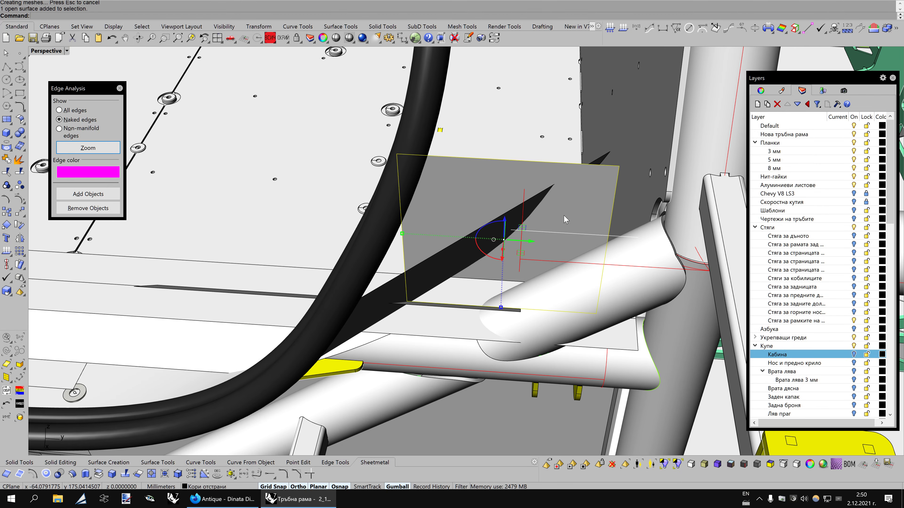
right_click_drag(565, 220, 505, 249)
left_click_drag(503, 244, 577, 237)
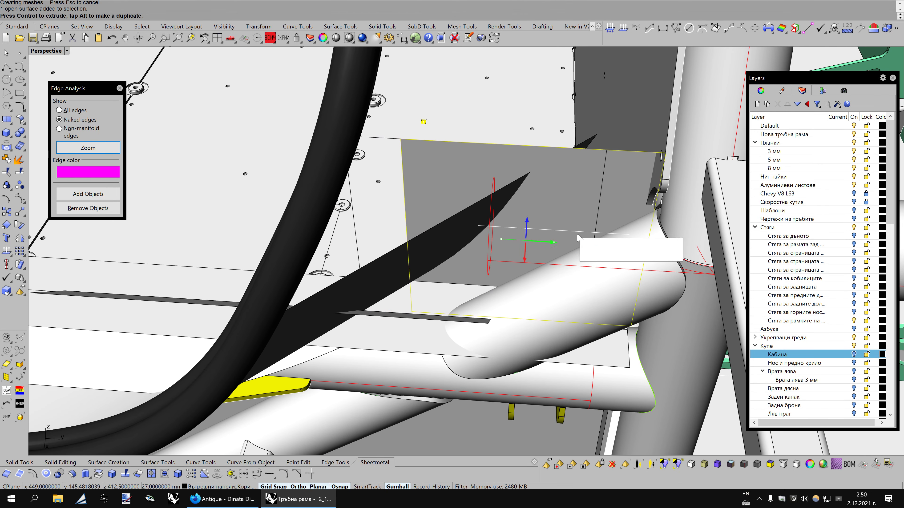
Select the black curved sill surface, view it in wireframe, and float the point selection tools
left_click(459, 214)
key("ctrl+alt+w")
right_click_drag(561, 223, 519, 275)
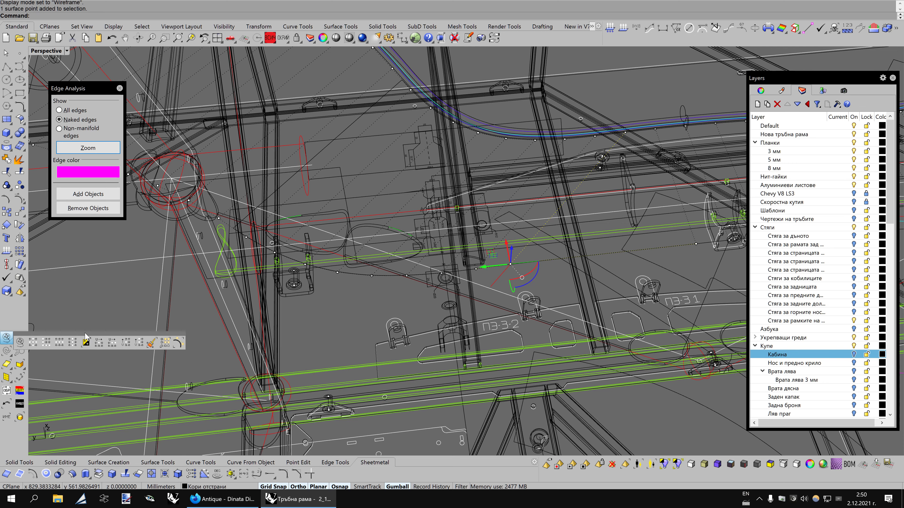
left_click_drag(86, 336, 151, 308)
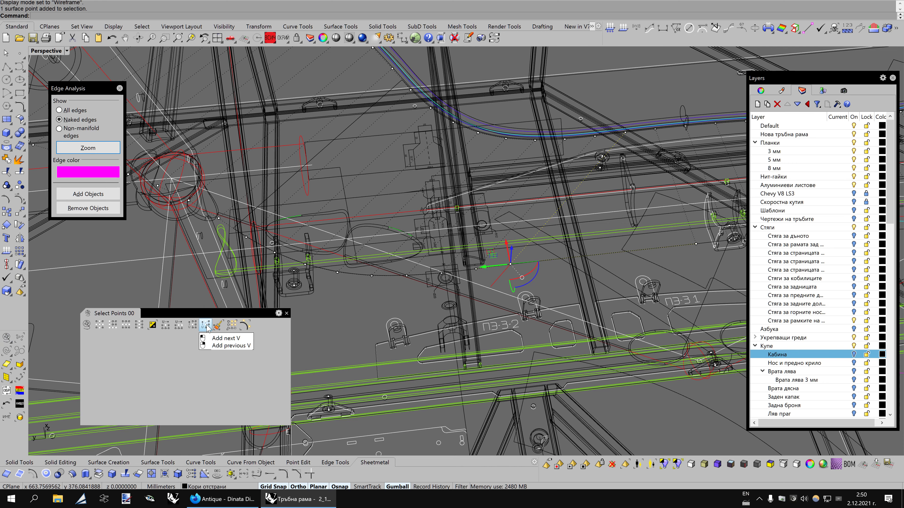
Move the selected sill control-point rows 30 mm and view them in Bobi1 display
key("Left")
key("Left")
key("Left")
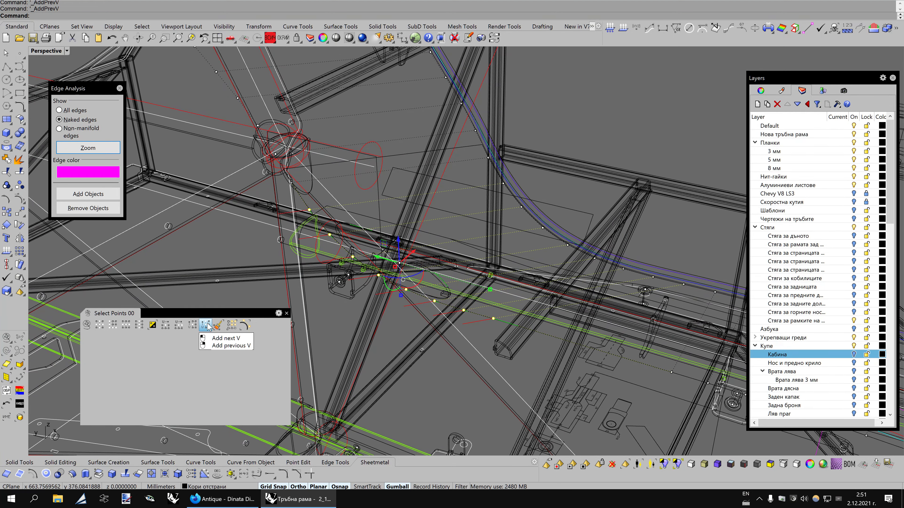
key("Left")
key("Left")
key("Left")
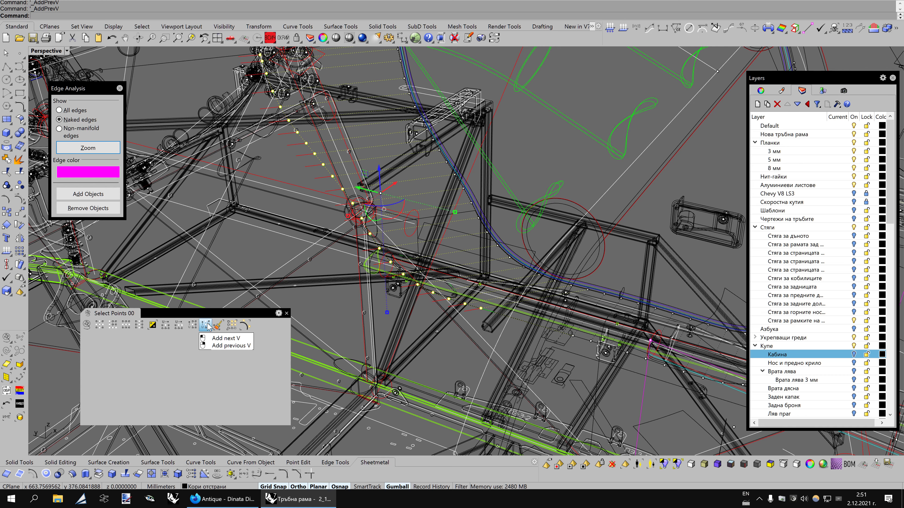
key("Left")
key("Left")
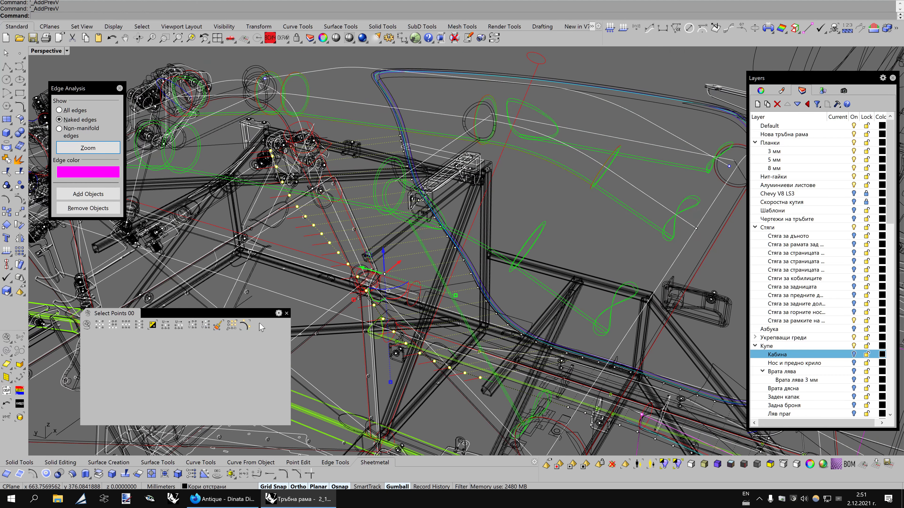
left_click(287, 314)
scroll(420, 315, "up", 5)
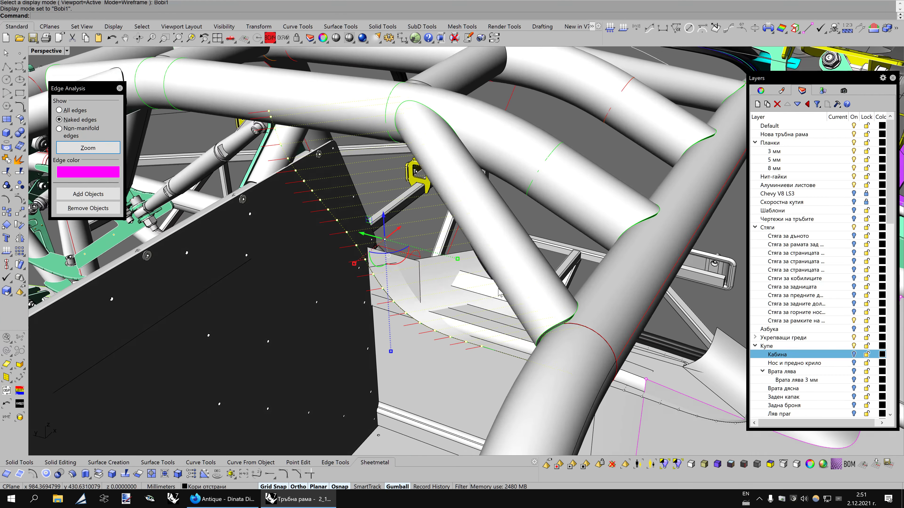
scroll(342, 79, "up", 2)
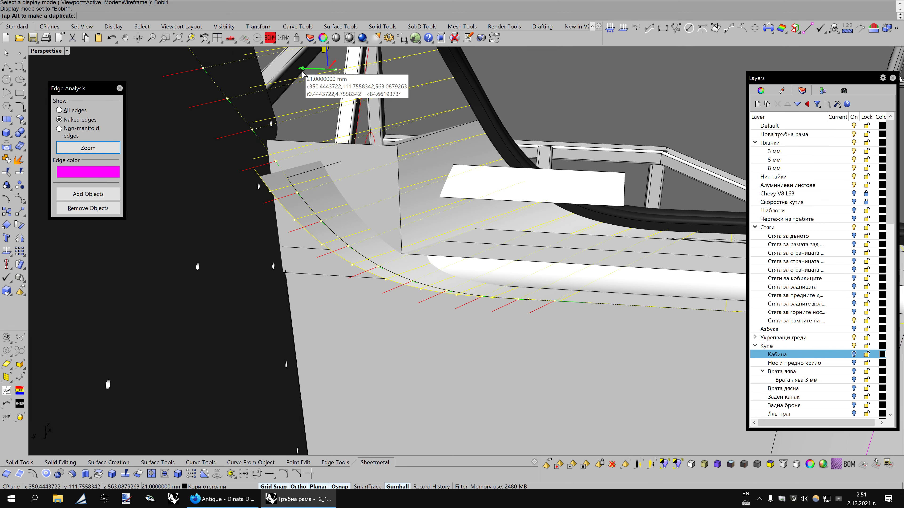
type("30")
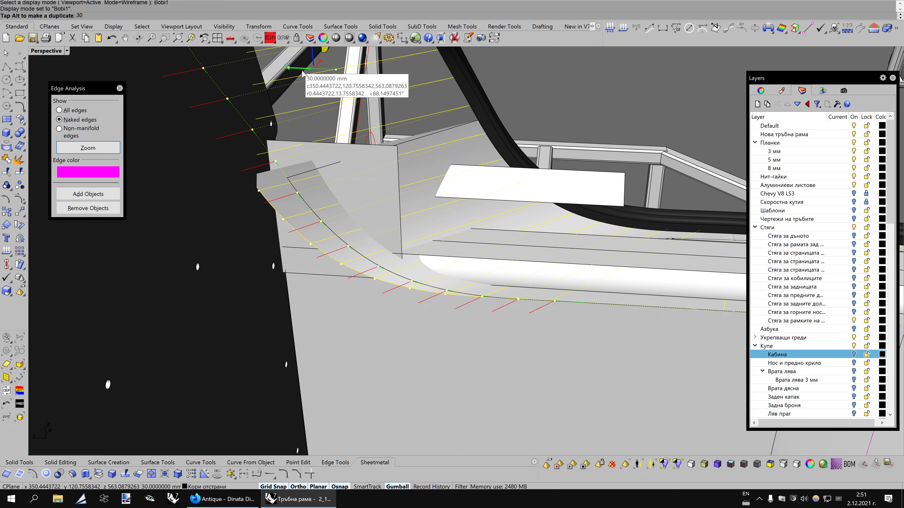
Orbit and zoom around the frame tubes to check the extended sill sheet
right_click_drag(473, 210, 500, 214)
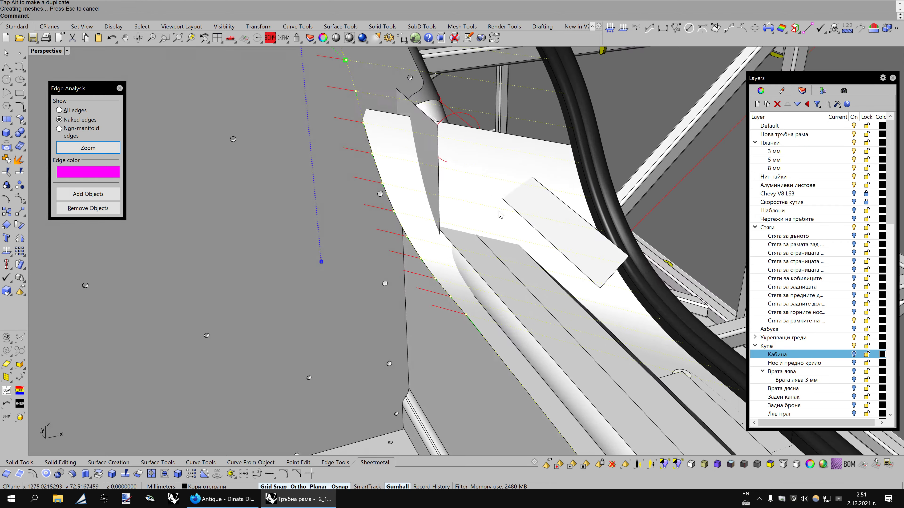
scroll(502, 211, "up", 1)
scroll(505, 208, "up", 2)
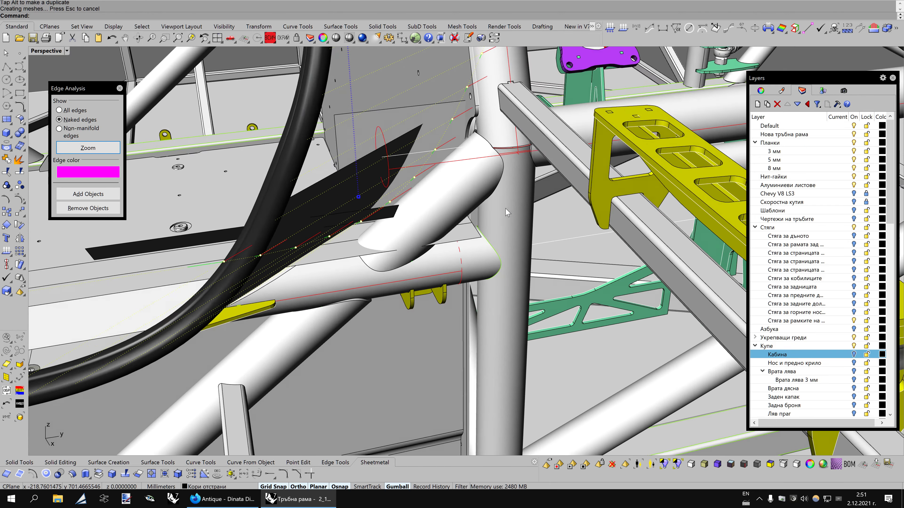
scroll(505, 209, "up", 2)
scroll(507, 212, "up", 1)
scroll(507, 211, "up", 3)
scroll(507, 212, "up", 2)
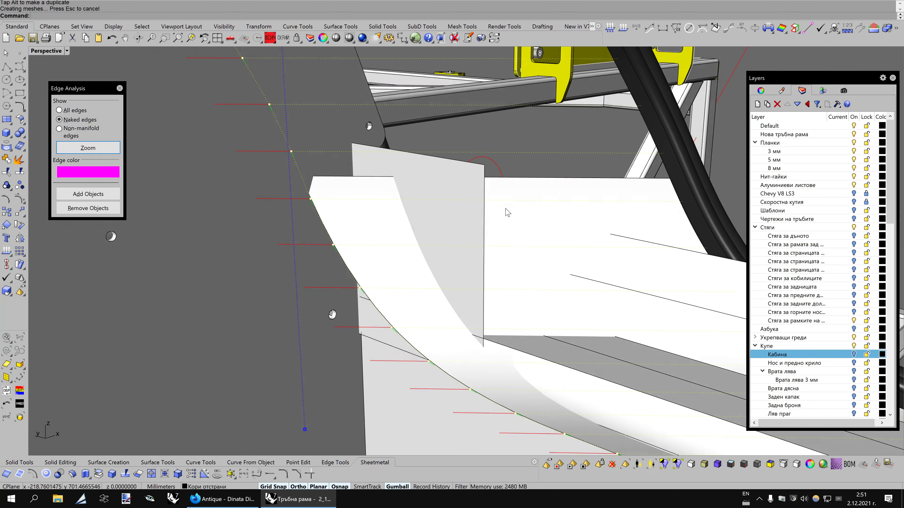
scroll(507, 212, "up", 2)
scroll(507, 212, "up", 1)
scroll(507, 212, "down", 4)
scroll(506, 213, "down", 2)
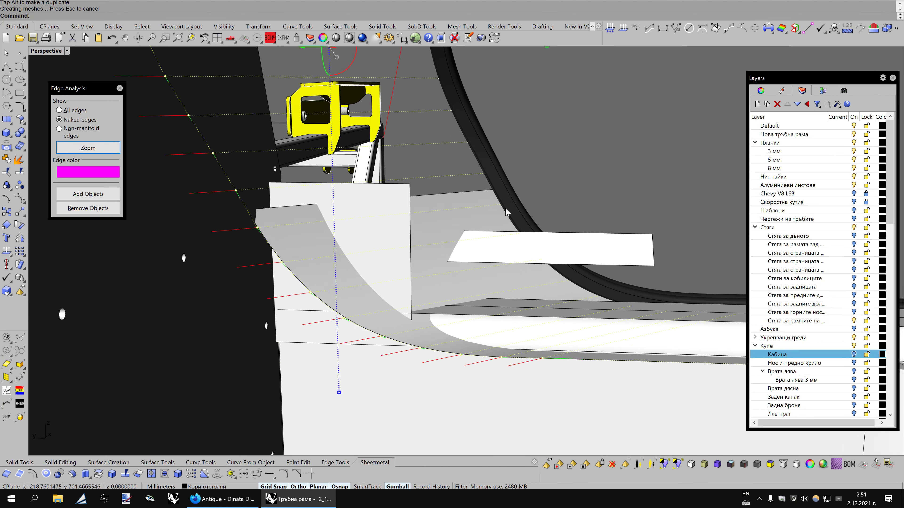
scroll(507, 212, "down", 2)
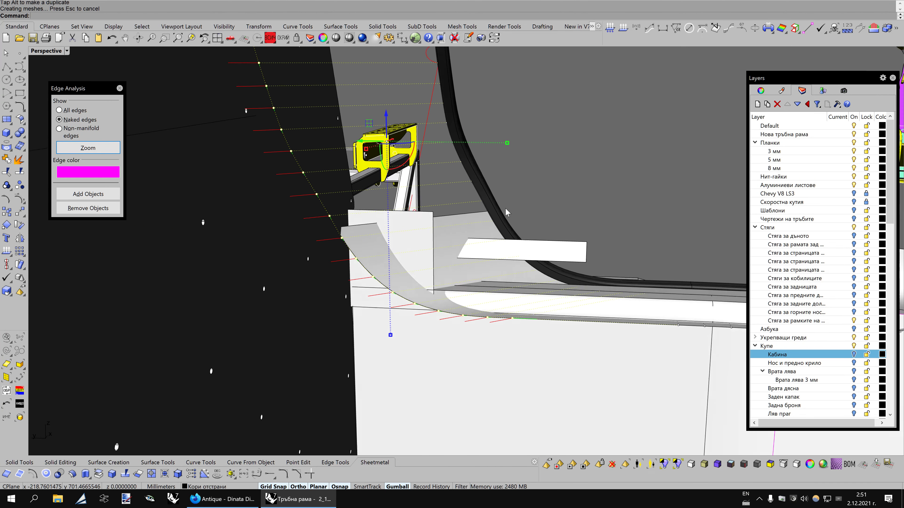
scroll(507, 213, "up", 2)
scroll(507, 212, "up", 2)
scroll(505, 209, "down", 3)
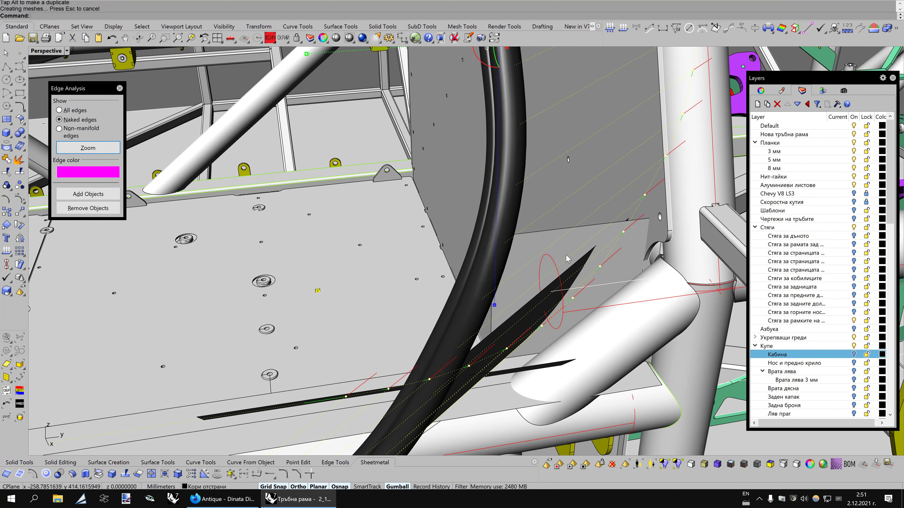
scroll(505, 209, "up", 3)
Orbit and zoom around the door opening to inspect where the extended sill flap crosses the side panel
mouse_move(506, 209)
right_mouse_down()
mouse_move(565, 254)
mouse_move(532, 252)
right_mouse_up()
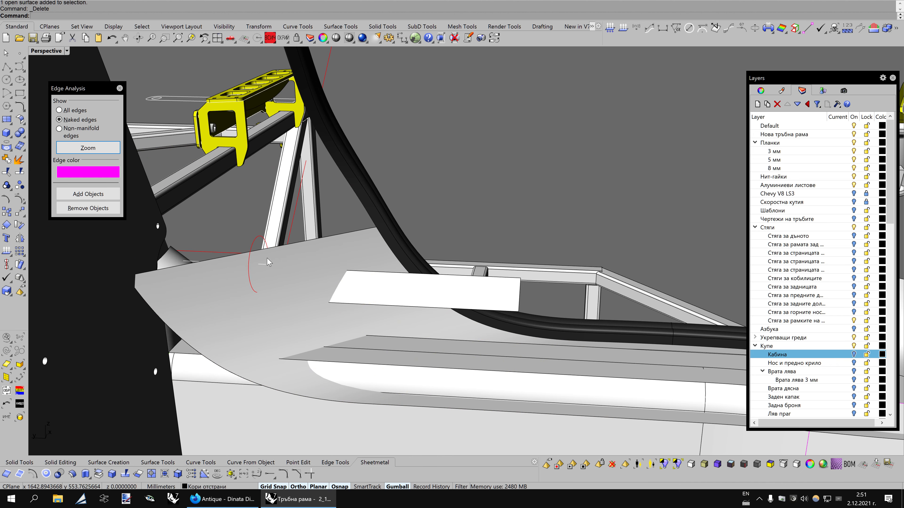
right_click_drag(449, 233, 483, 235)
scroll(482, 234, "down", 3)
scroll(482, 235, "down", 1)
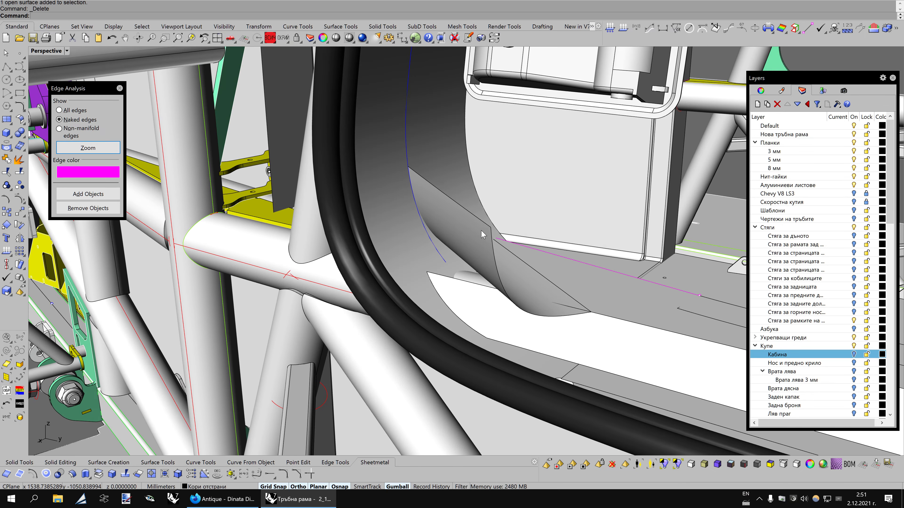
scroll(482, 235, "up", 1)
scroll(482, 235, "up", 2)
scroll(482, 234, "up", 2)
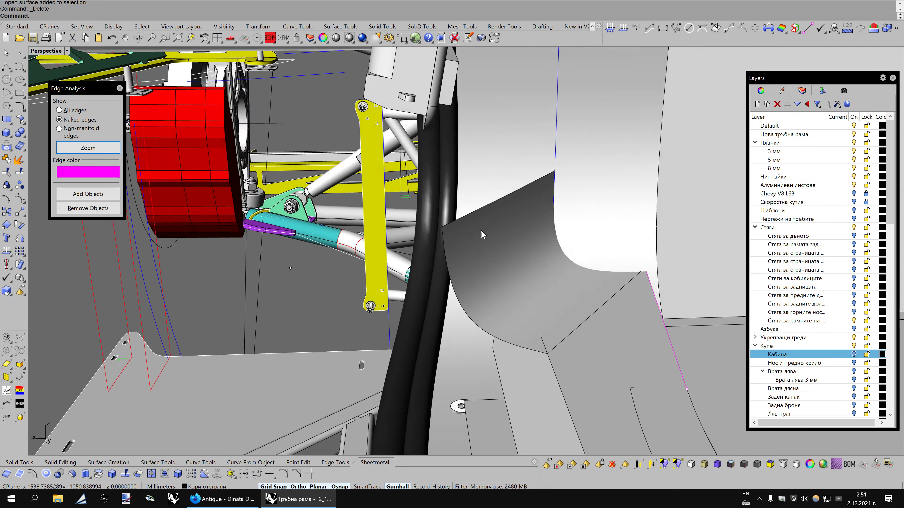
scroll(482, 235, "up", 2)
scroll(483, 235, "down", 2)
scroll(483, 235, "down", 1)
scroll(483, 235, "down", 2)
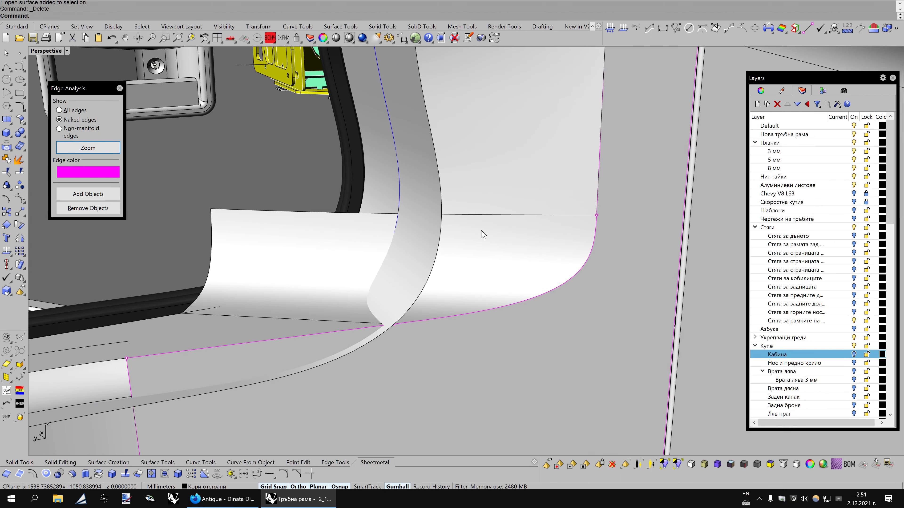
scroll(483, 235, "down", 2)
scroll(484, 235, "down", 1)
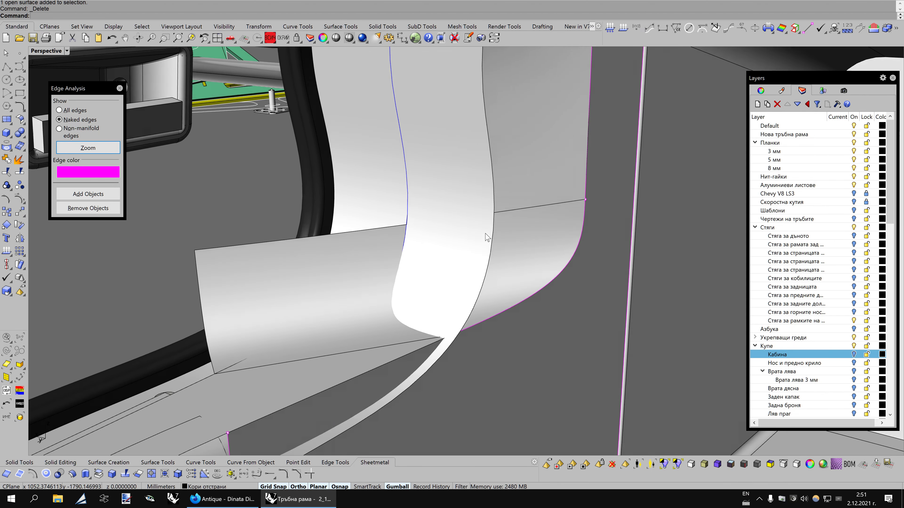
scroll(486, 237, "down", 1)
scroll(486, 237, "down", 2)
key("Left")
key("Left")
key("Left")
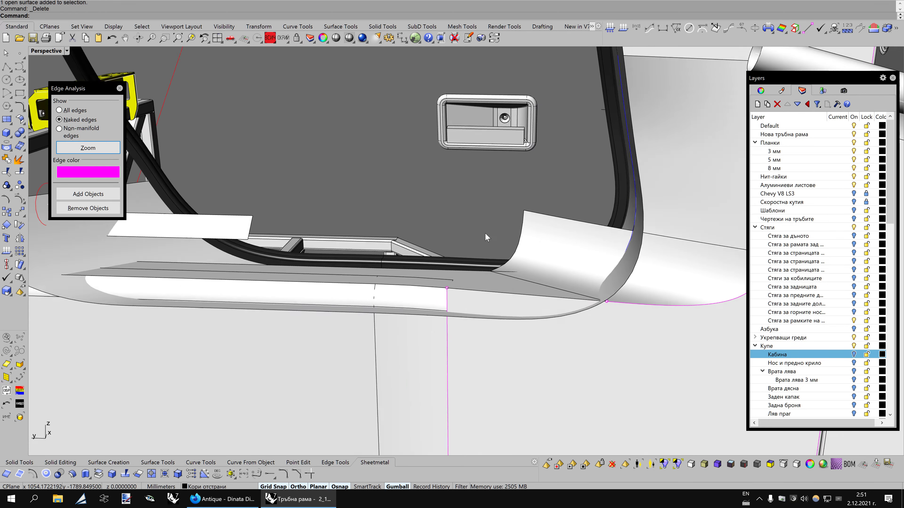
key("Left")
key("Left")
key("Left")
key("Left")
key("Left")
key("Left")
key("Left")
key("Left")
key("Left")
key("Left")
key("Left")
key("Left")
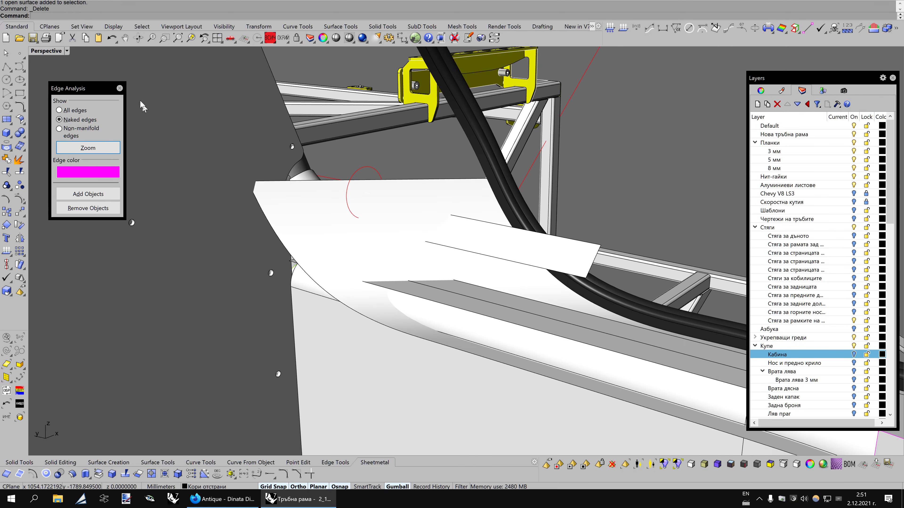
left_click(112, 38)
key("Left")
key("Left")
key("Left")
key("Left")
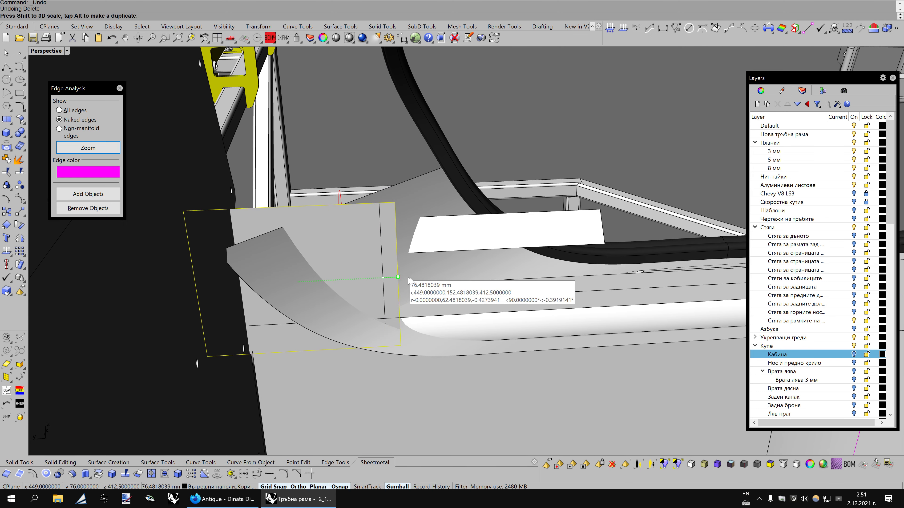
left_click_drag(408, 277, 469, 279)
scroll(566, 302, "down", 2)
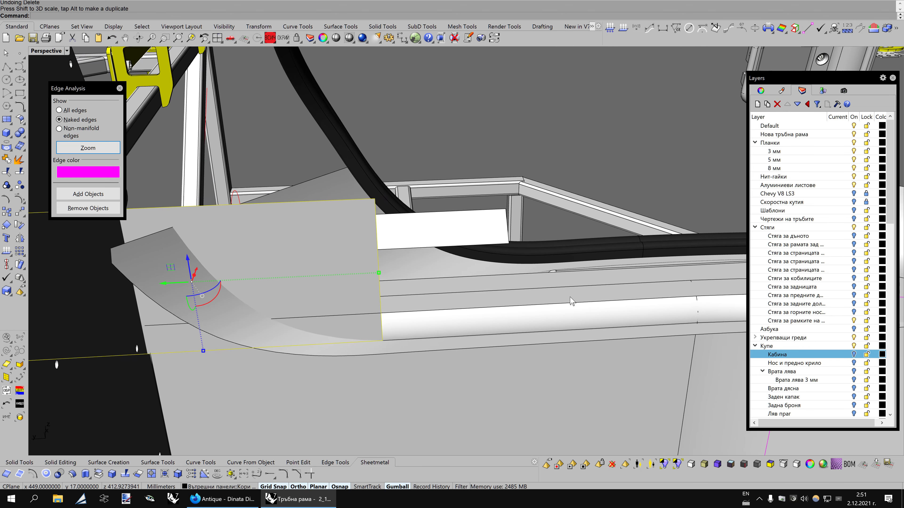
scroll(409, 295, "down", 2)
key("Left")
key("Left")
key("Left")
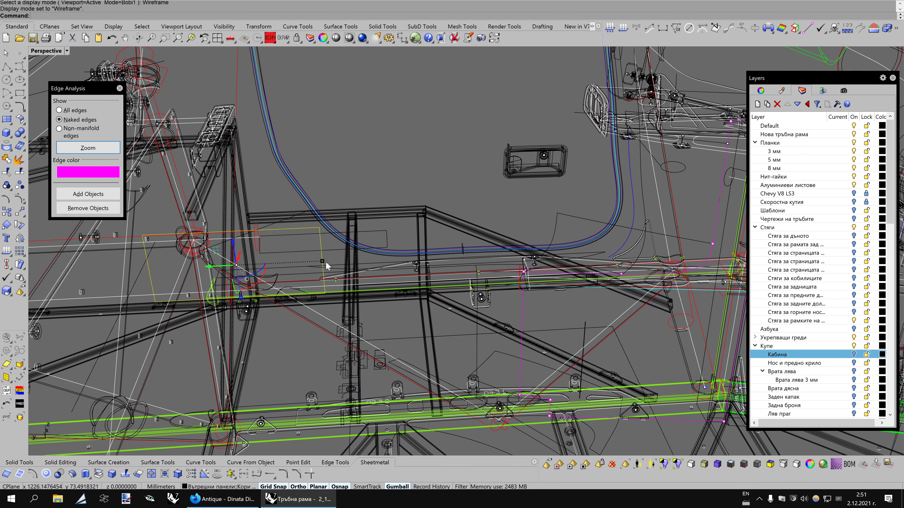
left_click_drag(322, 263, 475, 265)
key("ctrl+alt+s")
scroll(547, 275, "up", 5)
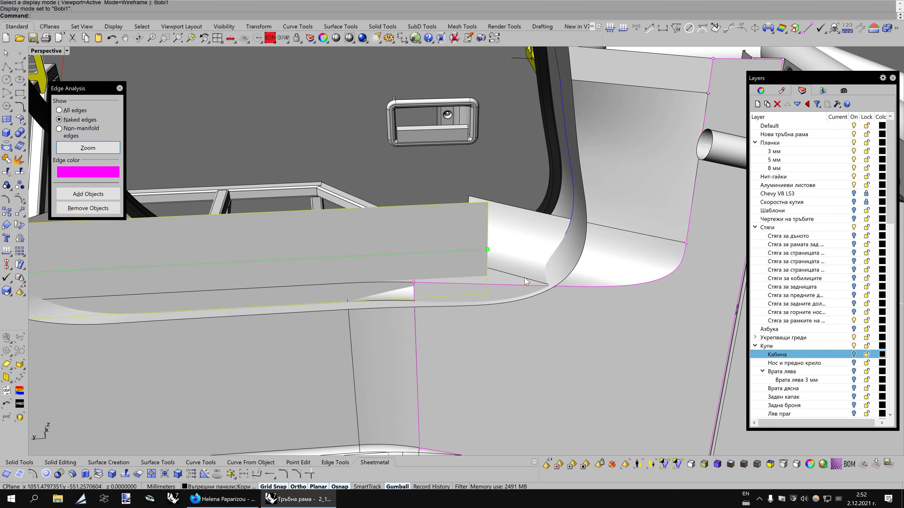
key("Left")
key("Left")
key("Left")
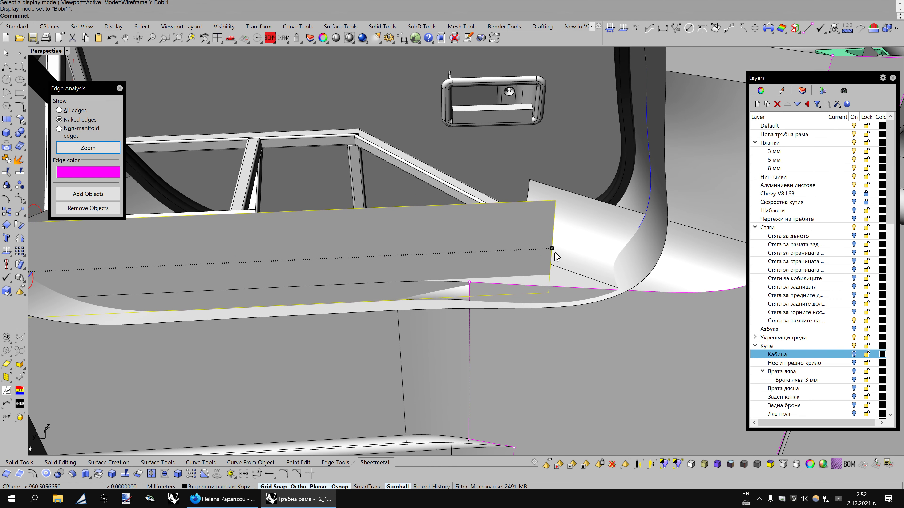
left_click_drag(552, 250, 392, 246)
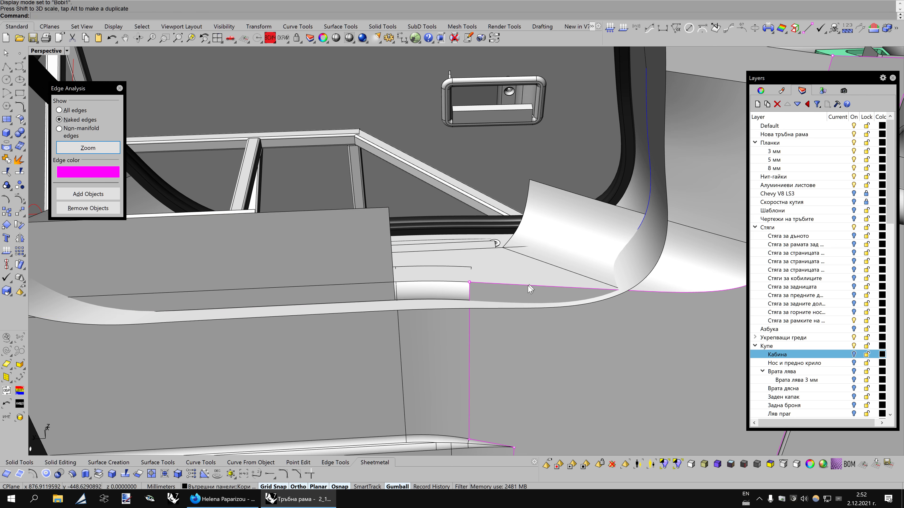
key("Left")
key("Left")
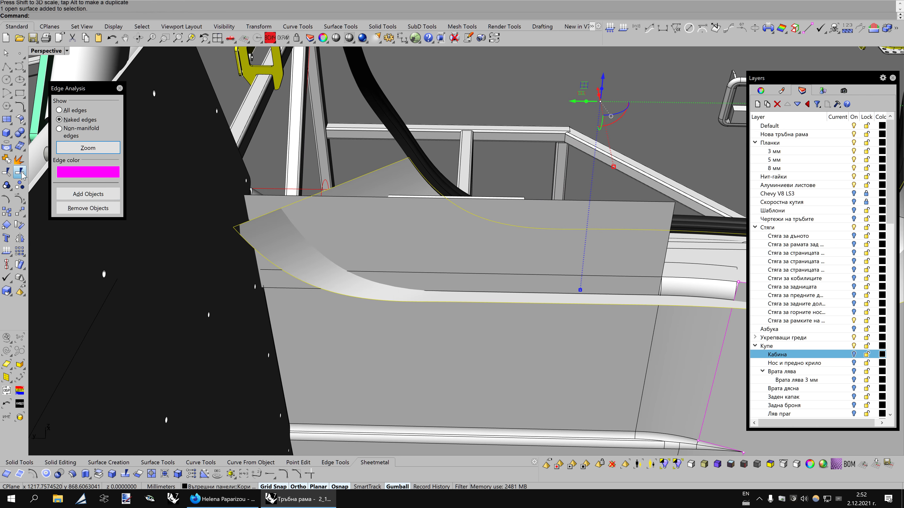
key("Left")
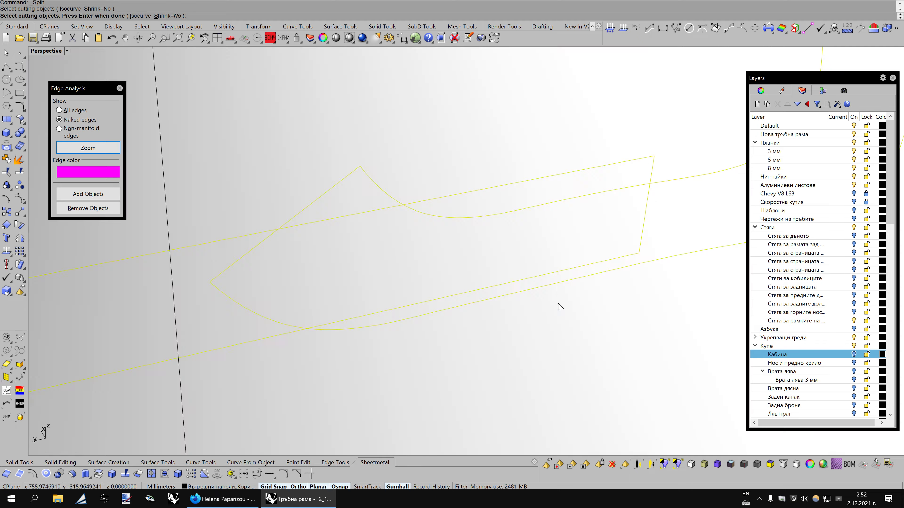
key("Left")
key("Left")
key("Left")
key("Left")
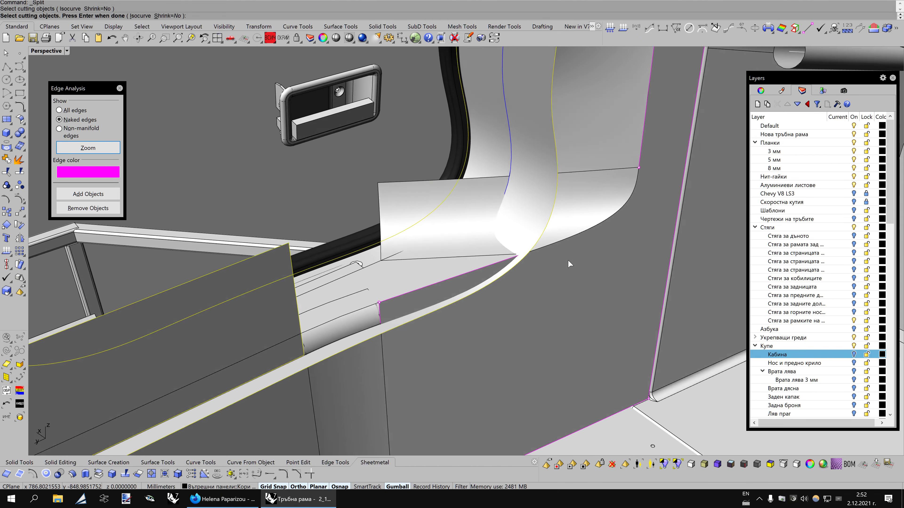
key("Left")
left_click(515, 299)
key("Left")
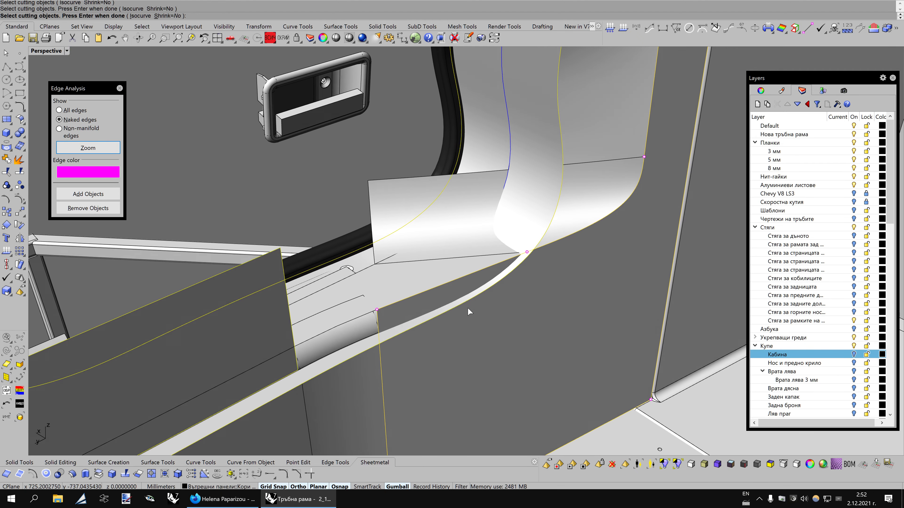
key("Left")
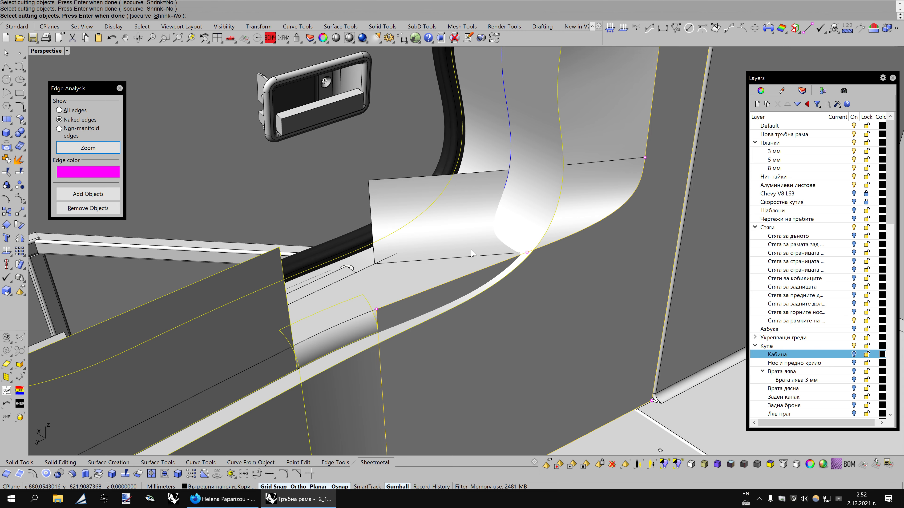
key("Down")
key("Down")
scroll(545, 204, "down", 2)
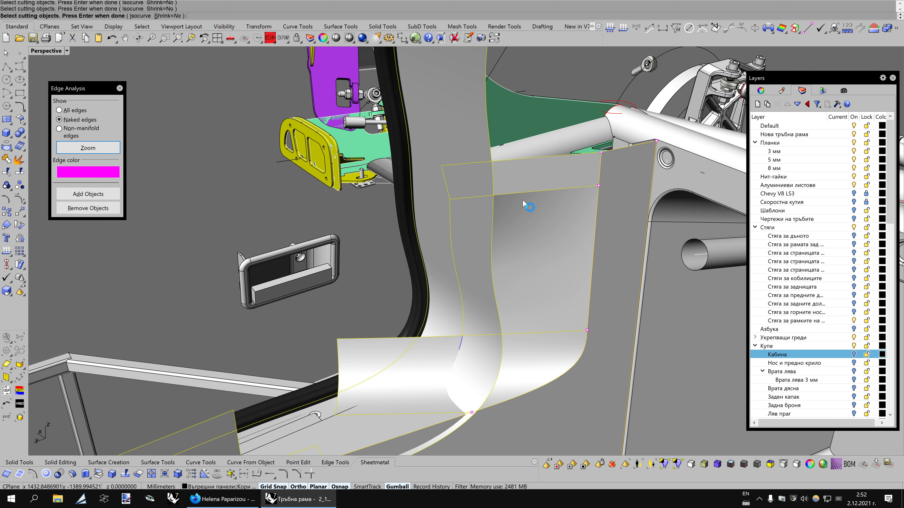
key("Return")
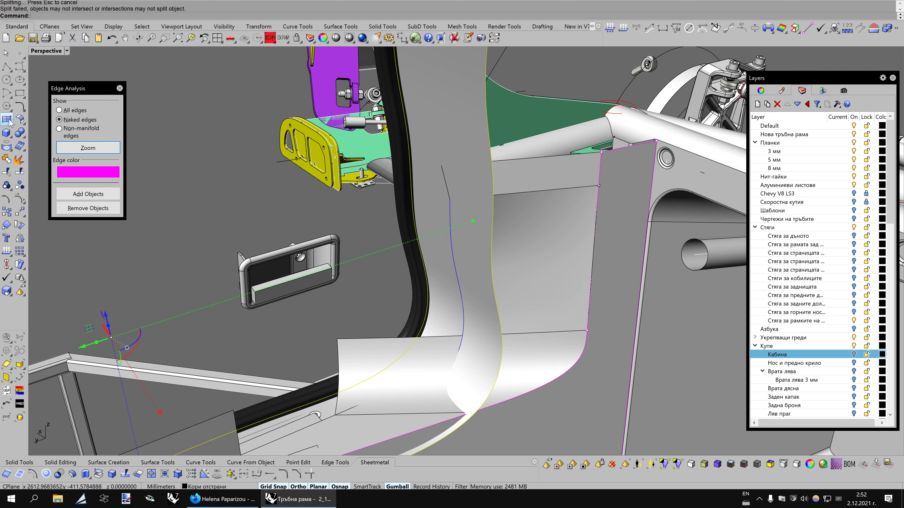
Draw a flat cutting plane and enlarge it so it crosses the side panel
left_click(6, 119)
left_click(601, 152)
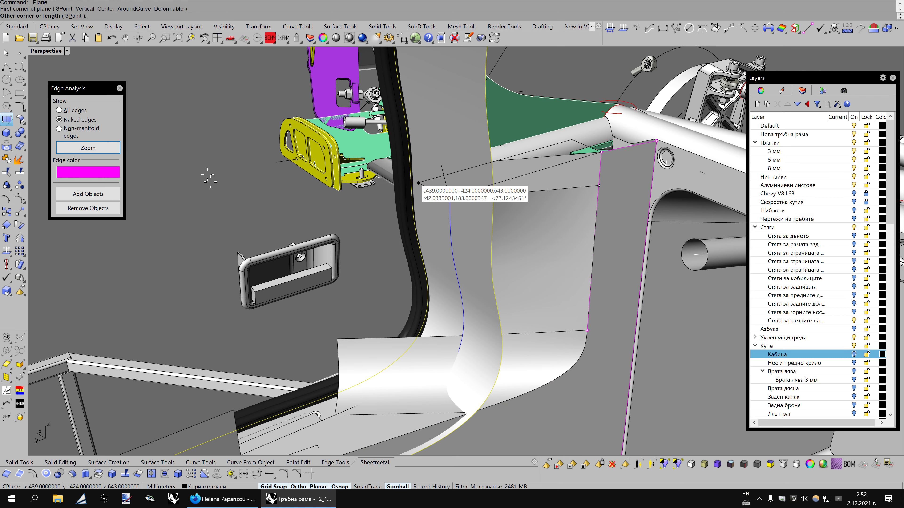
left_click(194, 178)
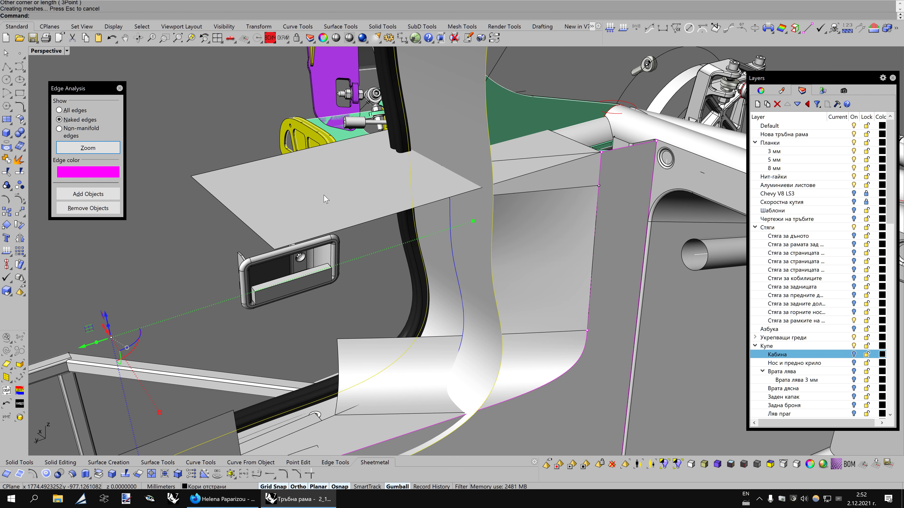
left_click(337, 182)
left_click_drag(458, 195, 57, 180)
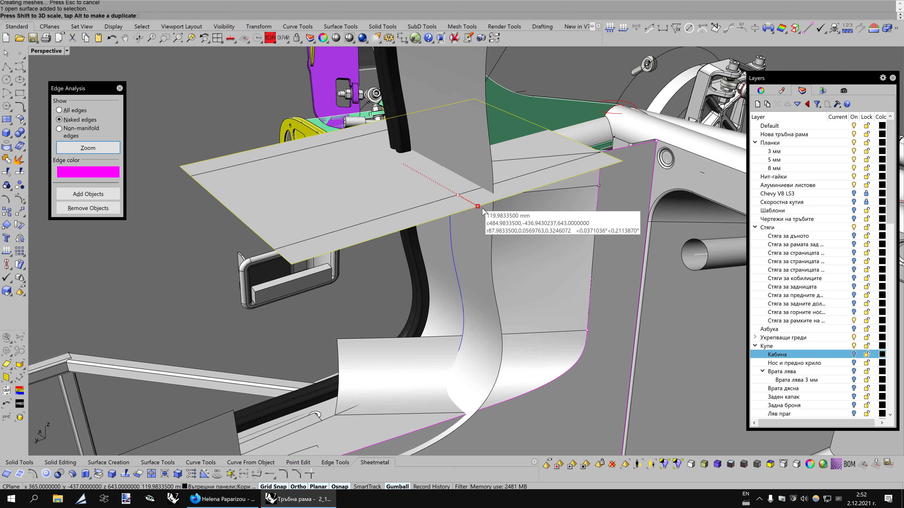
Split the side panel with the plane, then delete the upper piece and the plane
left_click(19, 172)
left_click(233, 173)
key("Return")
left_click(456, 149)
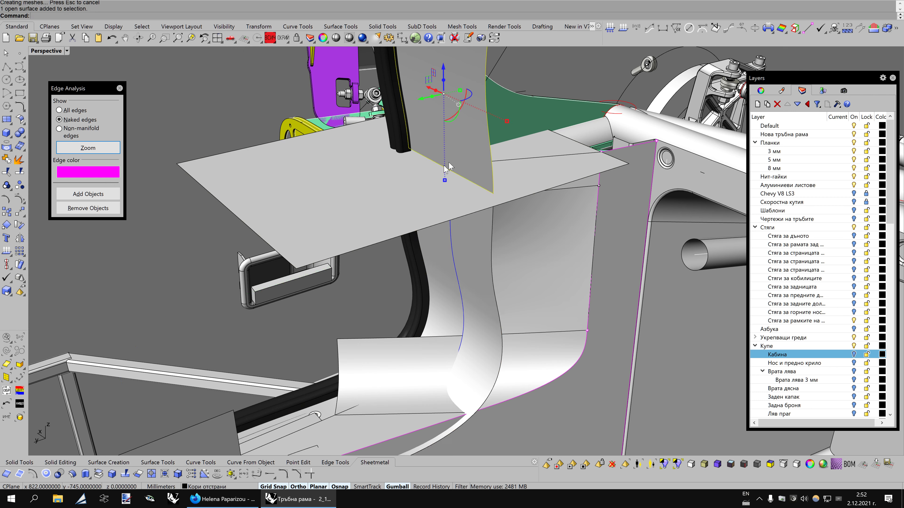
key("Delete")
left_click(299, 194)
key("Delete")
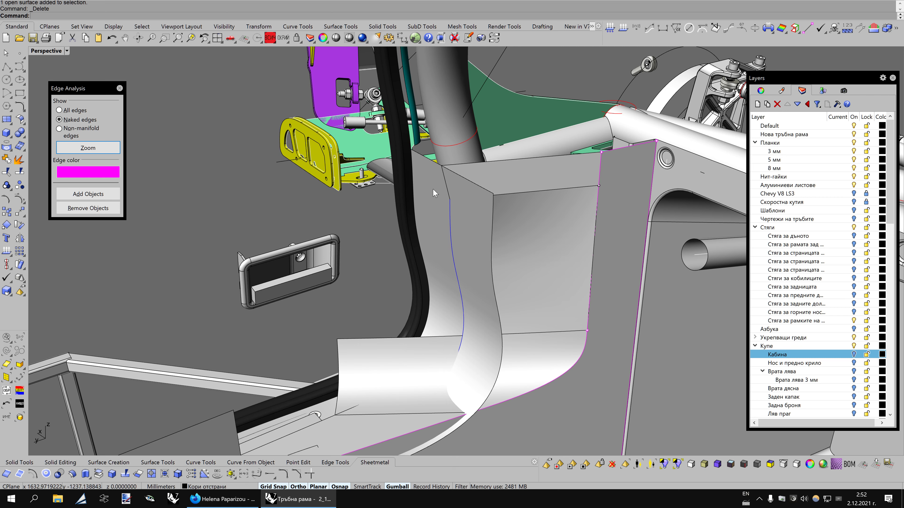
Pick the sill surface and choose the upper and lower panels as split cutters
left_click(419, 273)
left_click(19, 172)
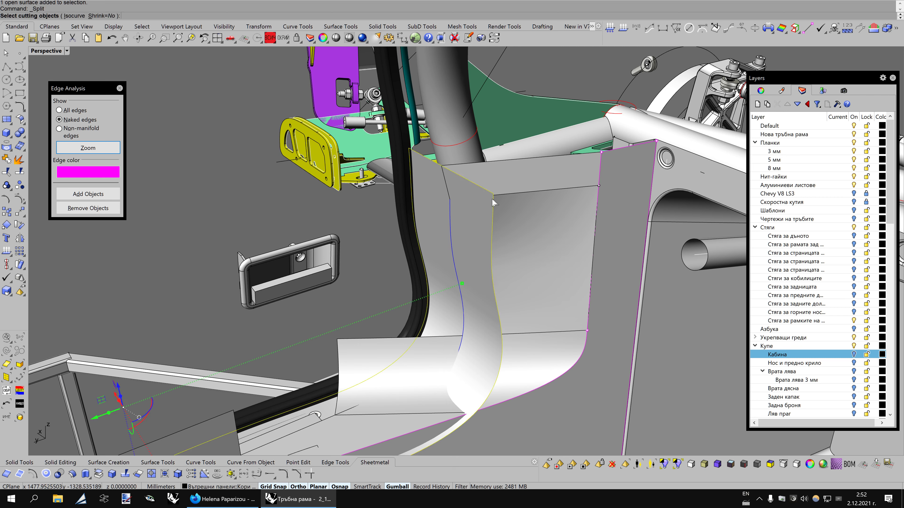
left_click(466, 178)
left_click(490, 334)
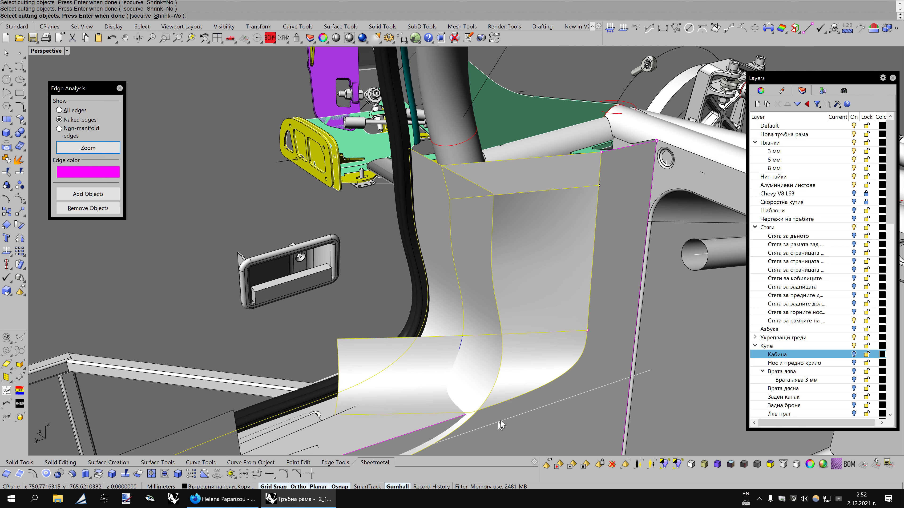
right_click_drag(501, 424, 550, 295, "shift")
left_click(506, 429)
left_click(540, 452)
mouse_move(540, 452)
right_mouse_down()
mouse_move(495, 335)
mouse_move(401, 358)
mouse_move(349, 250)
right_mouse_up()
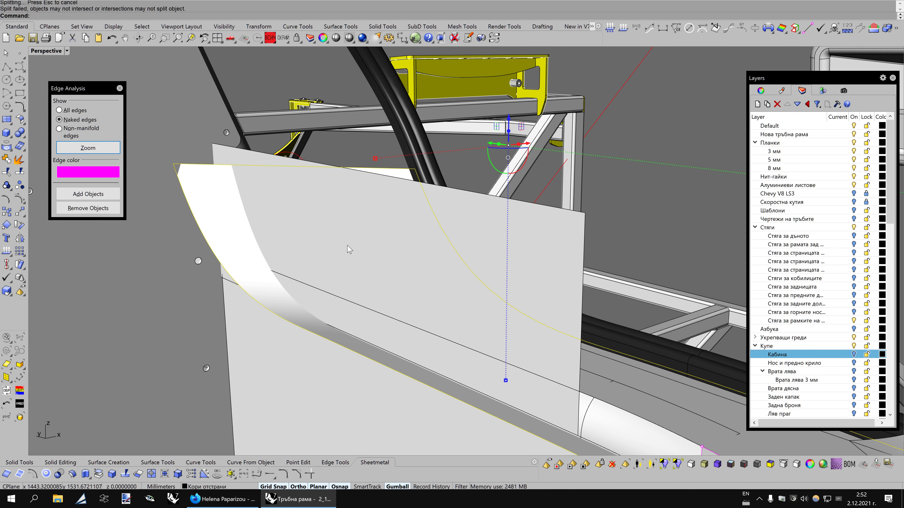
Split the sill surface using the surrounding surfaces as cutters
key("ctrl+alt+b")
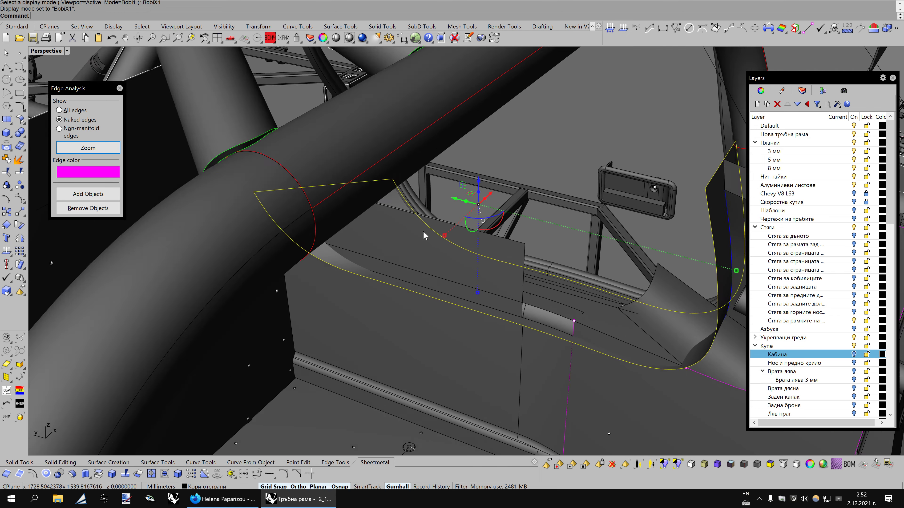
right_click_drag(423, 231, 588, 266)
key("Left")
key("Left")
key("Left")
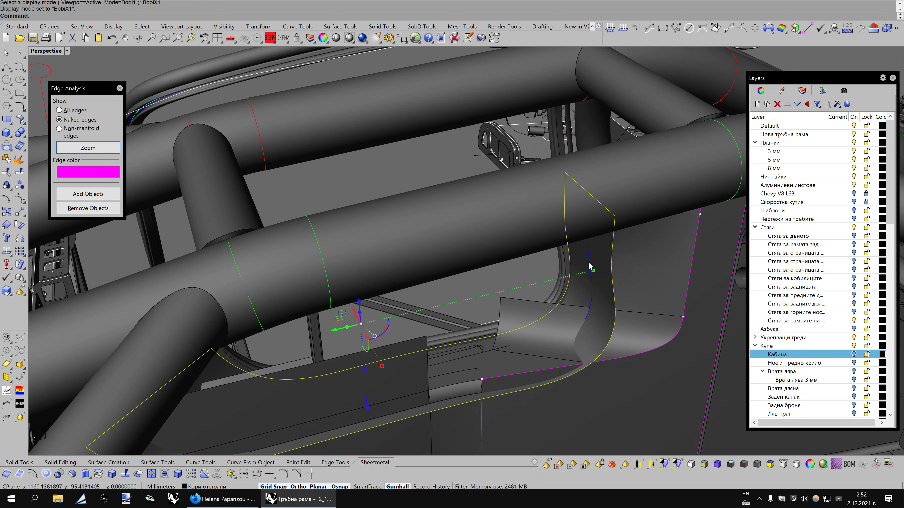
scroll(588, 262, "up", 3)
scroll(588, 261, "up", 1)
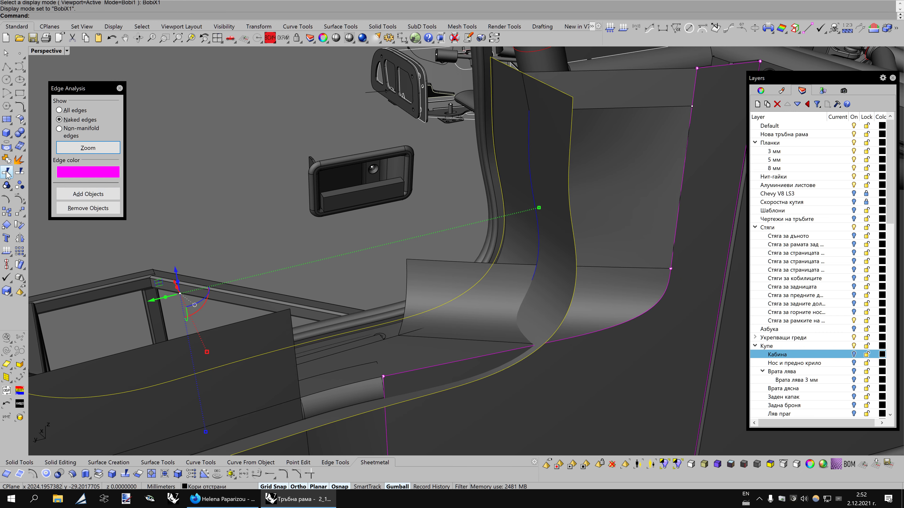
left_click(19, 173)
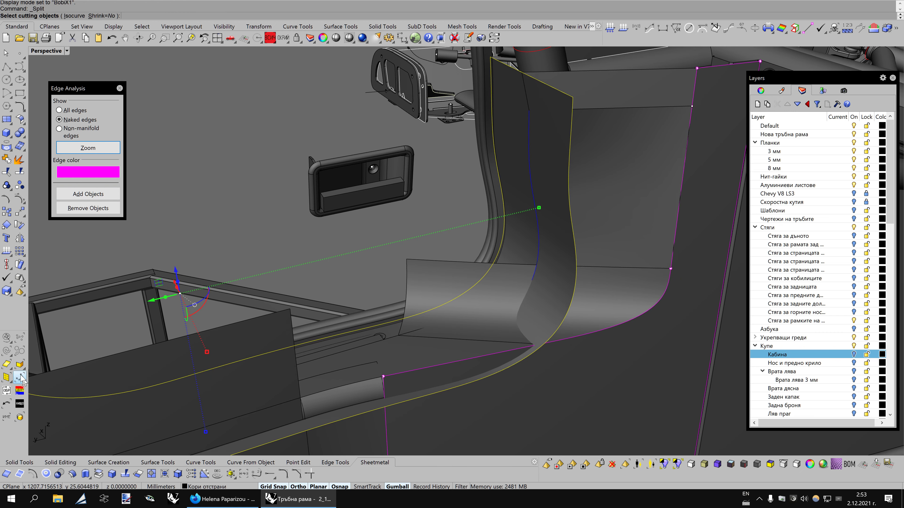
scroll(515, 379, "up", 3)
scroll(509, 356, "up", 1)
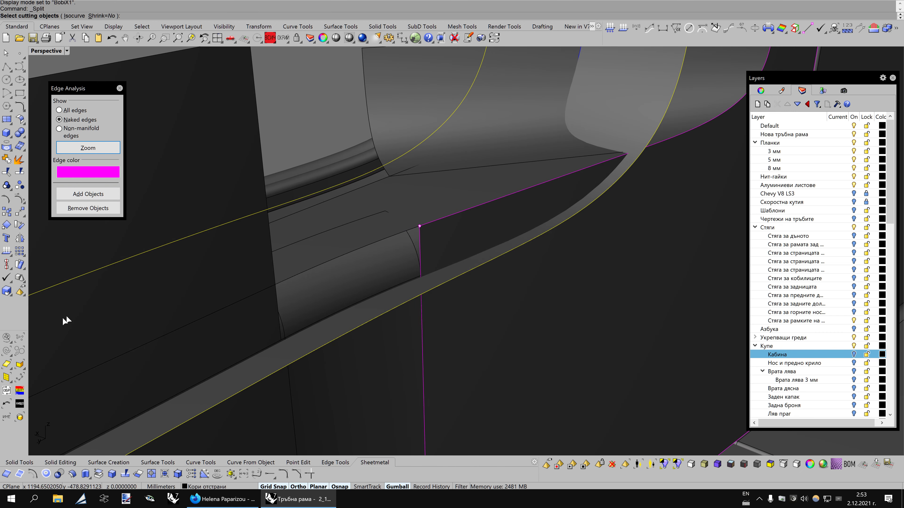
left_click(10, 361)
scroll(553, 283, "down", 1)
scroll(553, 283, "down", 2)
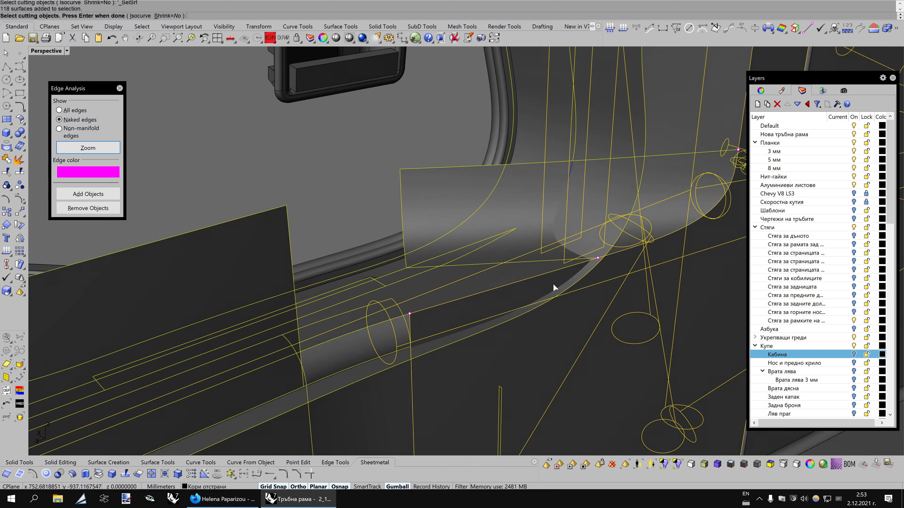
scroll(552, 284, "down", 1)
key("Return")
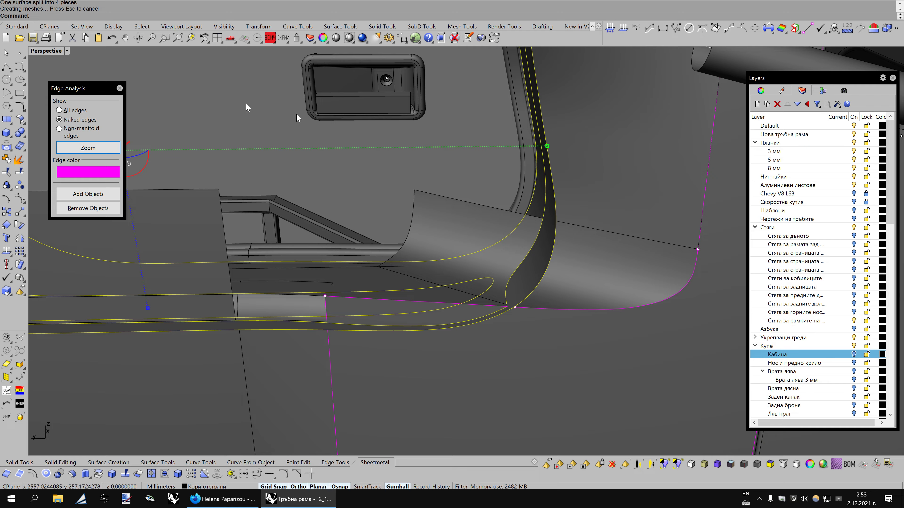
Inspect the split sill and delete the leftover sheets
right_click_drag(295, 113, 528, 151)
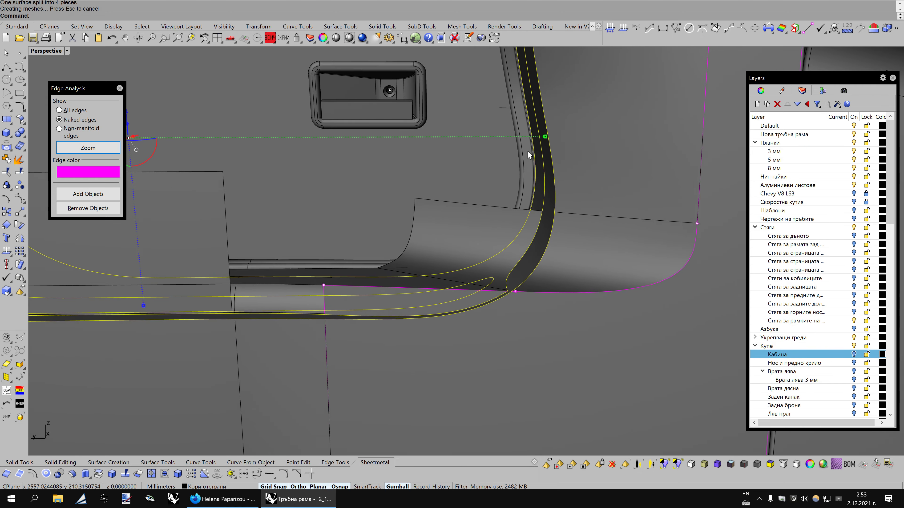
key("Left")
key("Left")
key("Left")
key("Left")
key("Left")
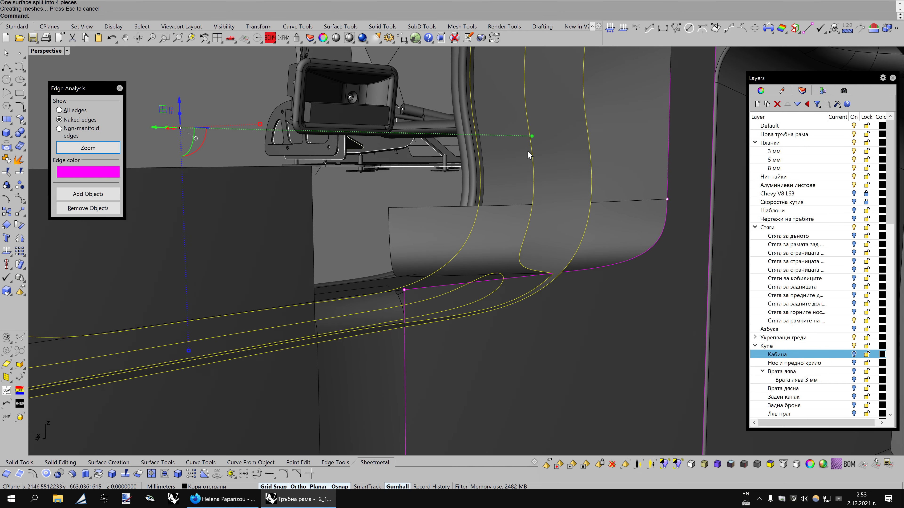
key("Left")
key("Left")
right_click_drag(527, 151, 478, 228)
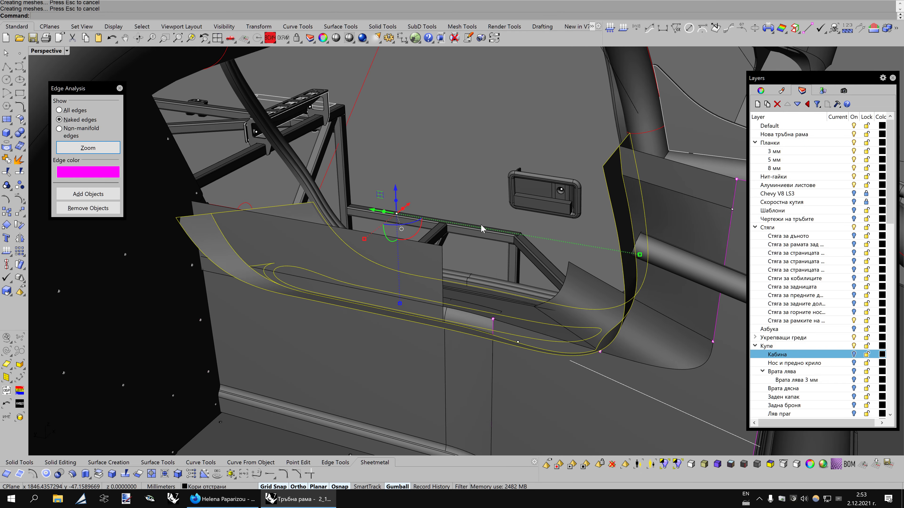
key("Left")
key("Left")
key("Left")
key("Left")
key("Left")
key("Left")
key("Left")
key("Left")
key("Left")
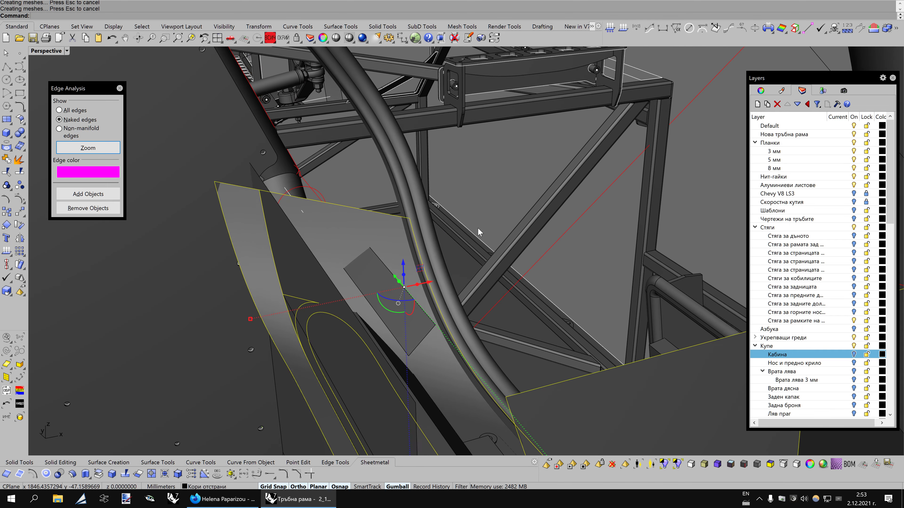
key("Left")
key("Left")
key("Left")
key("Left")
key("Left")
key("Left")
key("Left")
key("Left")
key("Left")
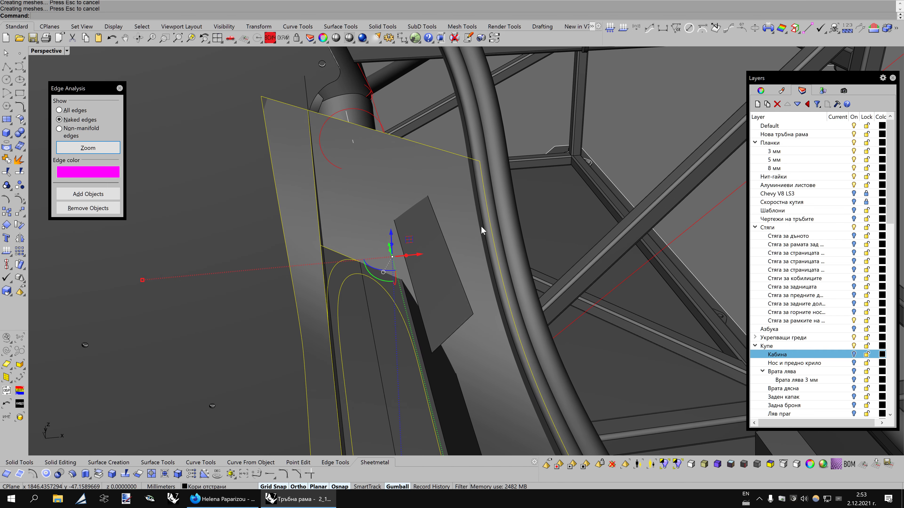
key("Left")
left_click(440, 186, "ctrl")
key("Delete")
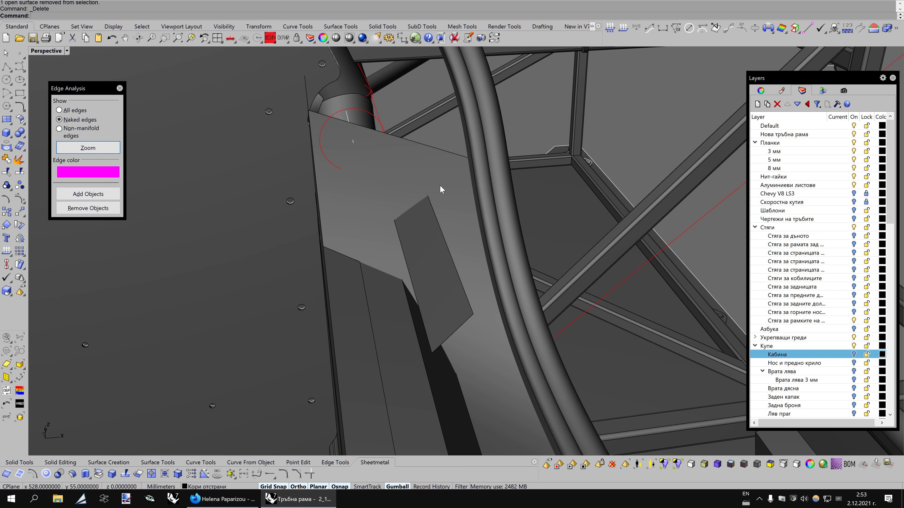
key("F5")
right_click_drag(440, 185, 294, 225)
left_click(294, 225)
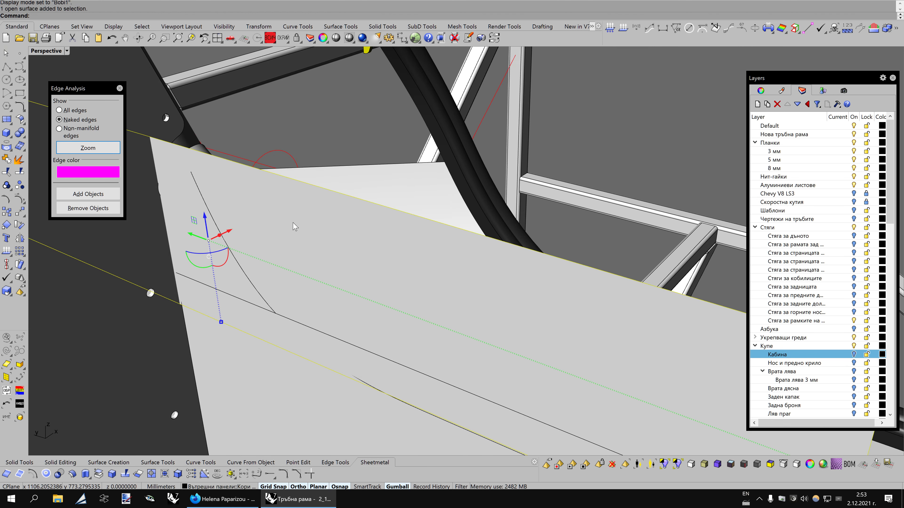
key("Delete")
mouse_move(323, 229)
right_mouse_down()
mouse_move(440, 198)
mouse_move(537, 202)
mouse_move(565, 220)
mouse_move(506, 224)
right_mouse_up()
key("F6")
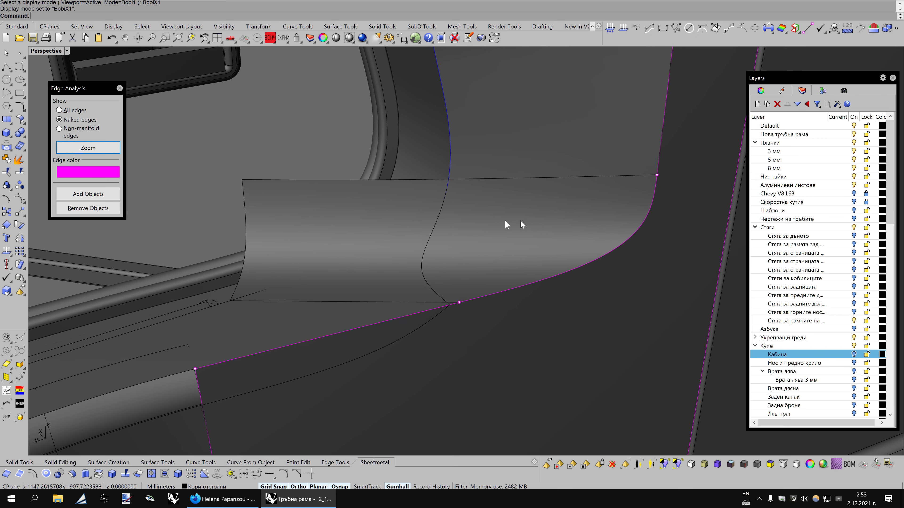
Split the cabin side panel along the door curves and delete the left piece
left_click(484, 217)
left_click(19, 172)
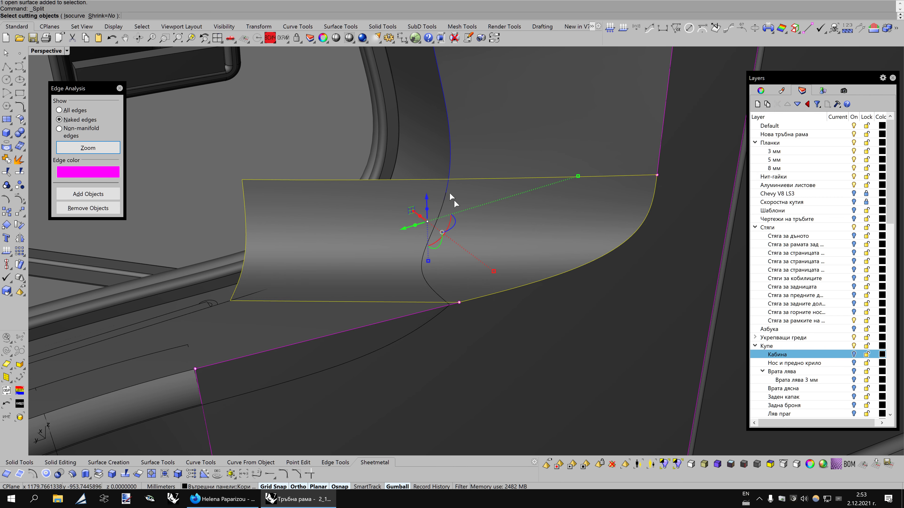
left_click(448, 181)
key("Return")
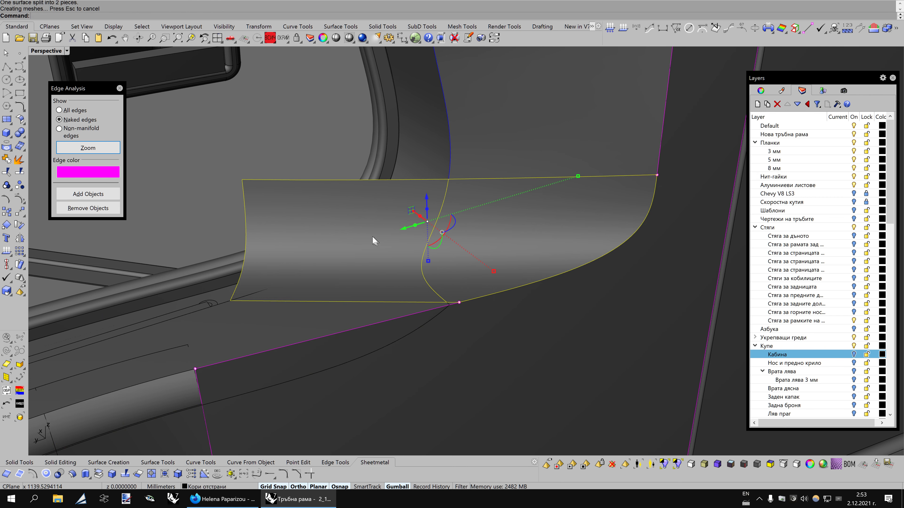
left_click(373, 240)
key("Delete")
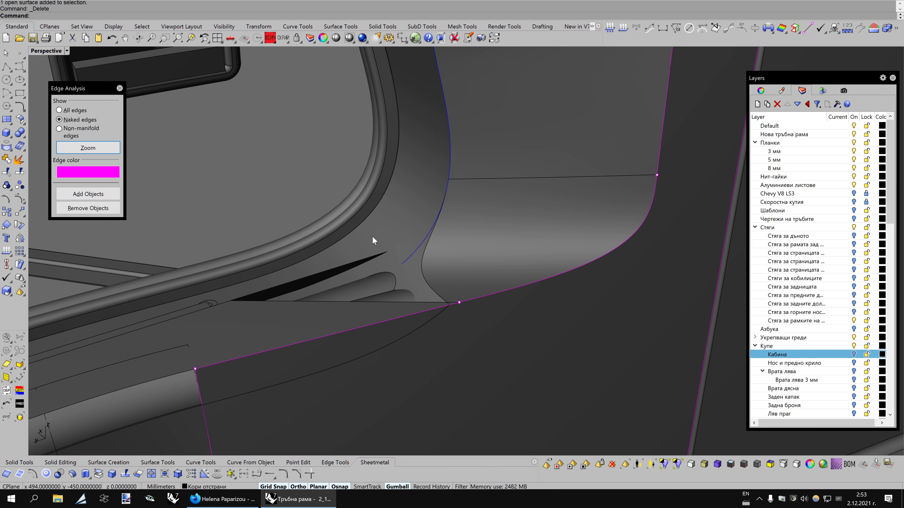
Preview the trimmed panel in shaded mode and orbit to inspect it
type("shade")
key("Return")
key("Escape")
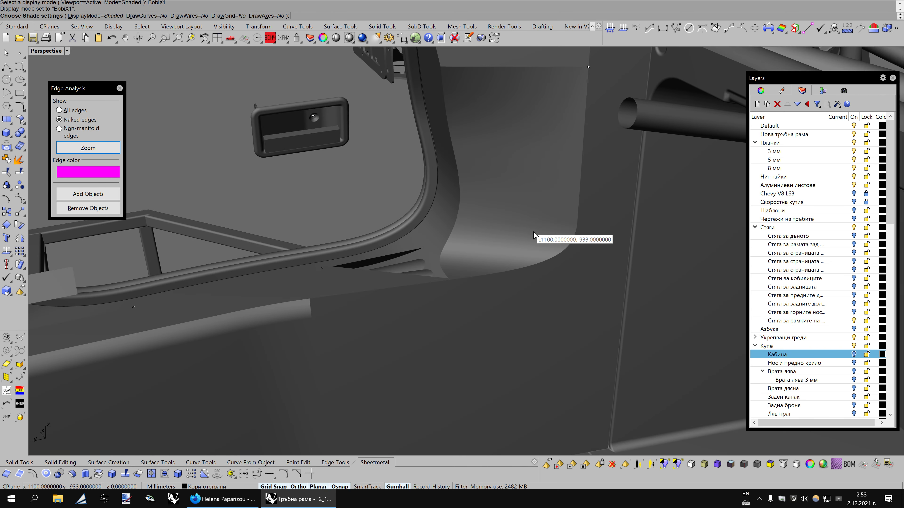
key("Left")
key("Left")
key("Left")
key("Left")
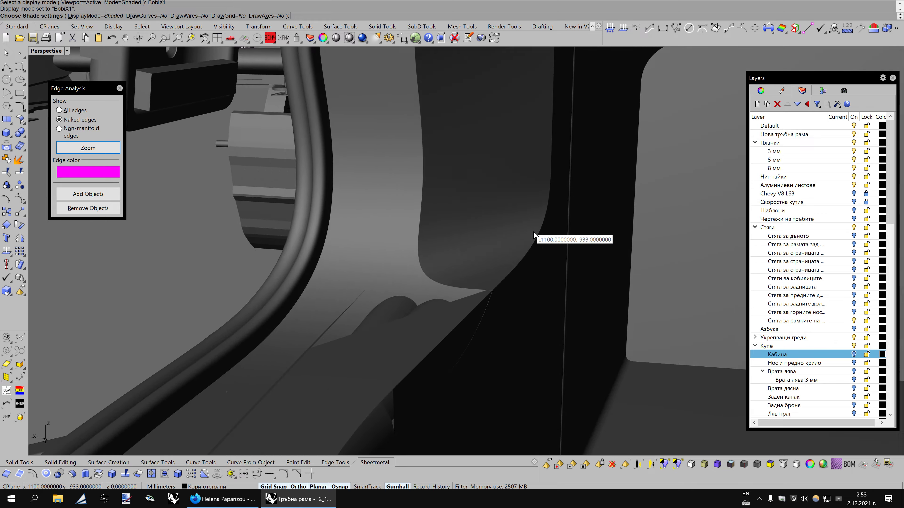
key("Left")
key("Left")
key("Left")
Untrim the sill surface's cut edge
key("Left")
key("Left")
key("Escape")
key("Left")
key("Left")
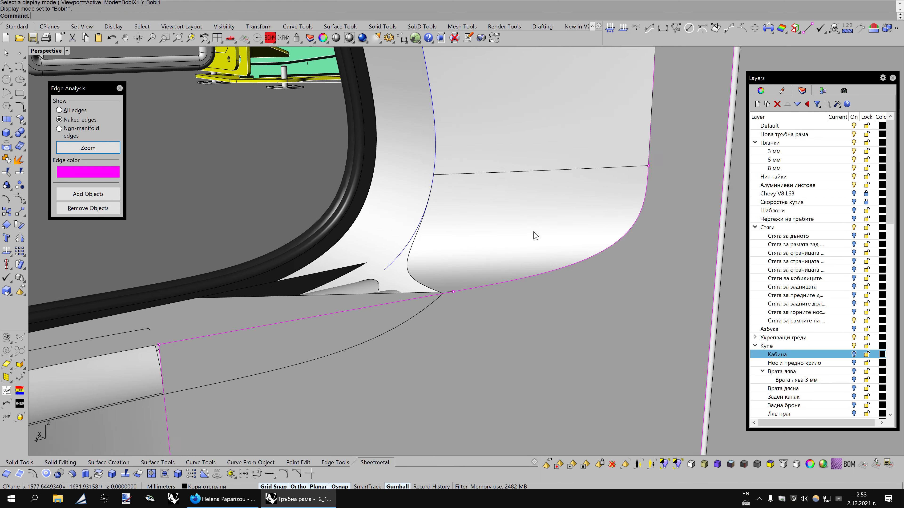
key("Left")
key("Left")
left_click(437, 252)
key("Left")
key("Left")
key("Left")
key("Left")
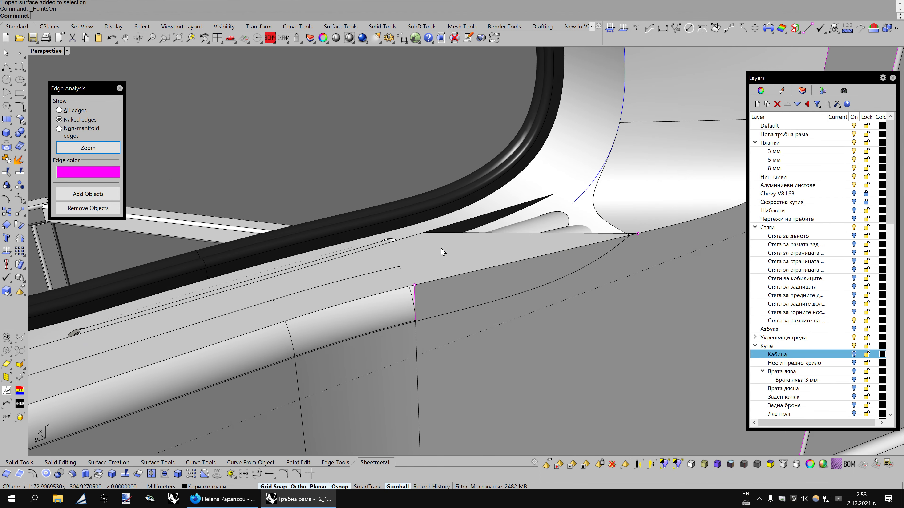
key("Left")
key("Left")
left_click(152, 474)
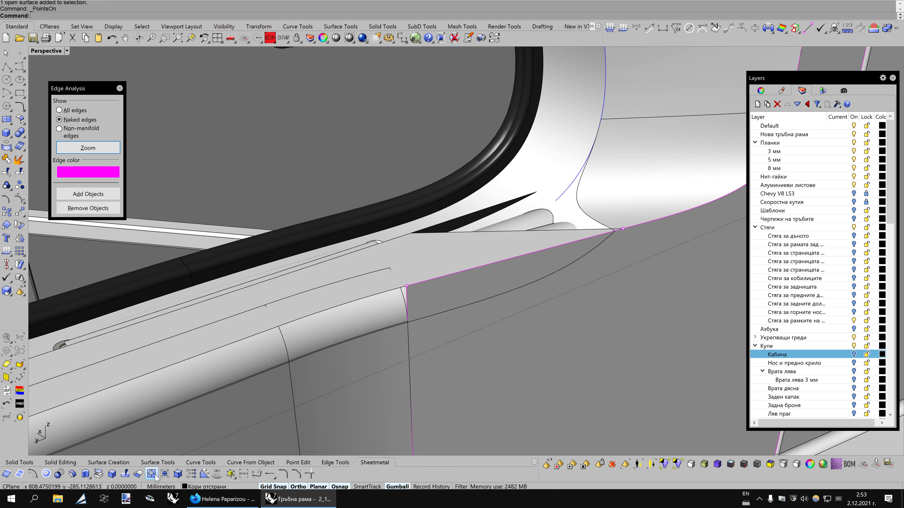
left_click(548, 232)
key("Return")
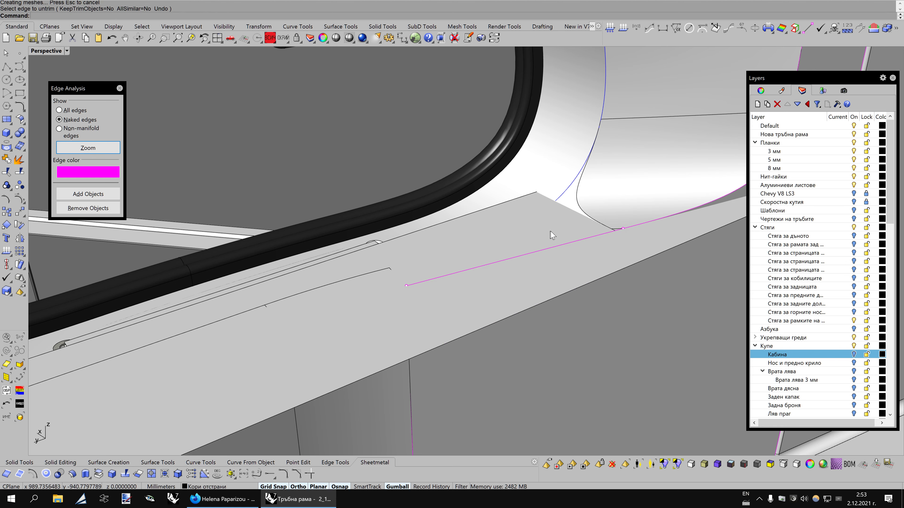
key("Left")
key("Left")
key("Left")
key("Left")
key("Left")
key("ctrl+alt+b")
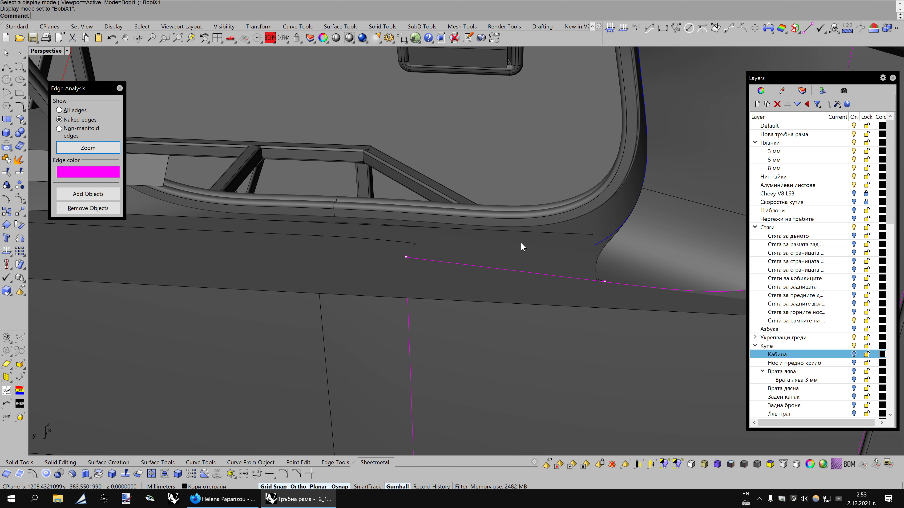
key("Left")
key("Left")
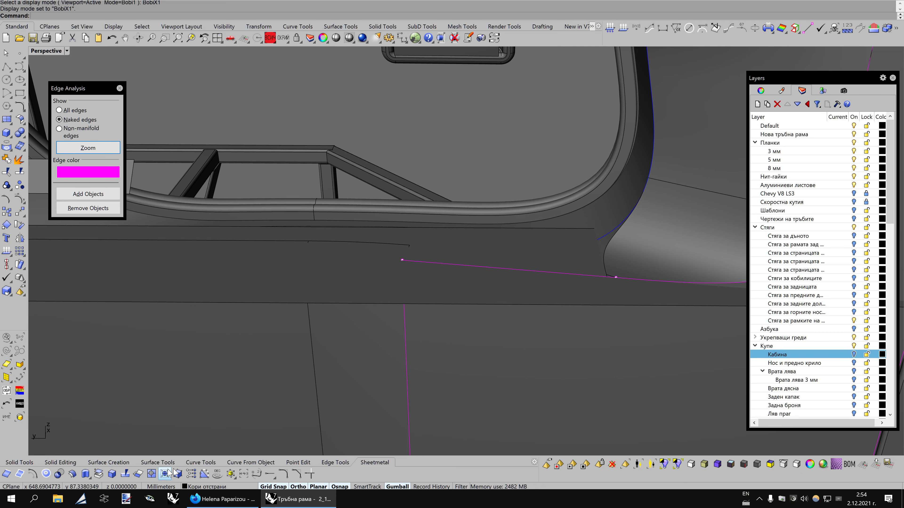
Begin a 25 mm variable-radius surface fillet, picking the first sill surface
left_click(158, 463)
left_click(59, 473)
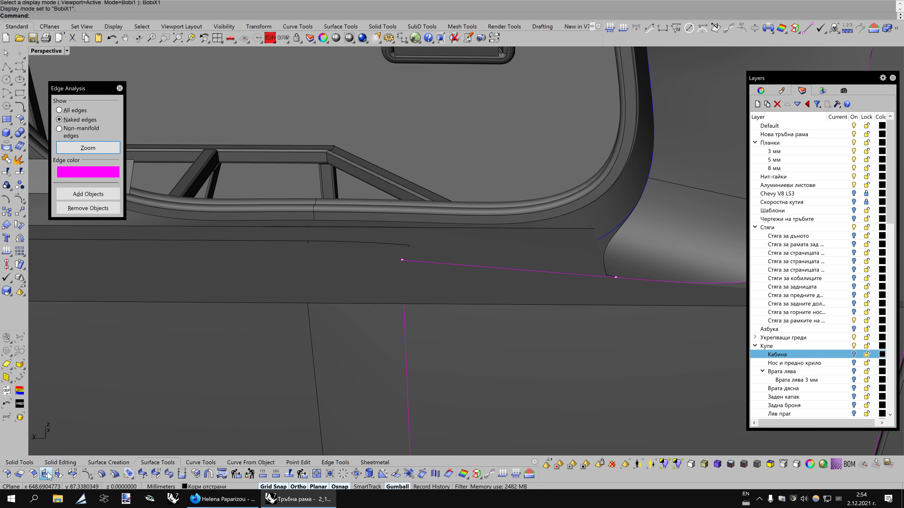
key("Left")
key("Left")
left_click(485, 315)
Pick the second sill surface and accept the 25 mm radius variable fillet
key("Up")
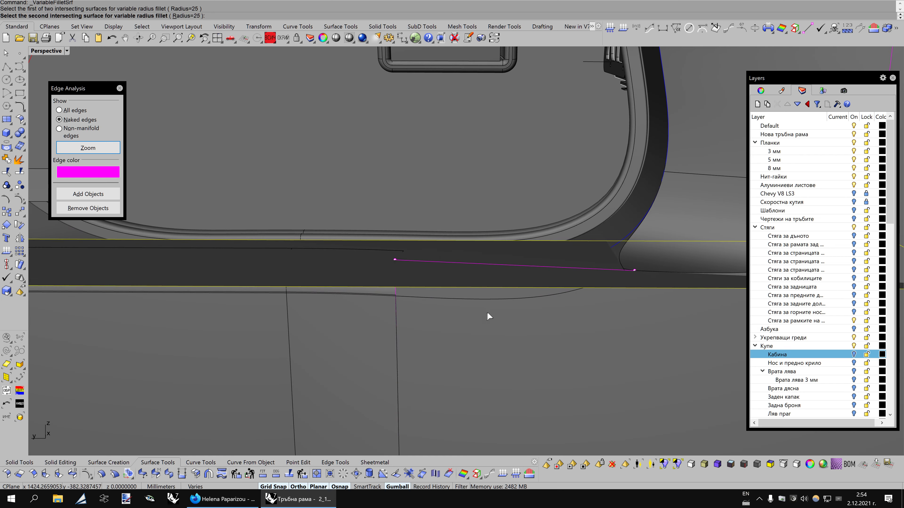
left_click(486, 316)
key("Up")
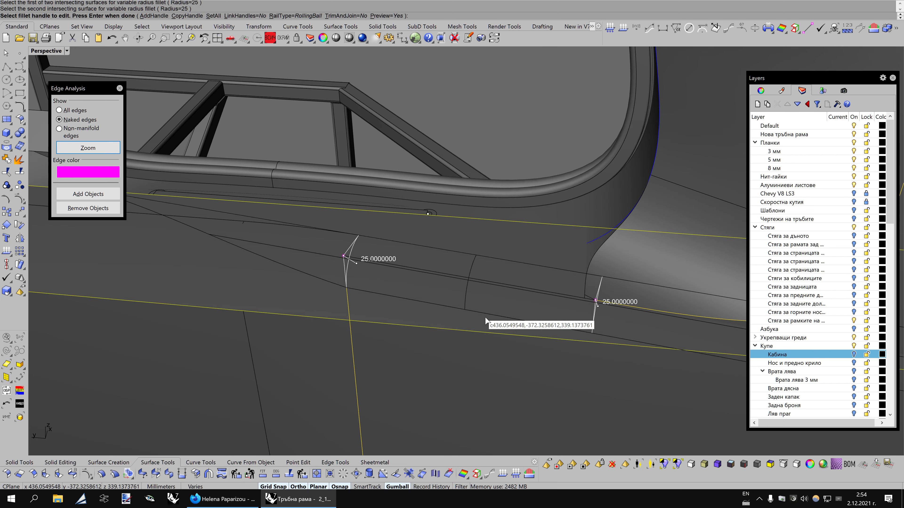
key("Return")
key("Up")
Select the new fillet surface for Split, using Isocurve with Shrink=Yes
left_click(457, 259)
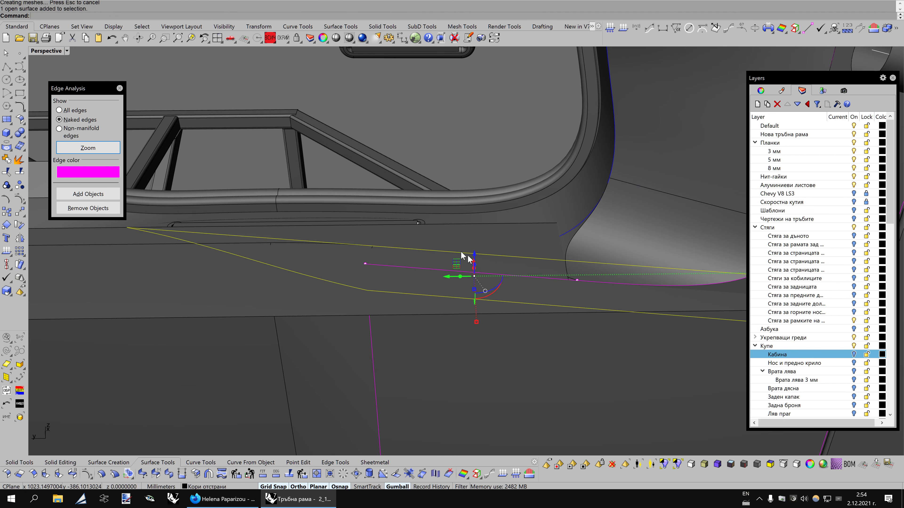
key("Left")
left_click(20, 171)
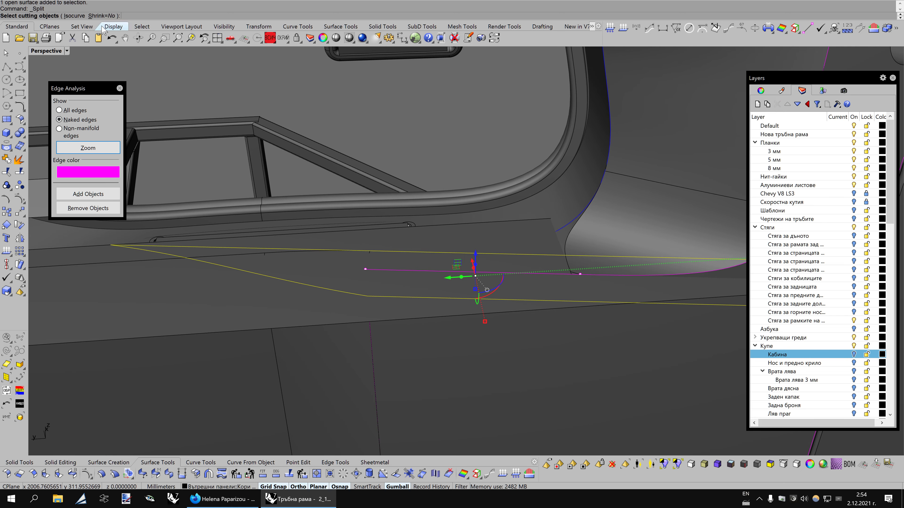
left_click(73, 16)
left_click(105, 16)
key("Left")
Split the fillet at the door-corner end point into three pieces along V isocurves
key("Left")
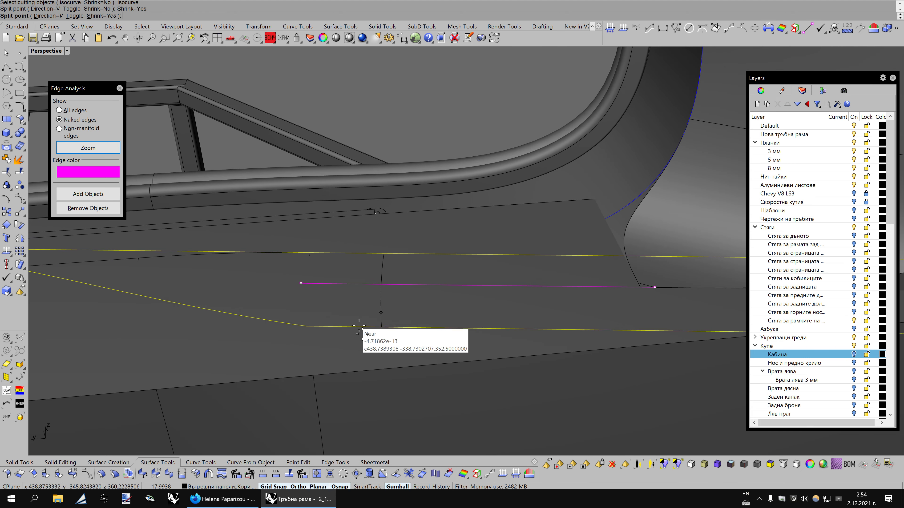
key("Left")
key("Left")
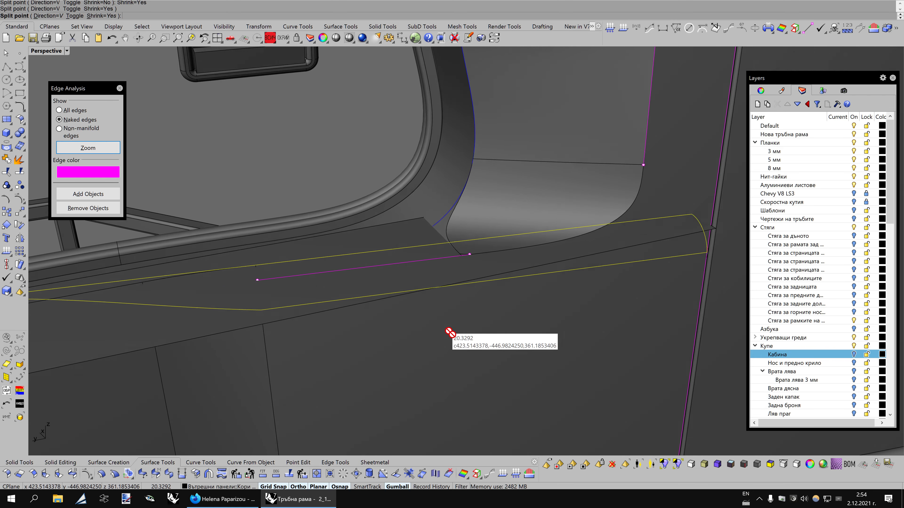
key("Left")
key("Left")
key("Left")
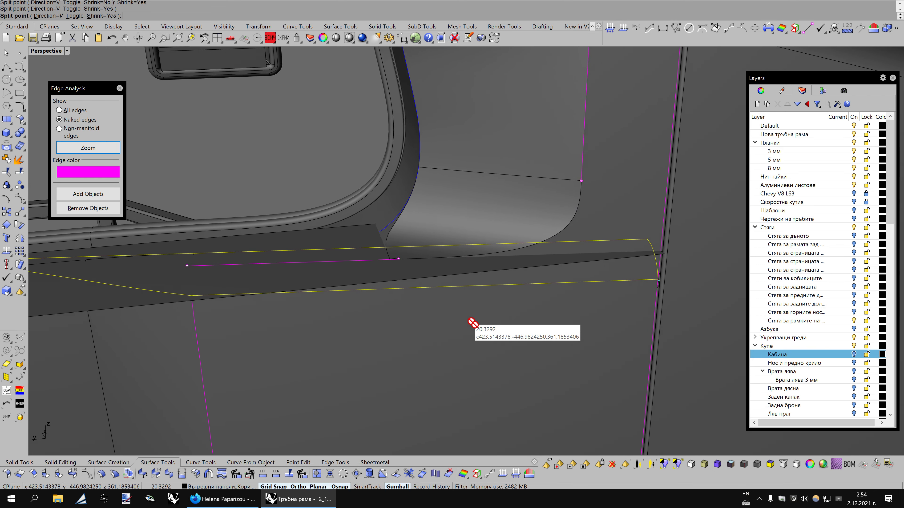
key("Left")
key("Left")
key("Left")
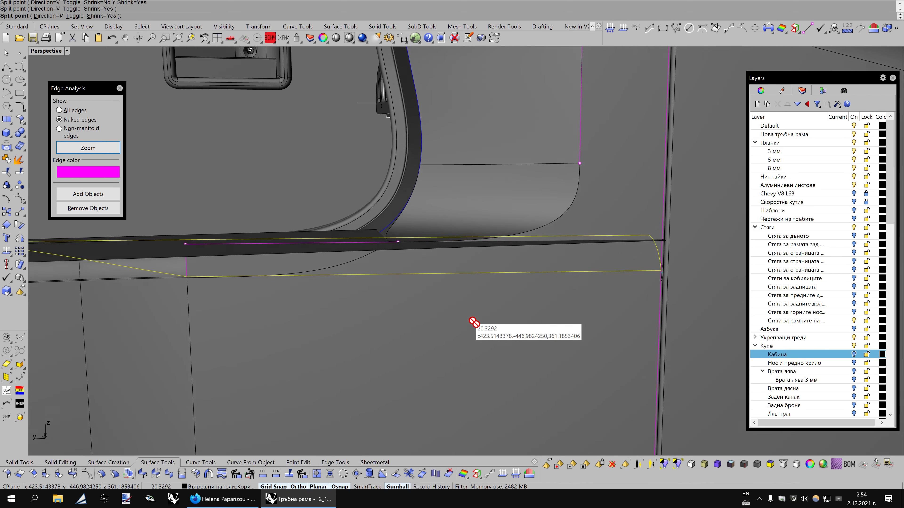
key("Left")
key("Left")
key("Left")
key("Left")
key("Left")
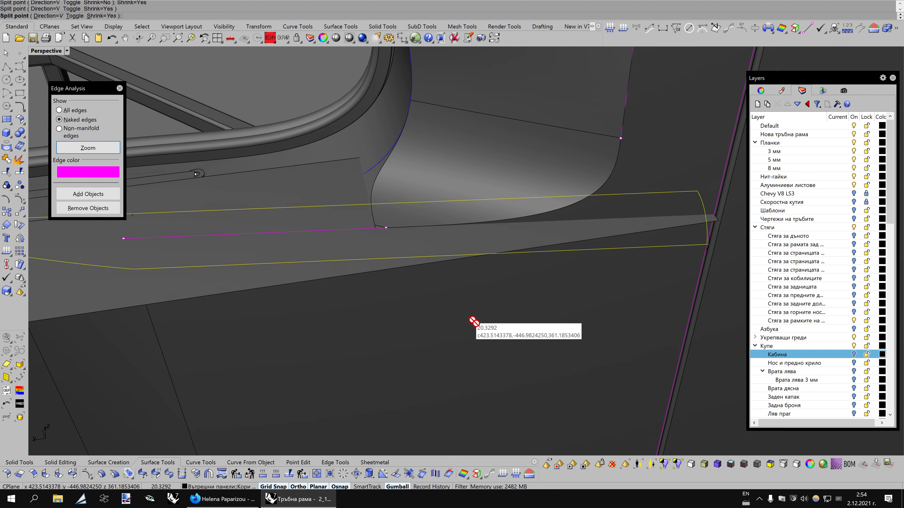
scroll(473, 322, "up", 2)
scroll(474, 322, "up", 2)
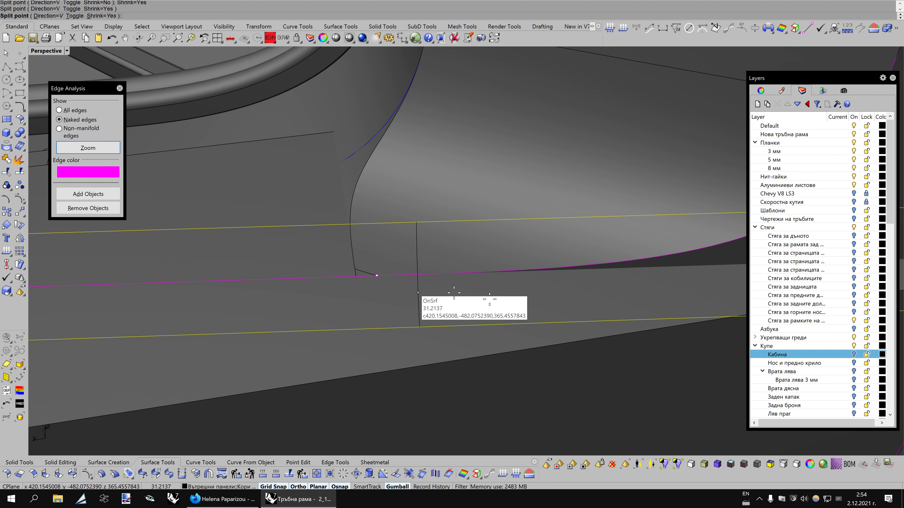
key("Left")
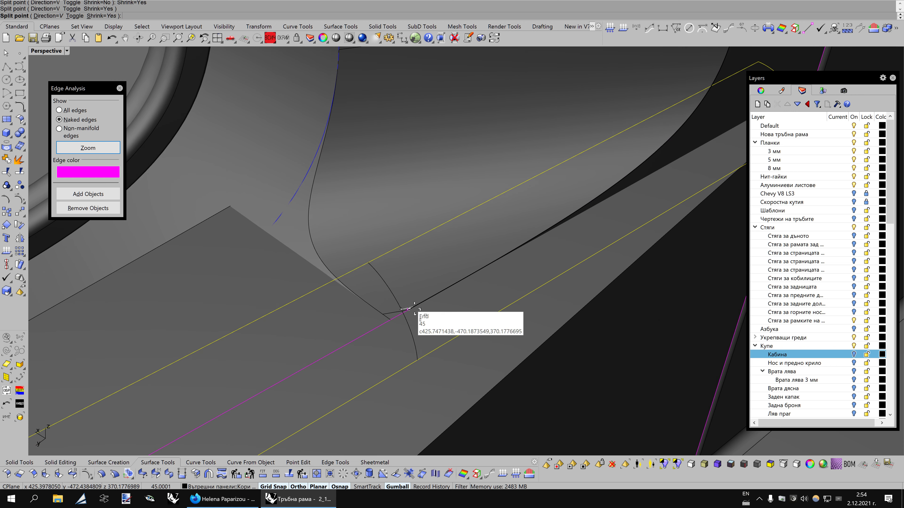
key("Right")
key("Right")
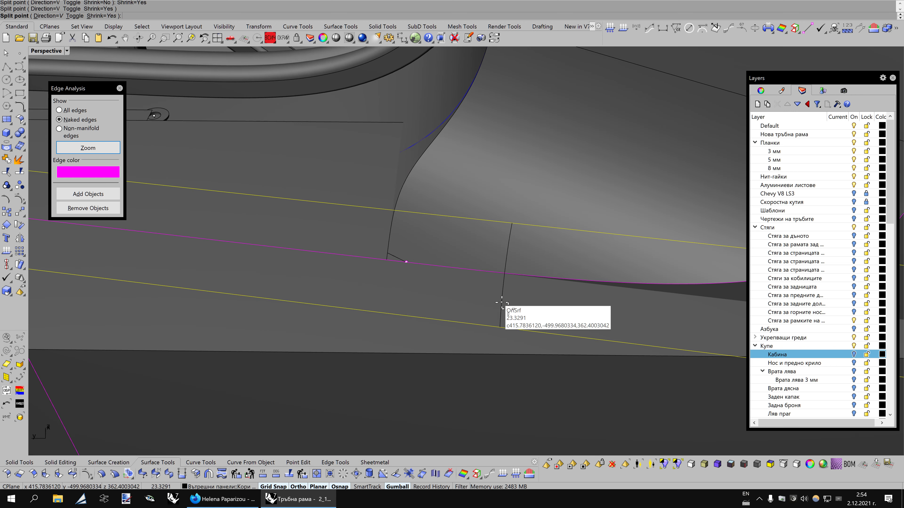
key("Right")
key("Right")
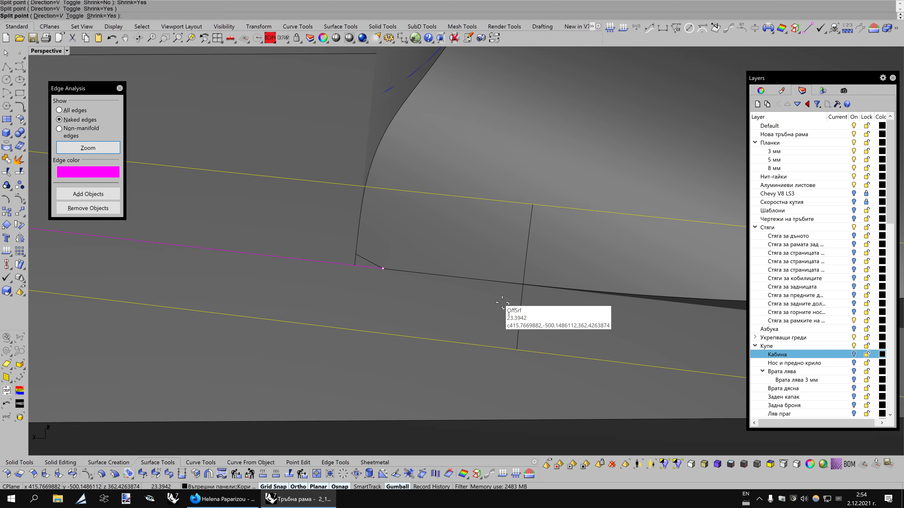
key("Left")
key("Left")
key("Left")
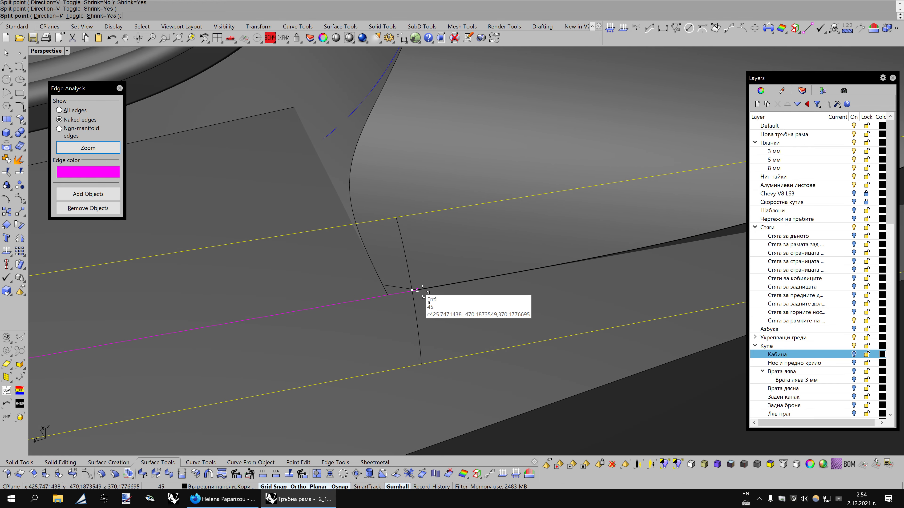
left_click(415, 290)
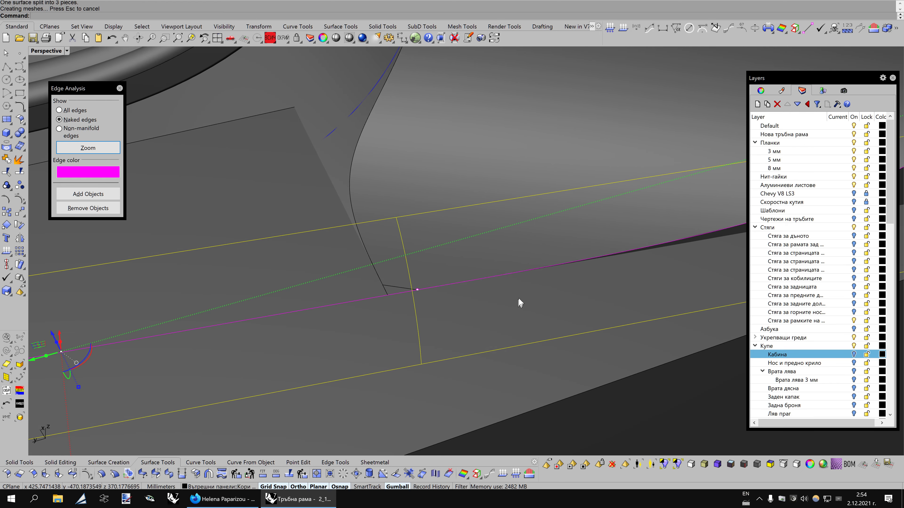
key("Right")
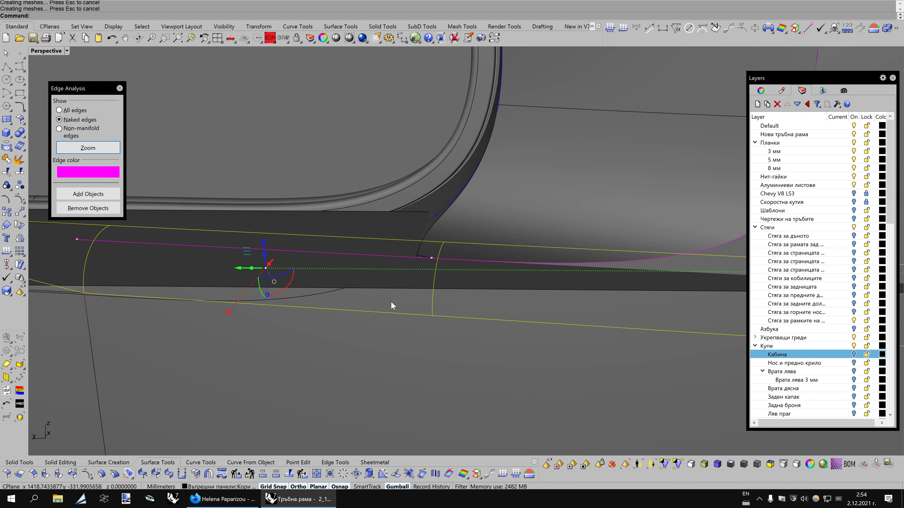
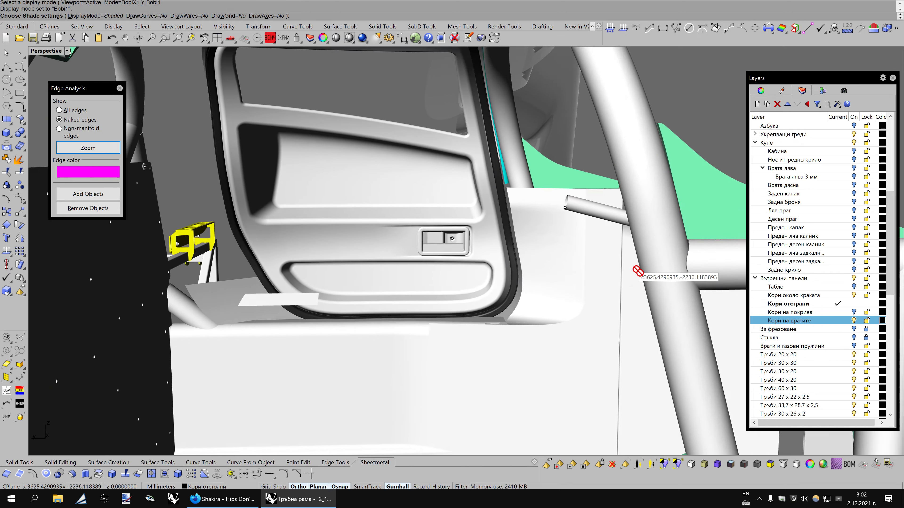
Hide the Кори на вратите door trim layer and close the Layers panel
scroll(638, 272, "up", 1)
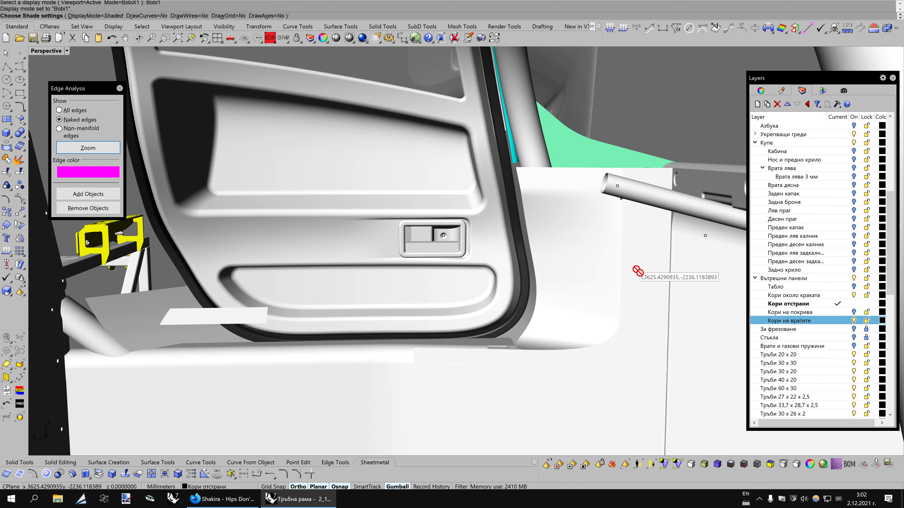
scroll(637, 272, "up", 2)
key("Left")
key("Left")
key("Left")
key("Left")
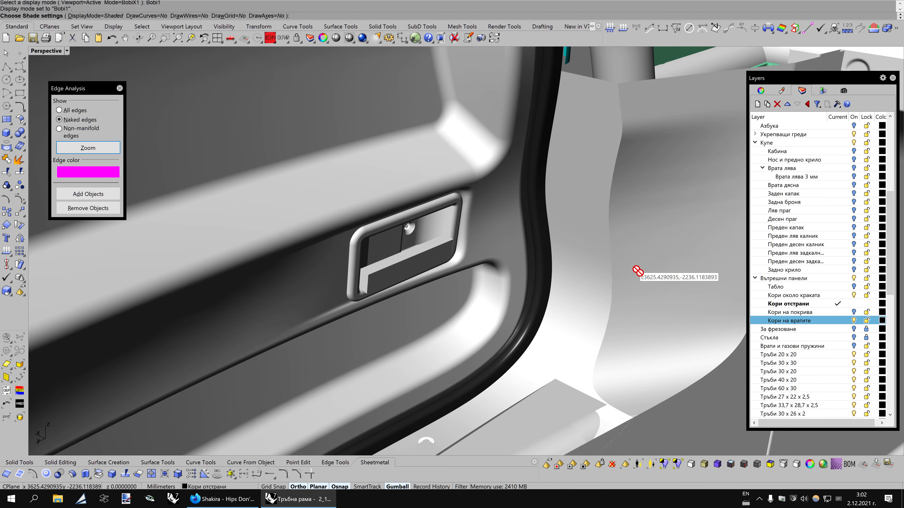
key("Page_Down")
key("Left")
key("Left")
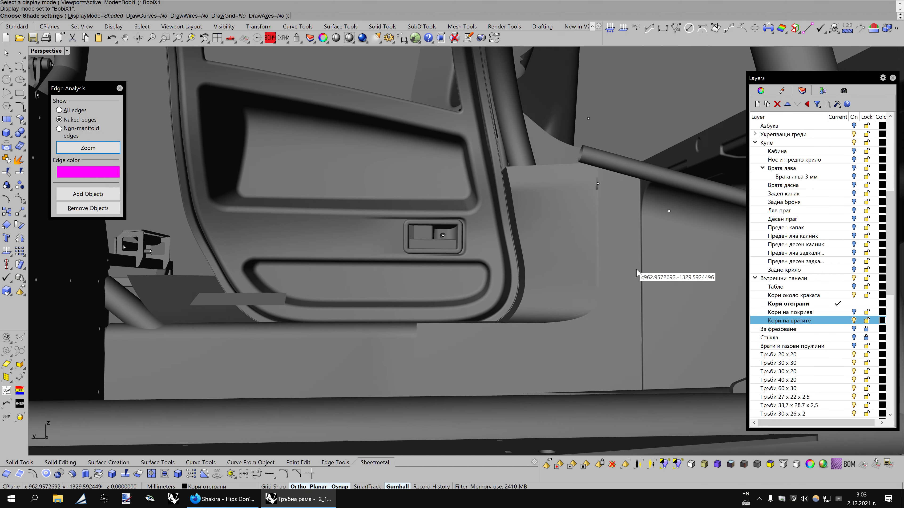
key("Up")
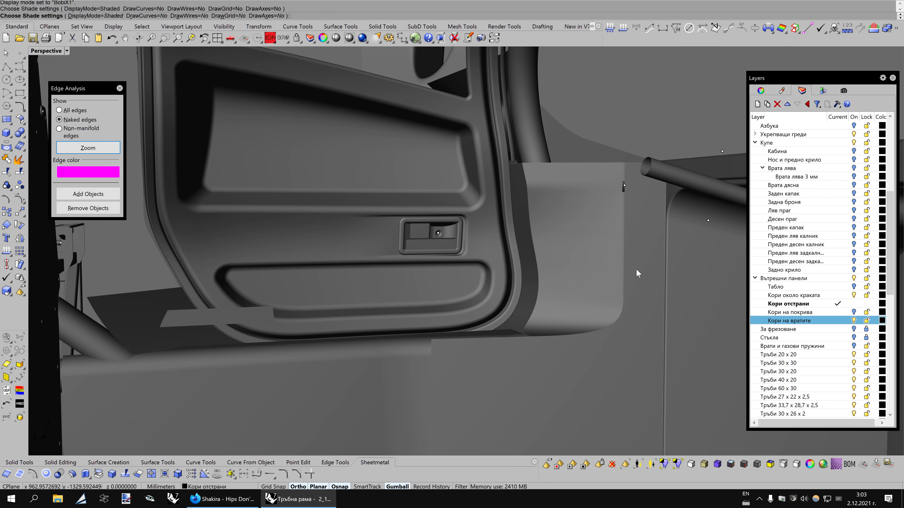
key("Escape")
left_click(853, 321)
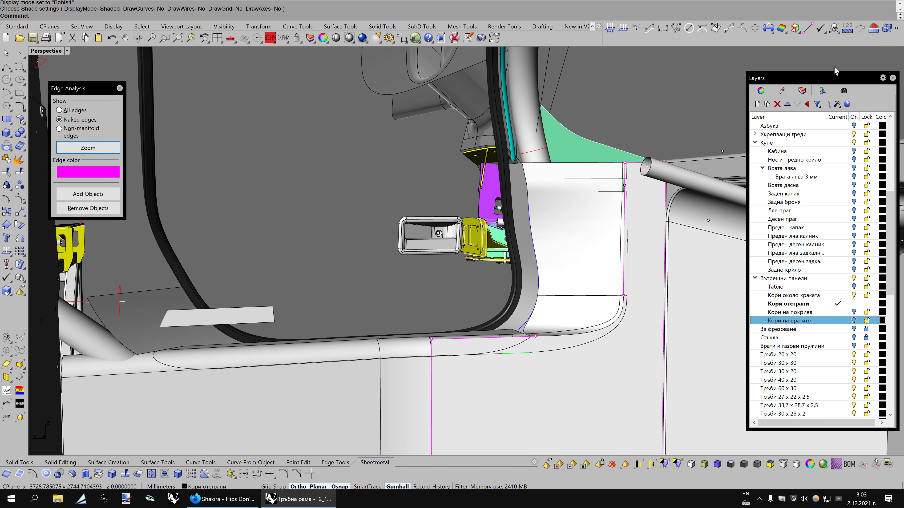
left_click(892, 79)
Zoom and pan toward the sill, briefly selecting the sill cover surface
scroll(587, 249, "up", 2)
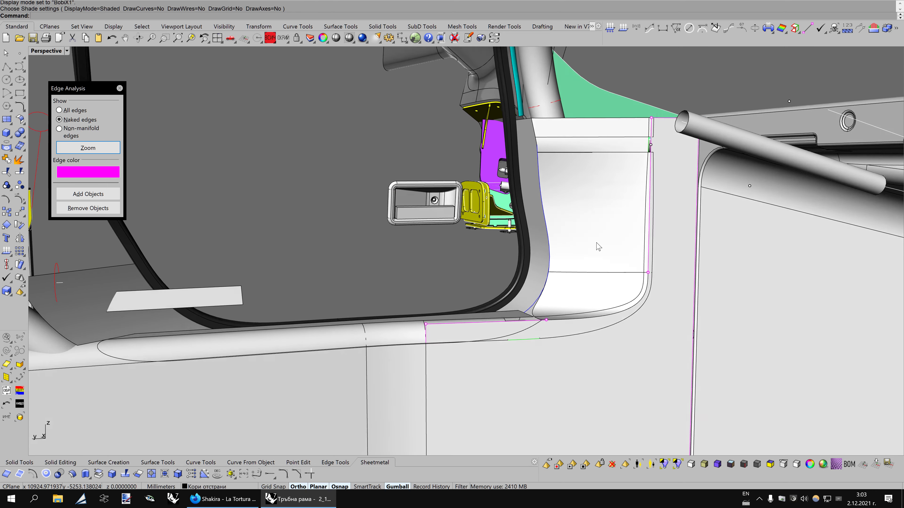
scroll(596, 246, "up", 2)
scroll(595, 246, "up", 2)
scroll(597, 246, "up", 2)
key("ctrl+Down")
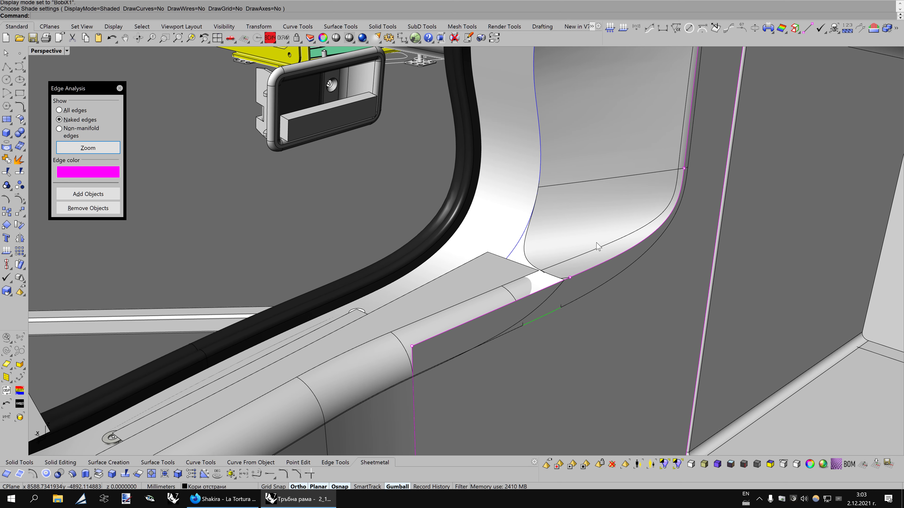
key("ctrl+Down")
key("ctrl+Down")
left_click(512, 246)
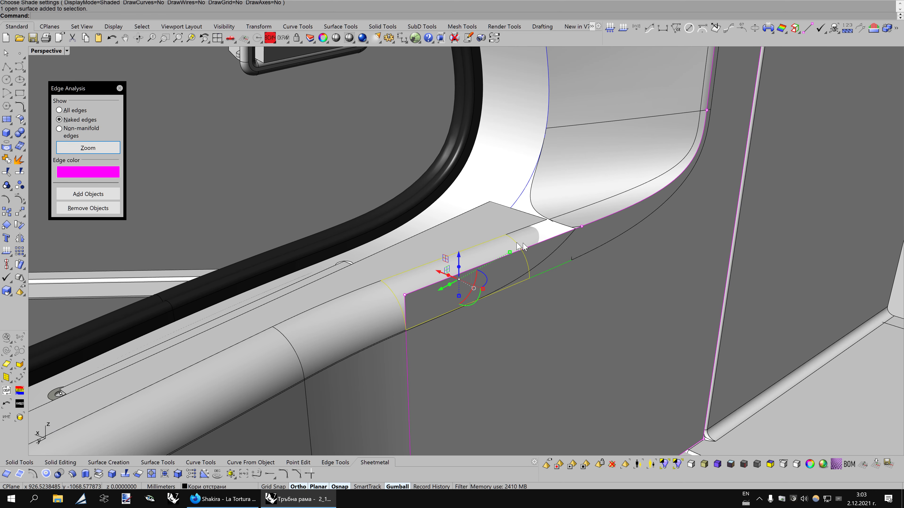
scroll(651, 249, "up", 1)
scroll(651, 251, "up", 2)
key("Escape")
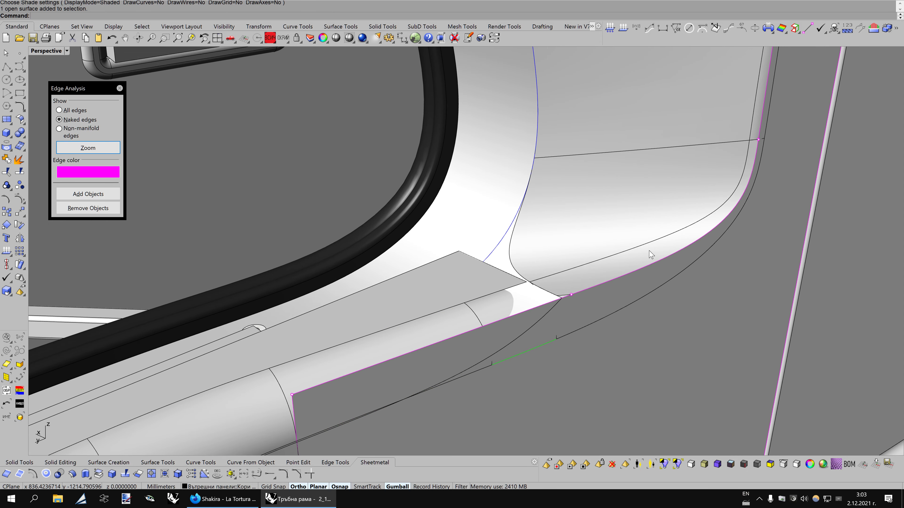
Orbit around the sill corner in BobiX1 display until the sill edge runs level
key("Left")
key("Left")
key("Left")
key("Left")
key("Left")
key("Left")
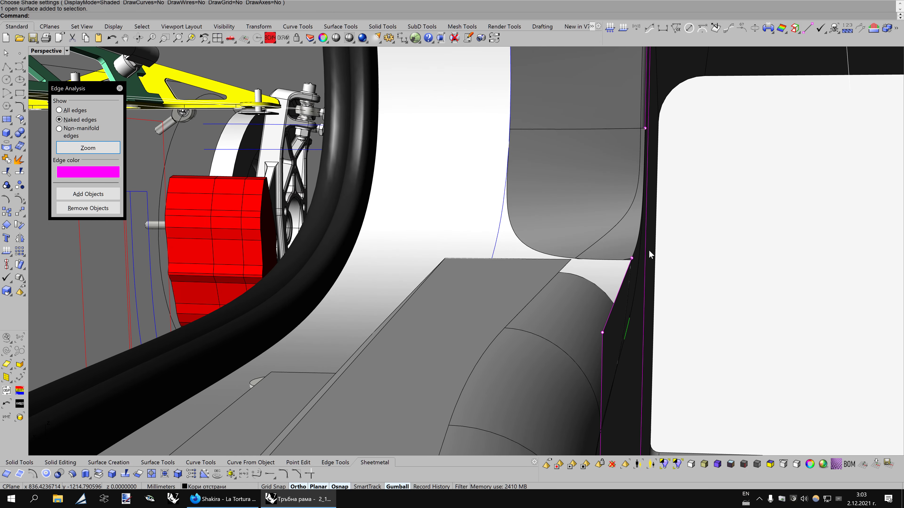
key("Left")
key("Left")
key("Left")
key("Left")
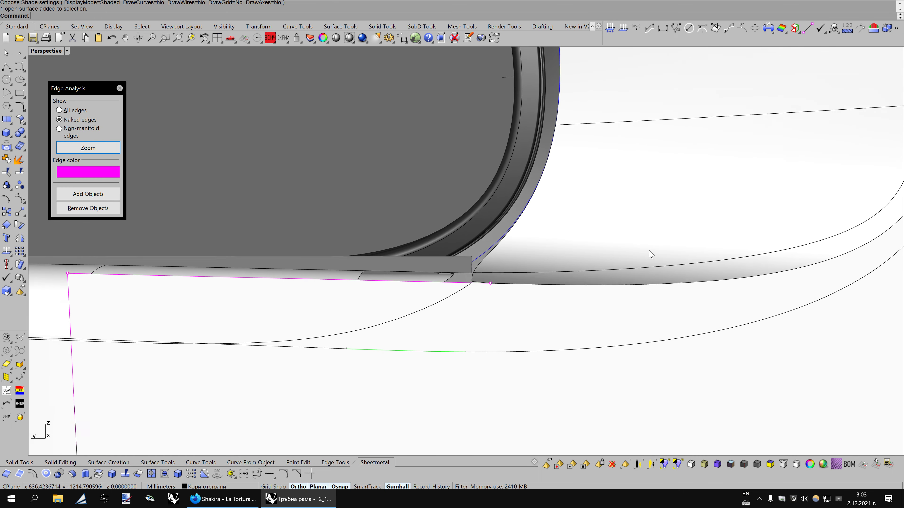
key("Left")
key("Left")
key("Left")
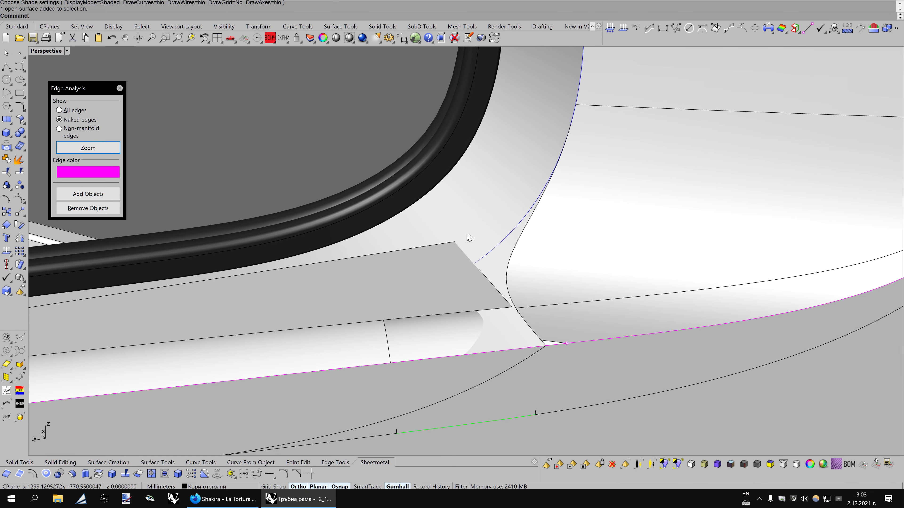
left_click(468, 237)
right_click_drag(456, 257, 575, 265)
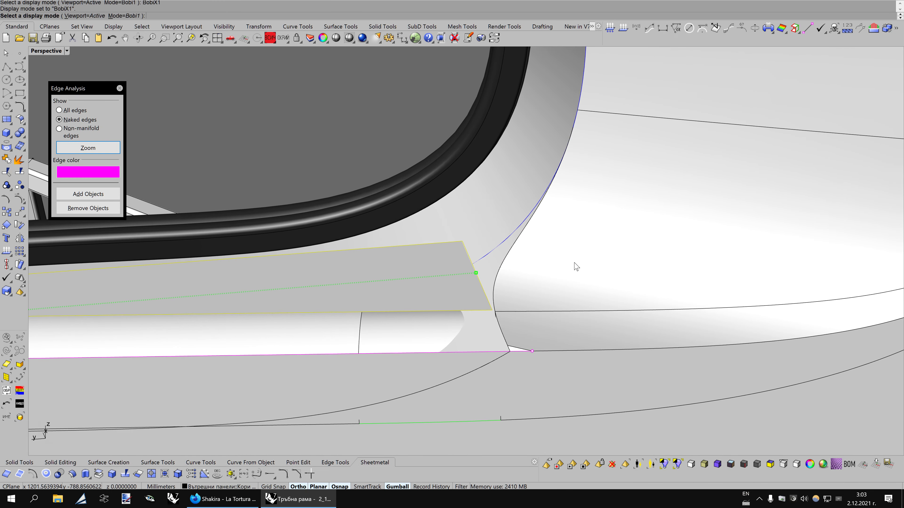
key("ctrl+alt+x")
key("Escape")
key("Left")
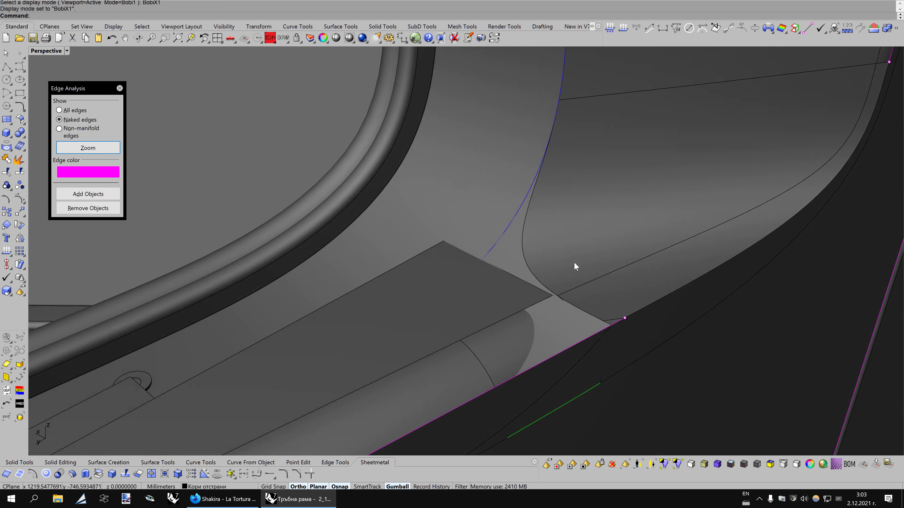
key("Left")
key("Left")
key("Right")
key("Right")
key("Right")
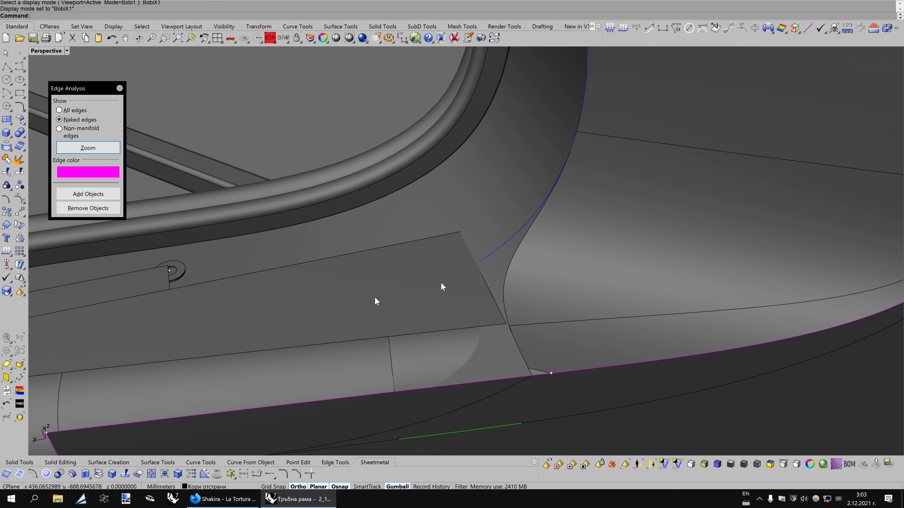
left_click(76, 464)
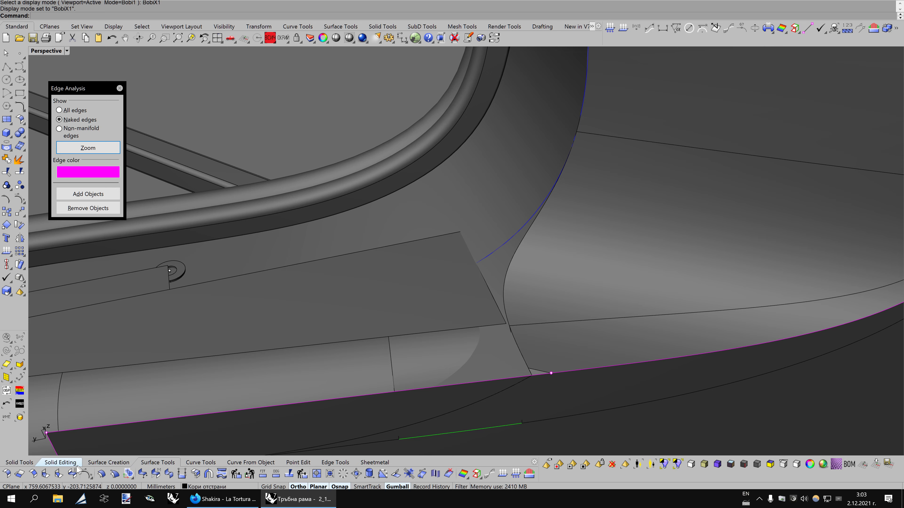
Start a variable-radius blend between the flat sill panel and the curved side surface
right_click(49, 476)
left_click(441, 260)
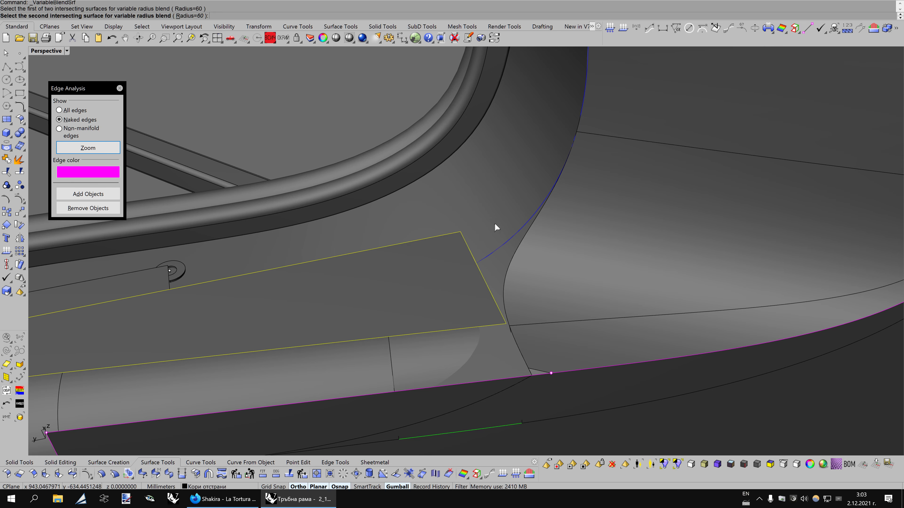
left_click(494, 228)
mouse_move(625, 253)
right_mouse_down()
mouse_move(694, 253)
mouse_move(609, 253)
right_mouse_up()
scroll(609, 253, "up", 3)
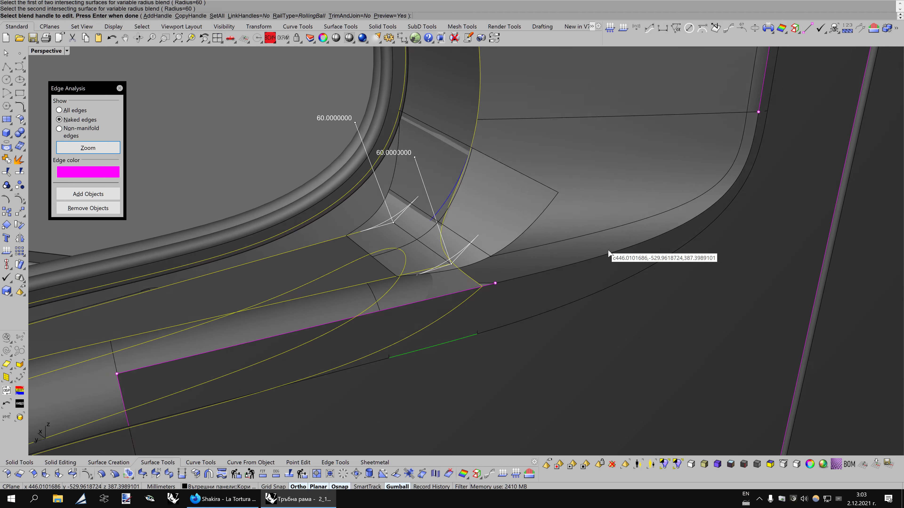
scroll(608, 254, "up", 3)
scroll(608, 253, "up", 3)
scroll(609, 254, "up", 2)
scroll(609, 253, "down", 2)
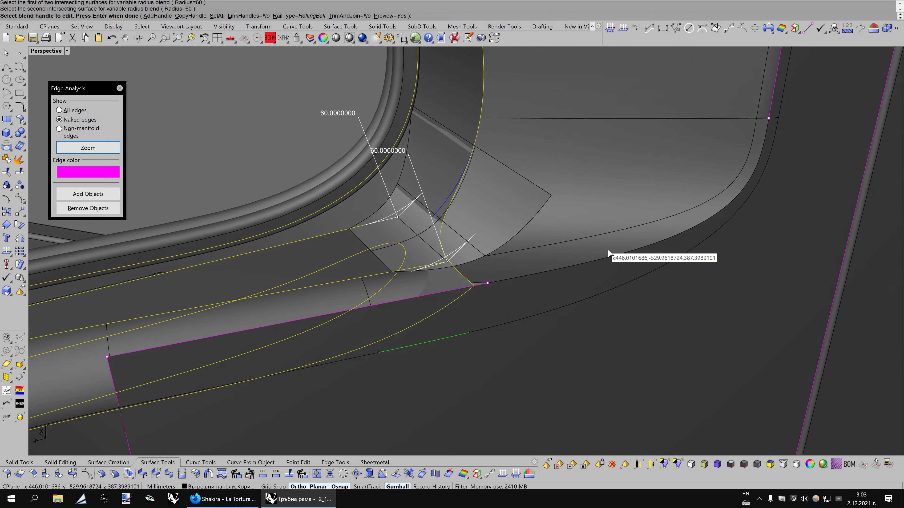
Inspect the blend preview from several angles and accept it at radius 60
key("Down")
key("Down")
key("Down")
key("Down")
key("Down")
key("Down")
key("Up")
key("Up")
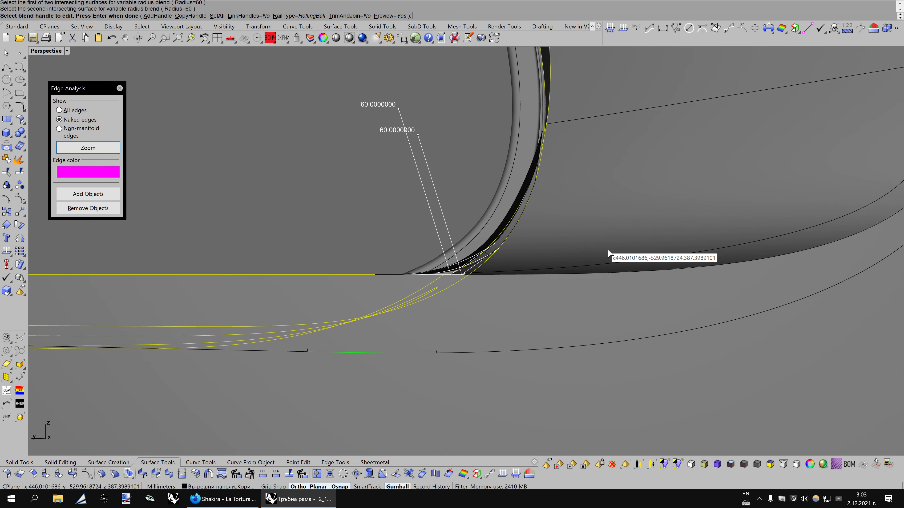
key("Up")
key("Up")
key("Up")
key("Up")
key("Up")
key("Up")
key("Left")
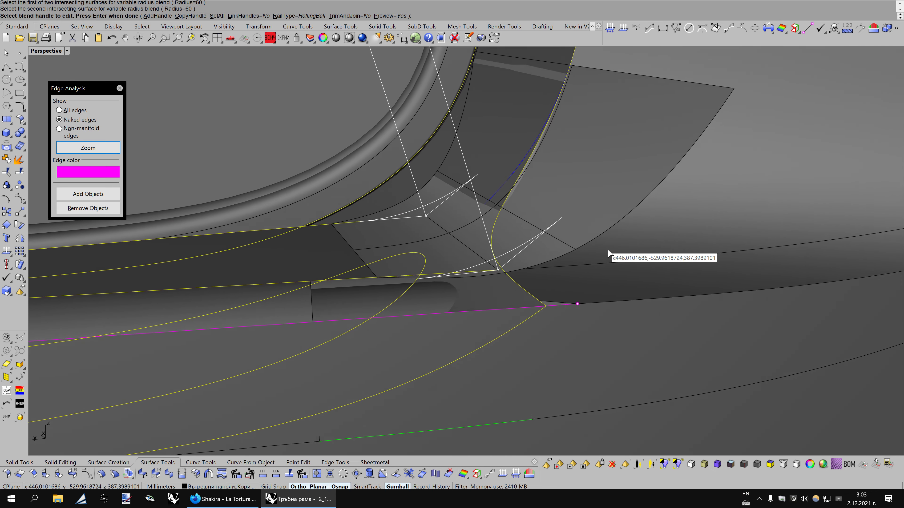
key("Left")
key("Left")
key("Left")
key("Left")
key("Left")
key("Left")
key("Left")
key("Left")
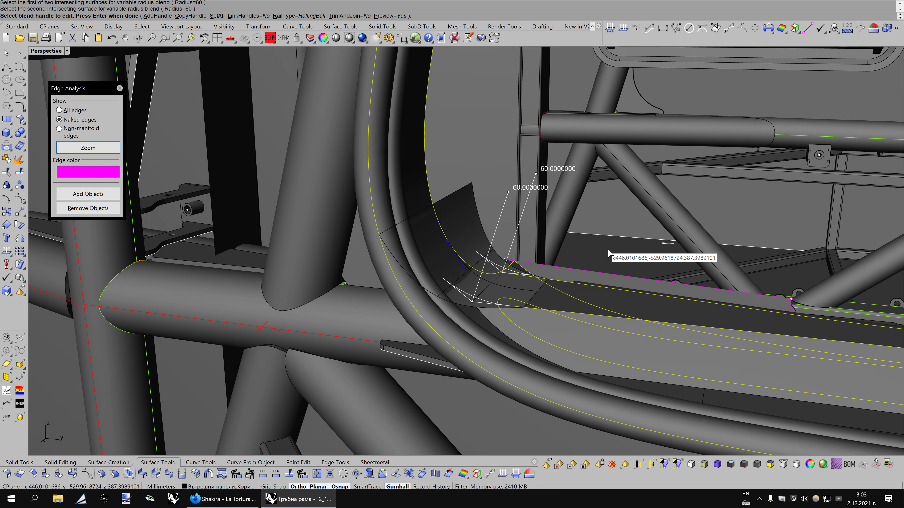
key("Left")
key("Left")
key("Left")
key("Left")
key("Left")
key("Page_Up")
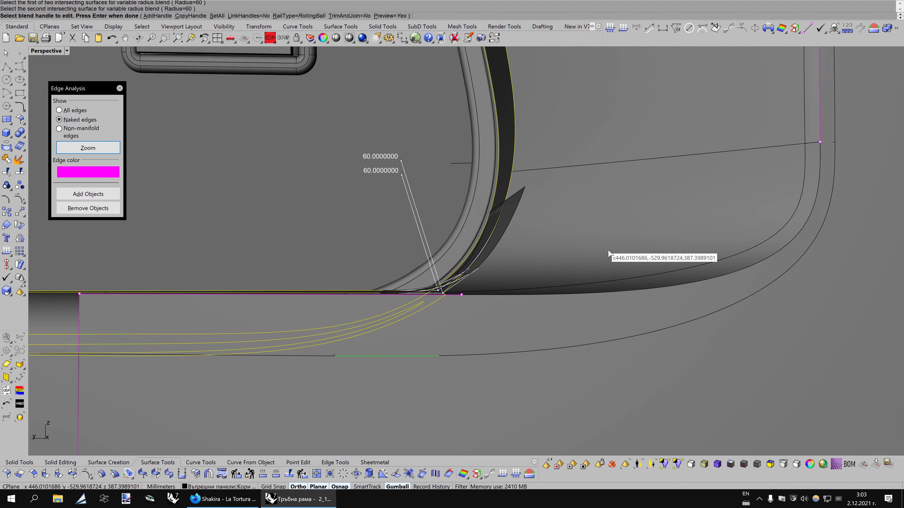
key("Page_Up")
key("Page_Up")
key("Up")
key("Up")
key("Up")
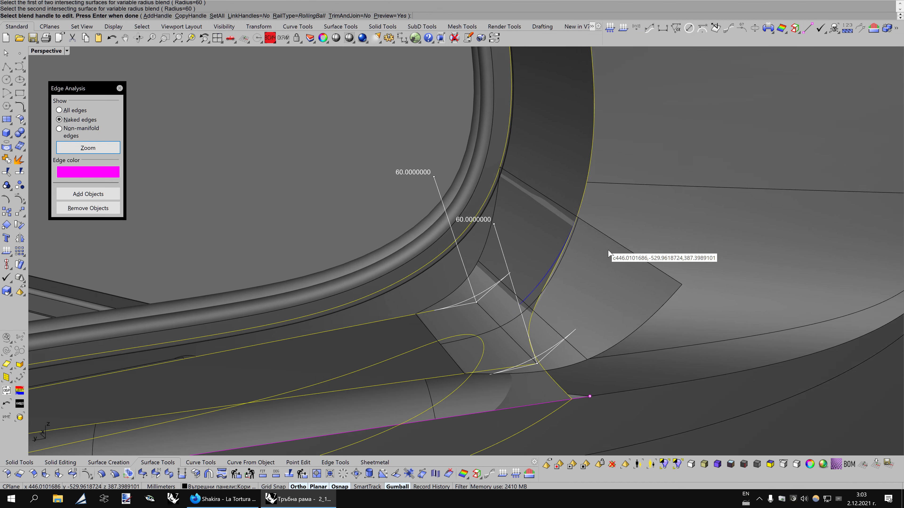
key("Page_Up")
key("Return")
Reframe the new blend in BobiX1 display and orbit around it
key("Page_Down")
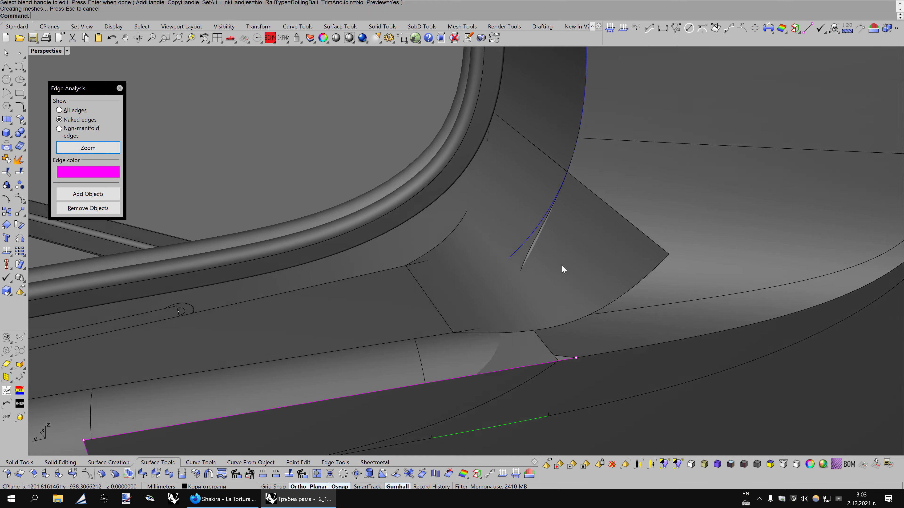
key("Down")
key("Page_Up")
key("Page_Up")
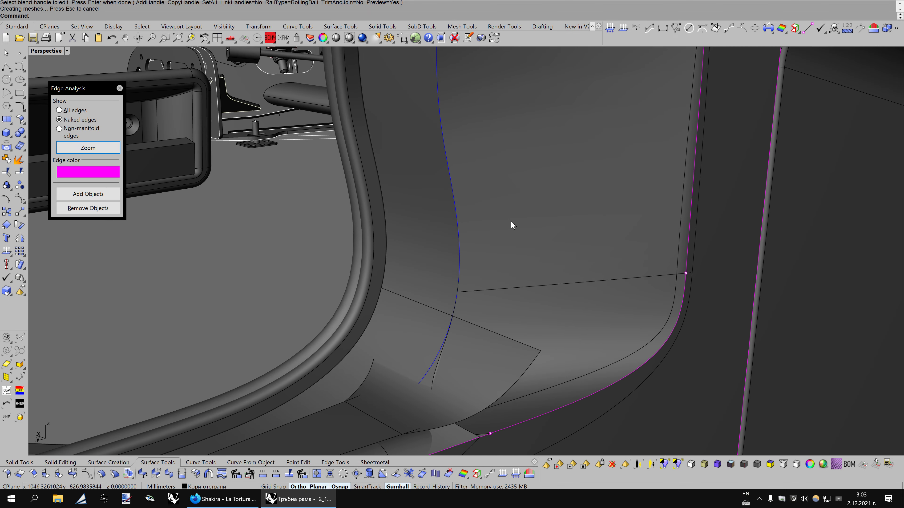
key("ctrl+alt+s")
key("Left")
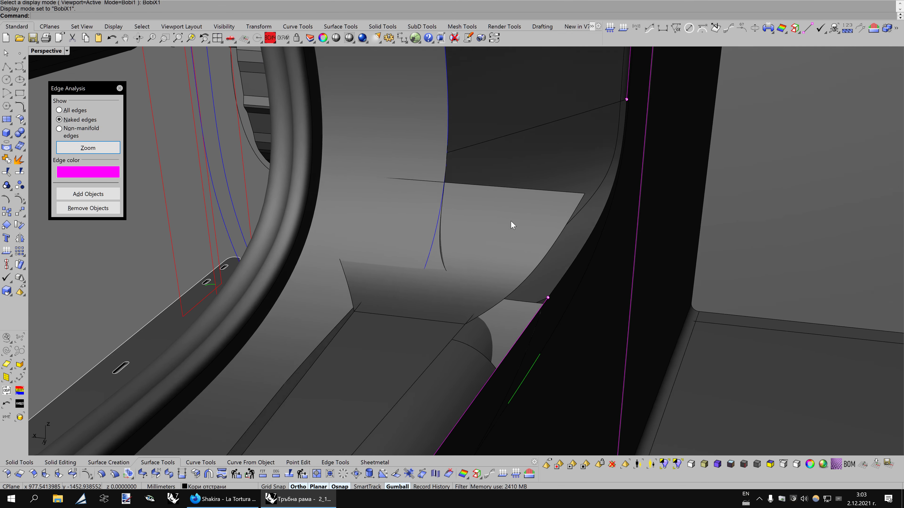
key("Left")
key("Left")
key("Left")
key("Up")
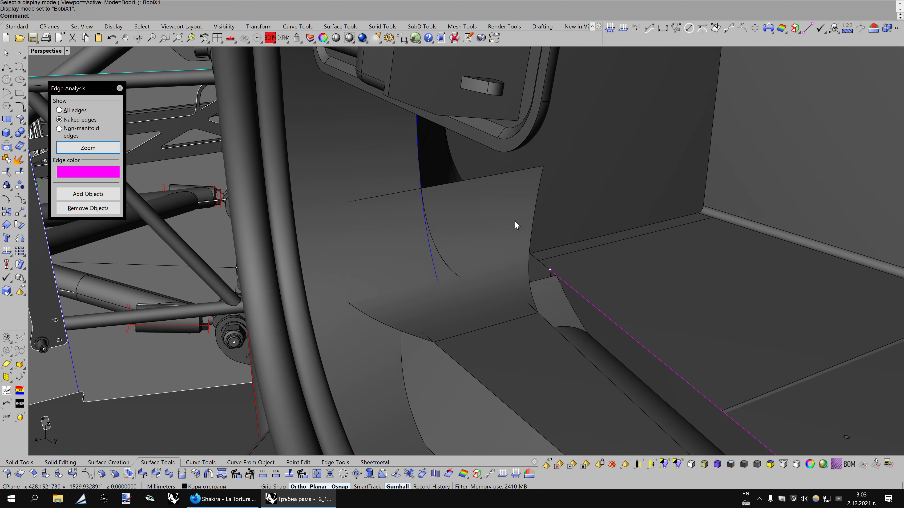
key("Up")
key("Up")
Select the interior panel surface and show its control points
left_click(434, 322)
key("F10")
scroll(432, 319, "down", 2)
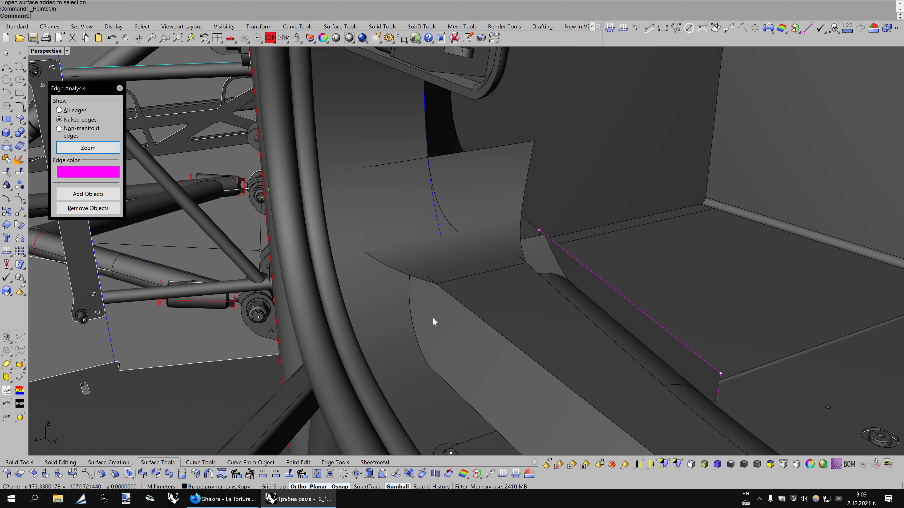
scroll(433, 319, "down", 3)
scroll(432, 318, "up", 3)
scroll(432, 318, "up", 2)
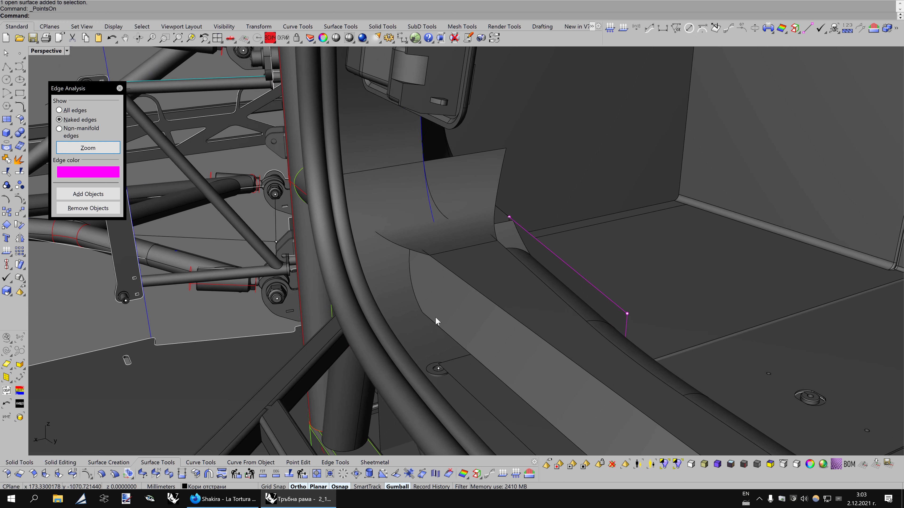
left_click(316, 474)
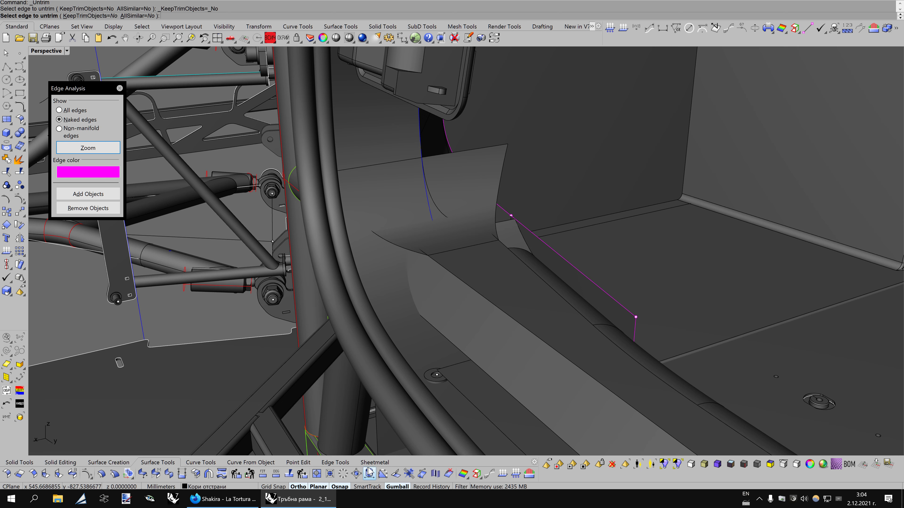
Extend the panel's trimmed edge by 10 mm with ExtendSrf
left_click(172, 463)
left_click(139, 473)
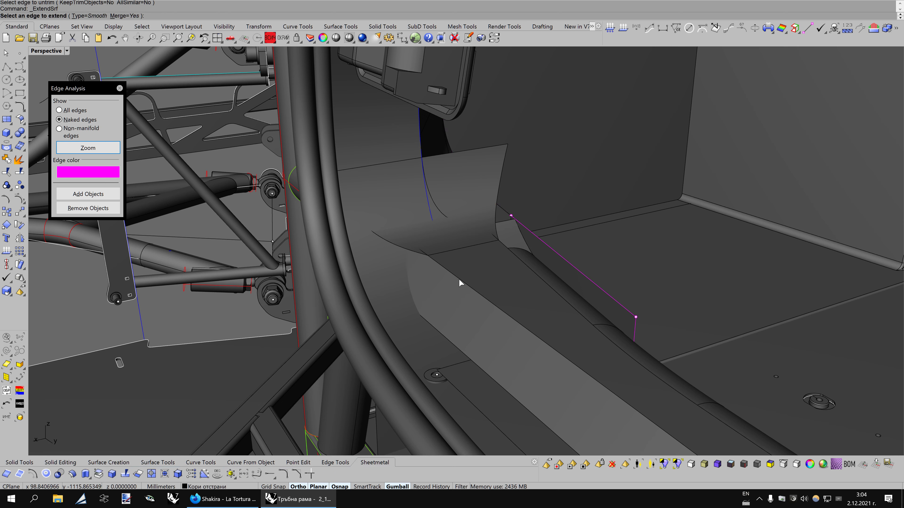
left_click(459, 280)
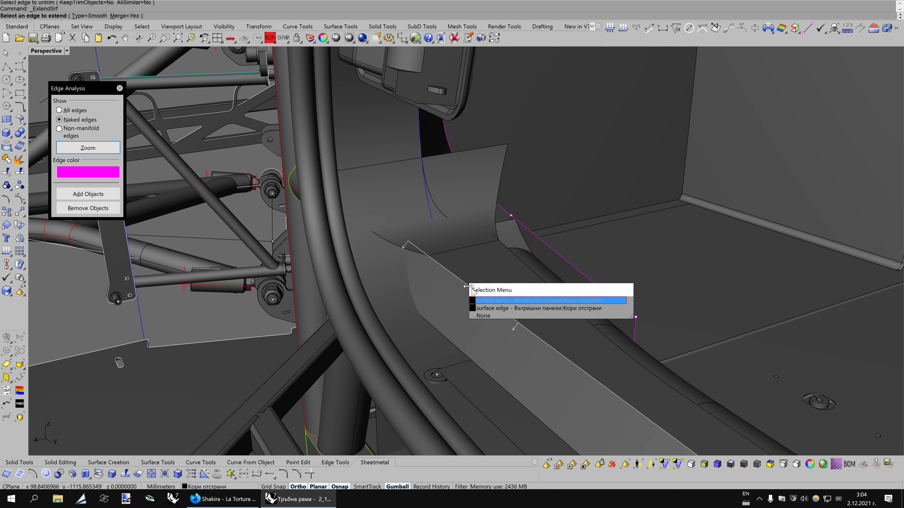
left_click(486, 301)
type("1")
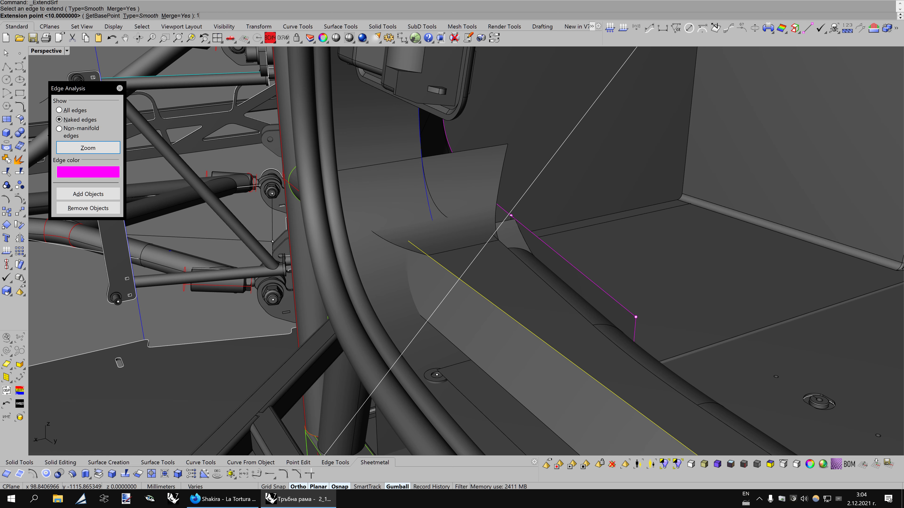
type("0")
key("Return")
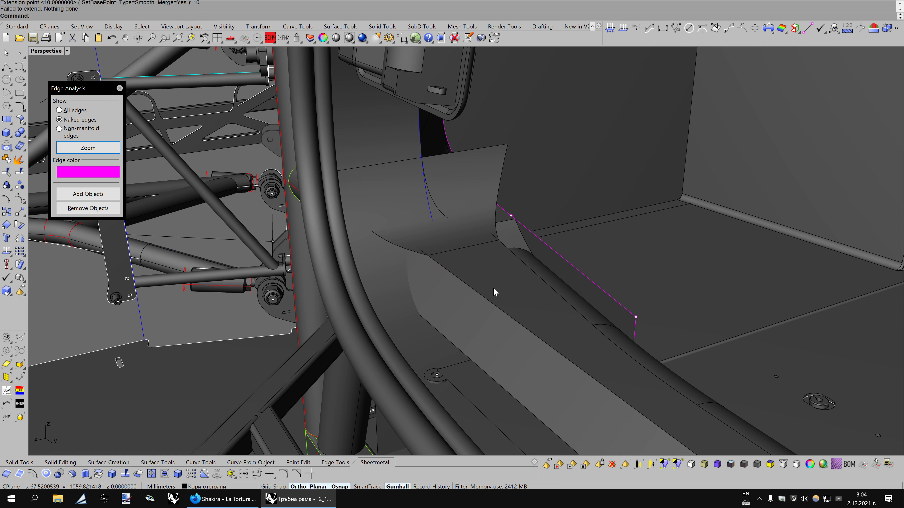
left_click(153, 475)
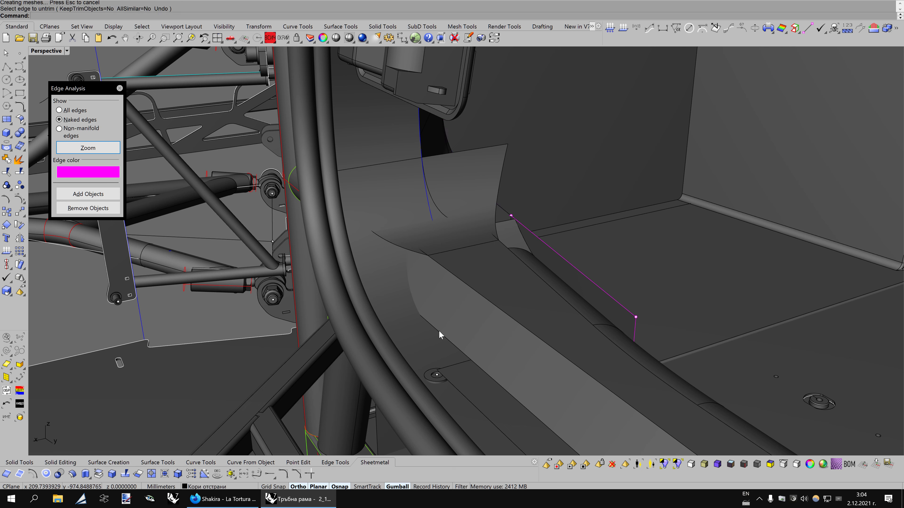
left_click(139, 476)
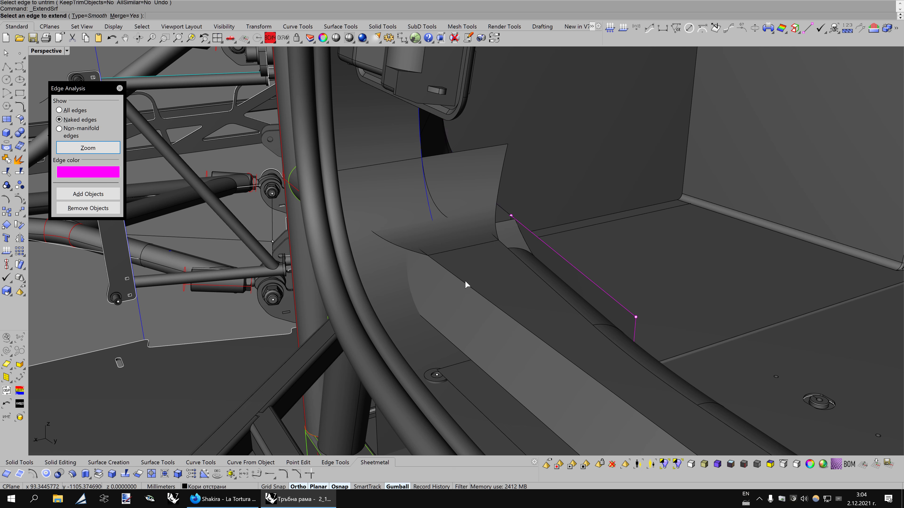
left_click(464, 280)
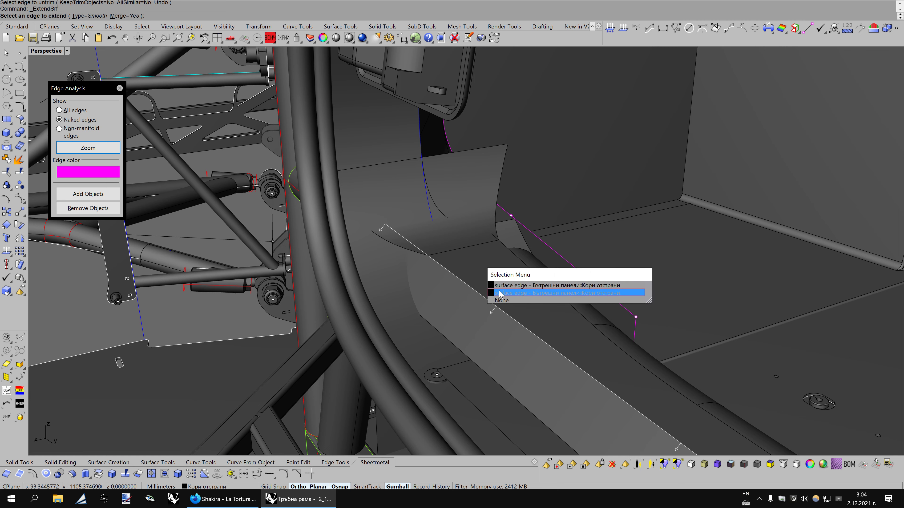
left_click(500, 293)
type("10")
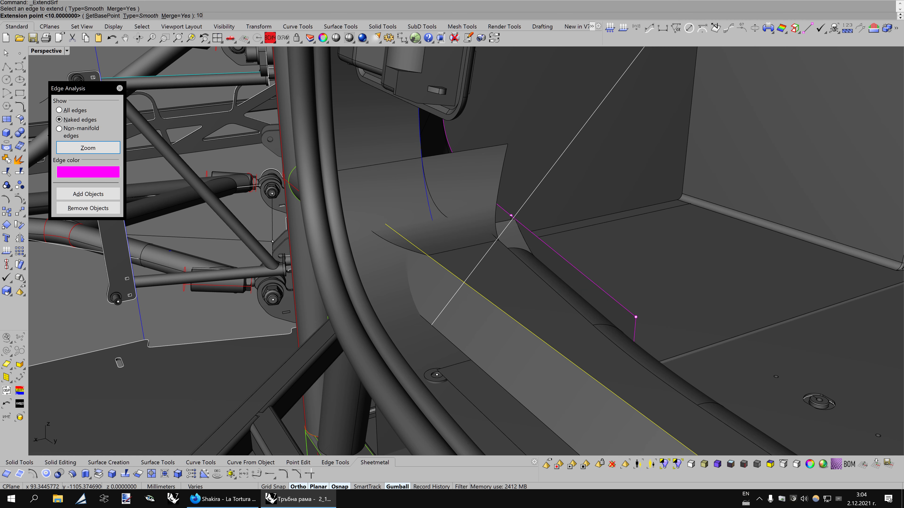
key("Return")
mouse_move(553, 265)
right_mouse_down()
mouse_move(501, 256)
mouse_move(520, 277)
mouse_move(498, 272)
mouse_move(559, 212)
mouse_move(516, 222)
mouse_move(571, 259)
mouse_move(554, 242)
mouse_move(569, 246)
right_mouse_up()
Repeat ExtendSrf on the next edge, extending it by 5 mm
key("Return")
left_click(503, 230)
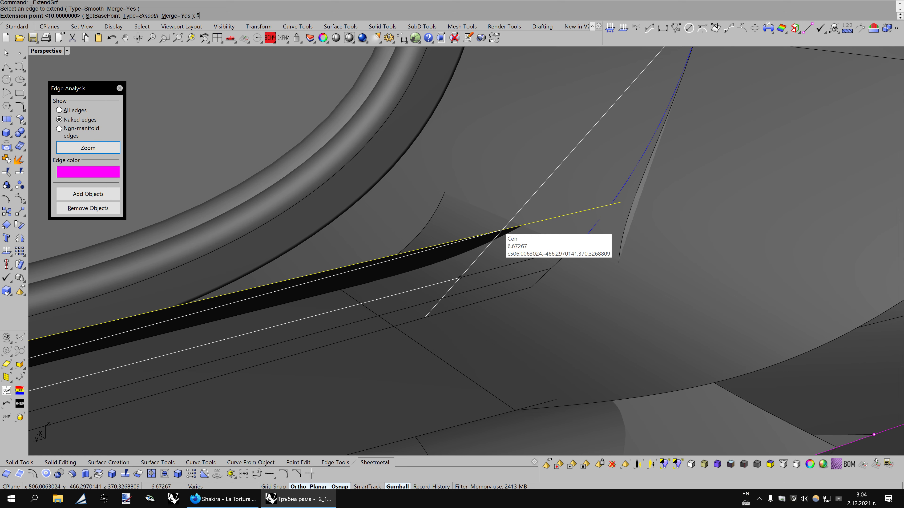
key("Return")
mouse_move(502, 231)
right_mouse_down()
mouse_move(501, 215)
mouse_move(535, 249)
mouse_move(562, 253)
mouse_move(552, 261)
right_mouse_up()
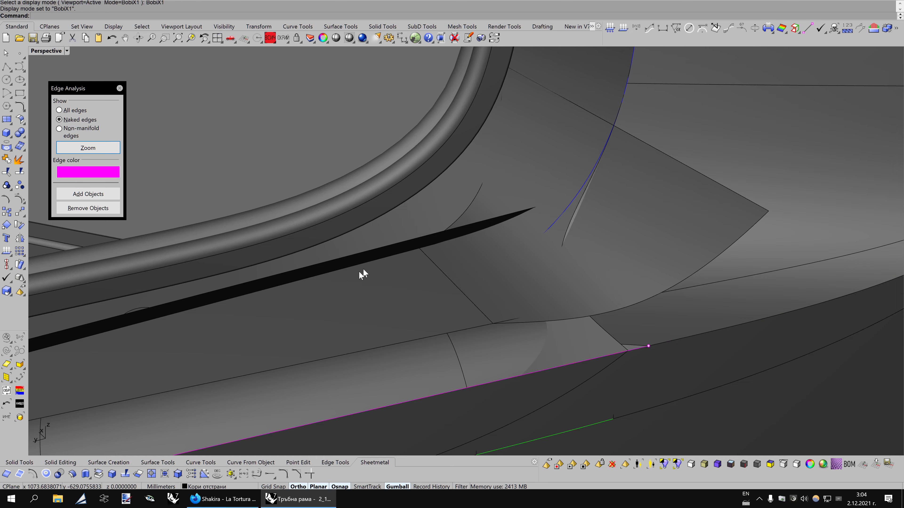
Select the side panel near the corner and try splitting it
mouse_move(363, 272)
right_mouse_down()
mouse_move(658, 267)
mouse_move(622, 268)
mouse_move(579, 248)
mouse_move(619, 265)
mouse_move(688, 256)
mouse_move(673, 267)
mouse_move(601, 266)
right_mouse_up()
left_click(405, 280)
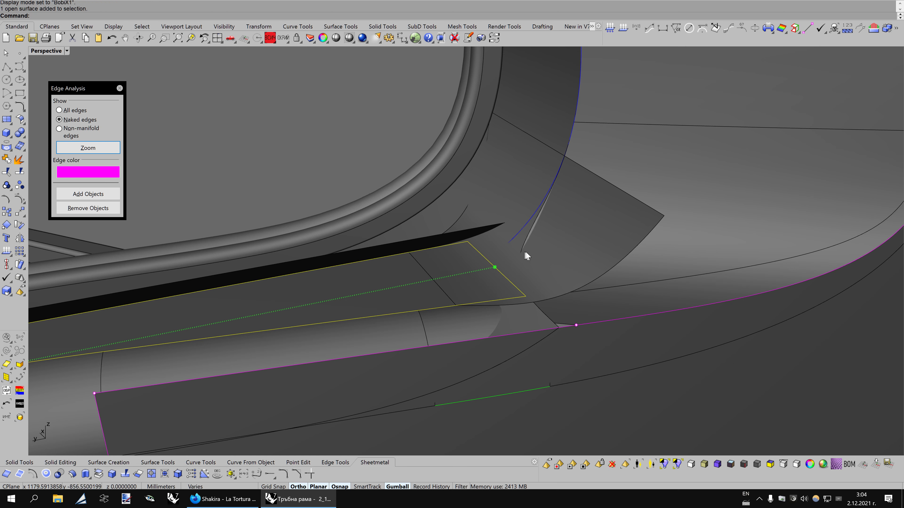
right_click_drag(525, 252, 531, 258)
left_click(20, 172)
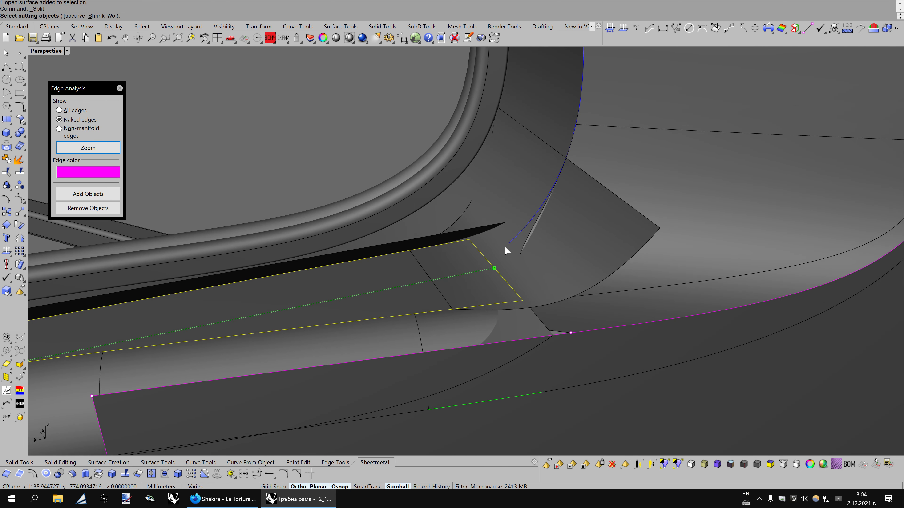
key("Return")
mouse_move(504, 247)
right_mouse_down()
mouse_move(597, 246)
mouse_move(615, 257)
mouse_move(603, 263)
mouse_move(573, 258)
mouse_move(609, 244)
mouse_move(572, 234)
mouse_move(630, 244)
mouse_move(641, 236)
mouse_move(583, 252)
right_mouse_up()
Check the corner patch against the adjoining surface in both shading modes, then start Intersect
left_click(585, 232)
right_click_drag(569, 306, 554, 305)
key("ctrl+alt+s")
key("ctrl+alt+x")
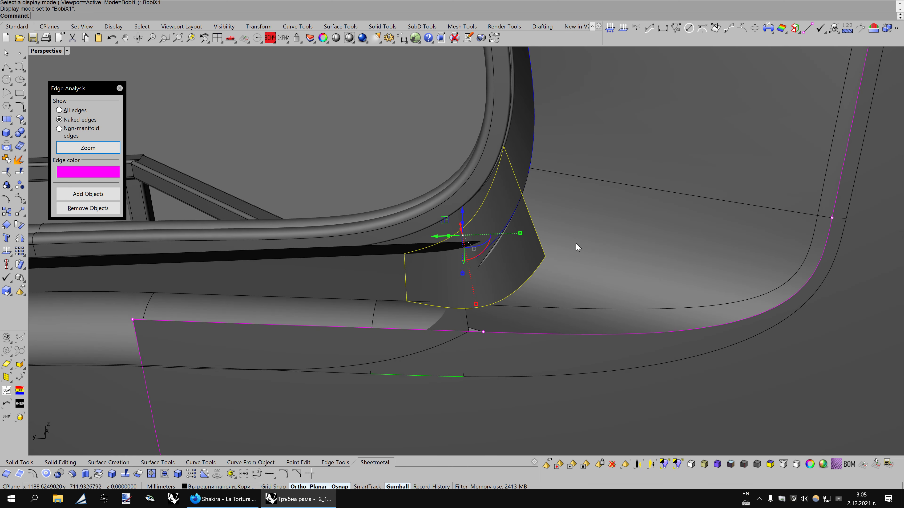
left_click(575, 242)
mouse_move(581, 282)
right_mouse_down()
mouse_move(545, 282)
mouse_move(569, 284)
right_mouse_up()
key("Escape")
left_click(276, 462)
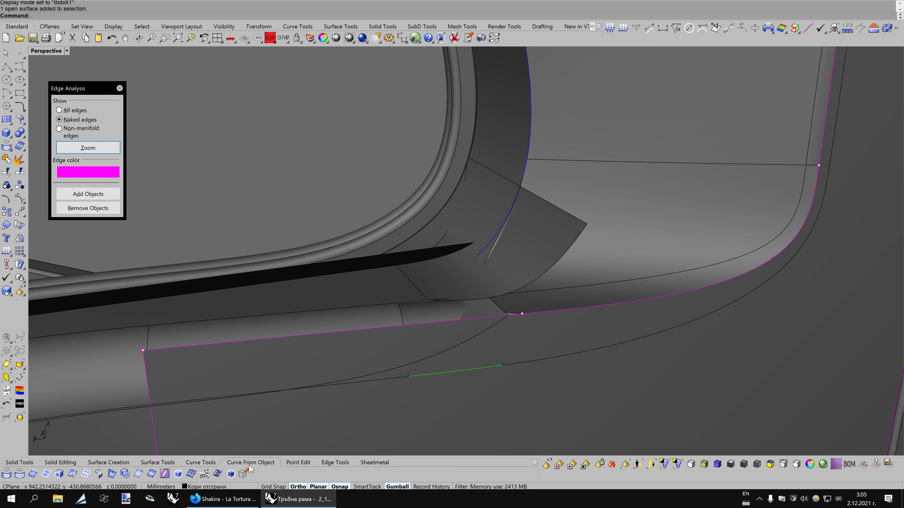
left_click(111, 474)
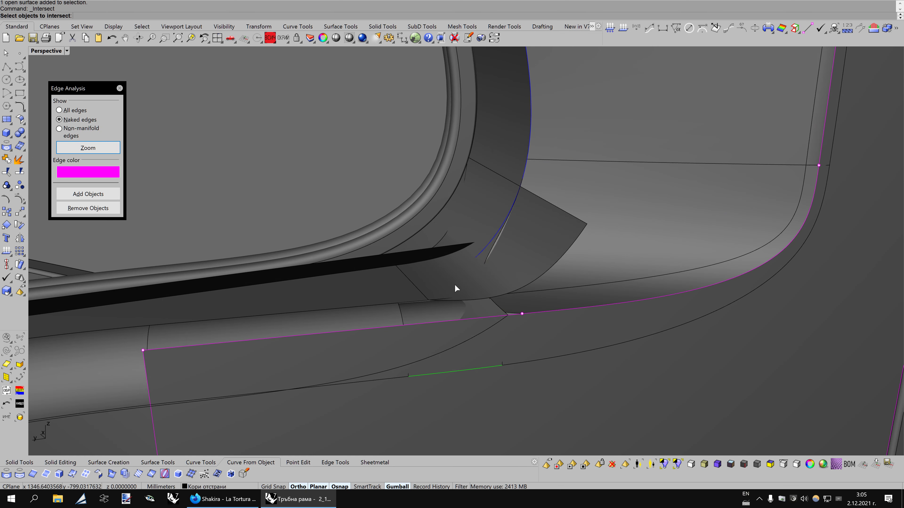
Intersect the side panel with the corner patch, then delete the overlapping patch
left_click(527, 253)
left_click(603, 210)
key("Return")
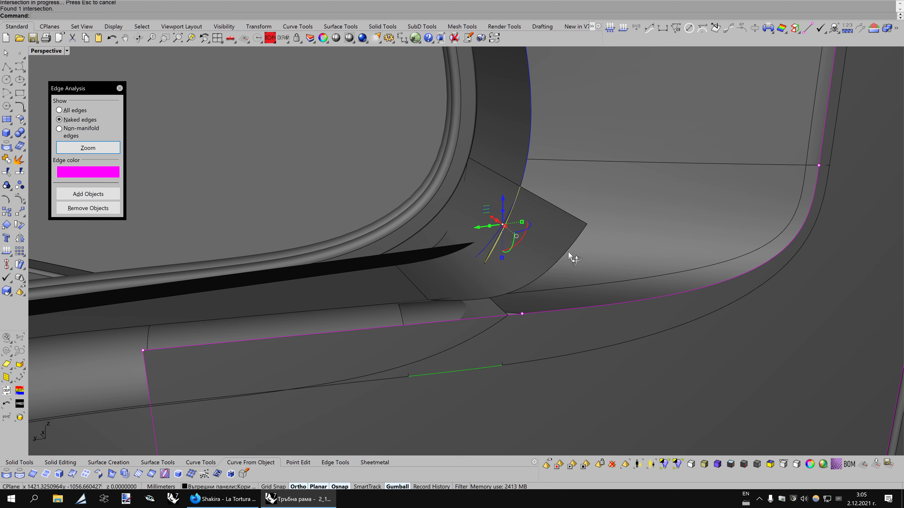
mouse_move(568, 252)
right_mouse_down()
mouse_move(555, 252)
mouse_move(601, 254)
mouse_move(573, 255)
right_mouse_up()
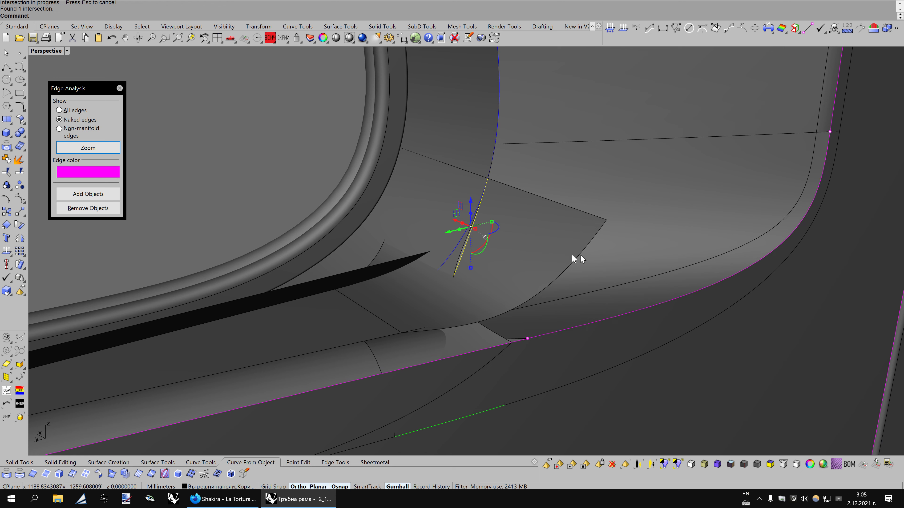
key("Escape")
left_click(524, 233)
key("Delete")
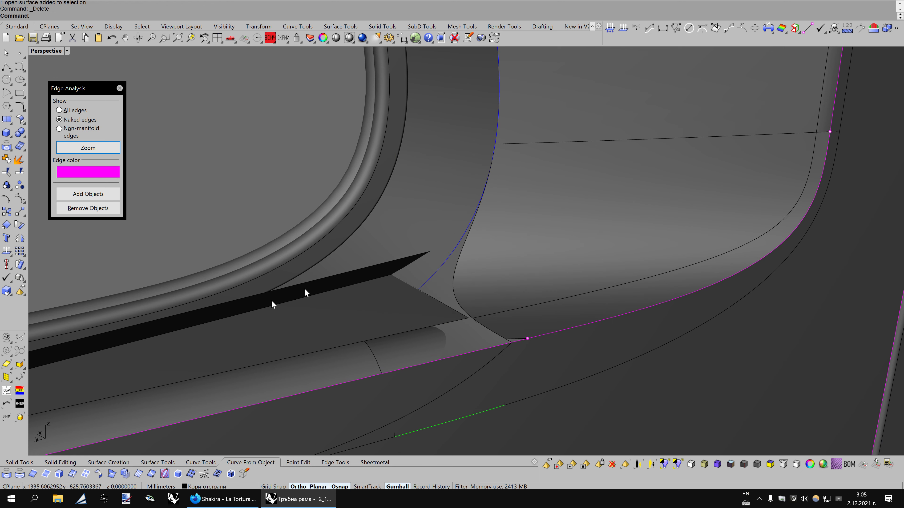
Start a variable fillet between the two surfaces with radius 50 for all handles
left_click(147, 464)
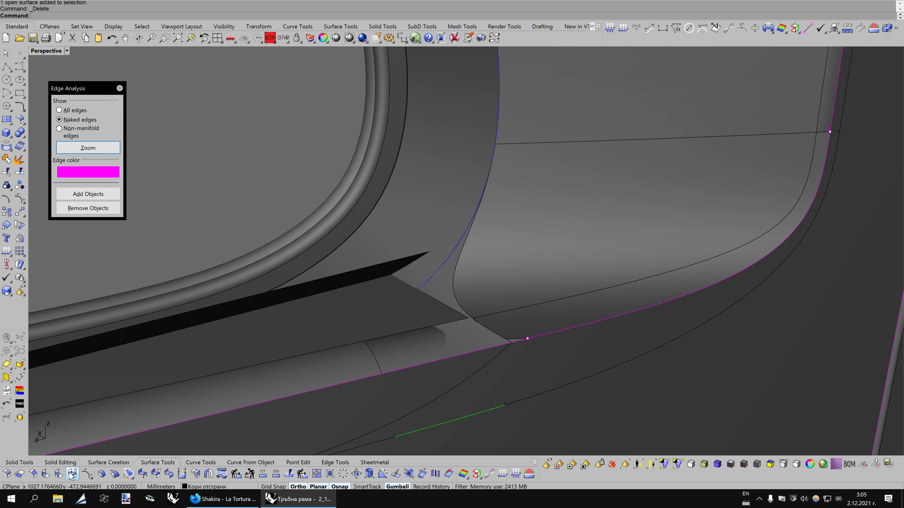
left_click(50, 474)
left_click(364, 305)
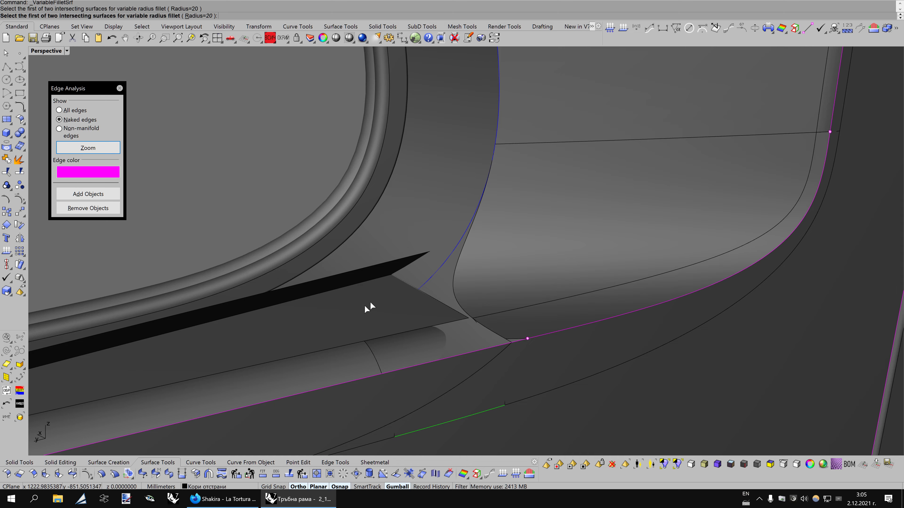
left_click(431, 265)
mouse_move(502, 281)
right_mouse_down()
mouse_move(498, 259)
mouse_move(509, 283)
right_mouse_up()
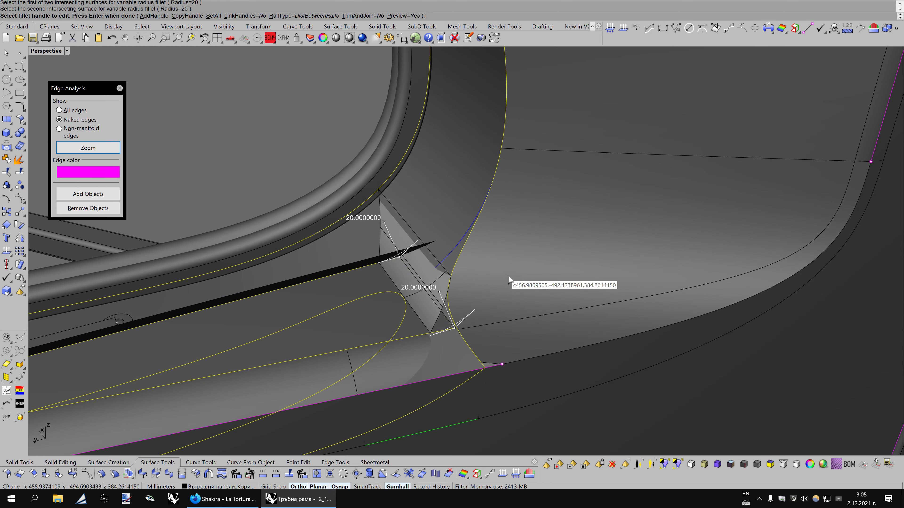
left_click(214, 16)
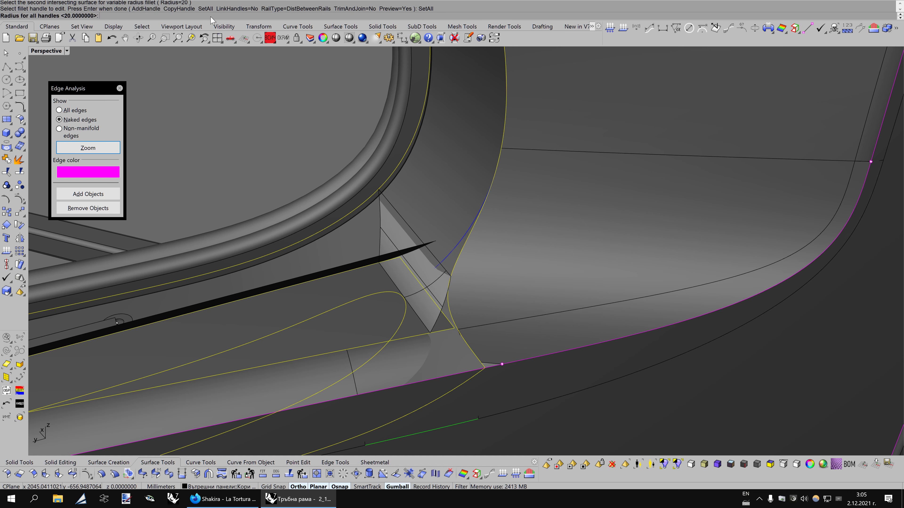
type("50")
key("Return")
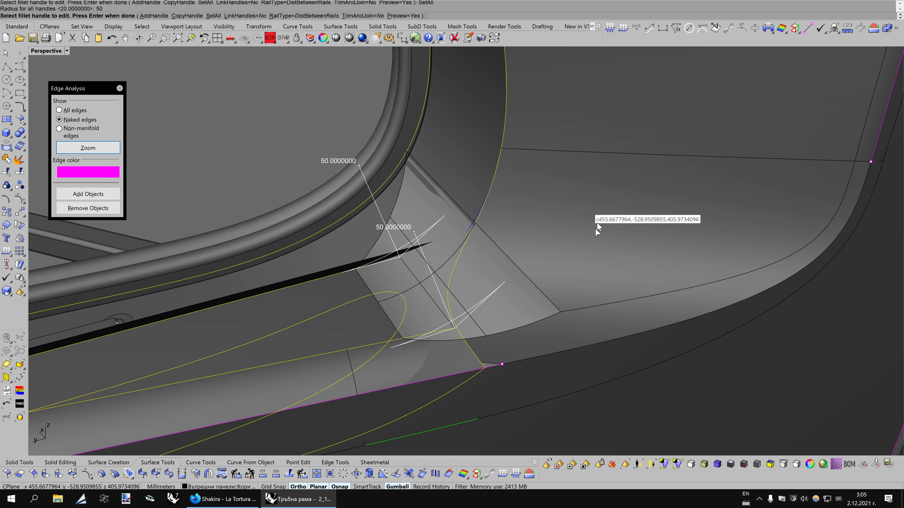
mouse_move(549, 228)
right_mouse_down()
mouse_move(537, 202)
mouse_move(591, 236)
mouse_move(567, 228)
right_mouse_up()
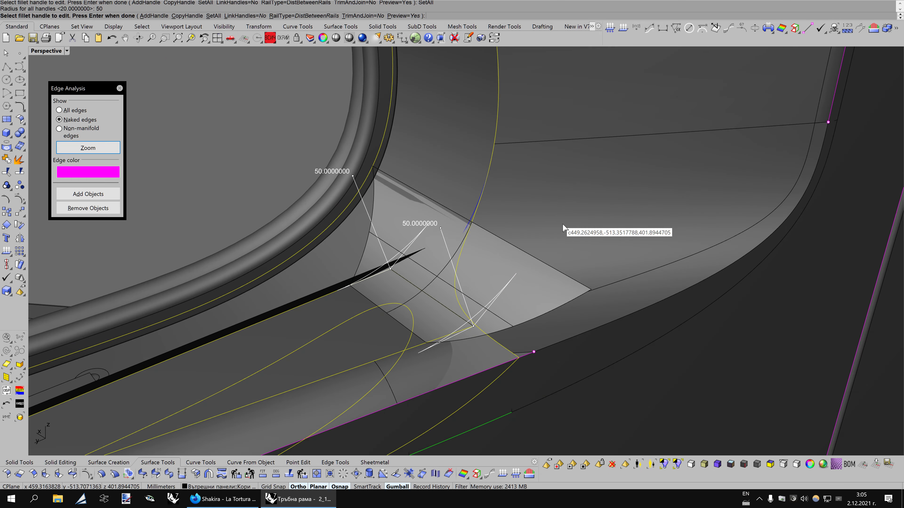
Set all fillet handles to radius 30 and create the fillet
left_click(213, 16)
key("Return")
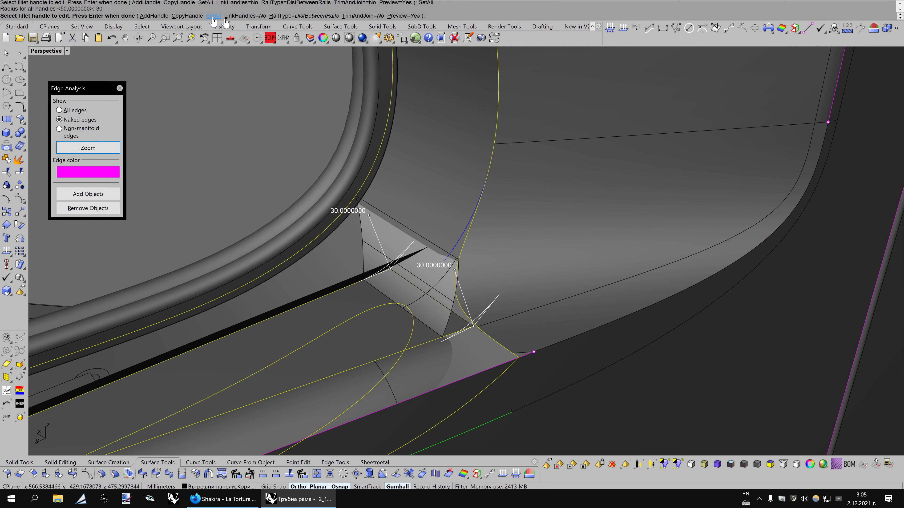
mouse_move(499, 235)
right_mouse_down()
mouse_move(541, 212)
mouse_move(564, 215)
mouse_move(535, 213)
mouse_move(556, 218)
mouse_move(530, 228)
right_mouse_up()
mouse_move(506, 216)
right_mouse_down()
mouse_move(476, 196)
mouse_move(490, 216)
right_mouse_up()
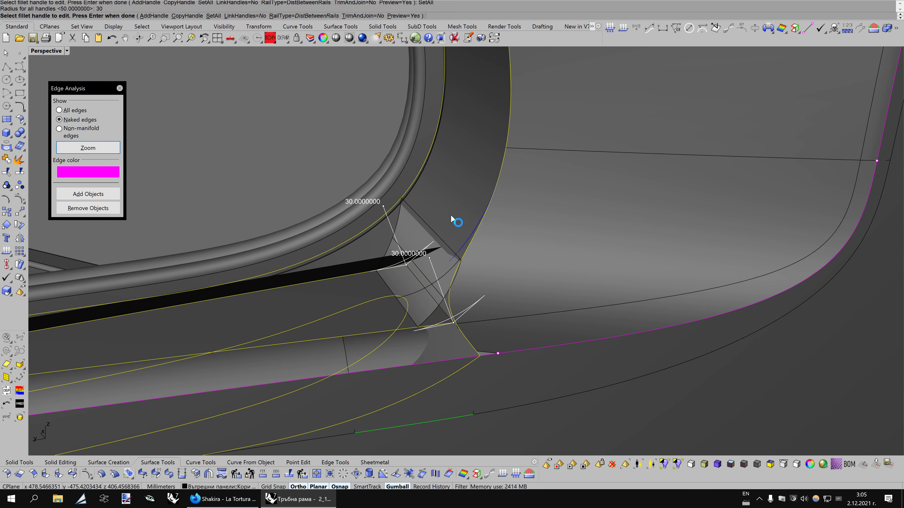
key("Return")
mouse_move(512, 268)
right_mouse_down()
mouse_move(569, 270)
mouse_move(557, 274)
right_mouse_up()
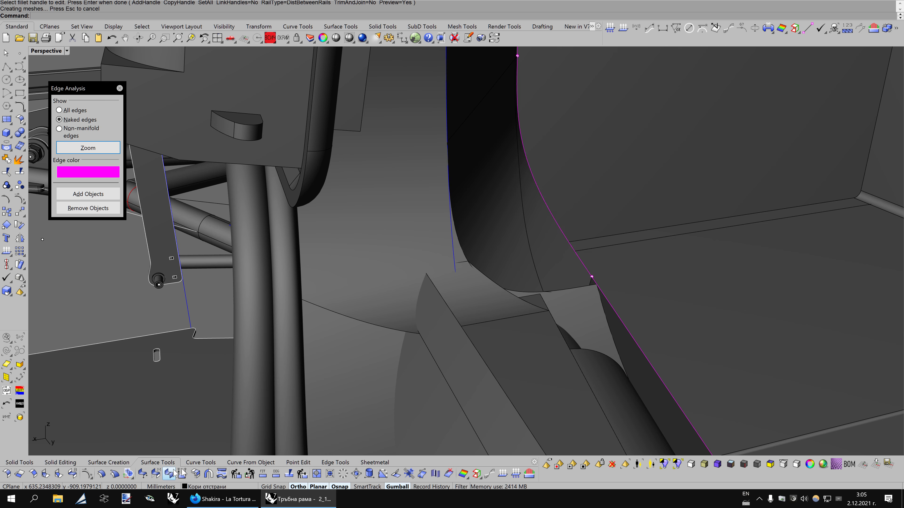
Extend the side panel's edge by a length of 5 with ExtendSrf
left_click(374, 463)
left_click(143, 474)
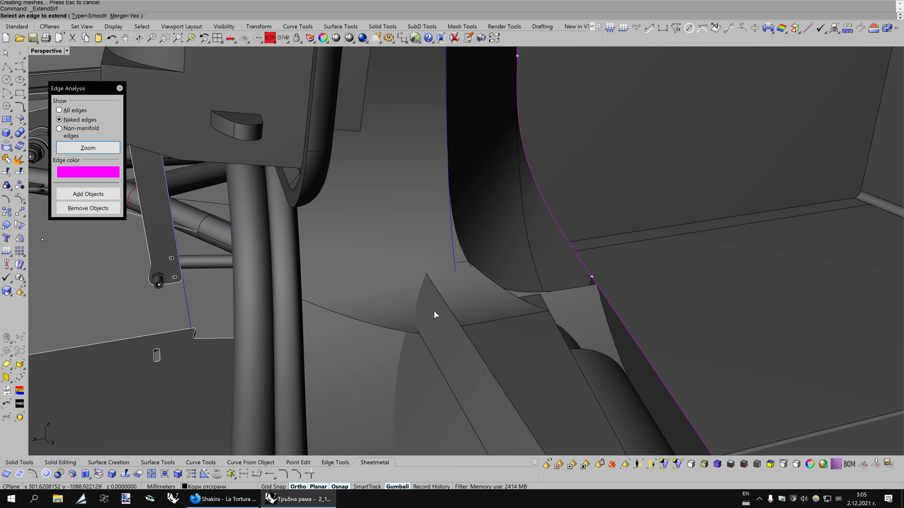
left_click(440, 294)
type("5")
key("Return")
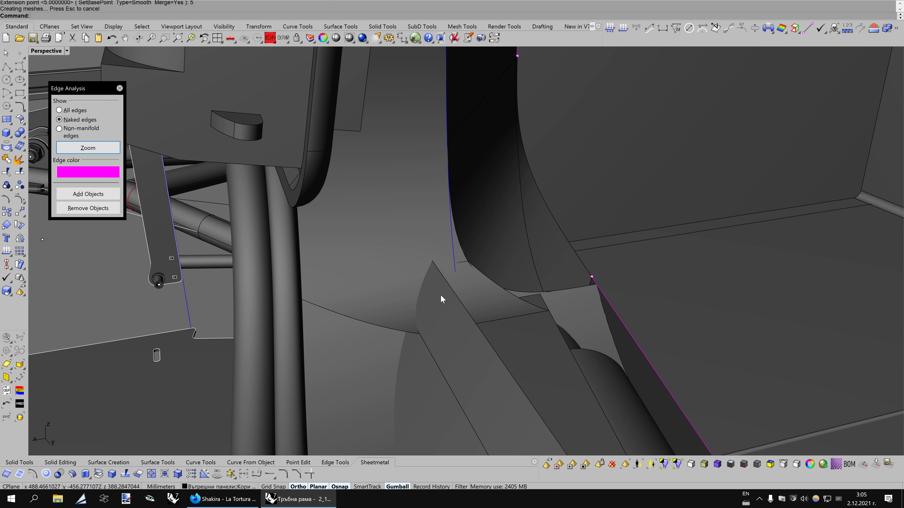
Split the angled corner strip with the black surface and delete its offcut
mouse_move(441, 294)
right_mouse_down()
mouse_move(502, 287)
mouse_move(474, 283)
right_mouse_up()
left_click(436, 287)
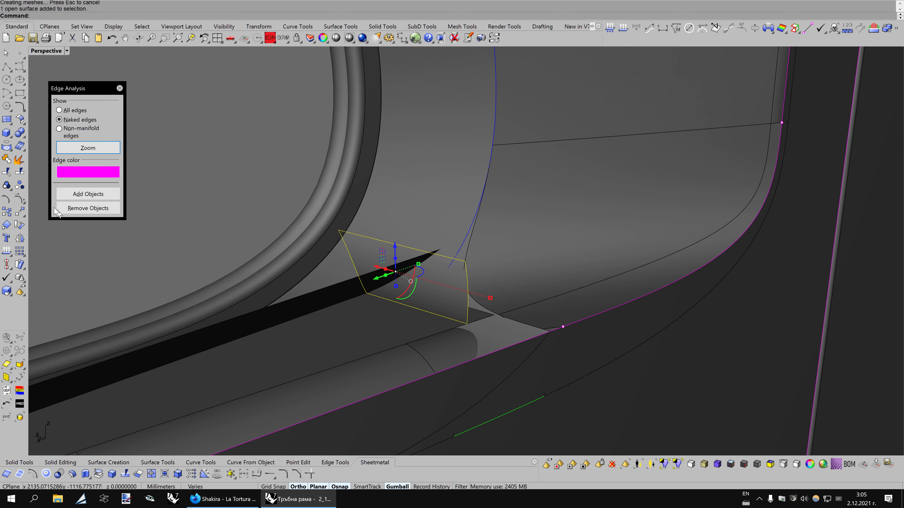
left_click(23, 185)
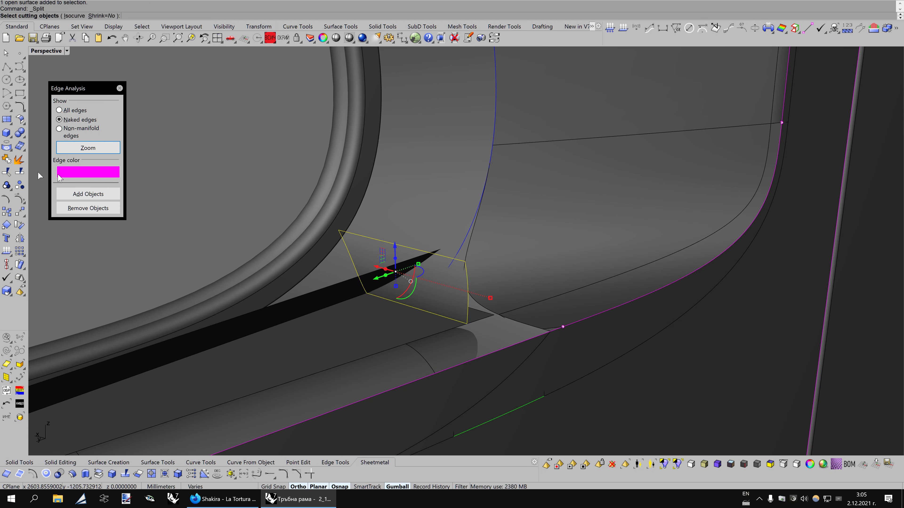
left_click(421, 259)
key("Return")
left_click(458, 276, "ctrl")
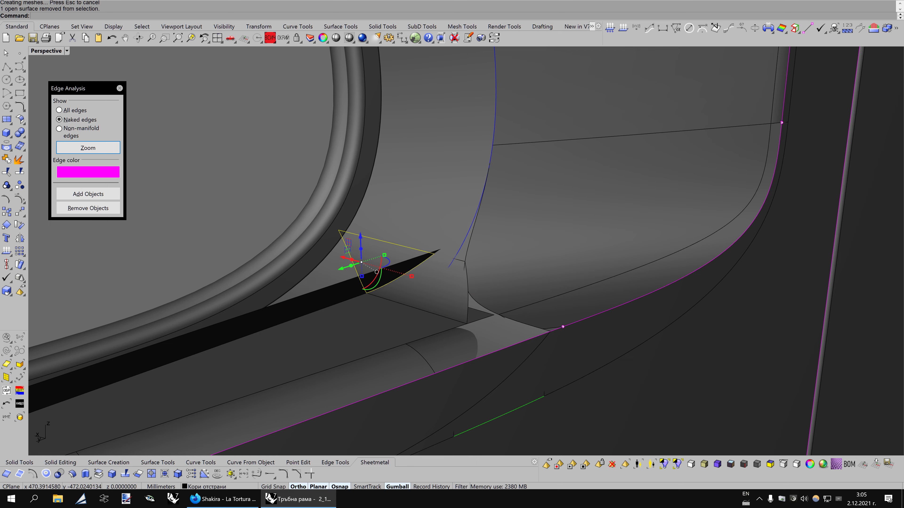
key("Delete")
Split the long lower strip using the corner surface as the cutter
mouse_move(535, 246)
right_mouse_down()
mouse_move(580, 245)
mouse_move(477, 266)
right_mouse_up()
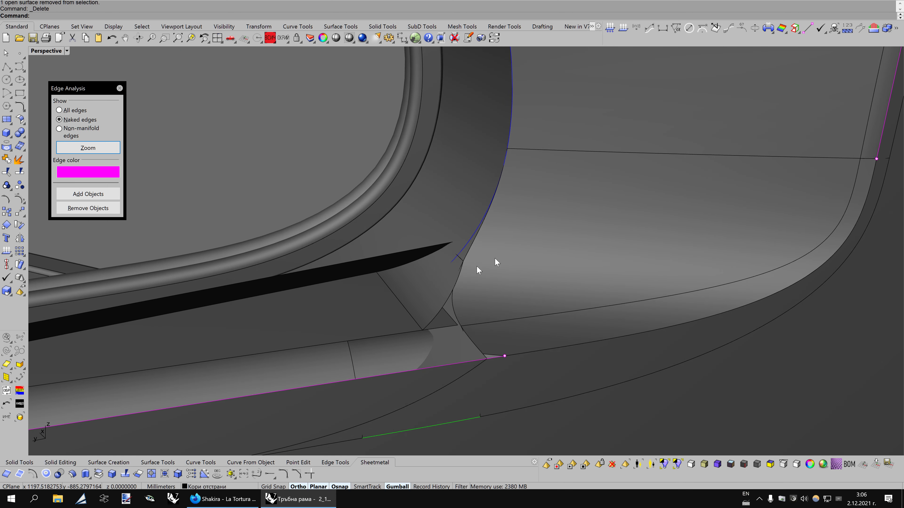
left_click(356, 306)
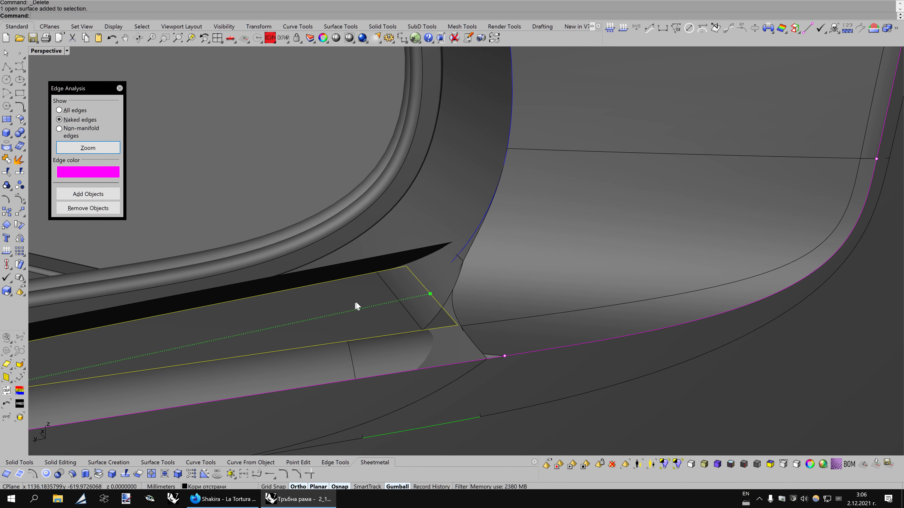
left_click(19, 173)
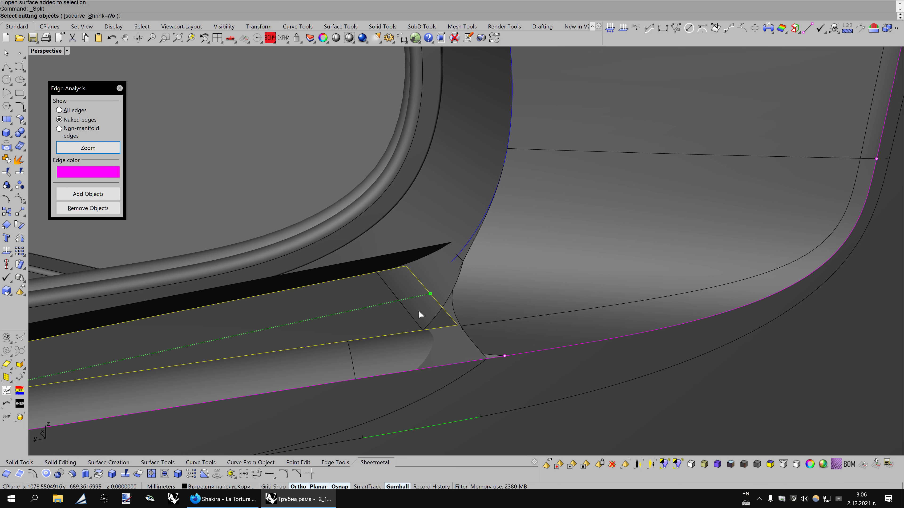
left_click(418, 309)
key("Return")
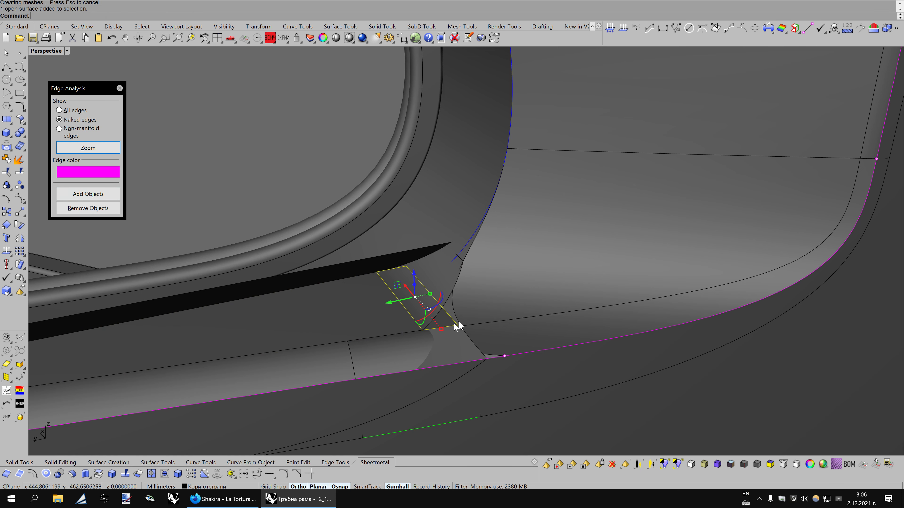
key("Escape")
Inspect the control points of the curved corner surface at the trimmed corner
mouse_move(491, 308)
right_mouse_down()
mouse_move(429, 263)
mouse_move(524, 283)
right_mouse_up()
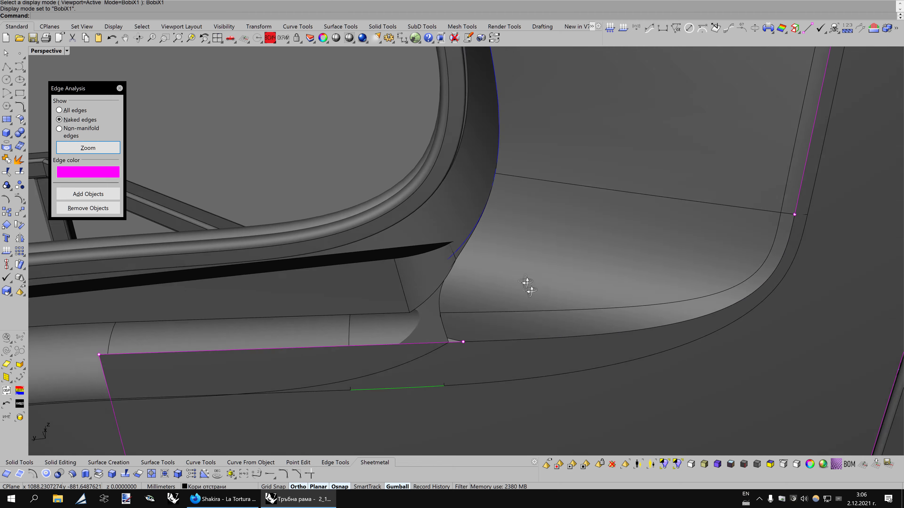
scroll(488, 286, "up", 5)
scroll(529, 277, "down", 5)
left_click(513, 274)
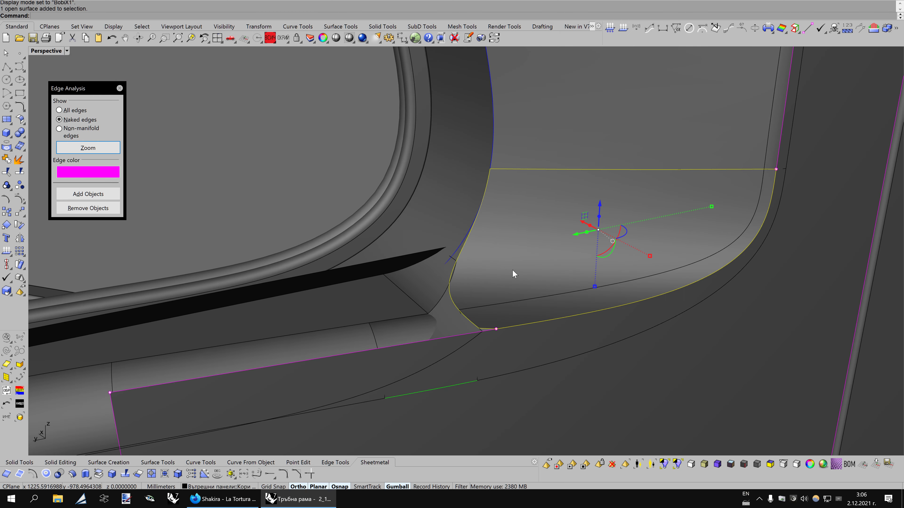
key("F10")
mouse_move(515, 274)
right_mouse_down("shift")
mouse_move(459, 283)
mouse_move(476, 287)
right_mouse_up("shift")
key("Escape")
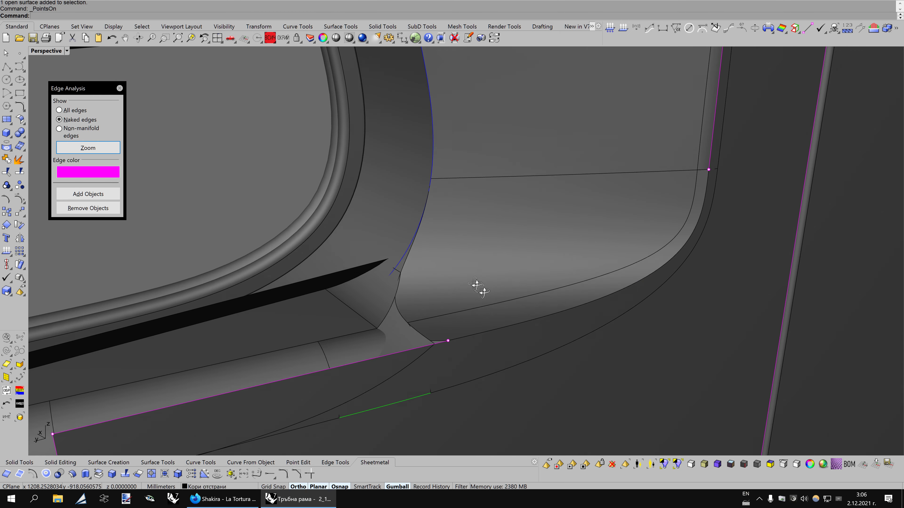
Restore the corner surface's trimmed edge to enlarge it
left_click(151, 474)
left_click(401, 309)
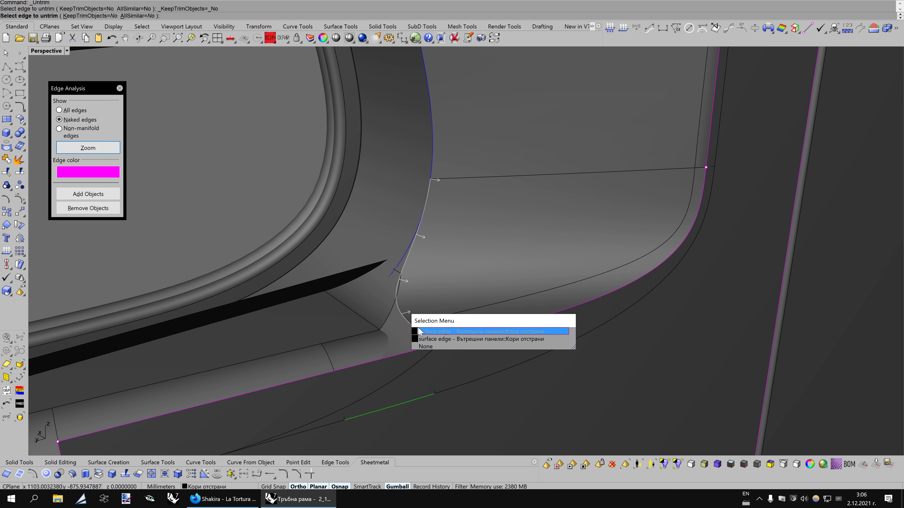
left_click(421, 331)
key("Return")
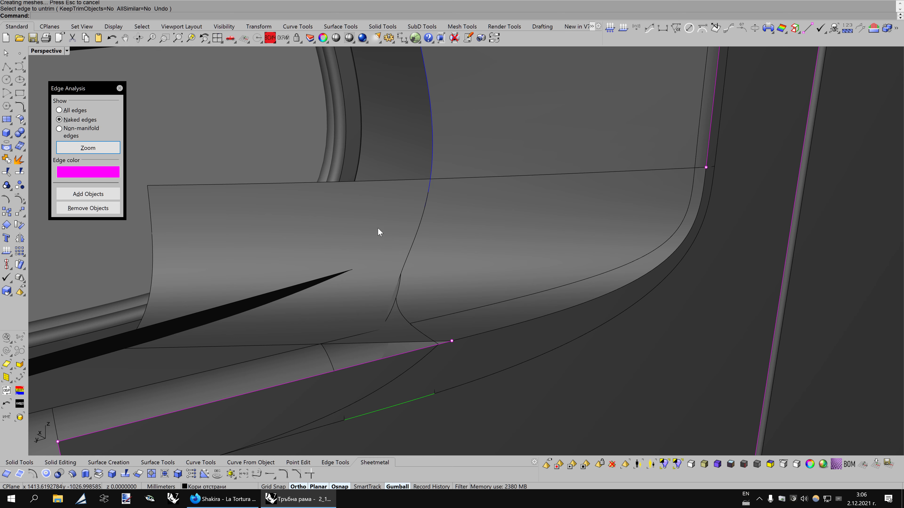
left_click(378, 233)
mouse_move(478, 279)
right_mouse_down()
mouse_move(483, 297)
mouse_move(487, 289)
right_mouse_up()
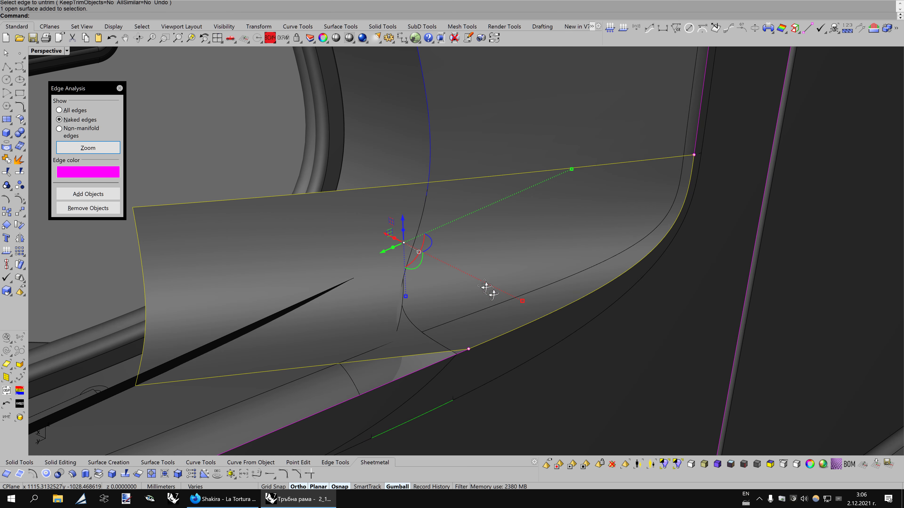
Untrim the small corner patch's edge, revealing the full tube surface
left_click(401, 319)
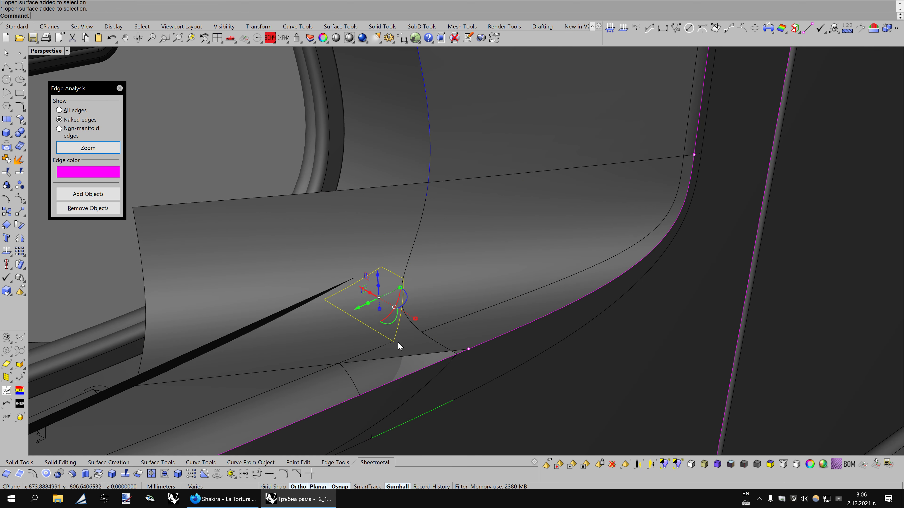
scroll(398, 343, "up", 2)
left_click(154, 476)
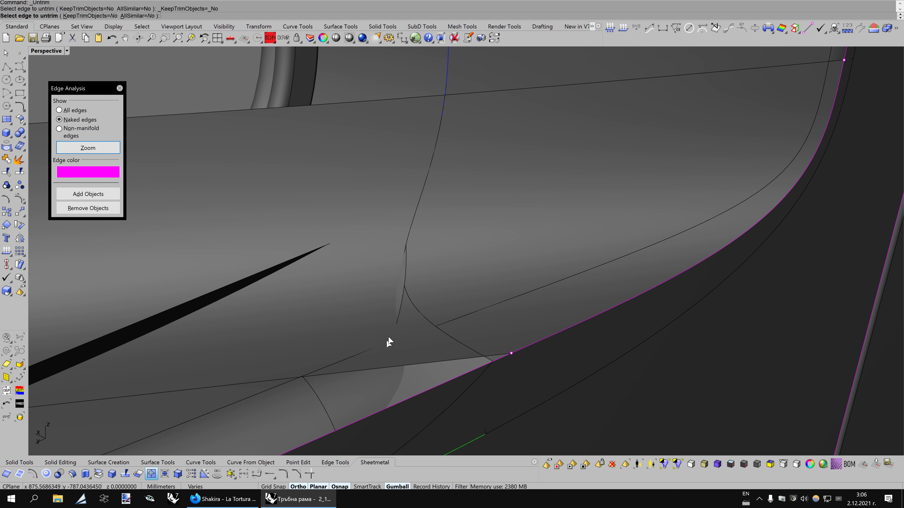
left_click(402, 304)
left_click(419, 284)
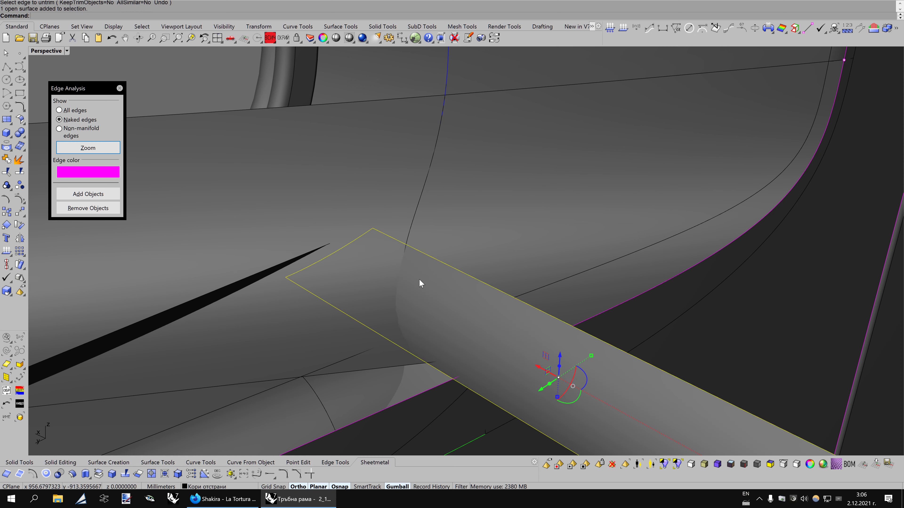
Try splitting the tube with the large panel twice, then undo the untrim after it fails
left_click(25, 172)
left_click(356, 337)
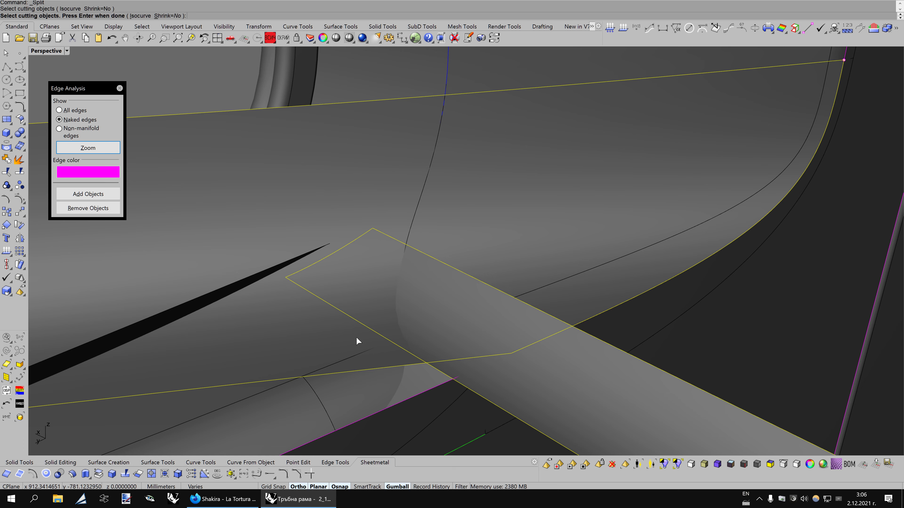
key("Return")
right_click_drag(391, 330, 438, 298)
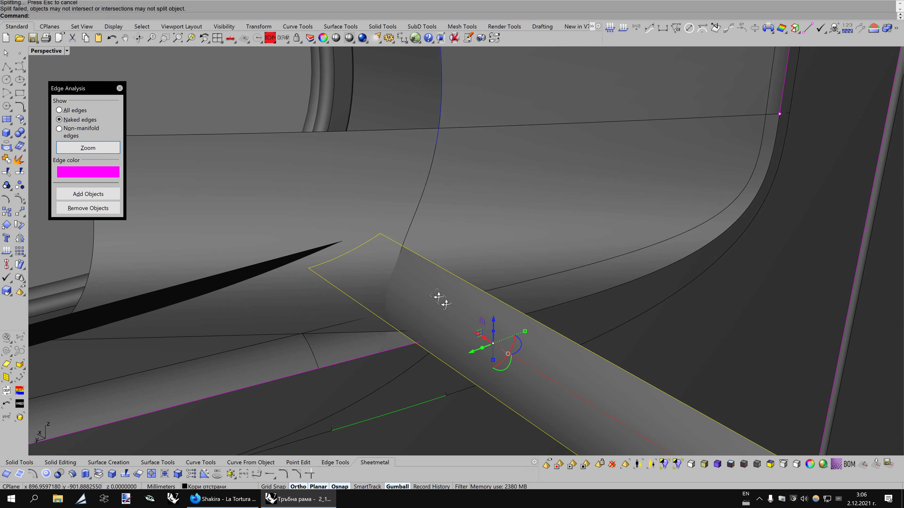
right_click(428, 301)
left_click(375, 332)
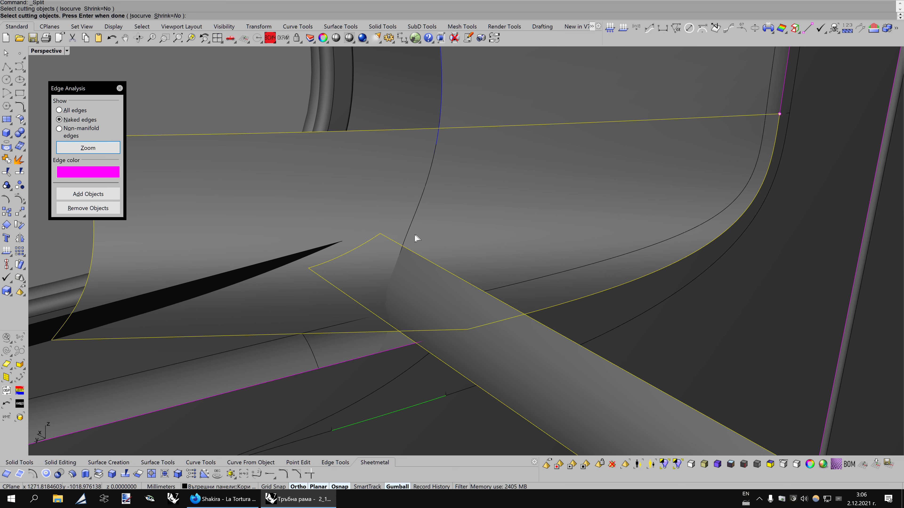
right_click(408, 232)
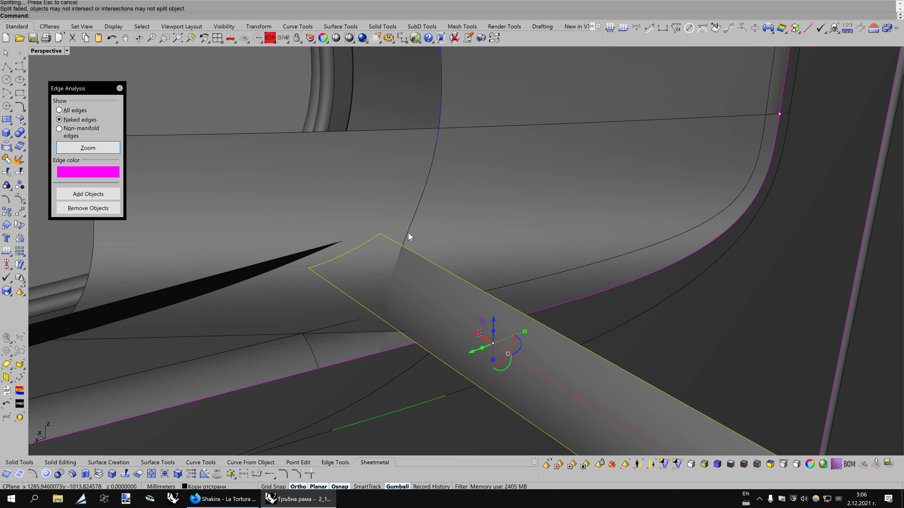
left_click(111, 38)
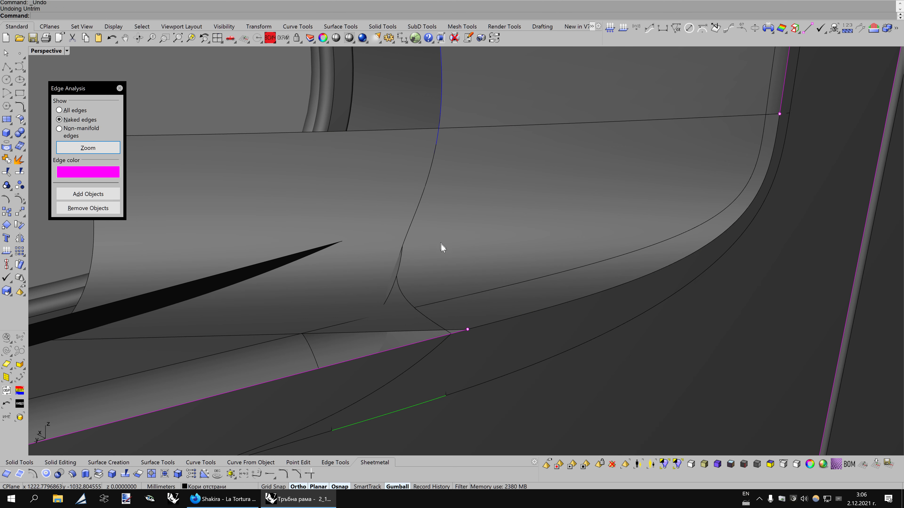
Shrink the corner surface to its trimmed area, then untrim its edge to the full patch
right_click_drag(431, 278, 400, 295)
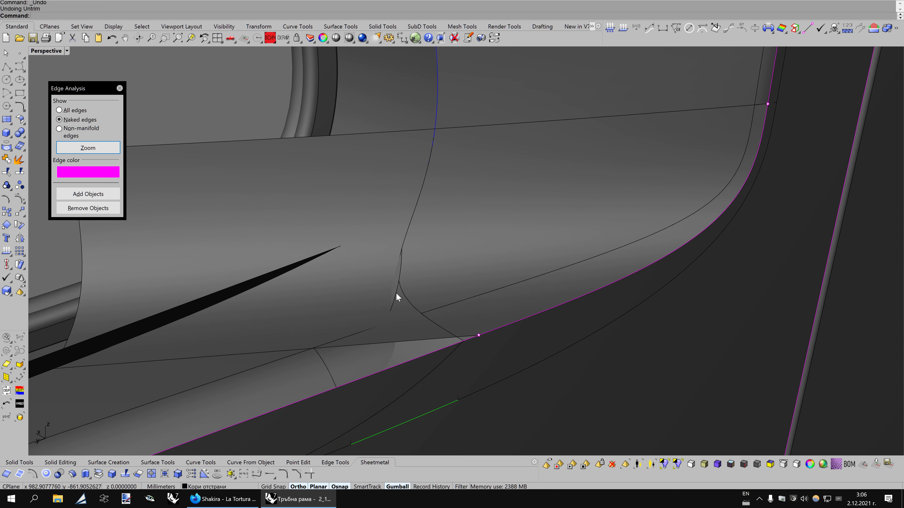
left_click(396, 293)
key("F10")
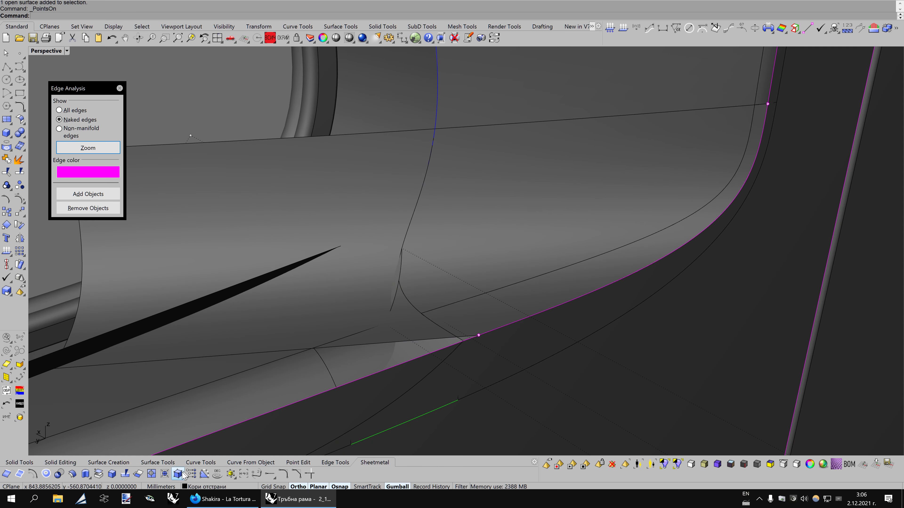
left_click(165, 474)
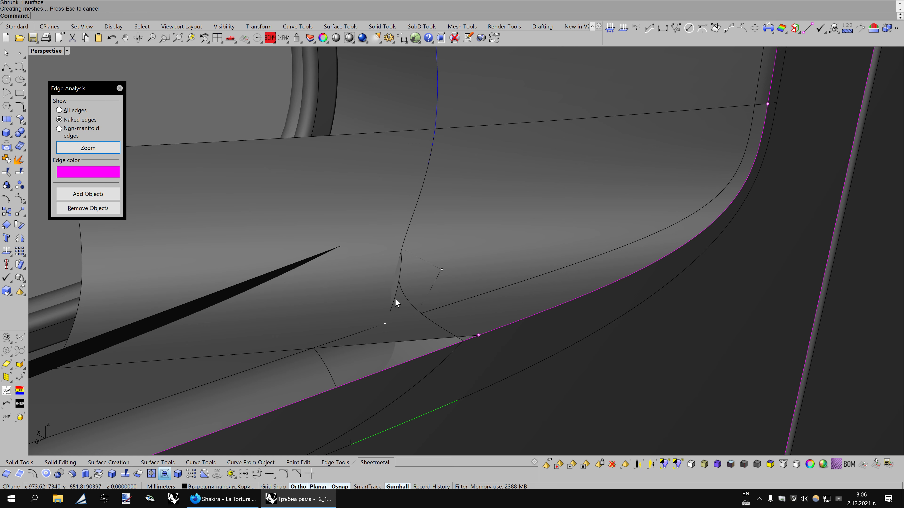
left_click(154, 476)
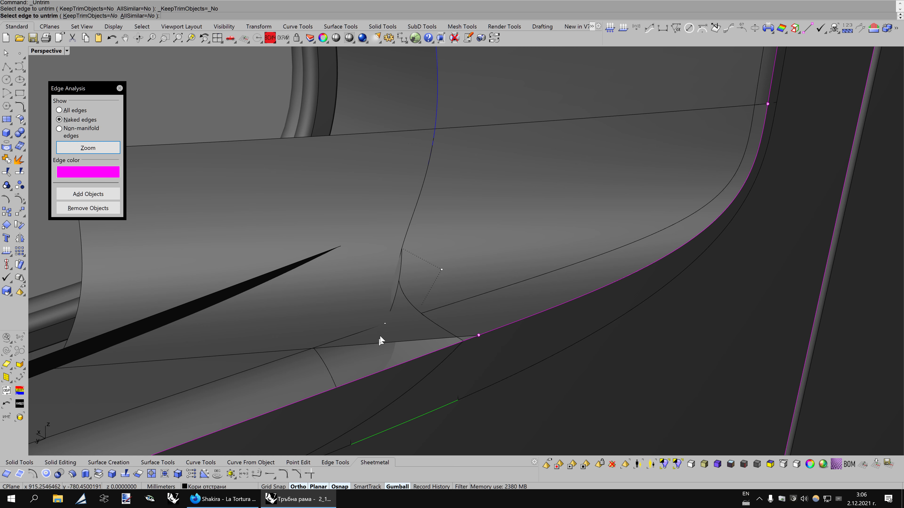
left_click(394, 302)
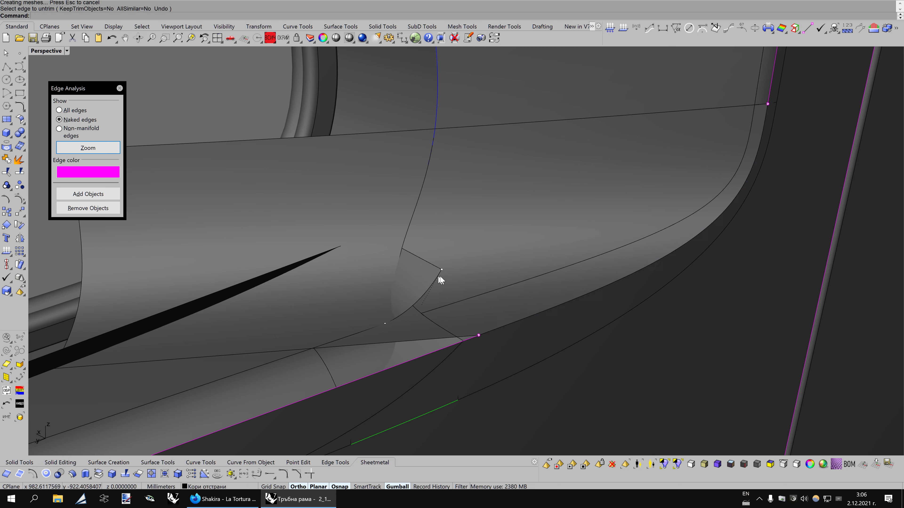
mouse_move(440, 276)
right_mouse_down()
mouse_move(476, 276)
mouse_move(444, 277)
mouse_move(505, 289)
mouse_move(503, 303)
mouse_move(491, 287)
mouse_move(500, 286)
mouse_move(494, 303)
mouse_move(380, 334)
right_mouse_up()
Split the large side panel with two cutting curves near the corner gap
left_click(433, 284)
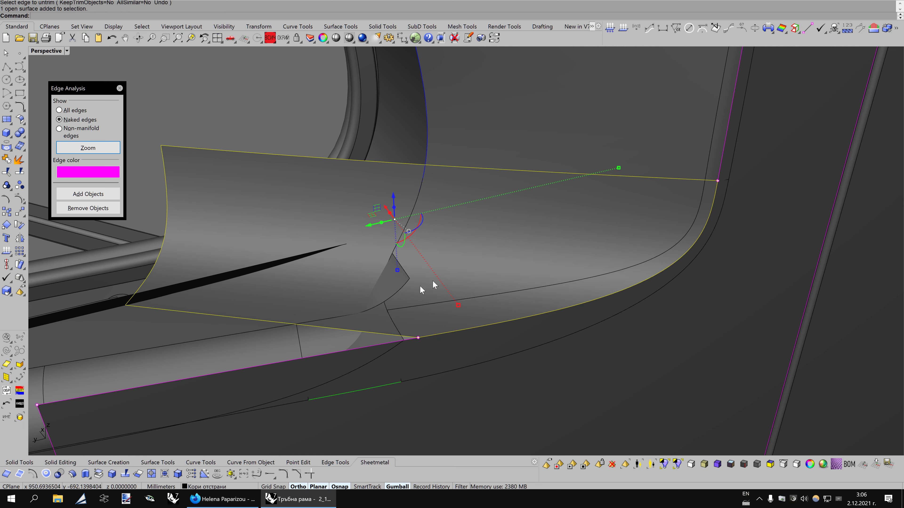
left_click(23, 175)
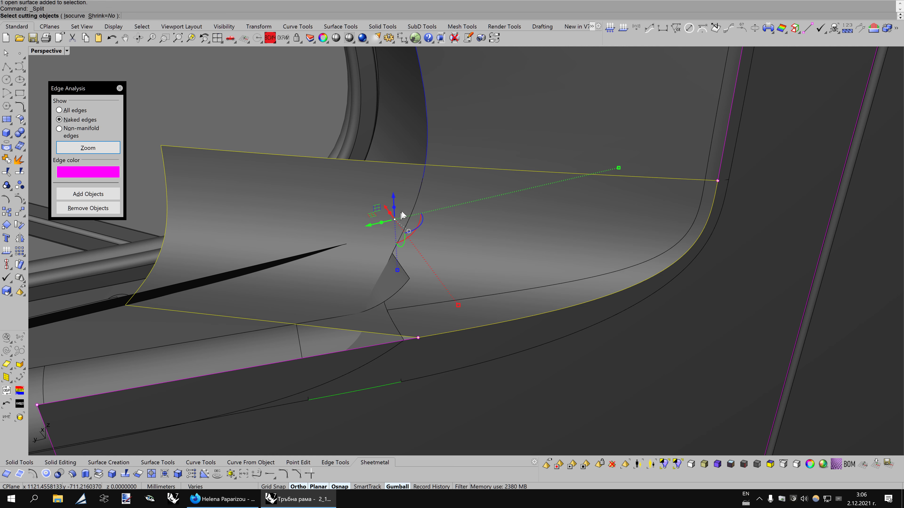
left_click(418, 198)
left_click(443, 223)
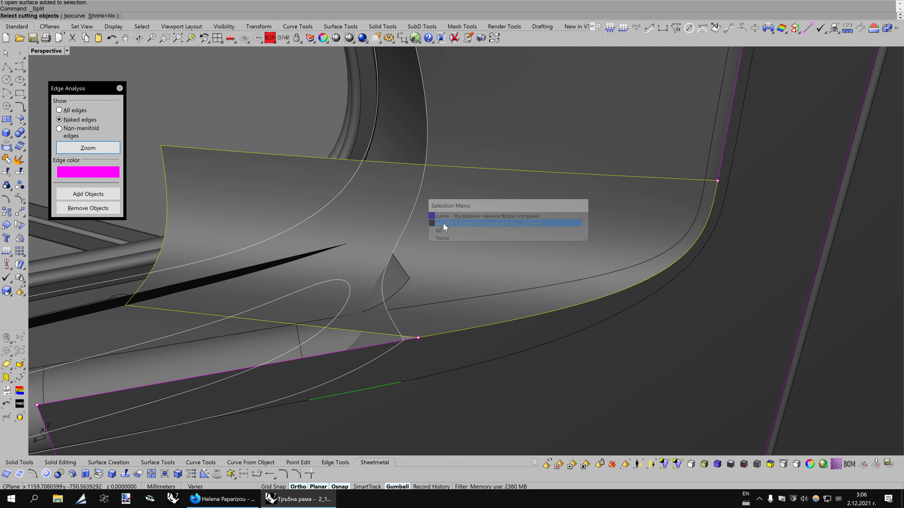
mouse_move(441, 244)
right_mouse_down()
mouse_move(440, 266)
mouse_move(429, 253)
mouse_move(440, 248)
mouse_move(468, 266)
mouse_move(398, 308)
right_mouse_up()
key("Return")
Split the narrow strip surface with a cutting object
left_click(399, 325)
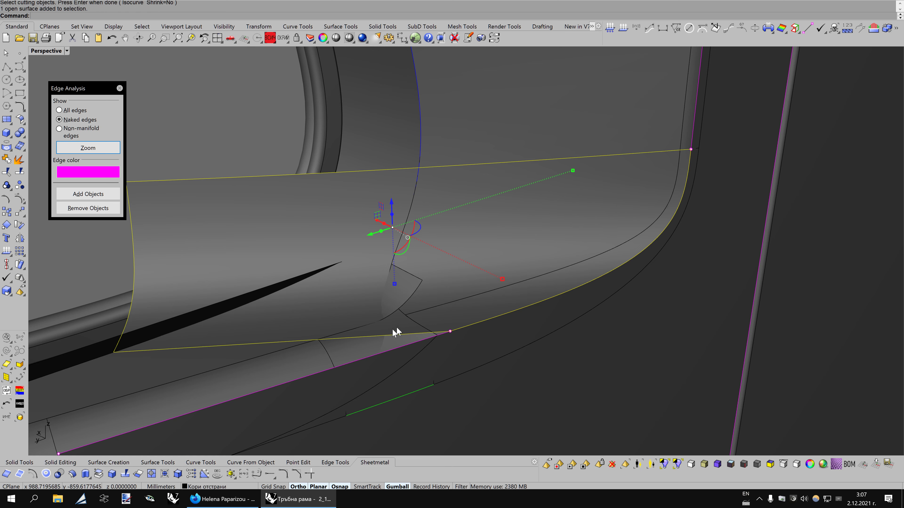
left_click(171, 364)
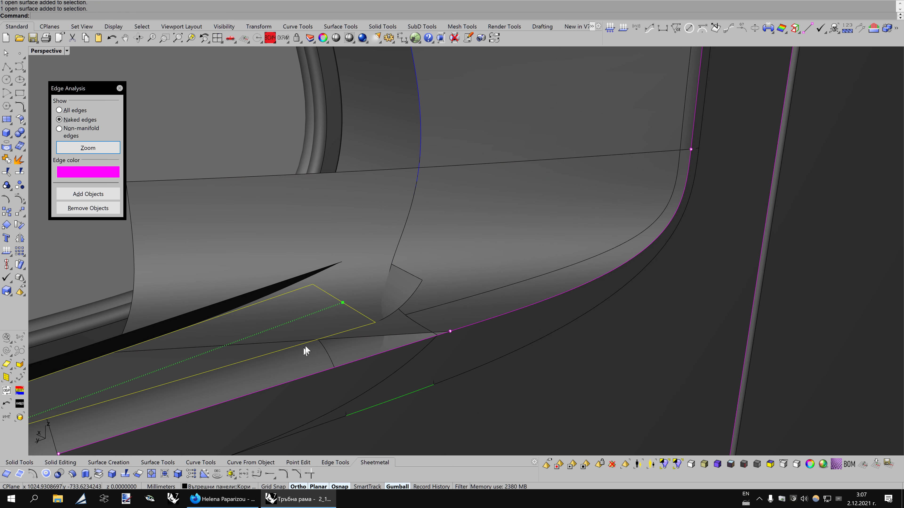
left_click(20, 173)
left_click(412, 294)
key("Return")
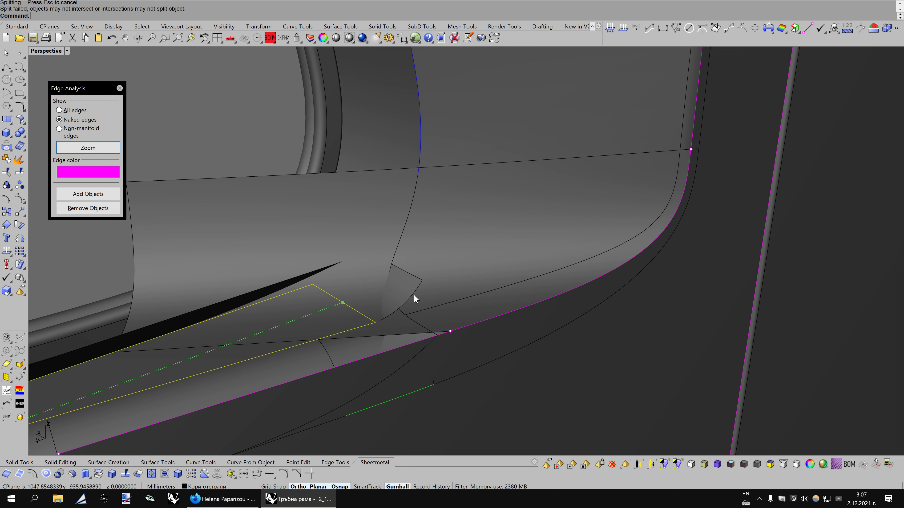
Reselect the large side panel and begin a blend curve between two edges
mouse_move(414, 295)
right_mouse_down()
mouse_move(438, 298)
mouse_move(437, 316)
right_mouse_up()
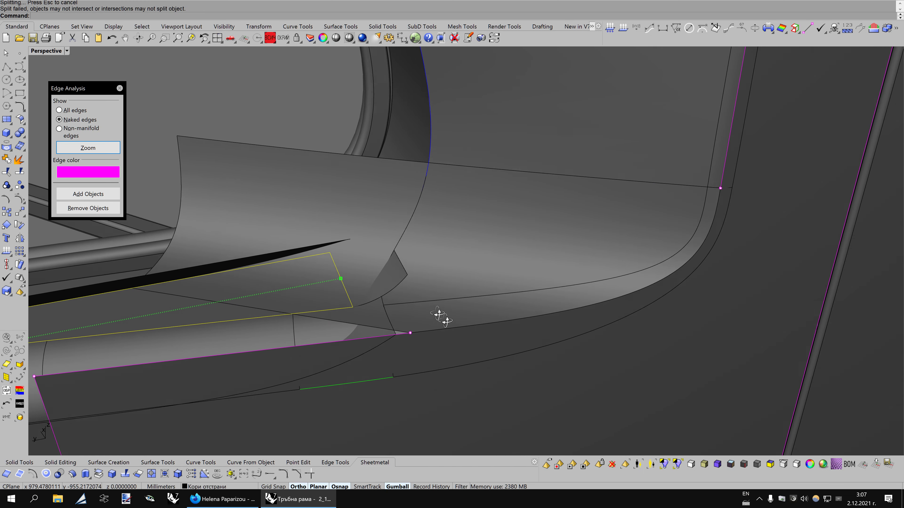
left_click(377, 326)
mouse_move(380, 325)
right_mouse_down()
mouse_move(518, 323)
mouse_move(482, 304)
mouse_move(506, 319)
mouse_move(455, 325)
right_mouse_up()
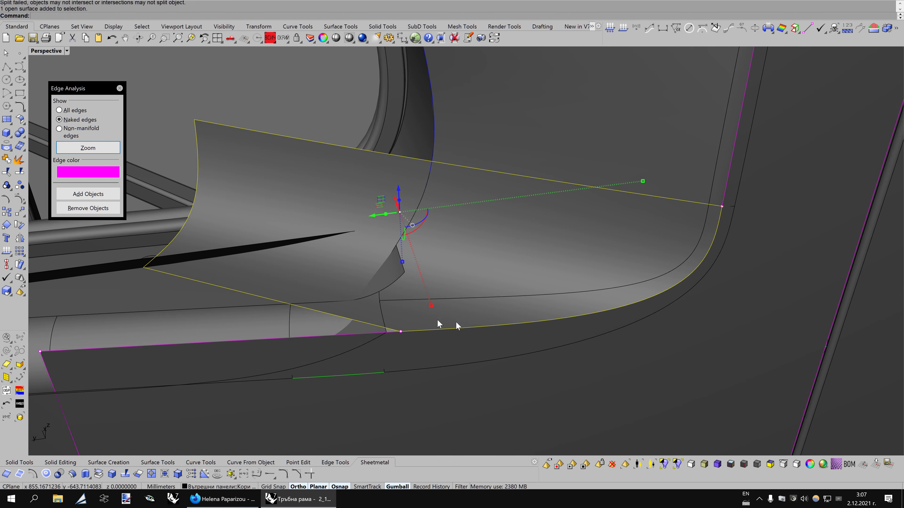
scroll(359, 305, "up", 2)
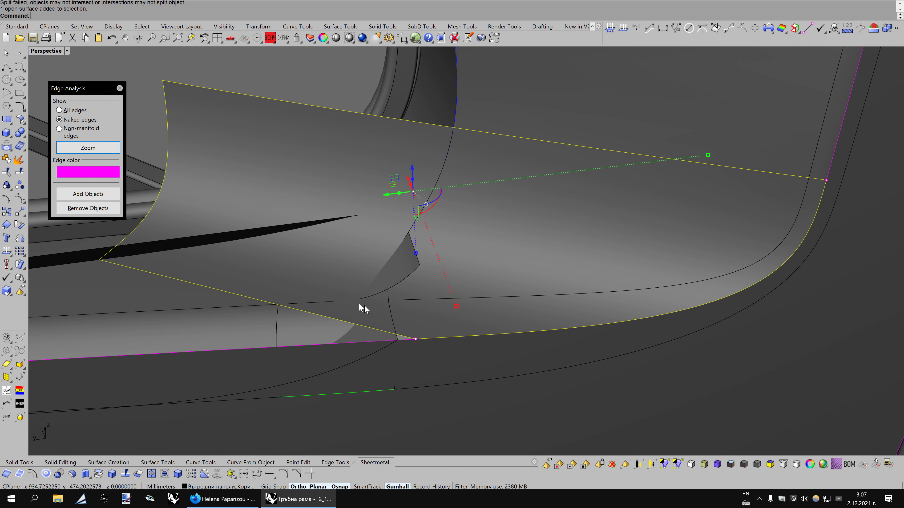
left_click(249, 476)
Create a blend curve bridging the two panel edges across the gap
left_click(265, 306)
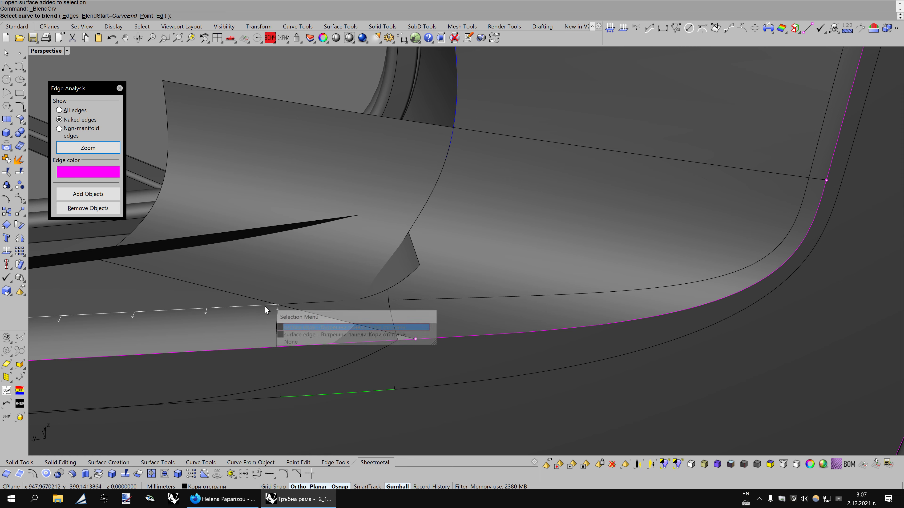
left_click(286, 325)
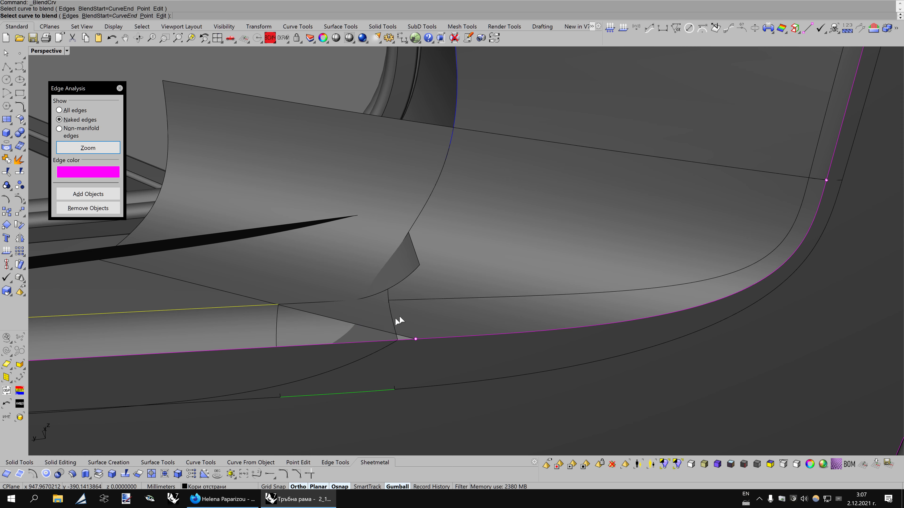
left_click(407, 300)
scroll(313, 312, "up", 3)
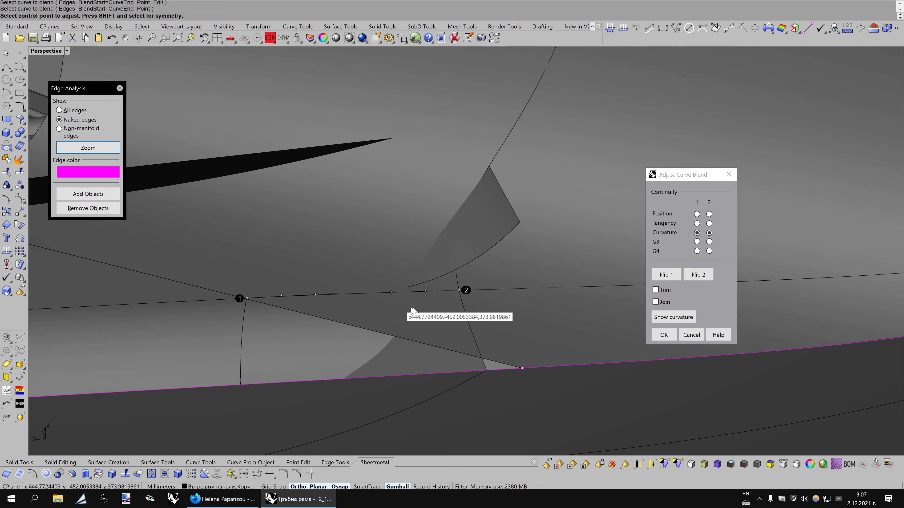
left_click(422, 294)
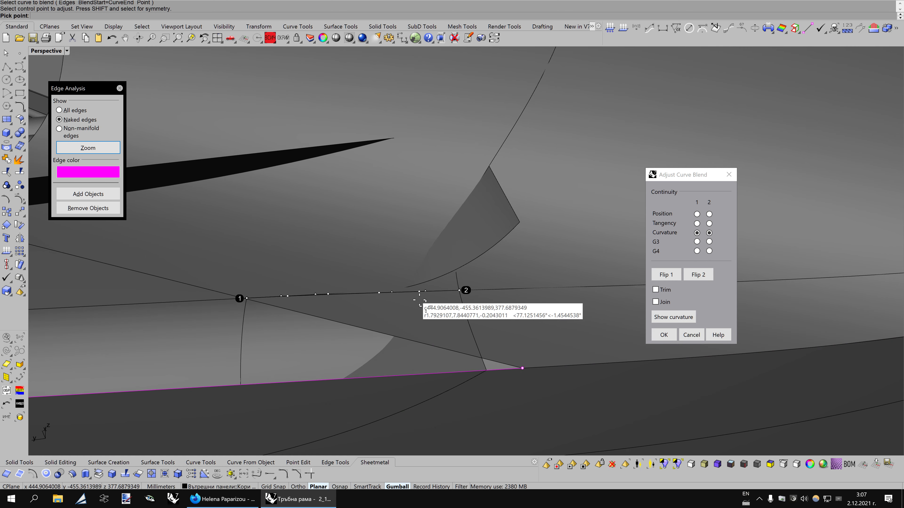
key("Escape")
scroll(402, 314, "down", 2)
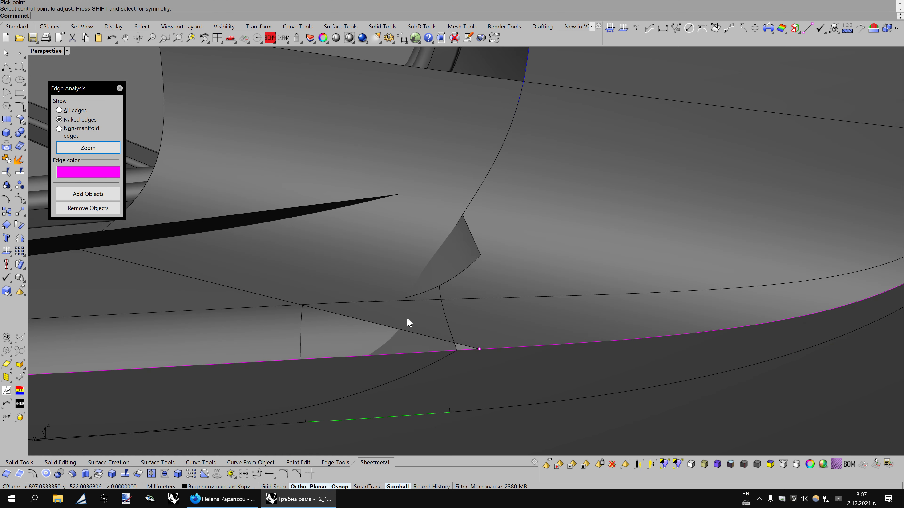
Set the new blend curve's colour to green
left_click(381, 302)
left_click(418, 323)
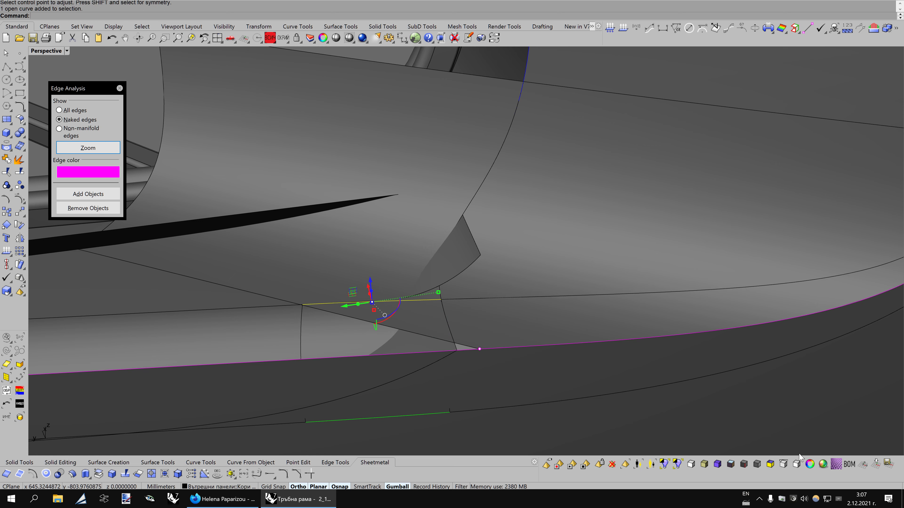
left_click(811, 465)
left_click(319, 233)
left_click(312, 261)
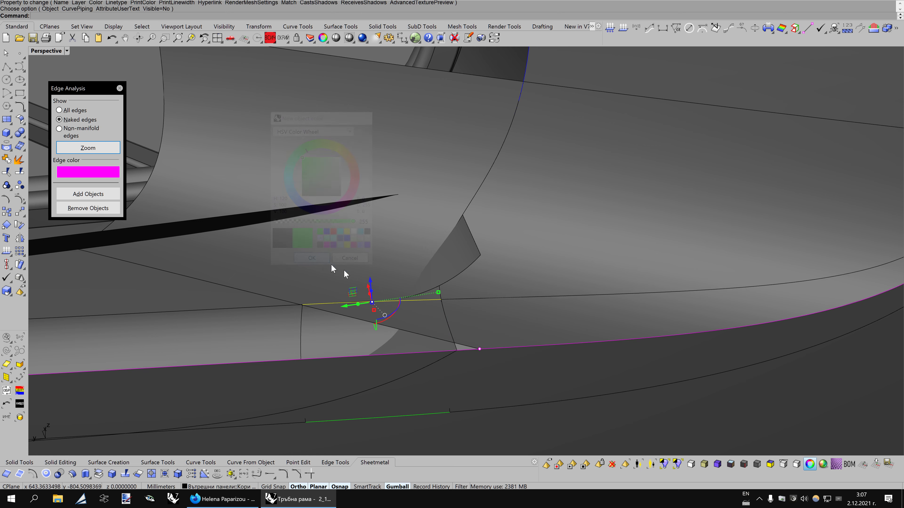
Split the panel with the green curve and a surface edge, deleting the cut-off piece
left_click(369, 319)
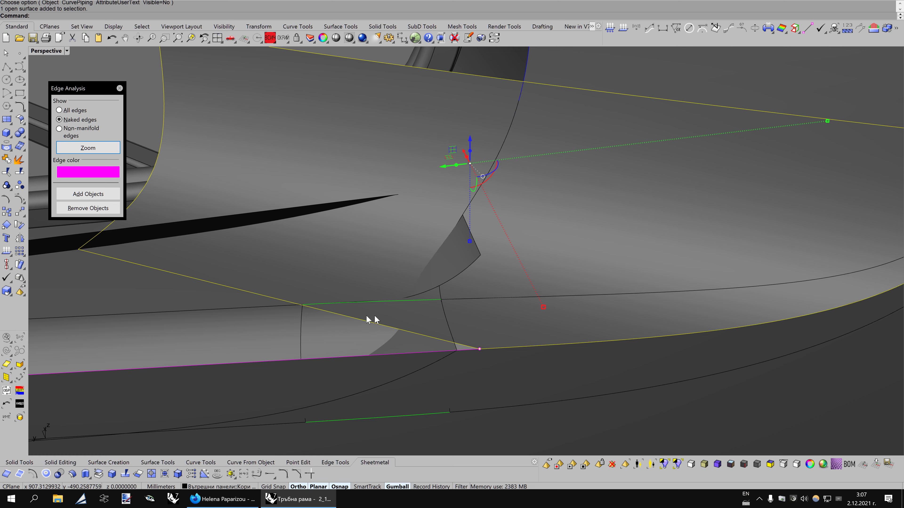
scroll(542, 331, "up", 2)
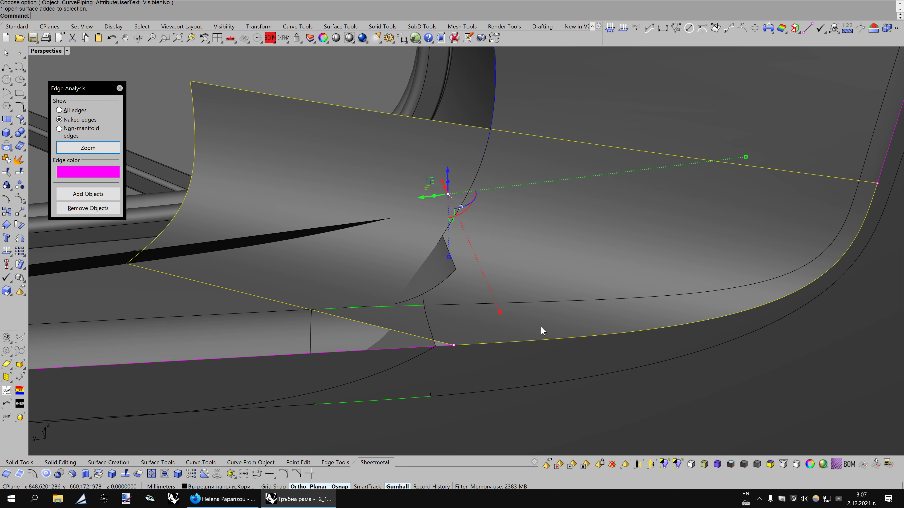
left_click(19, 173)
left_click(627, 300)
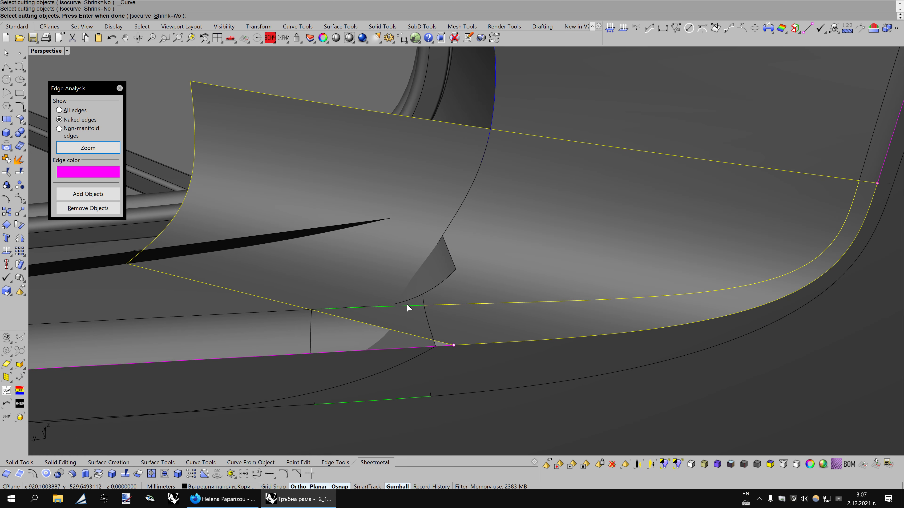
left_click(293, 310)
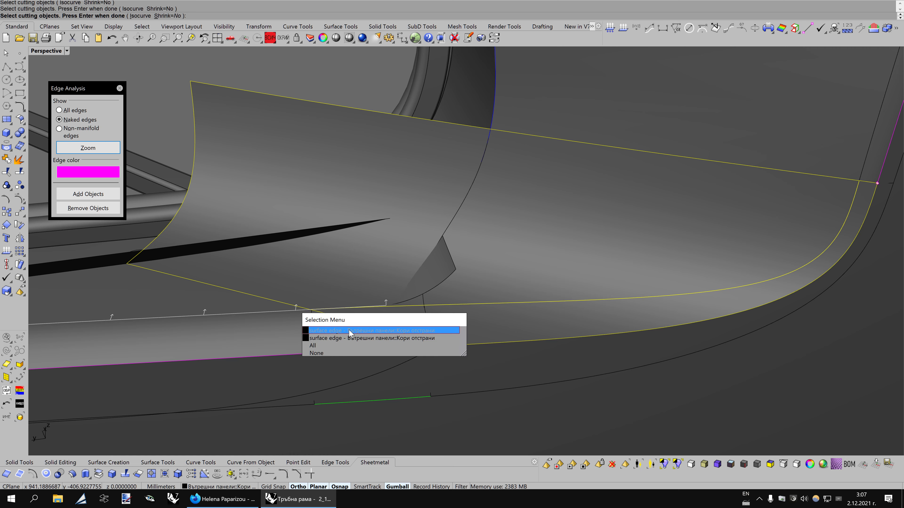
left_click(339, 331)
key("Return")
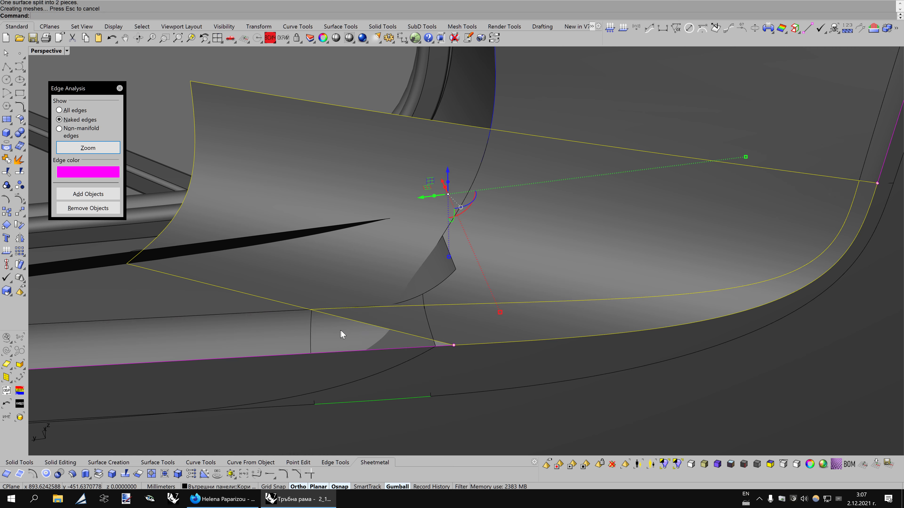
left_click(493, 297, "ctrl")
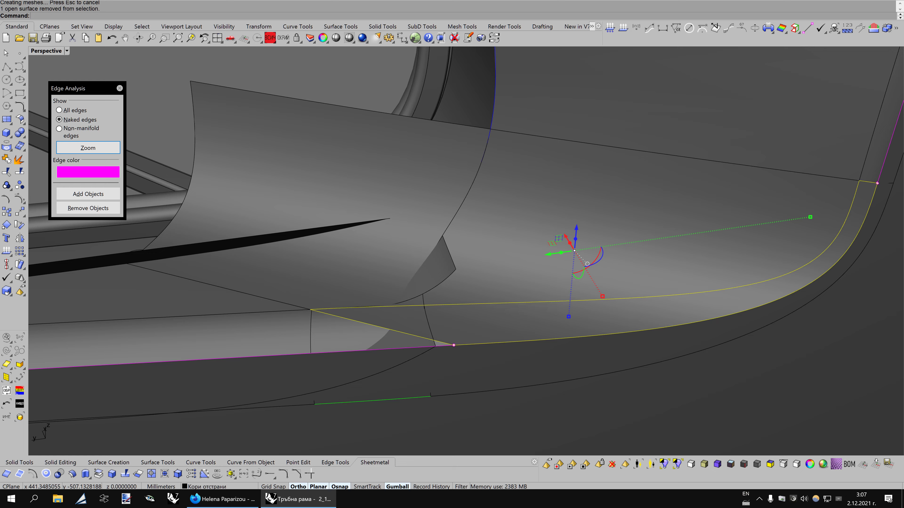
key("Delete")
mouse_move(490, 287)
right_mouse_down()
mouse_move(477, 299)
mouse_move(518, 303)
mouse_move(529, 330)
mouse_move(501, 327)
right_mouse_up()
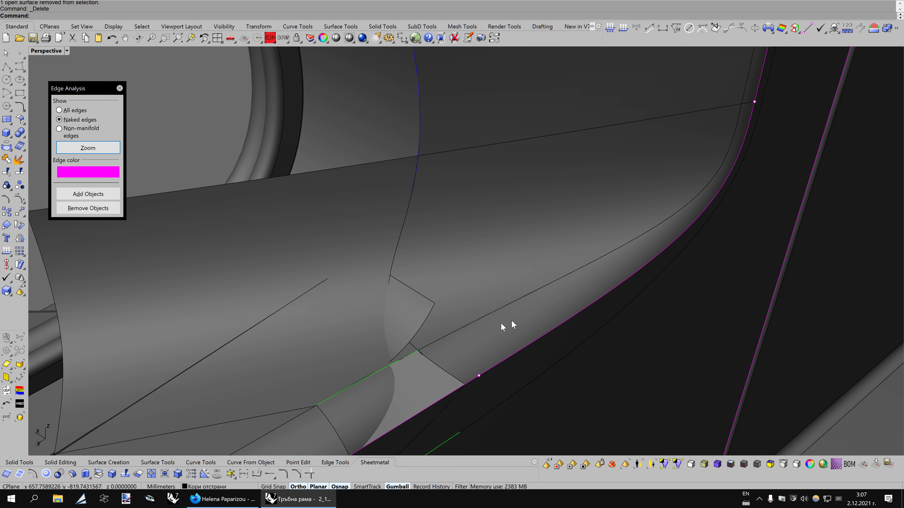
Untrim the small corner patch's boundary and extend one of its edges
left_click(414, 319)
key("F10")
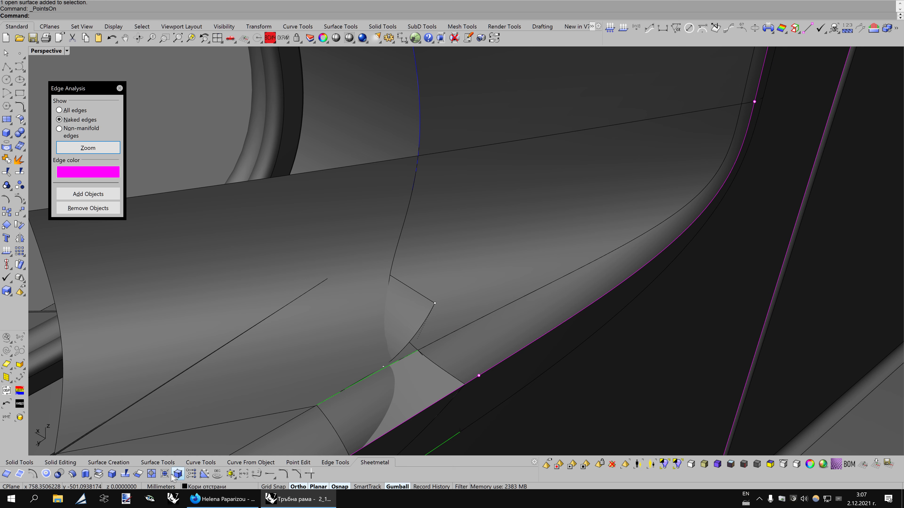
left_click(139, 476)
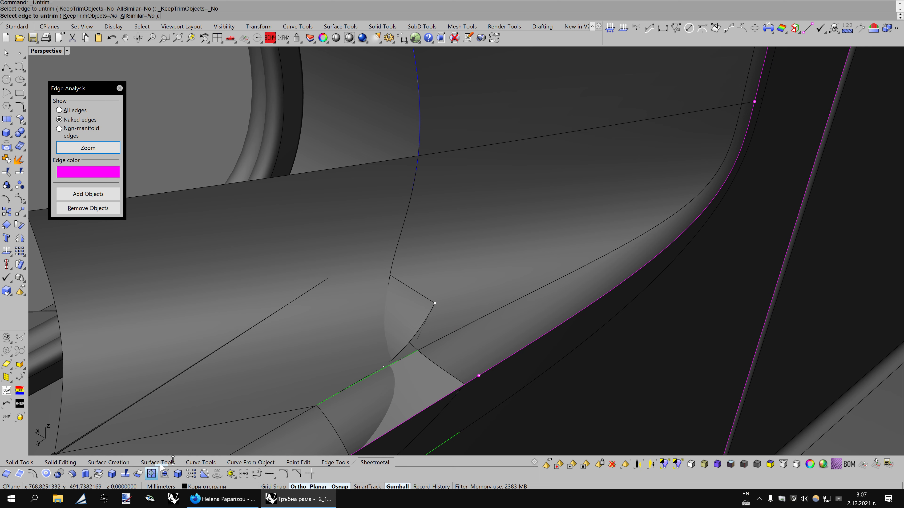
left_click(423, 328)
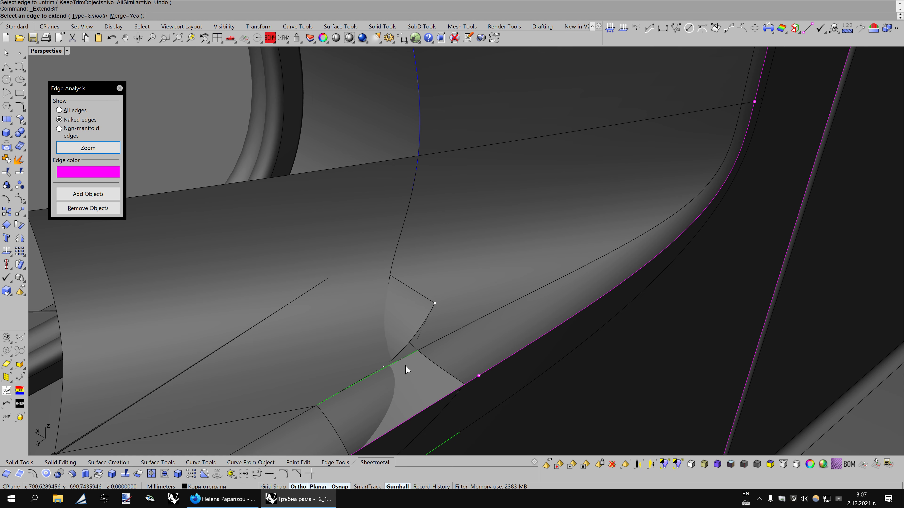
left_click(417, 332)
key("Return")
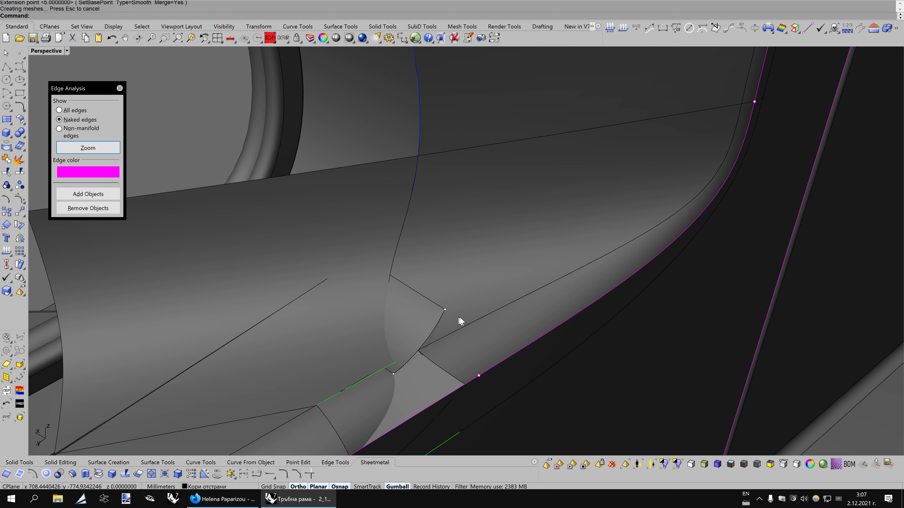
mouse_move(541, 313)
right_mouse_down()
mouse_move(494, 290)
mouse_move(513, 247)
right_mouse_up()
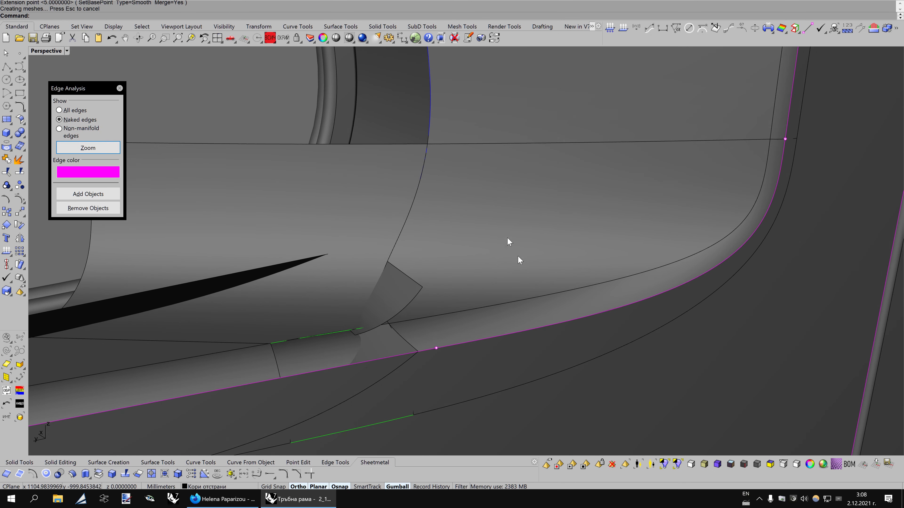
Trim away the overlapping region of the corner patch
left_click(413, 113)
left_click(402, 287)
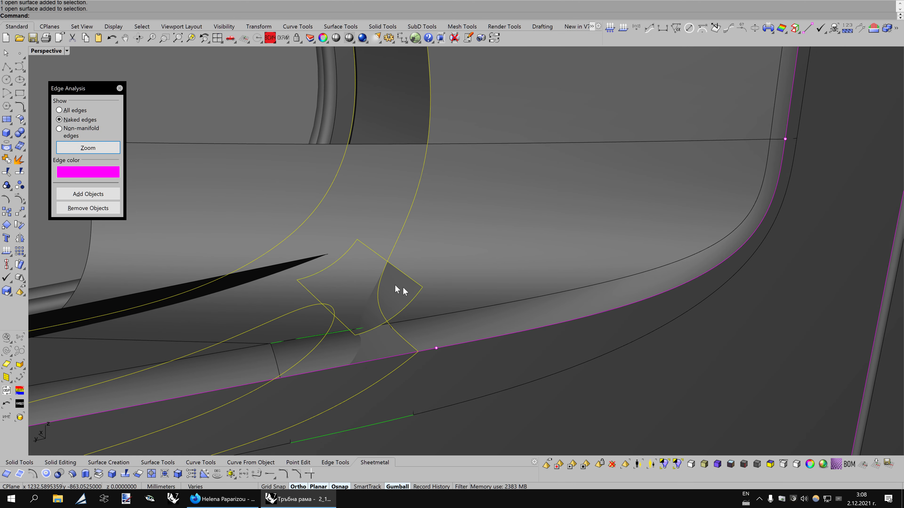
left_click(6, 172)
left_click(240, 175)
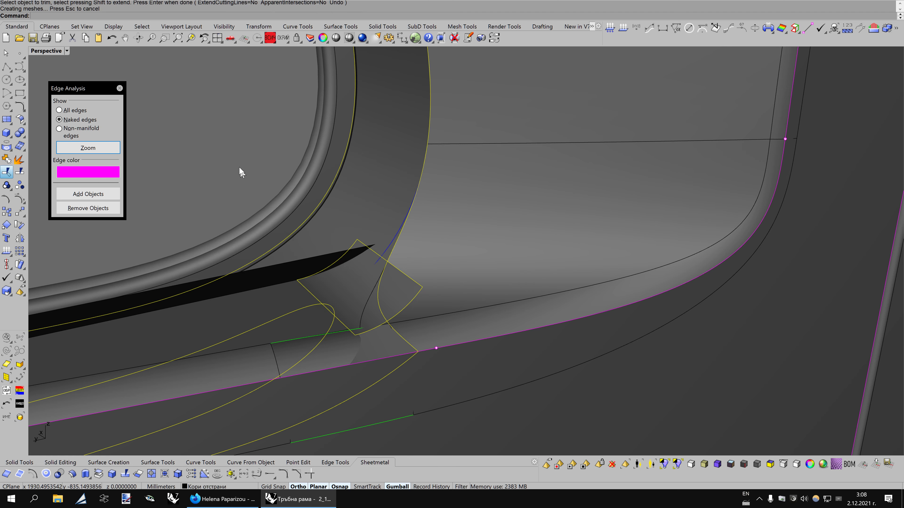
mouse_move(340, 223)
right_mouse_down()
mouse_move(424, 281)
mouse_move(459, 264)
mouse_move(424, 246)
mouse_move(459, 258)
mouse_move(432, 282)
right_mouse_up()
Split the small overlapping corner surface near the tube and delete its leftover piece
left_click(427, 277)
key("Escape")
mouse_move(397, 246)
right_mouse_down()
mouse_move(430, 255)
mouse_move(522, 252)
mouse_move(500, 293)
right_mouse_up()
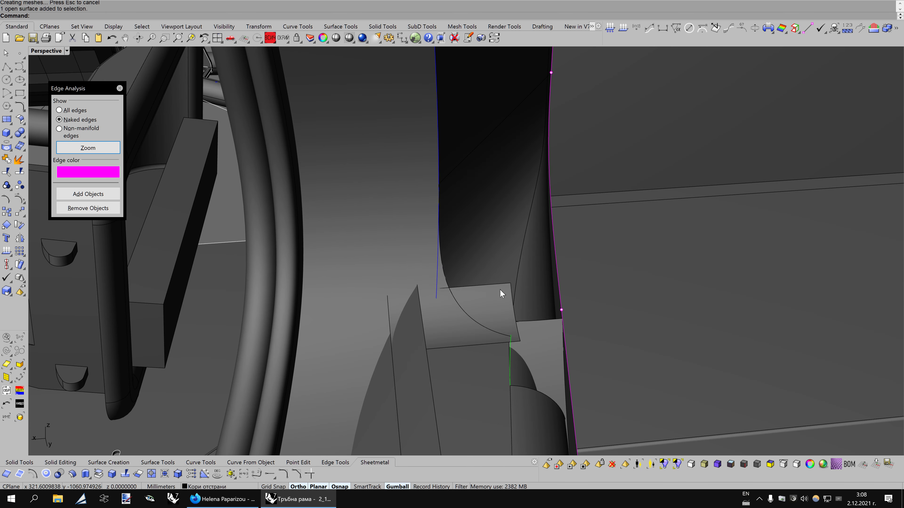
left_click(500, 292)
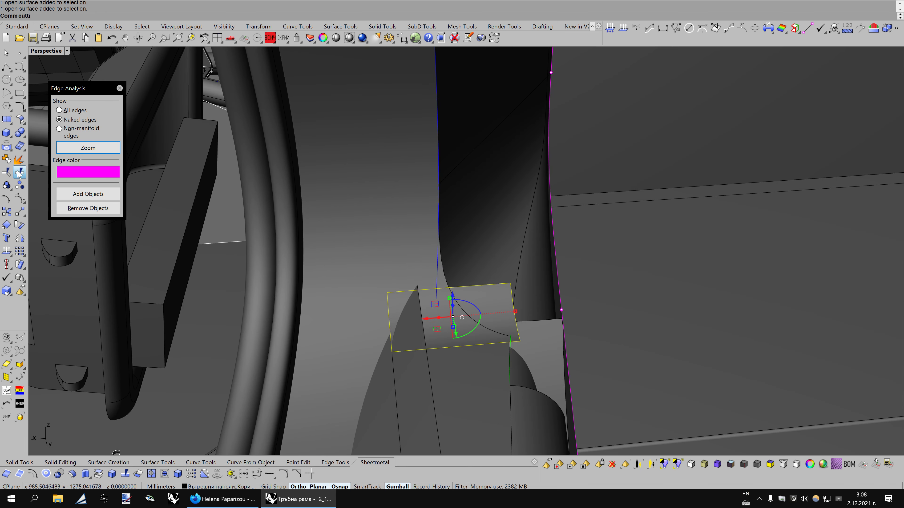
left_click(411, 321)
key("Return")
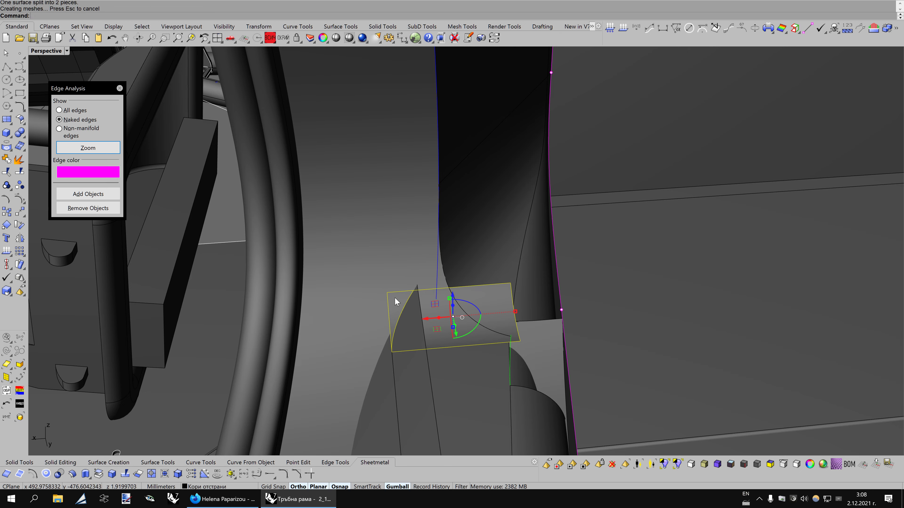
left_click(397, 302)
left_click(448, 318)
key("Delete")
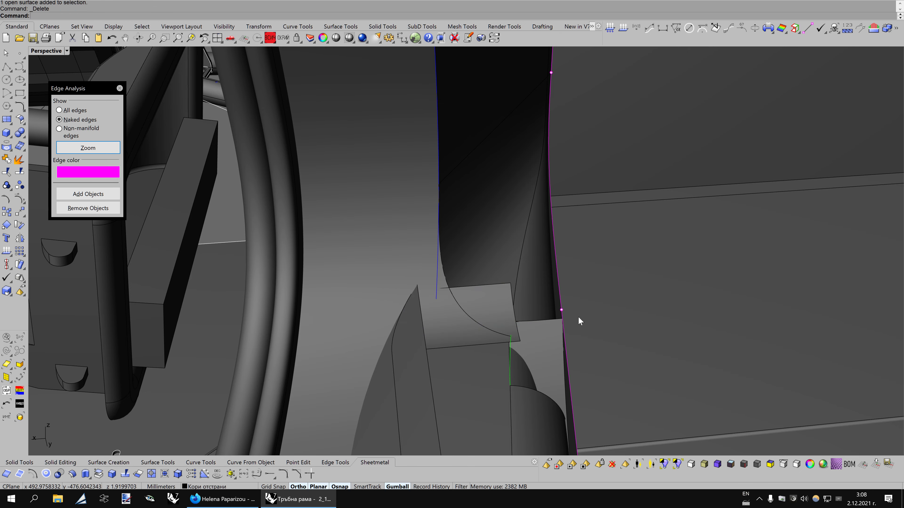
right_click_drag(579, 322, 505, 324)
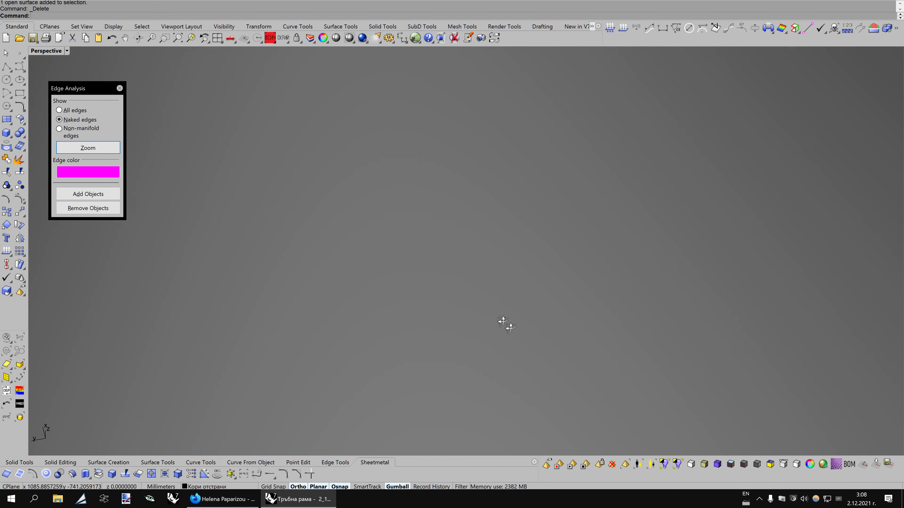
Split the lower side panel using the curved fillet surface and two neighbouring surfaces as cutters
key("Home")
key("Home")
key("Home")
key("Home")
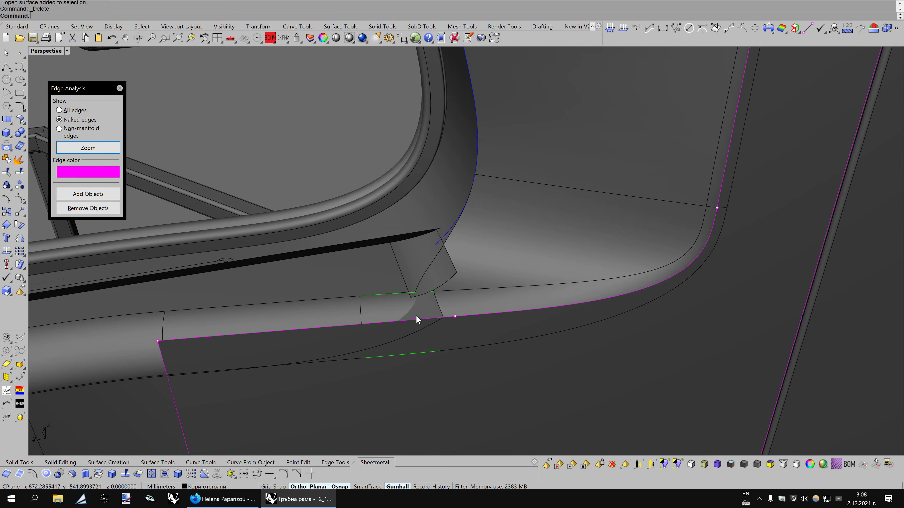
key("Home")
key("Home")
key("Home")
key("Home")
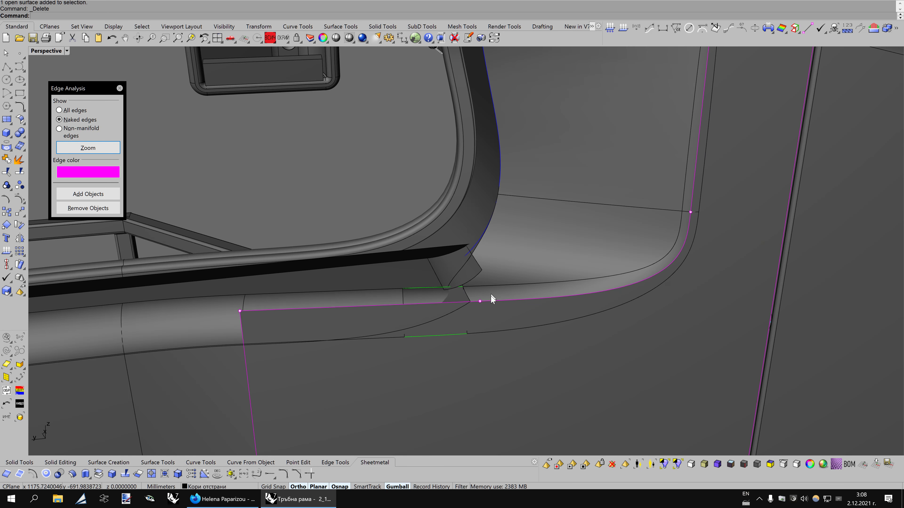
left_click(310, 326)
left_click(20, 173)
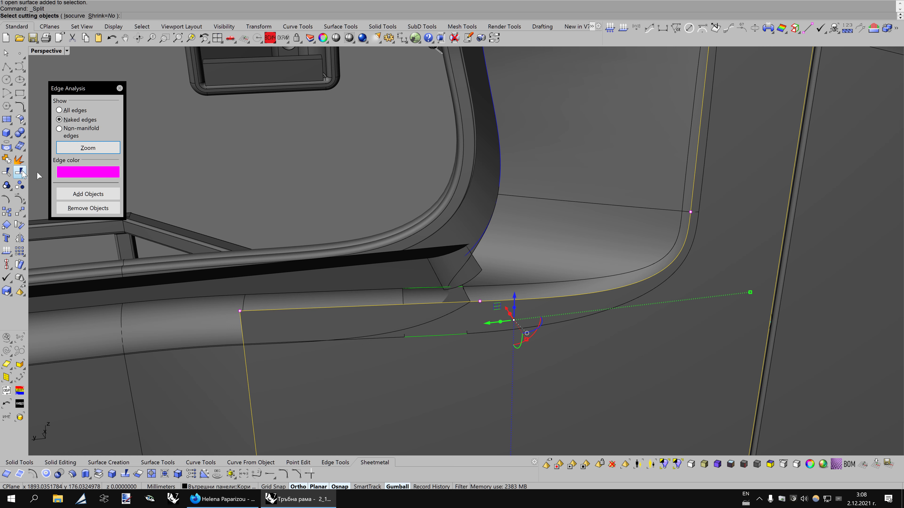
left_click(600, 317)
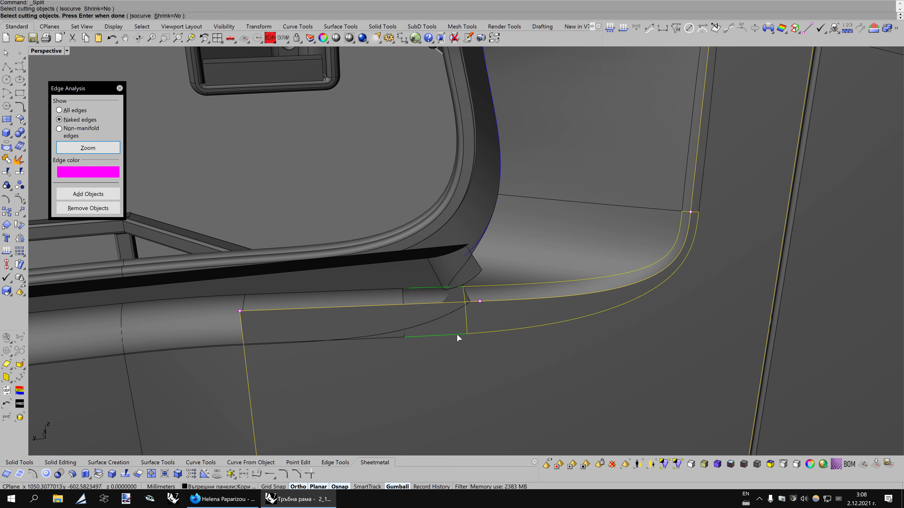
left_click(458, 335)
left_click(398, 338)
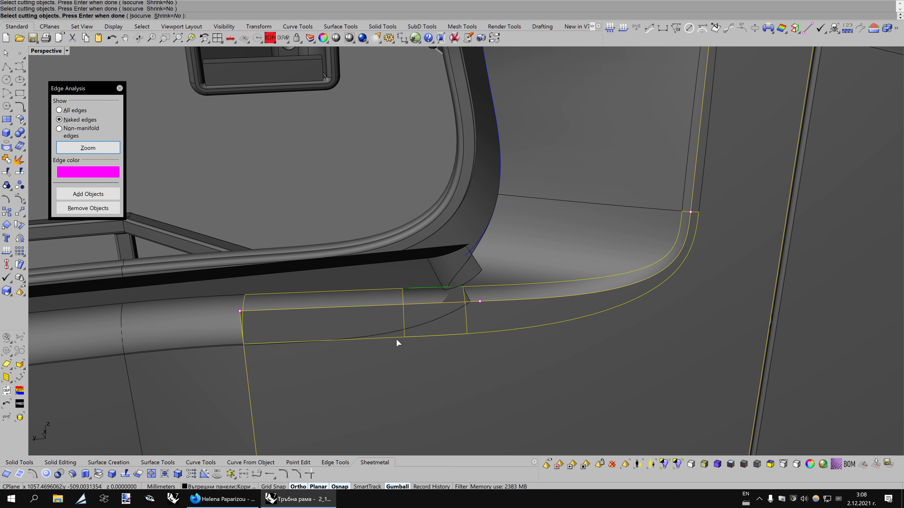
mouse_move(658, 223)
right_mouse_down()
mouse_move(597, 288)
mouse_move(554, 300)
right_mouse_up()
mouse_move(619, 202)
right_mouse_down()
mouse_move(581, 307)
mouse_move(559, 237)
right_mouse_up()
key("Return")
scroll(559, 228, "up", 2)
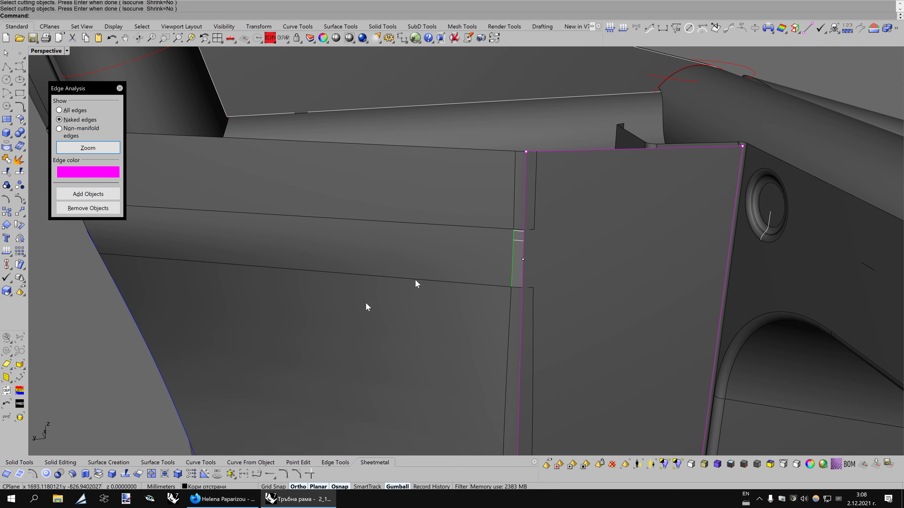
Start a blend between the two edge ends, switch to wireframe, then cancel the attempt
left_click(263, 474)
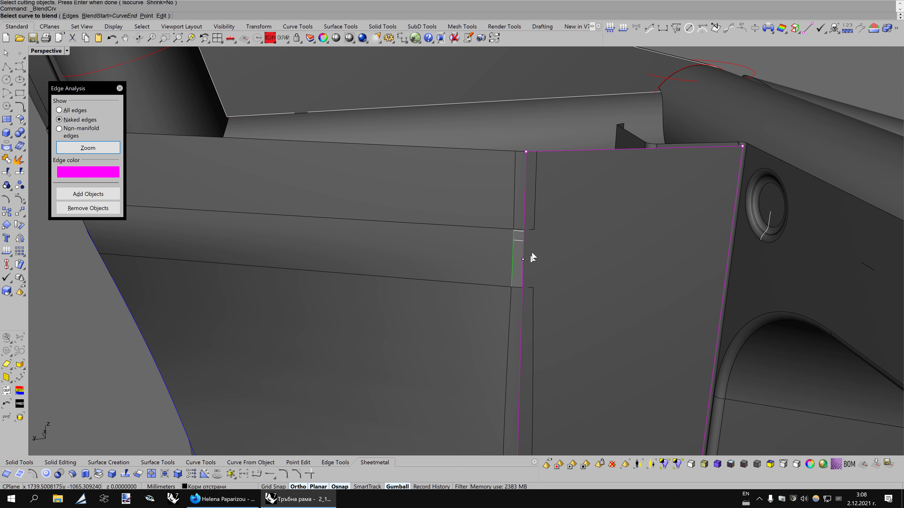
left_click(535, 225)
left_click(533, 298)
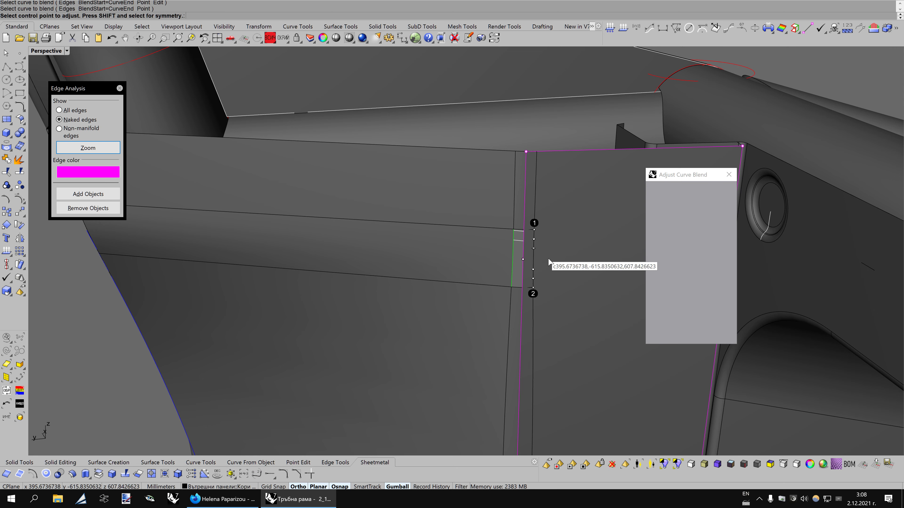
scroll(548, 262, "up", 3)
scroll(538, 253, "up", 1)
key("ctrl+alt+w")
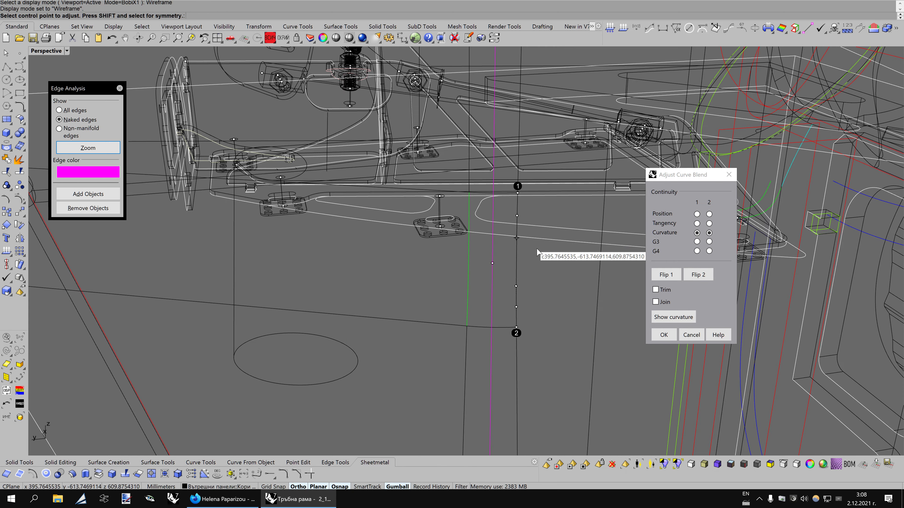
key("Escape")
Select the green curve at the gap and show its control points
left_click(471, 272)
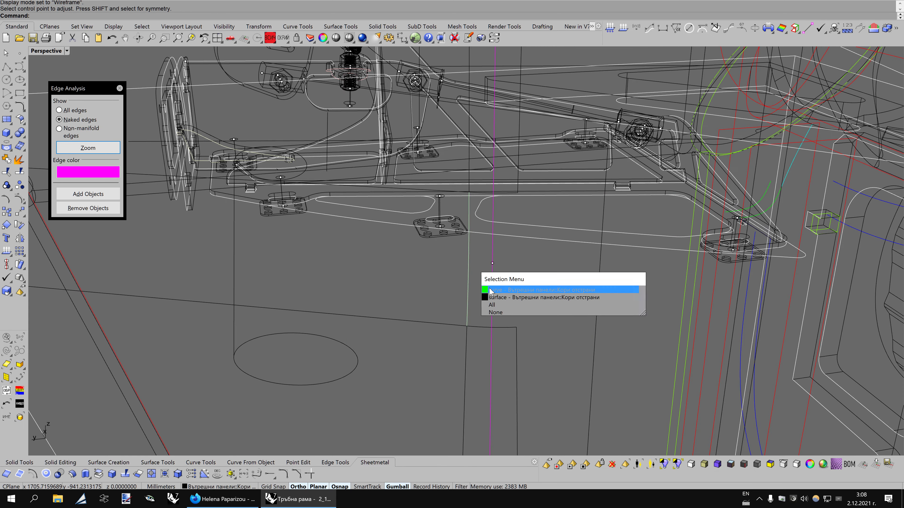
left_click(493, 284)
key("F10")
right_click_drag(560, 282, 553, 290)
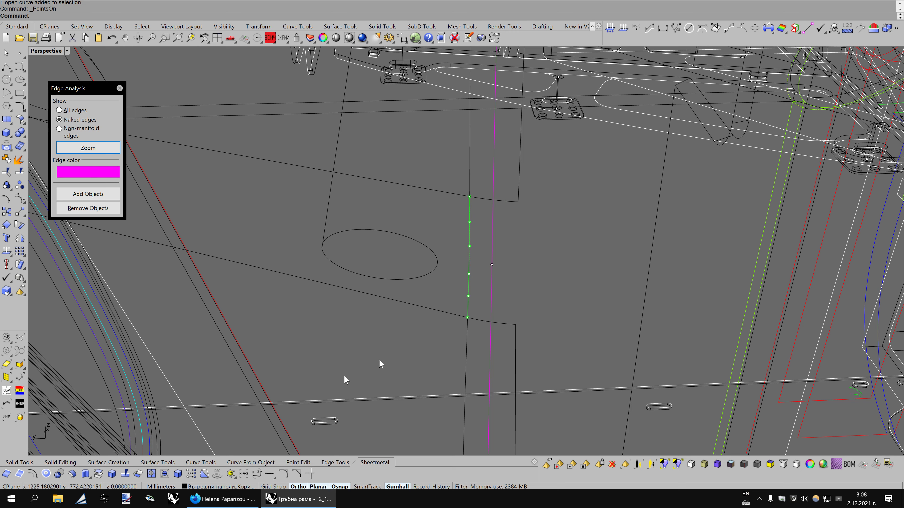
Blend the two curves with curvature continuity, reshaping it by moving one control point
left_click(256, 473)
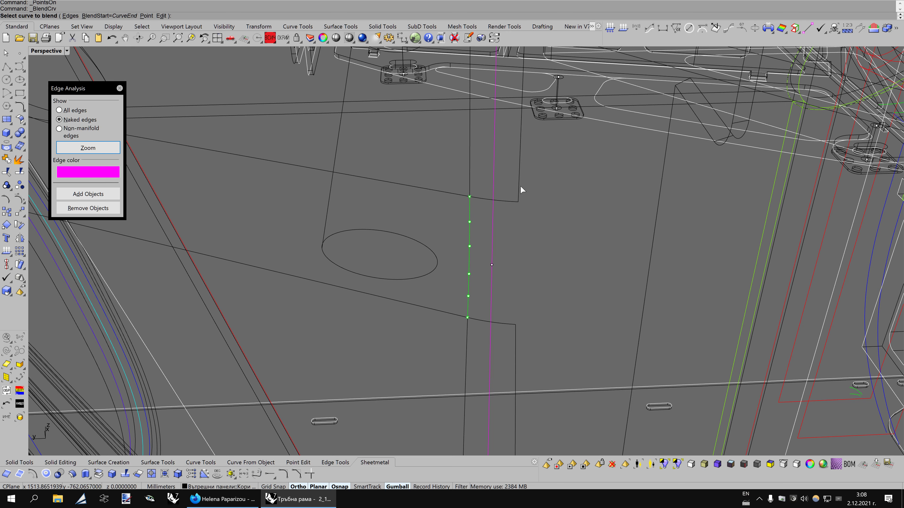
left_click(525, 326)
left_click(517, 338)
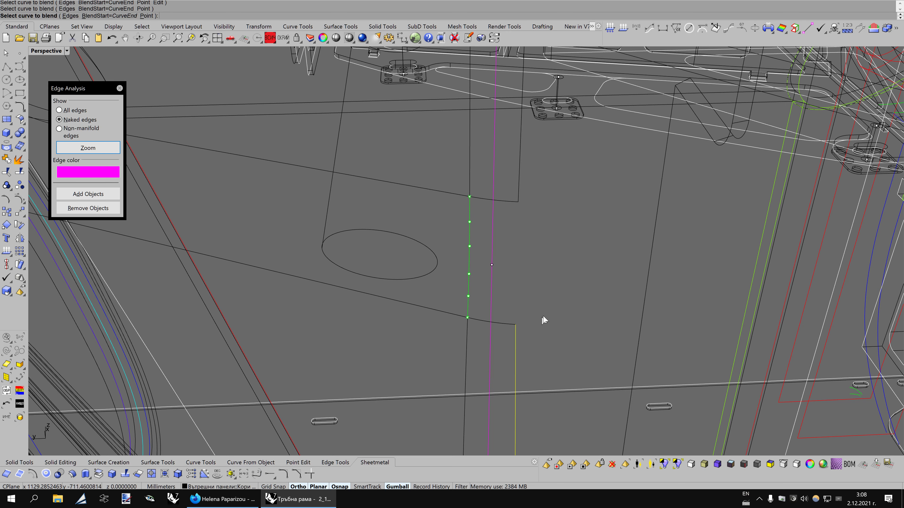
right_click_drag(551, 297, 510, 313)
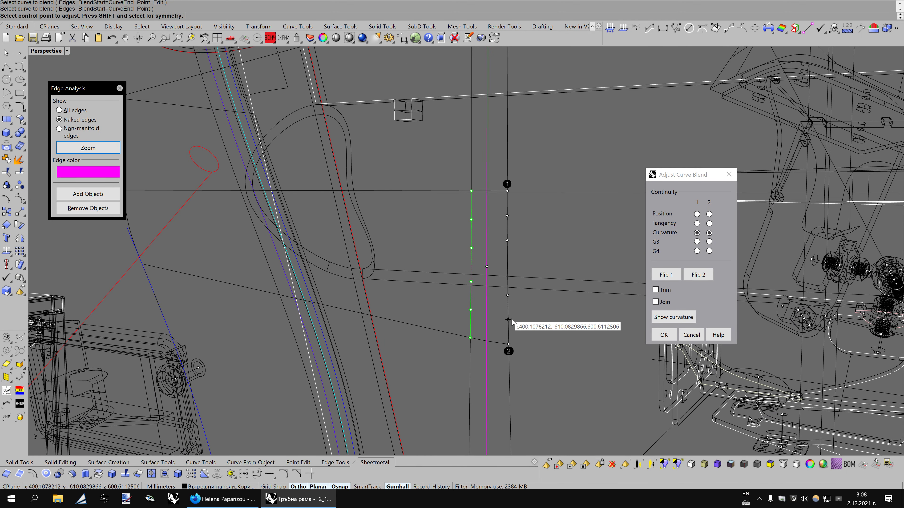
left_click(508, 319)
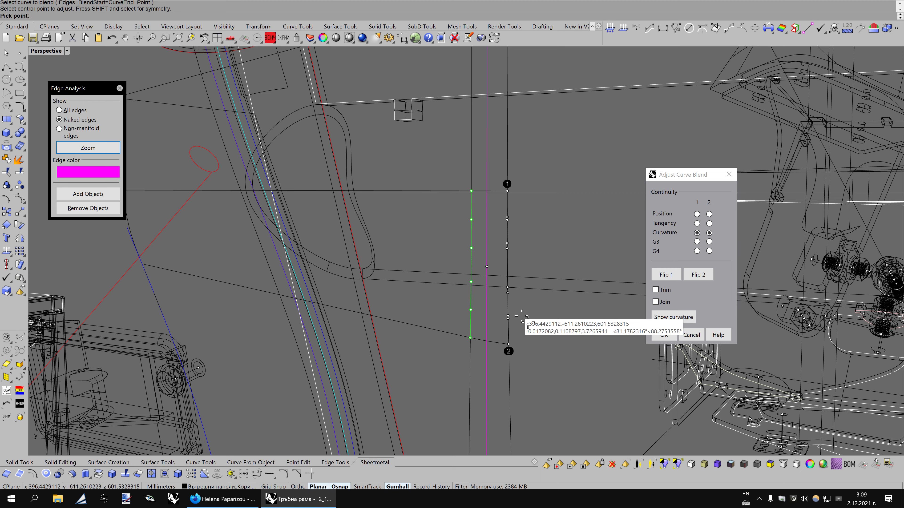
left_click(524, 316)
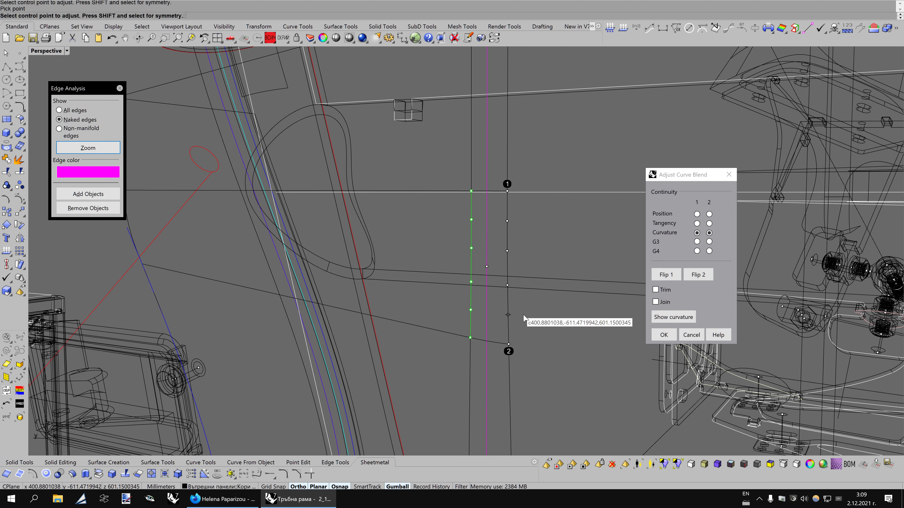
right_click_drag(523, 315, 532, 308)
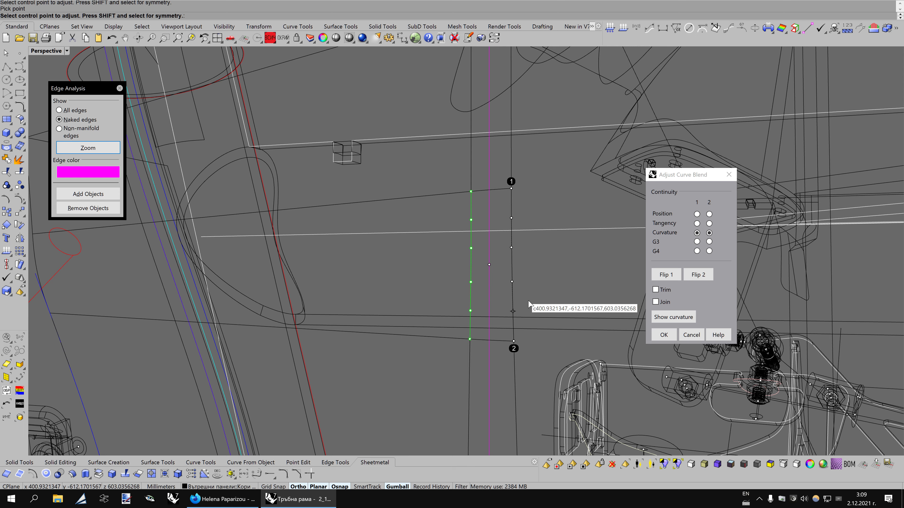
scroll(529, 299, "up", 1)
scroll(526, 292, "up", 1)
scroll(524, 290, "up", 1)
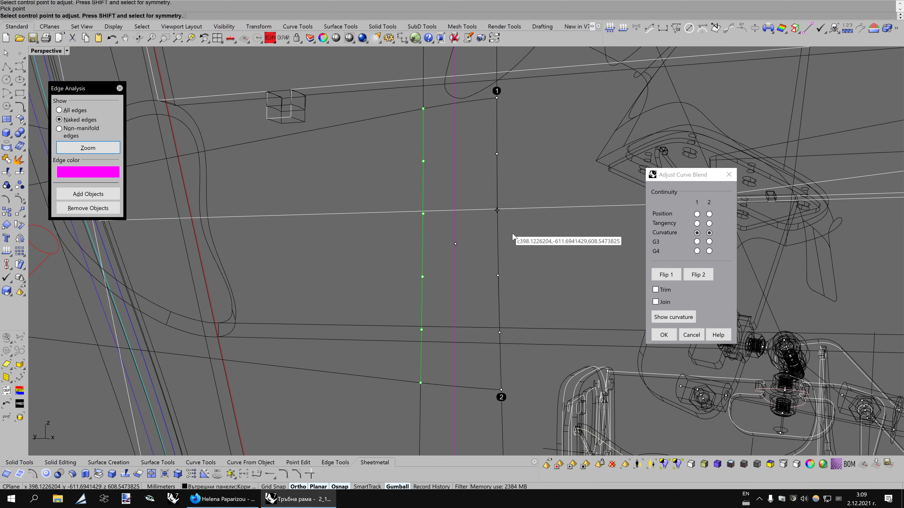
key("Return")
Match the new blend curve's properties to those of the green curve
left_click_drag(515, 262, 490, 276)
left_click(493, 39)
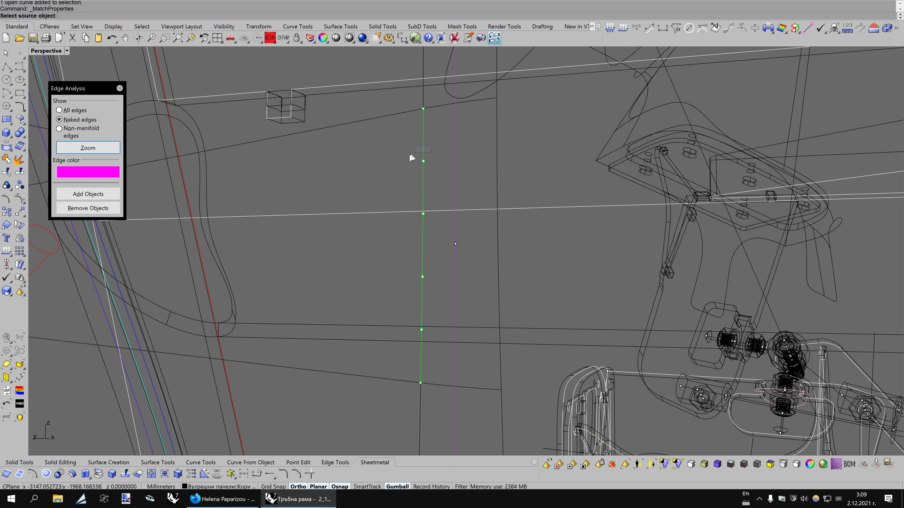
left_click_drag(432, 146, 411, 158)
left_click(425, 196)
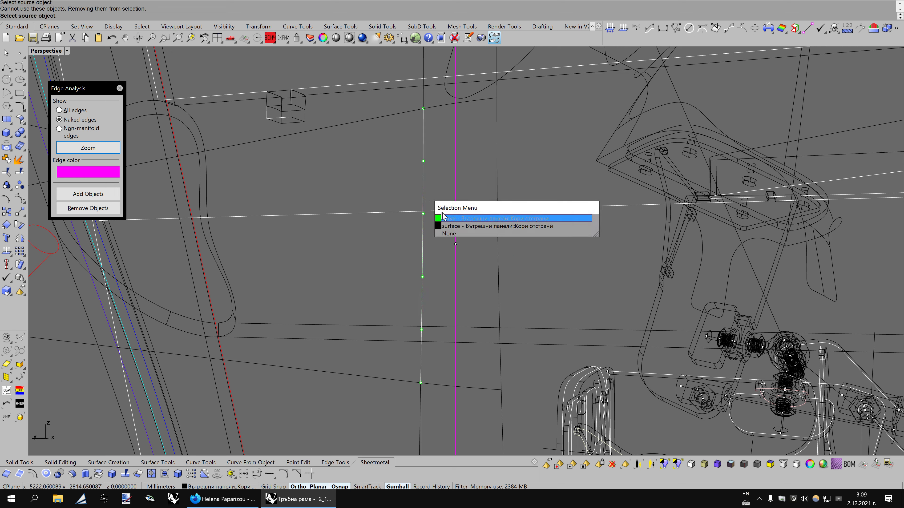
left_click(448, 216)
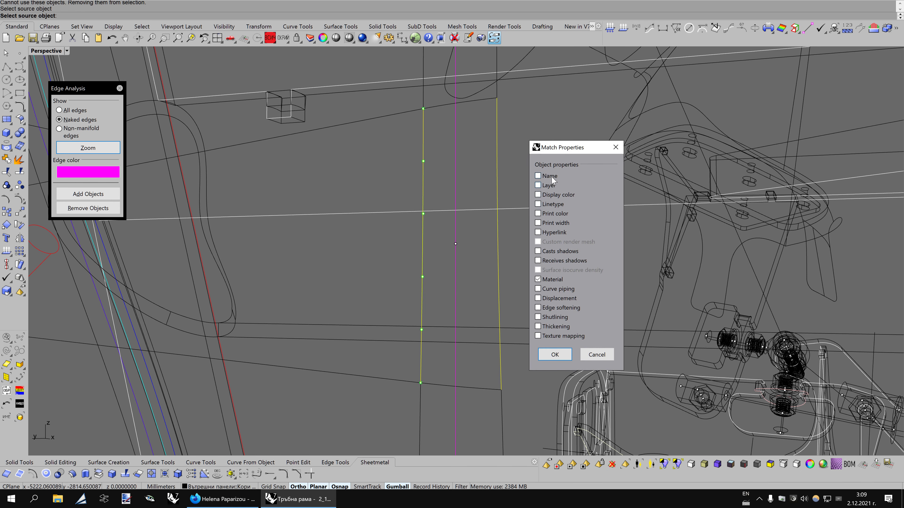
left_click(544, 352)
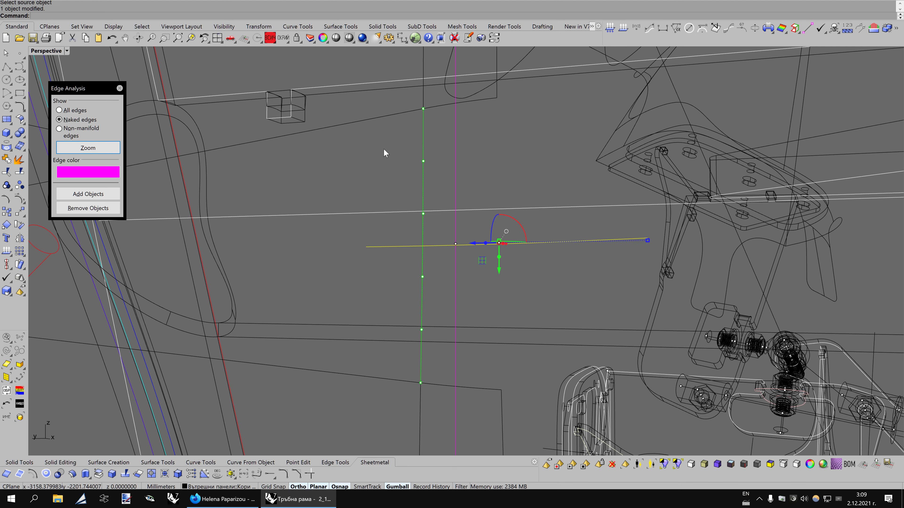
key("Escape")
Return the viewport to shaded display and bring the side panel into view
key("ctrl+alt+w")
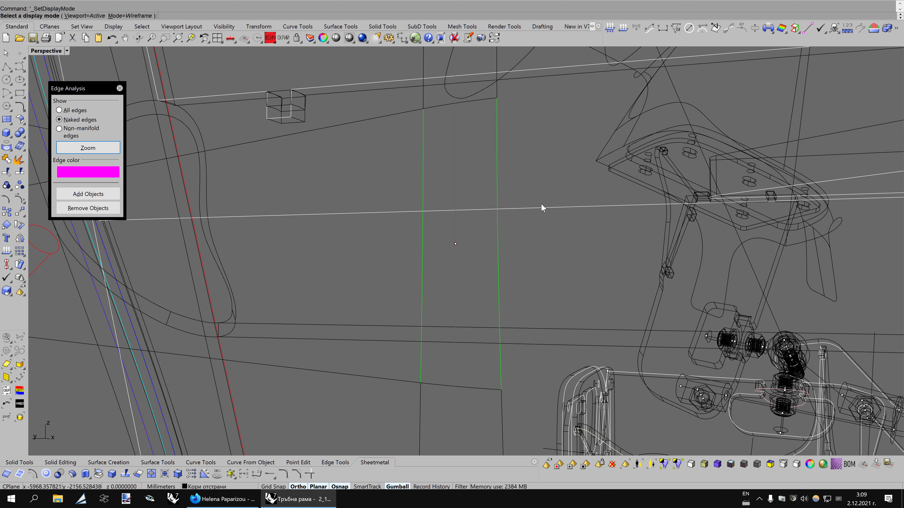
type("BobiX1")
key("Return")
scroll(548, 223, "down", 3)
scroll(540, 201, "down", 2)
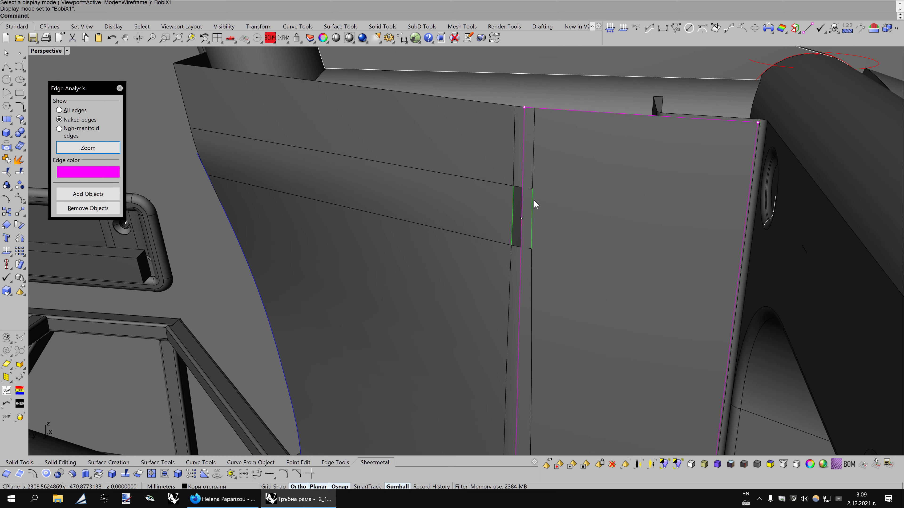
scroll(534, 200, "down", 3)
right_click_drag(565, 228, 581, 240)
scroll(581, 240, "up", 3)
Split the side panel with the strip and curved lower panel, deleting the leftover piece
left_click(583, 221)
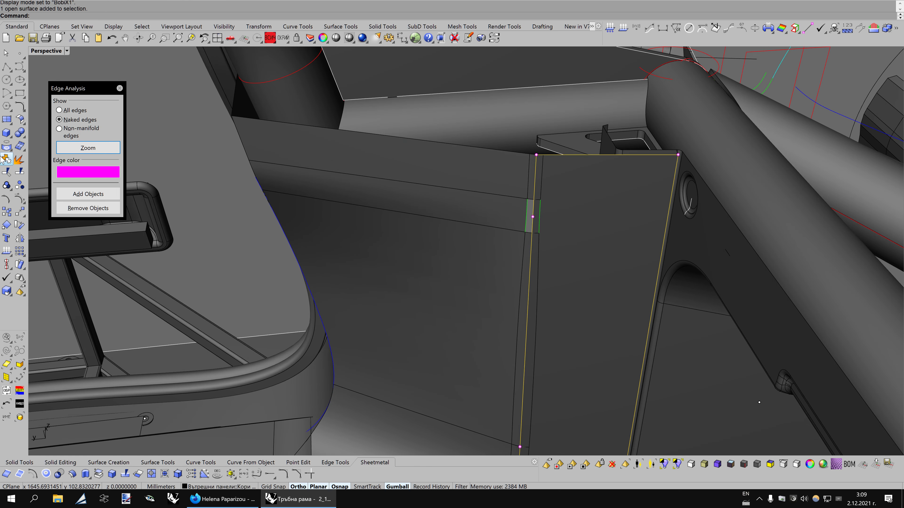
left_click(17, 176)
left_click(541, 189)
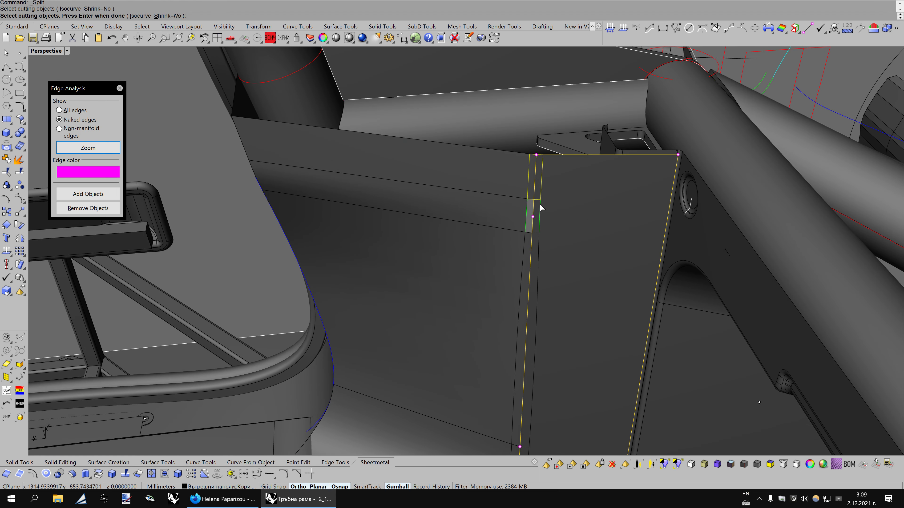
left_click(538, 278)
right_click_drag(543, 294, 560, 297)
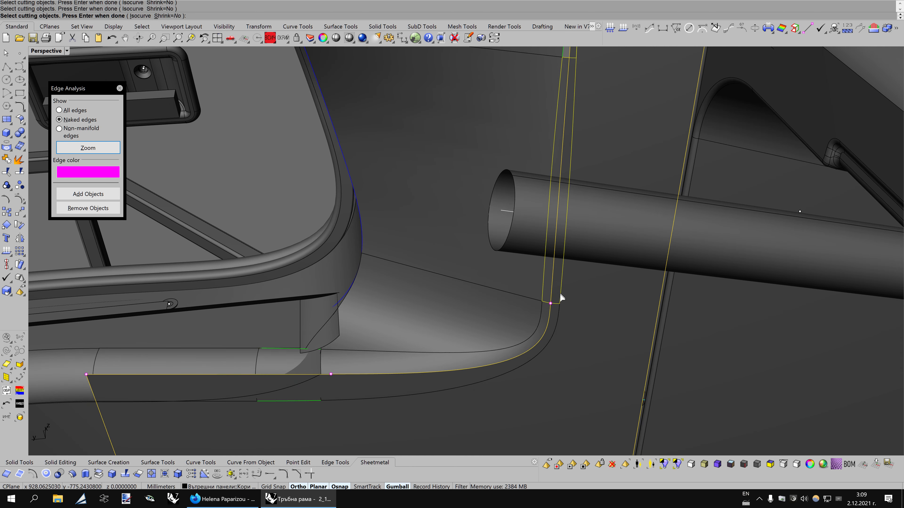
left_click(556, 321)
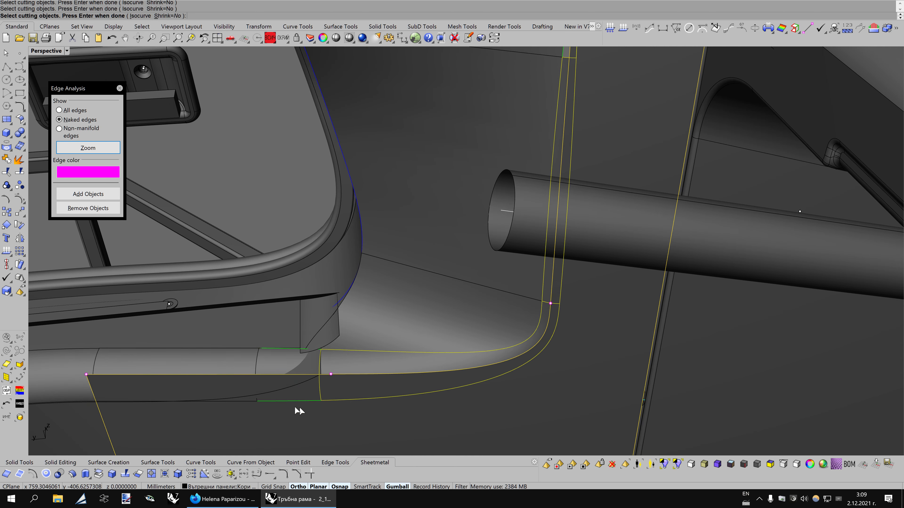
left_click(242, 404)
key("Return")
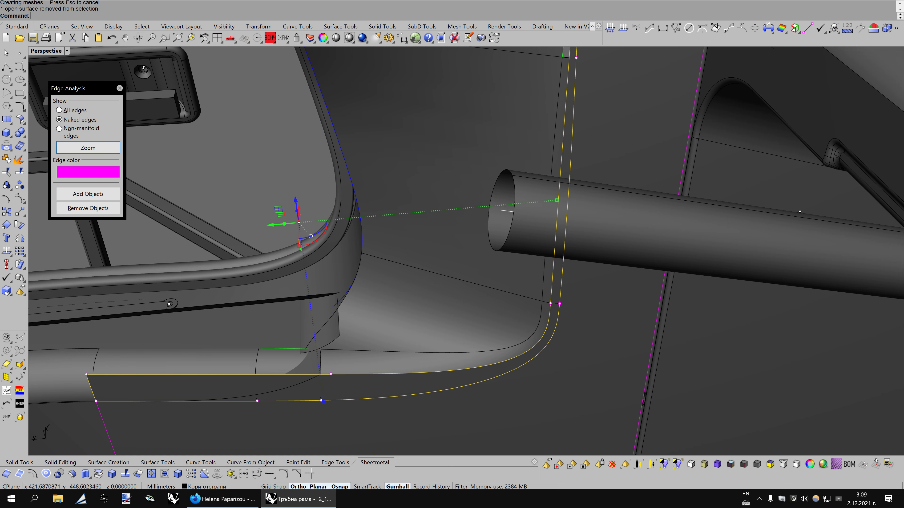
key("Delete")
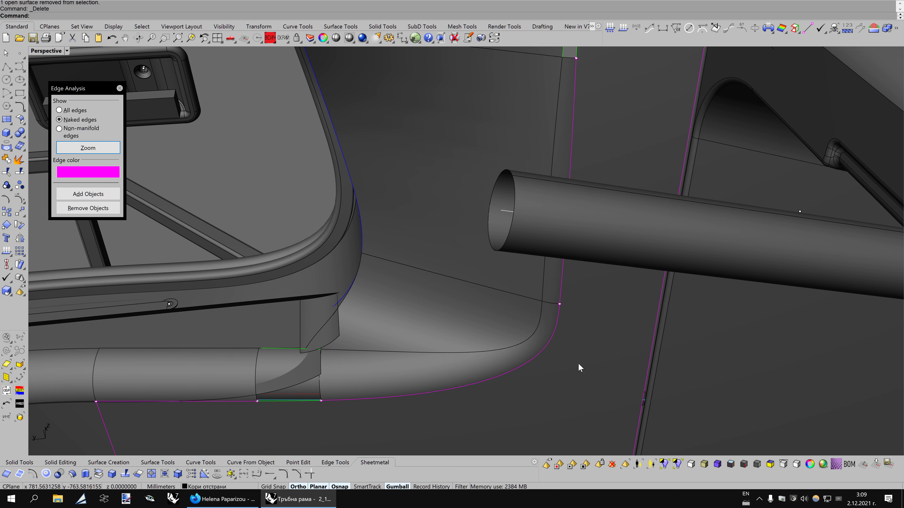
key("F12")
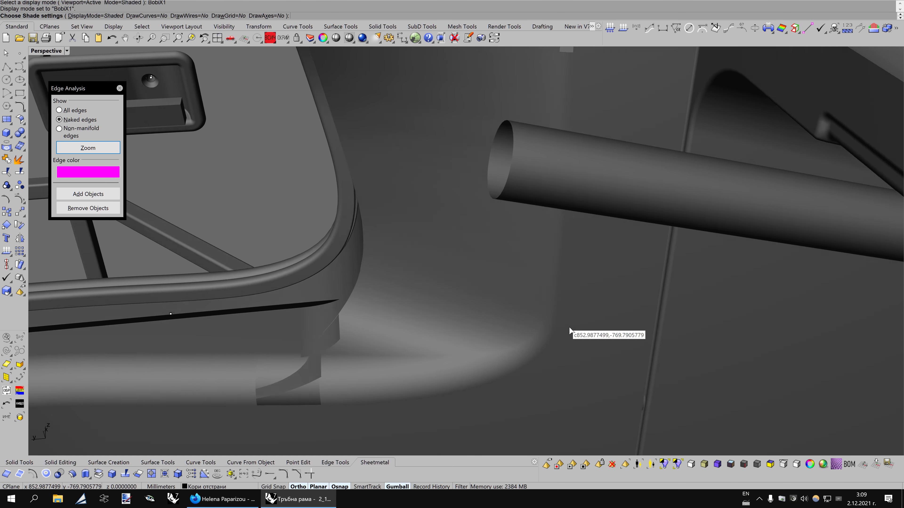
Exit the shaded preview and zoom in on the narrow gap beside the side panel
right_click_drag(569, 347, 570, 331)
scroll(569, 331, "down", 5)
scroll(570, 331, "down", 5)
scroll(569, 331, "up", 2)
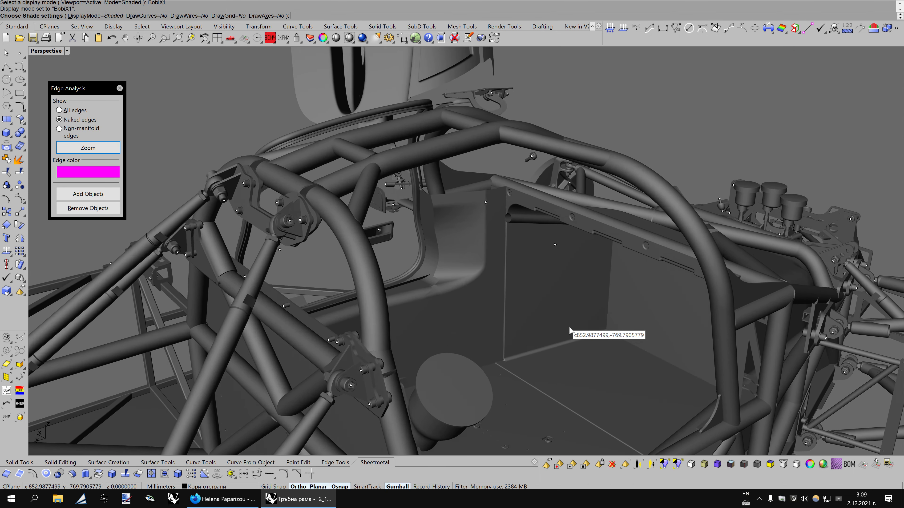
scroll(570, 331, "up", 3)
scroll(570, 331, "up", 2)
scroll(569, 331, "up", 2)
scroll(569, 331, "up", 2)
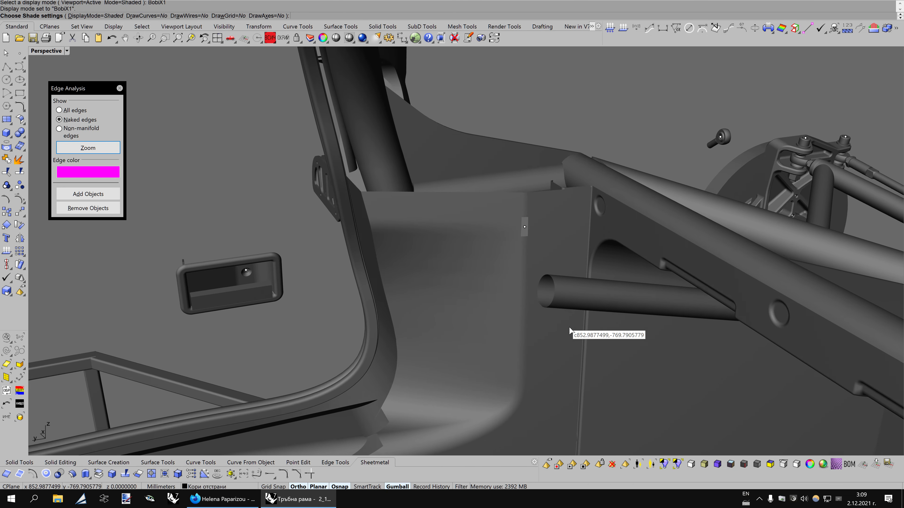
scroll(569, 332, "up", 2)
right_click_drag(569, 331, 509, 260)
key("Escape")
scroll(510, 261, "up", 2)
scroll(487, 247, "up", 3)
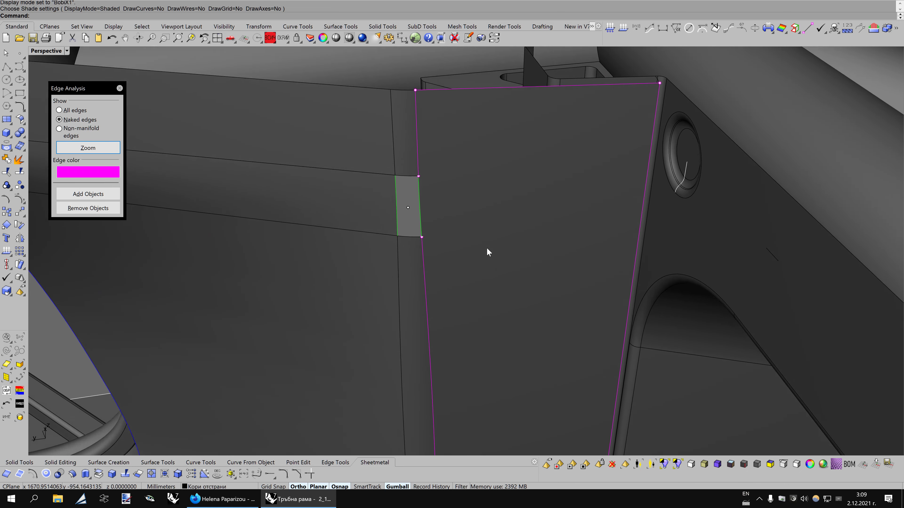
scroll(487, 247, "up", 2)
scroll(487, 248, "up", 2)
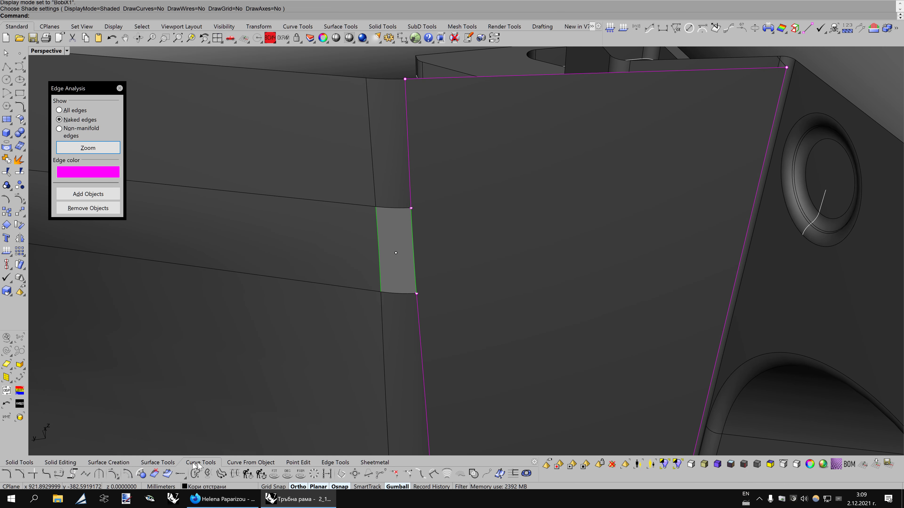
Start a Sweep2 using the gap's left curve and right panel edge as rails
left_click(146, 463)
left_click(109, 463)
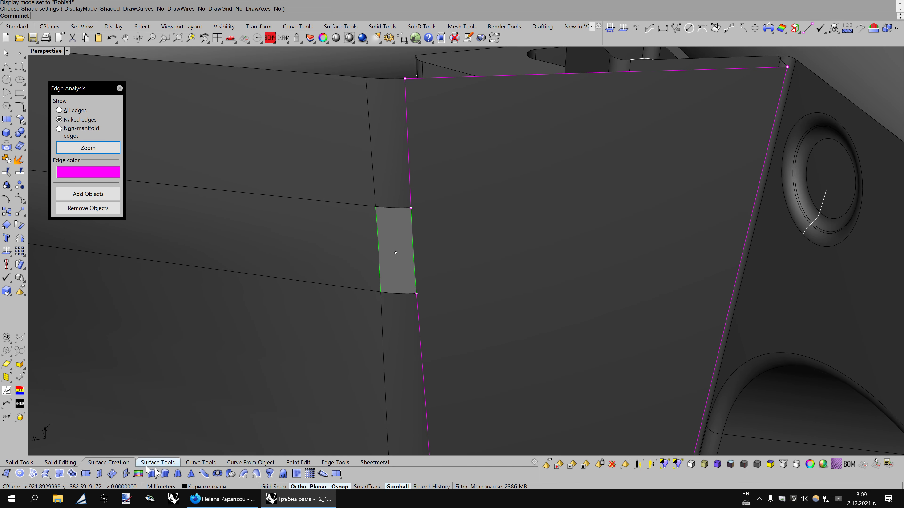
left_click(256, 473)
right_click_drag(400, 298, 370, 287)
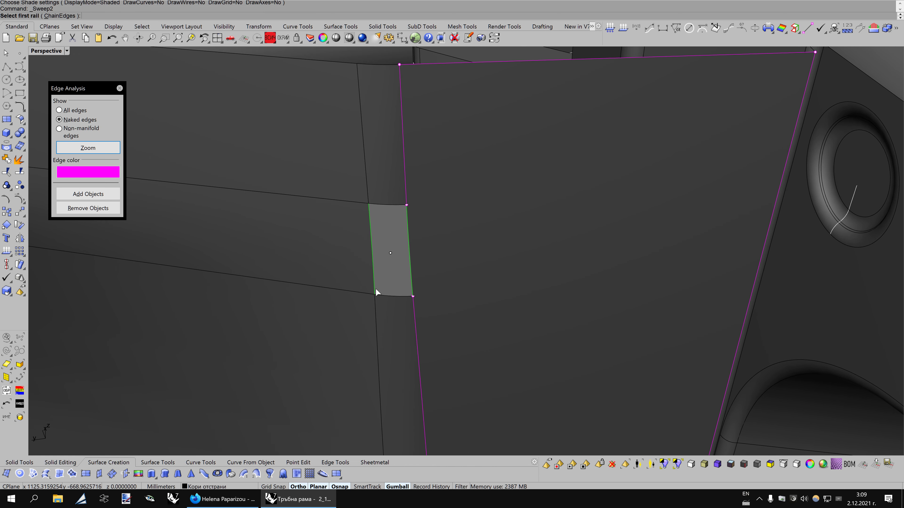
left_click(376, 289)
left_click(395, 310)
left_click(410, 288)
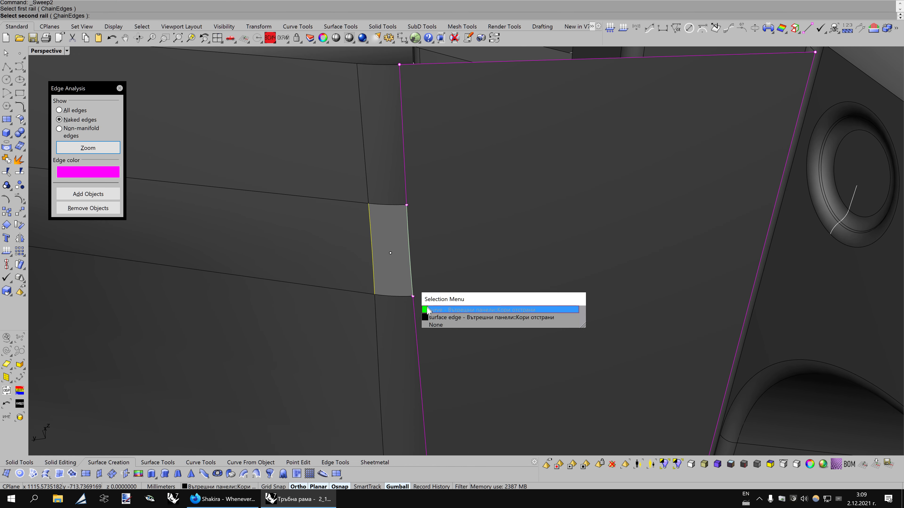
left_click(430, 318)
Use the gap's bottom and top edges as shapes and build the sweep refit to 0.01
left_click(403, 297)
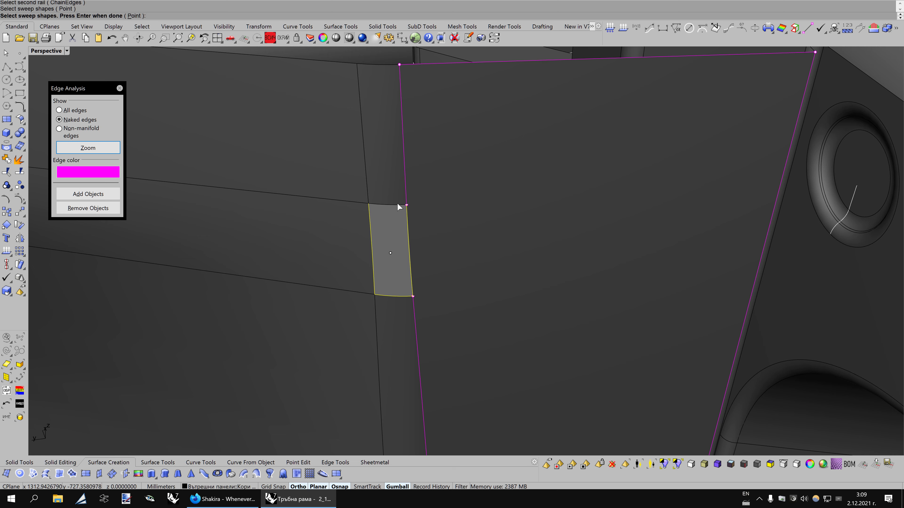
left_click(398, 206)
key("Return")
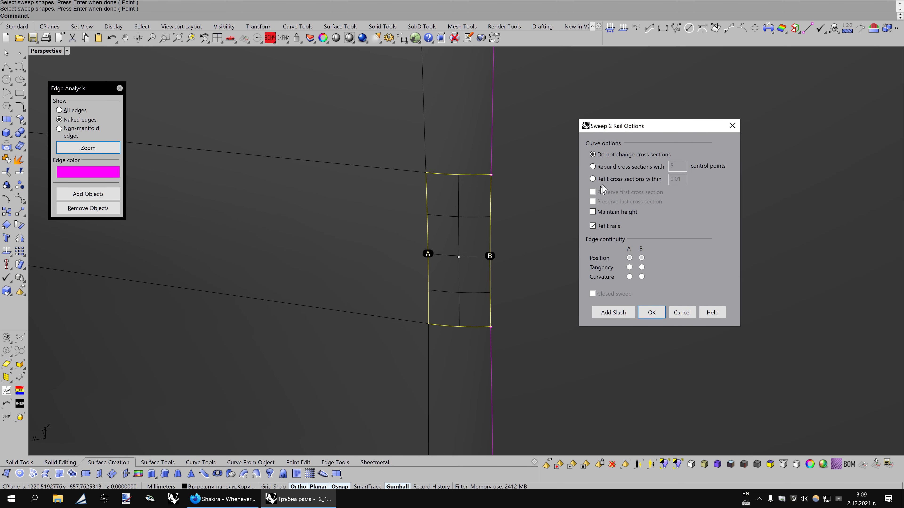
left_click(611, 180)
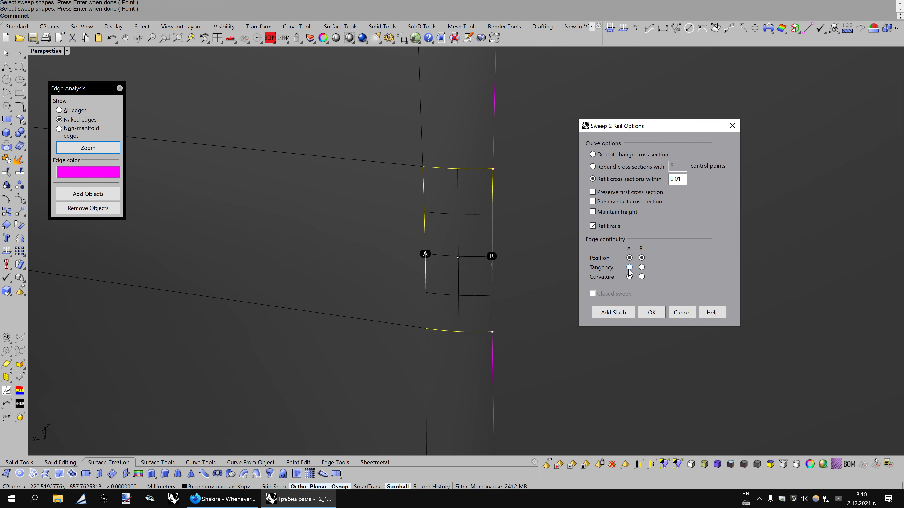
left_click(651, 313)
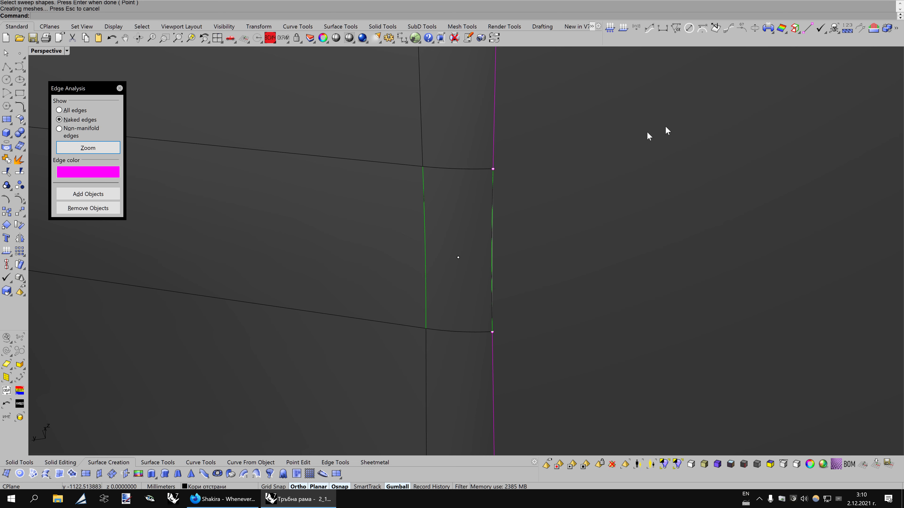
left_click(874, 28)
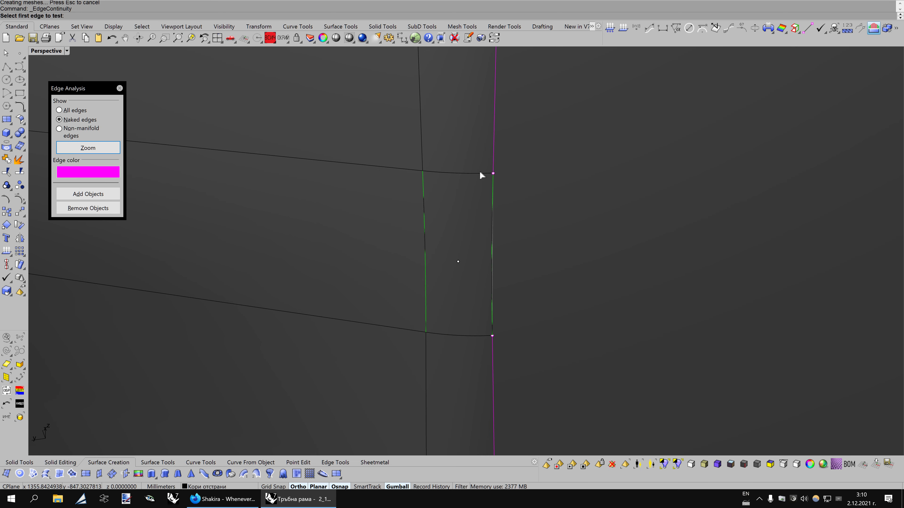
Check the patch's top and bottom edge continuity in distance and tangency modes
left_click(467, 177)
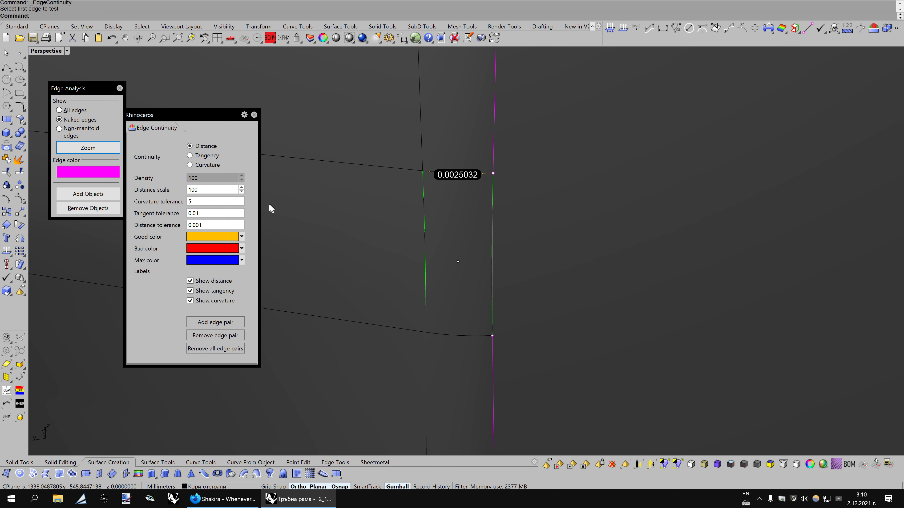
key("Return")
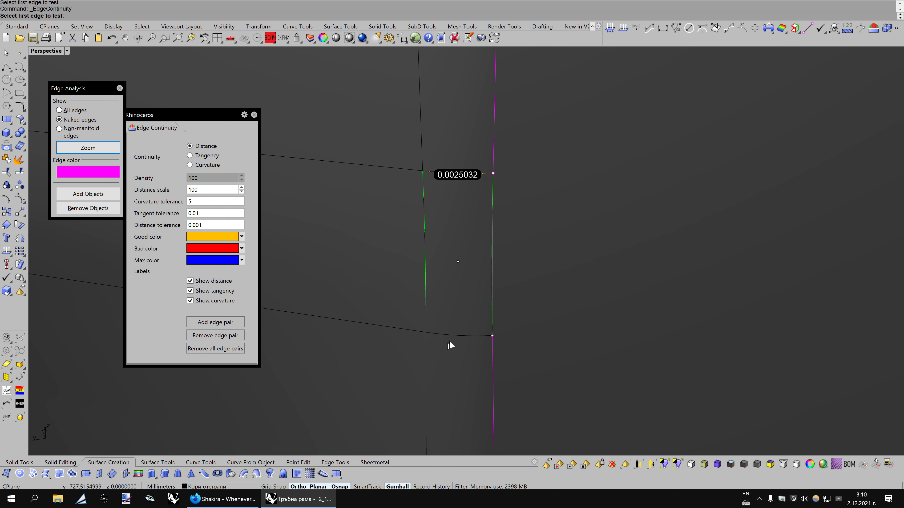
left_click(456, 335)
left_click(483, 374)
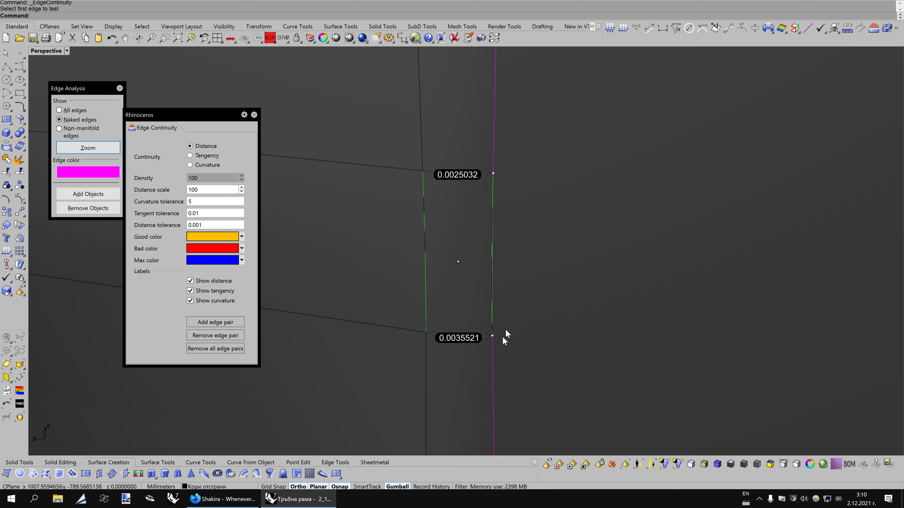
left_click(190, 155)
mouse_move(338, 202)
right_mouse_down()
mouse_move(544, 269)
mouse_move(463, 228)
right_mouse_up()
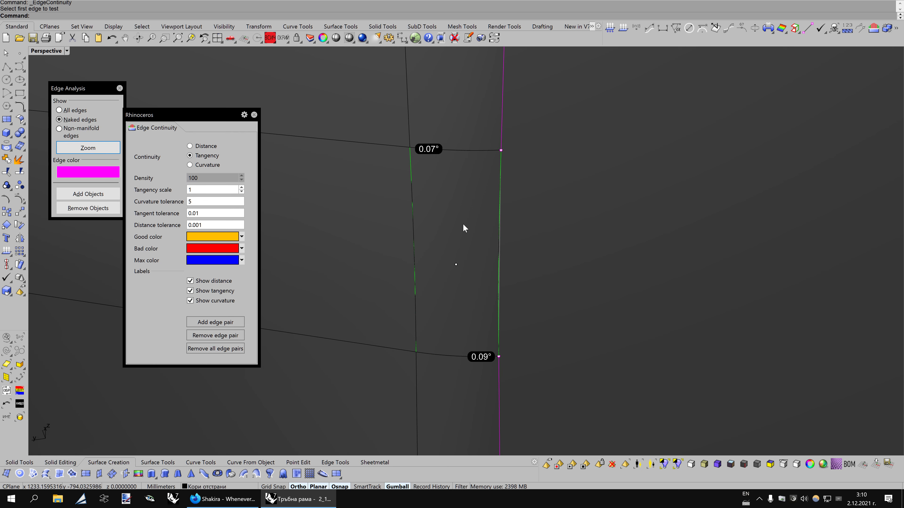
left_click(464, 228)
key("F10")
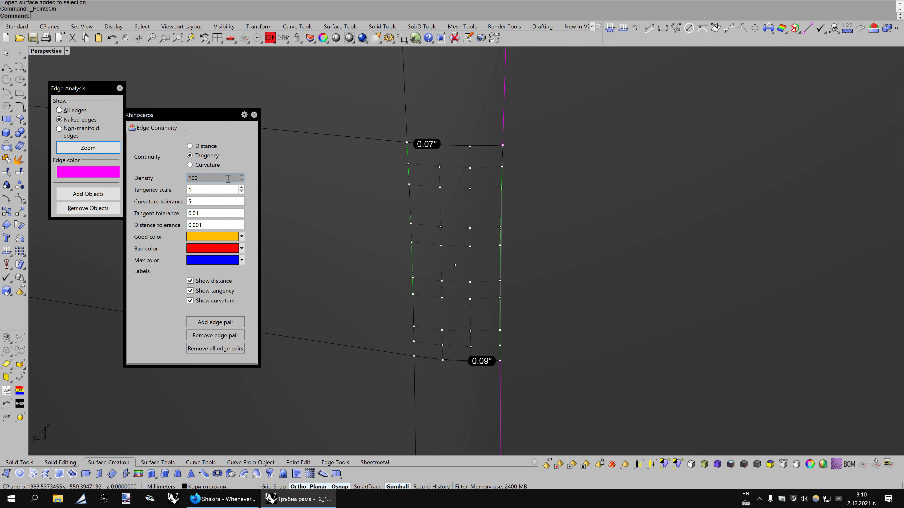
left_click(190, 146)
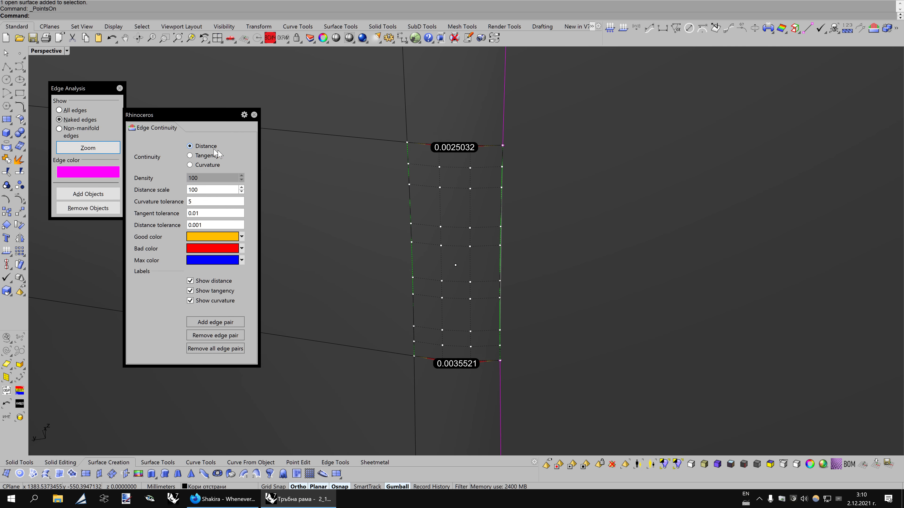
Match the patch's top and bottom edges to their neighbours with tangency
left_click(157, 462)
left_click(168, 475)
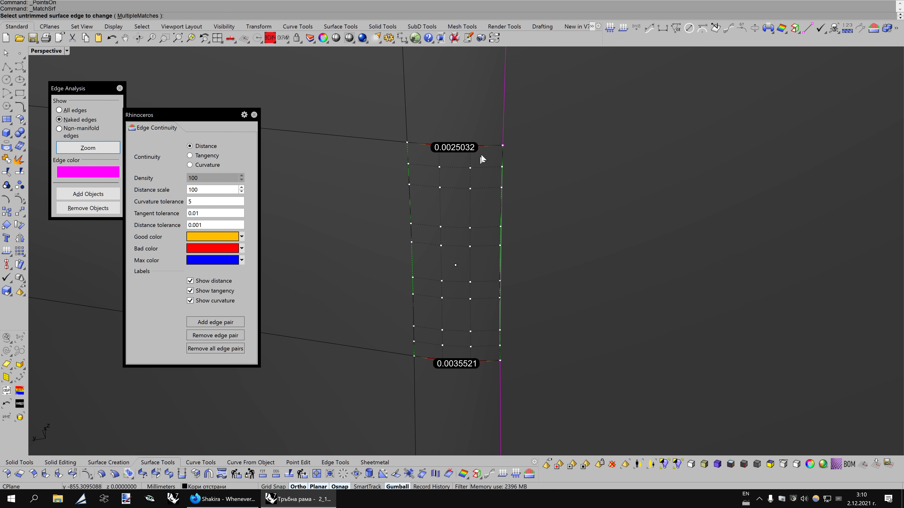
left_click(484, 146)
left_click(484, 146)
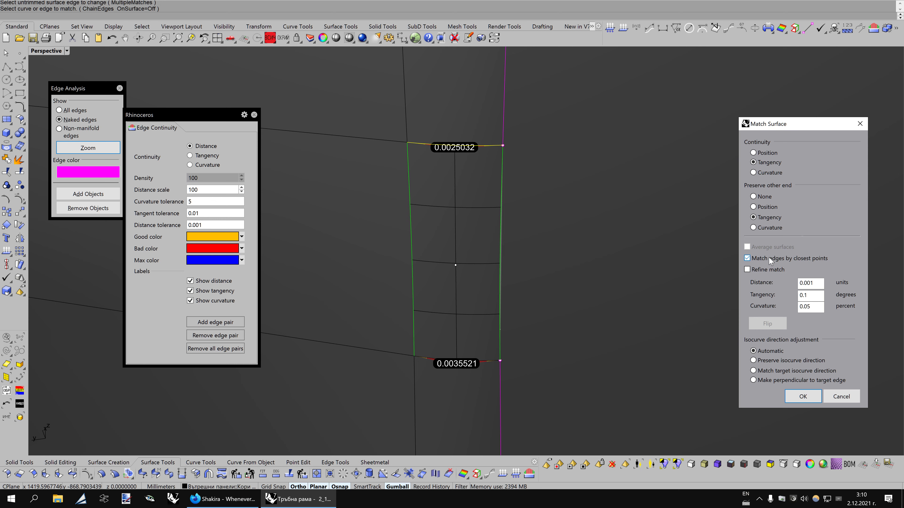
left_click(803, 396)
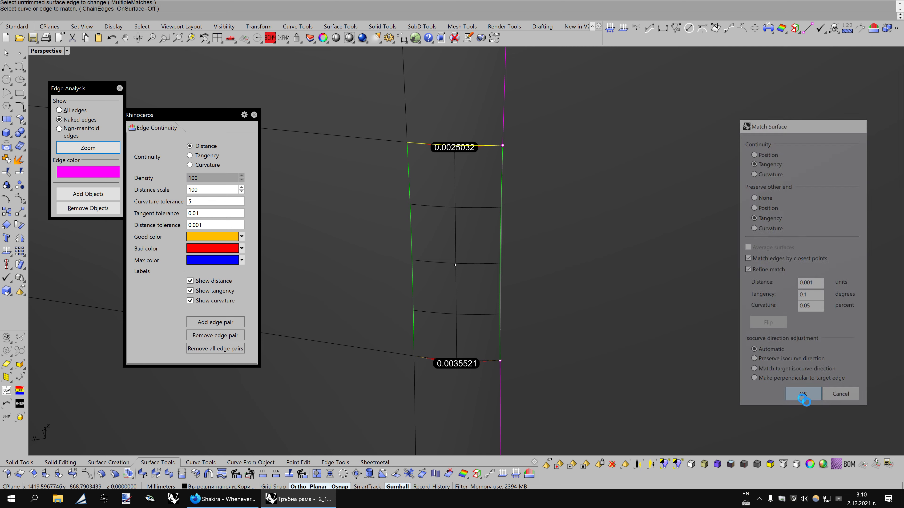
key("Return")
left_click(484, 360)
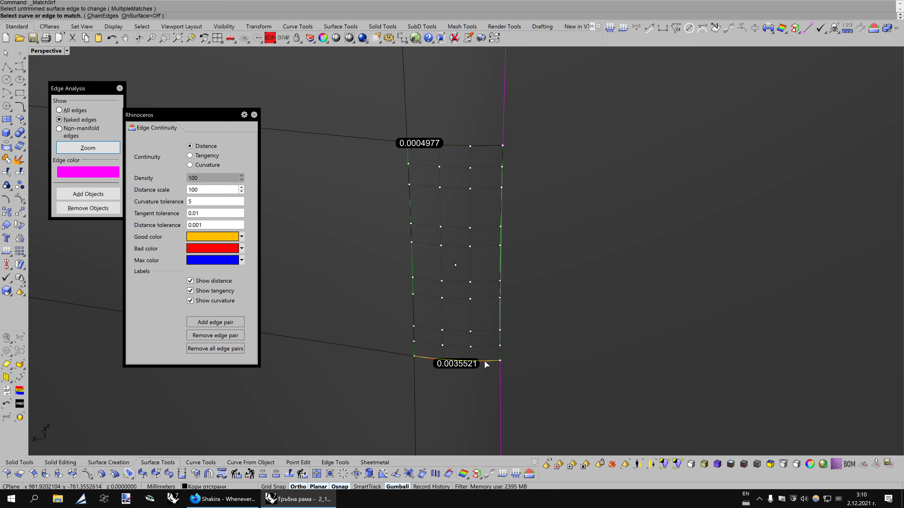
left_click(788, 395)
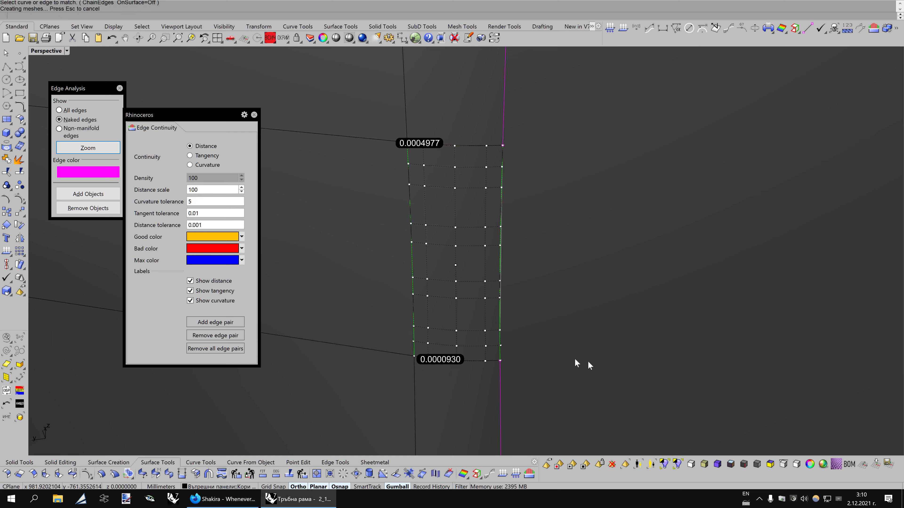
Switch the check to tangency and match the patch's left edge to its panel edge
left_click(190, 156)
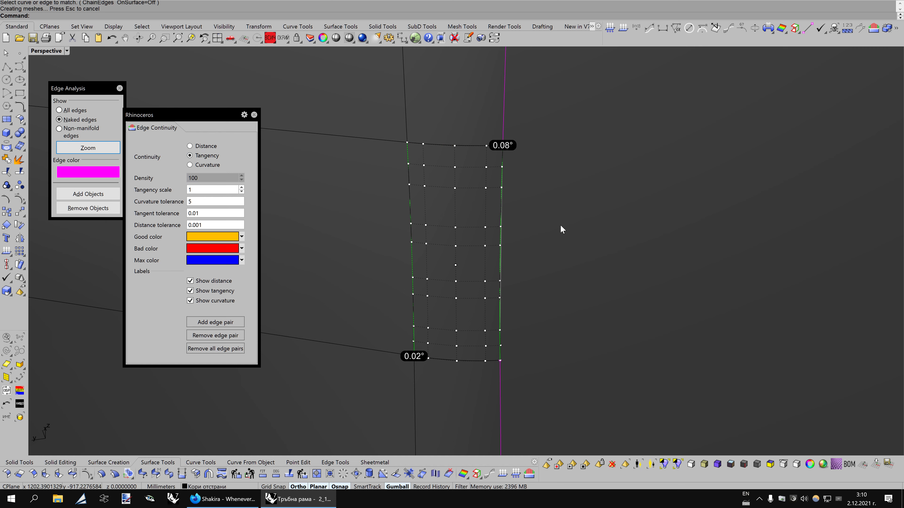
scroll(561, 228, "up", 3)
scroll(561, 225, "down", 1)
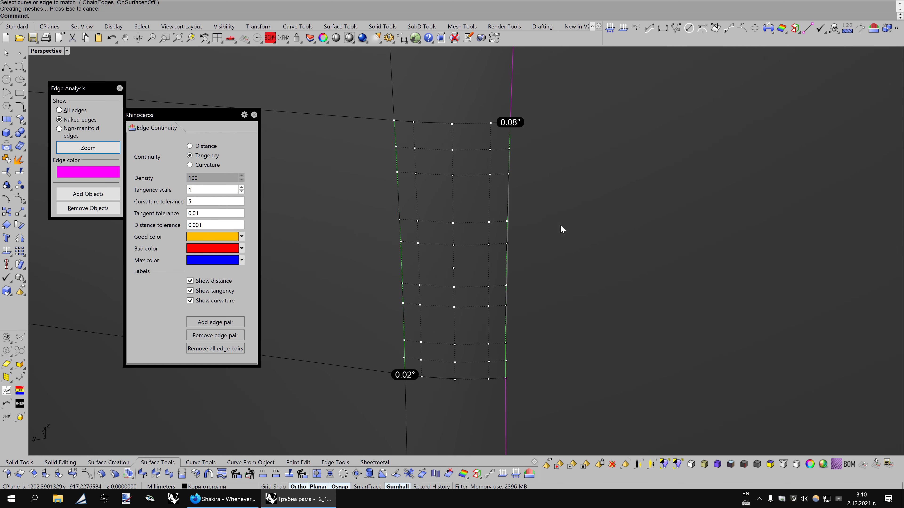
left_click(166, 474)
left_click(398, 164)
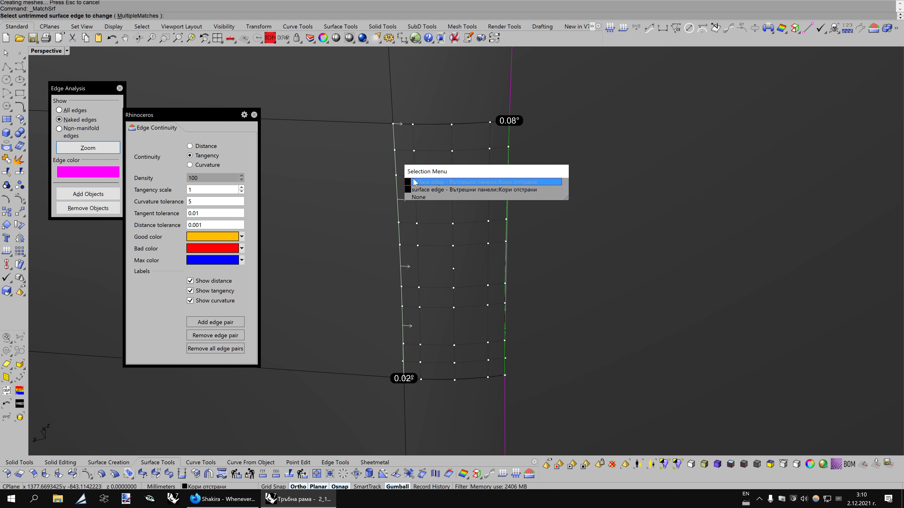
left_click(413, 178)
left_click(396, 165)
left_click(419, 192)
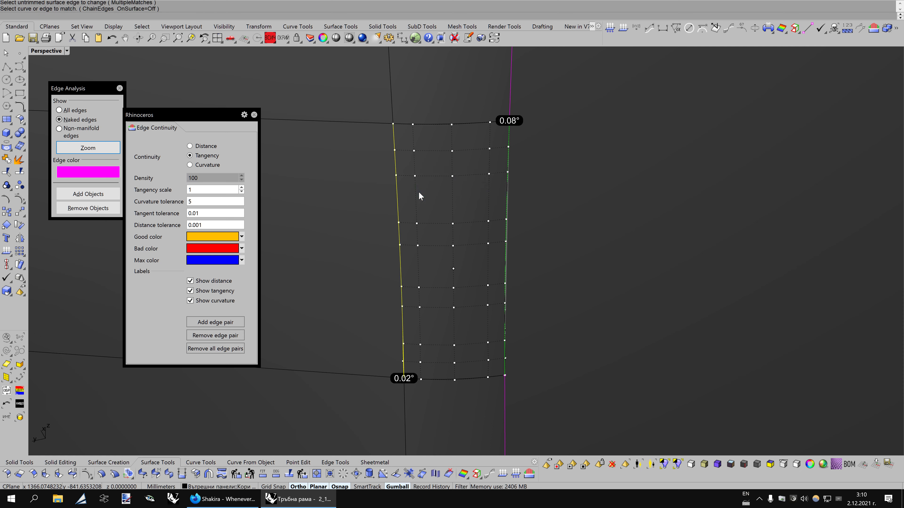
left_click(788, 398)
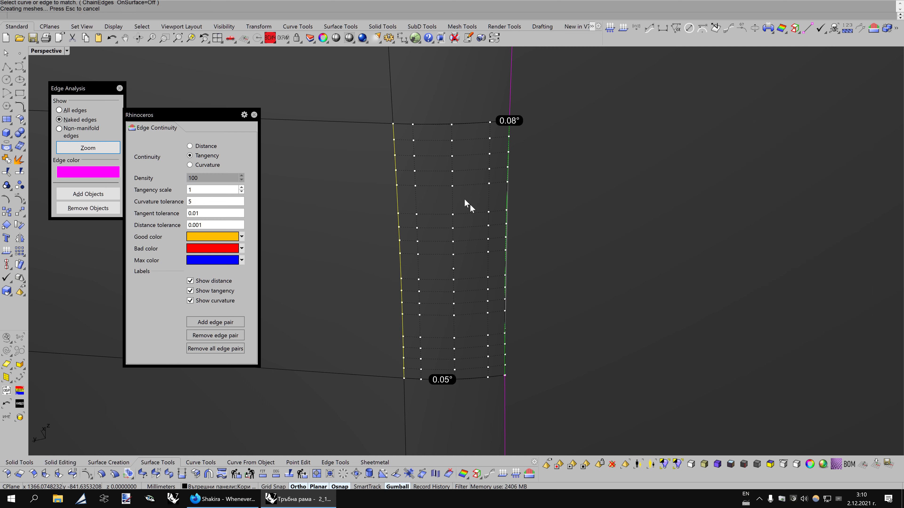
Match the patch's right edge to its panel edge, then check distance again
right_click(498, 178)
left_click(507, 162)
left_click(509, 163)
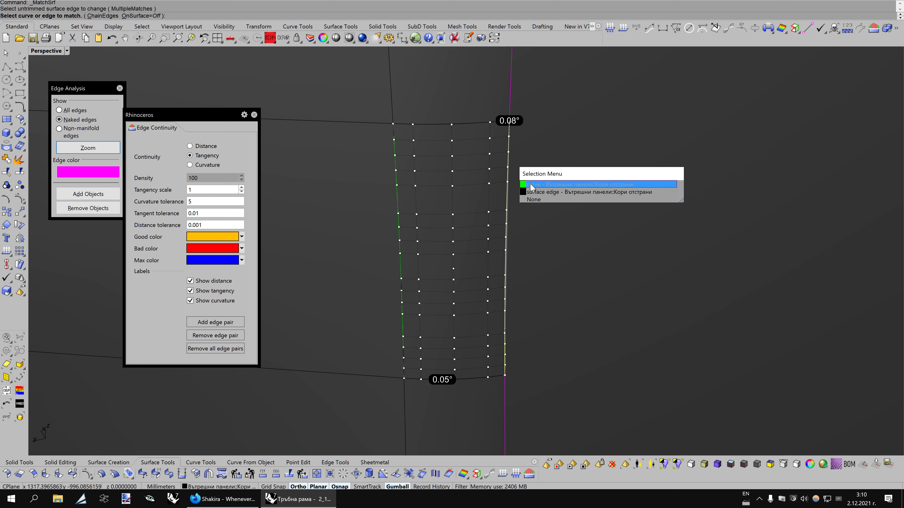
left_click(531, 192)
left_click(788, 390)
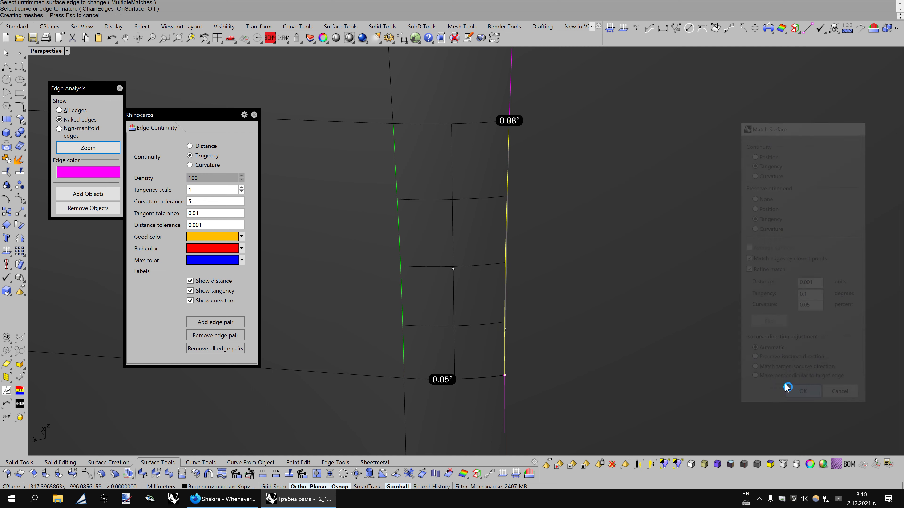
left_click(205, 147)
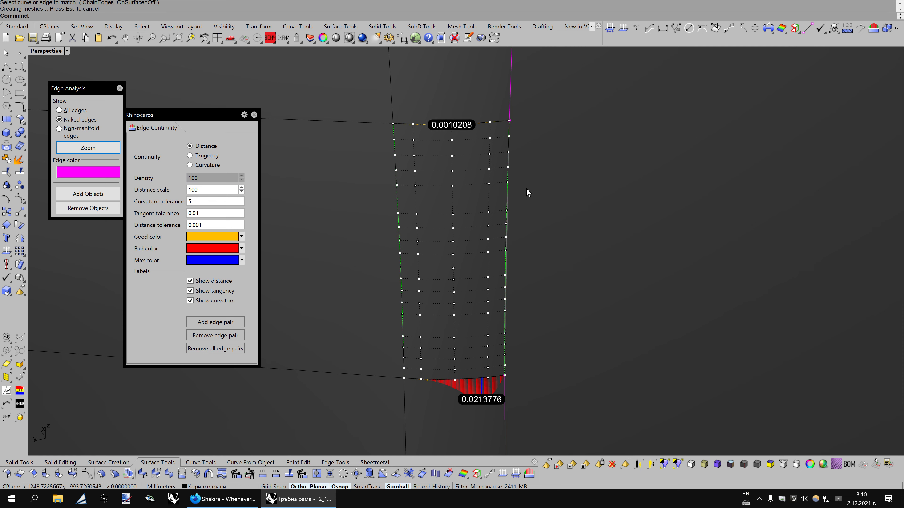
Rematch the bottom and top edges to 0.0000954 and 0.000065 deviation and hide points
left_click(159, 475)
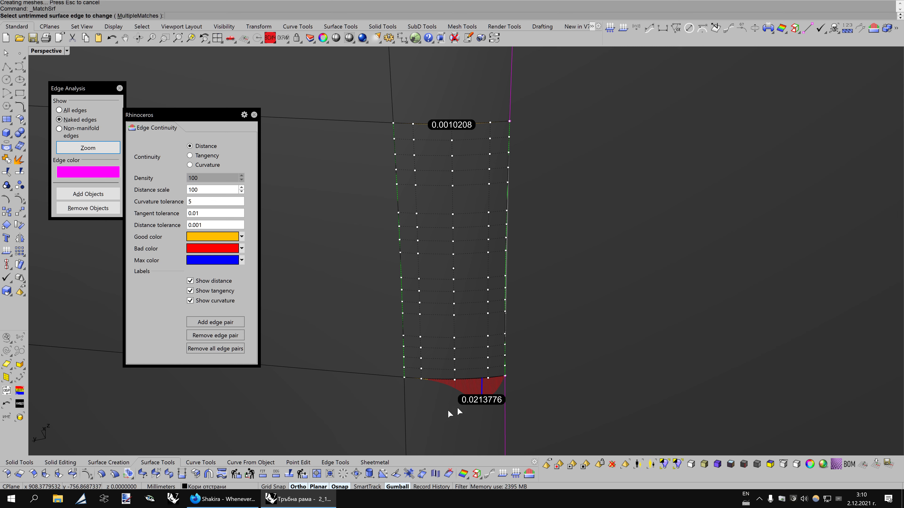
left_click(481, 379)
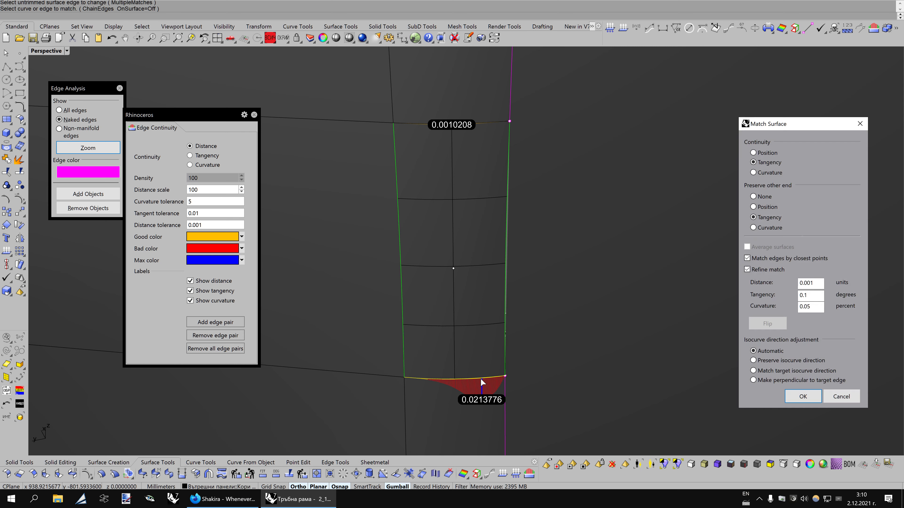
left_click(802, 402)
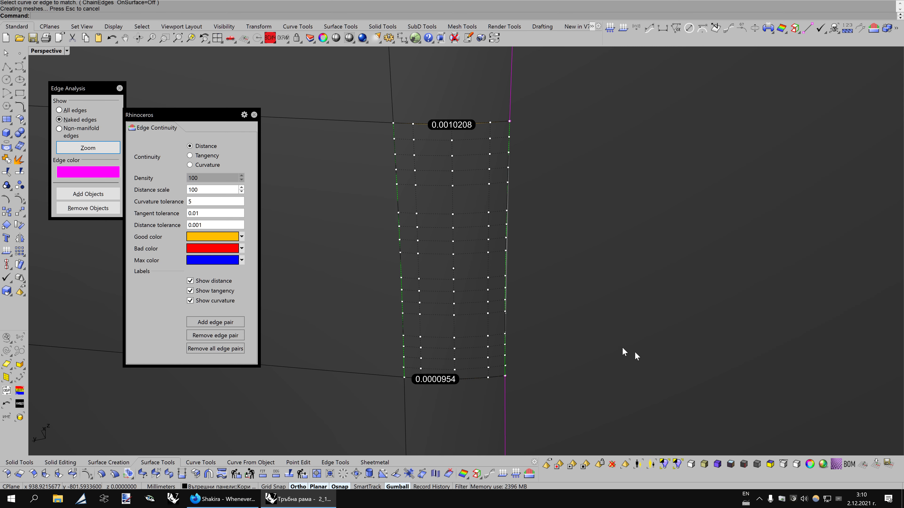
key("Return")
left_click(481, 126)
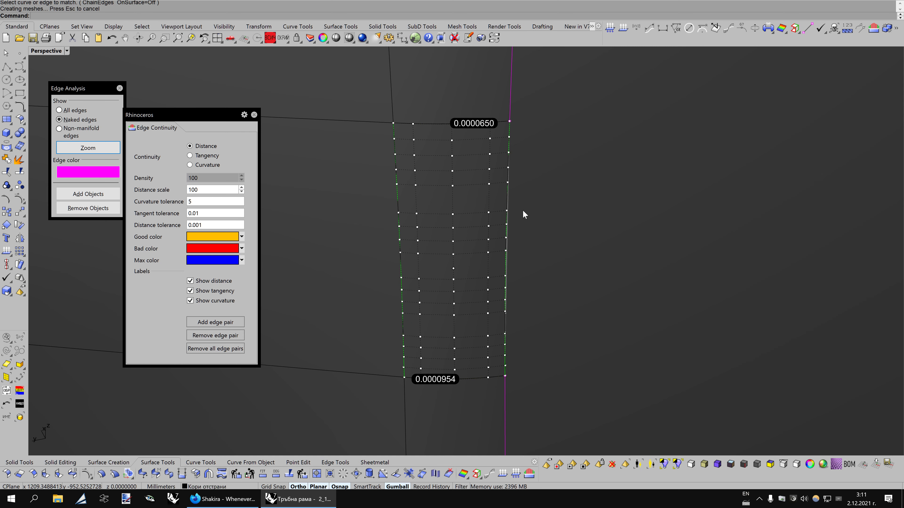
left_click(253, 115)
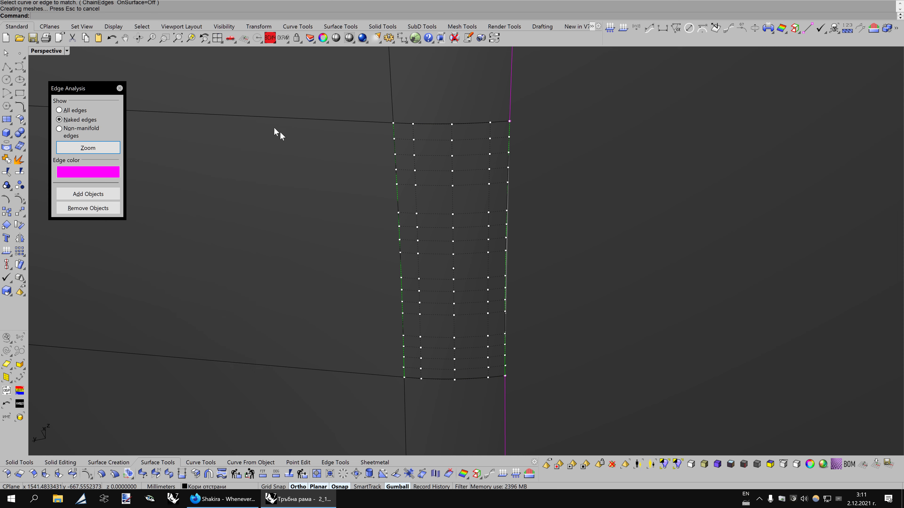
key("Left")
key("Left")
key("Left")
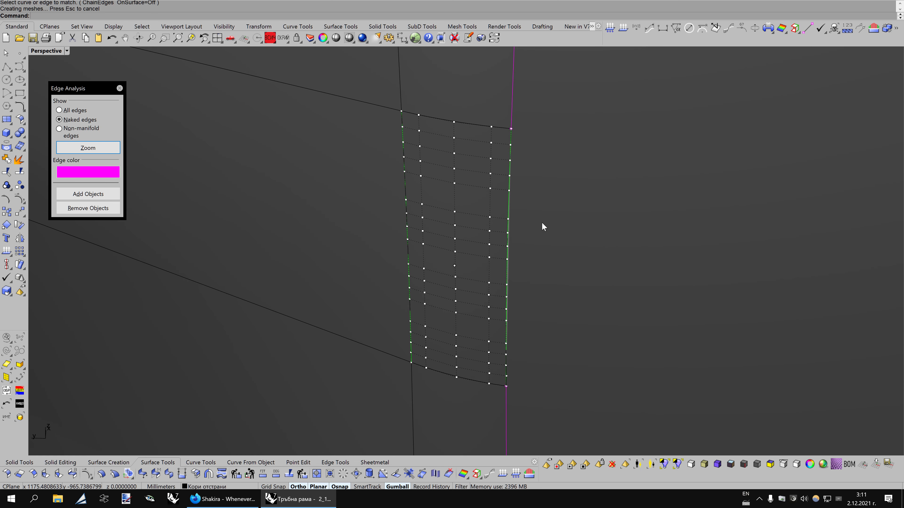
key("Escape")
Measure the roughly 0.012 gaps on both strip edges and match the left edge
left_click(873, 29)
left_click(502, 254)
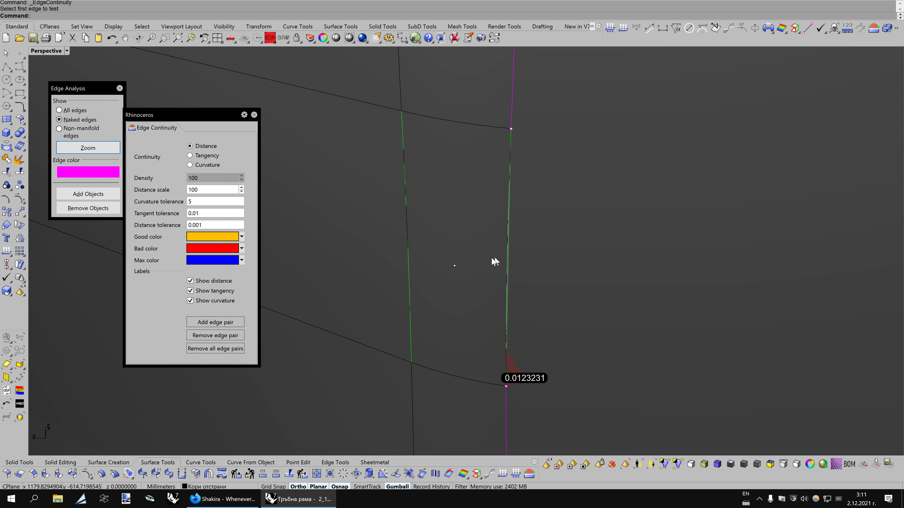
left_click(406, 245)
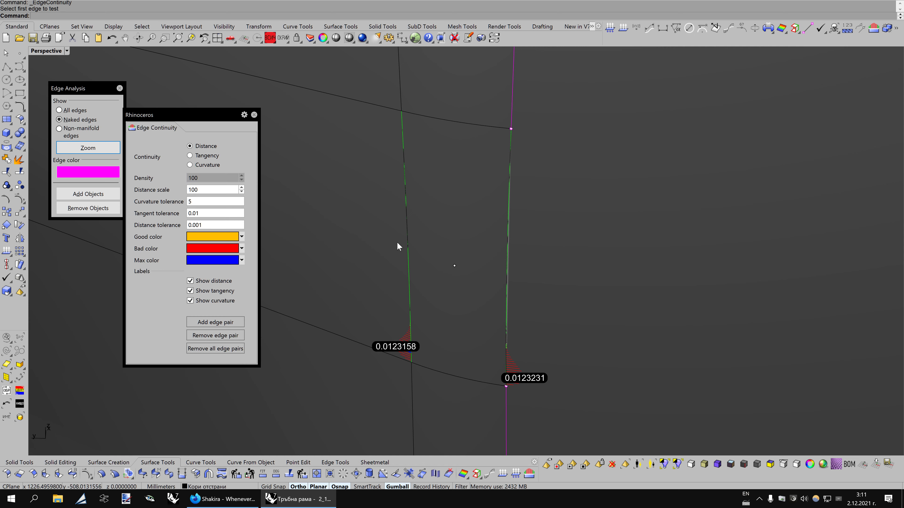
left_click(162, 475)
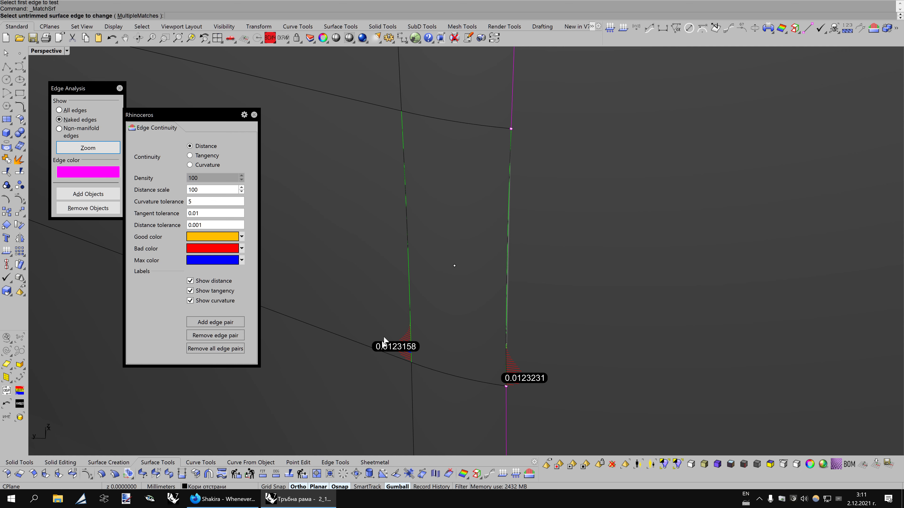
left_click(409, 308)
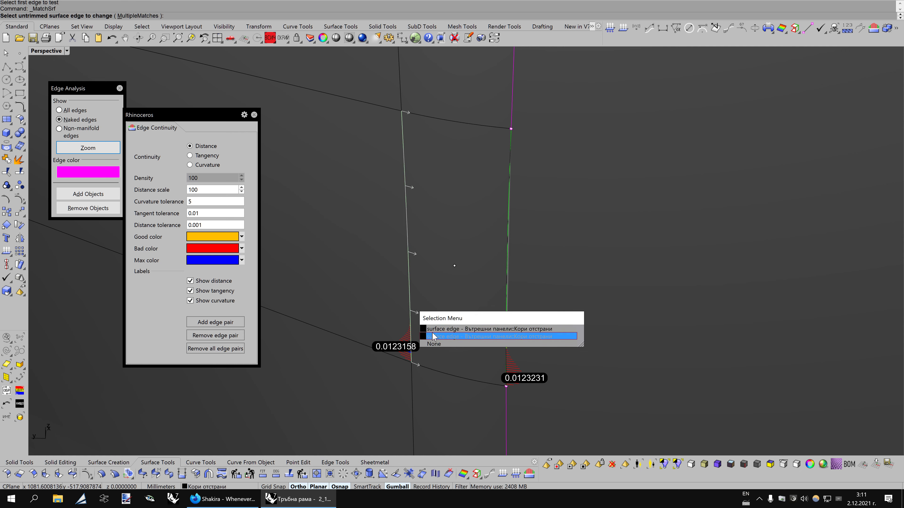
key("Return")
left_click(410, 316)
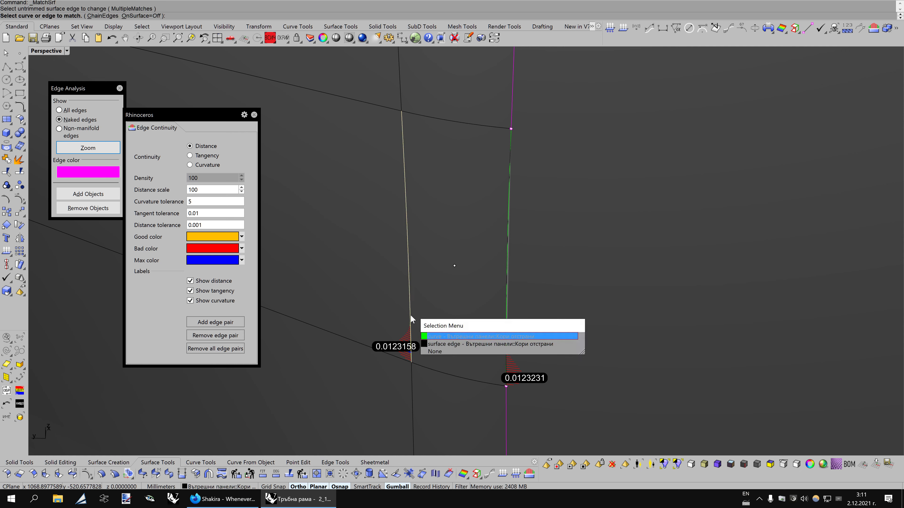
left_click(427, 345)
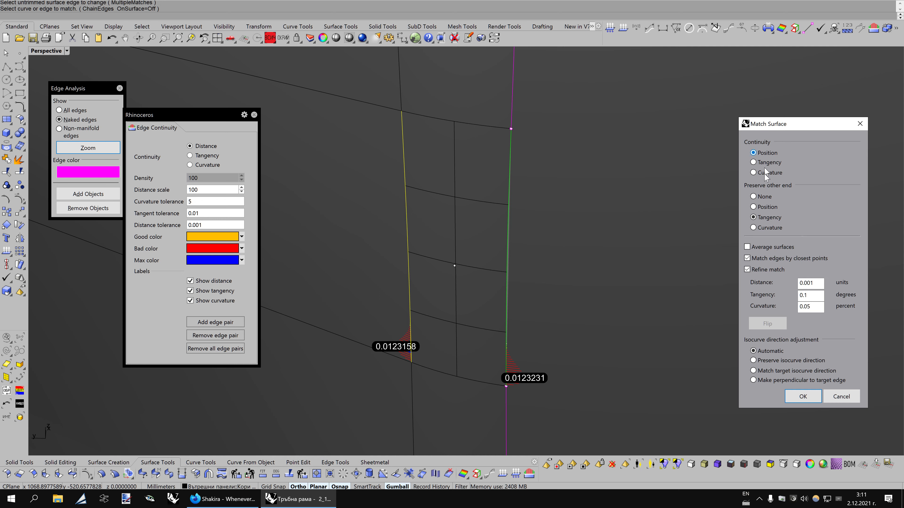
left_click(803, 396)
Match the strip's right edge to its neighbour, reaching 0.0000003 and 0.0000002 deviation
right_click(509, 333)
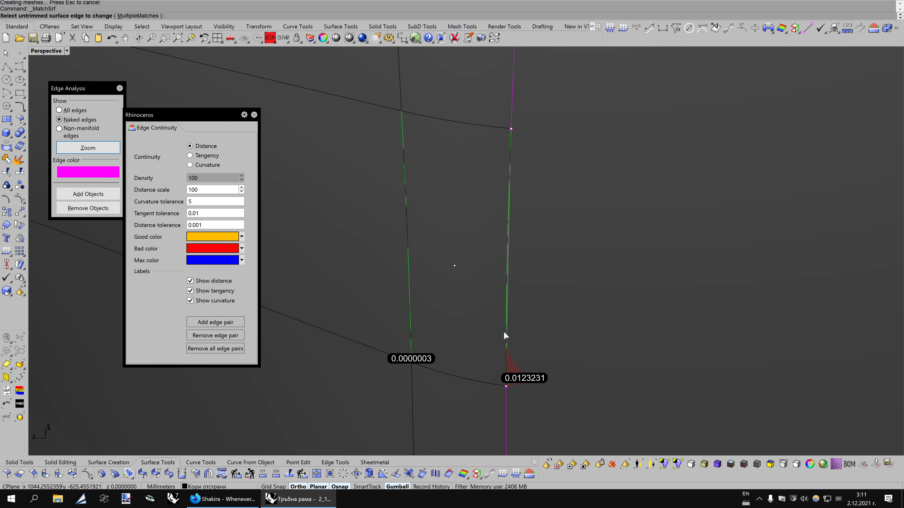
left_click(504, 329)
left_click(507, 332)
left_click(539, 358)
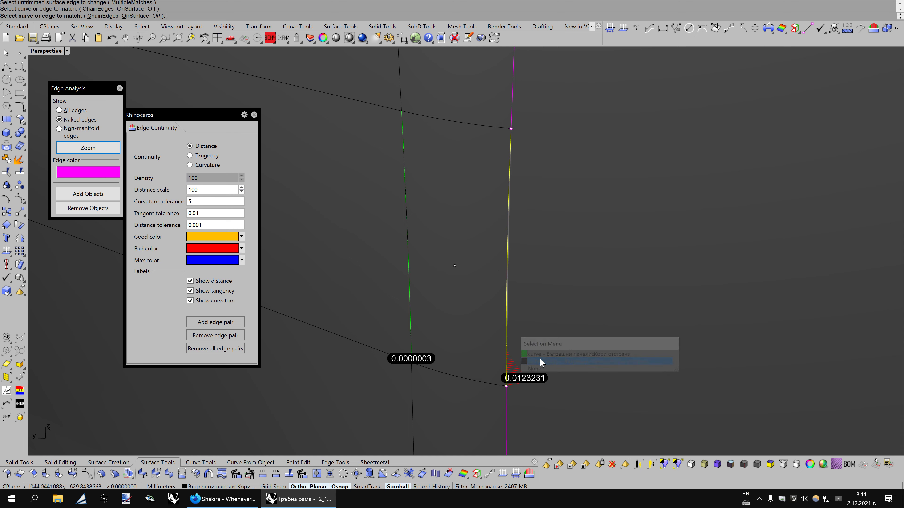
left_click(802, 398)
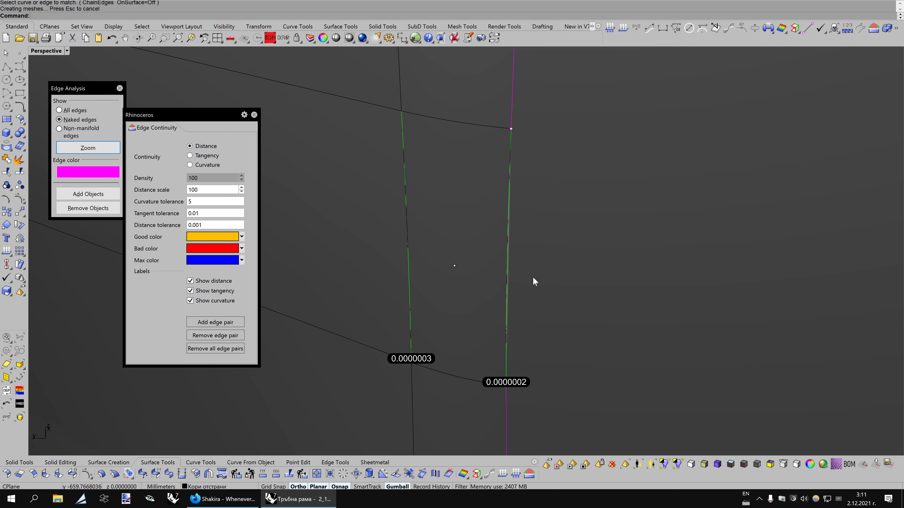
scroll(532, 275, "down", 2)
left_click(253, 115)
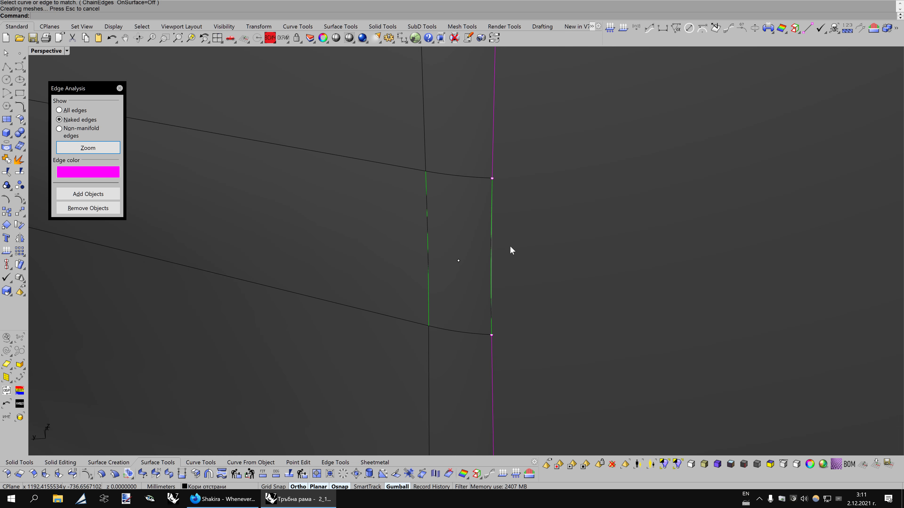
scroll(510, 246, "down", 3)
scroll(512, 236, "down", 2)
scroll(512, 236, "down", 2)
left_click(119, 88)
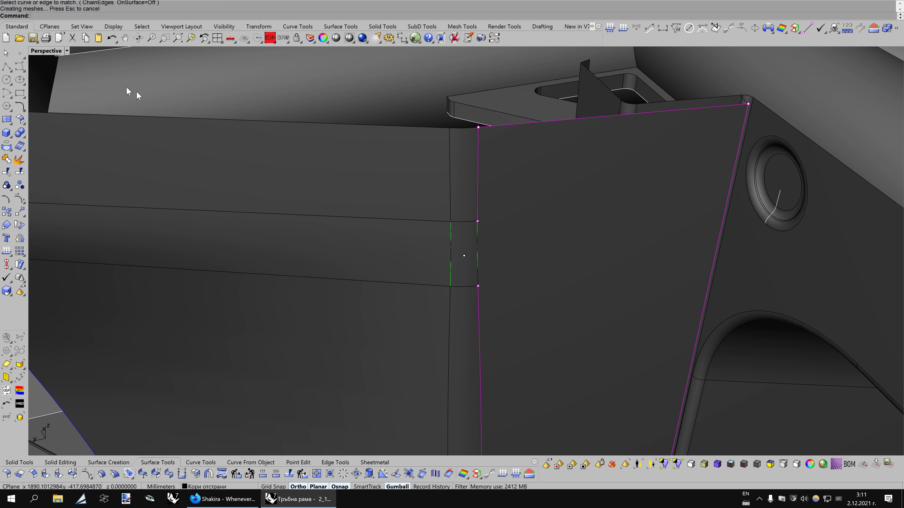
scroll(488, 224, "down", 2)
scroll(488, 224, "down", 2)
scroll(489, 222, "down", 2)
key("ctrl+alt+s")
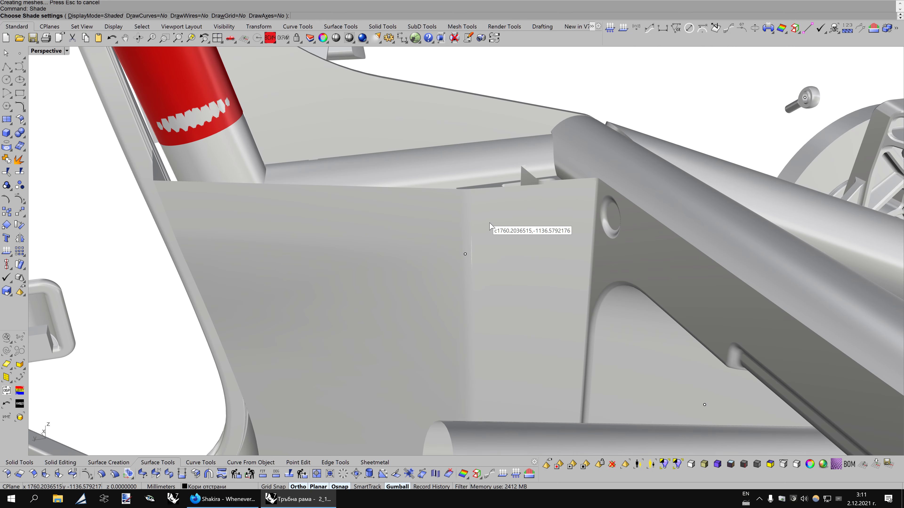
scroll(489, 226, "up", 2)
scroll(490, 226, "up", 5)
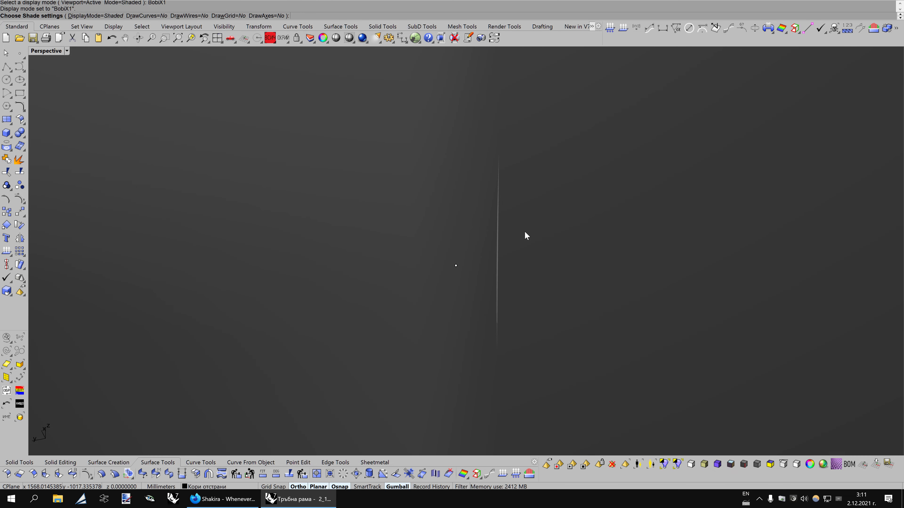
key("Escape")
left_click(473, 252)
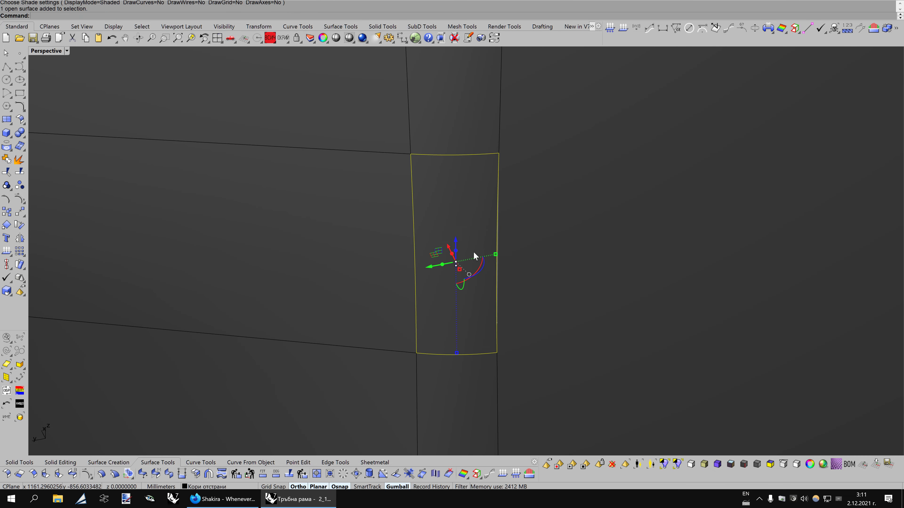
left_click(526, 255)
scroll(527, 256, "down", 2)
scroll(534, 247, "down", 2)
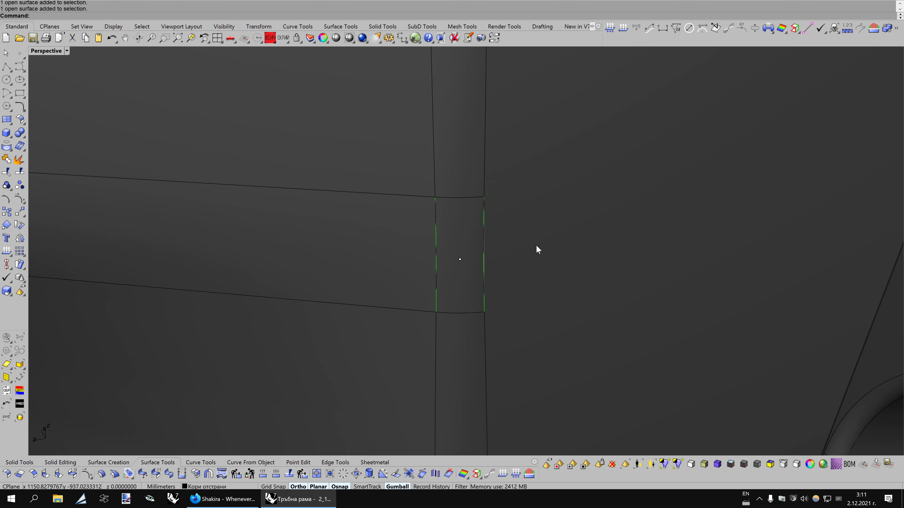
scroll(536, 246, "down", 3)
scroll(538, 249, "up", 3)
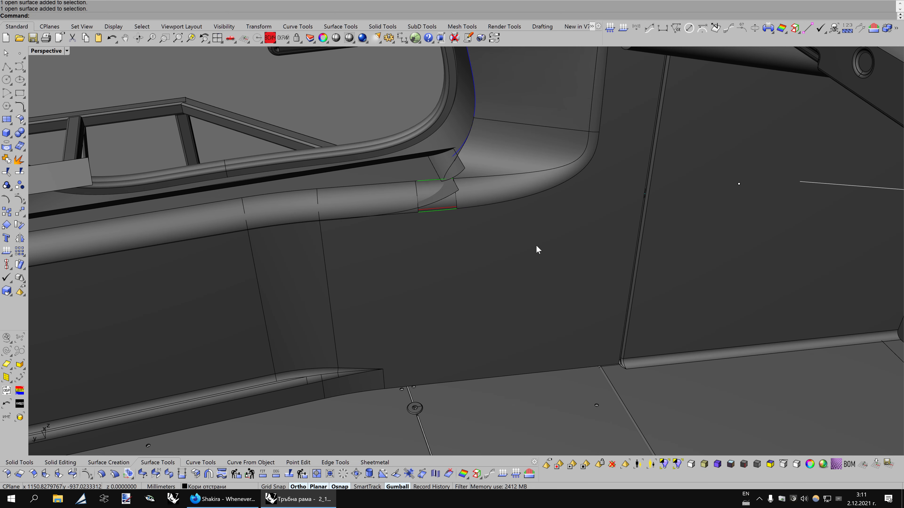
scroll(537, 250, "up", 2)
scroll(538, 249, "up", 2)
scroll(536, 245, "up", 1)
scroll(536, 246, "up", 2)
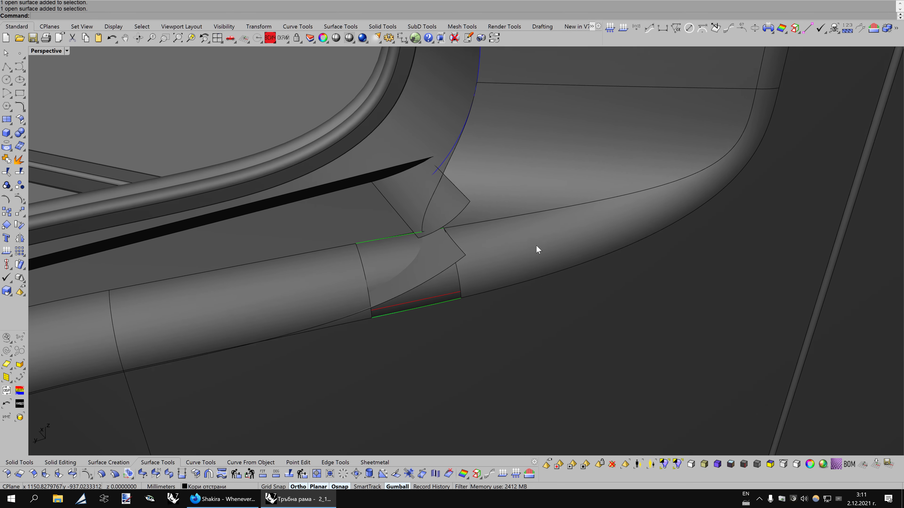
scroll(536, 245, "up", 2)
left_click(309, 227)
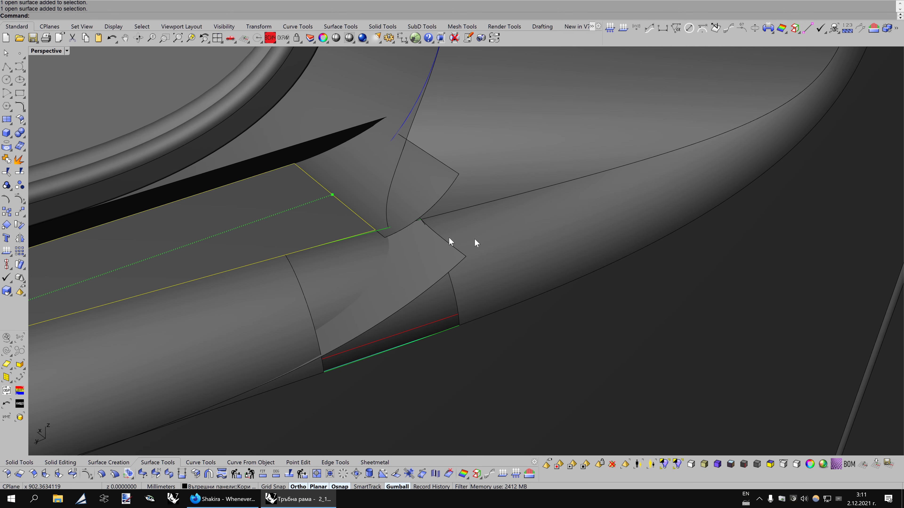
right_click_drag(475, 238, 565, 235)
scroll(539, 243, "up", 2)
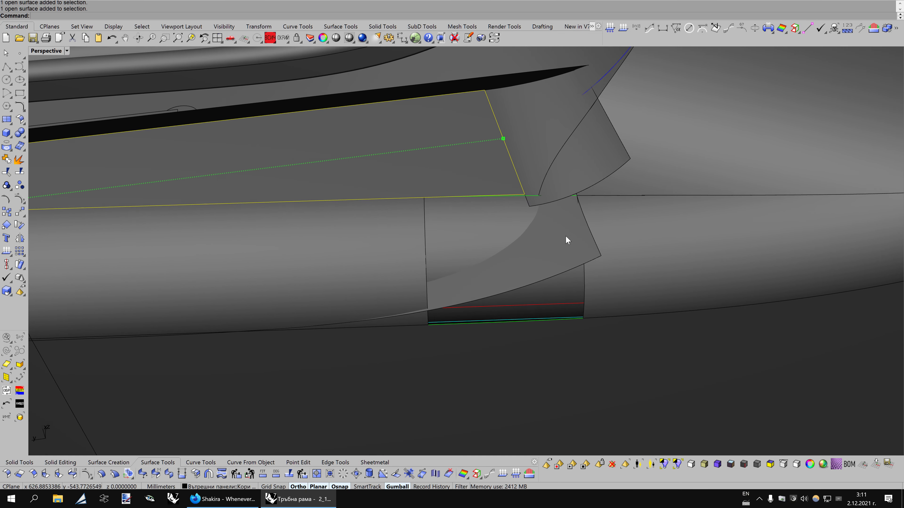
Untrim the lower side panel's edge at the tube junction
right_click(566, 236)
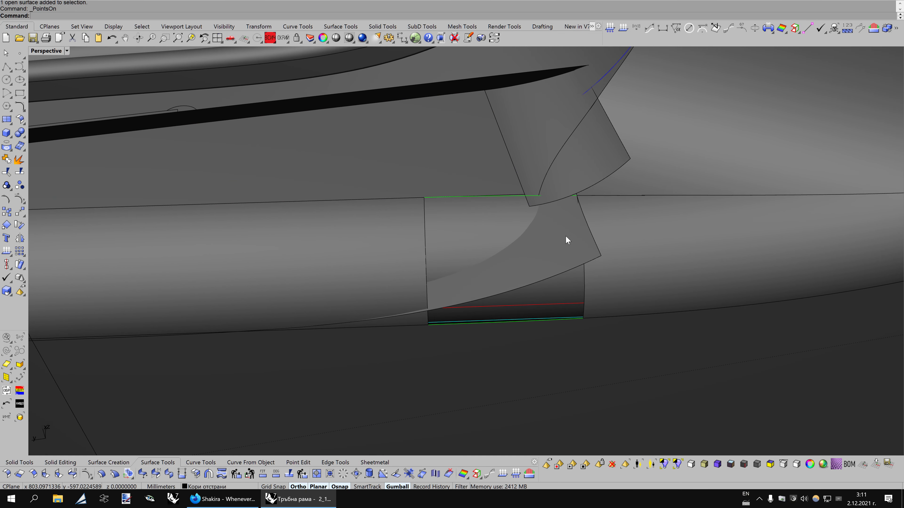
left_click(318, 471)
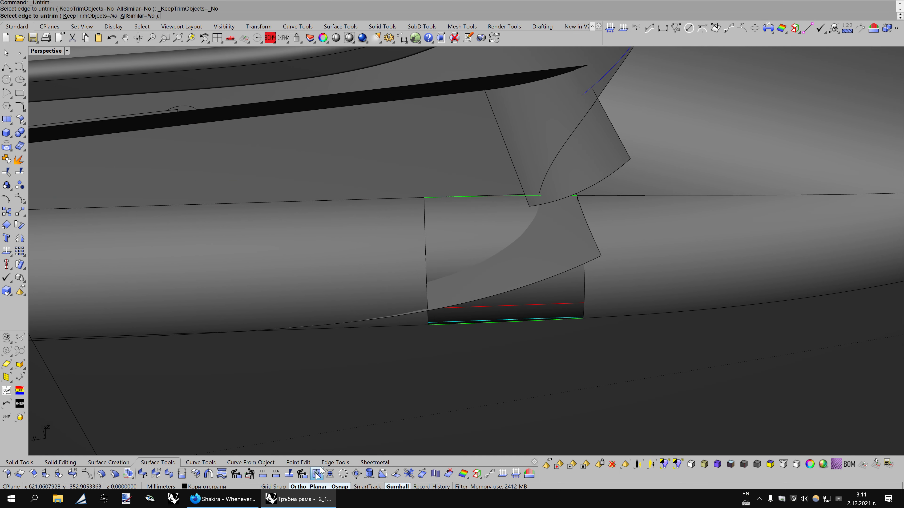
left_click(517, 195)
right_click(510, 214)
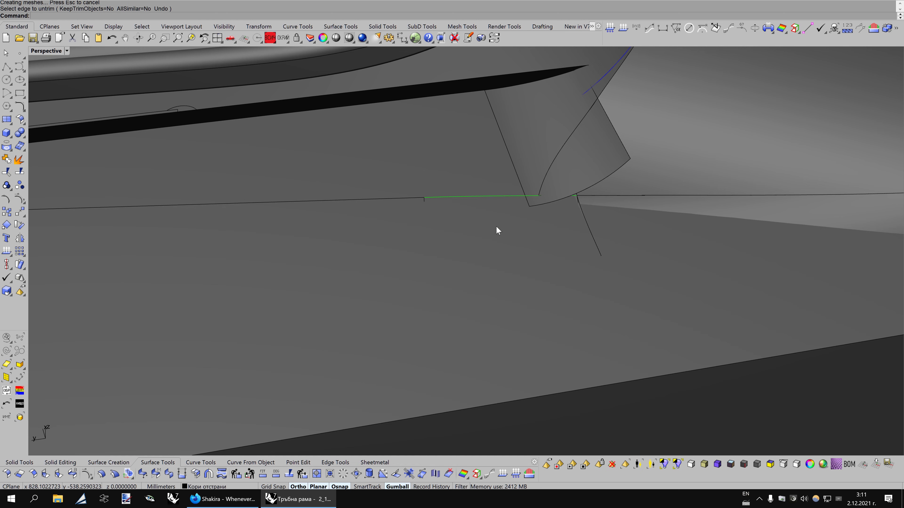
scroll(497, 230, "down", 2)
scroll(496, 231, "down", 3)
Split the lower panel with the rectangular outline curve and delete the unwanted piece
left_click(472, 274)
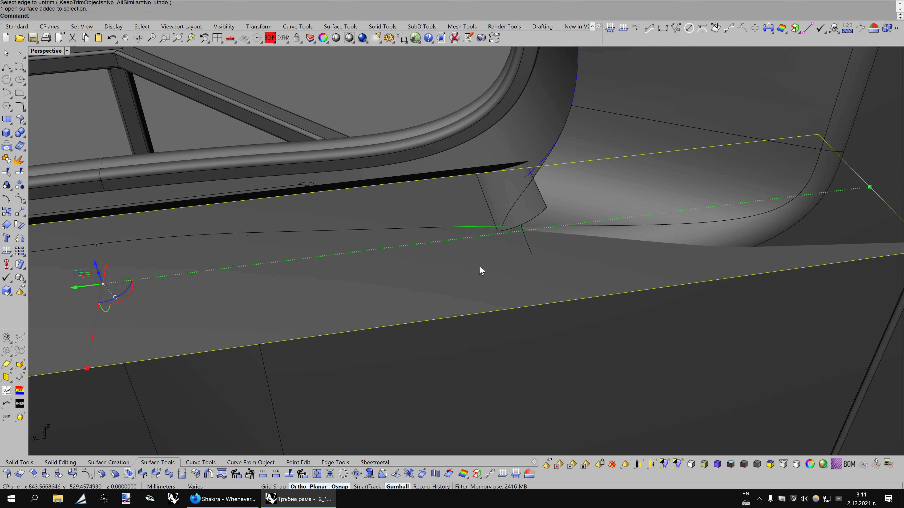
left_click(19, 174)
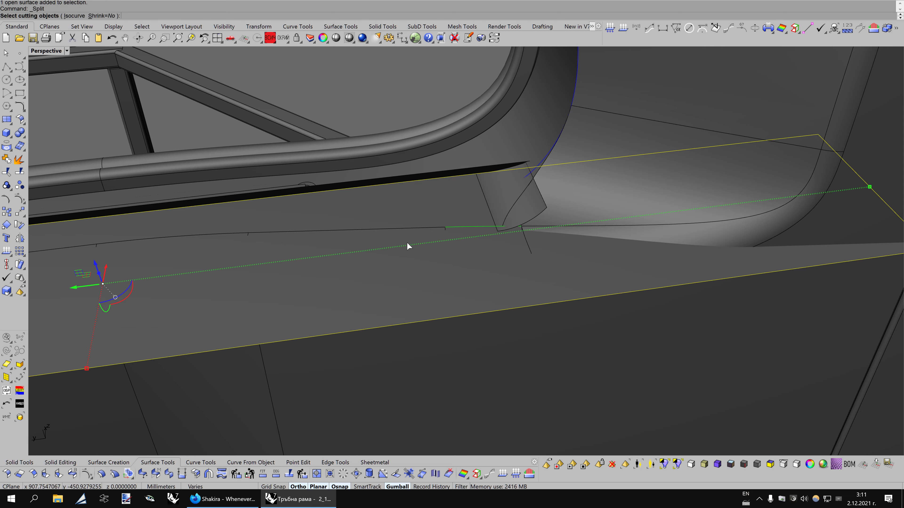
left_click(413, 228)
right_click_drag(493, 212, 371, 198)
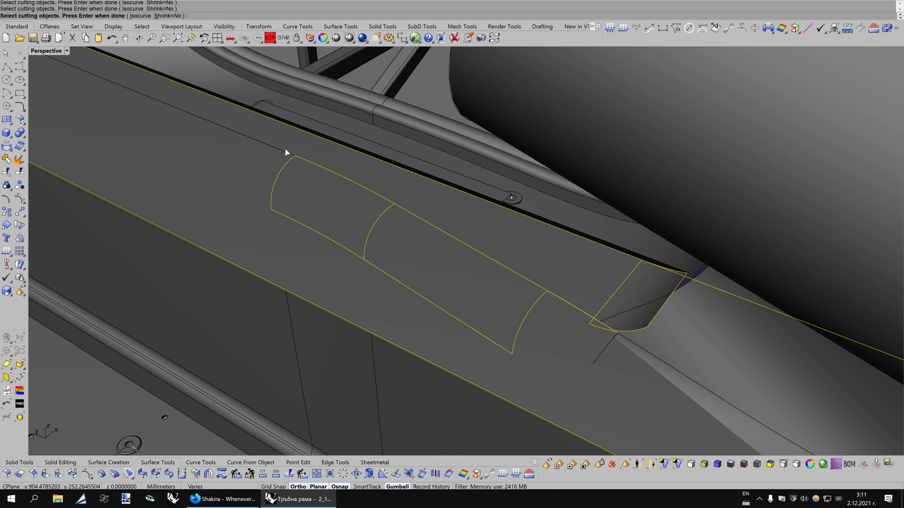
key("Return")
left_click(347, 166, "ctrl")
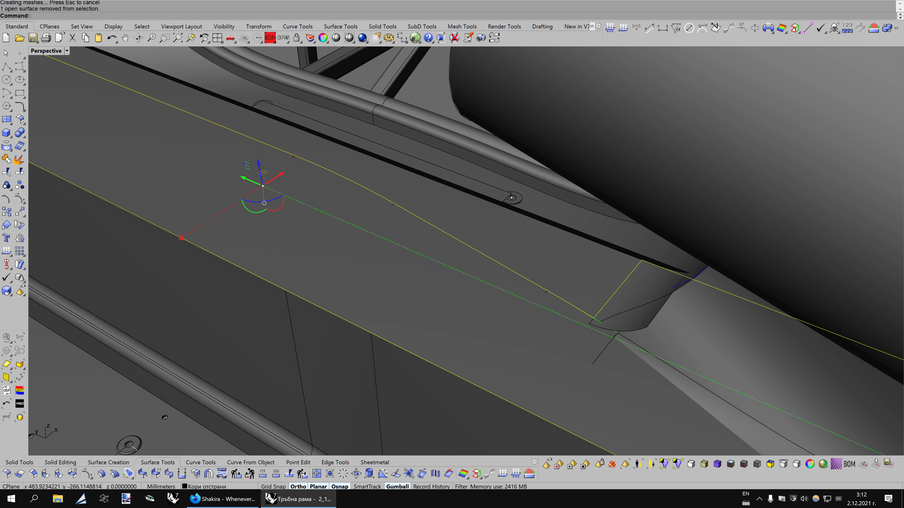
key("Delete")
Orbit around the junction gap and select the curved slot surface
mouse_move(459, 209)
right_mouse_down()
mouse_move(511, 217)
mouse_move(528, 240)
right_mouse_up()
scroll(511, 218, "up", 3)
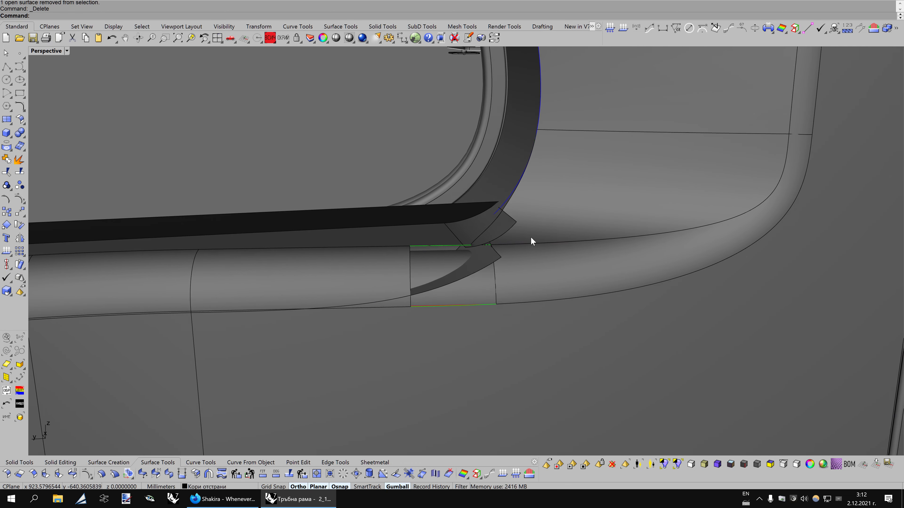
scroll(530, 241, "up", 2)
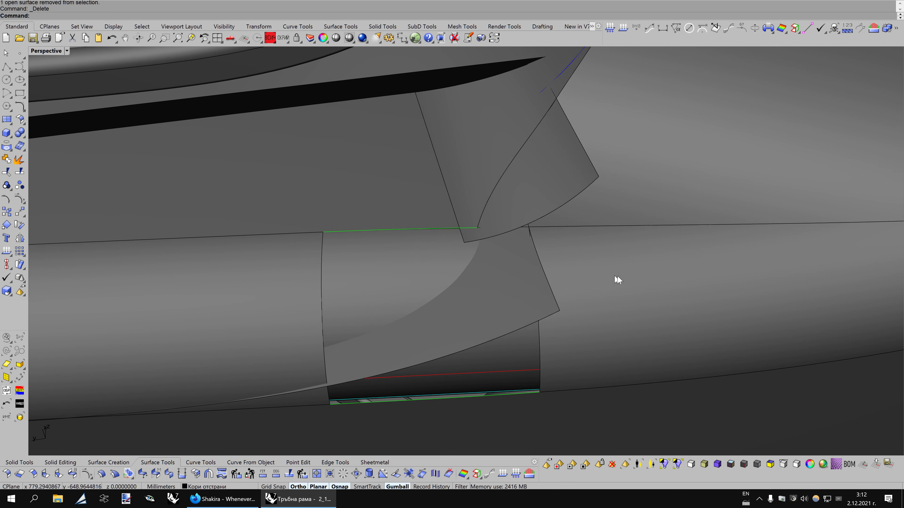
mouse_move(615, 280)
right_mouse_down()
mouse_move(596, 266)
mouse_move(597, 251)
mouse_move(611, 247)
mouse_move(623, 254)
mouse_move(531, 260)
right_mouse_up()
left_click(530, 281)
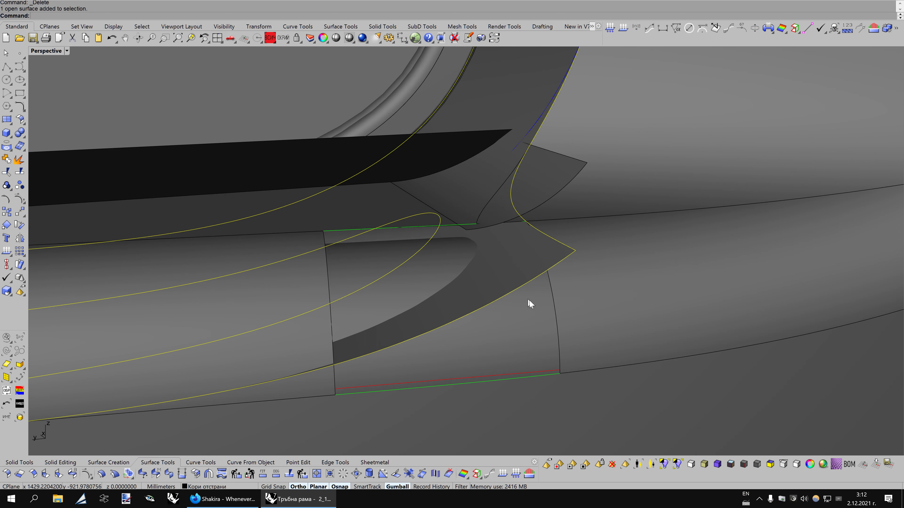
mouse_move(528, 303)
right_mouse_down()
mouse_move(565, 228)
mouse_move(592, 229)
mouse_move(566, 227)
mouse_move(609, 226)
mouse_move(478, 243)
right_mouse_up()
Split the flat panel along the curved slot edge, select the overlapping corner piece, then preview shaded
left_click(477, 243)
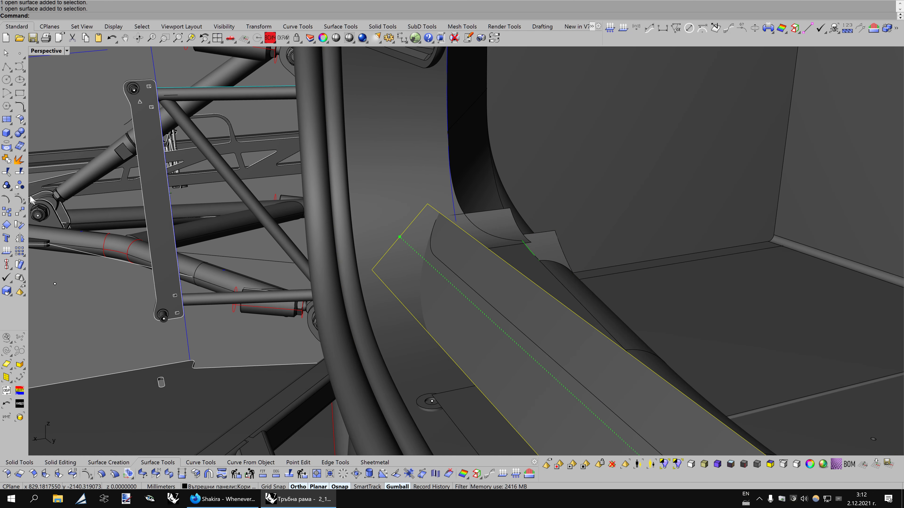
left_click(16, 172)
left_click(393, 314)
key("Return")
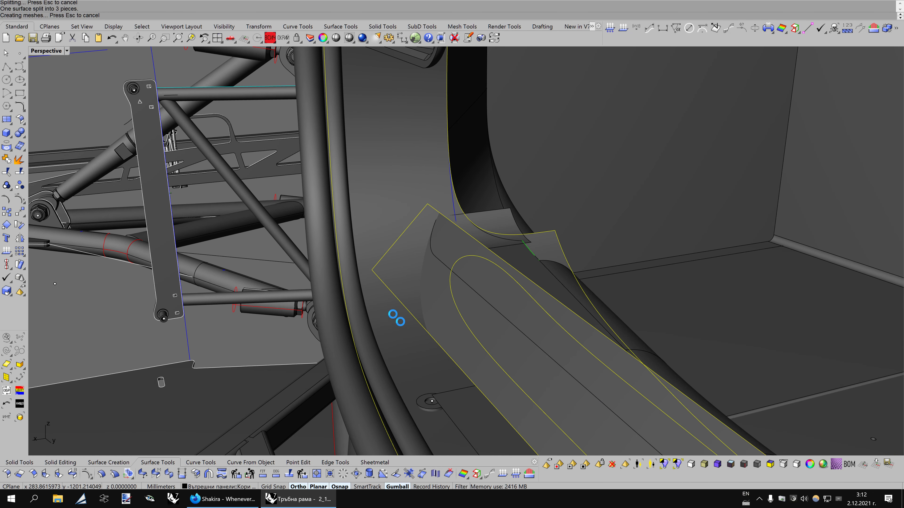
left_click(464, 255, "ctrl")
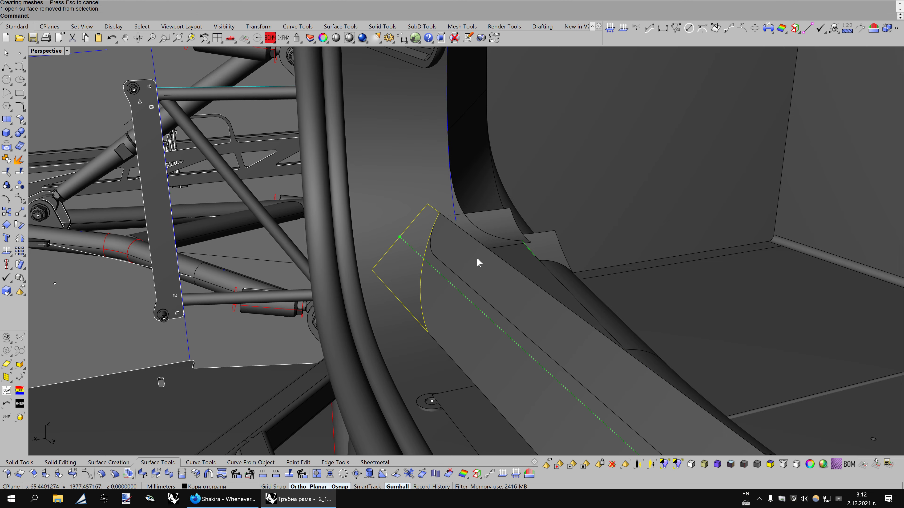
left_click(512, 268)
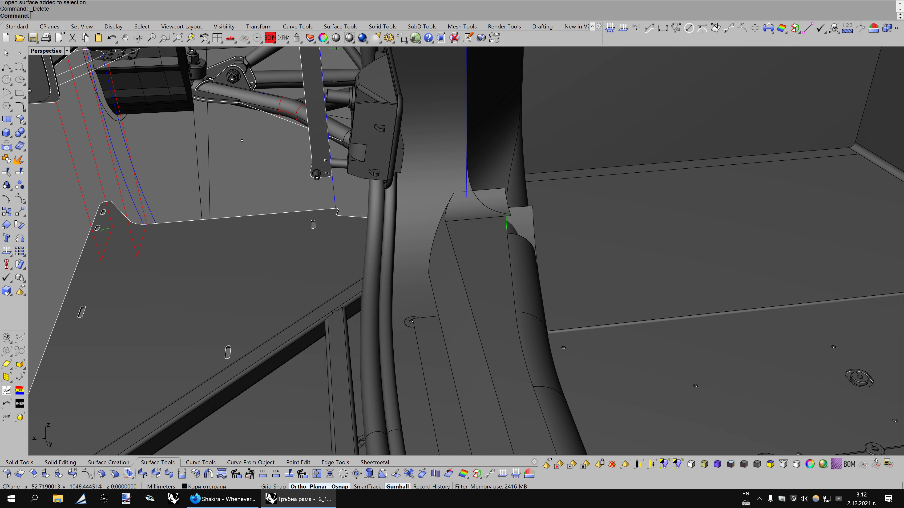
type("Shade")
key("Return")
Orbit and cycle display modes in the shaded preview, then exit it
right_click_drag(414, 192, 617, 203)
key("Page_Up")
key("Page_Up")
key("Page_Up")
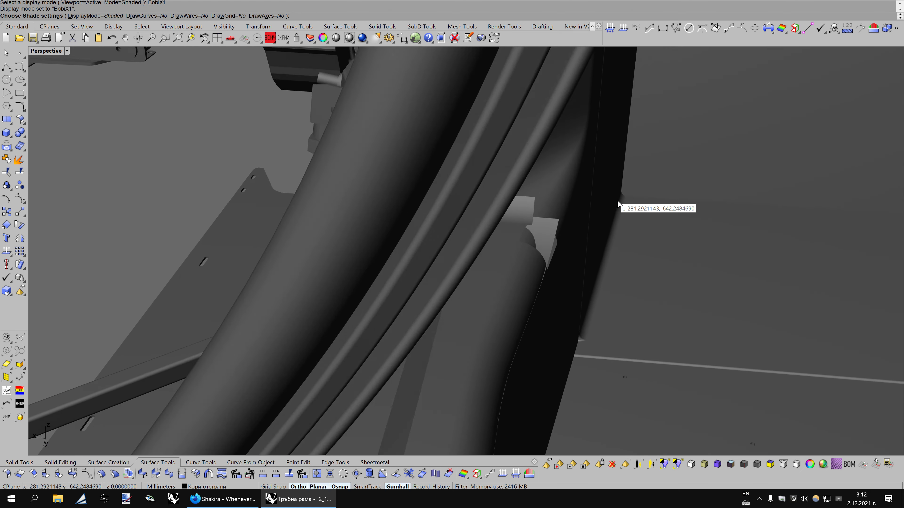
key("Escape")
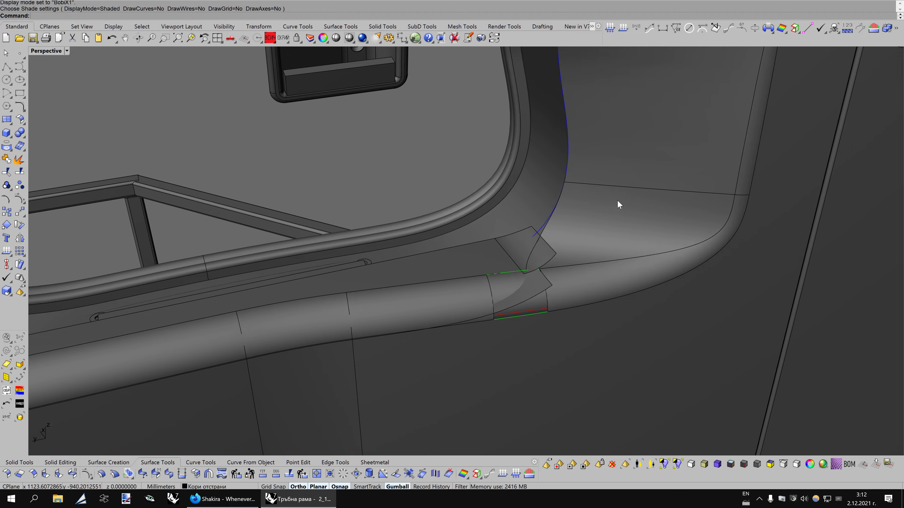
scroll(617, 200, "up", 5)
key("Left")
key("Left")
key("Left")
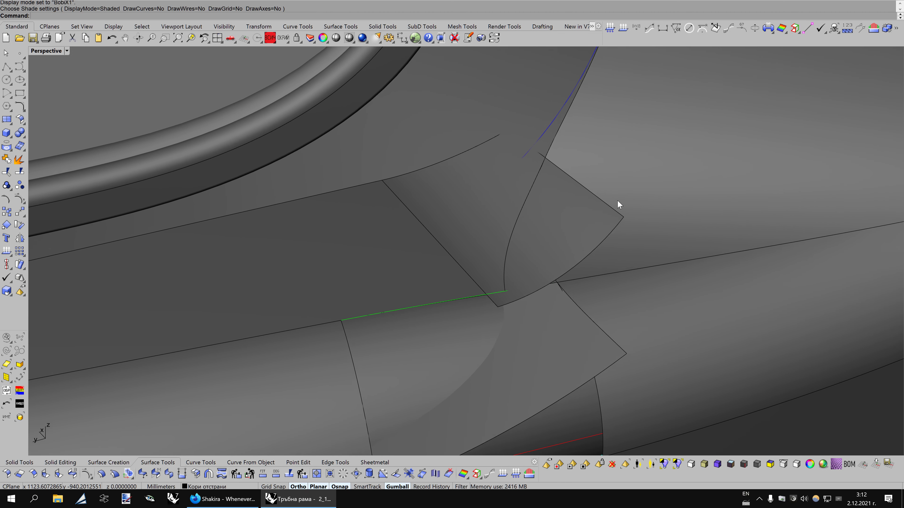
Split the upper corner patch with the crossing curve and delete its overlapping piece
left_click(576, 226)
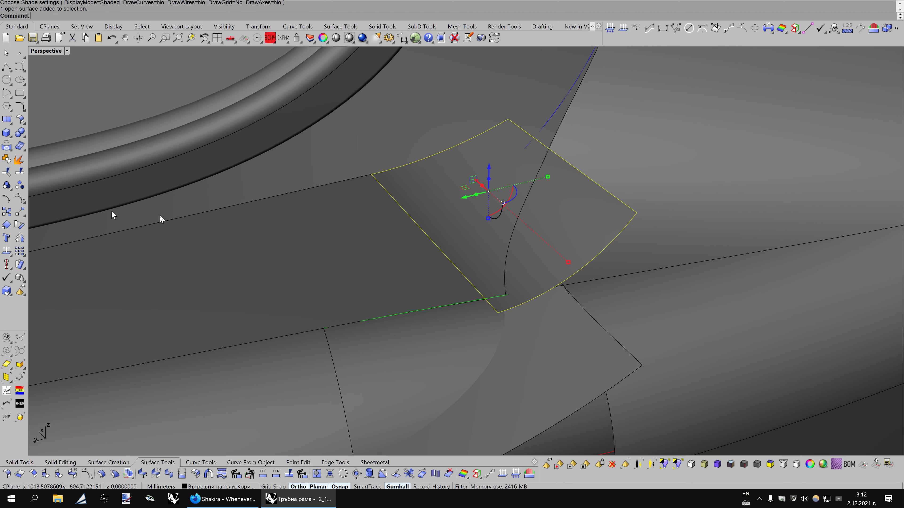
left_click(20, 172)
left_click(505, 270)
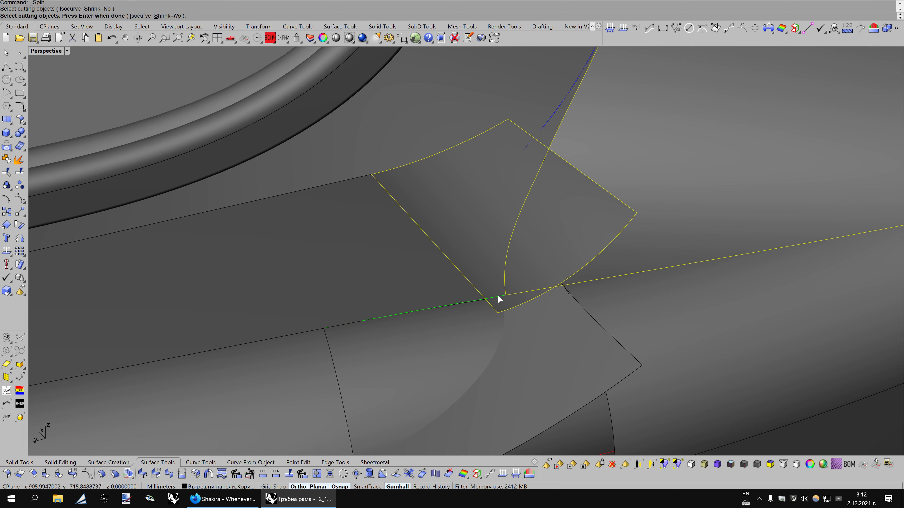
key("Return")
left_click(565, 228)
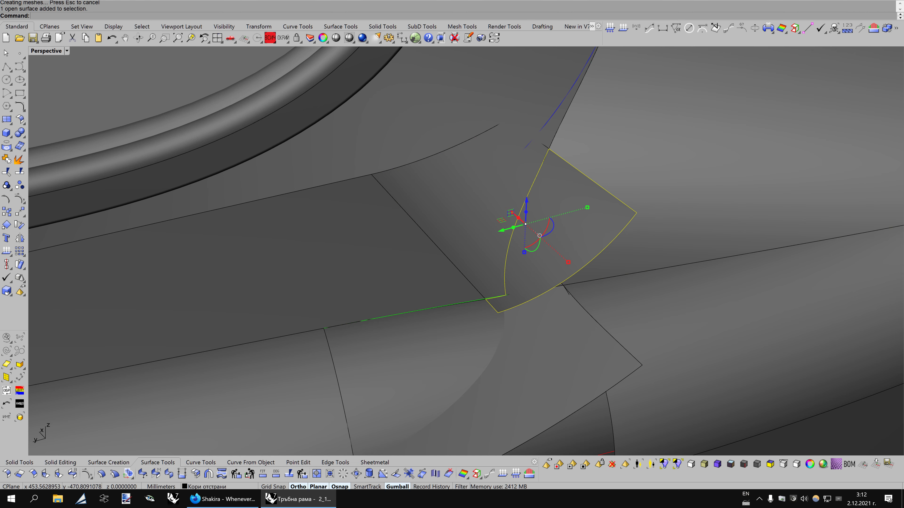
key("Delete")
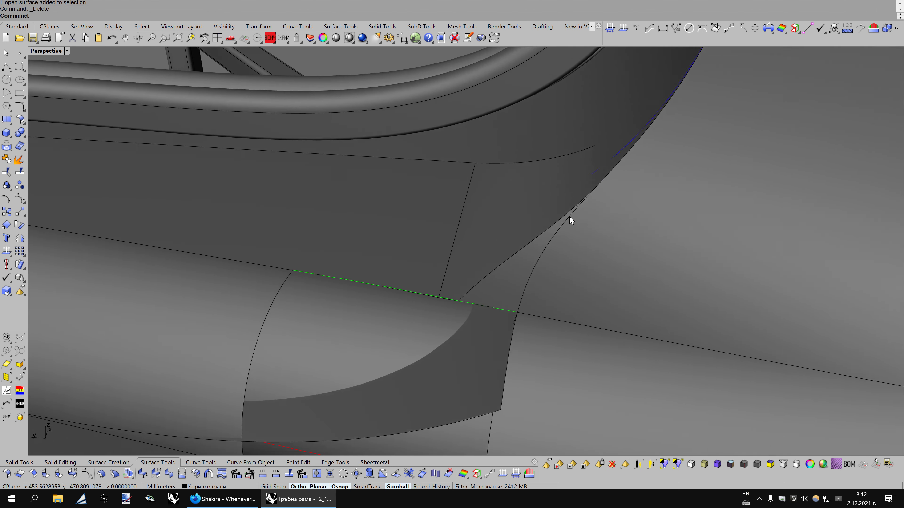
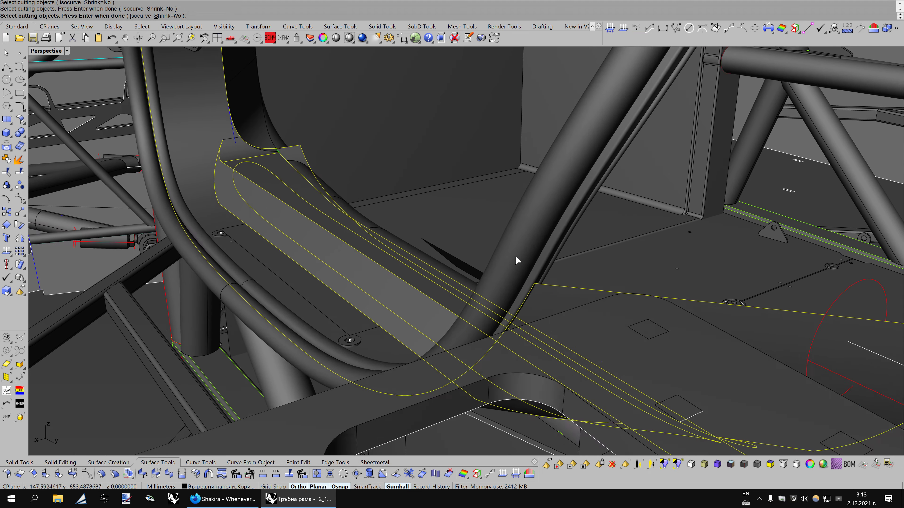
Split a surface near the fillet patch with the picked cutting object
scroll(516, 256, "up", 3)
scroll(516, 256, "up", 3)
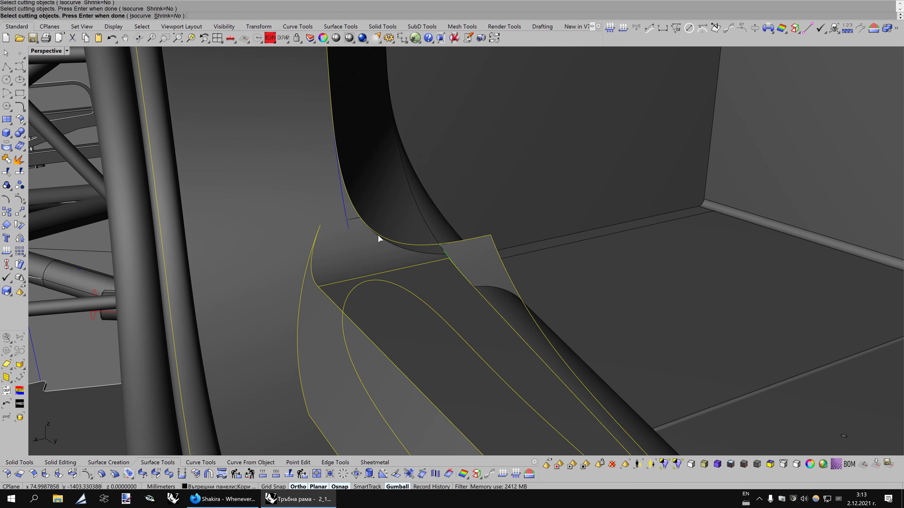
right_click_drag(516, 257, 366, 264)
left_click(365, 264)
key("Return")
left_click(365, 264, "ctrl")
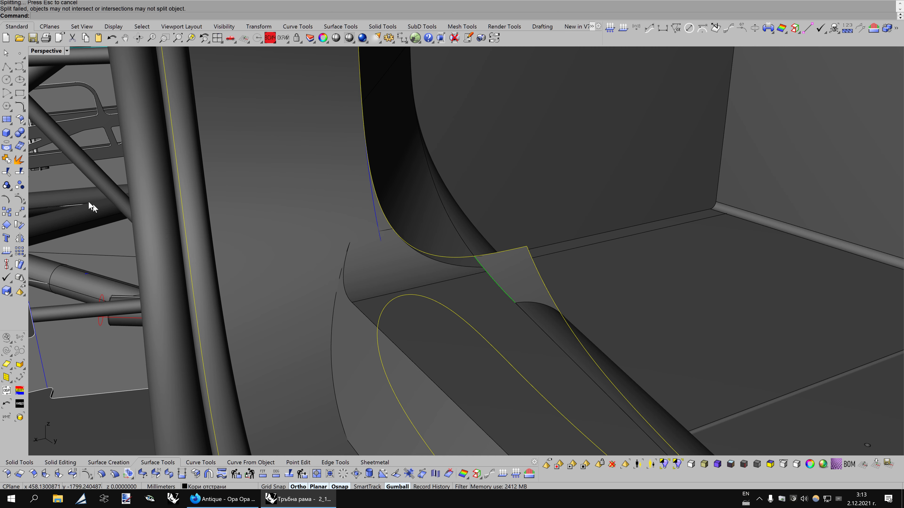
Begin another split using the black curve as cutter, zooming in under wireframe display
left_click(20, 173)
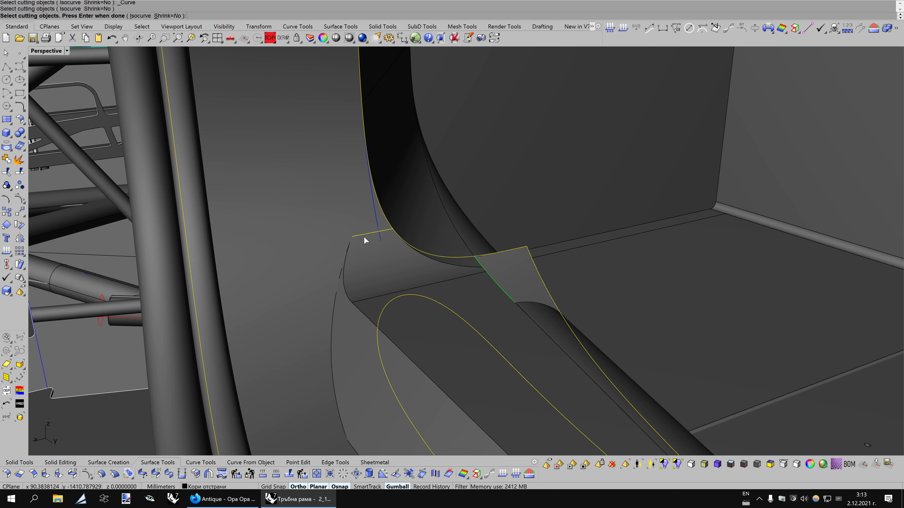
left_click(338, 293)
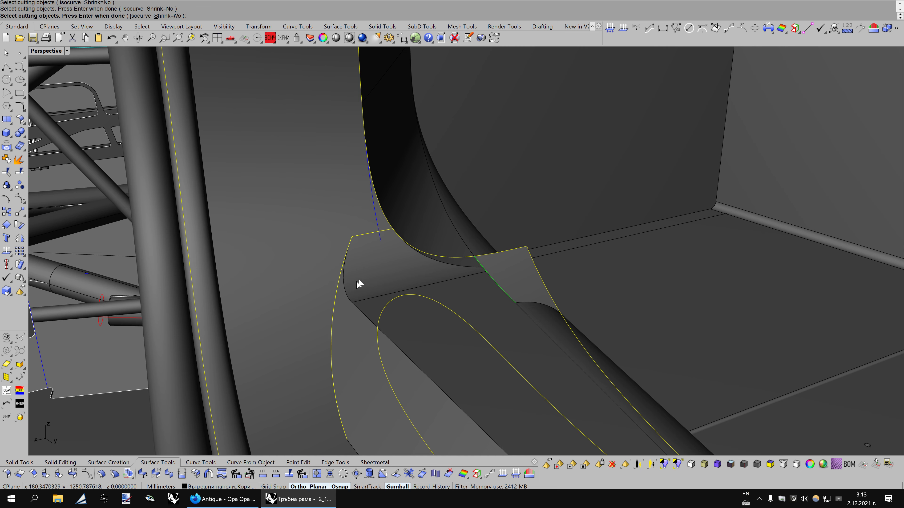
scroll(369, 272, "up", 3)
scroll(369, 271, "up", 3)
scroll(403, 260, "up", 2)
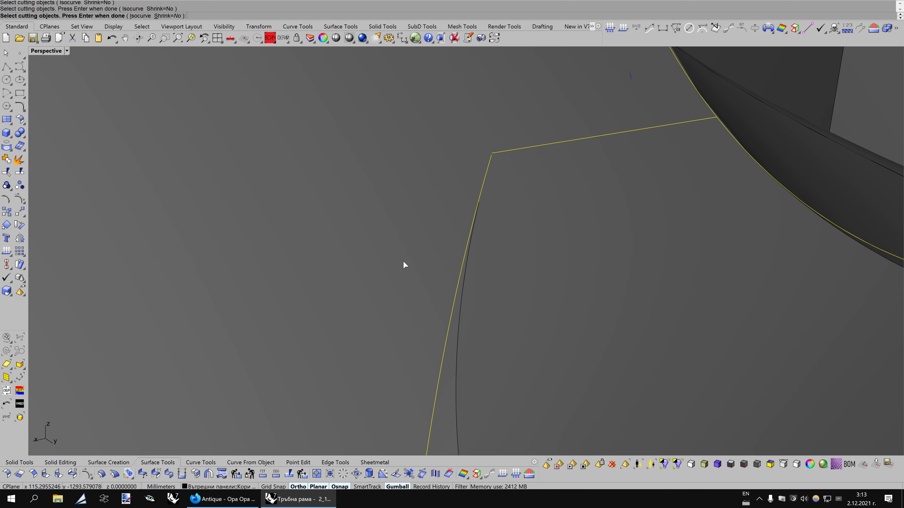
scroll(404, 260, "up", 1)
scroll(403, 259, "up", 2)
scroll(403, 259, "up", 2)
scroll(403, 259, "up", 2)
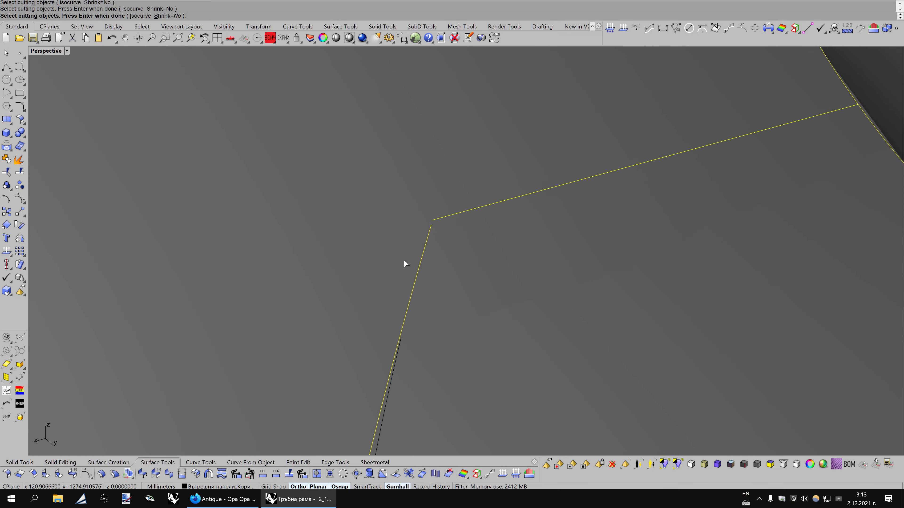
key("ctrl+alt+w")
scroll(431, 246, "up", 2)
scroll(431, 246, "up", 2)
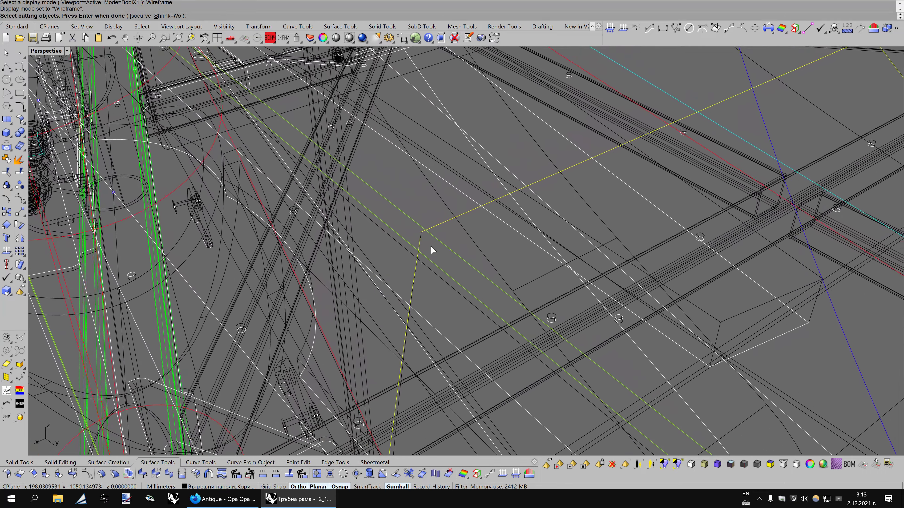
scroll(431, 246, "up", 2)
scroll(431, 246, "up", 1)
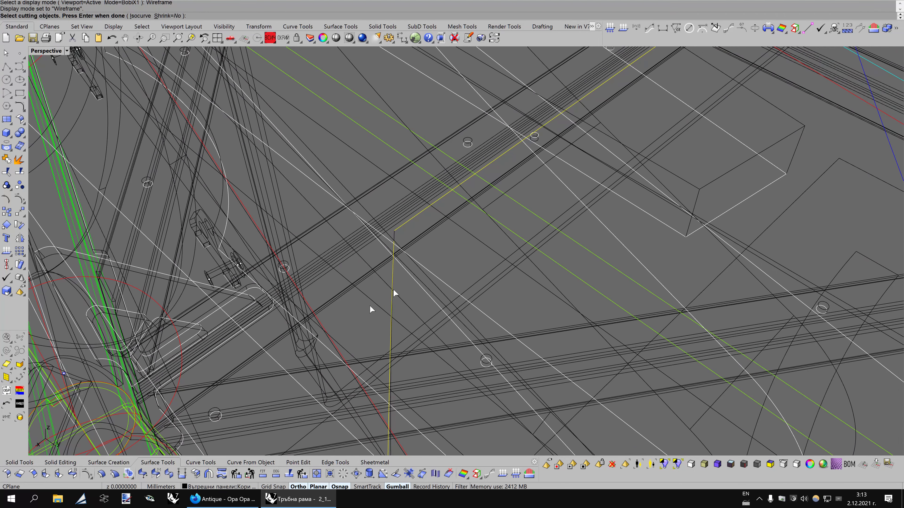
Merge the panel's surface edge instead, then return to shaded display
left_click(289, 473)
left_click(391, 275)
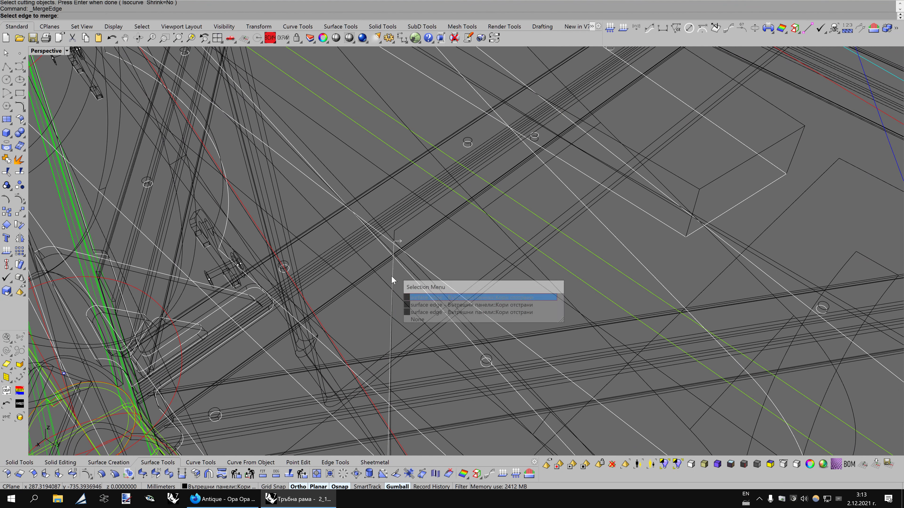
left_click(424, 296)
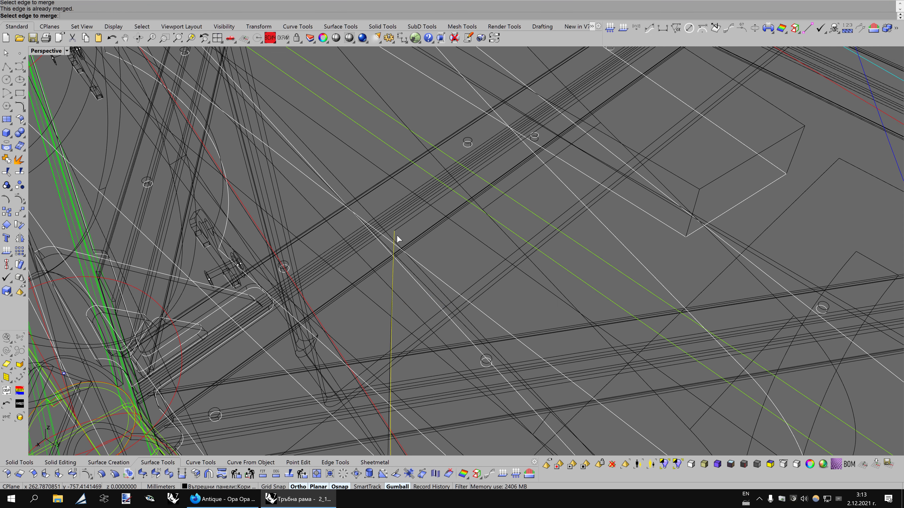
right_click_drag(400, 239, 439, 248)
key("Escape")
key("ctrl+alt+s")
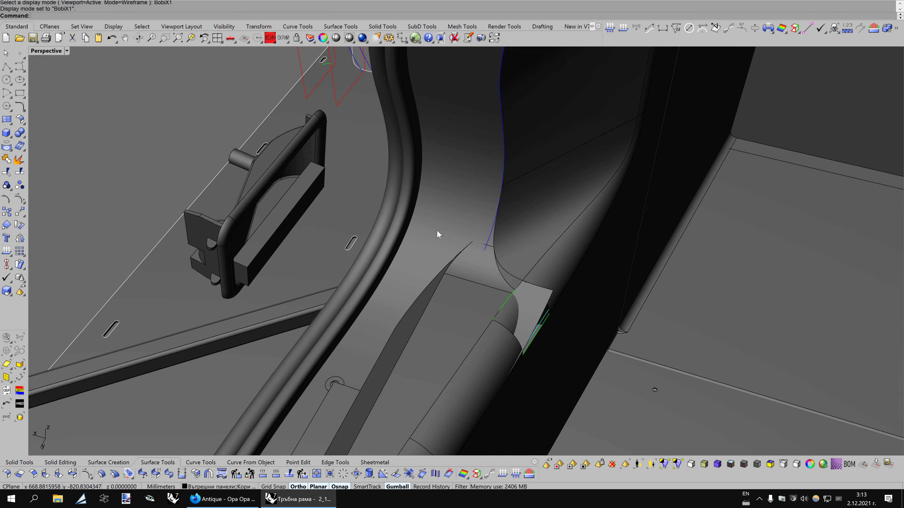
Select the large central panel and pick its first cutting curves, toggling wireframe to reach them
left_click(436, 230)
left_click(20, 171)
scroll(445, 256, "up", 5)
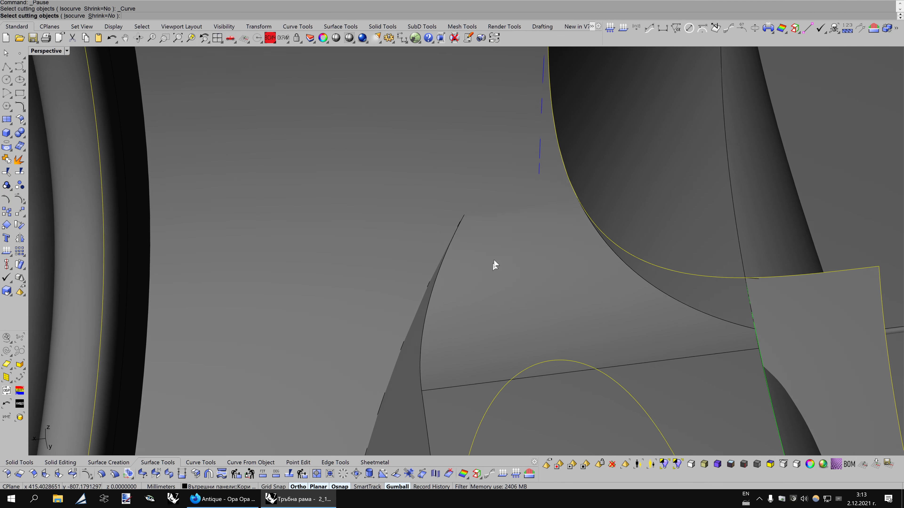
scroll(438, 305, "down", 2)
left_click(429, 315)
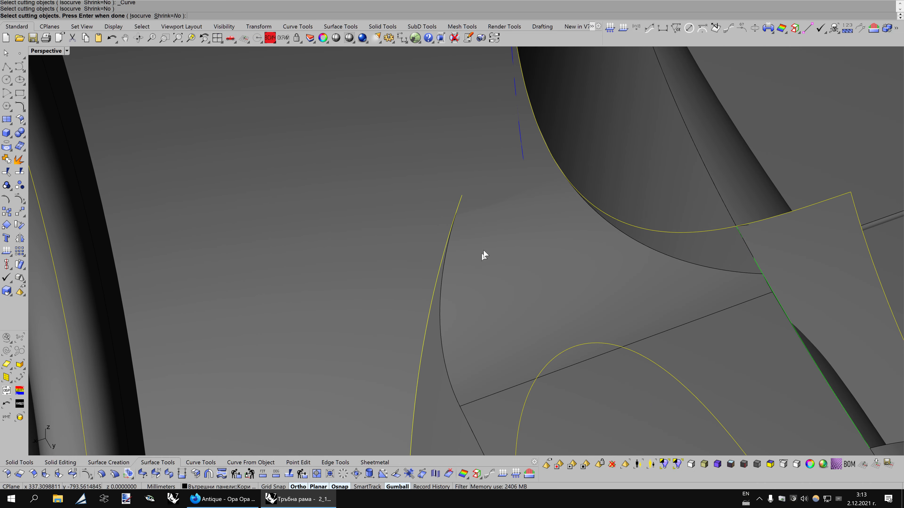
key("ctrl+alt+w")
scroll(462, 250, "up", 2)
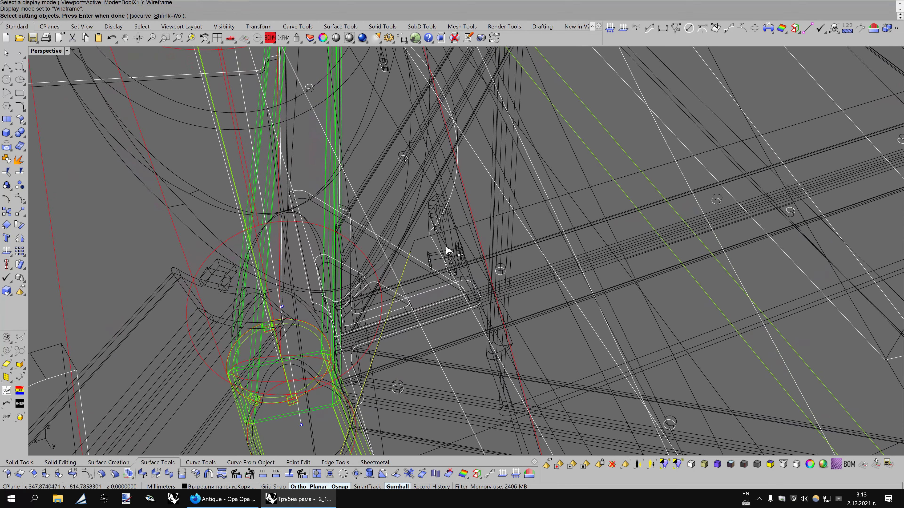
left_click(416, 245)
key("ctrl+alt+s")
Pick the last cutting curve at the panel's other end, splitting it into two pieces
scroll(422, 180, "up", 2)
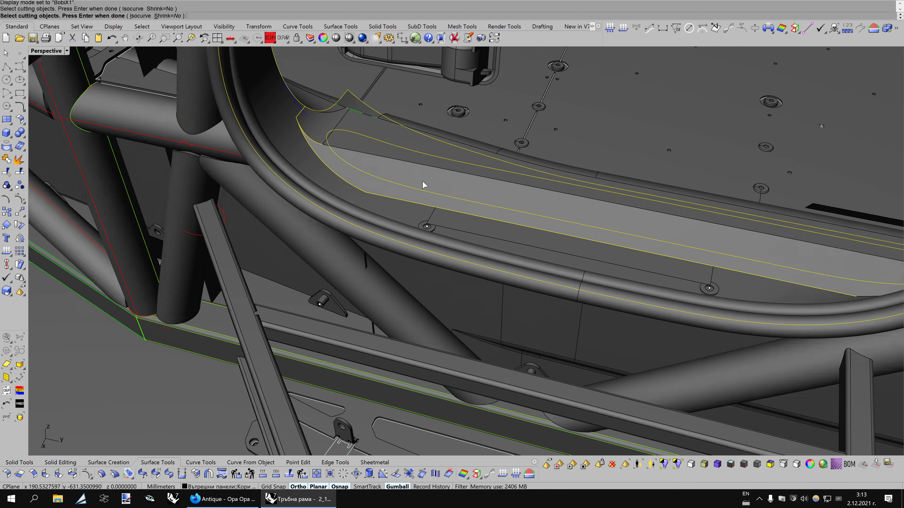
scroll(423, 181, "up", 2)
scroll(433, 188, "down", 4)
scroll(506, 210, "up", 2)
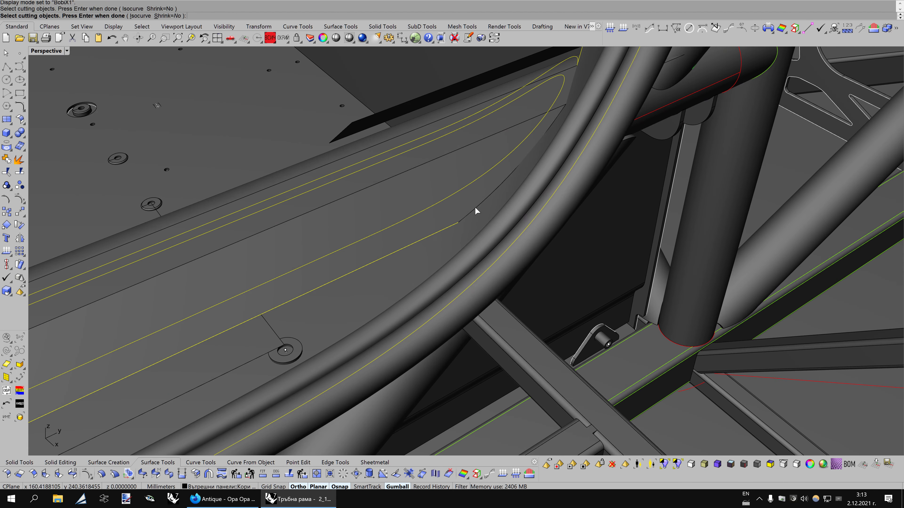
mouse_move(475, 207)
right_mouse_down()
mouse_move(541, 202)
mouse_move(474, 215)
right_mouse_up()
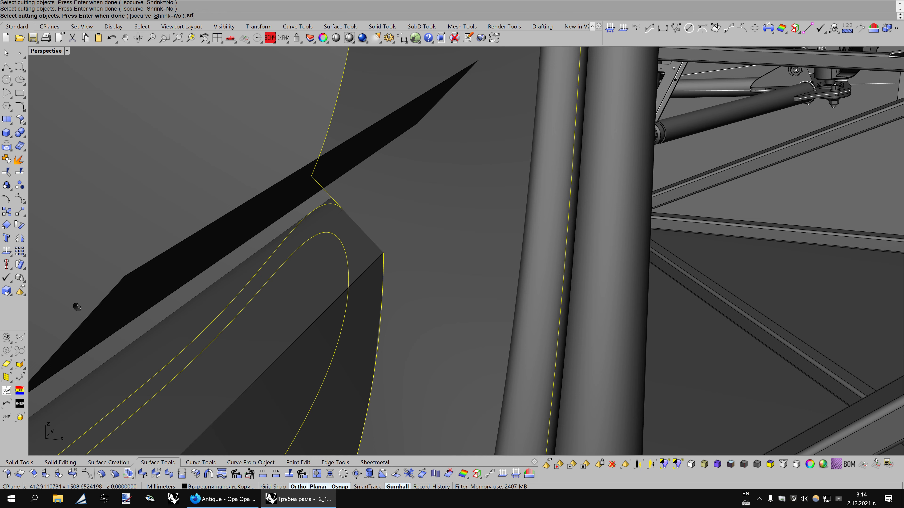
left_click(358, 243)
key("Return")
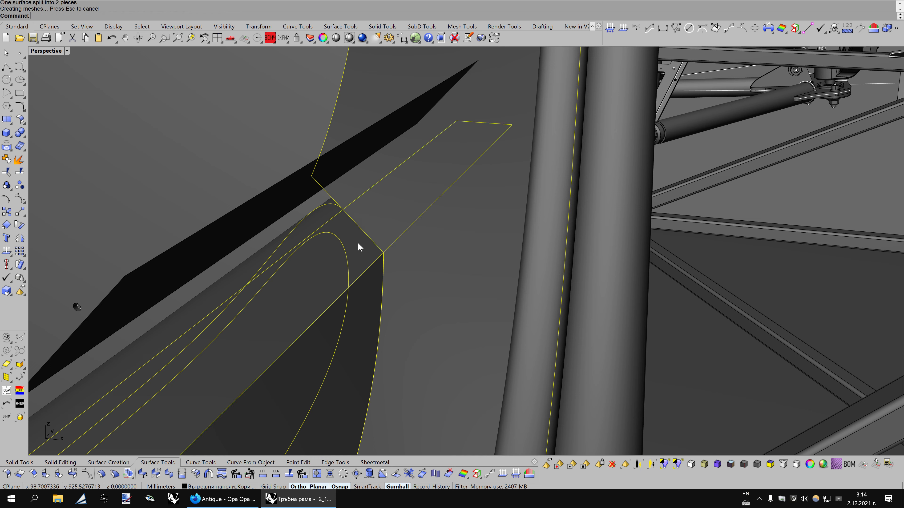
left_click(424, 245, "ctrl")
Inspect the tube joint in plain shading, then tilt out to show the door area
right_click_drag(428, 239, 569, 236)
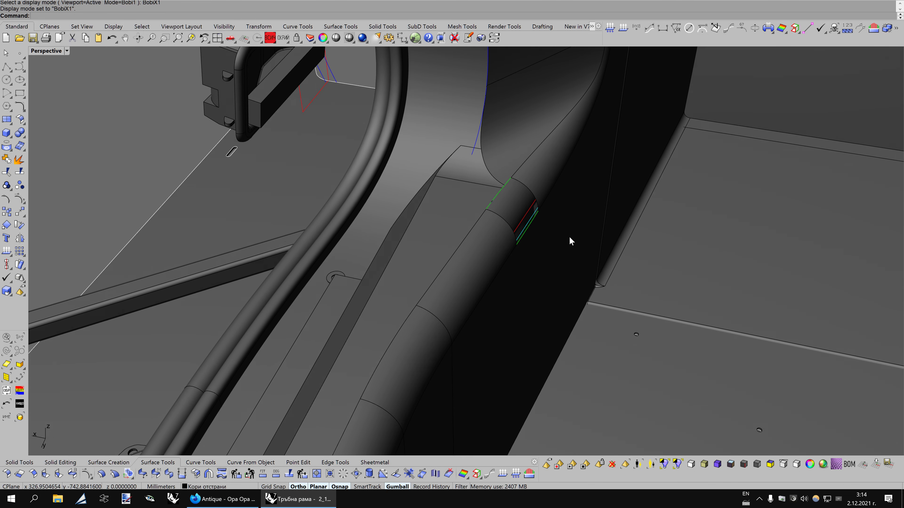
key("Left")
key("Left")
key("Left")
key("Left")
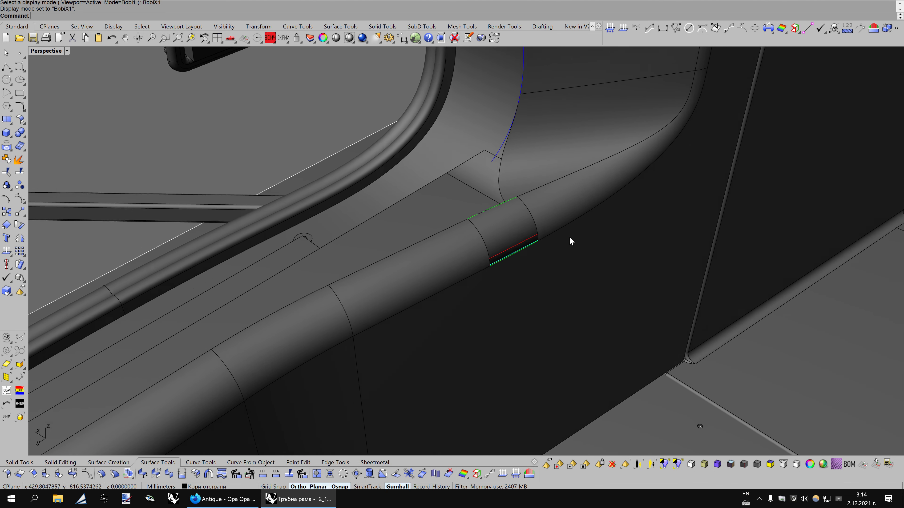
key("Left")
key("Left")
key("Up")
key("Up")
key("F6")
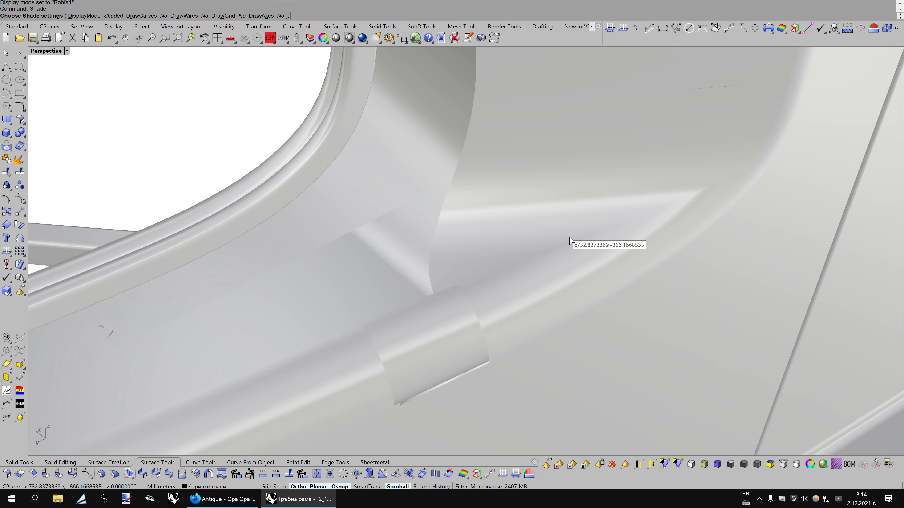
key("Left")
key("Left")
key("Page_Down")
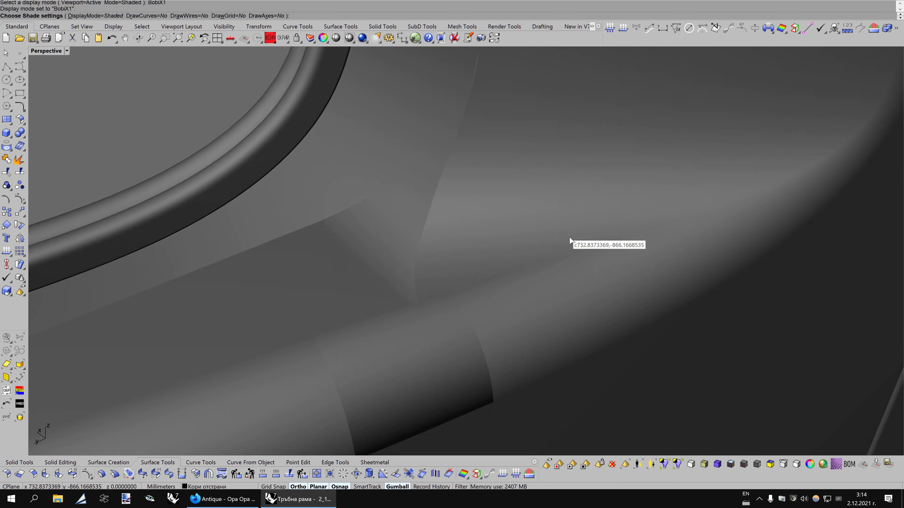
key("Left")
key("Escape")
key("Down")
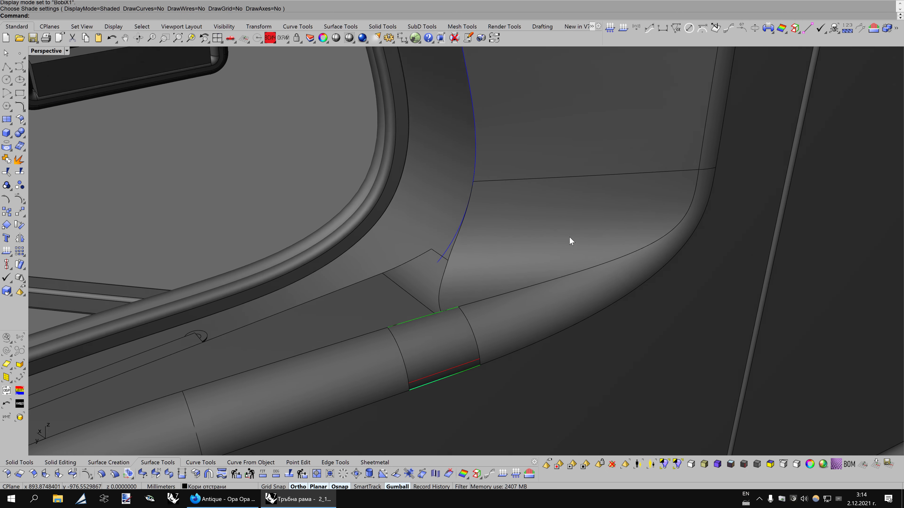
key("Page_Down")
key("Down")
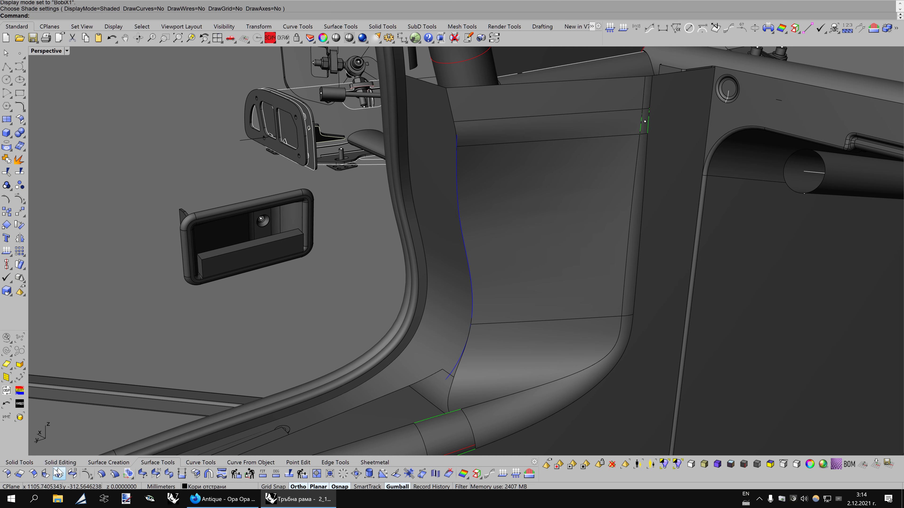
Set up a variable fillet between the two panel surfaces using a RollingBall rail
left_click(52, 475)
scroll(508, 311, "up", 3)
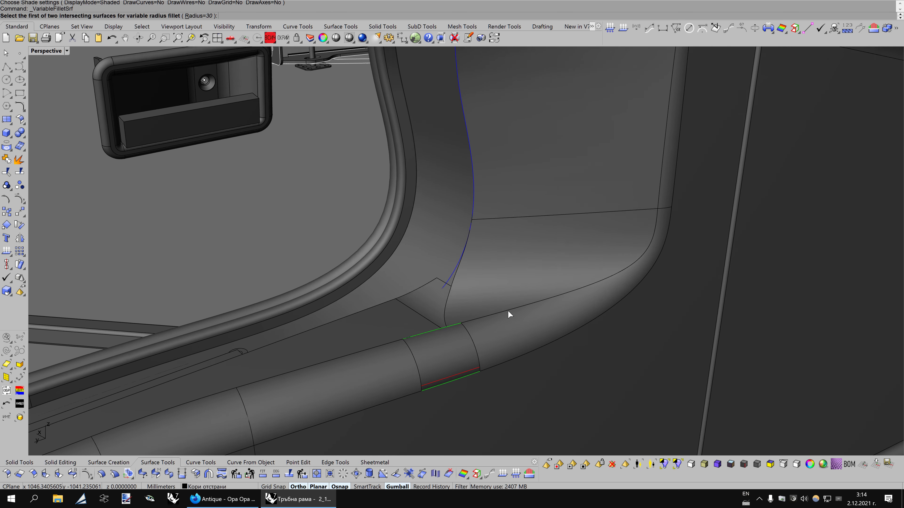
scroll(516, 308, "up", 3)
scroll(456, 240, "down", 2)
scroll(464, 218, "down", 3)
scroll(462, 218, "down", 2)
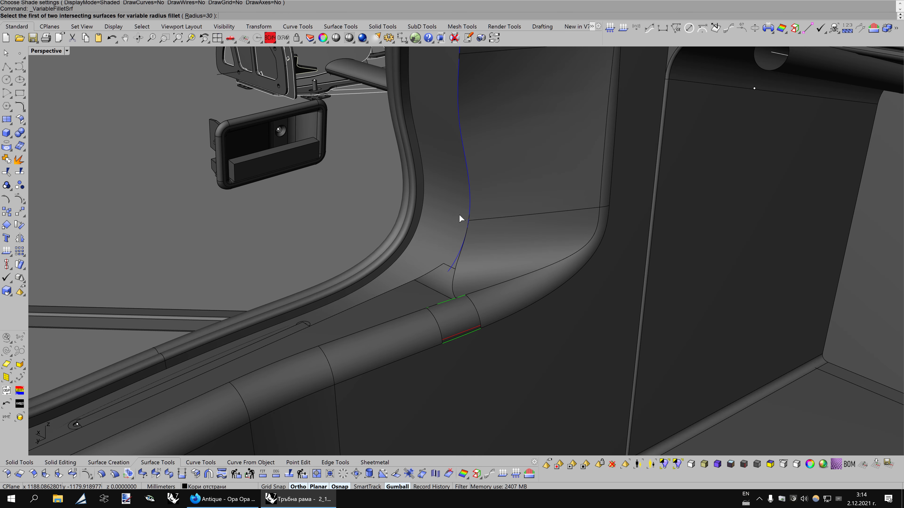
left_click(453, 237)
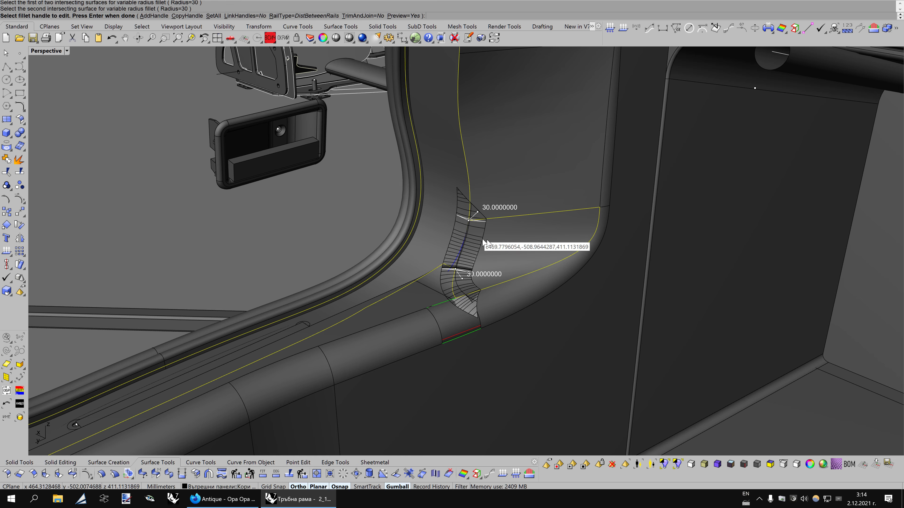
scroll(515, 243, "up", 2)
scroll(515, 243, "up", 2)
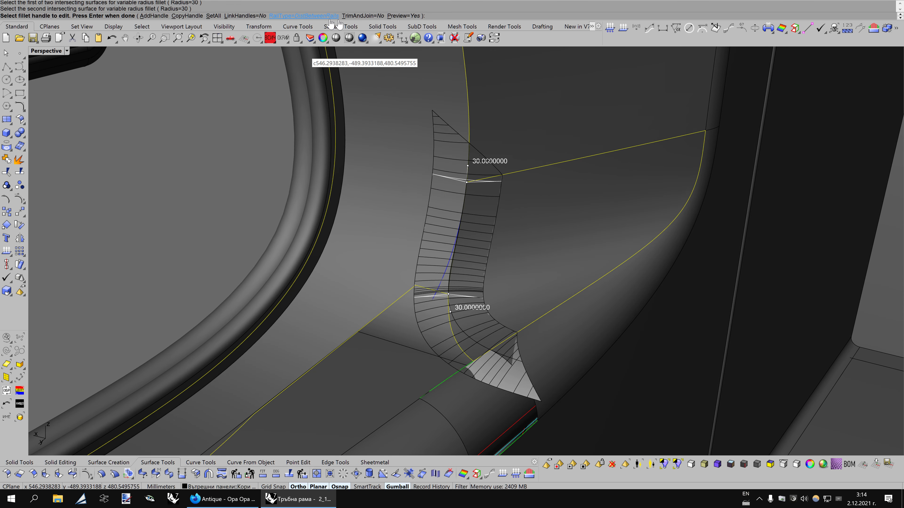
left_click(319, 16)
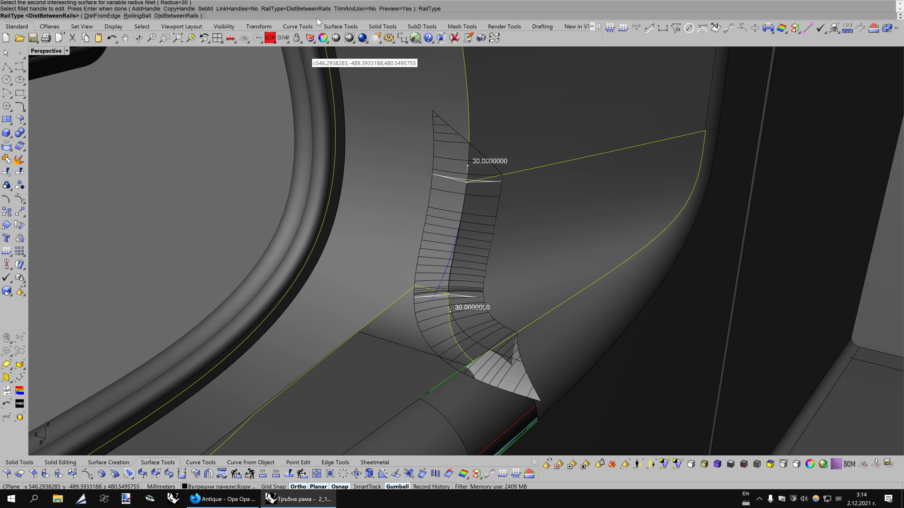
left_click(132, 16)
Inspect the 30-radius fillet preview in wireframe and accept it
scroll(534, 191, "up", 2)
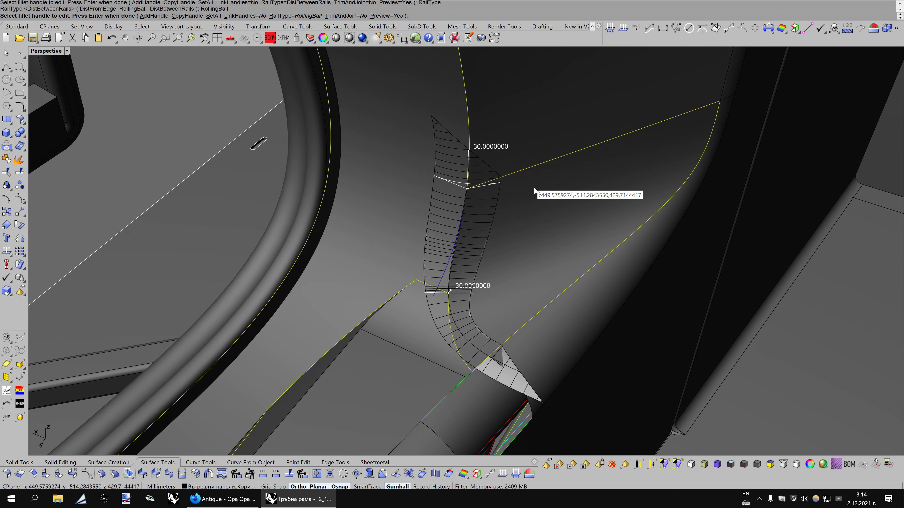
key("Left")
key("Left")
key("Left")
key("Left")
key("Left")
key("Left")
key("Left")
key("Left")
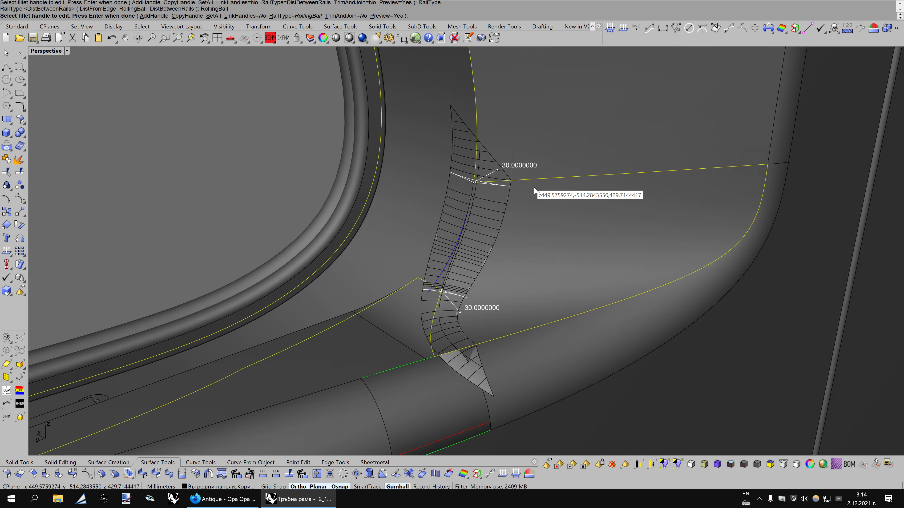
key("Left")
key("Left")
key("Left")
key("Left")
key("Left")
key("Left")
key("Left")
key("Left")
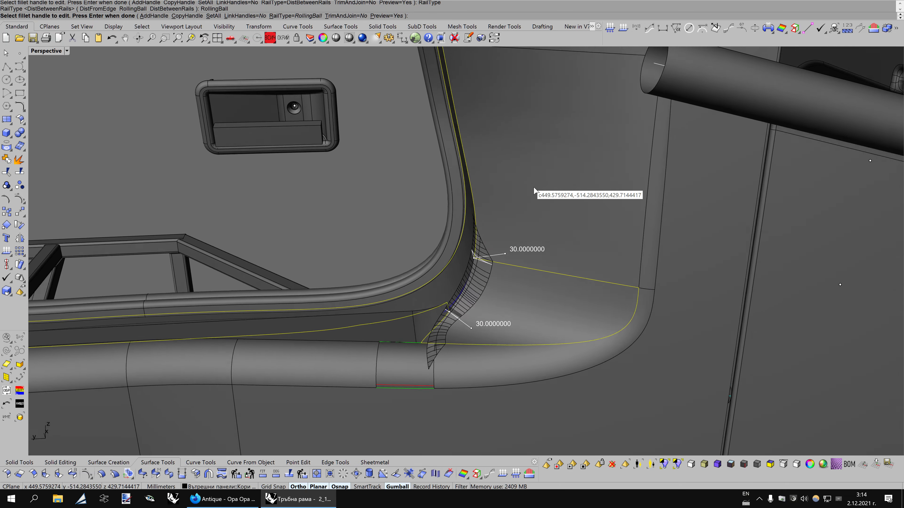
key("Left")
key("Left")
key("ctrl+alt+w")
key("Left")
key("Left")
key("Left")
key("Left")
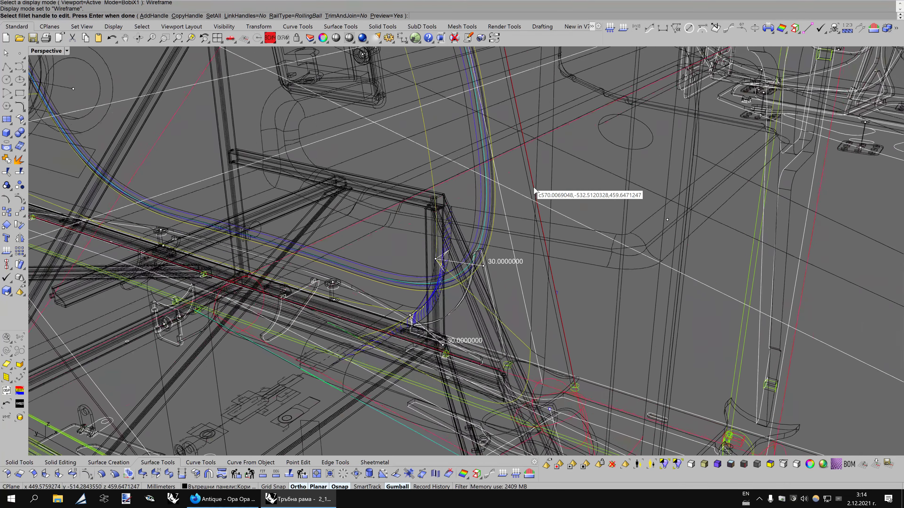
key("Left")
key("Left")
key("Left")
key("Left")
key("Left")
key("Left")
key("Left")
key("Left")
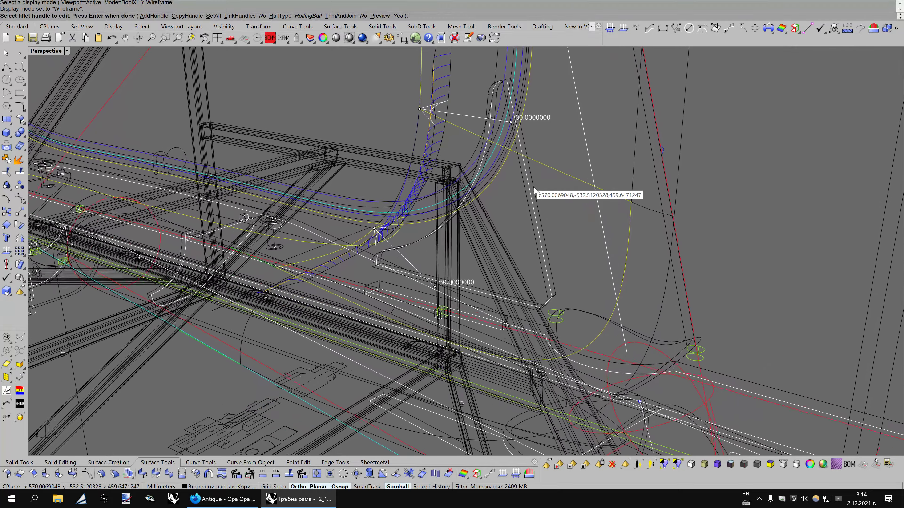
key("Left")
key("Left")
key("Left")
key("Left")
key("Left")
key("Left")
key("Left")
key("Left")
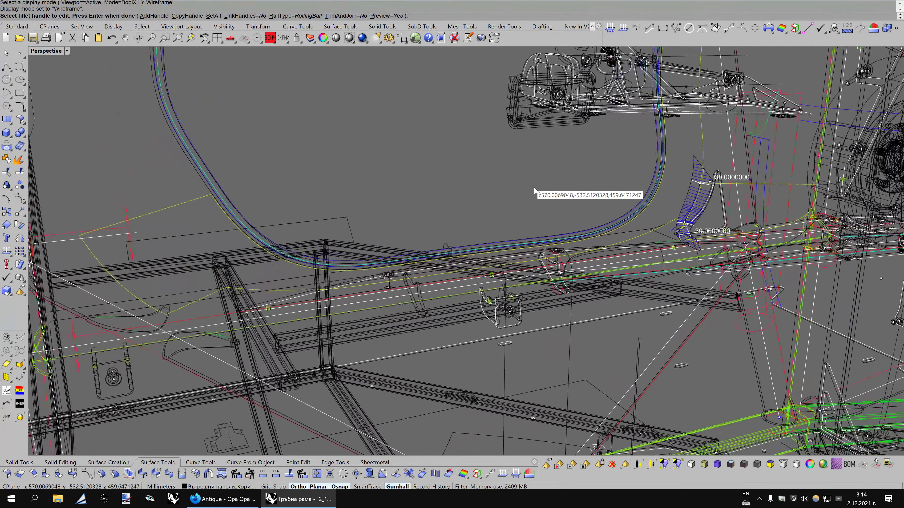
key("Left")
key("Left")
key("ctrl+alt+s")
key("Left")
key("Left")
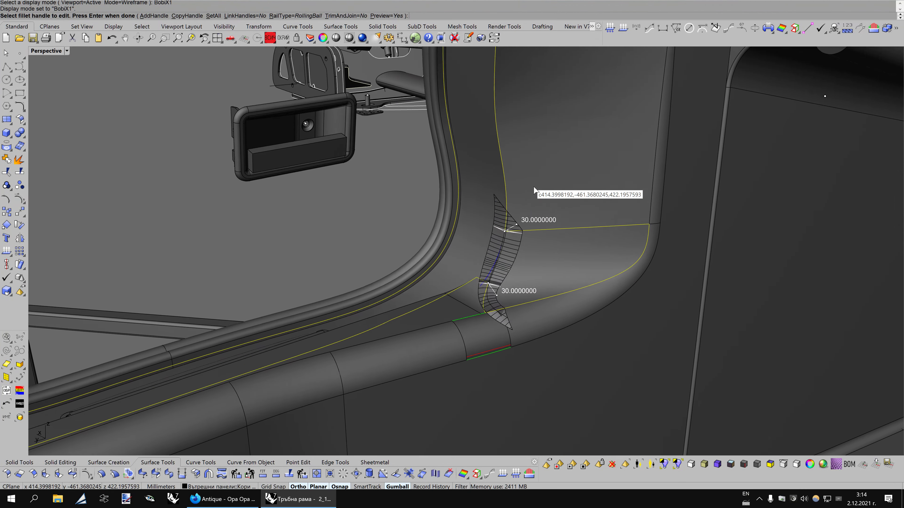
key("Return")
scroll(539, 276, "up", 3)
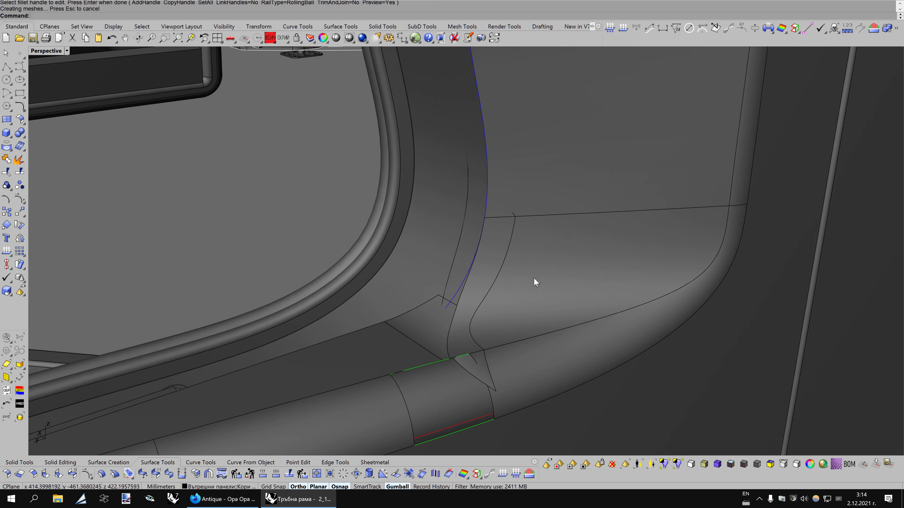
key("Return")
Fillet the vertical edge between both panels at radius 30, checking it in wireframe
right_click_drag(533, 278, 520, 260)
left_click(463, 172)
left_click(500, 171)
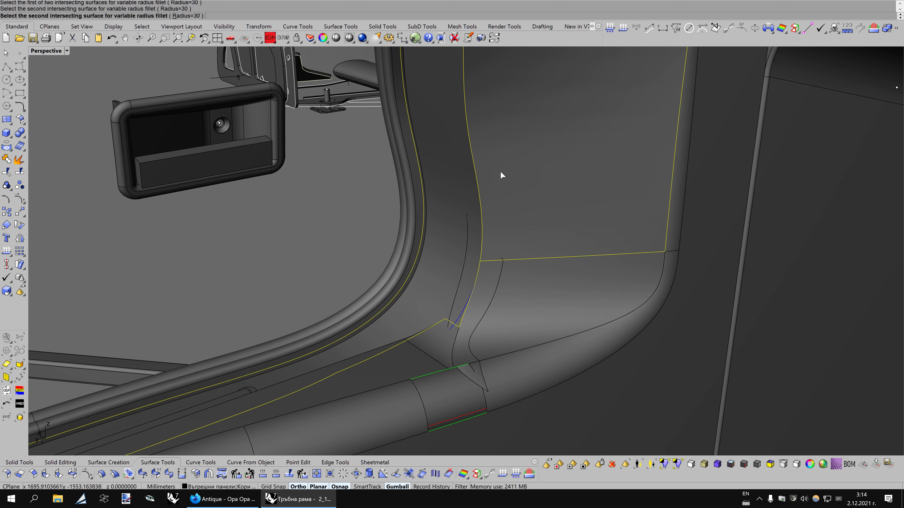
right_click_drag(503, 176, 523, 235)
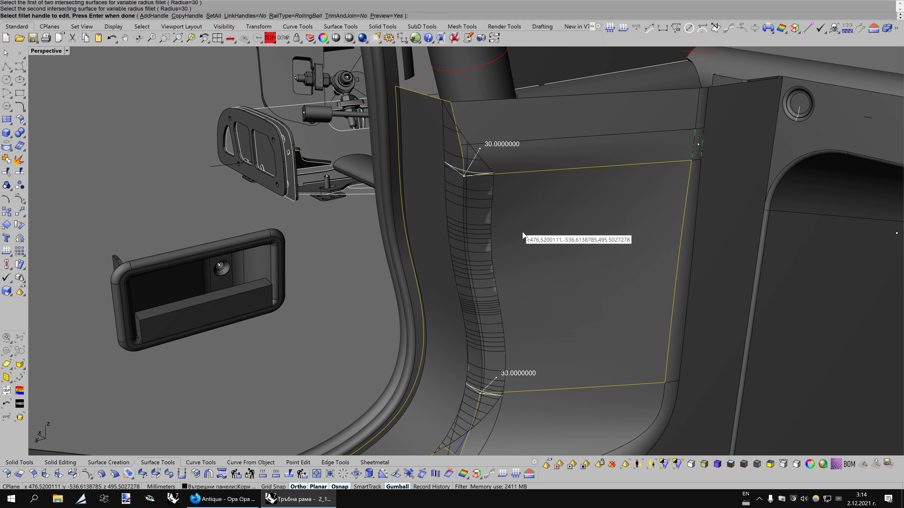
key("Down")
key("Down")
key("Down")
key("Down")
key("Down")
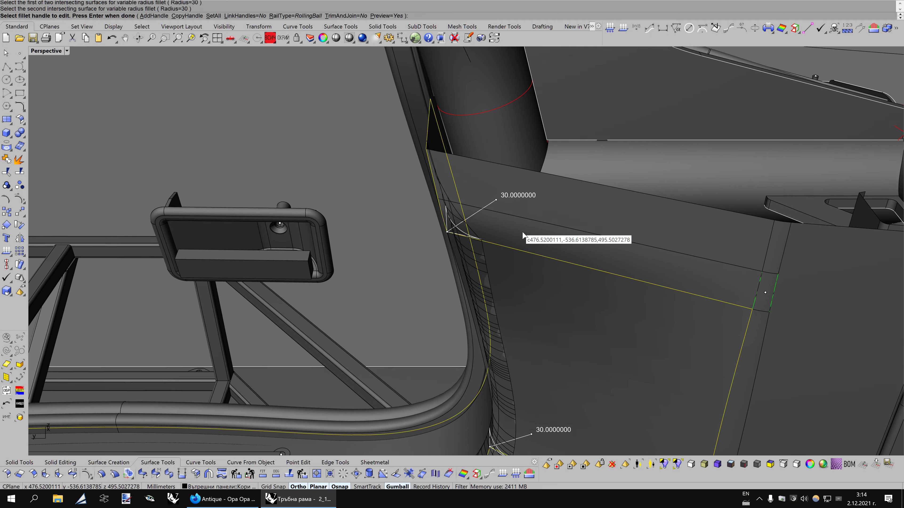
key("Down")
key("Down")
key("Down")
key("ctrl+alt+w")
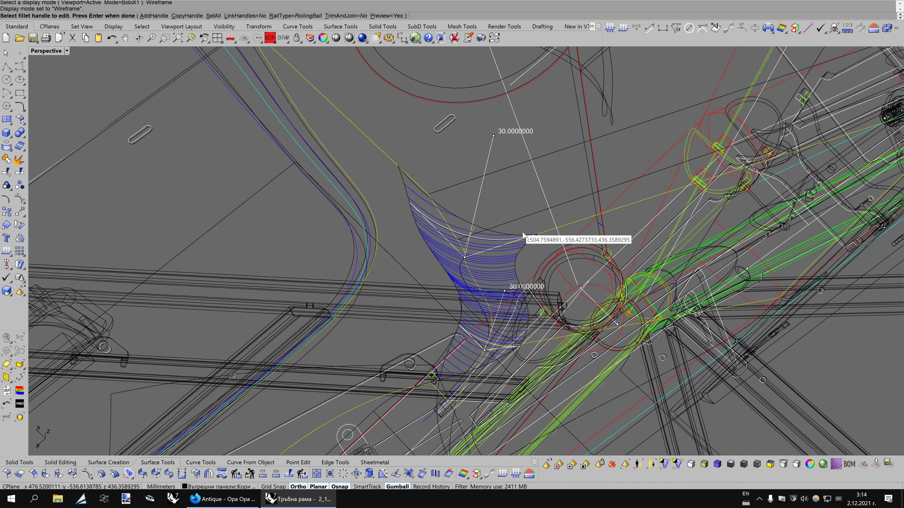
key("Down")
key("Down")
key("Down")
key("Down")
key("ctrl+alt+s")
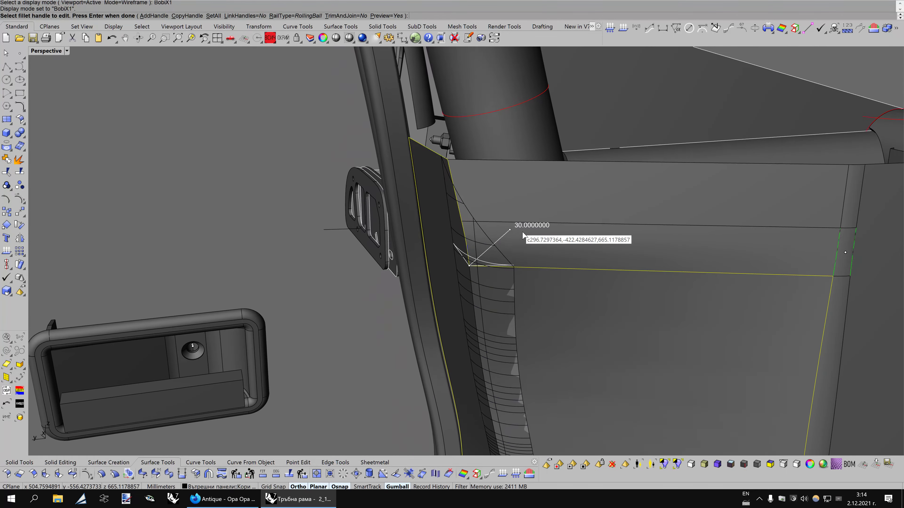
key("Down")
key("Return")
key("Down")
key("Down")
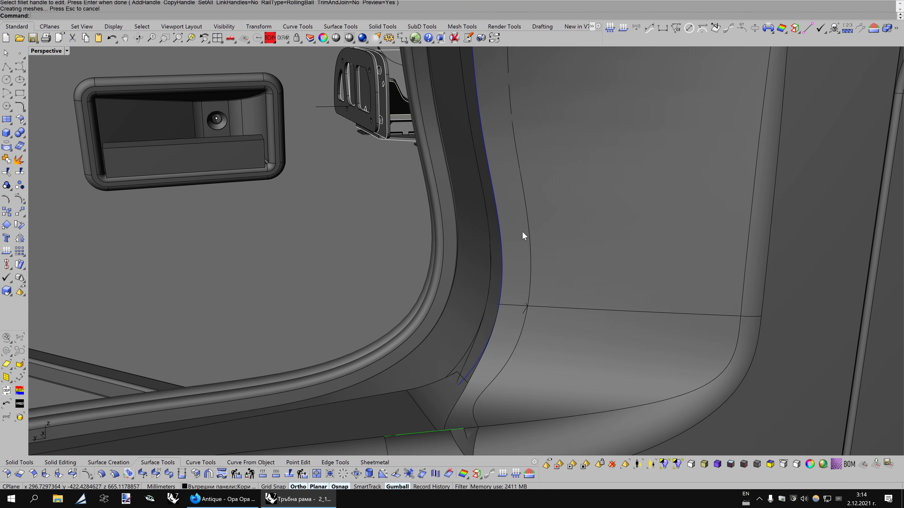
key("Down")
key("Down")
key("Down")
key("Down")
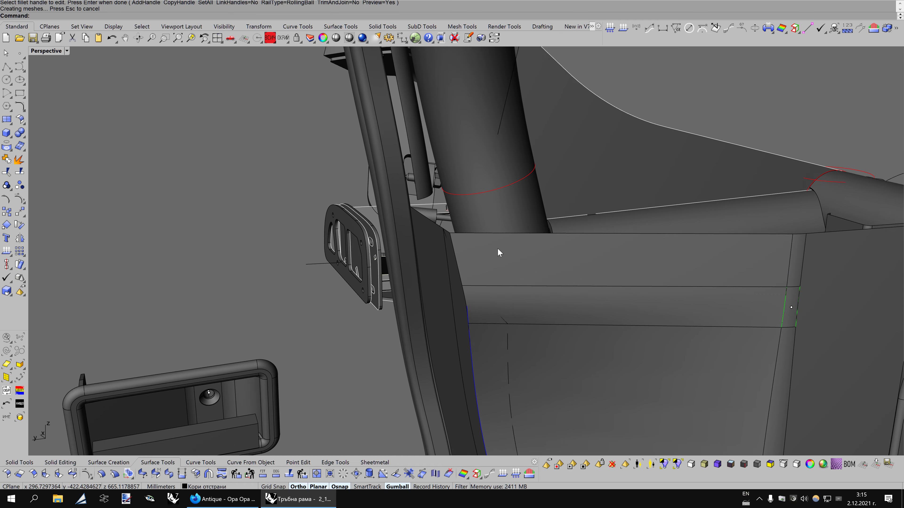
Preview a variable fillet between the front and left panels at the upper corner
key("Return")
left_click(461, 250)
key("Left")
key("Left")
left_click(400, 250)
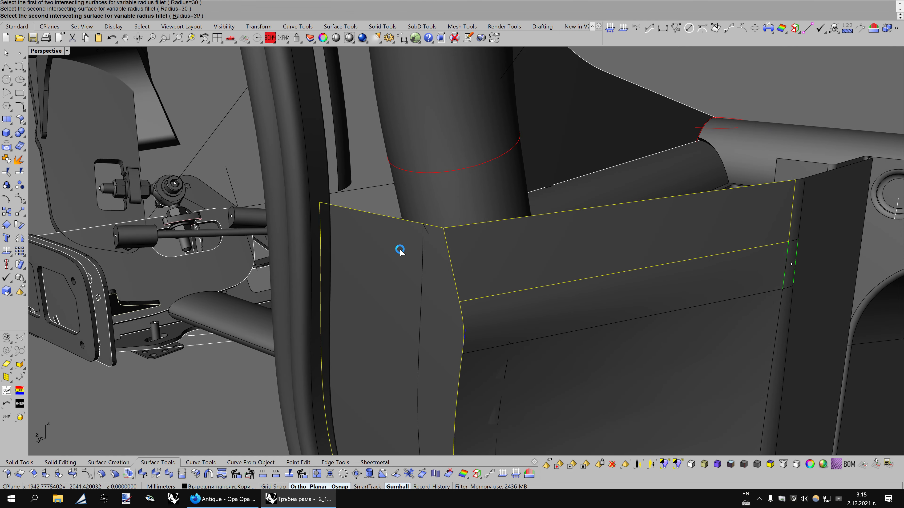
key("Left")
key("Left")
key("Left")
key("Left")
key("Left")
key("Left")
key("Left")
key("Left")
key("Left")
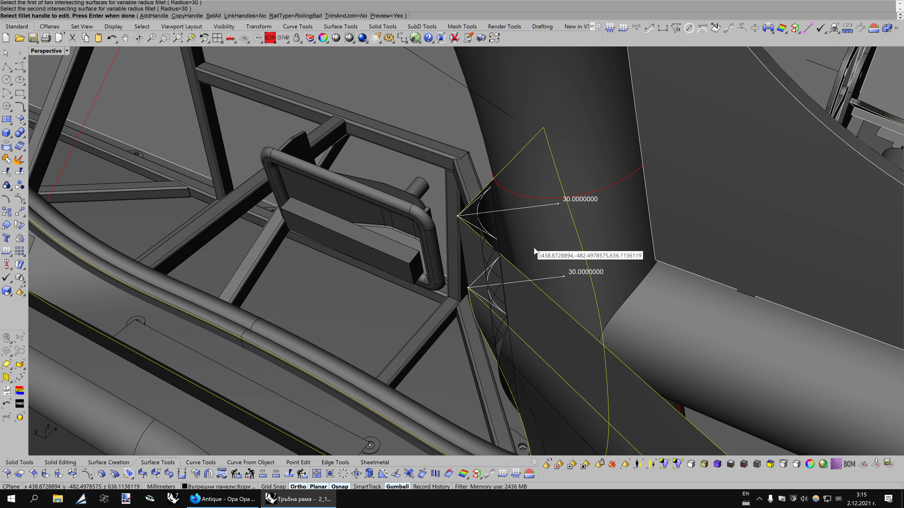
key("Left")
key("Left")
key("ctrl+alt+w")
key("Left")
key("Left")
key("Left")
key("Left")
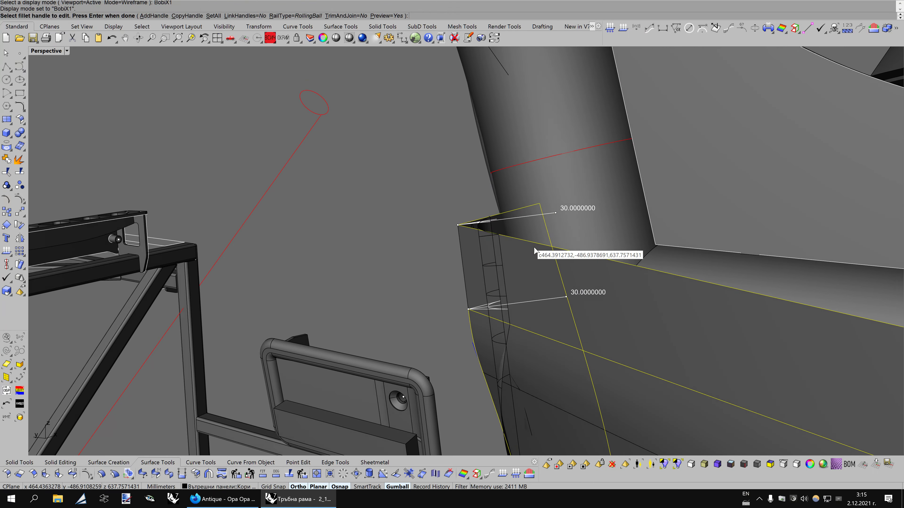
key("Left")
key("Left")
key("Left")
key("Left")
key("Left")
key("Left")
key("Left")
key("Left")
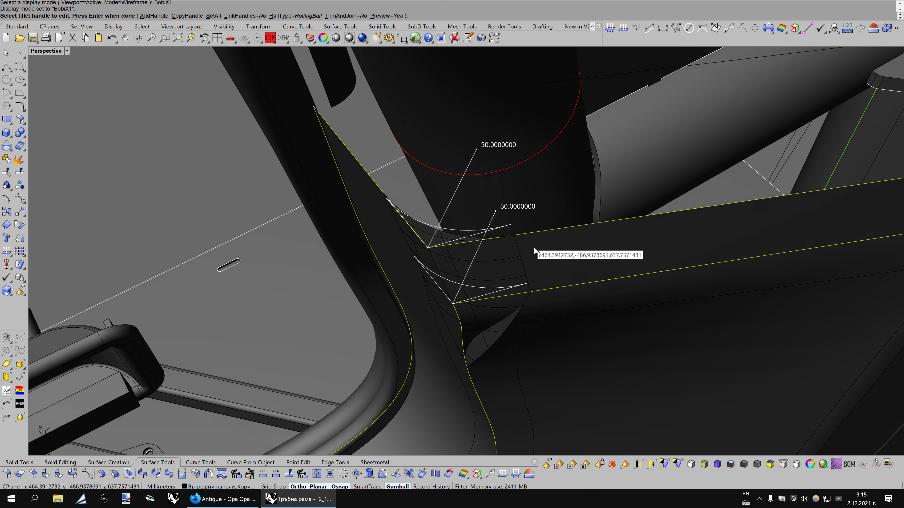
key("Left")
key("Left")
key("Left")
key("Left")
key("Return")
key("Left")
key("Left")
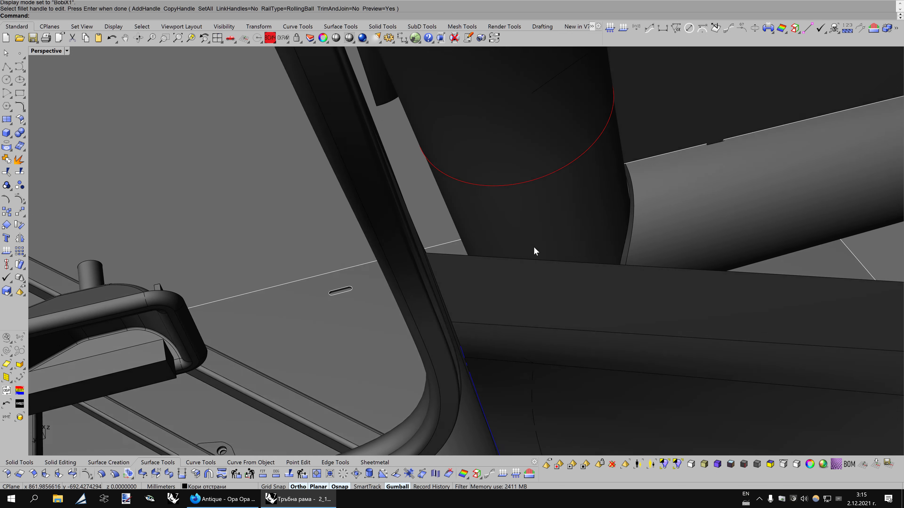
key("Left")
key("Left")
key("Left")
key("Left")
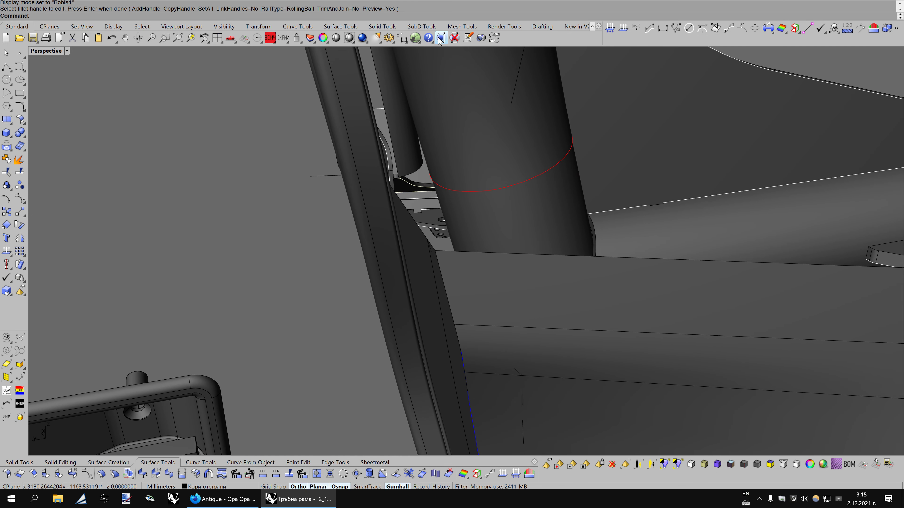
Add a clipping plane cutting away the tube to expose the upper corner
left_click(440, 38)
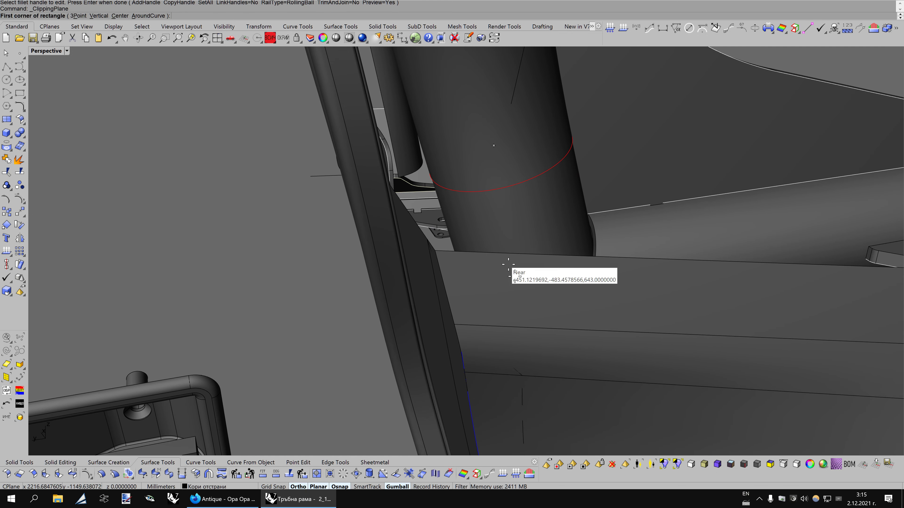
left_click(444, 281)
left_click(416, 310)
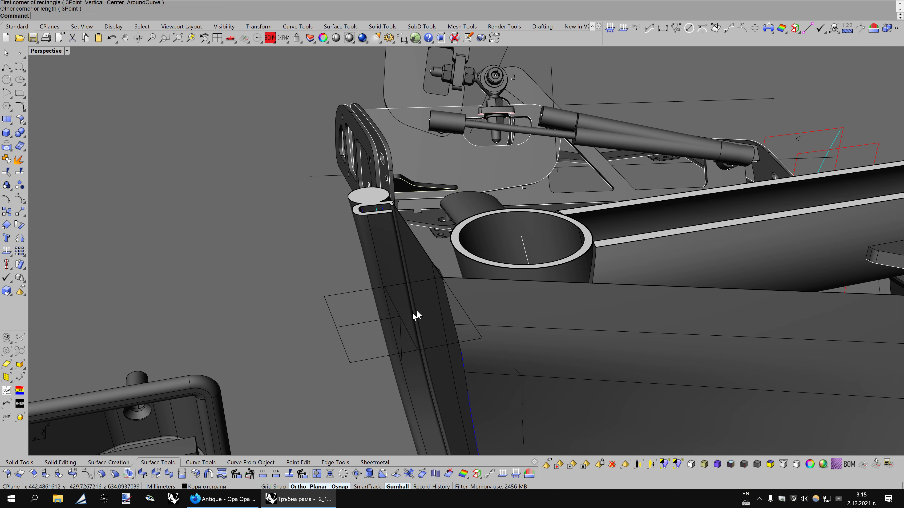
key("Left")
key("Up")
key("Up")
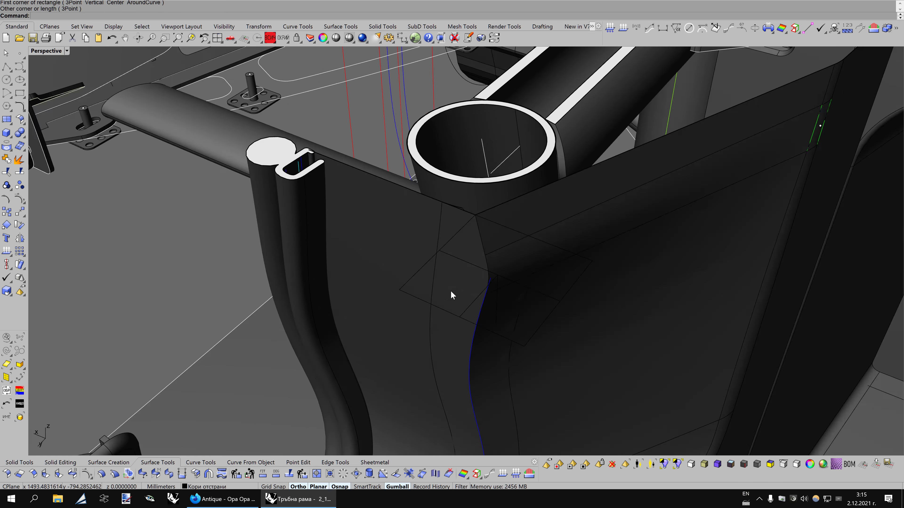
key("Left")
key("ctrl+alt+s")
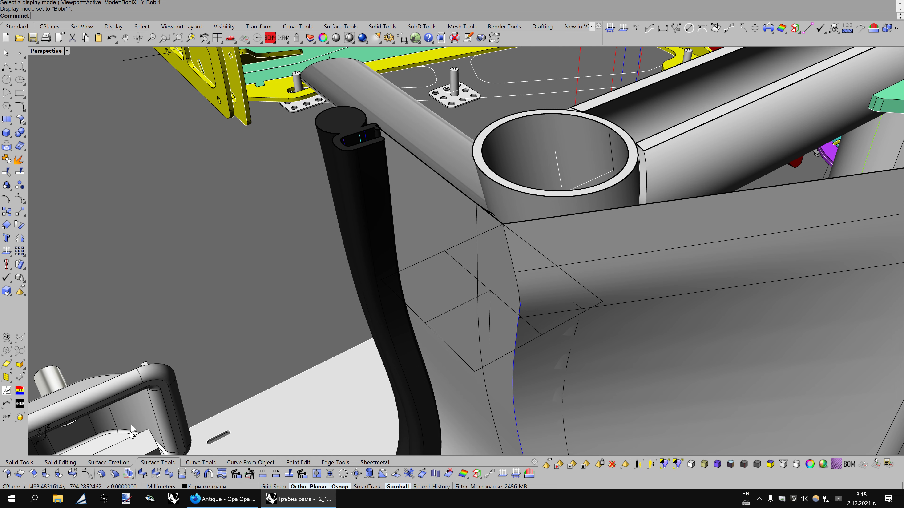
Fillet the two panel surfaces under the tube with a 30-radius variable fillet
left_click(44, 474)
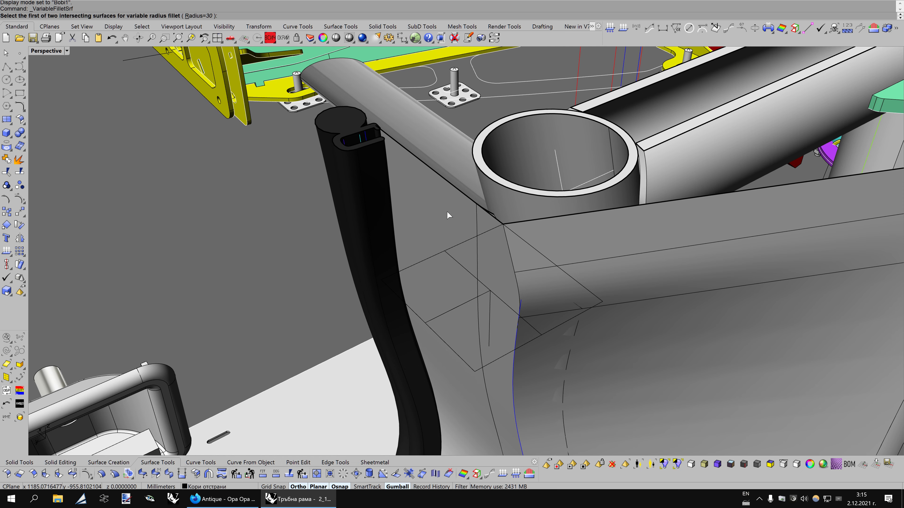
left_click(562, 235)
left_click(561, 235)
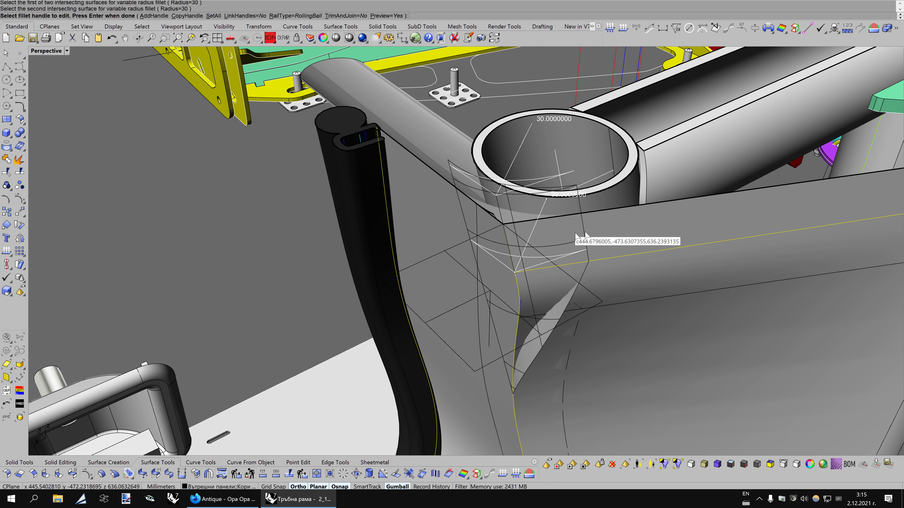
key("Down")
key("Down")
key("Down")
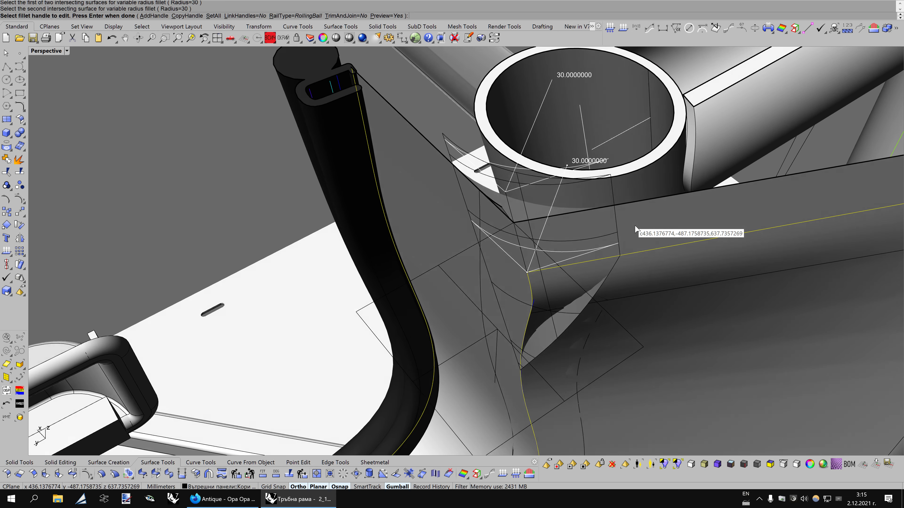
key("Down")
Inspect the new fillet from several angles, then delete the clipping plane
key("Down")
key("Down")
key("Down")
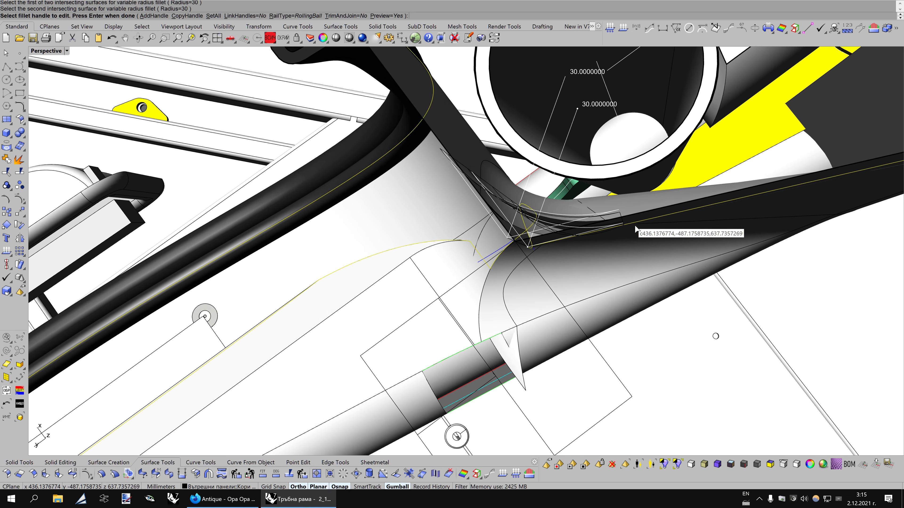
key("Return")
scroll(634, 224, "up", 5)
key("Down")
key("Down")
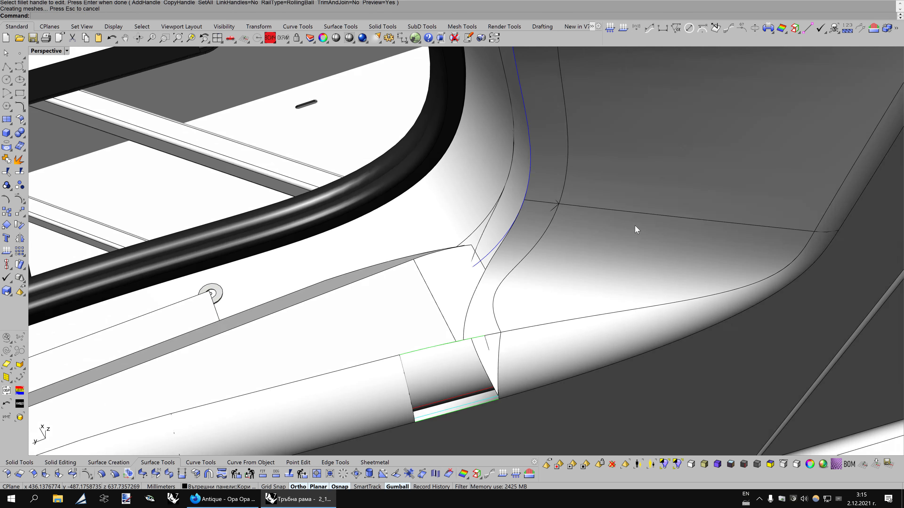
key("Down")
key("Down")
scroll(635, 224, "down", 3)
key("Down")
key("Down")
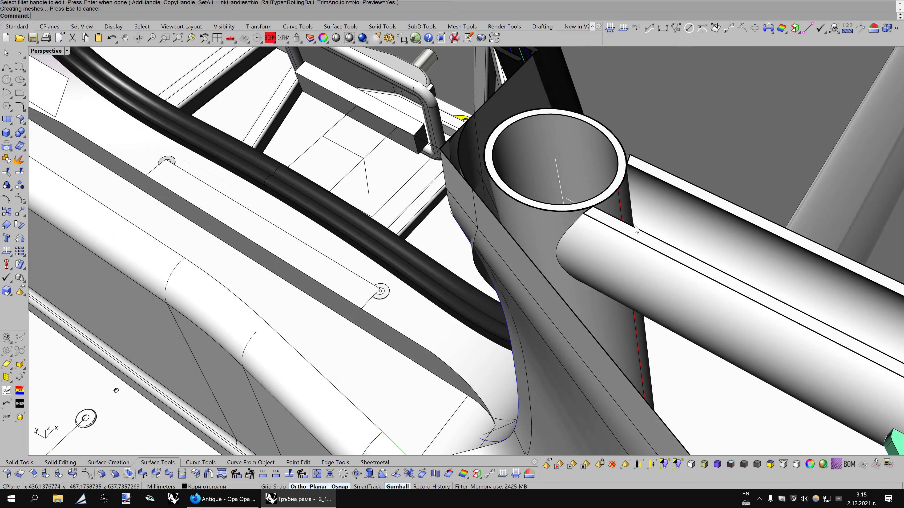
scroll(635, 224, "up", 3)
key("Down")
key("Down")
key("Down")
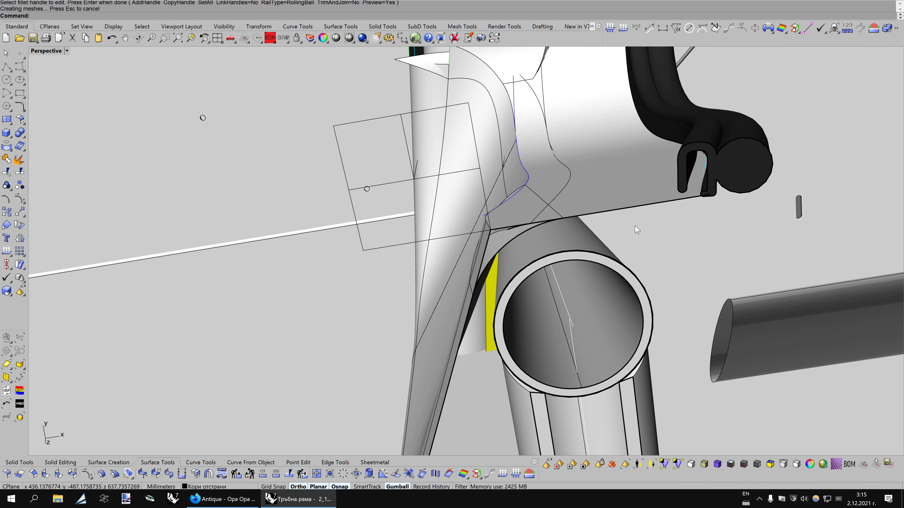
key("Down")
key("Down")
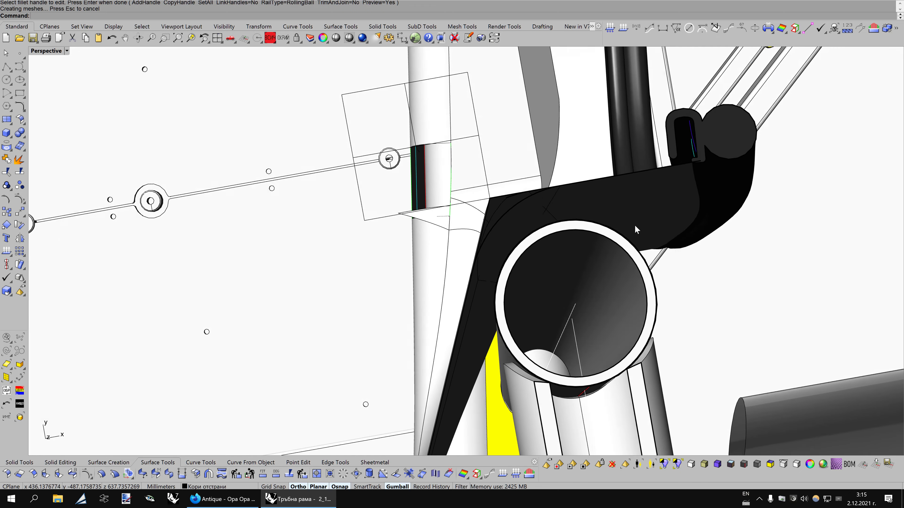
key("Down")
key("Home")
key("Home")
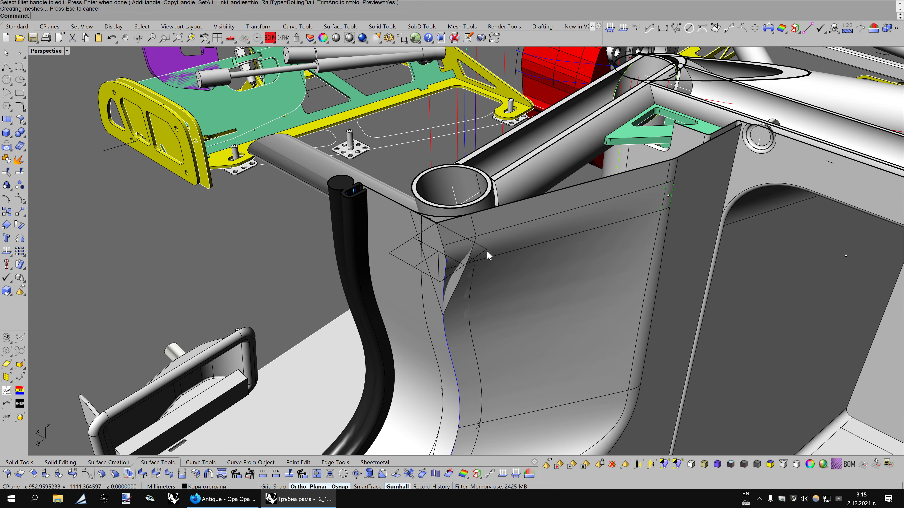
key("Escape")
left_click(487, 251)
key("Delete")
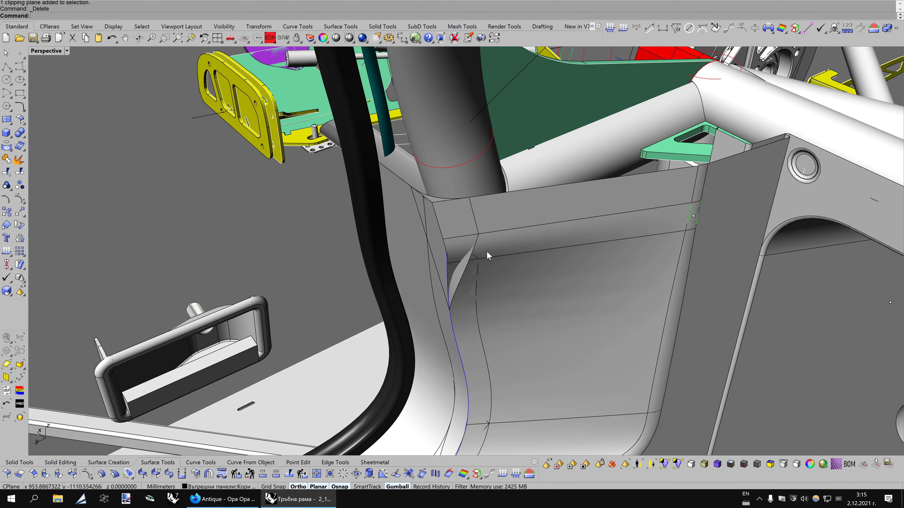
Delete the old fillet surface, the leftover corner curve and the trimmed corner surface
left_click(443, 198)
key("Escape")
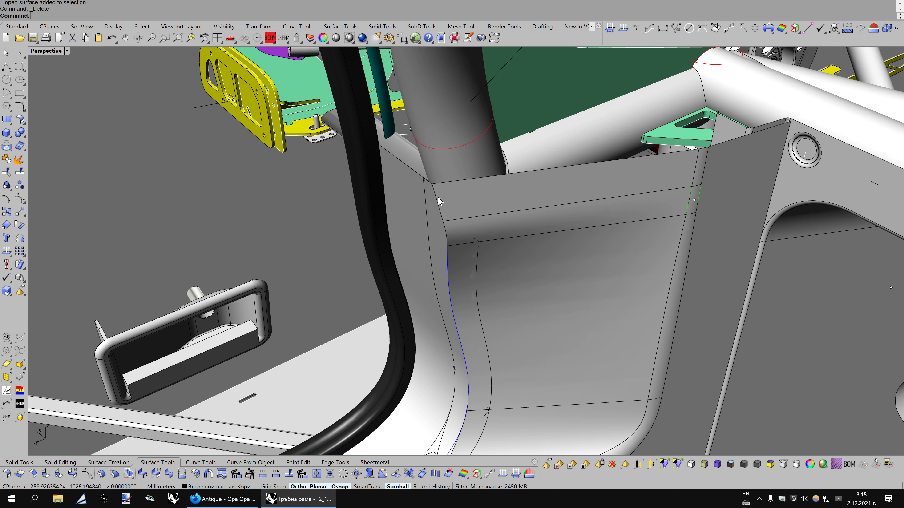
key("Home")
left_click(487, 224)
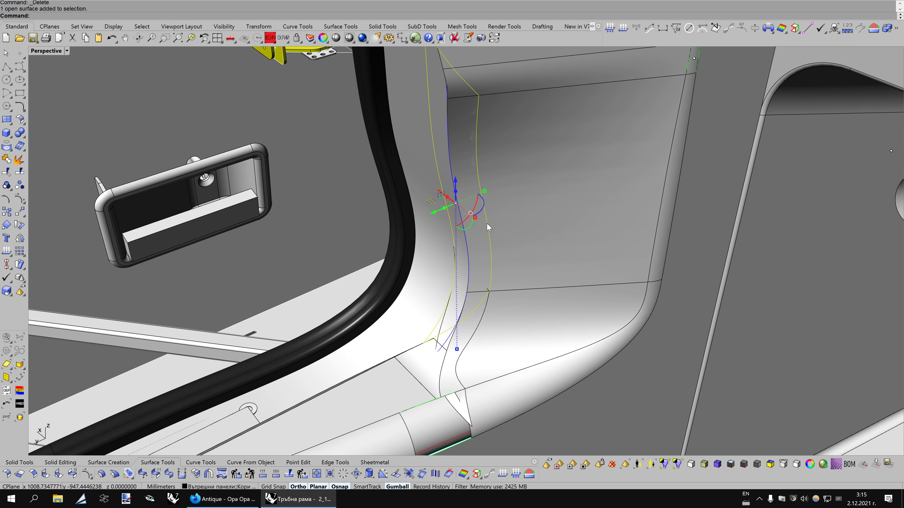
key("Delete")
left_click(488, 304)
key("Delete")
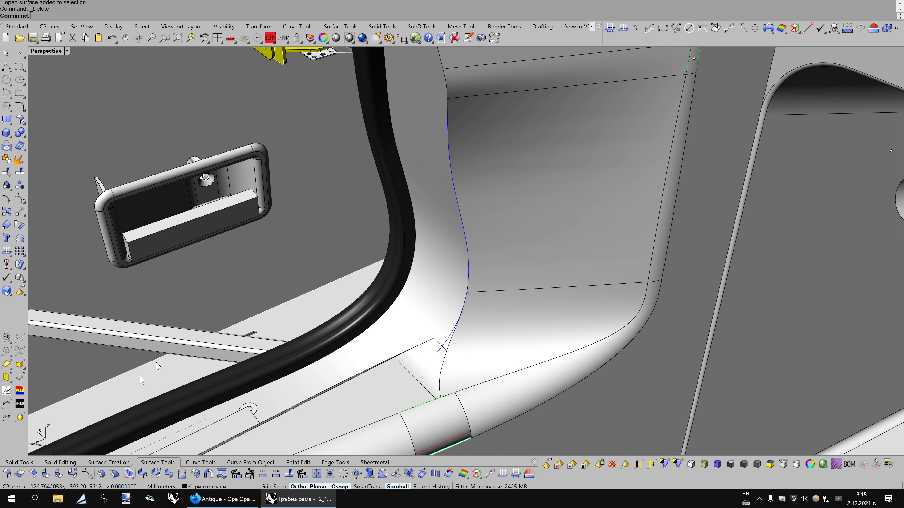
Blend the side panel into its neighbouring surface with a radius-20 variable fillet
left_click(45, 474)
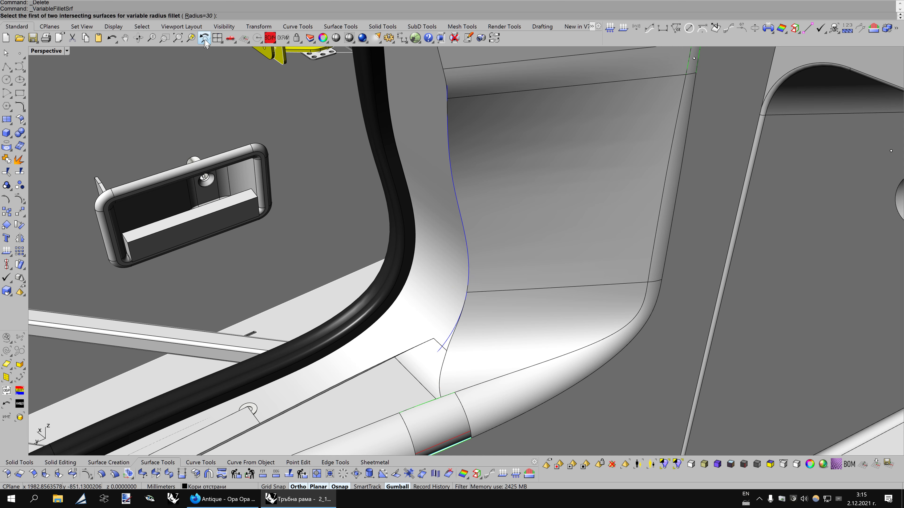
left_click(199, 16)
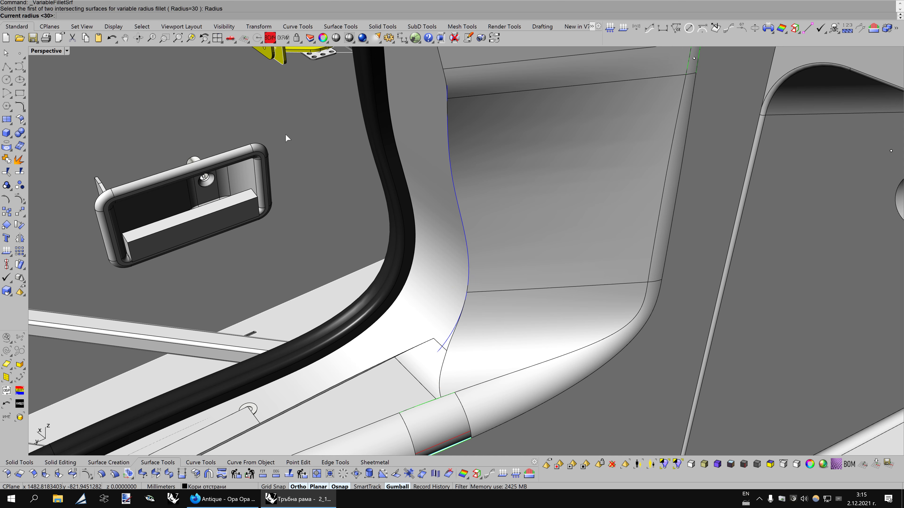
type("20")
key("Return")
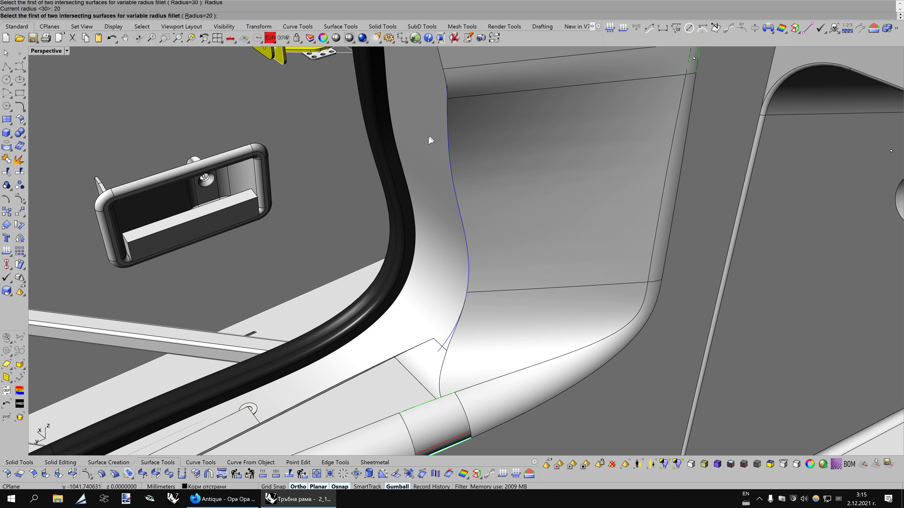
left_click(429, 137)
left_click(457, 147)
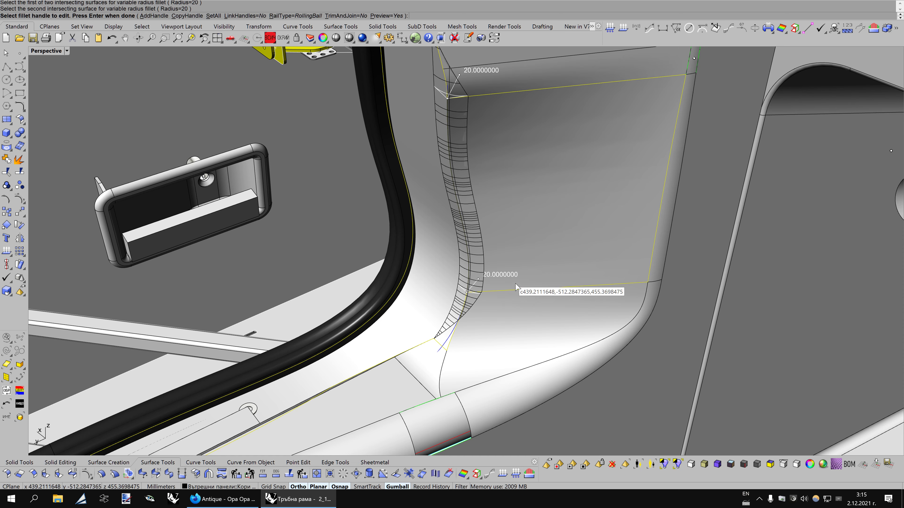
key("Return")
Repeat the variable fillet on the surfaces at the upper frame corner
right_click_drag(507, 137, 518, 295)
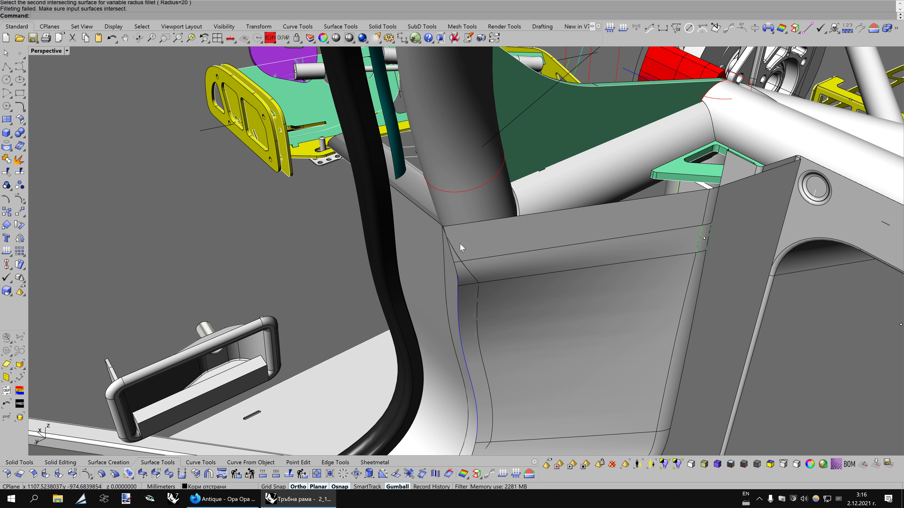
right_click(460, 244)
double_click(460, 244)
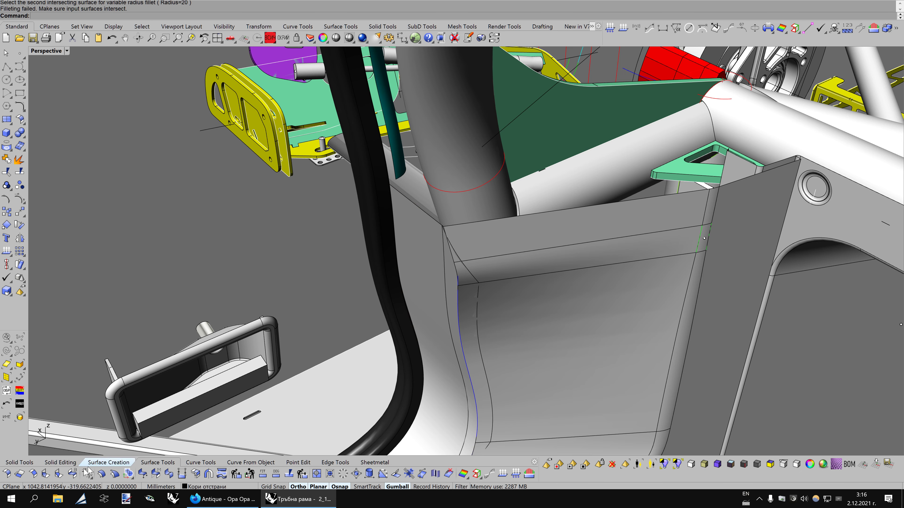
Add a radius-20 variable fillet between the left panel and the upper band
left_click(35, 477)
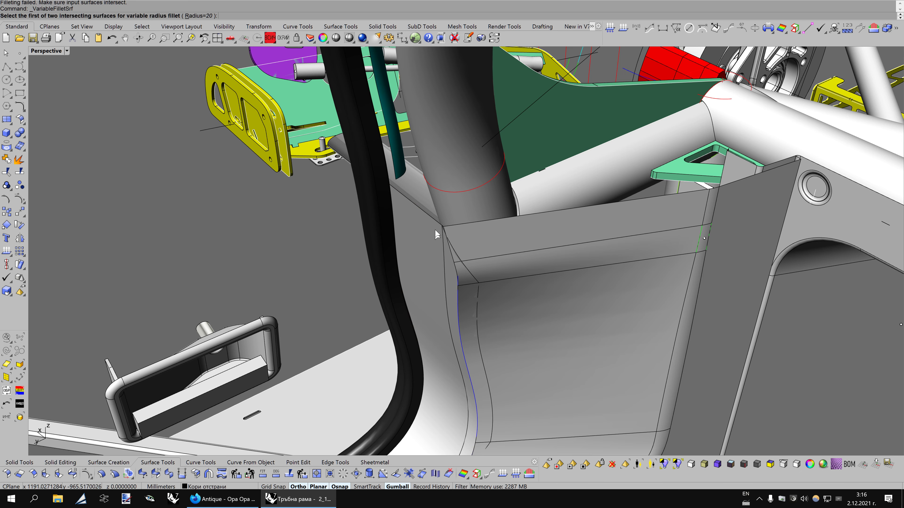
scroll(434, 234, "up", 2)
left_click(422, 246)
left_click(474, 247)
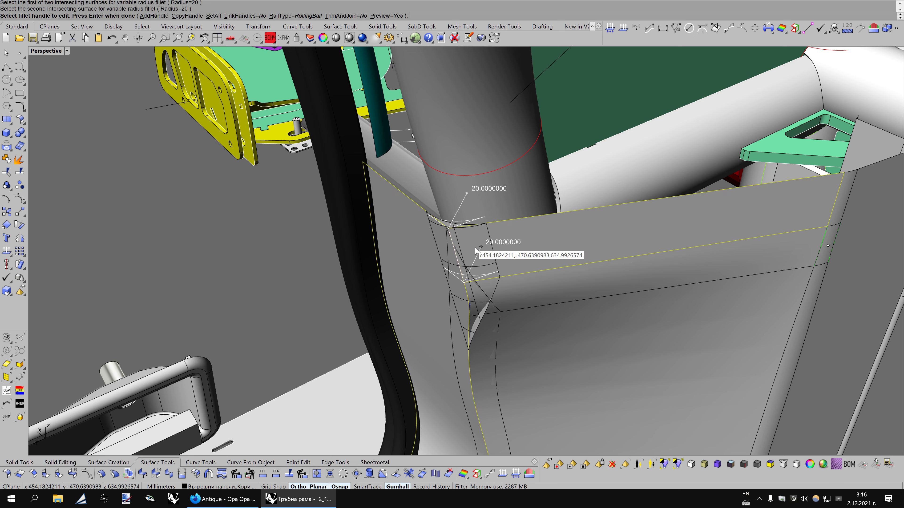
key("Return")
left_click(424, 293)
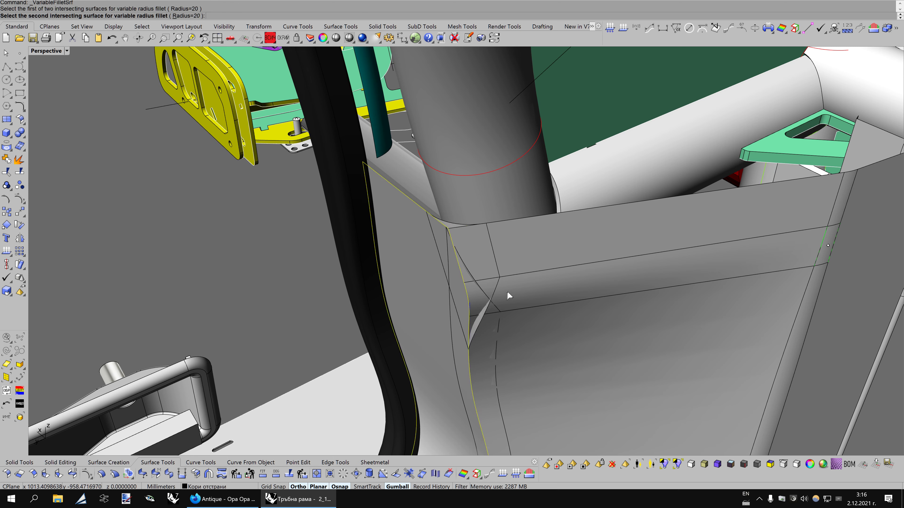
left_click(509, 296)
key("Return")
Add a radius-20 variable fillet between the two surfaces at the lower corner
scroll(508, 291, "down", 2)
mouse_move(507, 291)
right_mouse_down()
mouse_move(426, 164)
mouse_move(463, 262)
right_mouse_up()
scroll(463, 262, "up", 3)
scroll(463, 262, "up", 2)
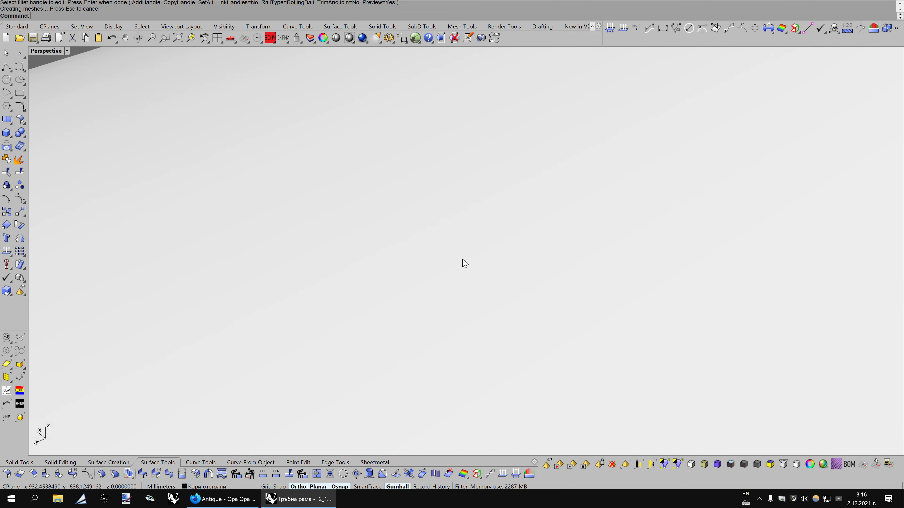
scroll(462, 260, "up", 3)
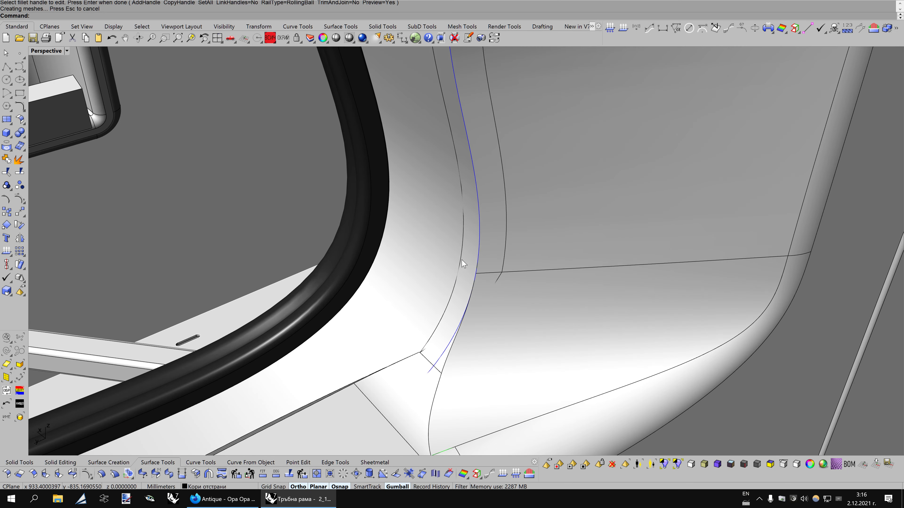
left_click(46, 473)
right_click_drag(438, 292, 437, 259)
left_click(443, 278)
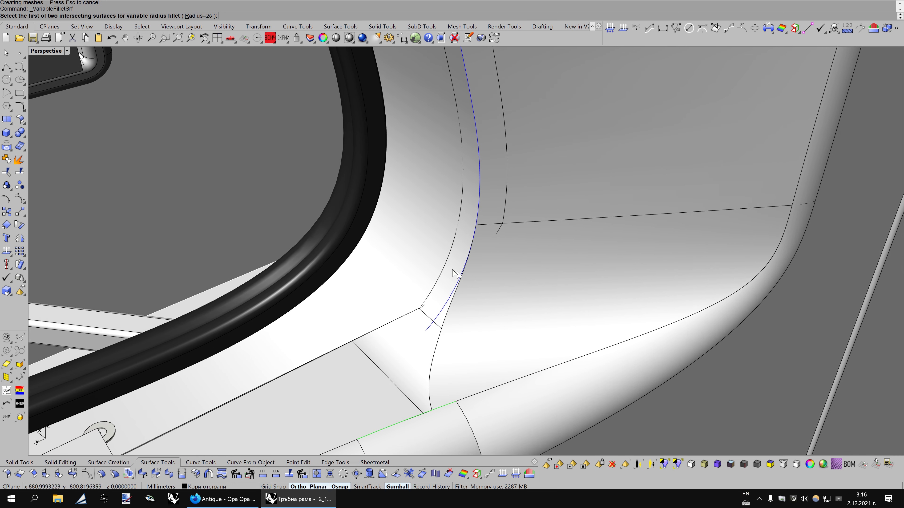
left_click(500, 261)
key("Return")
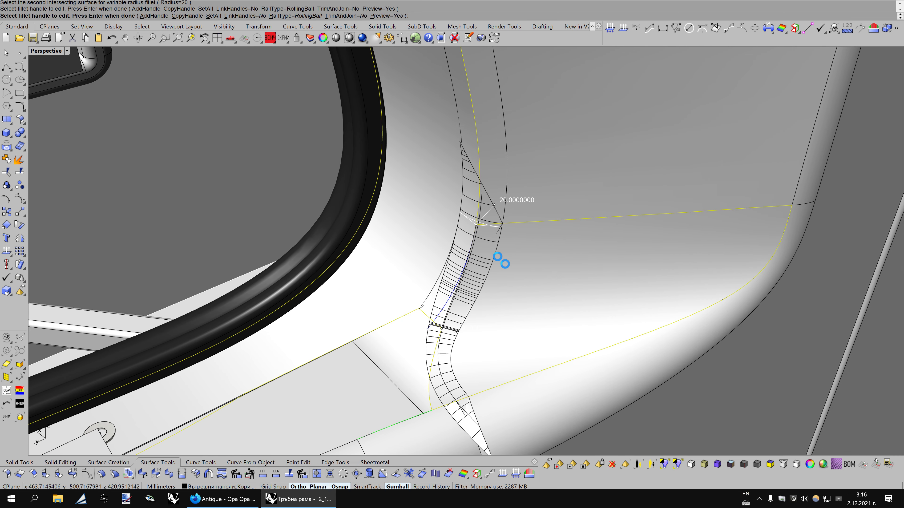
Switch to the dark display mode, trial a bottom-joint fillet, then undo it
right_click_drag(498, 260, 515, 268)
key("F6")
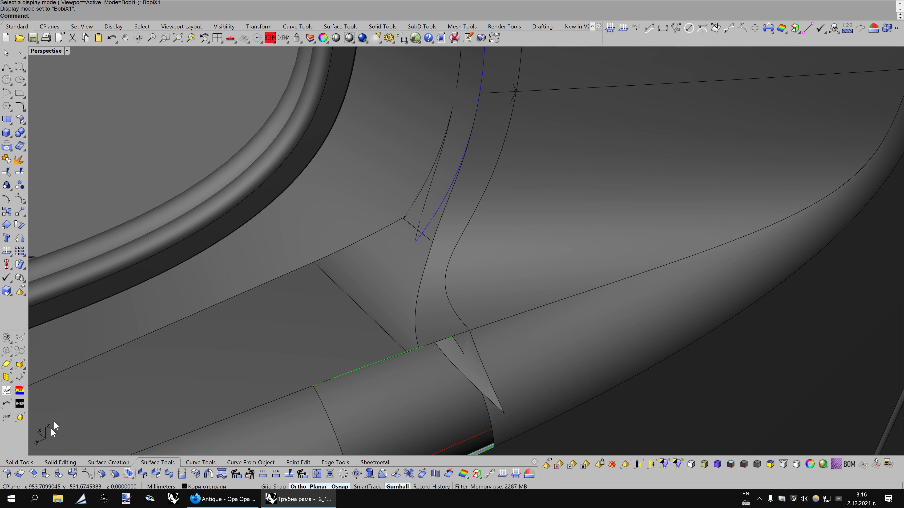
left_click(45, 474)
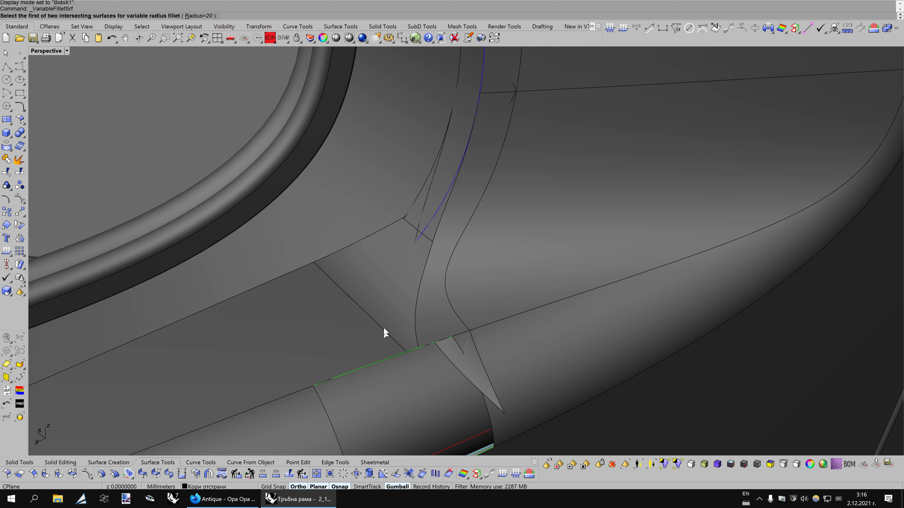
left_click(397, 290)
left_click(488, 285)
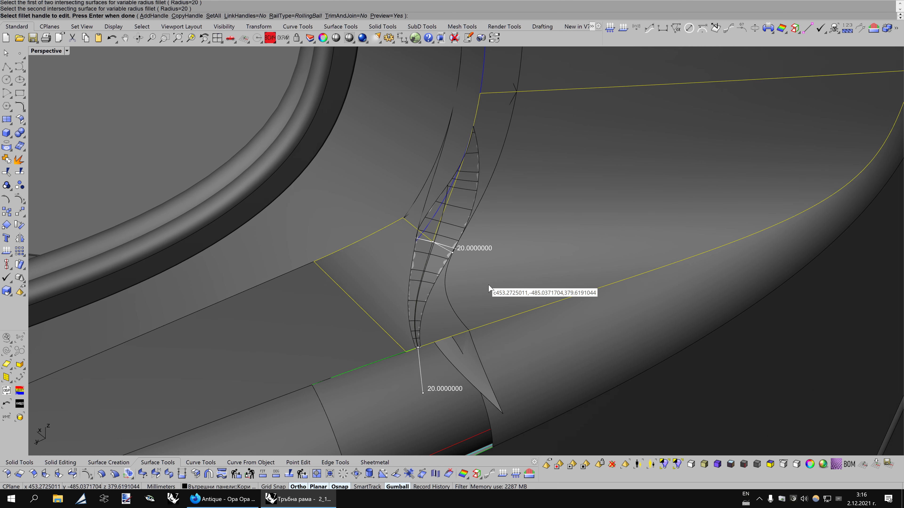
right_click_drag(489, 287, 483, 283)
key("Return")
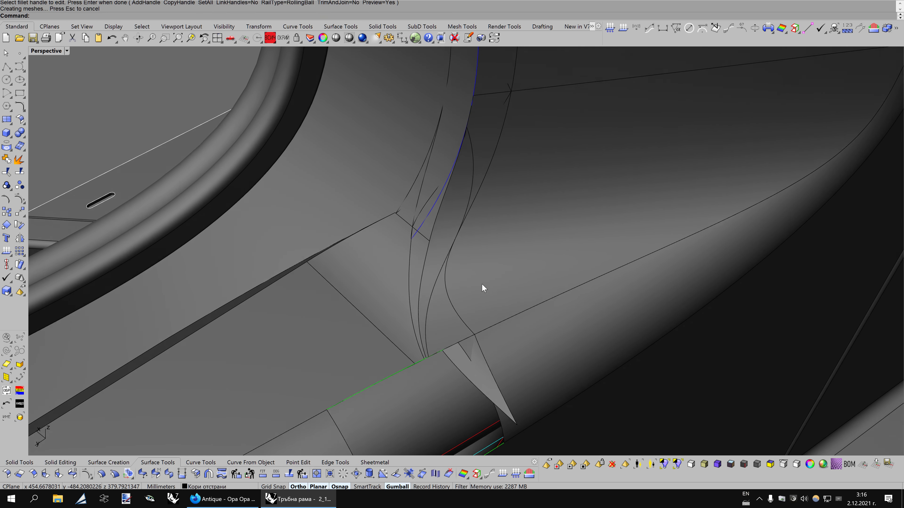
right_click_drag(482, 285, 460, 311)
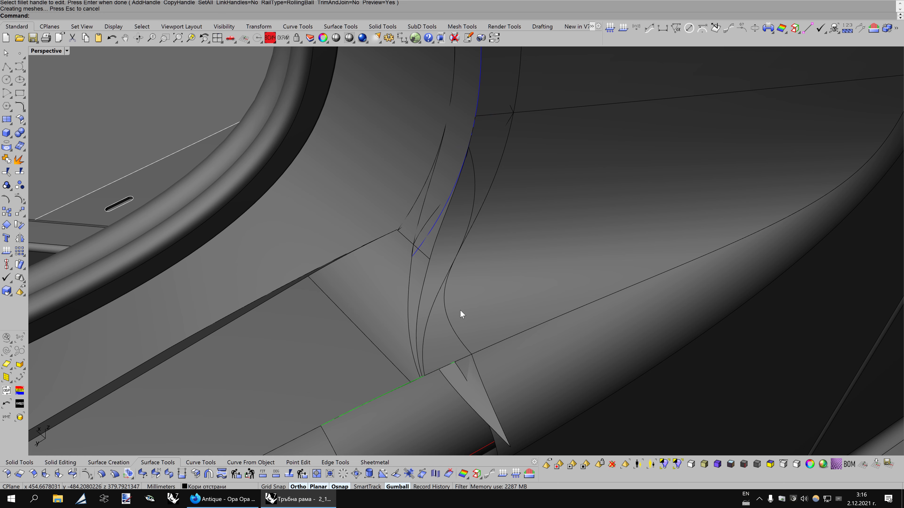
left_click(112, 39)
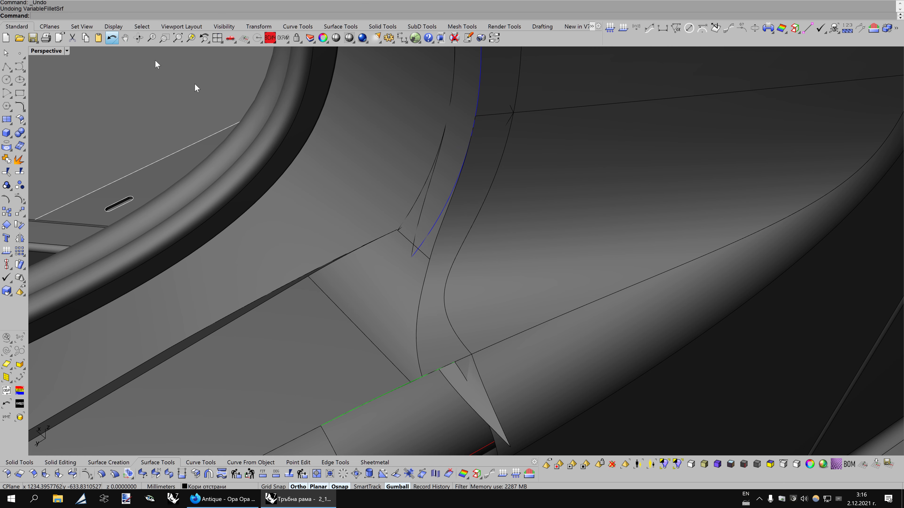
Split the corner blend surface along two isocurves with Shrink, deleting the two outer pieces
left_click(475, 228)
left_click(517, 245)
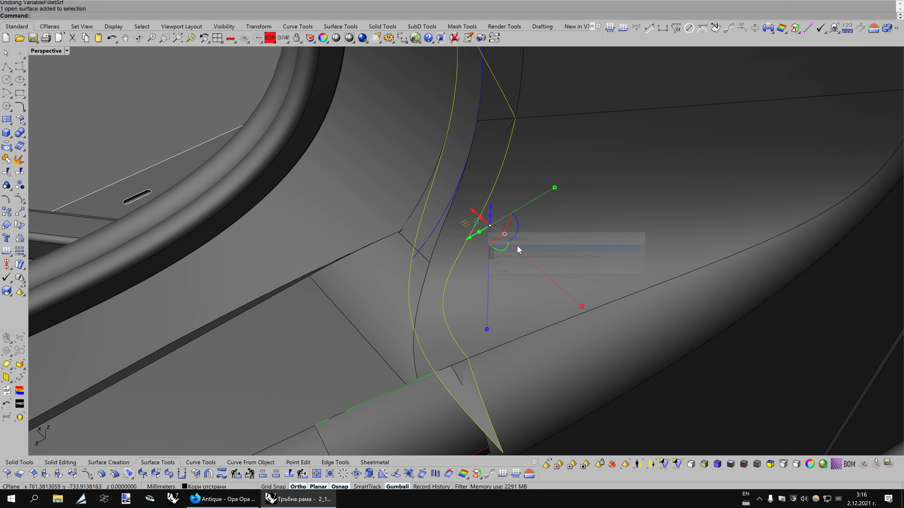
left_click(20, 176)
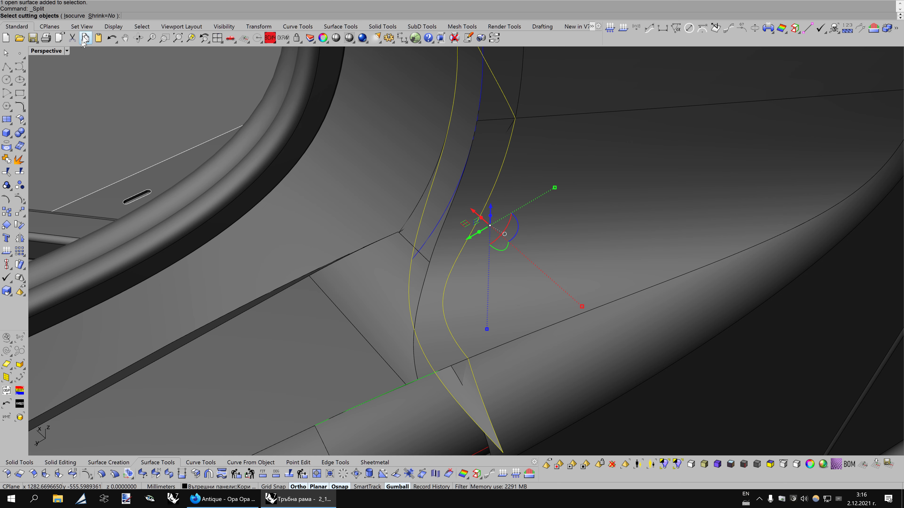
left_click(74, 16)
scroll(548, 260, "up", 5)
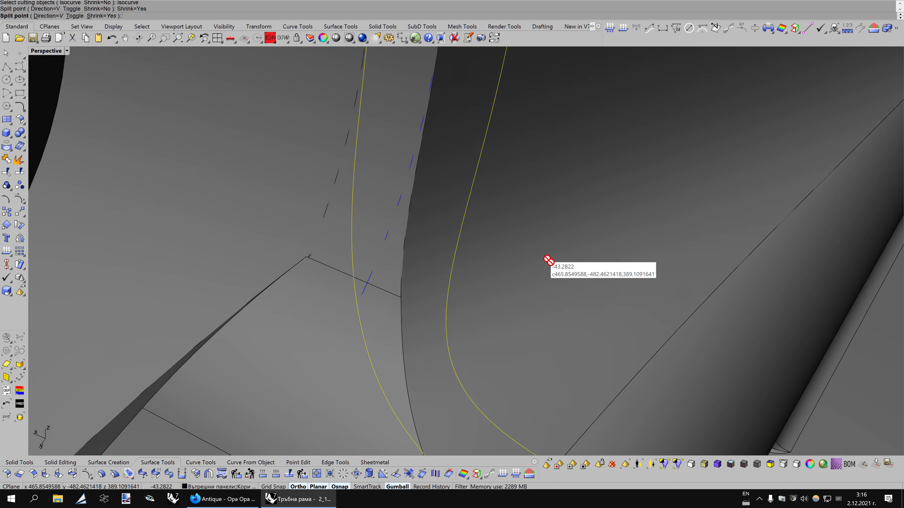
scroll(548, 260, "down", 2)
scroll(478, 268, "up", 2)
scroll(453, 272, "up", 1)
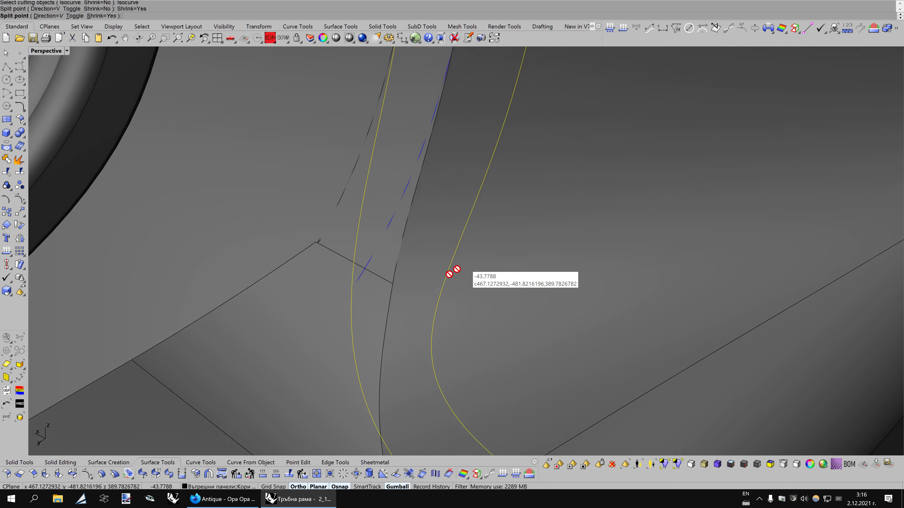
left_click(447, 274)
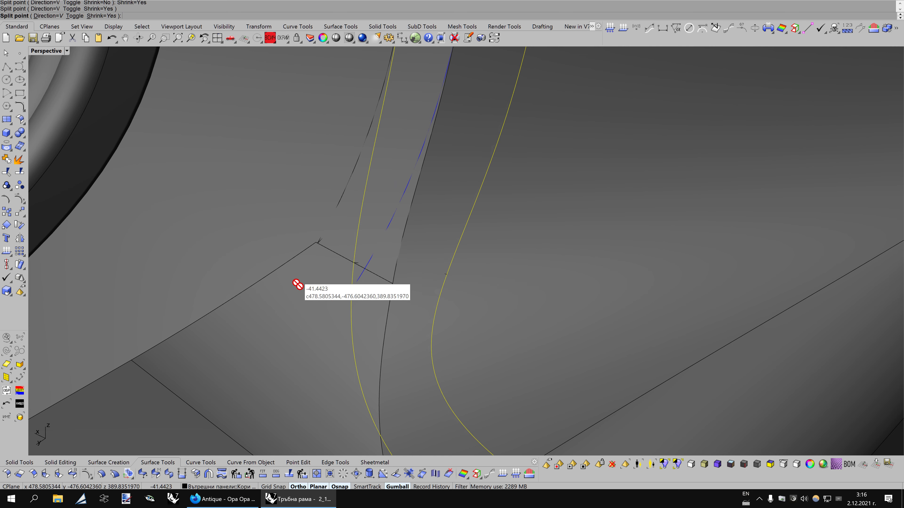
scroll(498, 276, "down", 2)
scroll(540, 269, "down", 1)
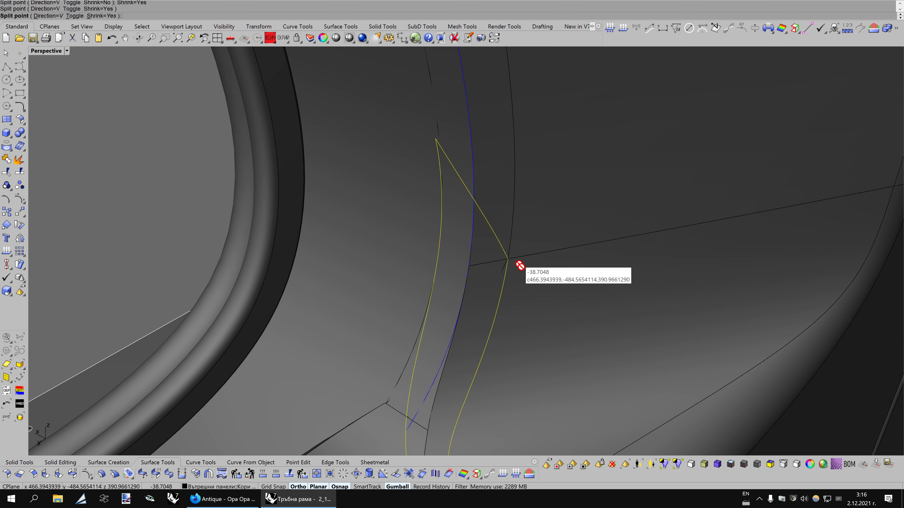
left_click(507, 259)
key("Return")
left_click(486, 331, "ctrl")
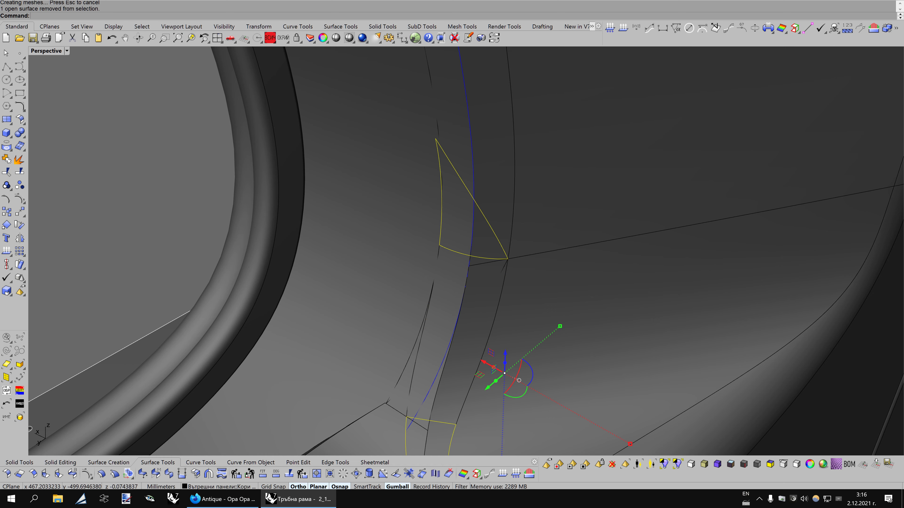
key("Delete")
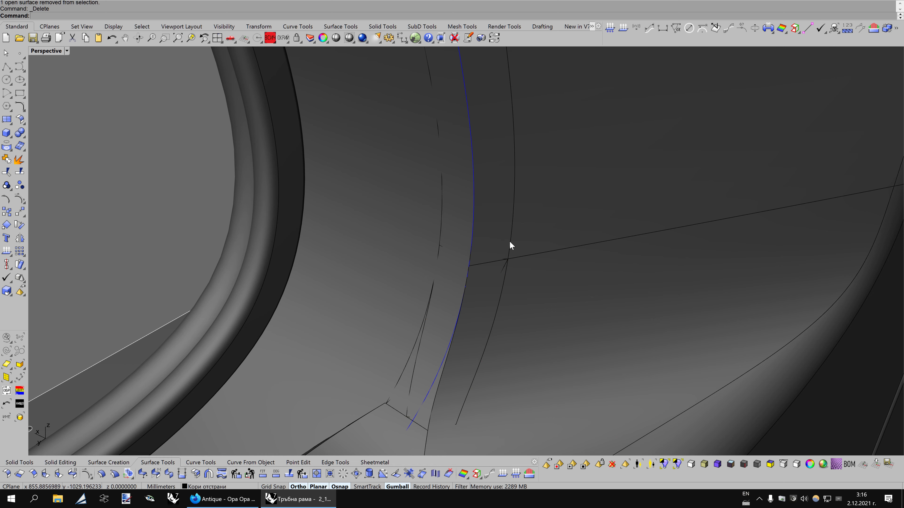
Split the next corner surface along an isocurve and delete the unwanted piece
left_click(519, 246)
scroll(519, 245, "up", 2)
left_click(526, 263)
type("split")
key("Return")
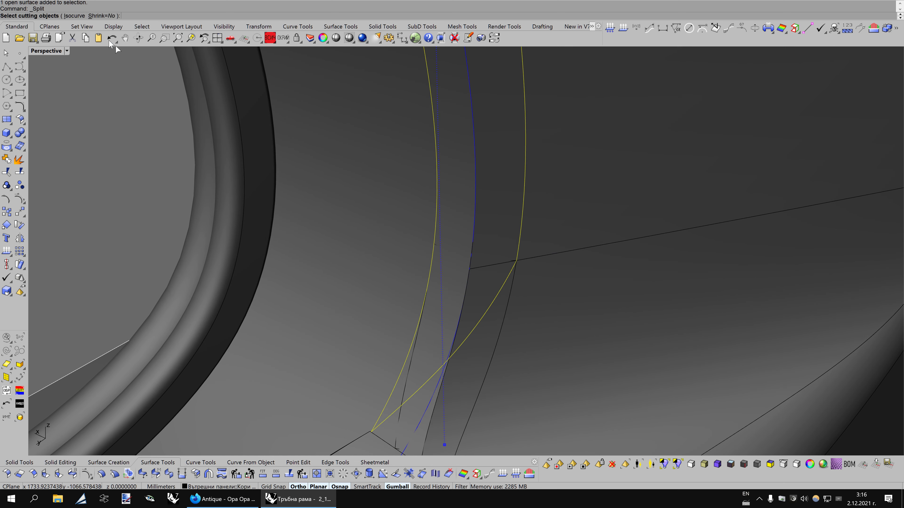
left_click(78, 16)
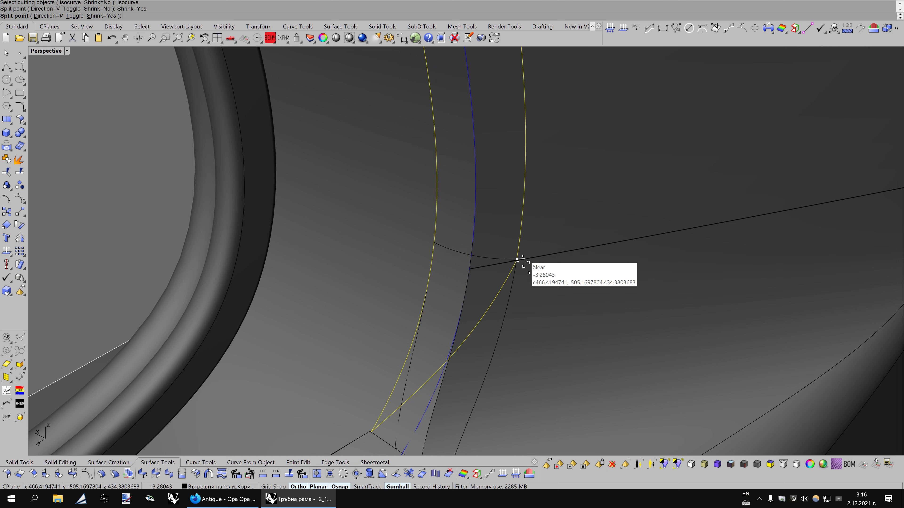
key("Left")
key("Left")
key("Left")
key("Left")
key("Left")
key("Left")
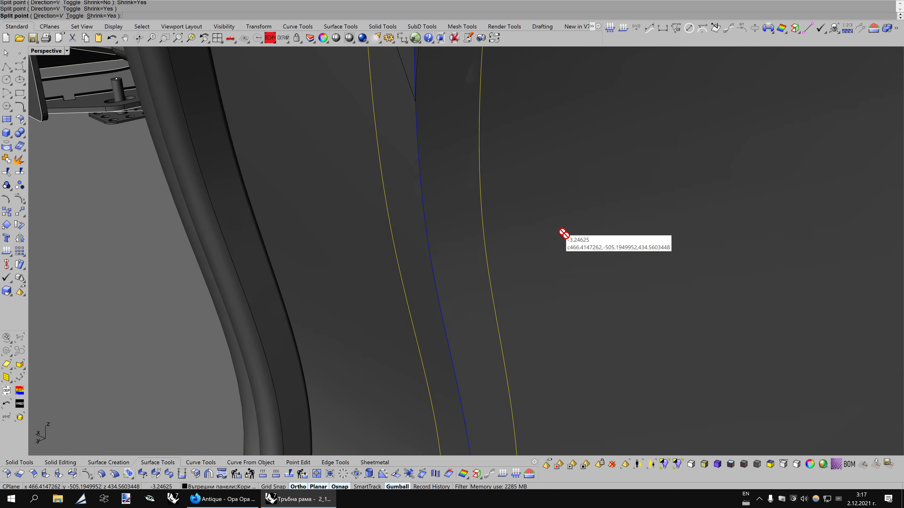
key("Left")
key("Left")
key("Left")
key("Left")
key("Left")
key("Left")
key("Left")
key("Left")
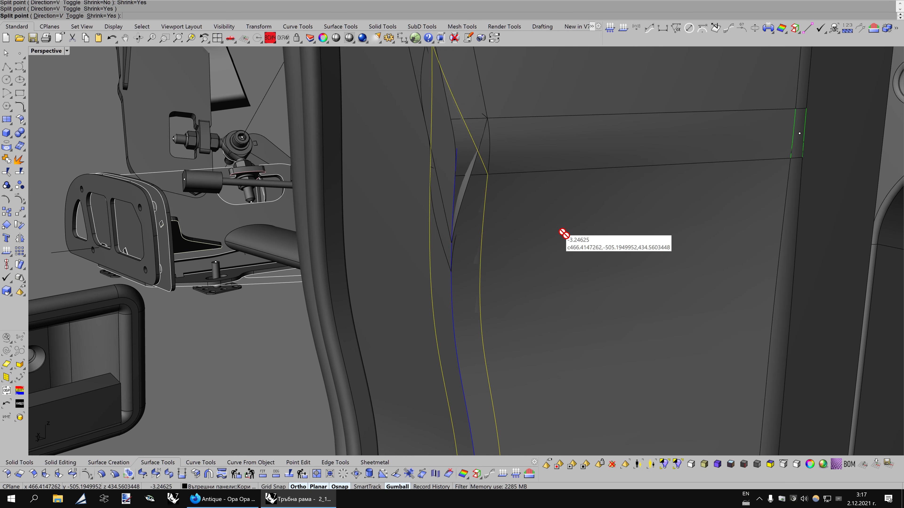
key("Left")
key("Left")
left_click(480, 283)
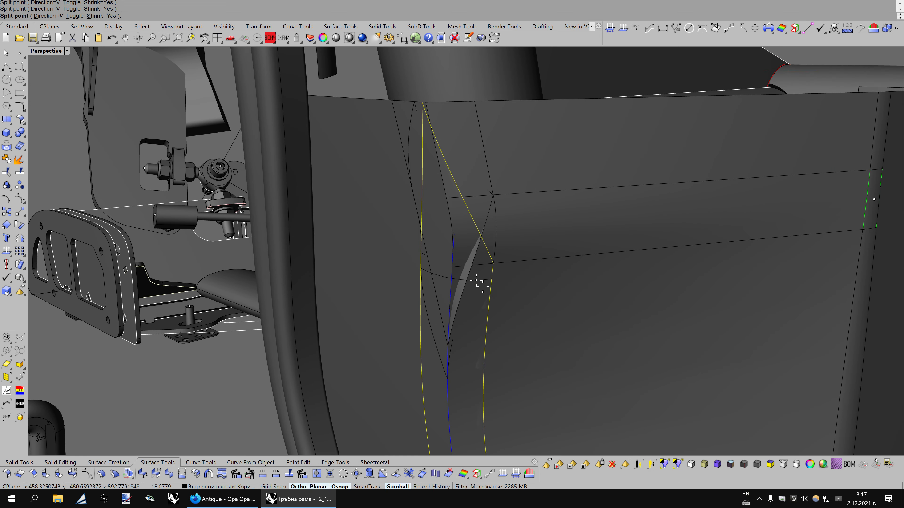
key("Return")
left_click(495, 294, "ctrl")
key("Delete")
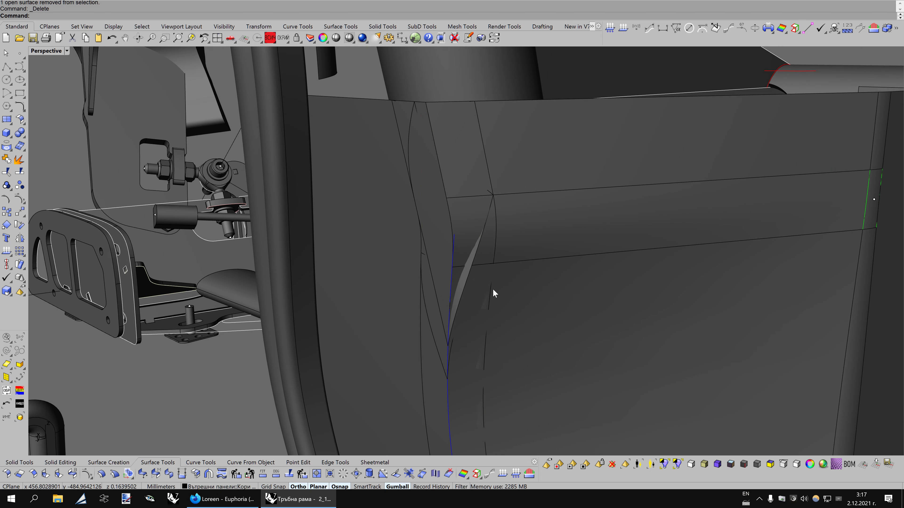
Split the triangular wedge at the panel corner point and delete its lower piece
scroll(490, 240, "up", 2)
left_click(481, 237)
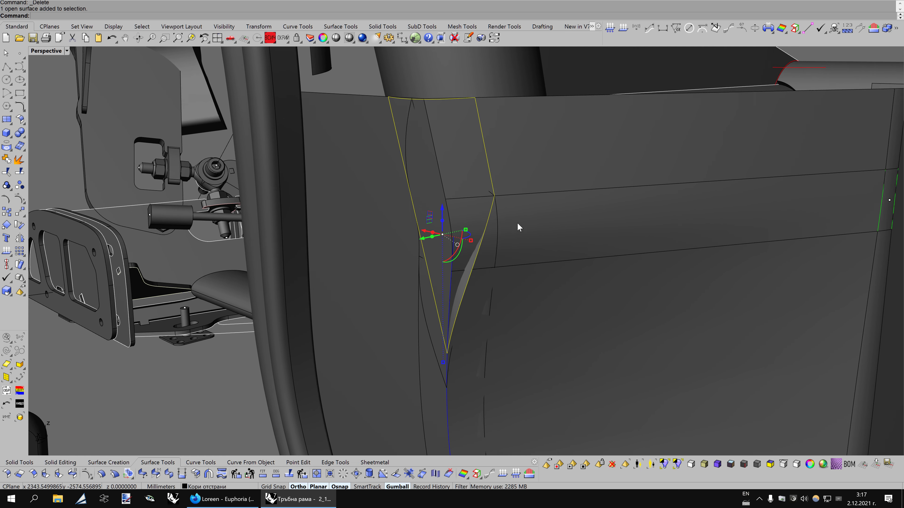
scroll(514, 223, "up", 3)
key("Down")
left_click(18, 172)
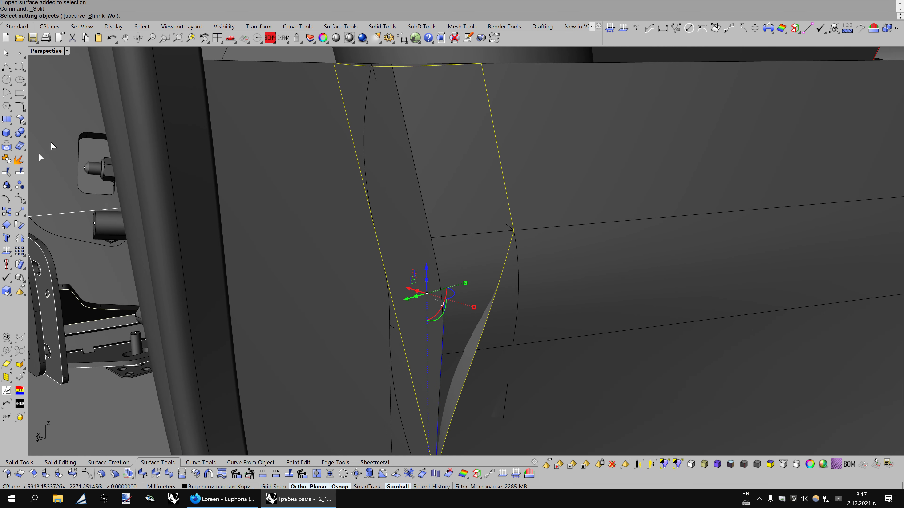
left_click(85, 17)
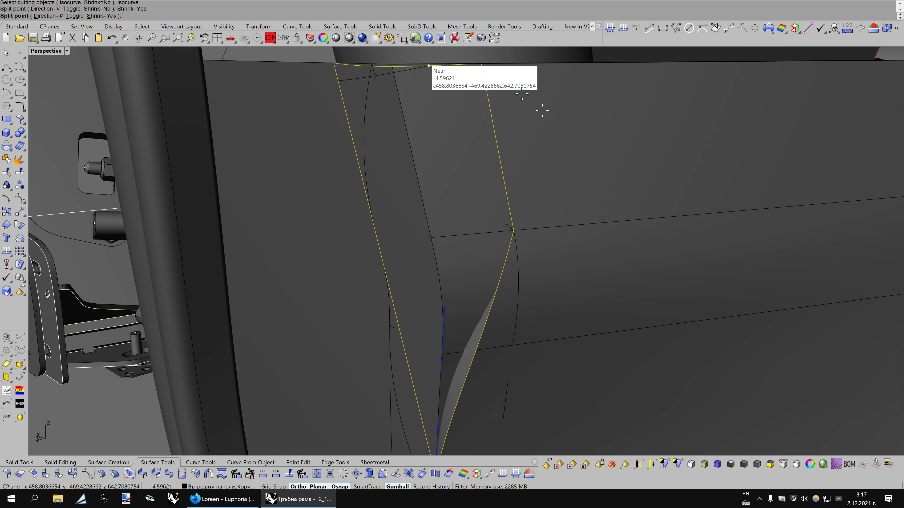
left_click(513, 231)
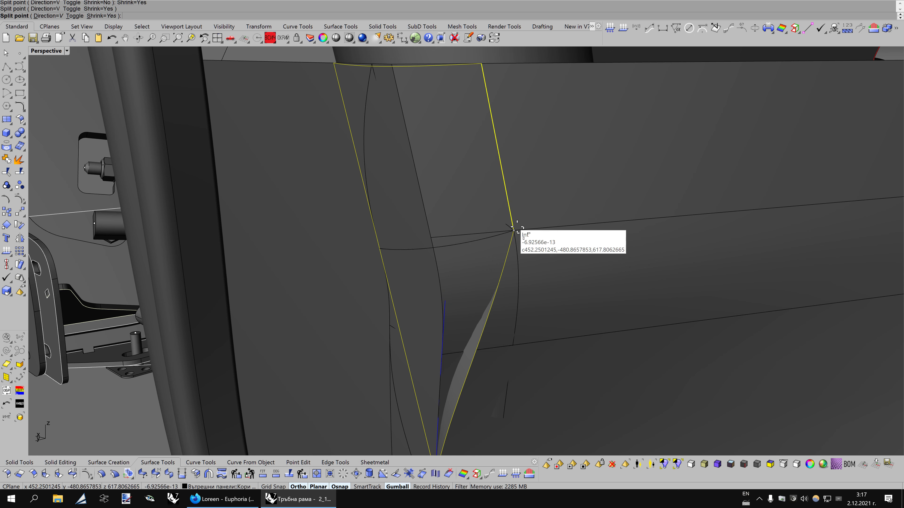
key("Return")
left_click(504, 187, "ctrl")
key("Delete")
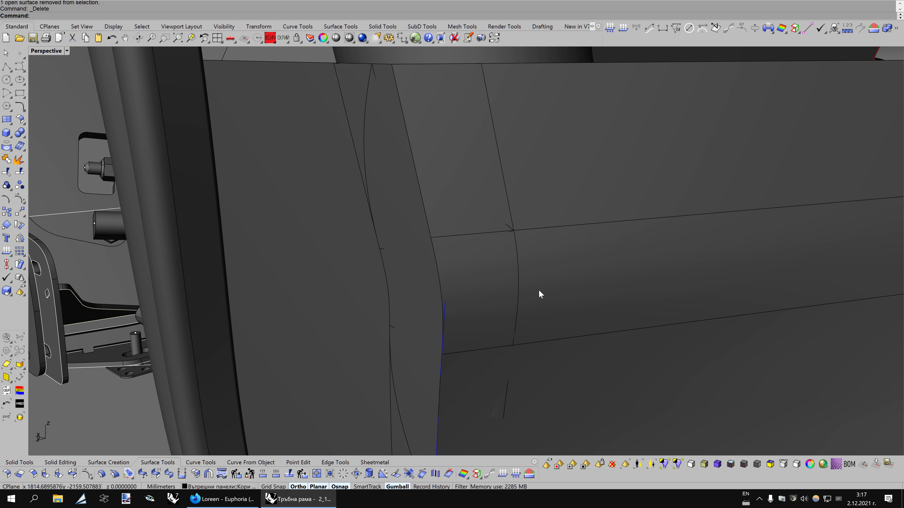
Explode the curved polysurface beside the wedge and delete its lower surface
left_click(521, 283)
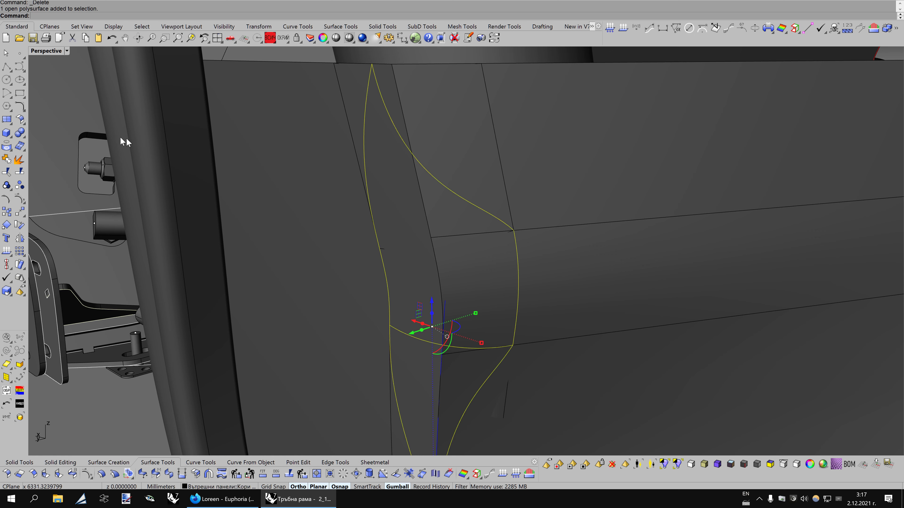
left_click(20, 160)
left_click(503, 262, "ctrl")
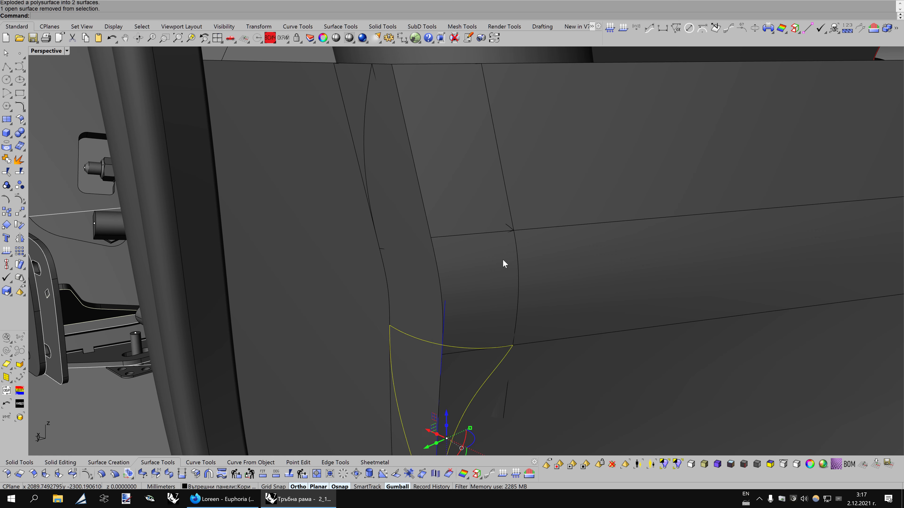
key("Delete")
Split the remaining upper surface at the panel's horizontal seam and delete the upper piece
left_click(519, 273)
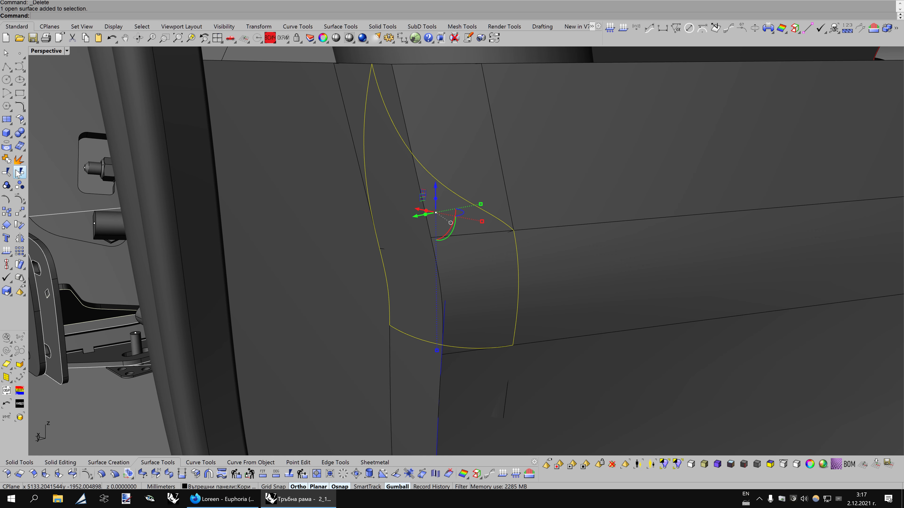
left_click(18, 173)
left_click(107, 16)
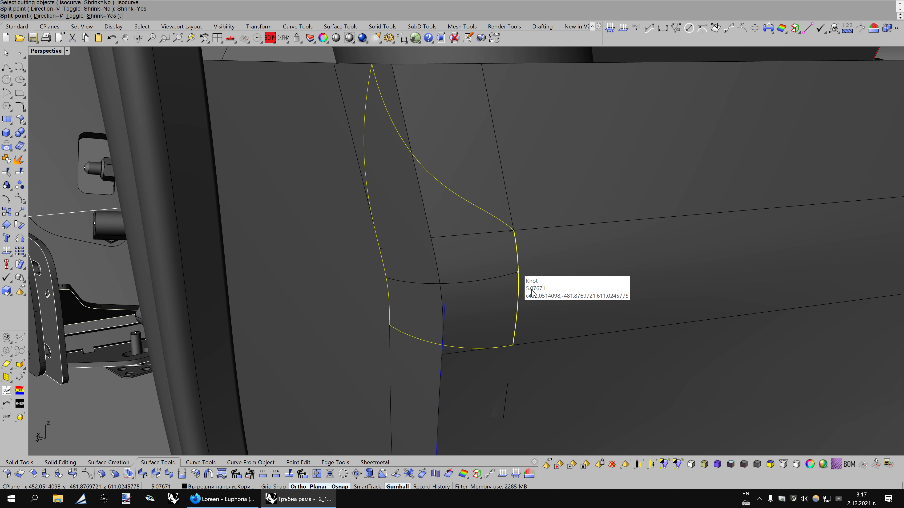
left_click(512, 233)
key("Return")
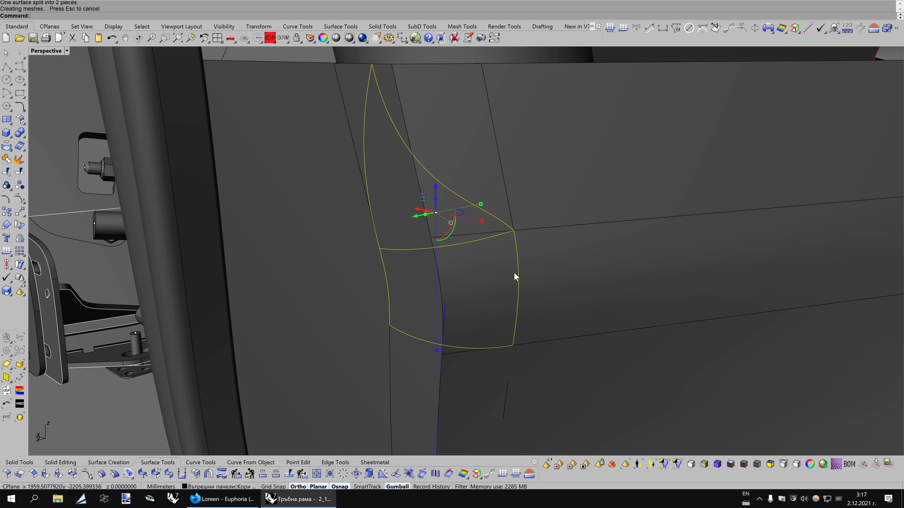
left_click(515, 273, "ctrl")
key("Delete")
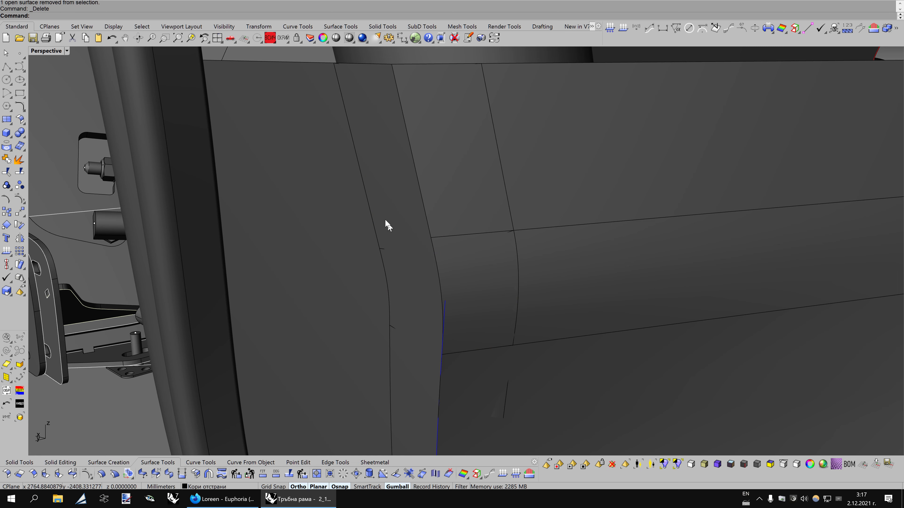
scroll(397, 167, "down", 3)
scroll(363, 162, "down", 3)
scroll(363, 162, "down", 2)
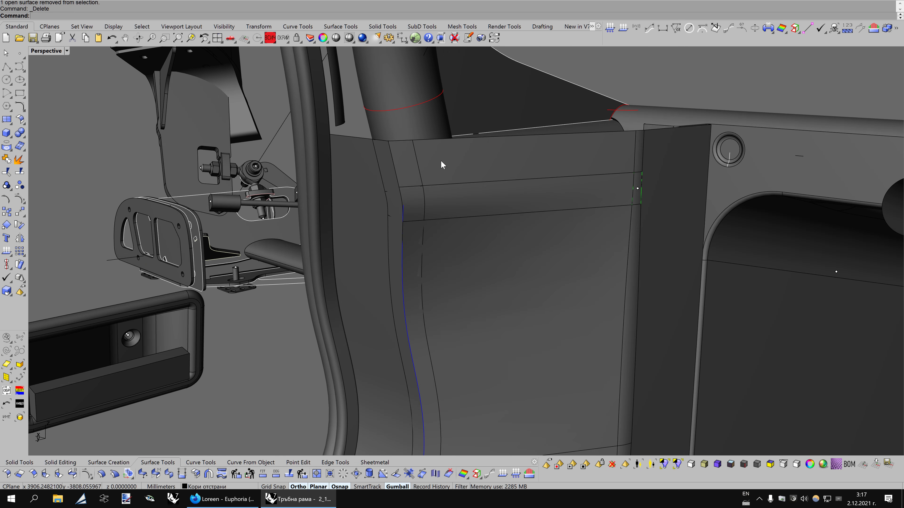
Split the upper and lower panel surfaces with the two joint strips and delete the overlapping pieces
left_click(450, 192)
left_click(462, 254, "shift")
scroll(431, 153, "up", 1)
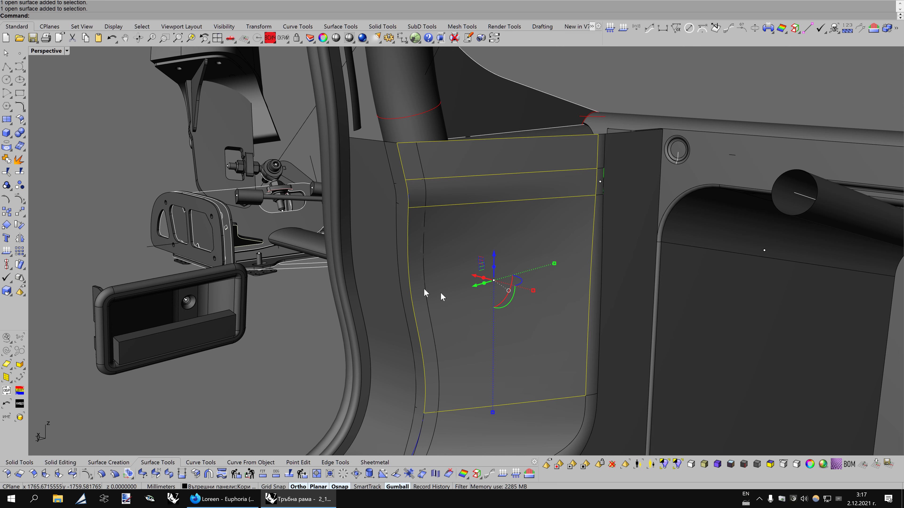
left_click(20, 175)
left_click(422, 174)
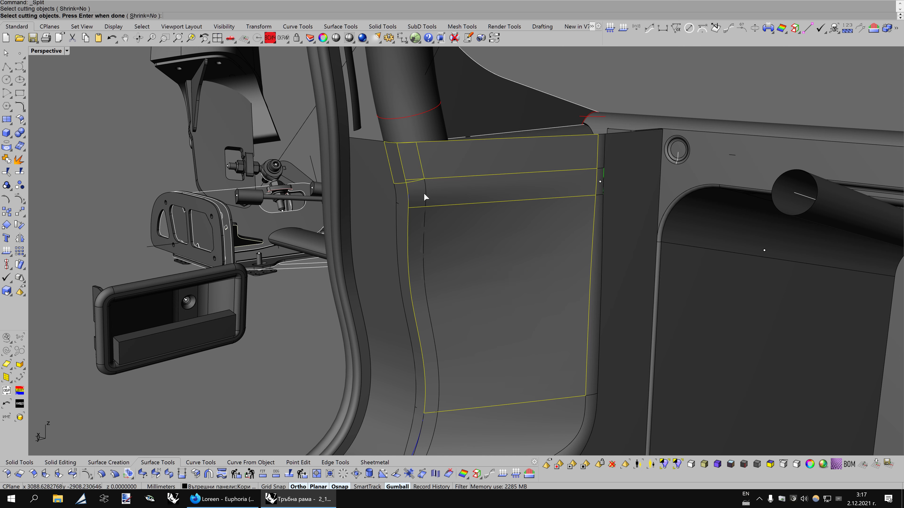
left_click(428, 210)
key("Return")
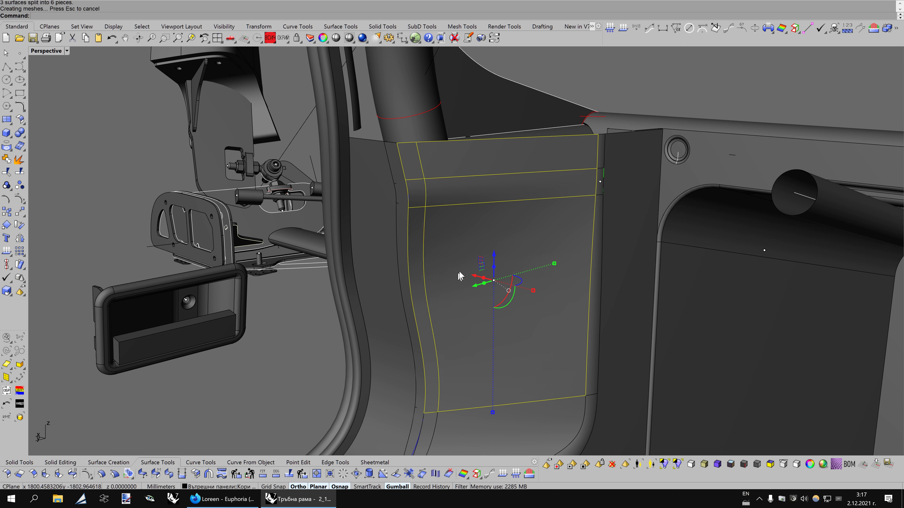
left_click_drag(560, 105, 514, 242, "ctrl")
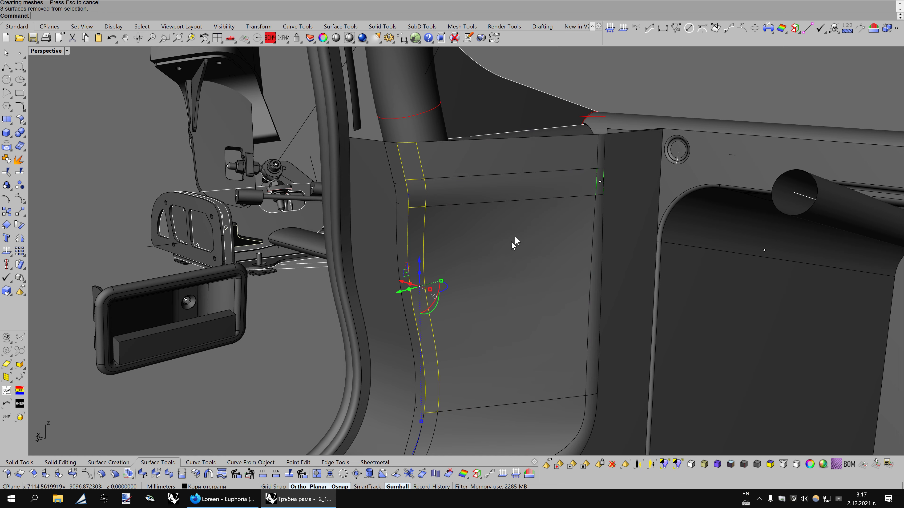
key("Delete")
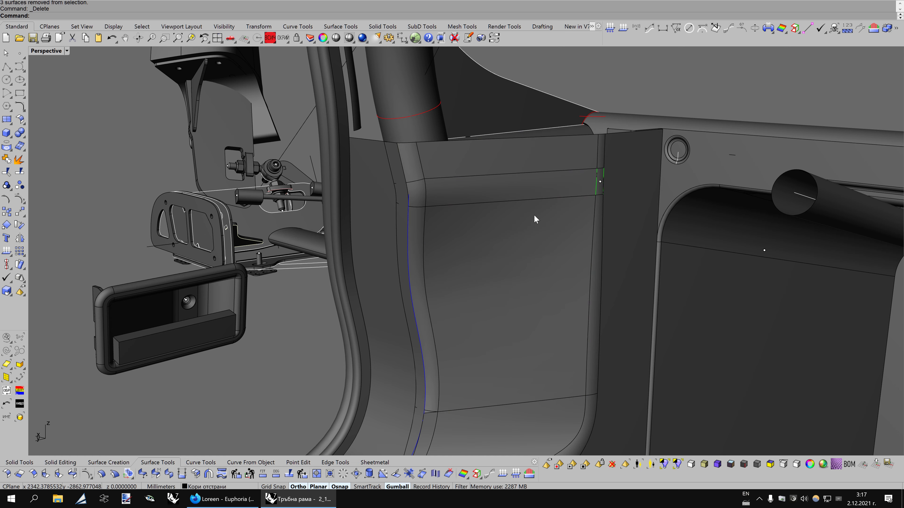
Split the left strip surface with the narrow joint strip and delete the cut-off piece
key("Down")
key("Down")
key("Down")
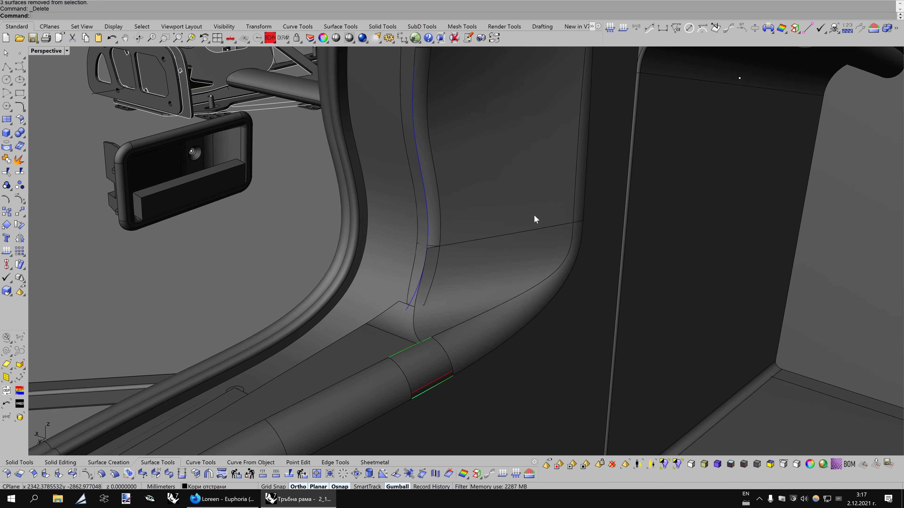
key("Up")
key("Up")
key("Up")
left_click(400, 275)
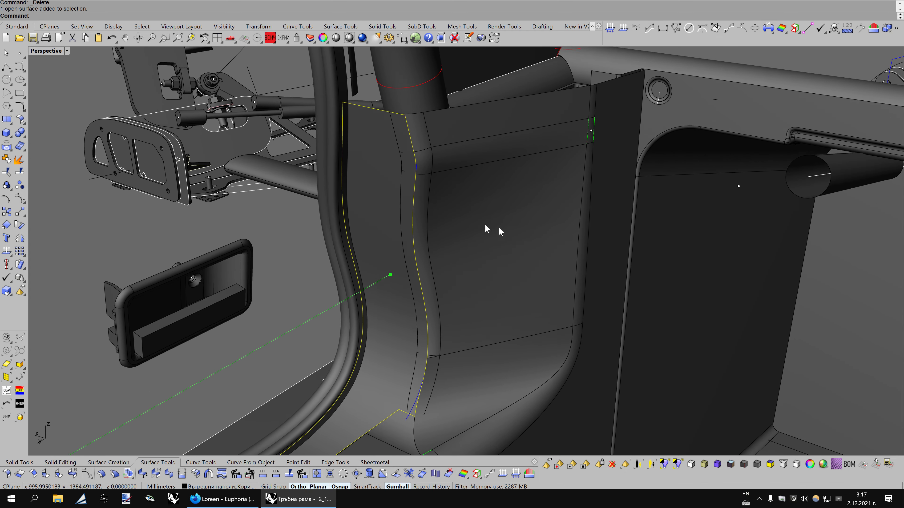
key("Up")
left_click(19, 173)
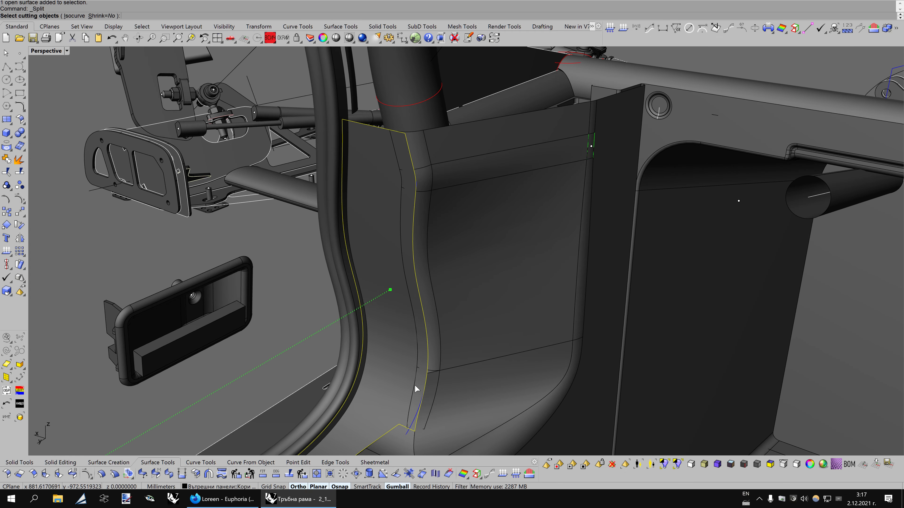
left_click(410, 245)
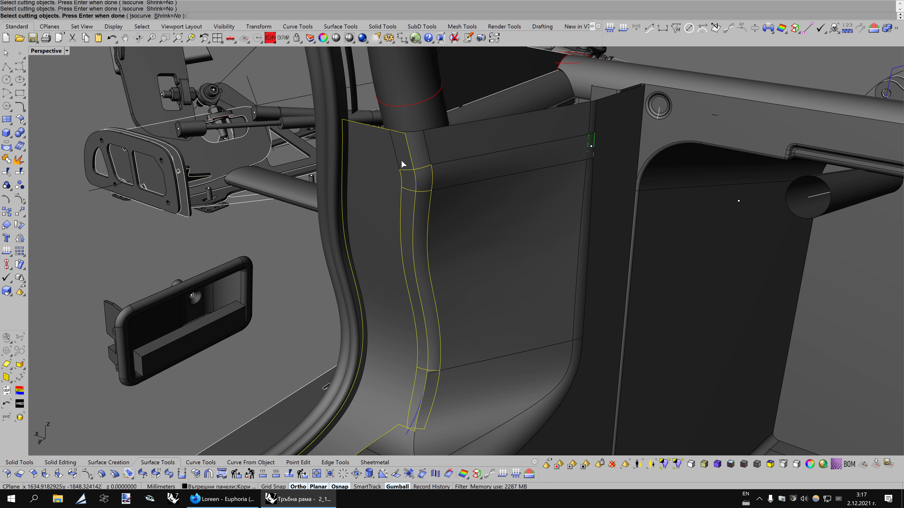
key("Return")
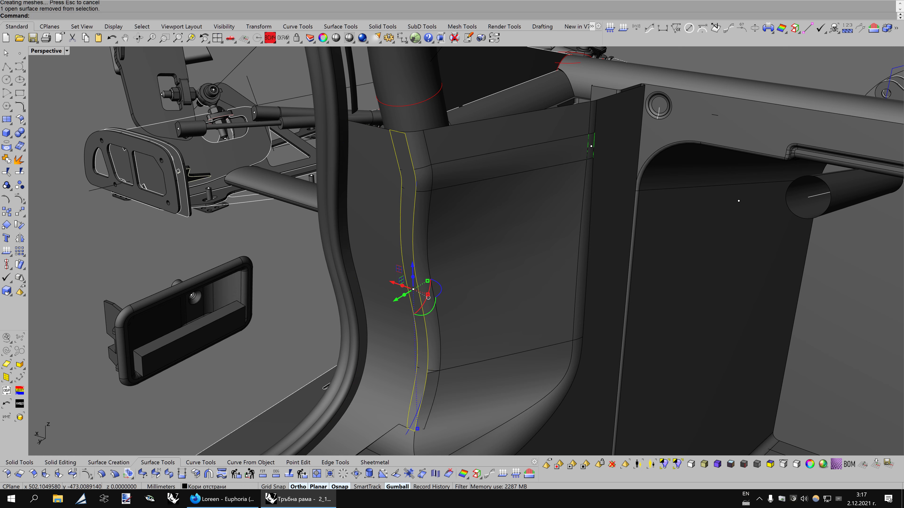
key("Delete")
Show the control points of the tube joint surface
left_click(410, 160)
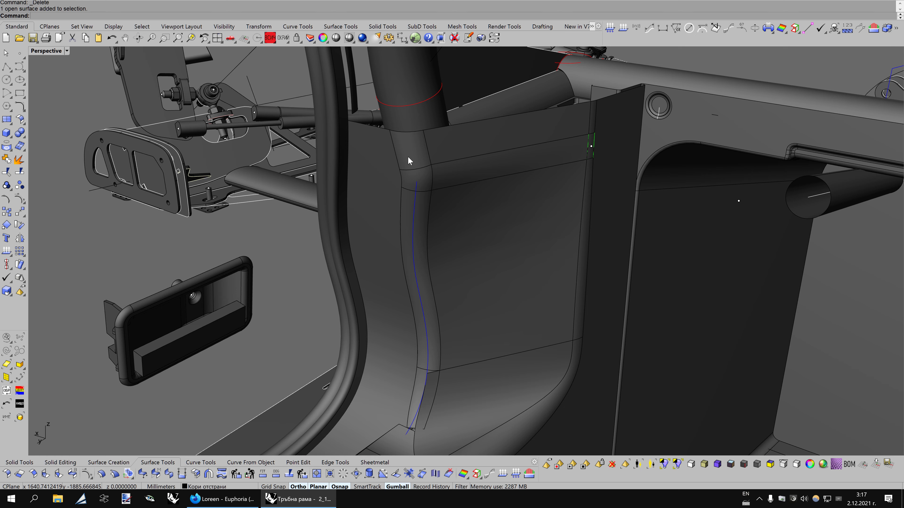
key("F10")
scroll(409, 161, "up", 2)
Shrink the tube patch to its trimmed area and start untrimming an edge
scroll(409, 161, "up", 1)
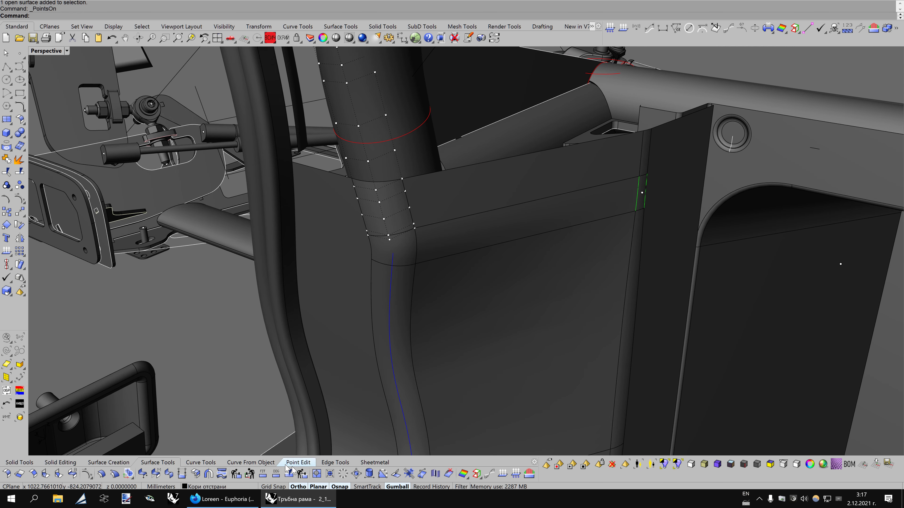
left_click(329, 477)
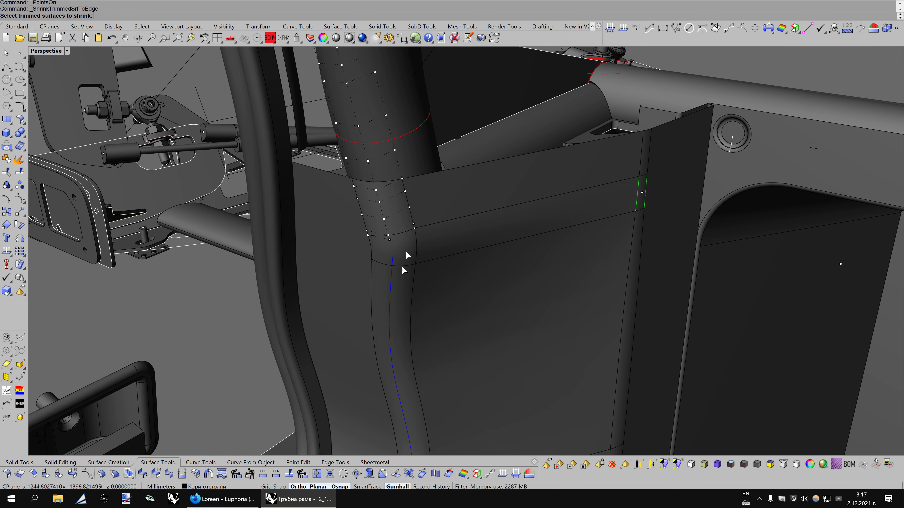
left_click(388, 186)
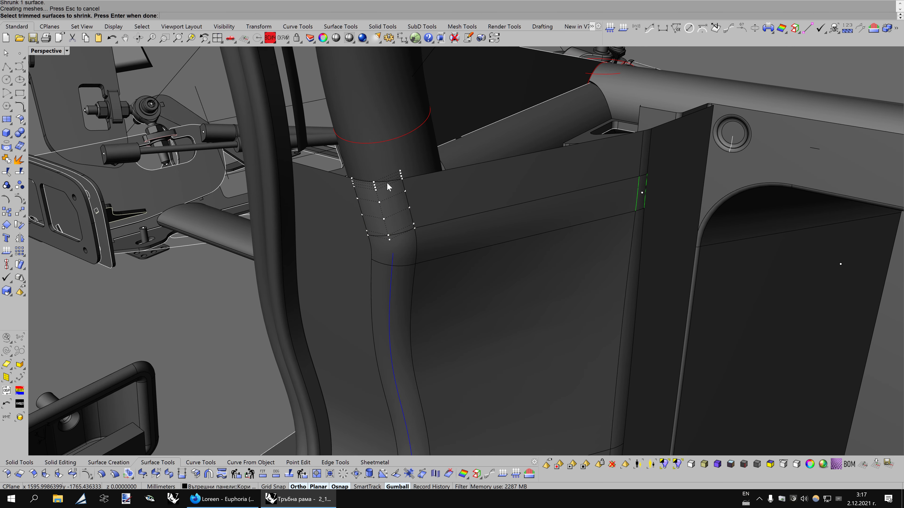
left_click(317, 474)
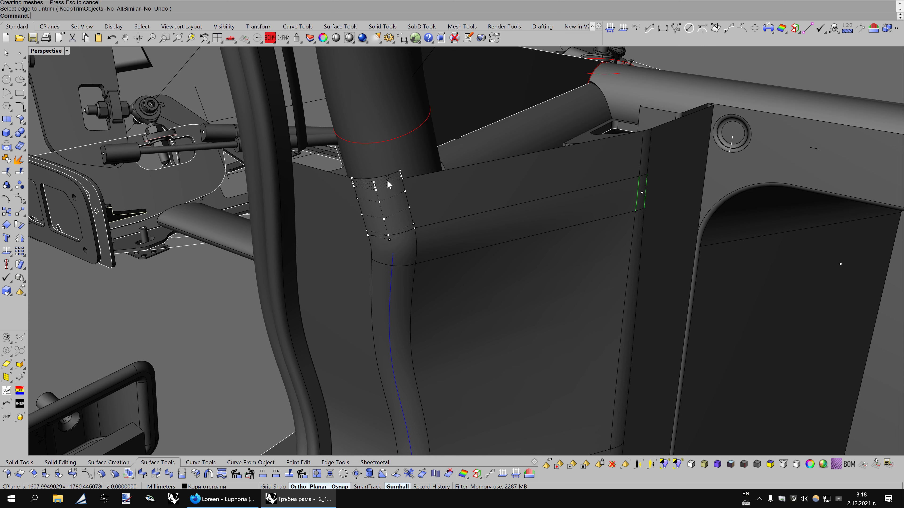
Draw a cutting plane across the joint and enlarge it with the gumball
left_click(10, 120)
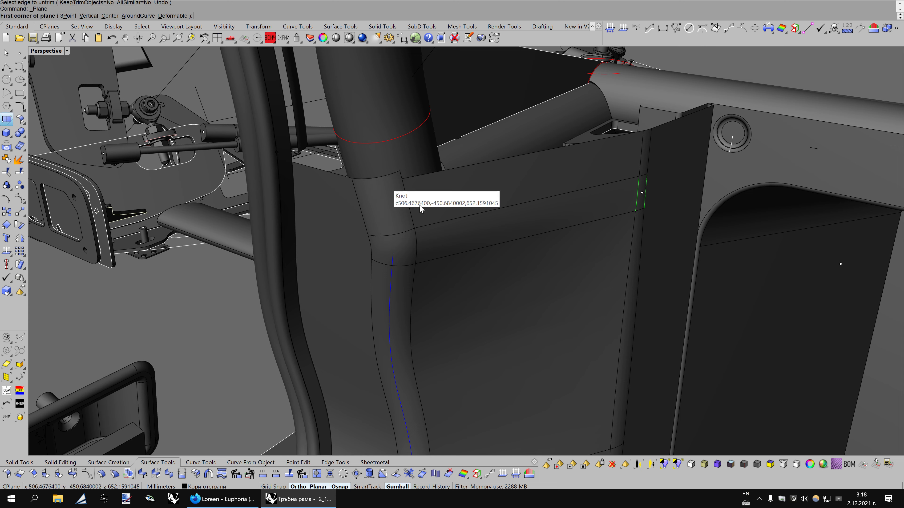
left_click(423, 174)
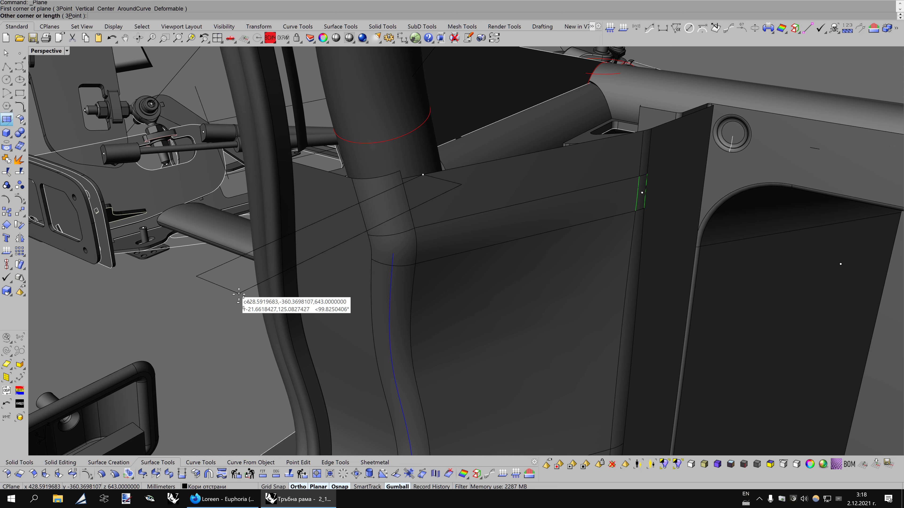
left_click(229, 309)
left_click(354, 244)
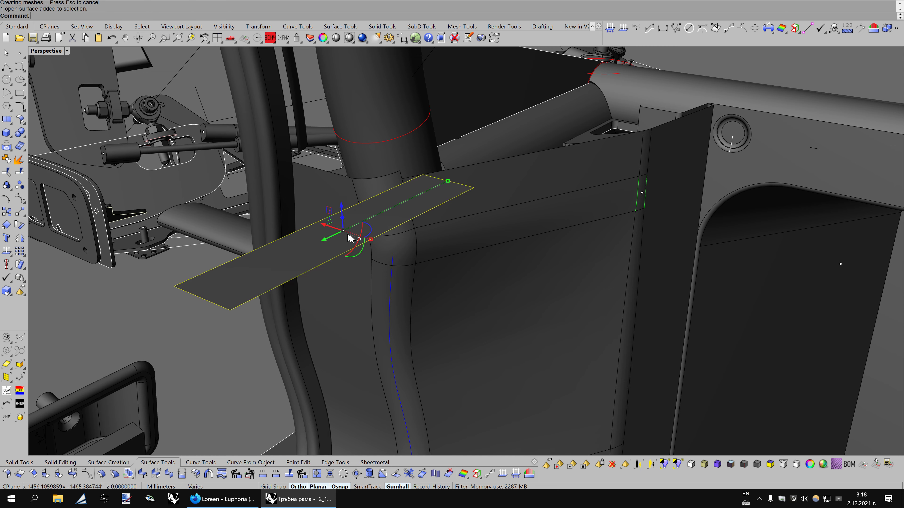
left_click_drag(371, 240, 427, 245)
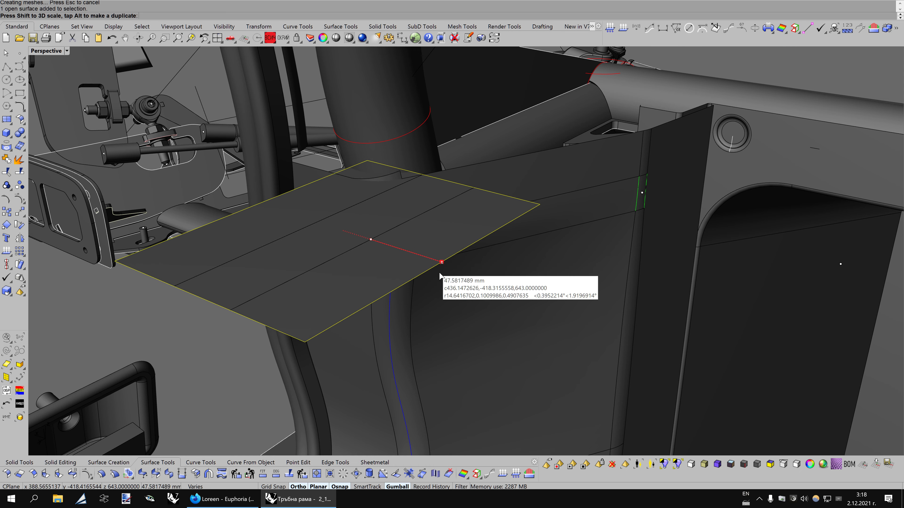
Split the small curved surface with the plane, delete the plane, and switch to shaded view
left_click(387, 175)
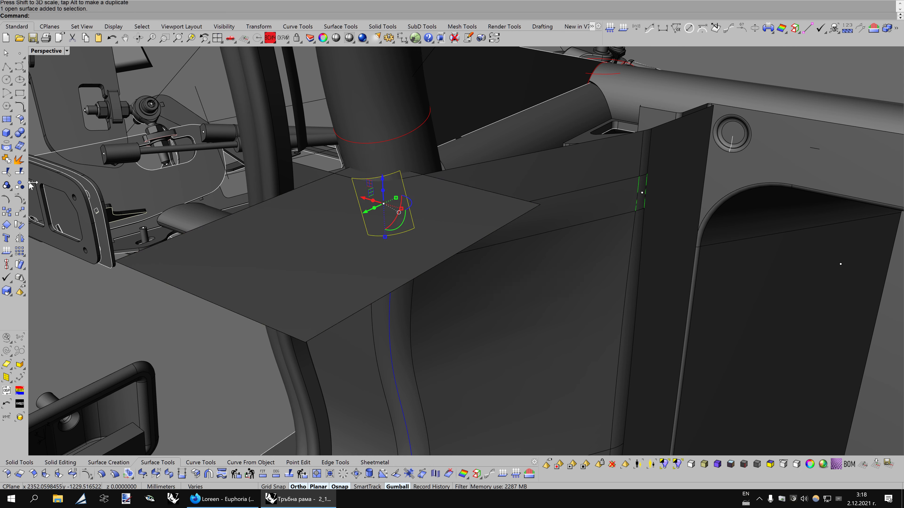
left_click(19, 172)
left_click(490, 215)
key("Return")
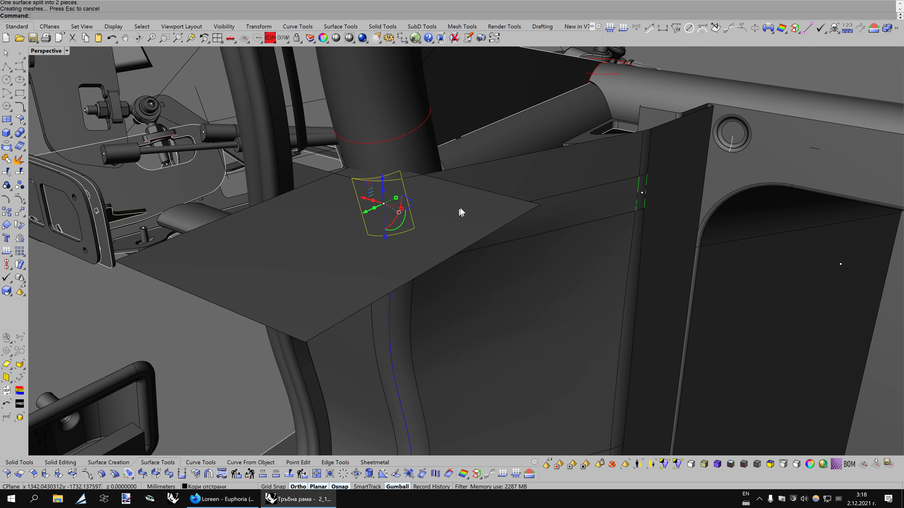
left_click(413, 212)
key("Delete")
left_click(392, 173)
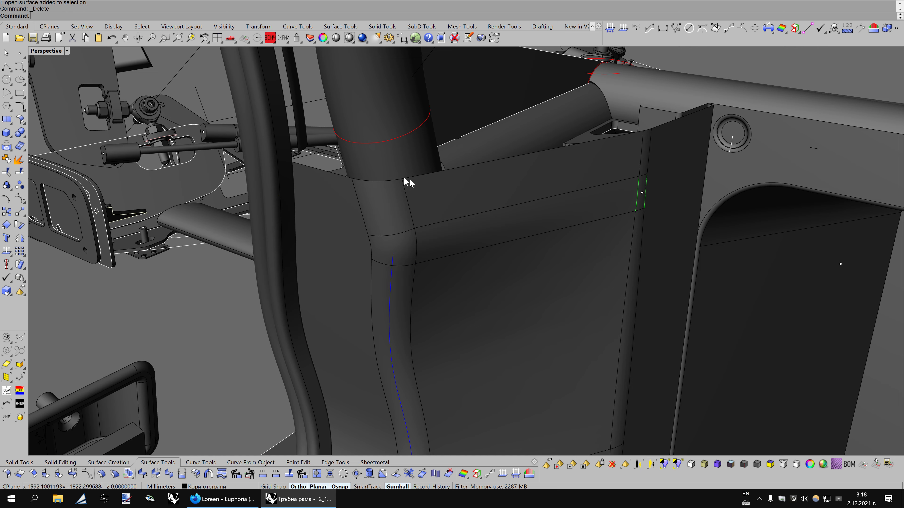
key("ctrl+alt+s")
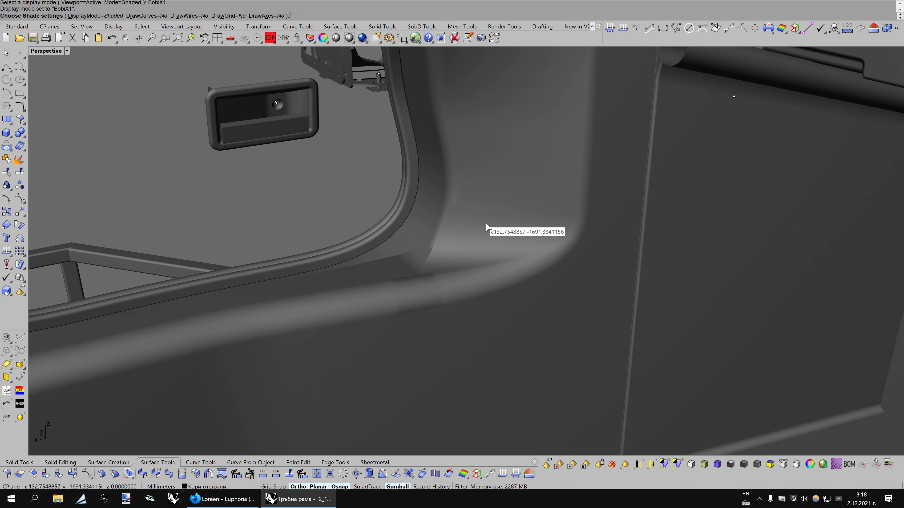
Zoom in close on the fillet corner above the sill tube and bring up the curve tools
scroll(557, 222, "up", 3)
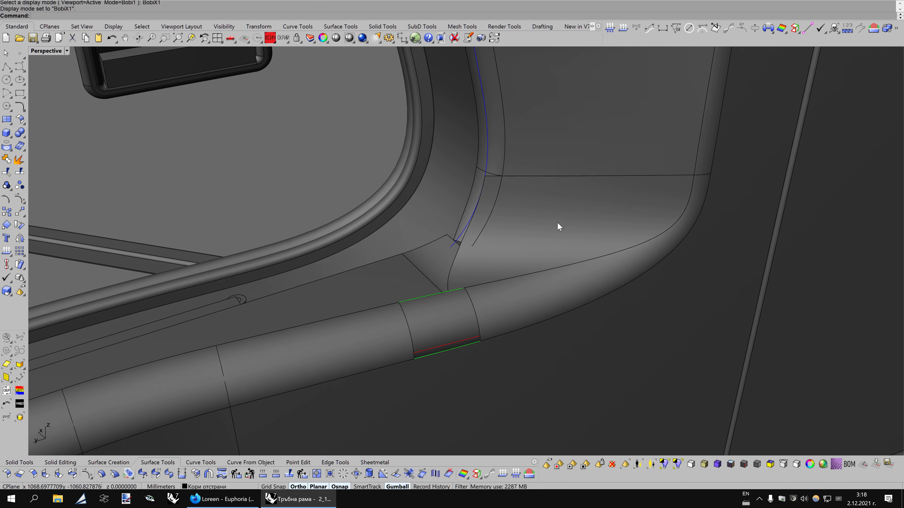
scroll(557, 222, "up", 2)
scroll(557, 223, "up", 1)
scroll(558, 223, "up", 1)
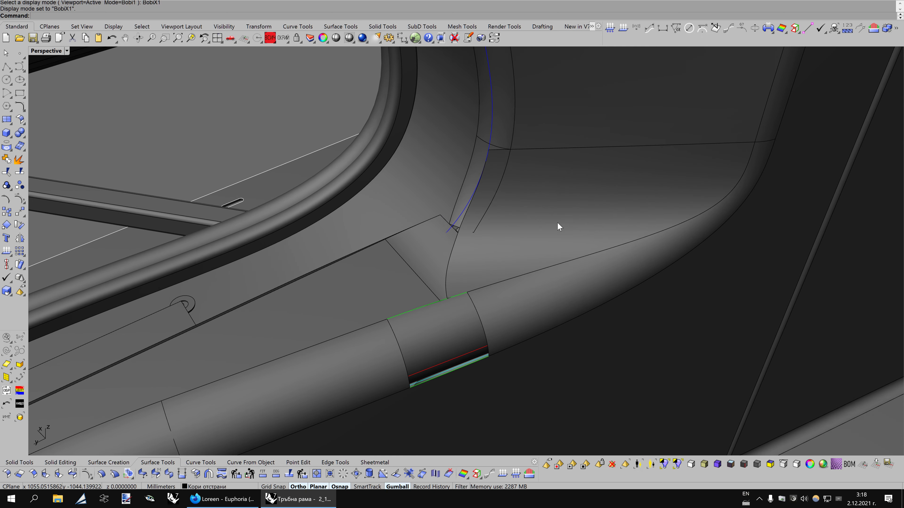
scroll(557, 223, "up", 1)
scroll(557, 227, "up", 1)
scroll(557, 226, "up", 1)
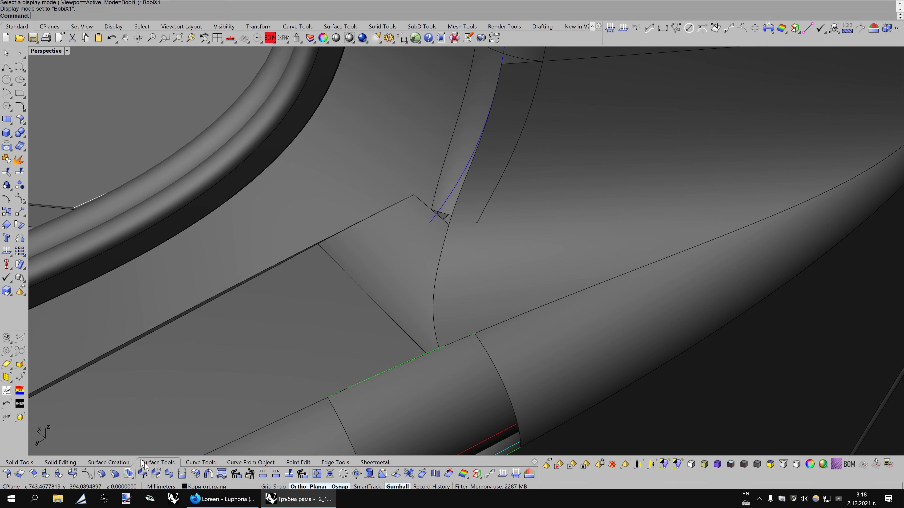
left_click(365, 462)
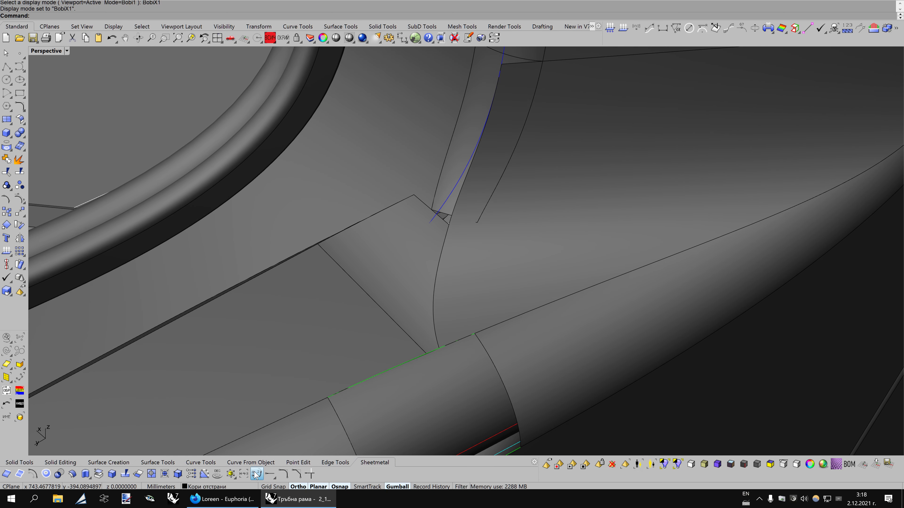
left_click(256, 474)
Blend from the fillet panel edge to the tube edge, setting the tube end to Position continuity
left_click(479, 223)
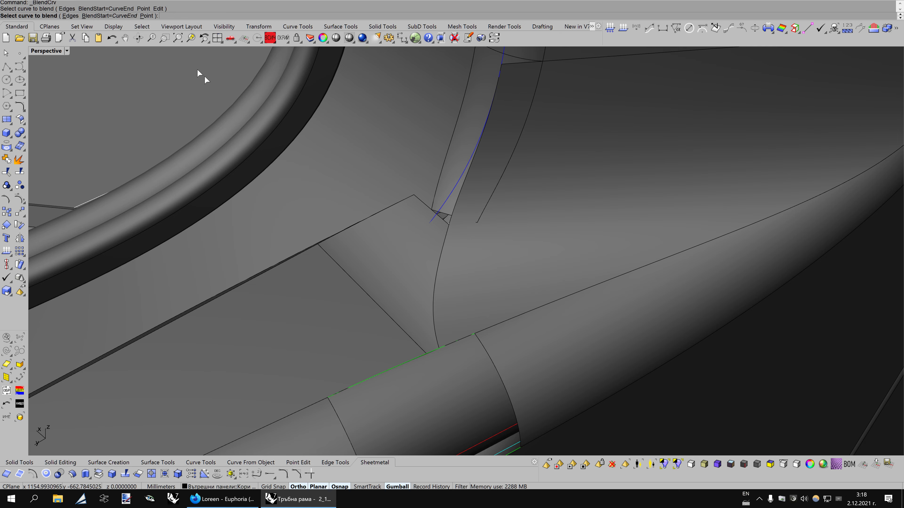
left_click(482, 341)
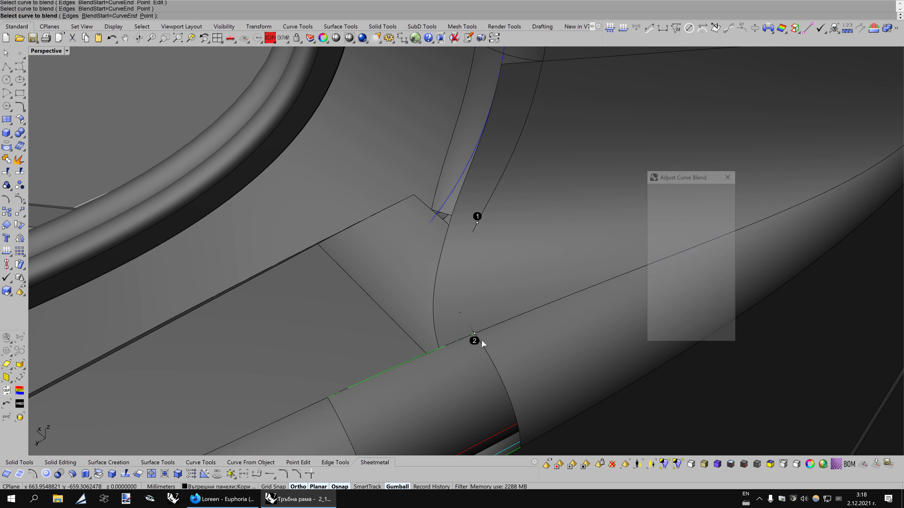
key("ctrl+alt+w")
right_click_drag(528, 296, 637, 242)
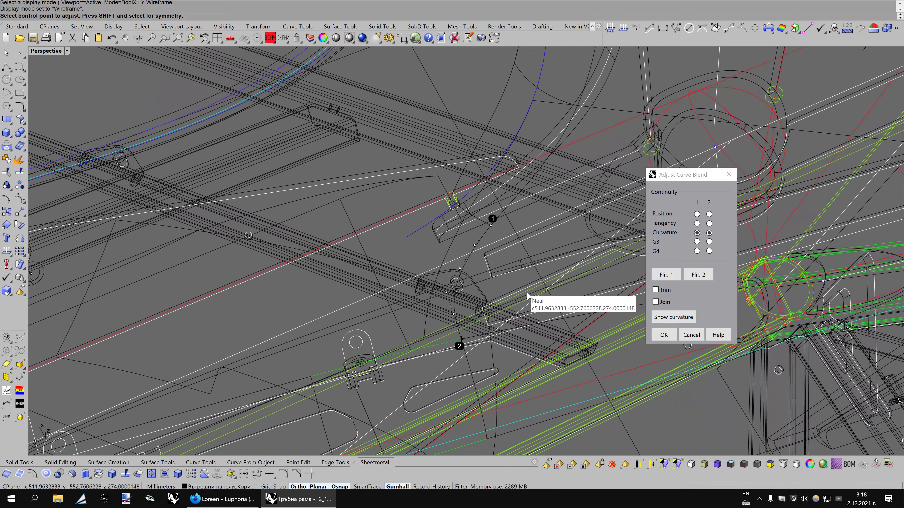
left_click(709, 223)
right_click_drag(626, 249, 637, 199)
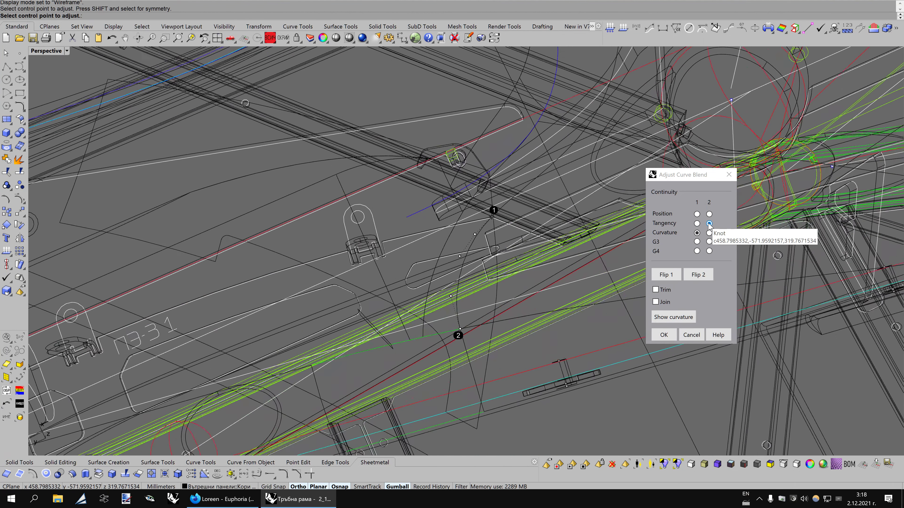
left_click(709, 215)
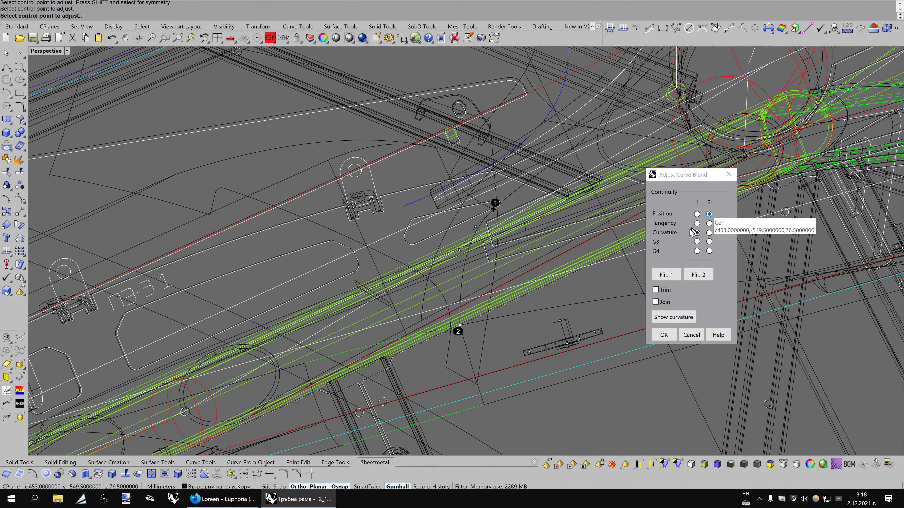
Reshape the blend by moving one control point, then accept it
key("ctrl+alt+s")
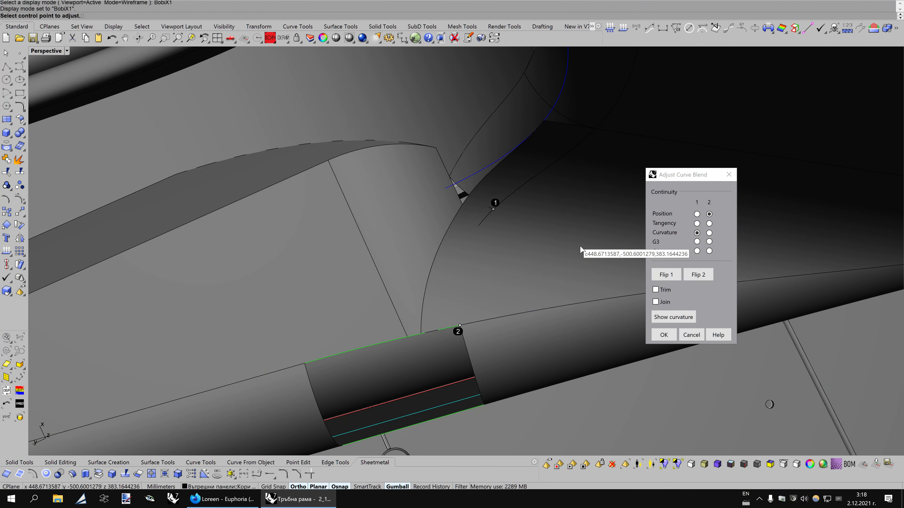
key("ctrl+alt+w")
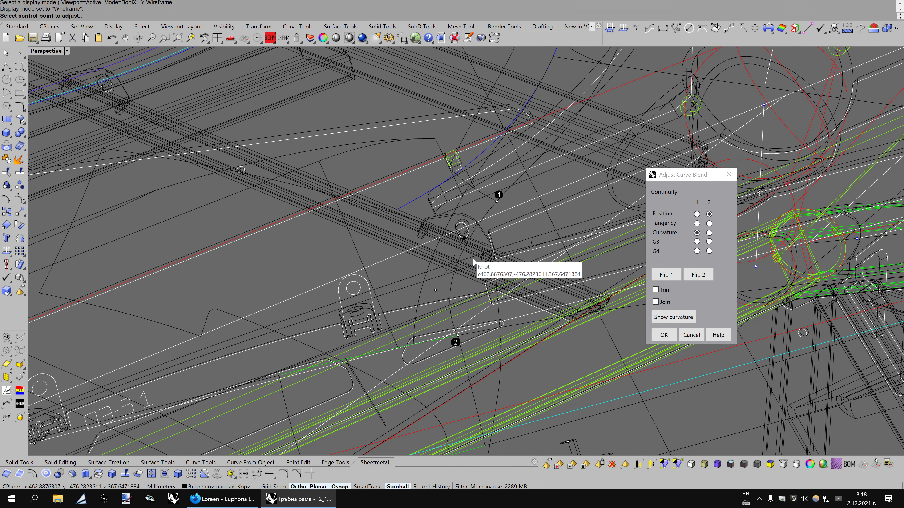
left_click(465, 242)
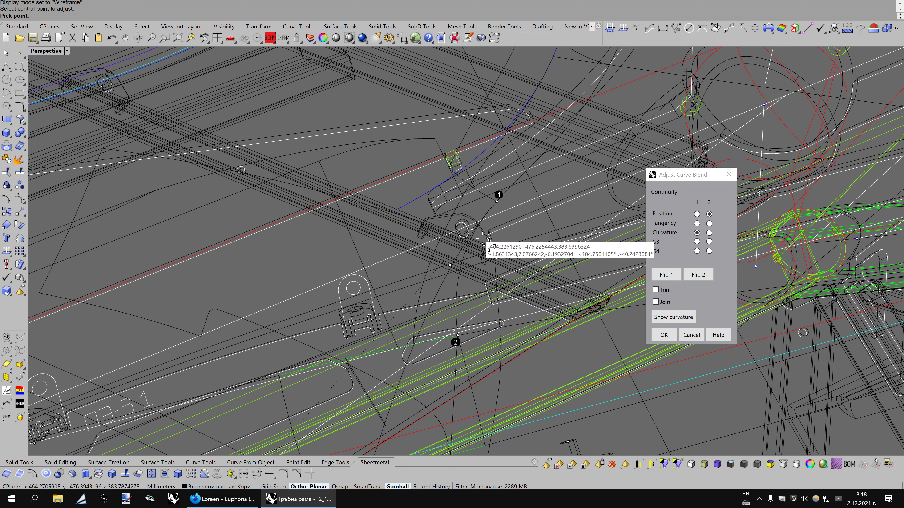
left_click(488, 241)
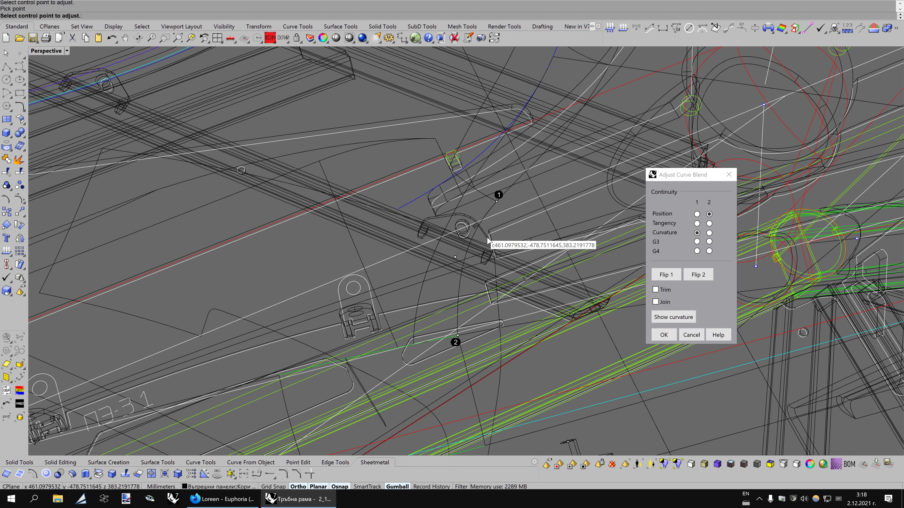
key("Return")
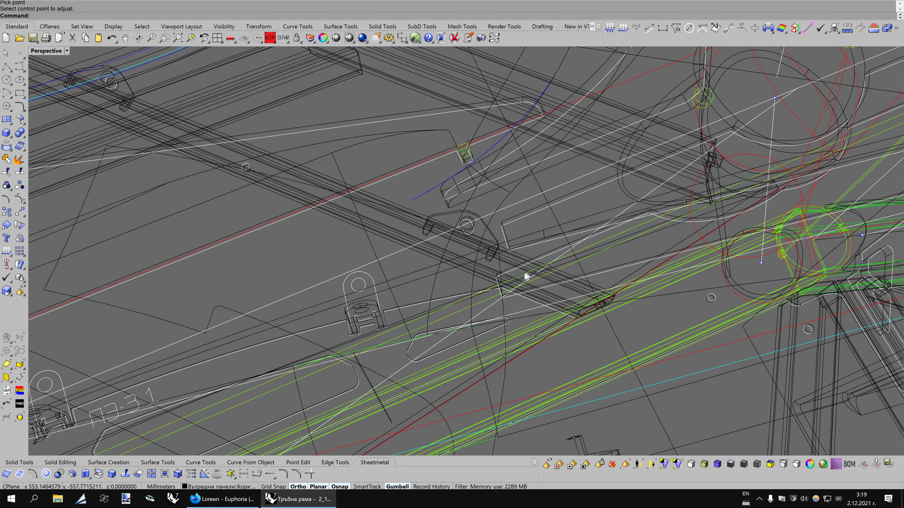
Start a second blend from the corner-notch surface edge, ending at the green edge's midpoint
key("ctrl+alt+s")
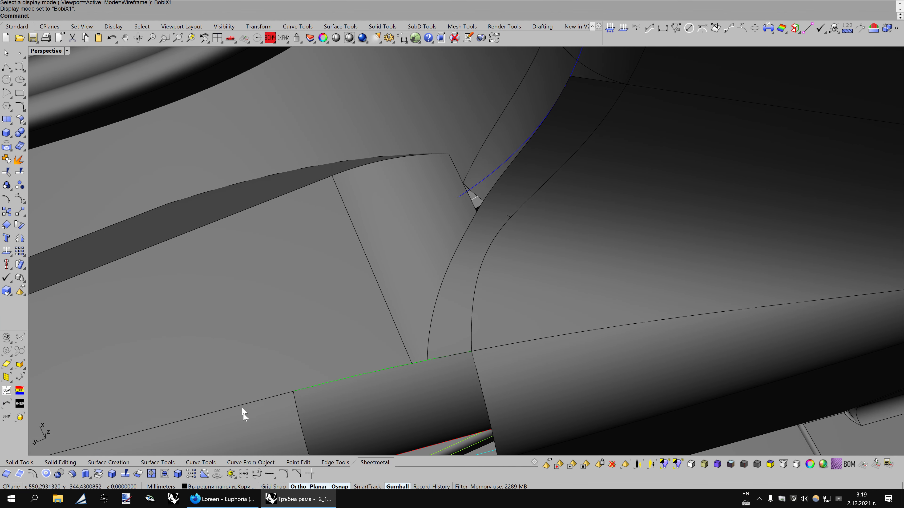
left_click(257, 474)
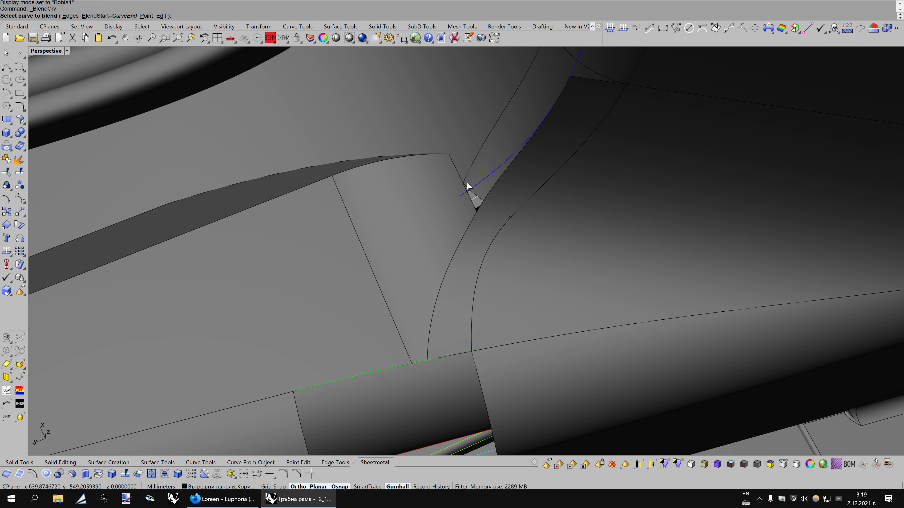
left_click(465, 180)
left_click(487, 198)
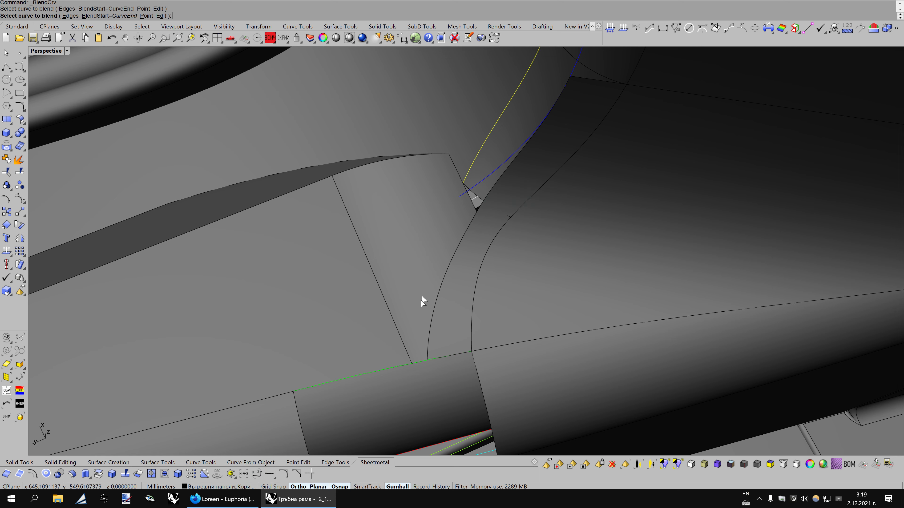
left_click(151, 16)
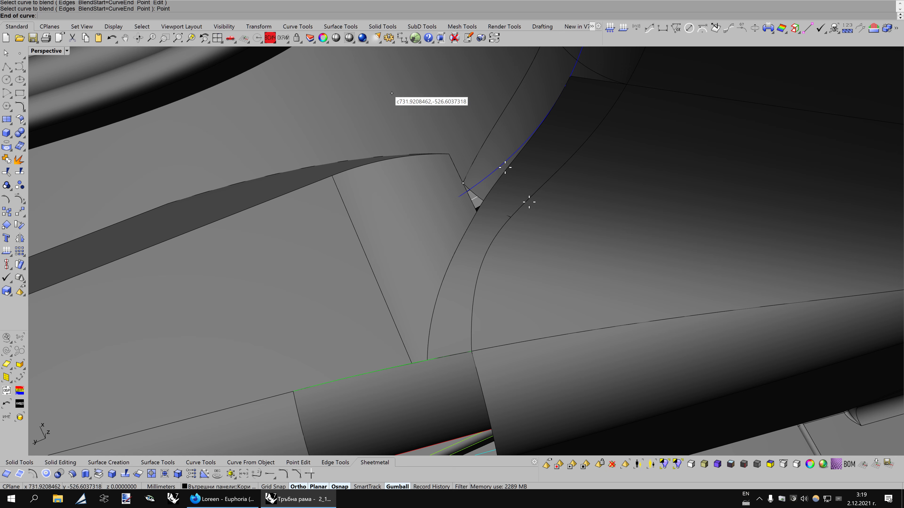
left_click(383, 370)
Move two blend control points to reshape the curve, then accept it
key("ctrl+alt+w")
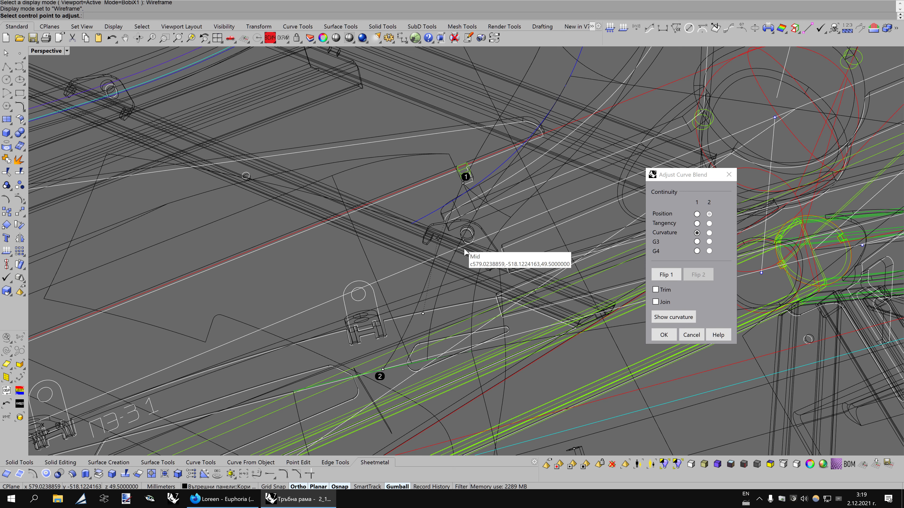
left_click(438, 239)
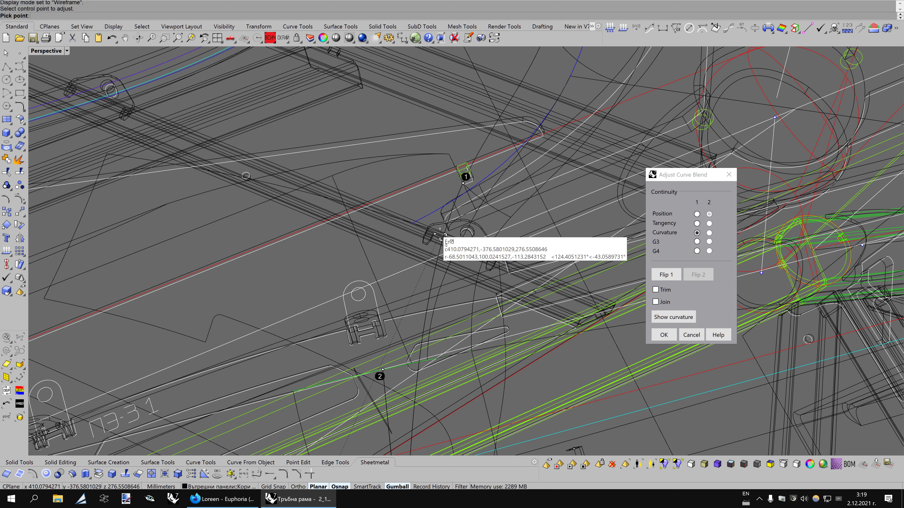
left_click(460, 212, "shift")
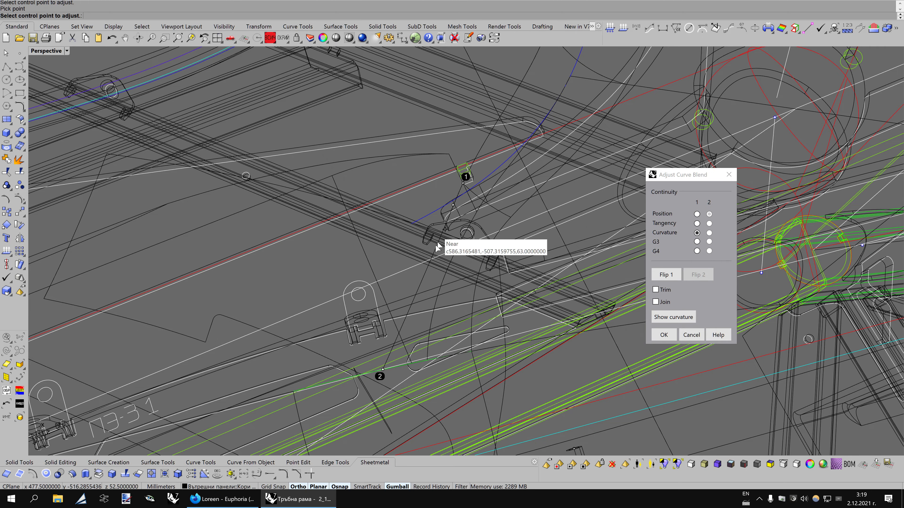
mouse_move(475, 267)
right_mouse_down()
mouse_move(502, 221)
mouse_move(494, 243)
right_mouse_up()
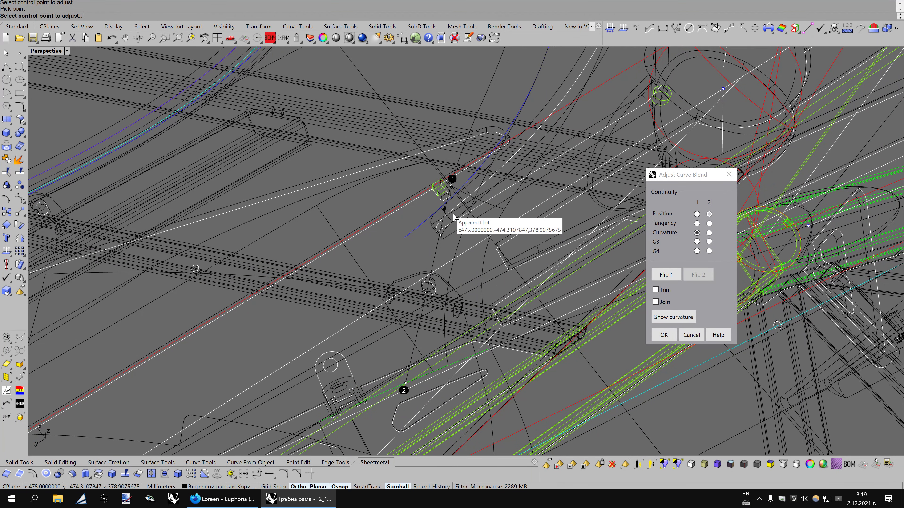
left_click(444, 209)
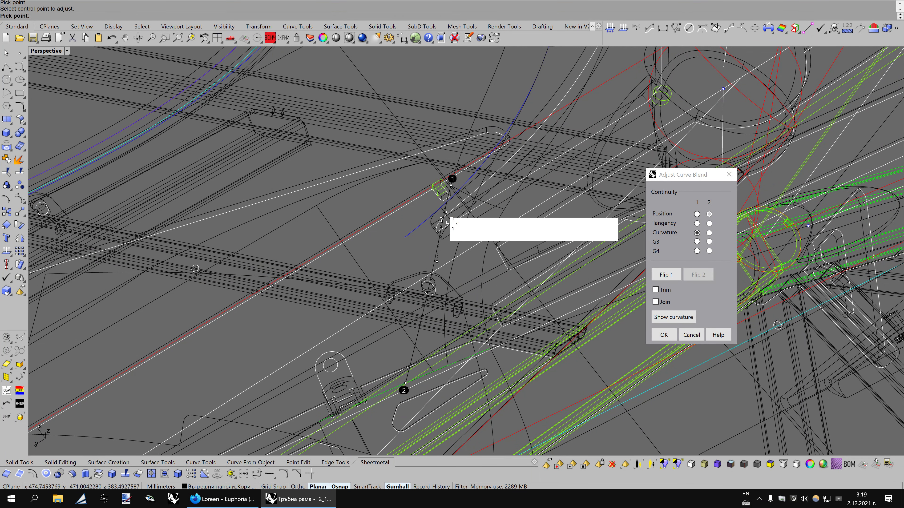
left_click(445, 233)
key("Return")
Show the curve's control points and drag one up and left, checking in shaded and wireframe
key("F10")
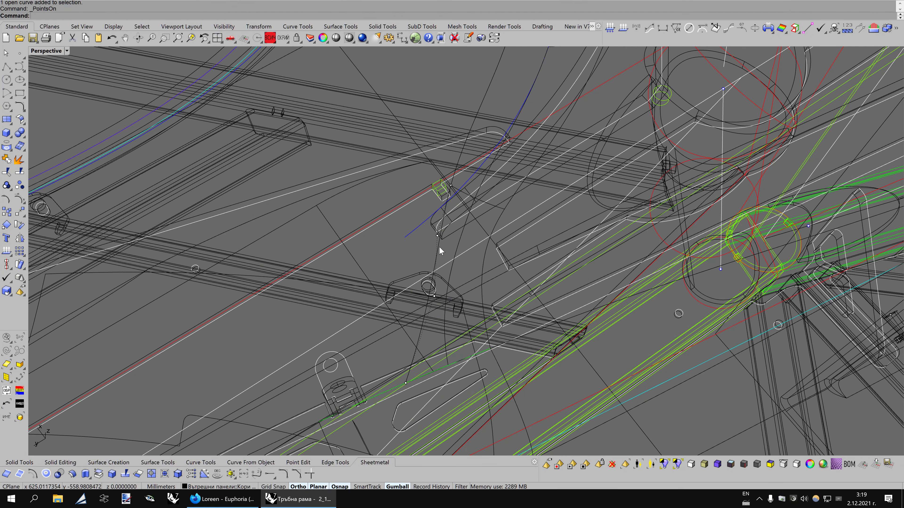
left_click(434, 296)
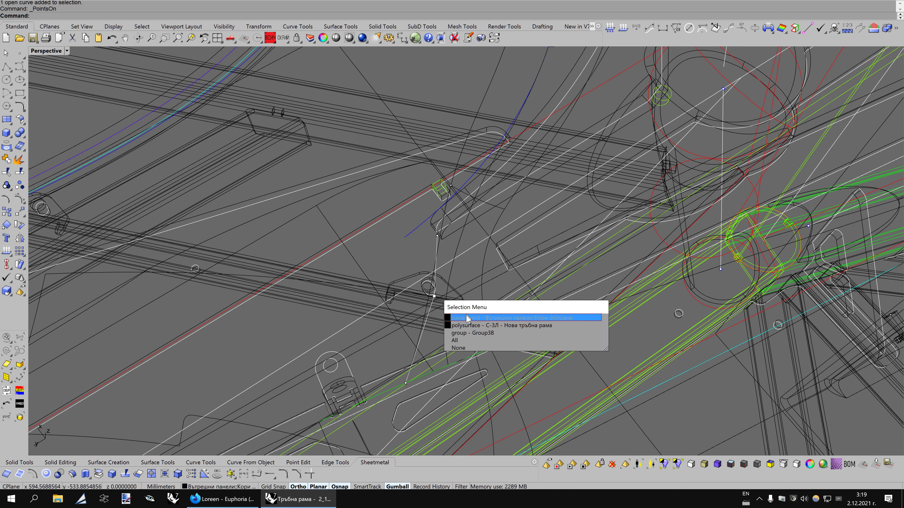
left_click(469, 314)
right_click_drag(492, 291, 417, 277)
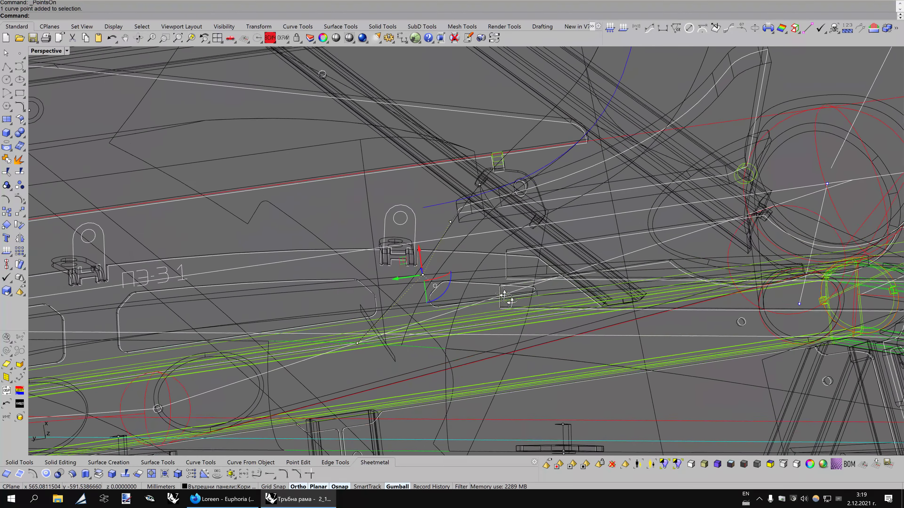
left_click_drag(423, 276, 380, 261)
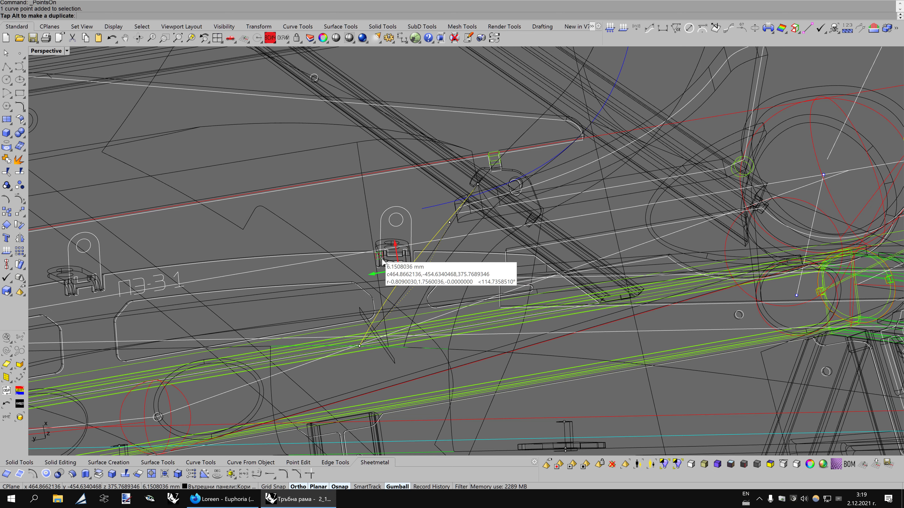
mouse_move(522, 320)
right_mouse_down()
mouse_move(543, 305)
mouse_move(534, 307)
right_mouse_up()
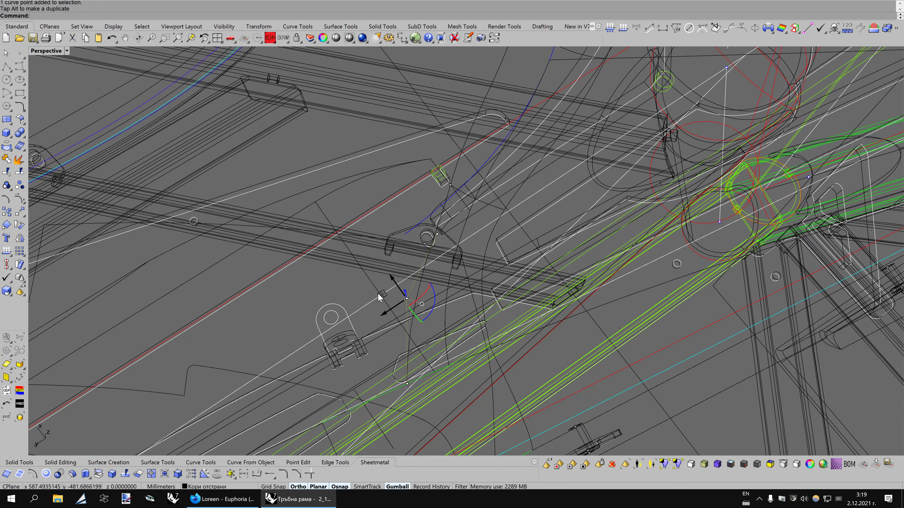
left_click_drag(380, 297, 372, 292)
mouse_move(478, 269)
right_mouse_down()
mouse_move(503, 285)
mouse_move(535, 278)
mouse_move(495, 329)
mouse_move(589, 316)
mouse_move(559, 303)
mouse_move(599, 304)
mouse_move(578, 316)
mouse_move(529, 280)
mouse_move(500, 227)
right_mouse_up()
key("ctrl+alt+s")
key("ctrl+alt+s")
key("ctrl+alt+w")
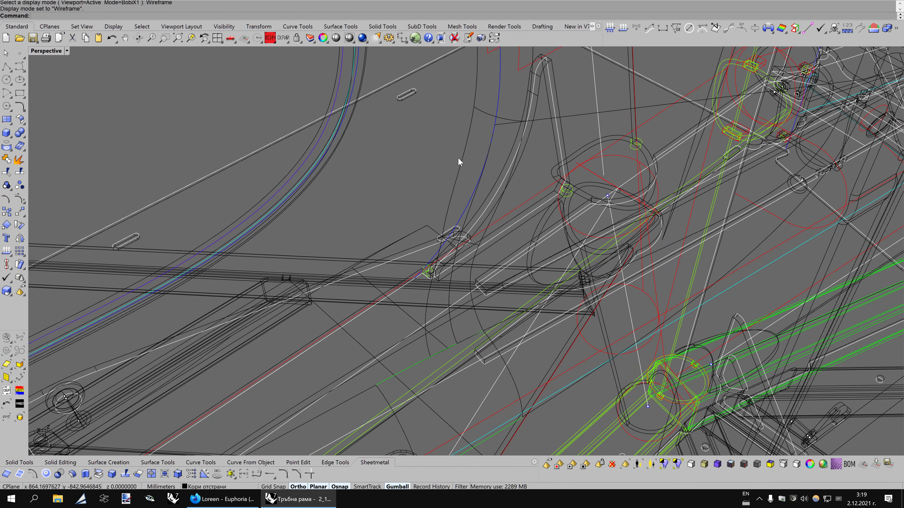
Select the side panel surface and display its naked edges in magenta
left_click(463, 163)
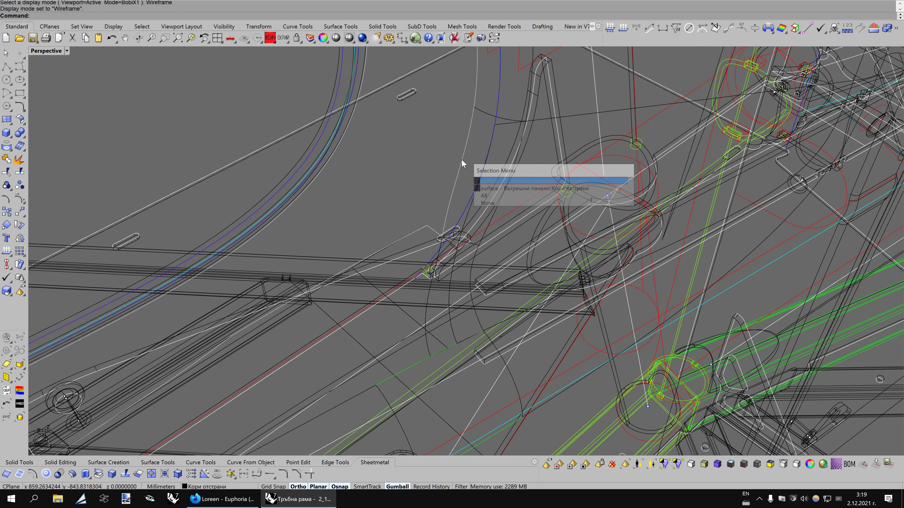
left_click(498, 189)
key("F10")
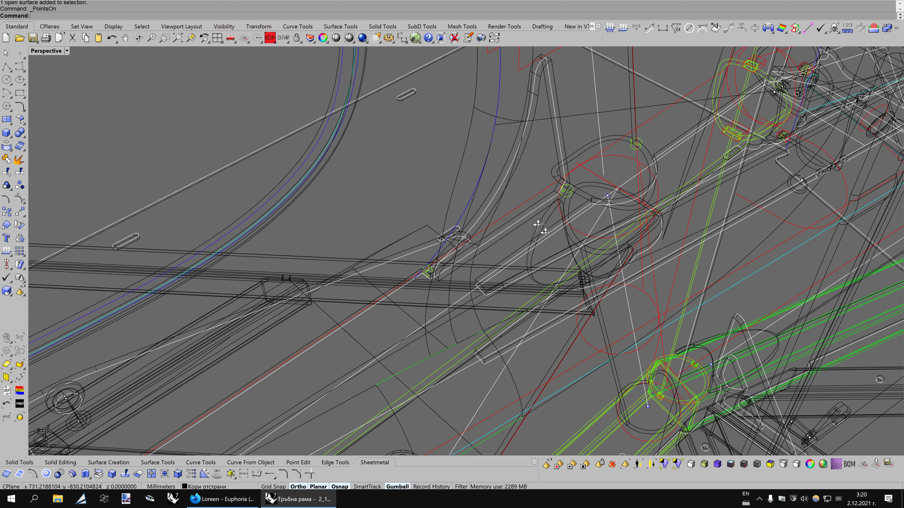
right_click_drag(538, 223, 538, 219)
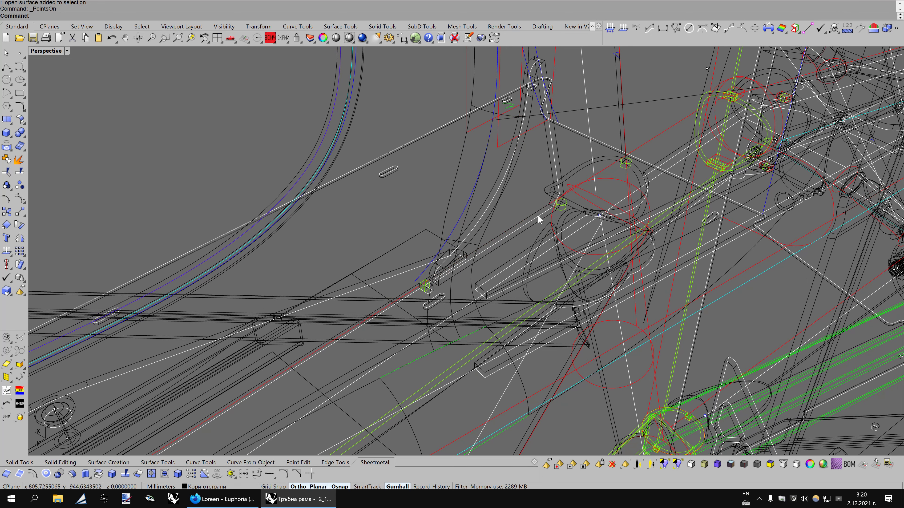
left_click(795, 32)
left_click(450, 208)
left_click(473, 227)
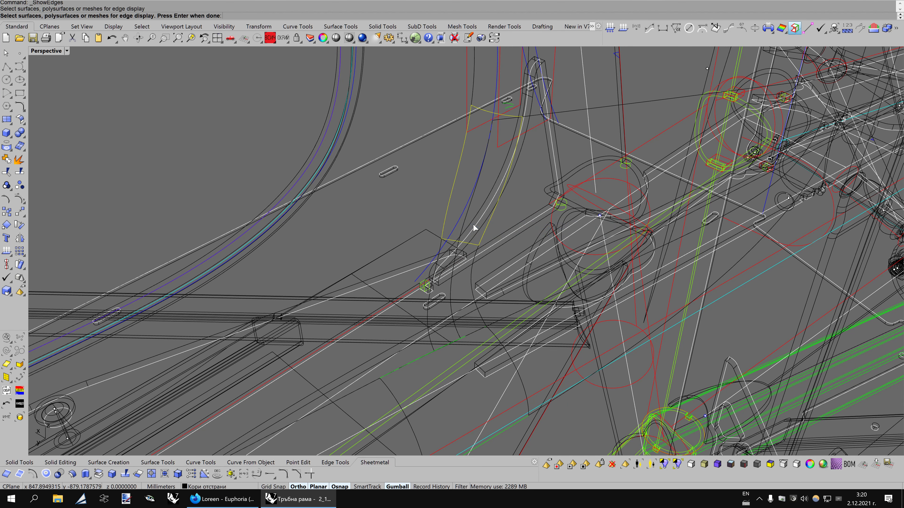
key("Return")
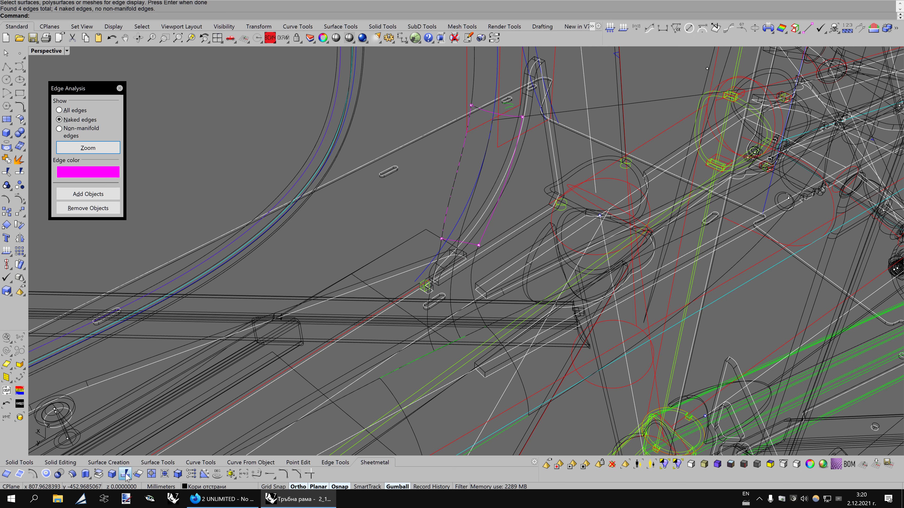
Split the panel's first long naked edge at a point partway along it
left_click(125, 475)
left_click(452, 194)
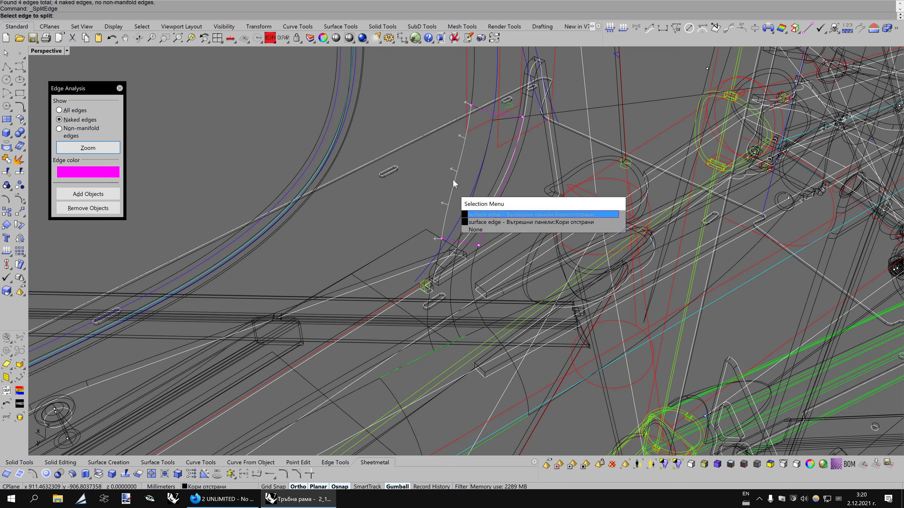
left_click(466, 215)
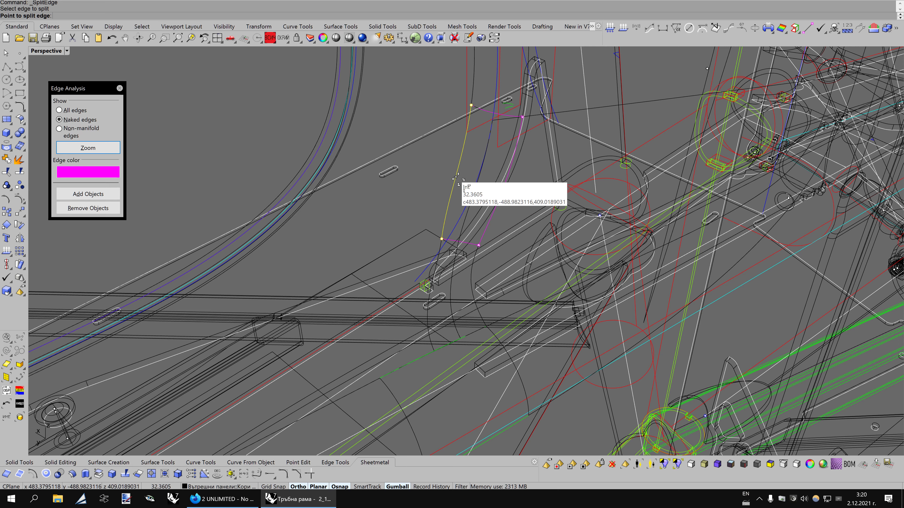
left_click(457, 171)
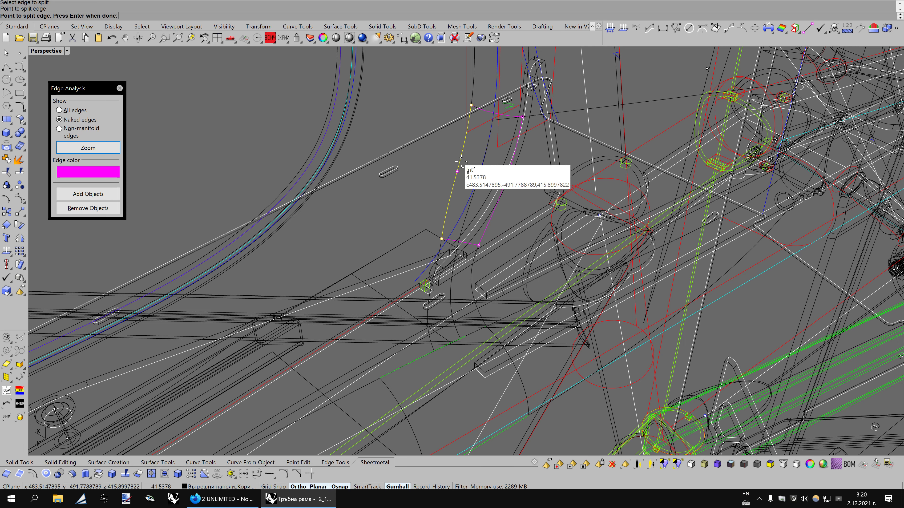
key("Return")
Split the panel's other long naked edge at a picked point
right_click_drag(508, 188, 517, 197)
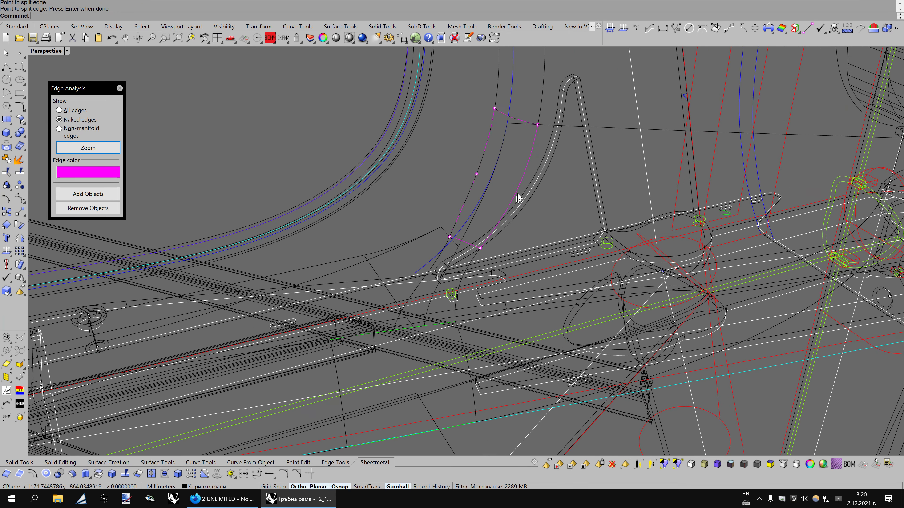
key("Return")
left_click(516, 192)
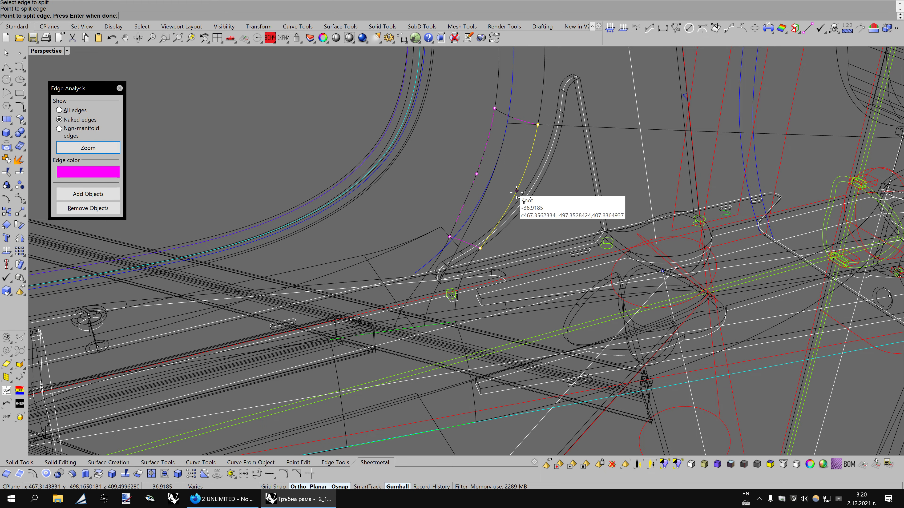
left_click(516, 192)
key("Return")
right_click_drag(523, 187, 546, 206)
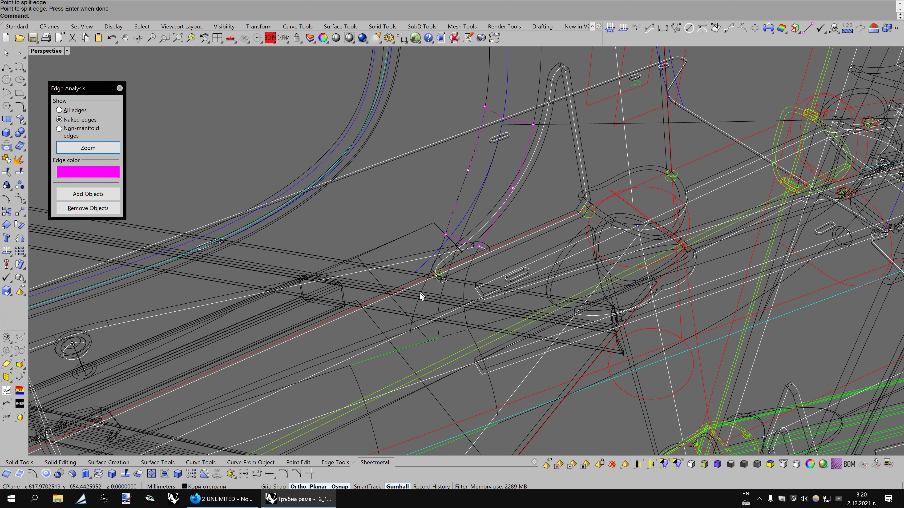
Blend from the panel's split edge segment to a free point near the tube
left_click(257, 474)
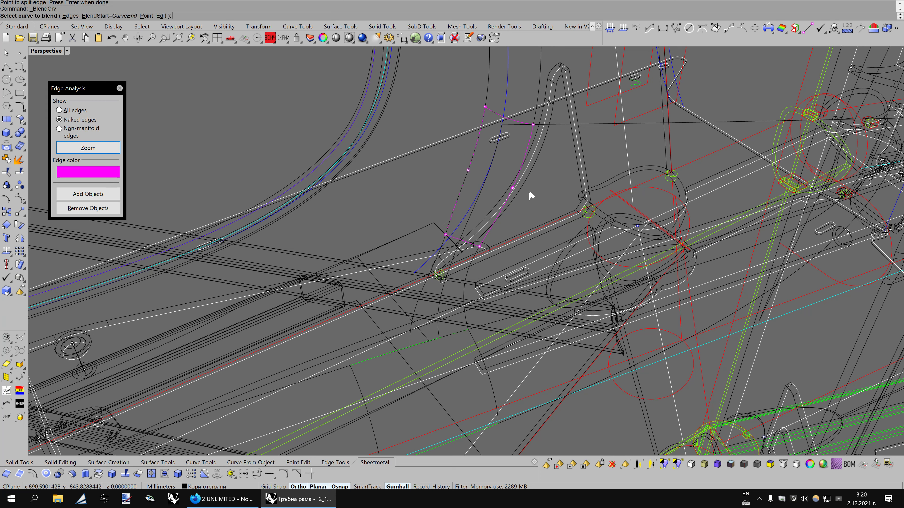
left_click(517, 181)
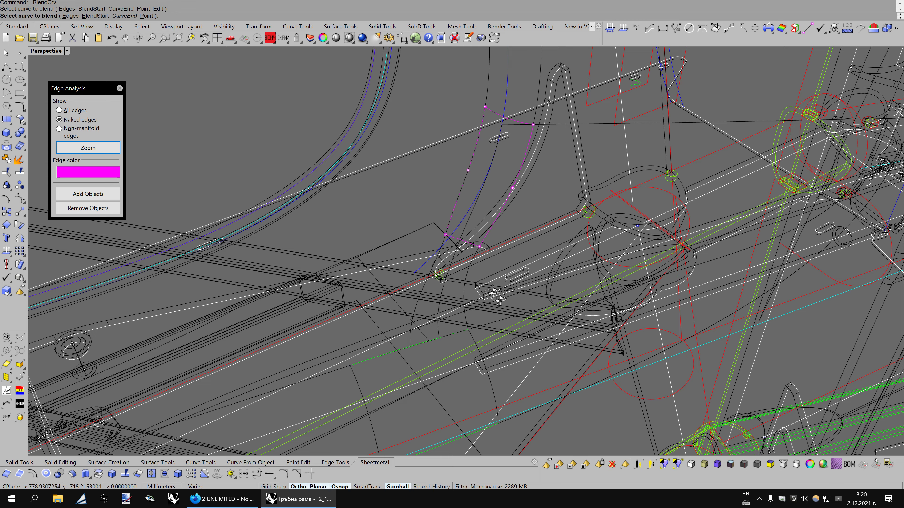
mouse_move(496, 296)
right_mouse_down()
mouse_move(488, 301)
mouse_move(508, 316)
mouse_move(498, 324)
right_mouse_up()
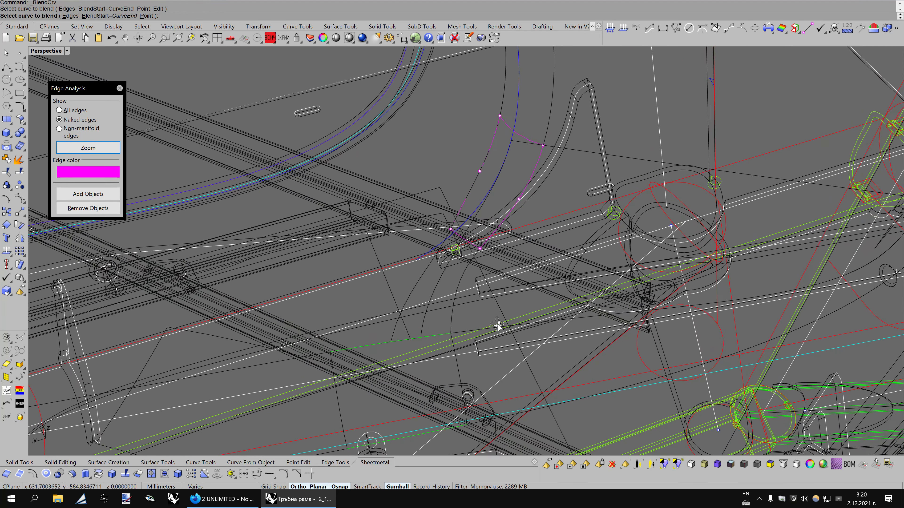
left_click(146, 16)
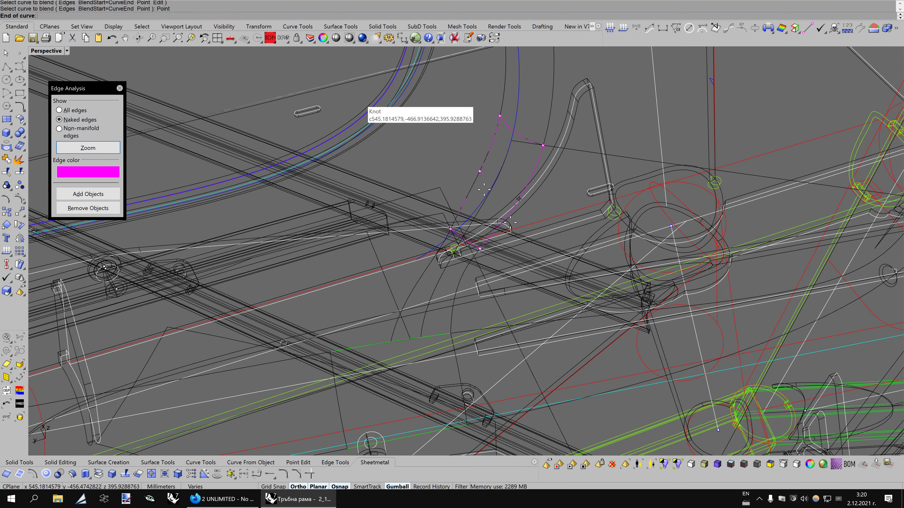
left_click(453, 335)
mouse_move(510, 283)
right_mouse_down()
mouse_move(549, 265)
mouse_move(555, 273)
mouse_move(561, 246)
mouse_move(534, 248)
right_mouse_up()
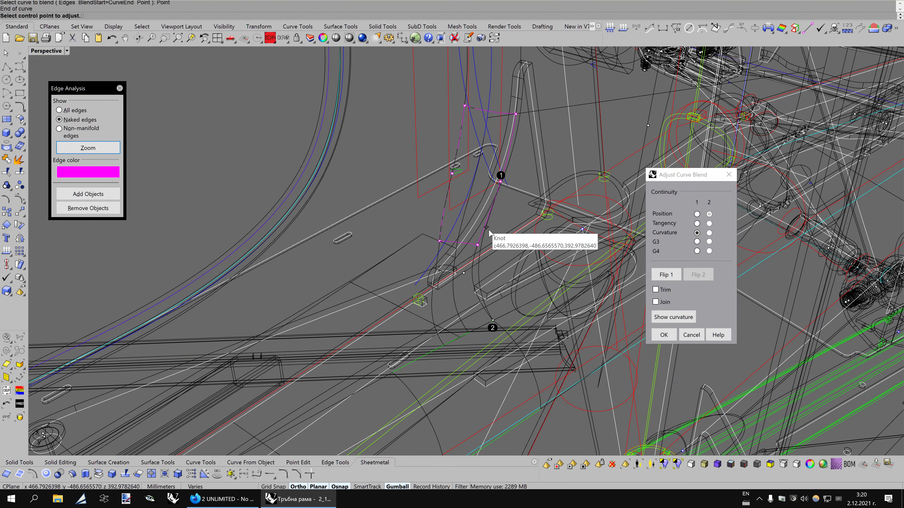
key("Return")
Delete the two leftover old guide curves
right_click_drag(519, 274, 507, 282)
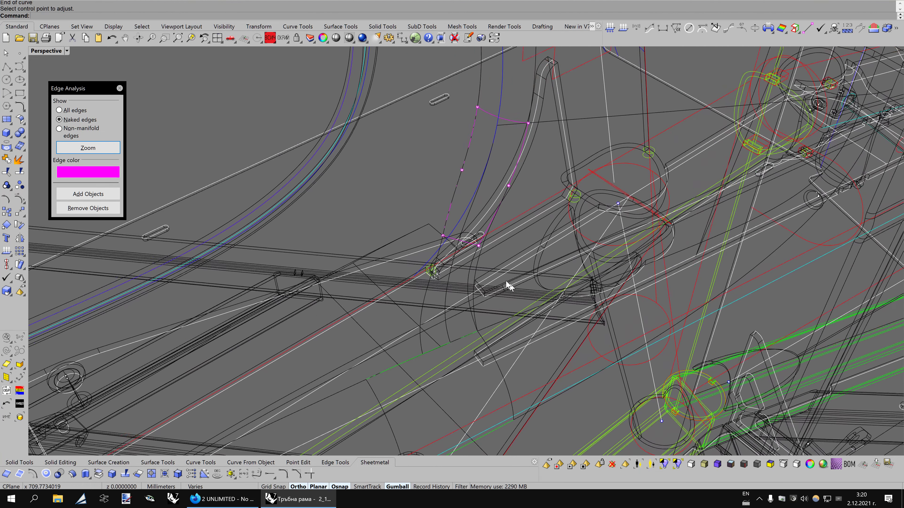
left_click(473, 262)
key("Delete")
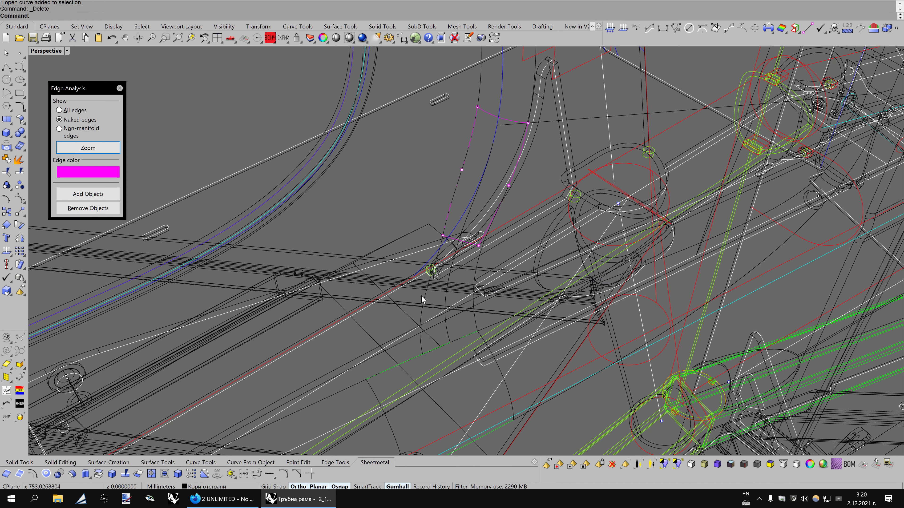
left_click(426, 295)
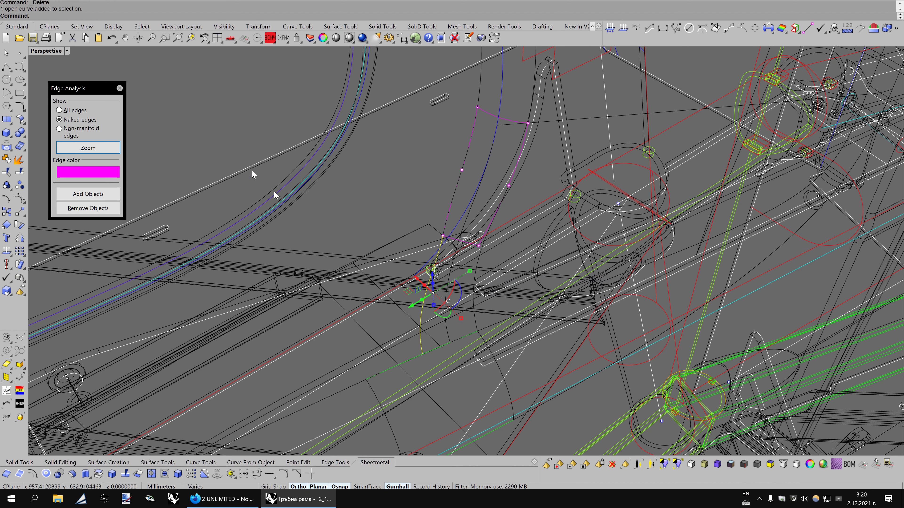
key("Delete")
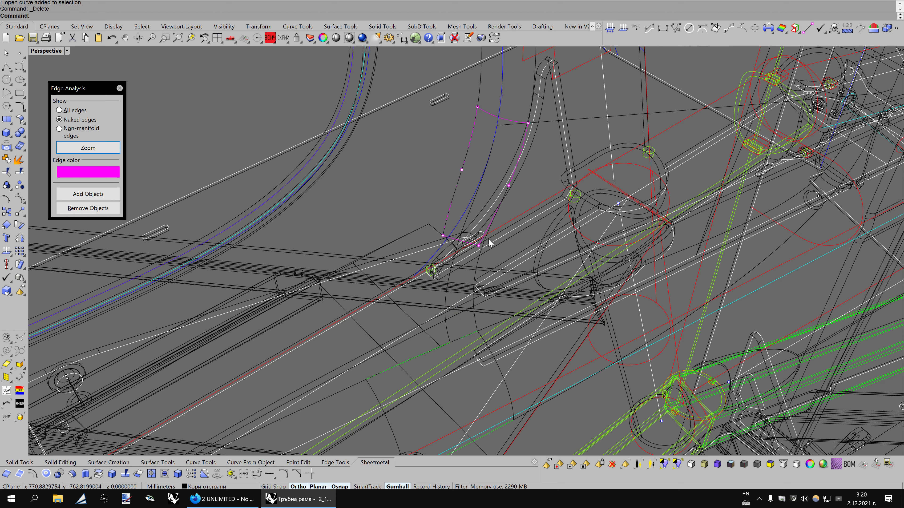
Set the new blend curve's object colour to green
left_click(478, 264)
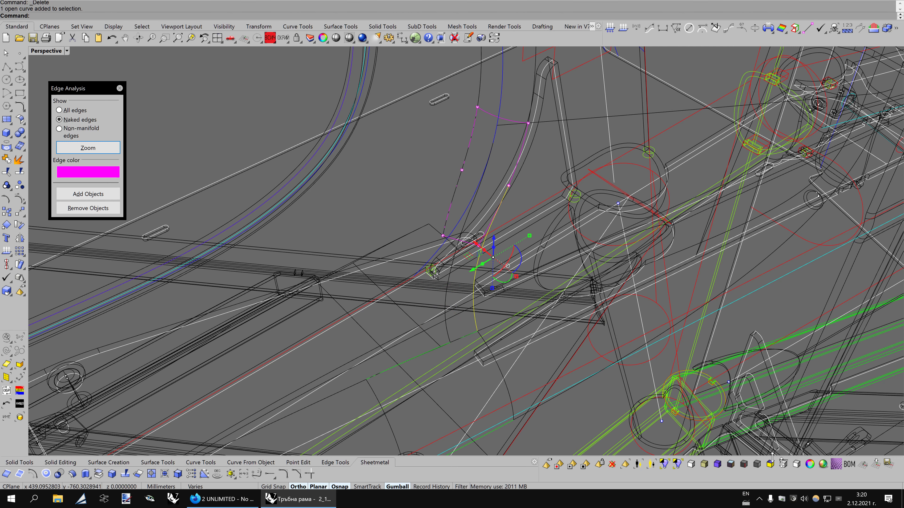
left_click(810, 465)
left_click(319, 233)
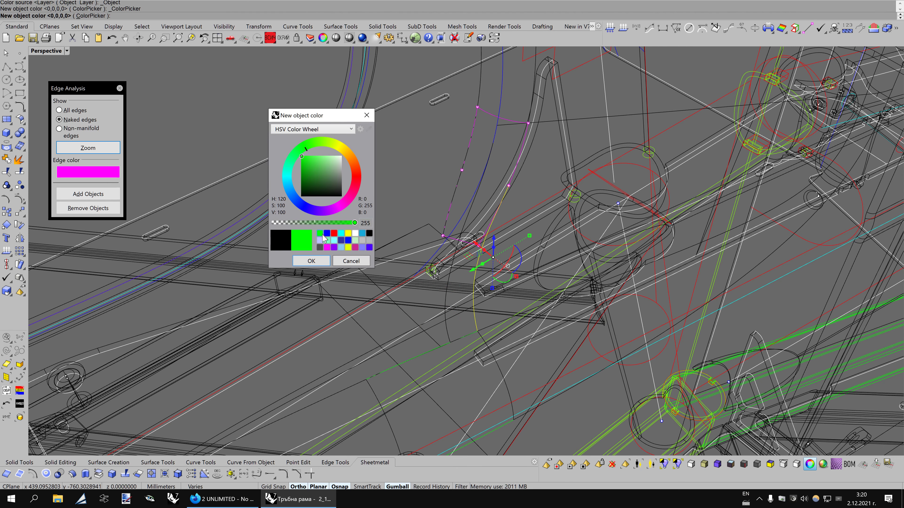
left_click(322, 264)
mouse_move(480, 224)
right_mouse_down()
mouse_move(571, 258)
mouse_move(556, 262)
right_mouse_up()
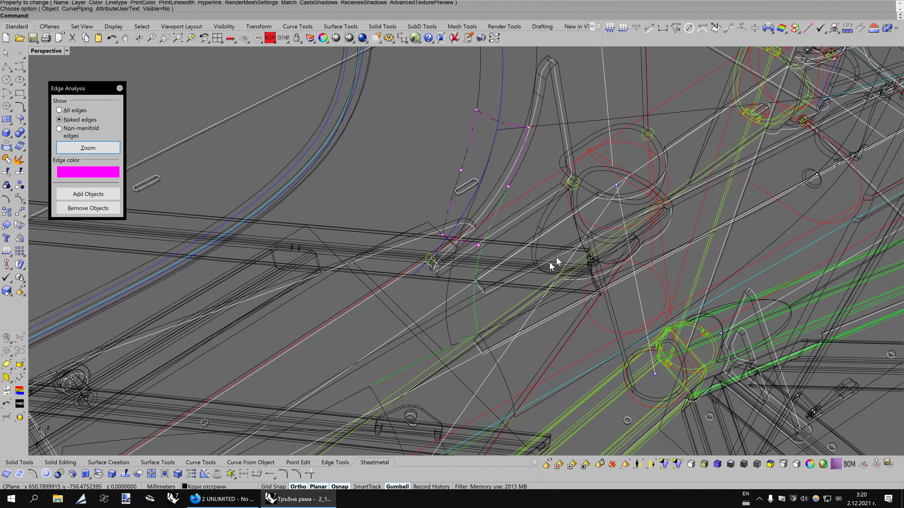
left_click(256, 474)
Blend from the split edge segment to a point near the tube, reshaping one control point
left_click(461, 167)
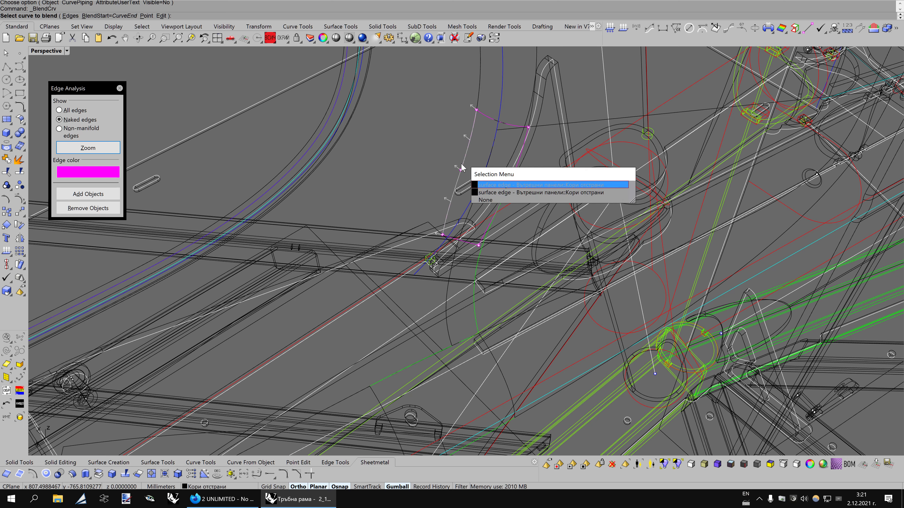
left_click(480, 194)
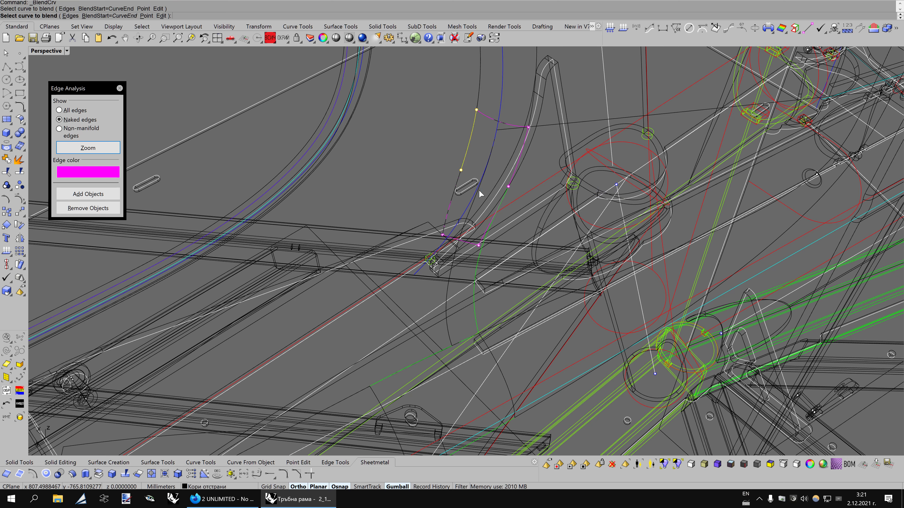
left_click(145, 17)
right_click_drag(500, 323, 491, 317)
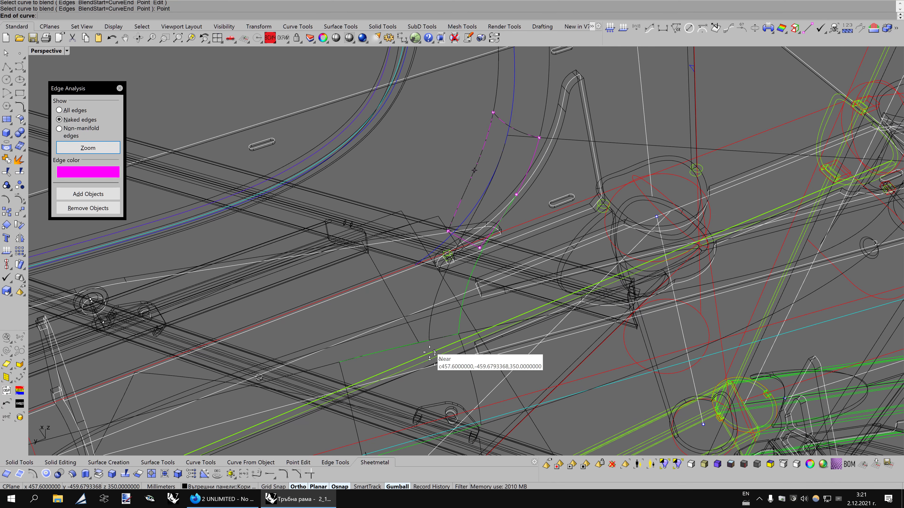
left_click(399, 347)
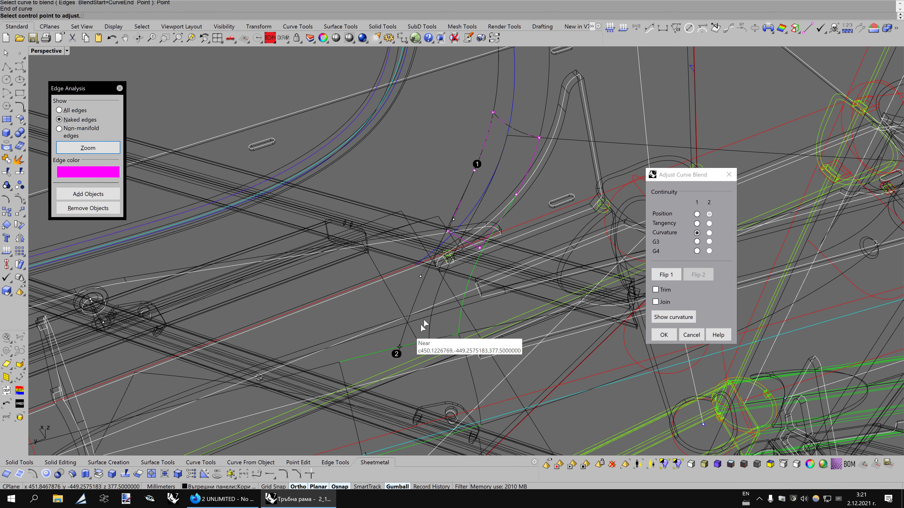
right_click_drag(420, 324, 506, 277)
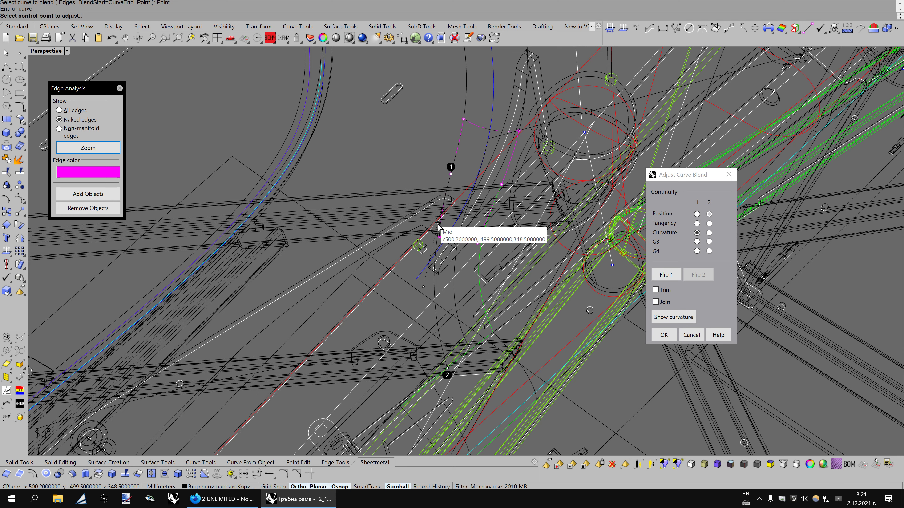
left_click(438, 227)
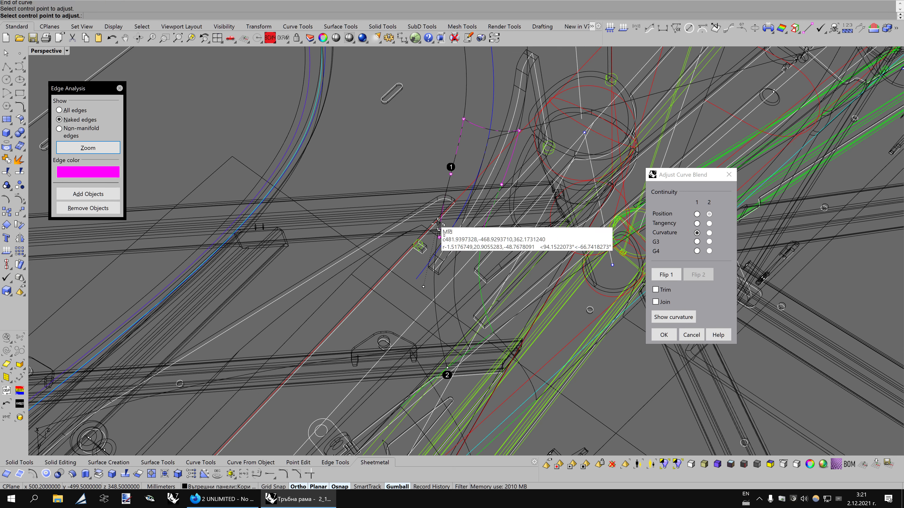
left_click(438, 234)
key("Return")
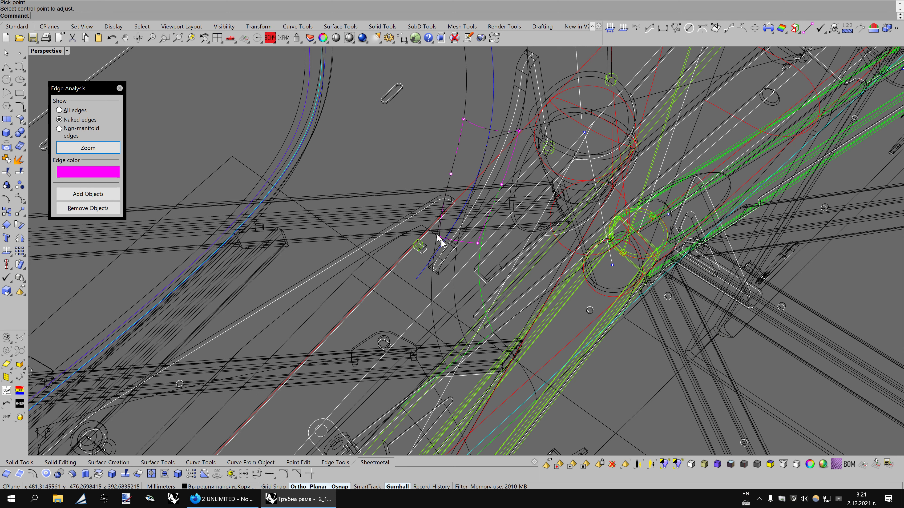
Match the new blend curve's properties to the neighbouring green curve
left_click(434, 312)
left_click(494, 38)
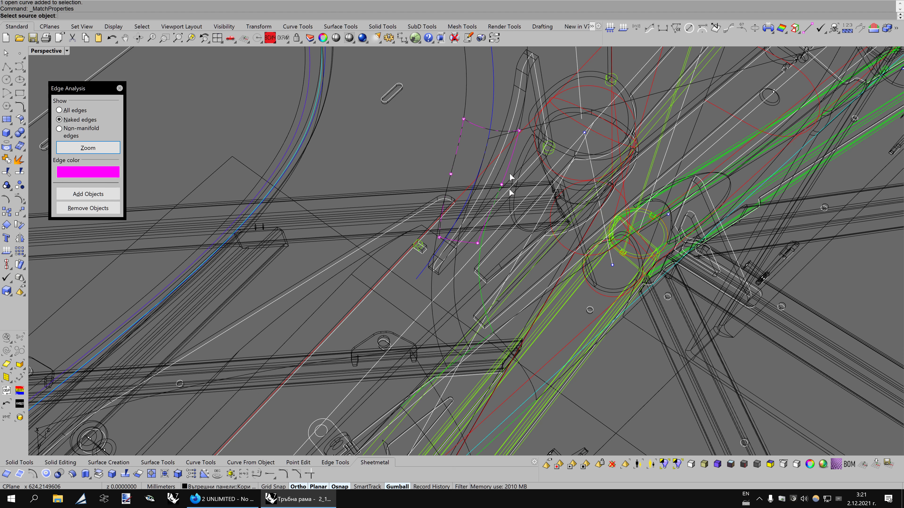
left_click(485, 258)
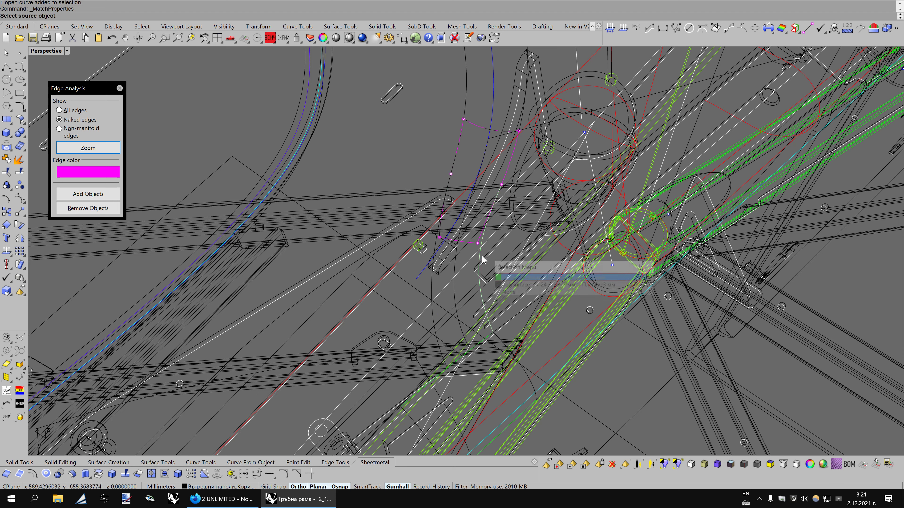
left_click(506, 280)
left_click(555, 357)
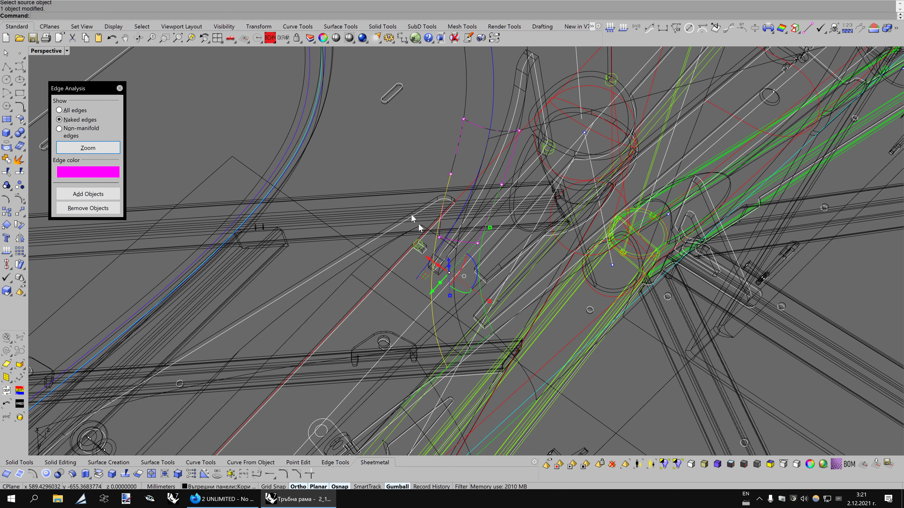
right_click_drag(392, 161, 597, 267)
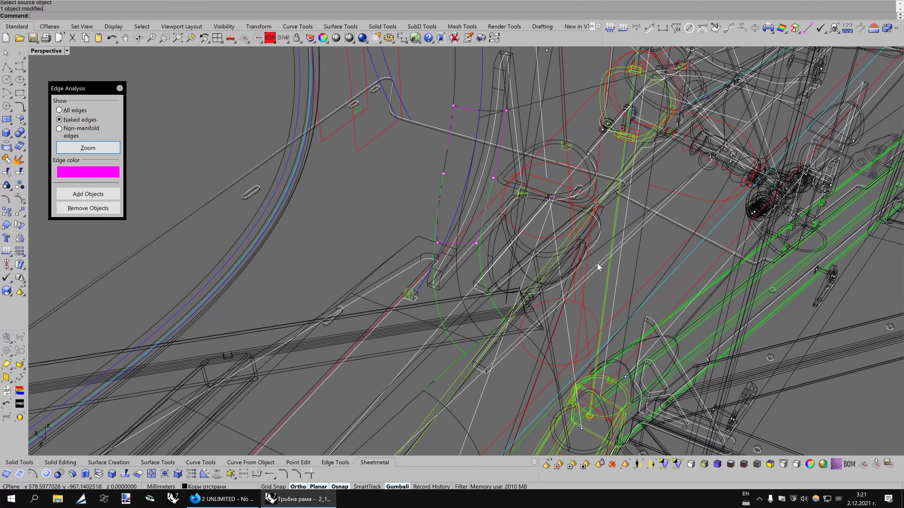
left_click(481, 265)
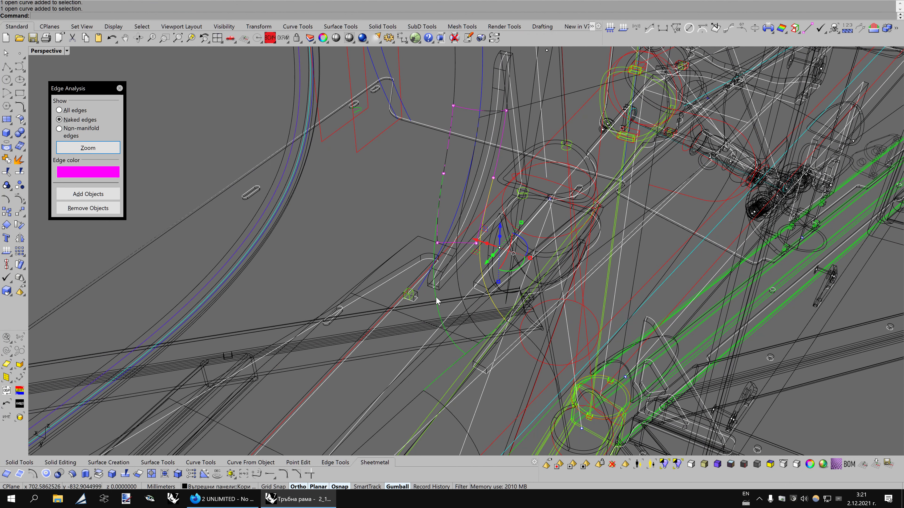
Raise the joint curves 14.45 mm along Z, checking in shaded view before returning to wireframe
key("ctrl+alt+s")
right_click_drag(565, 323, 555, 302)
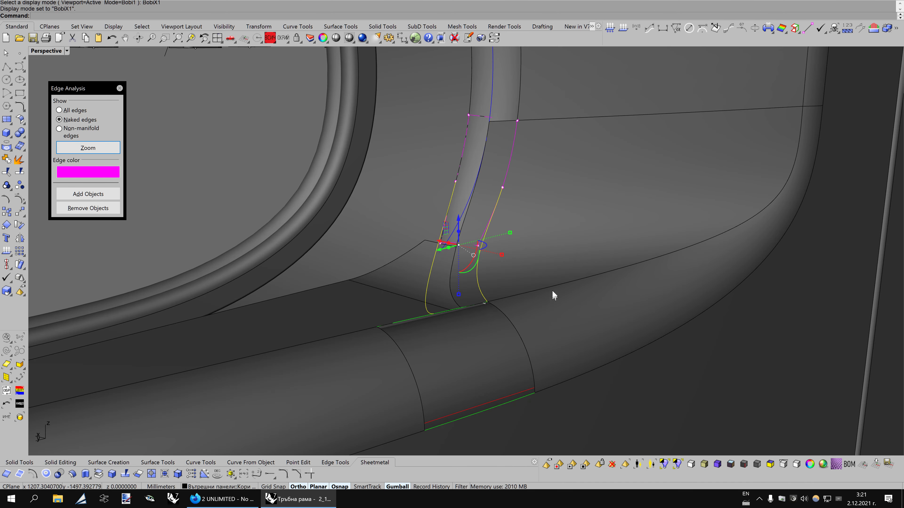
left_click_drag(458, 231, 473, 197)
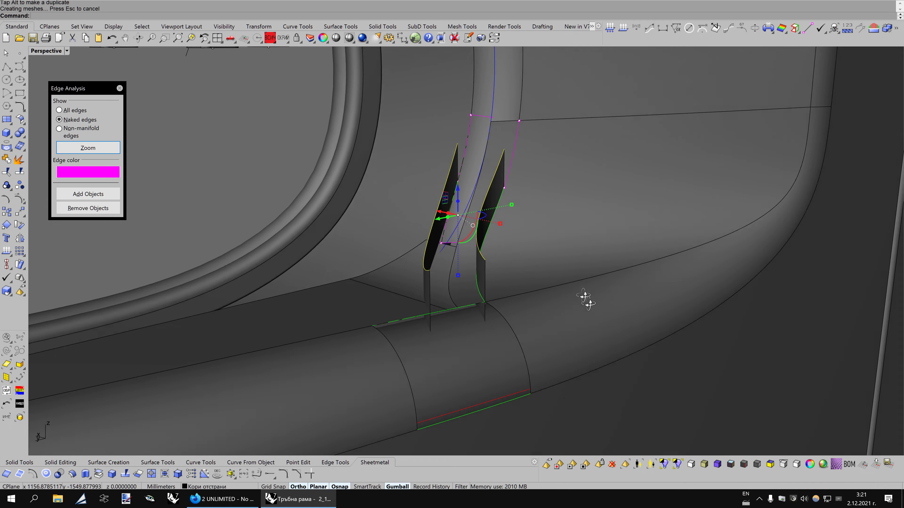
mouse_move(585, 298)
right_mouse_down()
mouse_move(595, 315)
mouse_move(574, 300)
right_mouse_up()
key("Escape")
right_click_drag(570, 219, 507, 298)
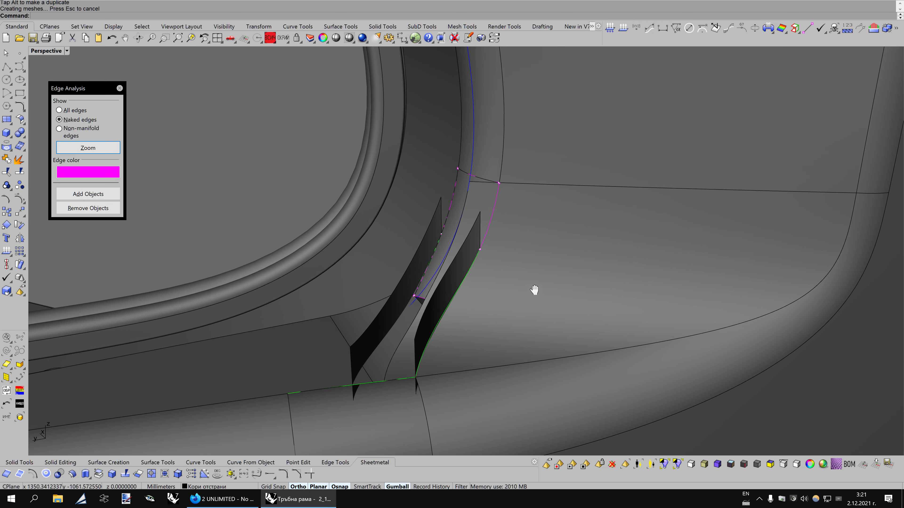
scroll(452, 262, "up", 4)
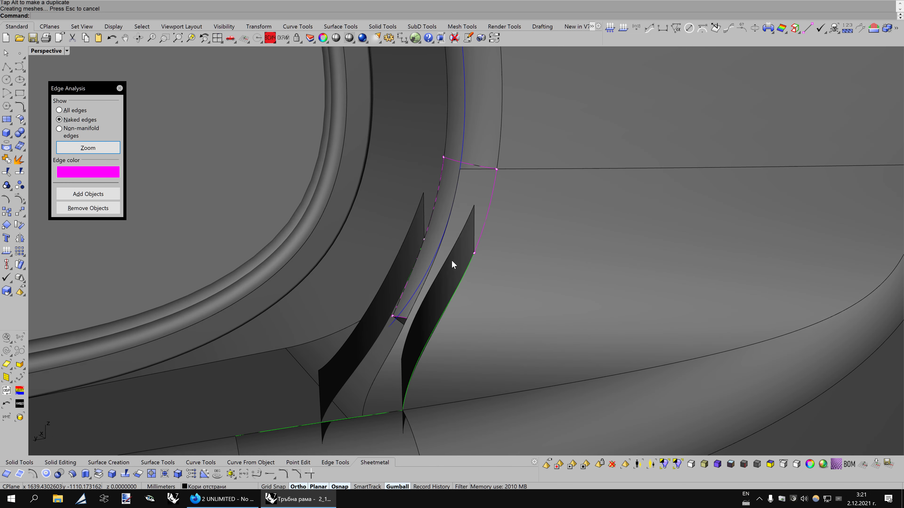
key("ctrl+alt+w")
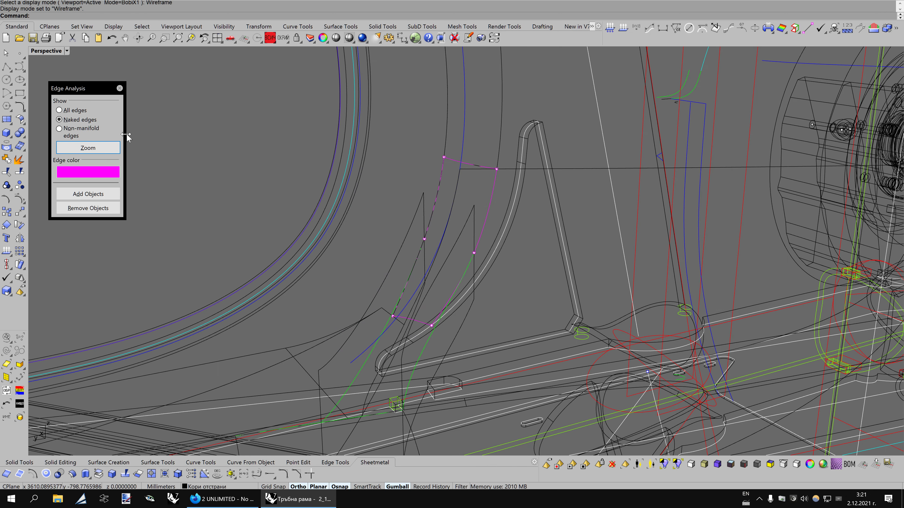
Split the open joint patch at a picked isocurve and delete the lower piece
left_click(491, 205)
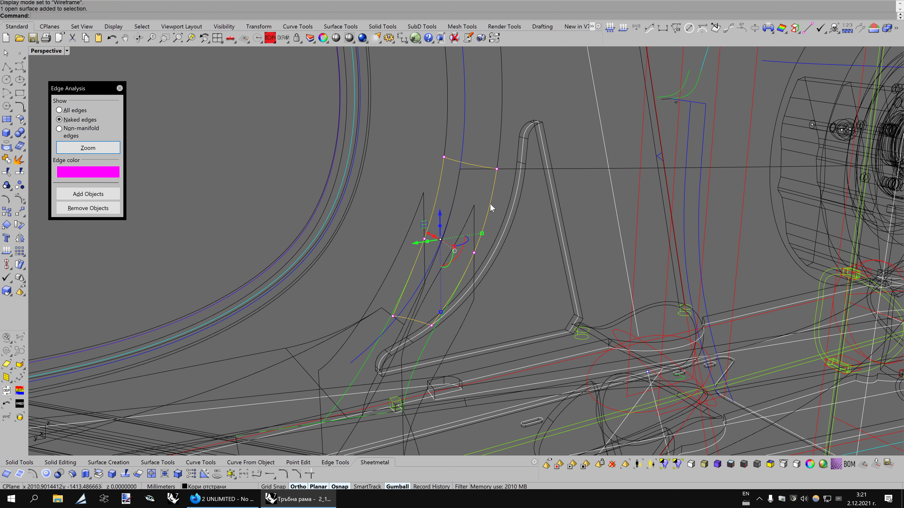
left_click(19, 172)
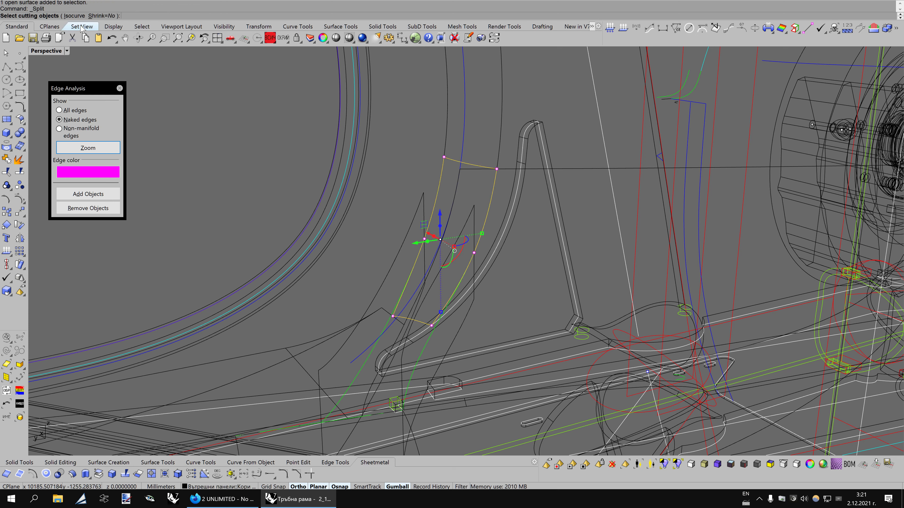
left_click(71, 16)
left_click(424, 238)
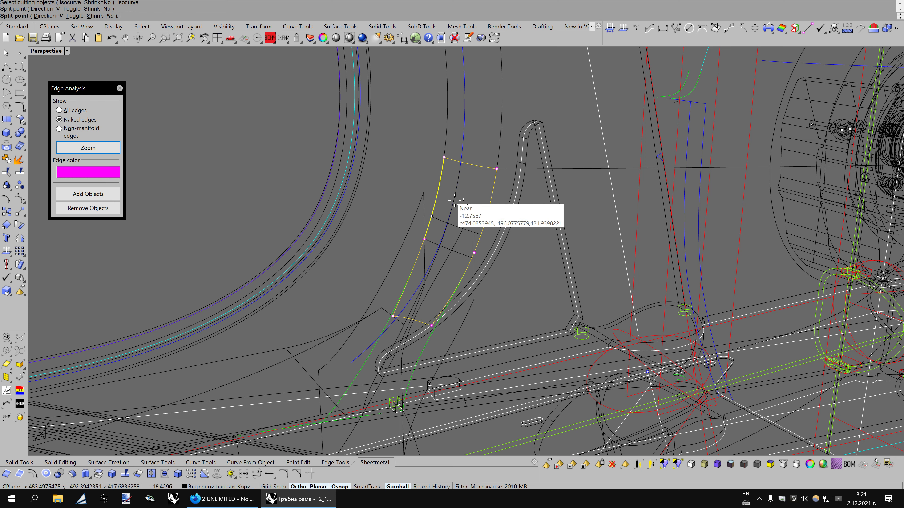
right_click_drag(522, 261, 475, 267)
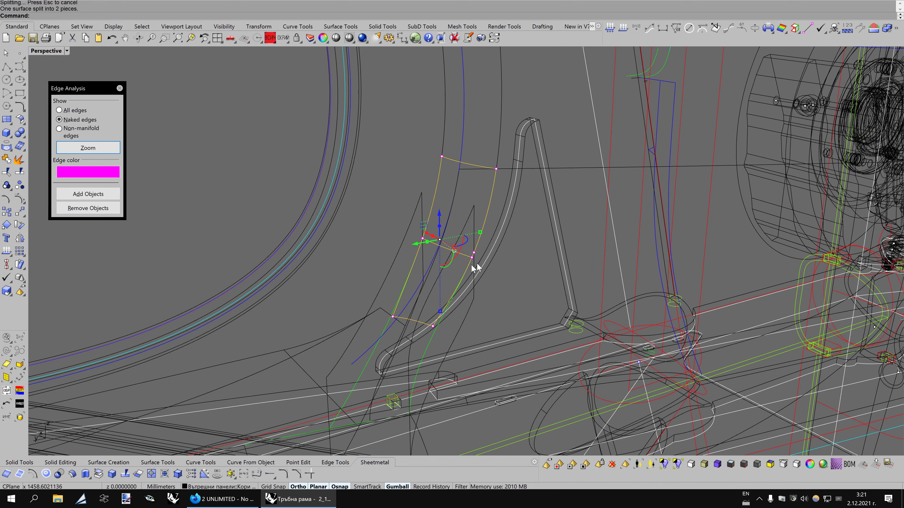
left_click(405, 319)
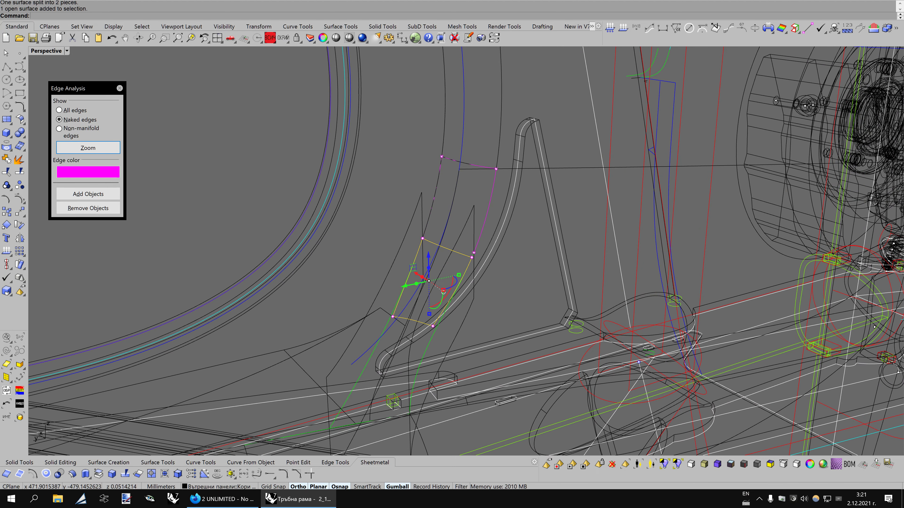
key("Delete")
right_click_drag(481, 289, 491, 281)
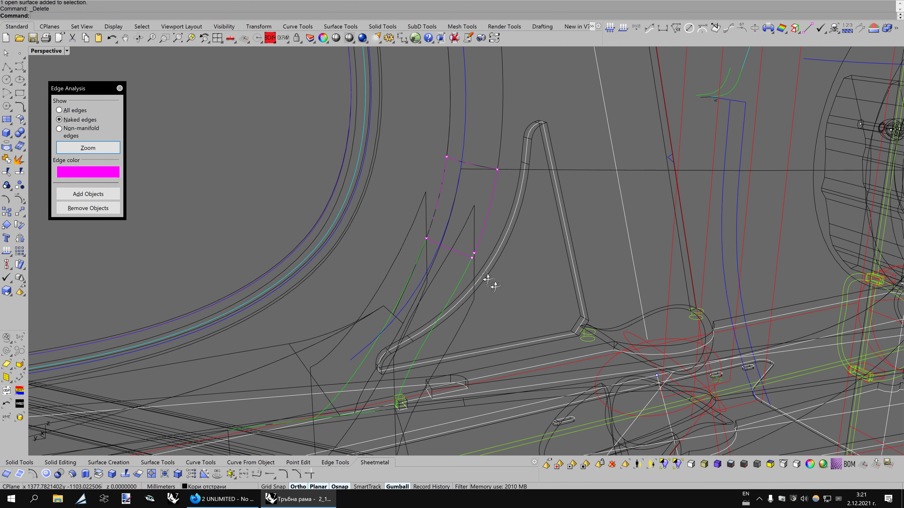
left_click(466, 272)
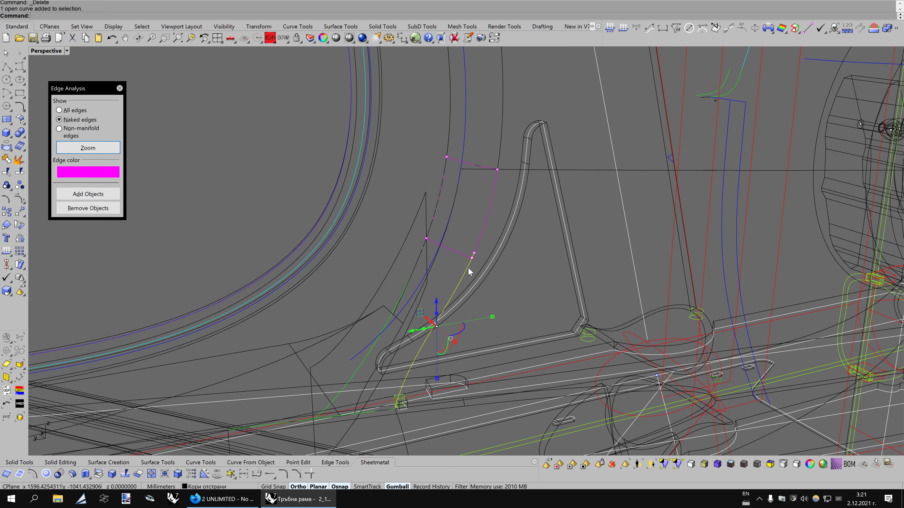
Match the green curve's end to the patch edge with curvature continuity
key("F10")
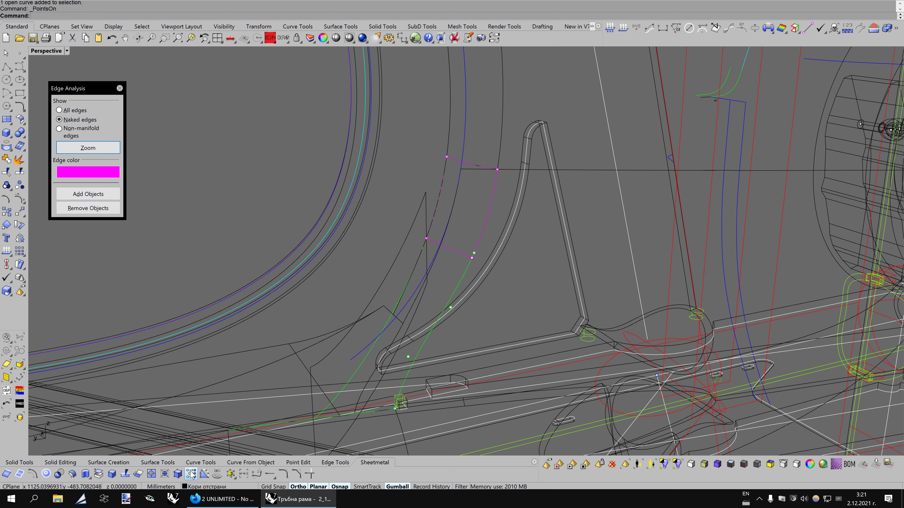
left_click(221, 462)
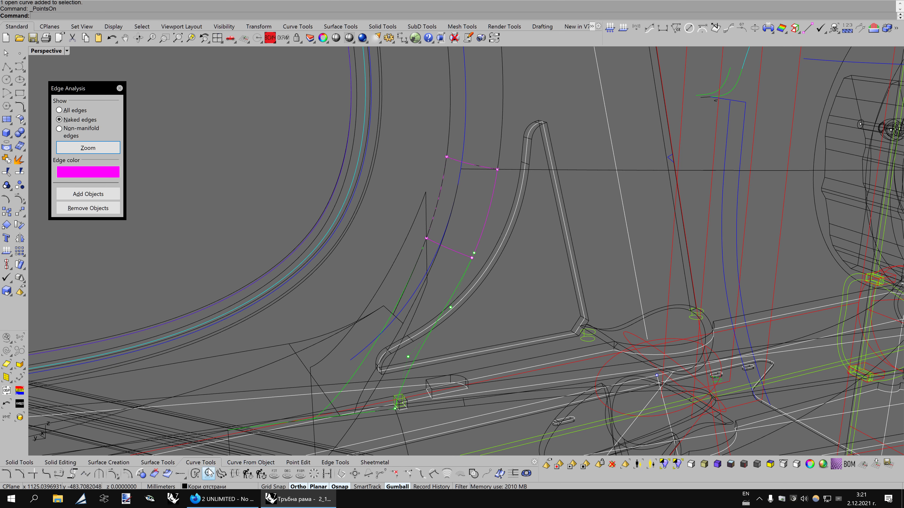
left_click(86, 474)
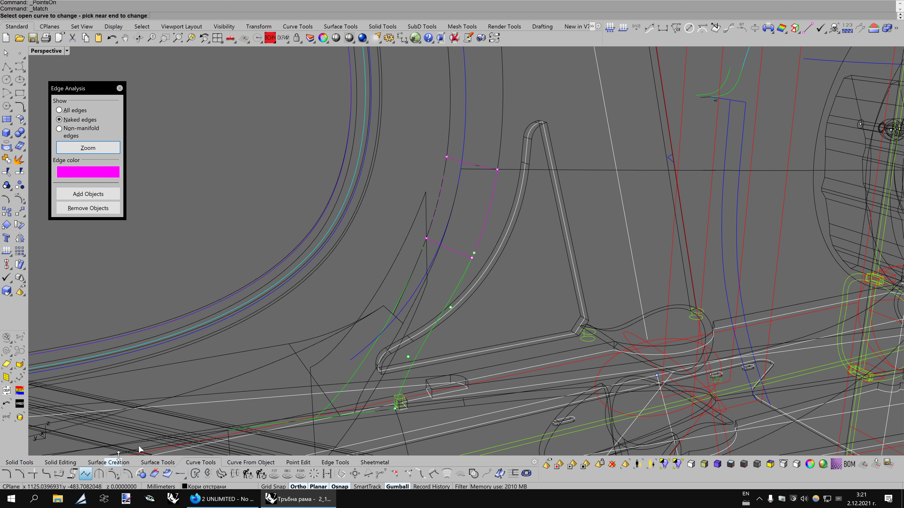
left_click(462, 278)
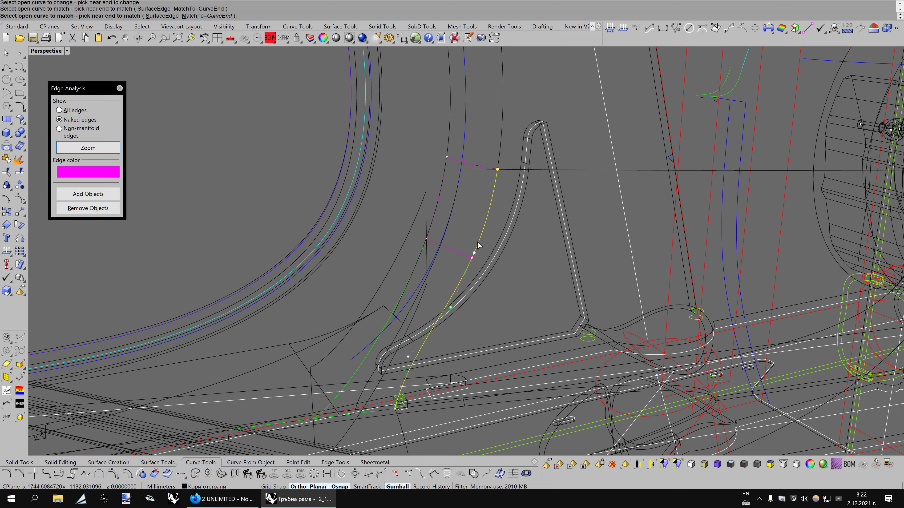
left_click(478, 245)
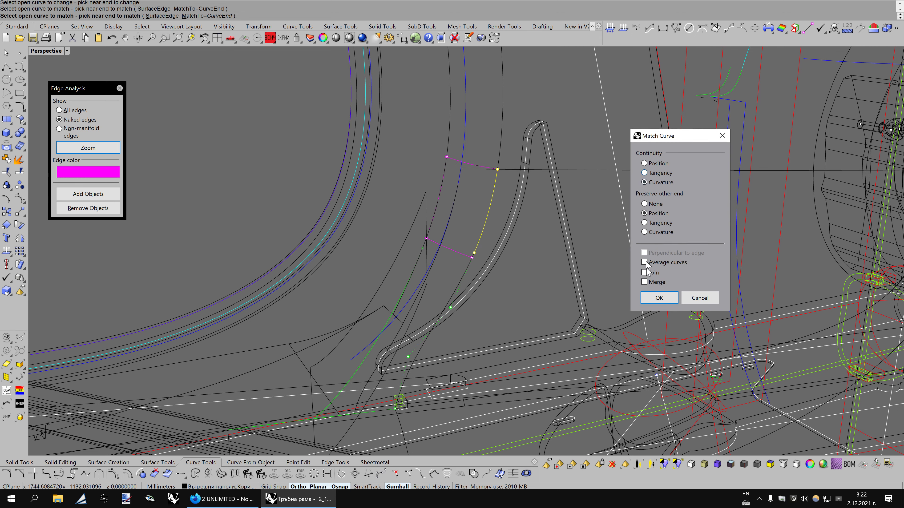
left_click(658, 299)
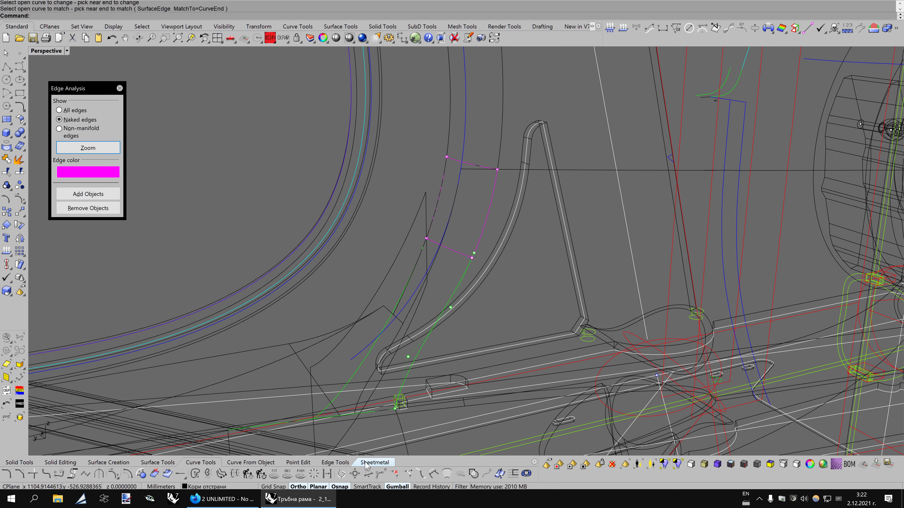
Try merging surface edges on the patch
left_click(294, 463)
left_click(127, 476)
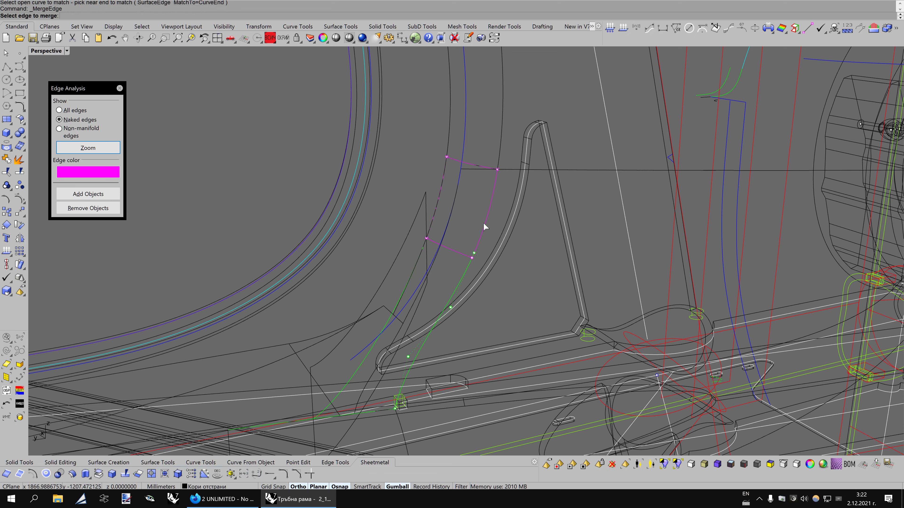
left_click(486, 229)
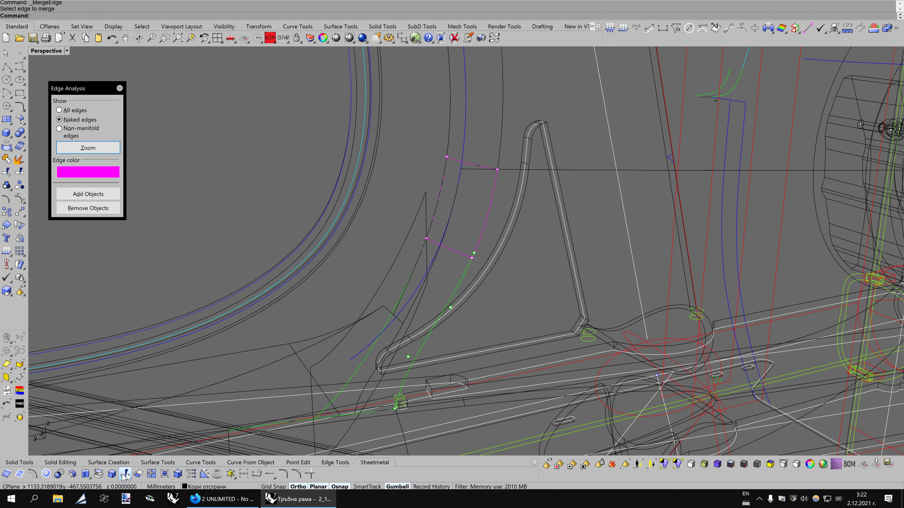
left_click(201, 462)
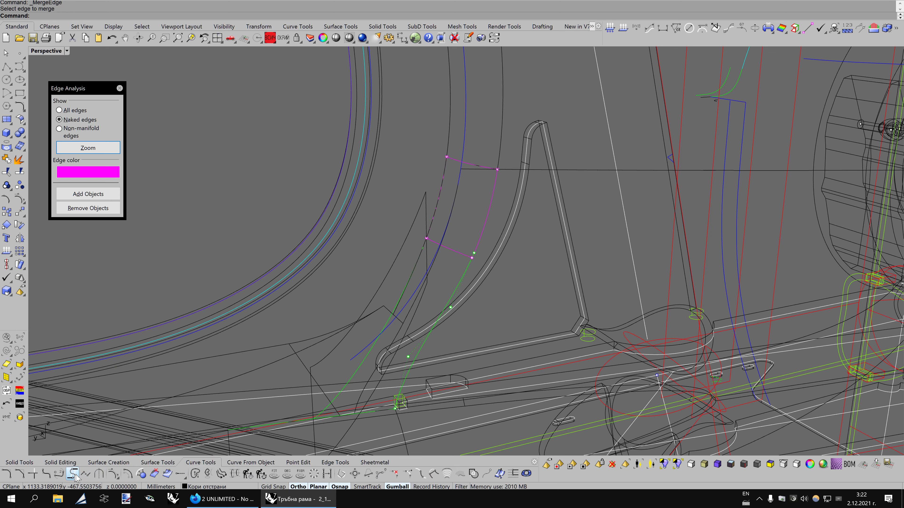
Re-match the green curve to the patch edge and inspect the result
left_click(73, 474)
left_click(473, 258)
left_click(480, 239)
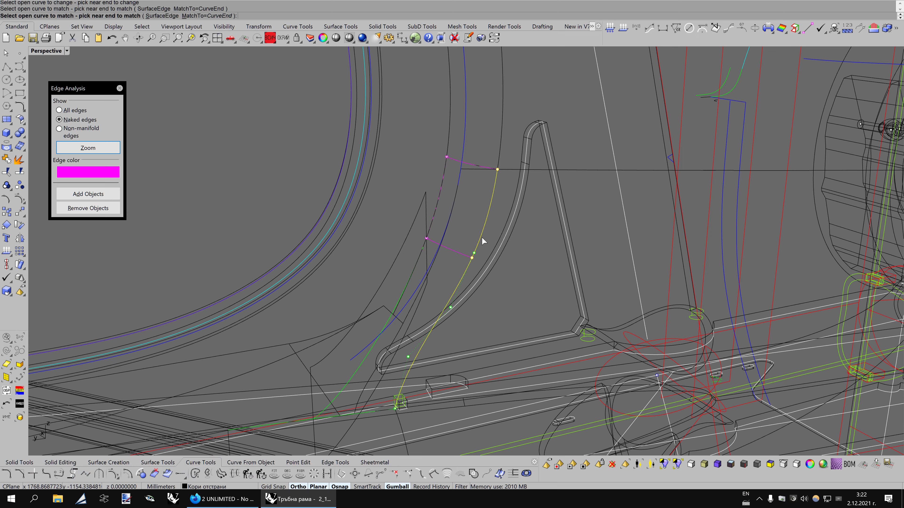
left_click(658, 298)
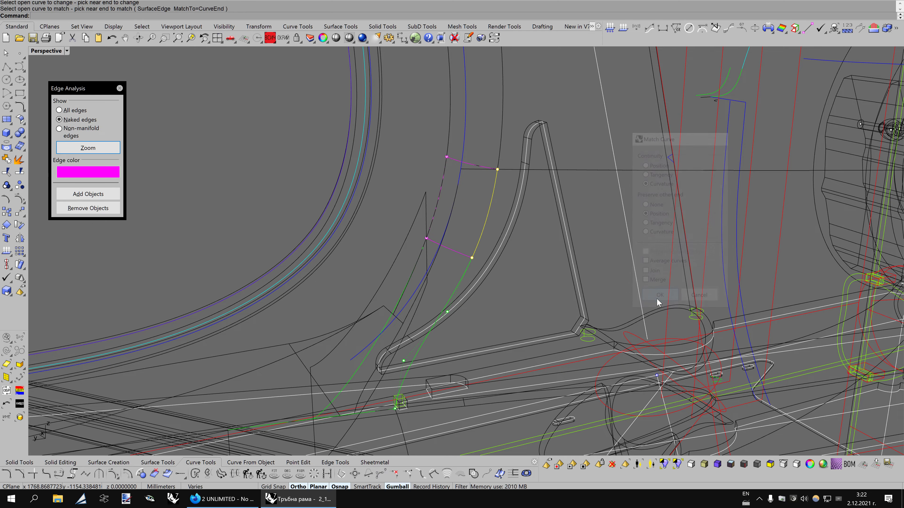
mouse_move(656, 302)
right_mouse_down()
mouse_move(499, 322)
mouse_move(455, 281)
right_mouse_up()
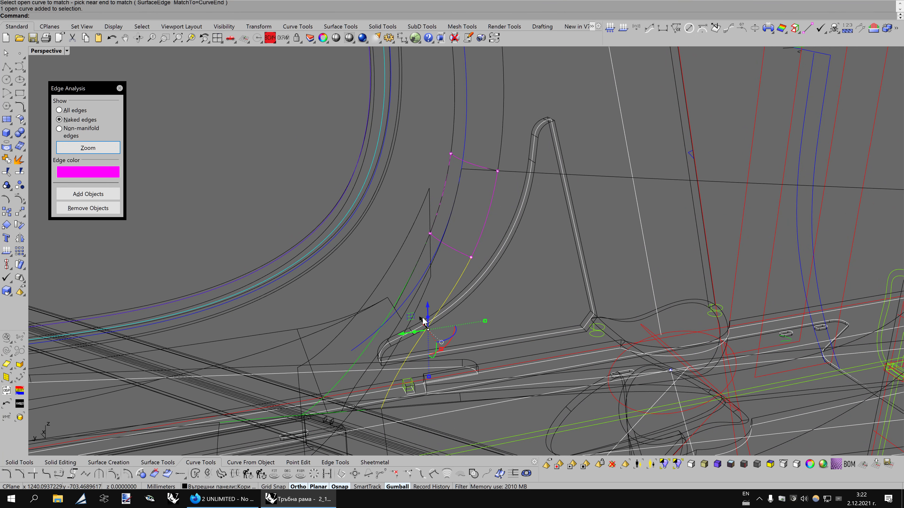
Delete the unwanted patch and extrude both guide curves about 8.8 mm upward into shaded blade surfaces
left_click(411, 223)
key("Delete")
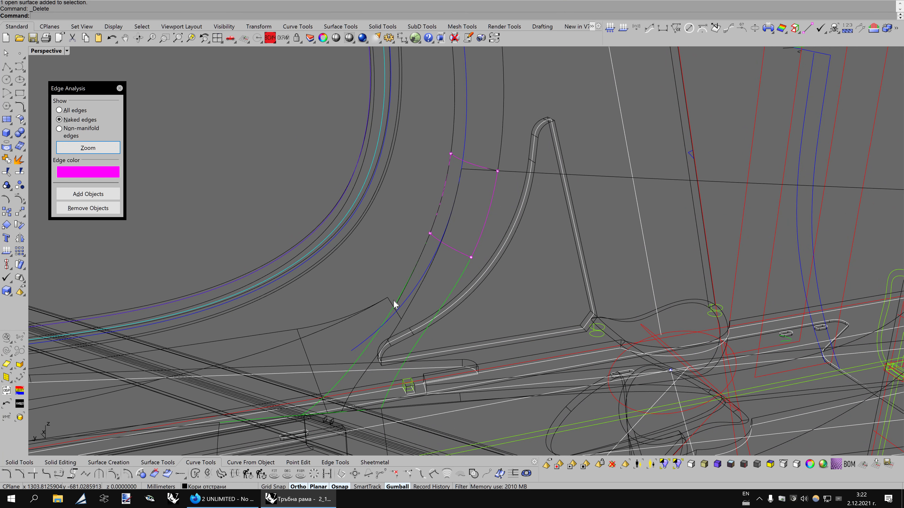
left_click(386, 318)
left_click(418, 338)
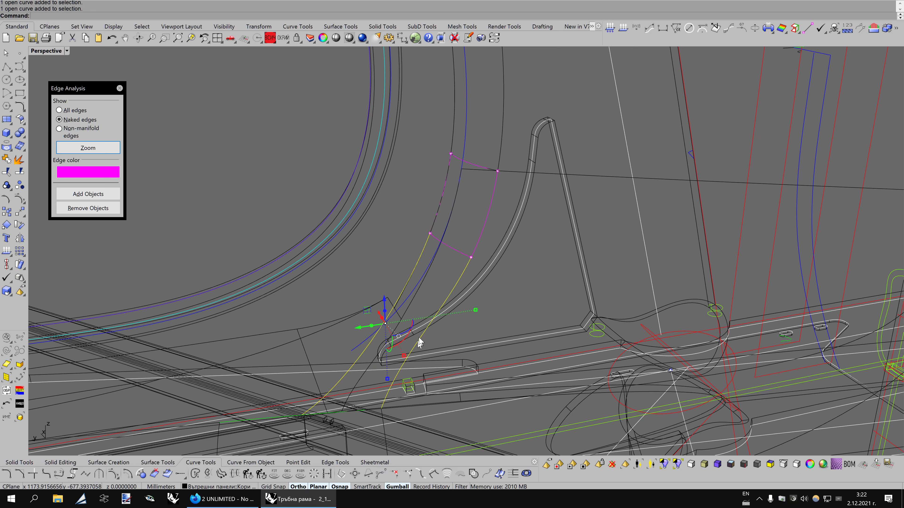
left_click_drag(386, 316, 384, 281)
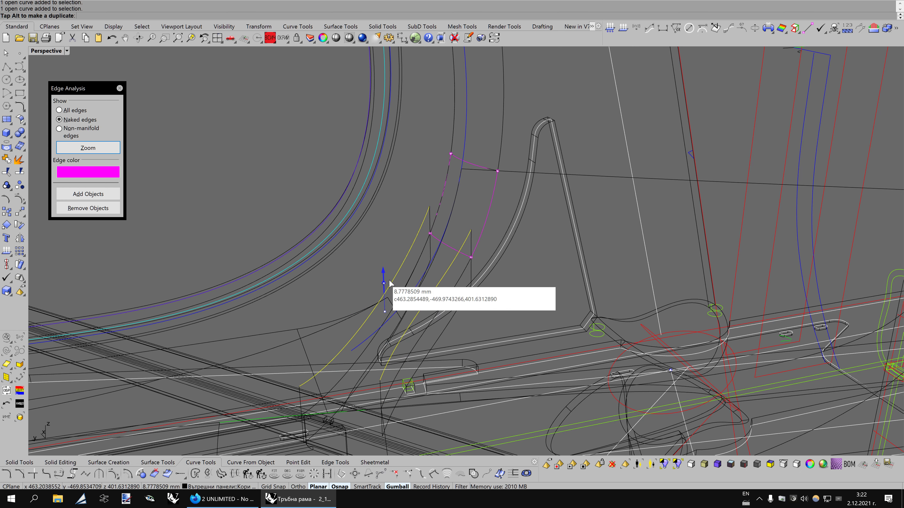
key("ctrl+alt+s")
mouse_move(565, 210)
right_mouse_down()
mouse_move(578, 243)
mouse_move(595, 249)
mouse_move(595, 269)
mouse_move(580, 255)
mouse_move(583, 236)
mouse_move(597, 236)
mouse_move(560, 249)
right_mouse_up()
Split the large side panel with the blade surface and delete the cut-off piece
left_click(520, 260)
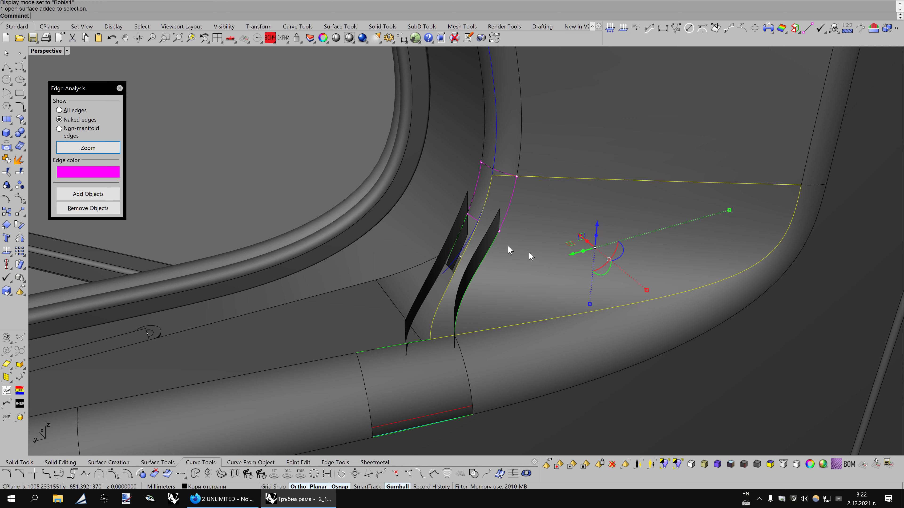
left_click(20, 172)
left_click(460, 292)
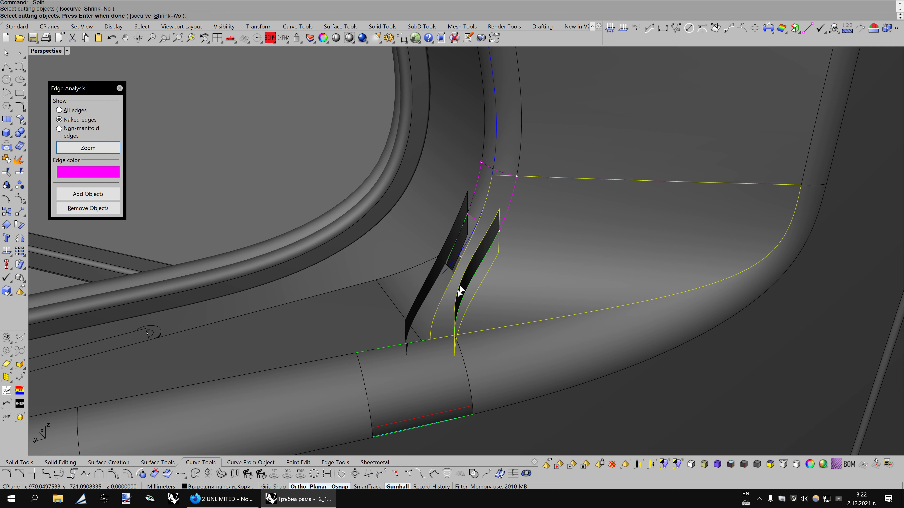
key("Return")
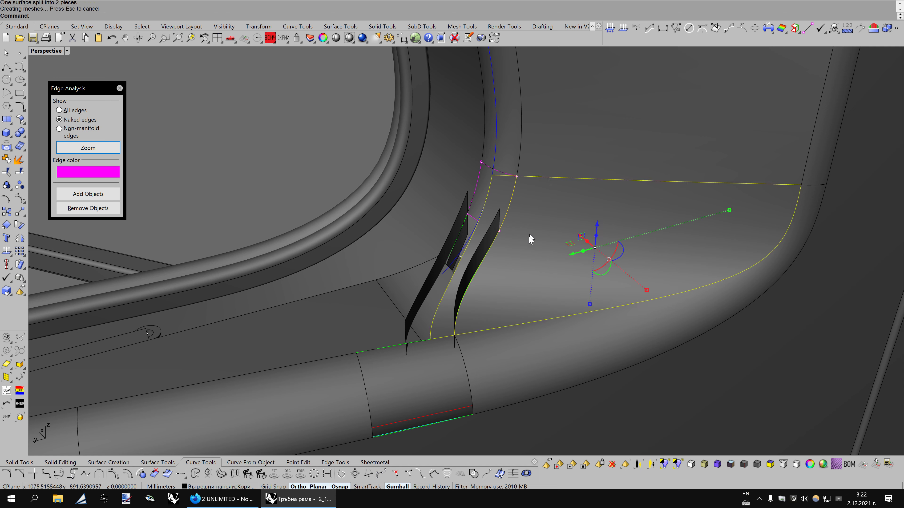
left_click(530, 237, "ctrl")
left_click(505, 196, "shift")
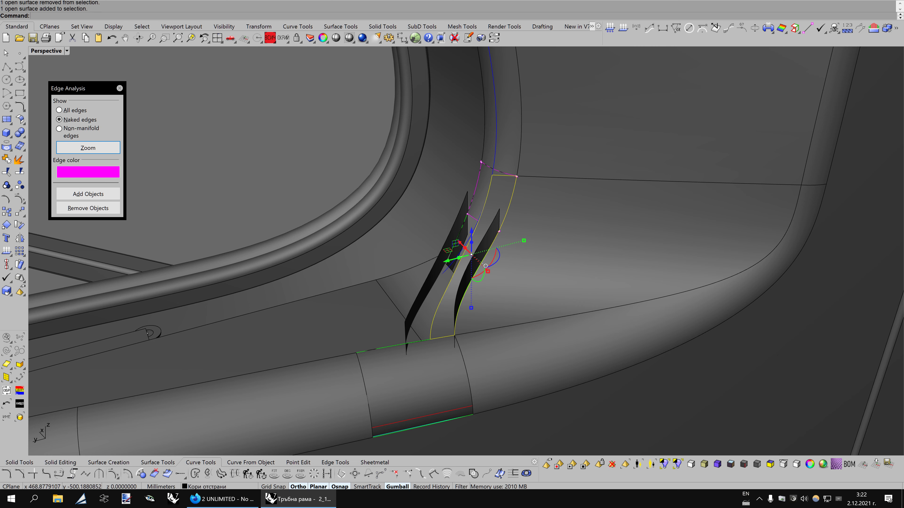
key("Delete")
mouse_move(545, 188)
right_mouse_down()
mouse_move(540, 244)
mouse_move(557, 248)
mouse_move(462, 278)
right_mouse_up()
Try replacing an edge of the surface between tube and blade, then cancel it
left_click(429, 250)
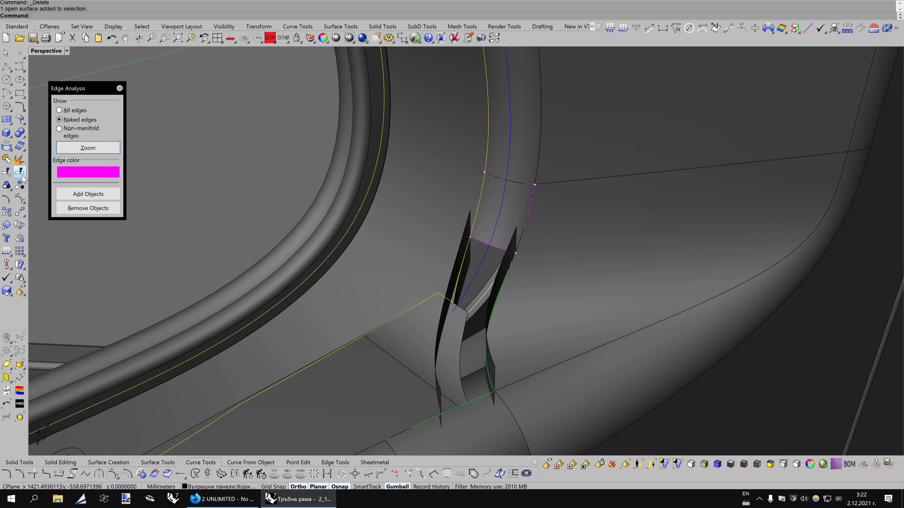
left_click(374, 463)
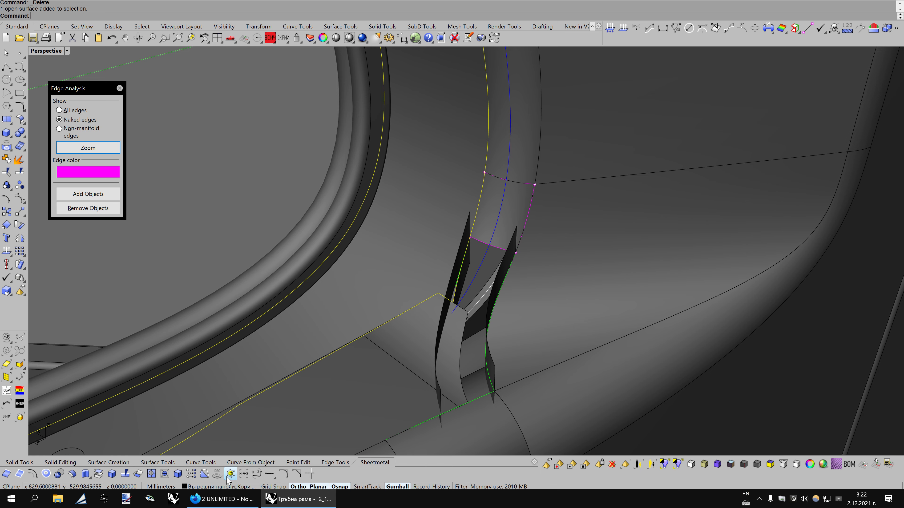
left_click(203, 475)
scroll(455, 292, "up", 3)
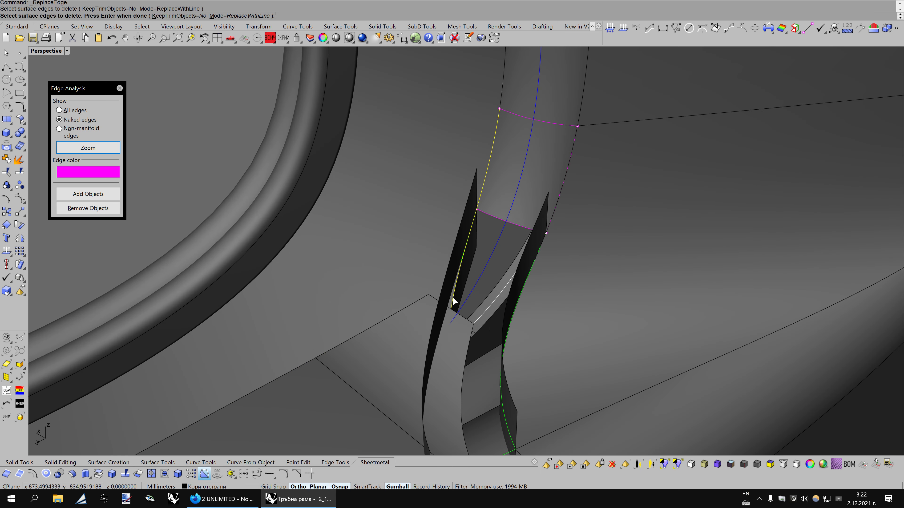
scroll(453, 299, "down", 2)
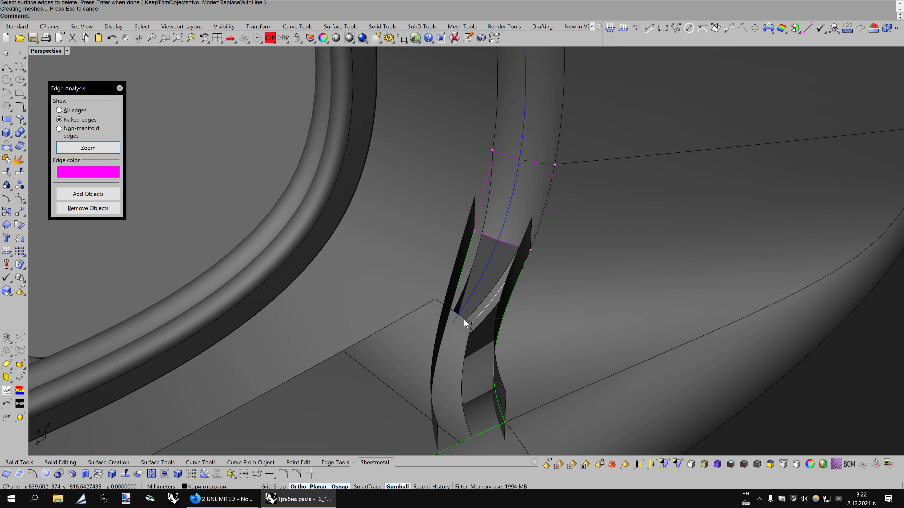
left_click(426, 240)
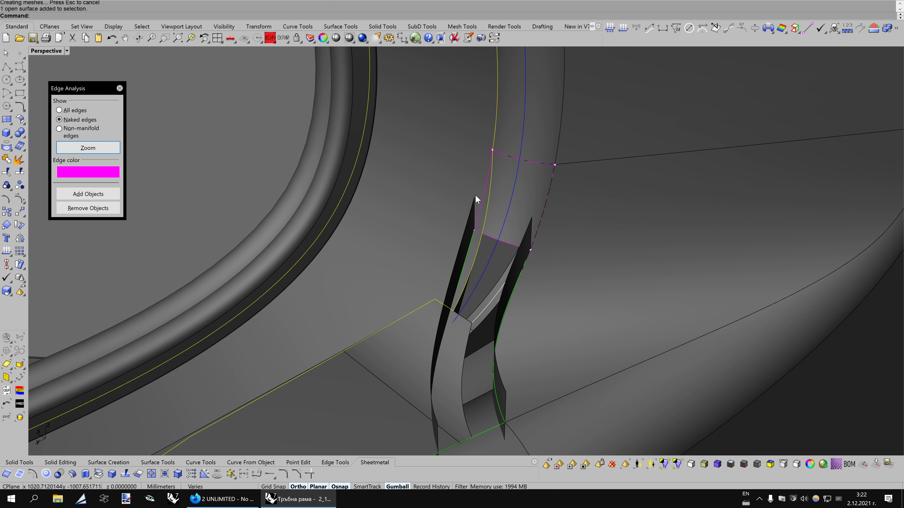
left_click(466, 221)
key("Return")
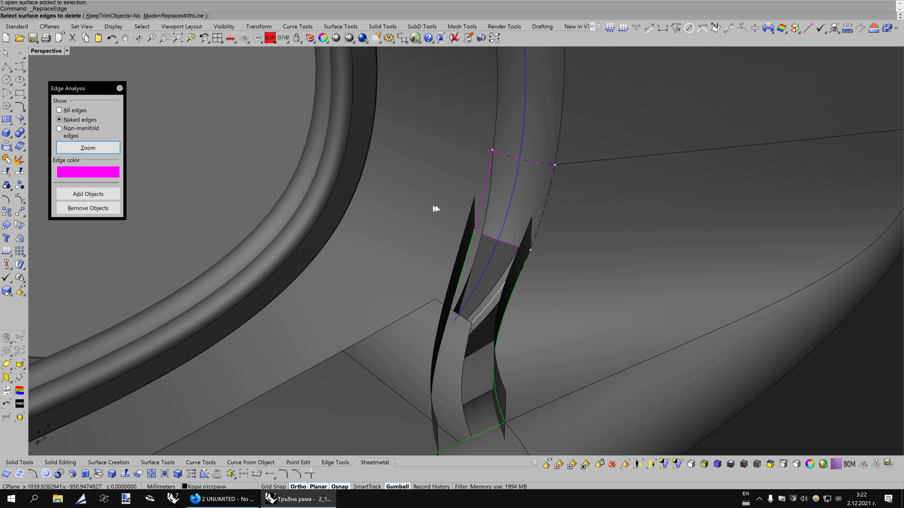
key("Escape")
Split the large surface using the blade and upper patch as cutters, deleting the offcut
left_click(430, 206)
left_click(19, 172)
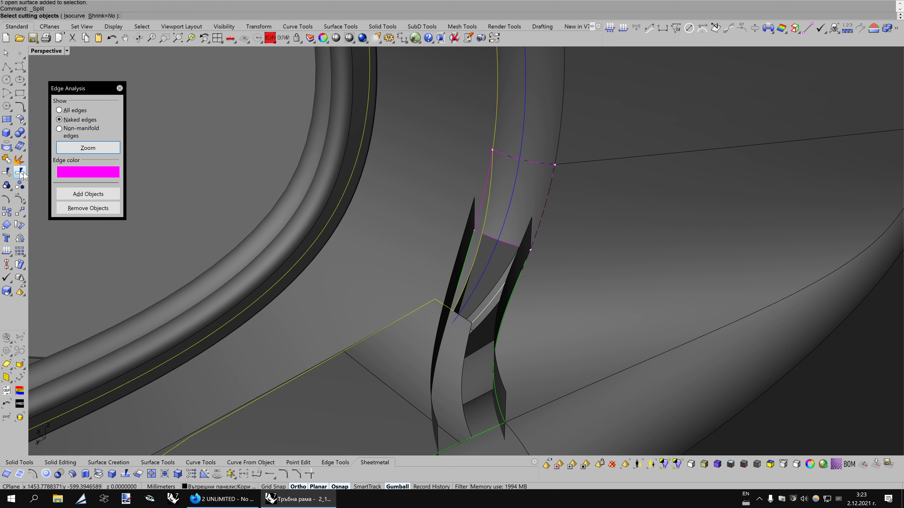
left_click(458, 252)
left_click(481, 217)
key("Return")
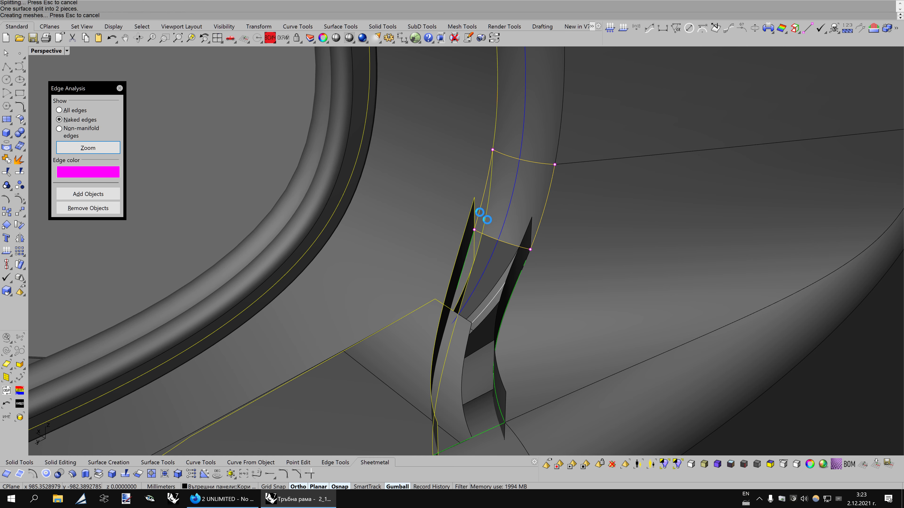
left_click(436, 228, "ctrl")
key("Delete")
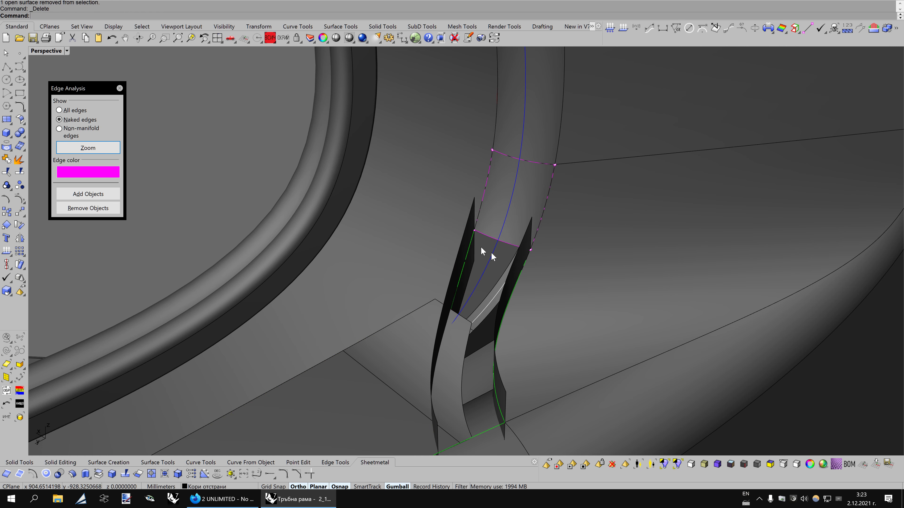
mouse_move(491, 252)
right_mouse_down()
mouse_move(520, 314)
mouse_move(509, 327)
mouse_move(516, 325)
right_mouse_up()
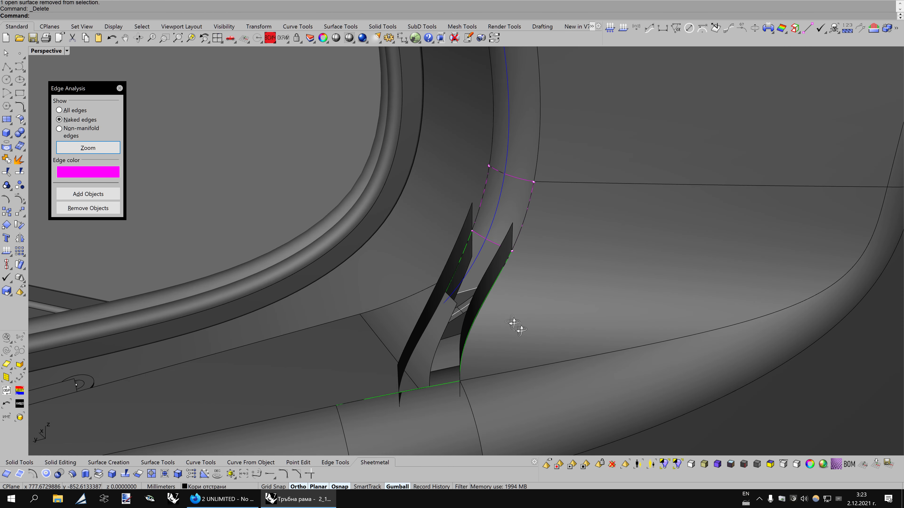
Split the panel and long tube strip with the dark blade and delete the small leftover piece
left_click(397, 323)
left_click(367, 356, "shift")
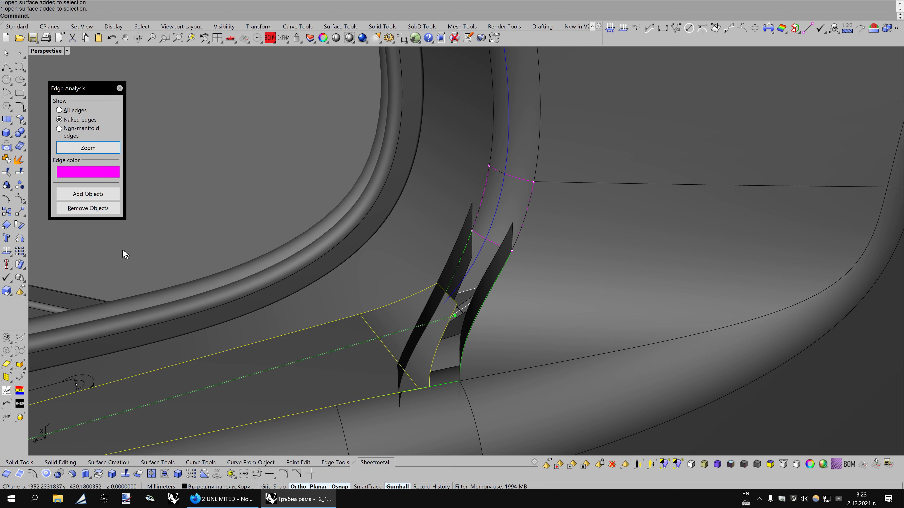
left_click(24, 180)
left_click(412, 341)
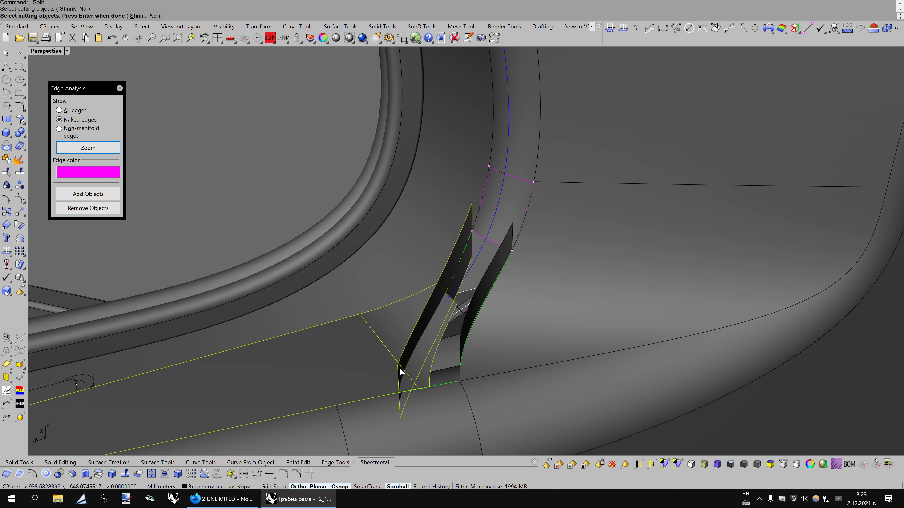
left_click(400, 368)
key("Return")
left_click(354, 372, "ctrl")
left_click(386, 318, "ctrl")
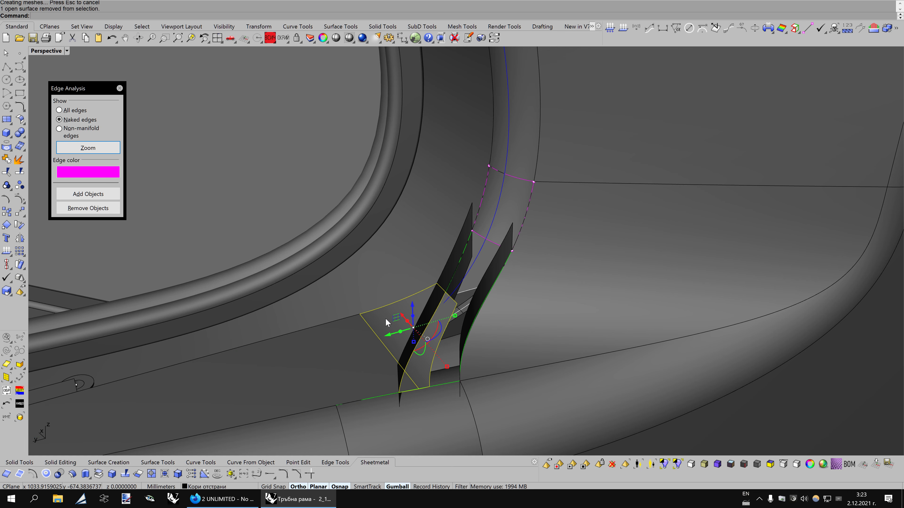
key("Delete")
Select both blade surfaces and switch to the light shaded display
right_click_drag(496, 354, 496, 339)
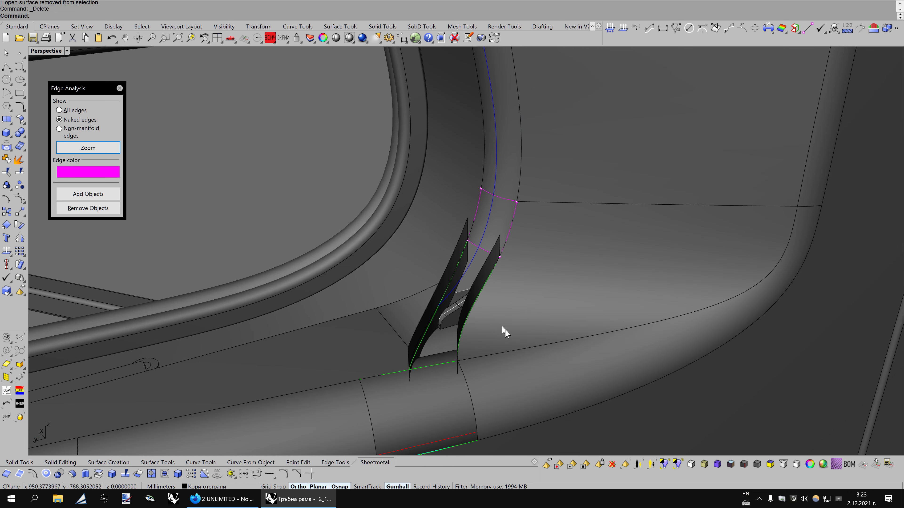
left_click(460, 299, "shift")
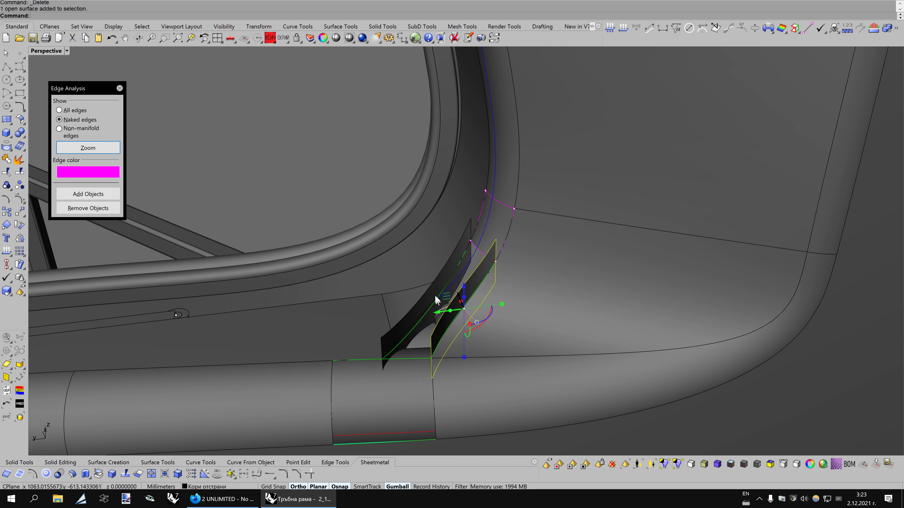
left_click(434, 286, "shift")
key("ctrl+alt+b")
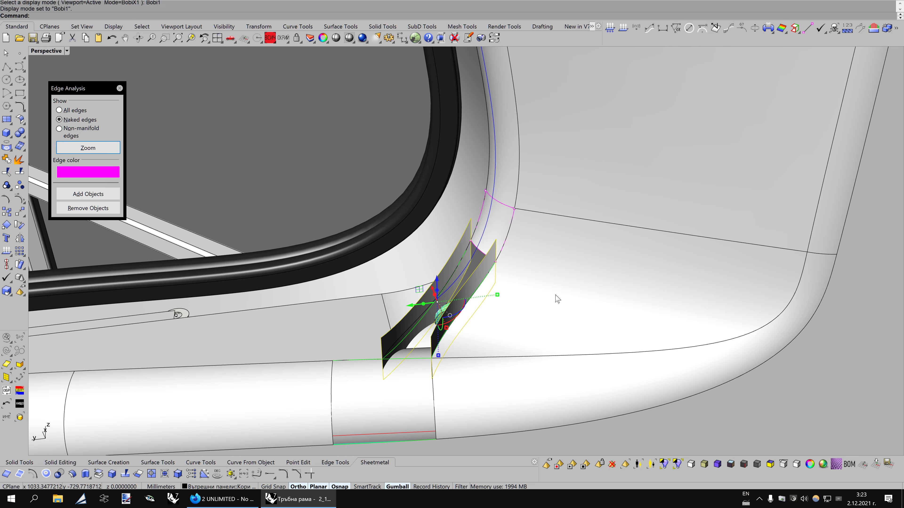
Set the two blade surfaces' object colour to red
left_click(810, 464)
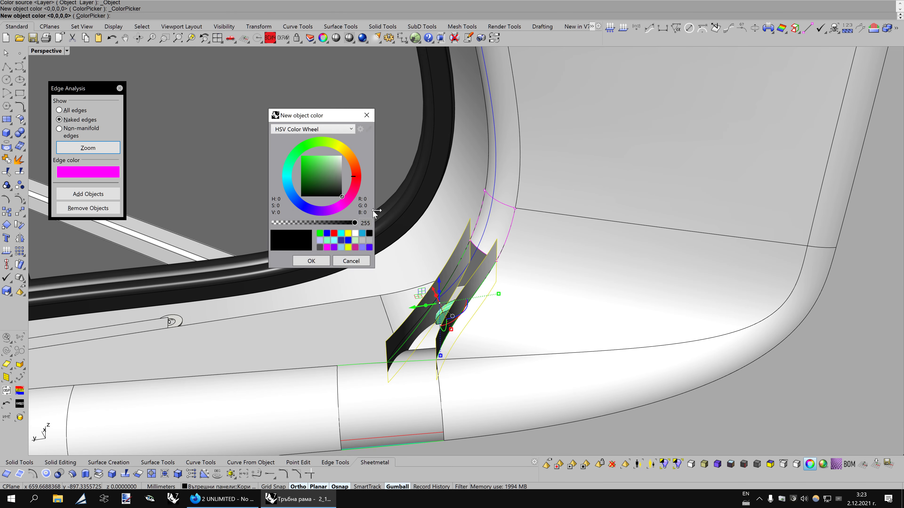
left_click(333, 234)
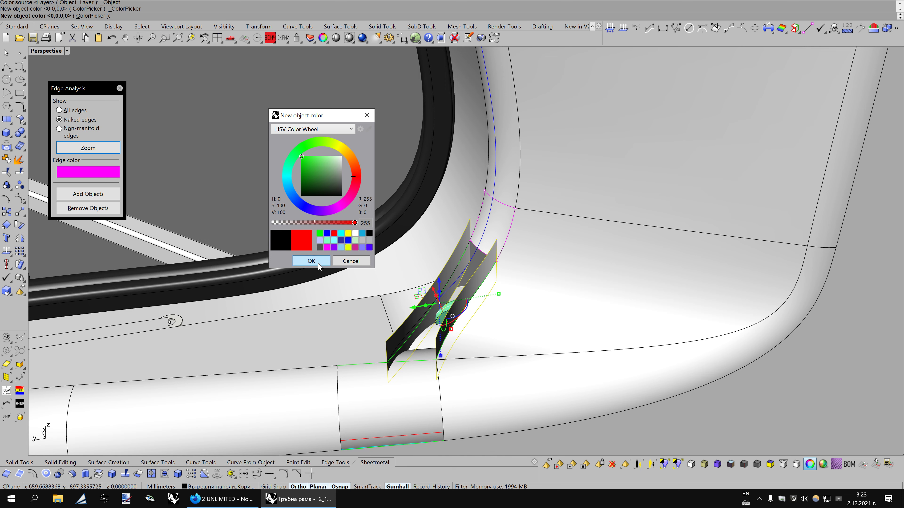
left_click(318, 264)
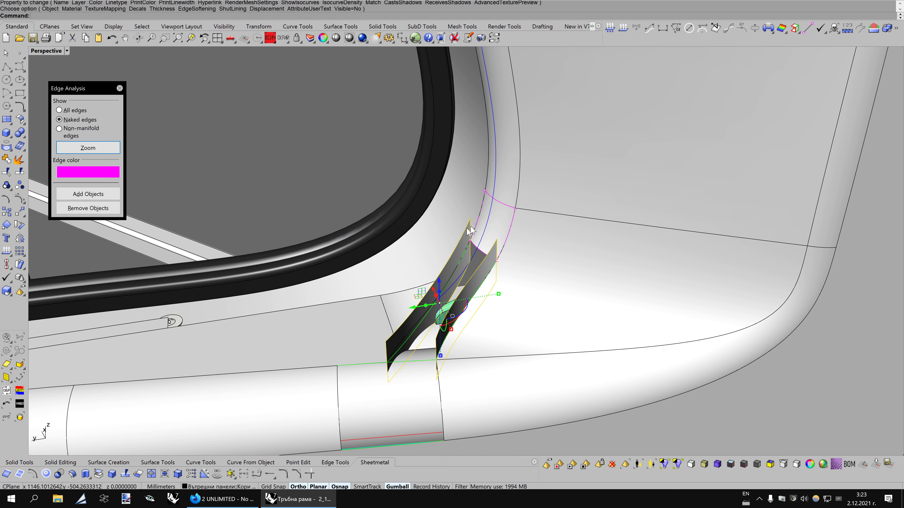
Assign the Резачки material to both blades from the Materials panel
left_click(308, 38)
left_click(781, 91)
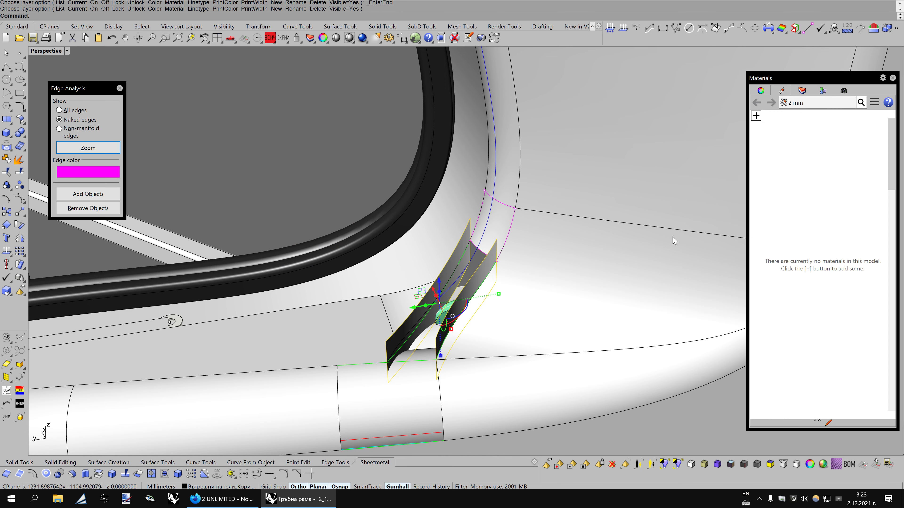
right_click_drag(636, 252, 631, 249)
mouse_move(819, 391)
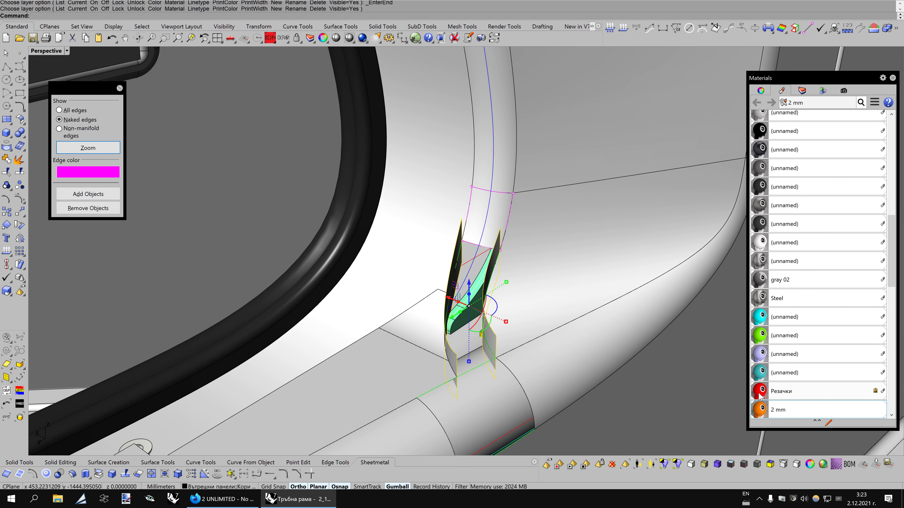
left_click_drag(759, 395, 496, 342)
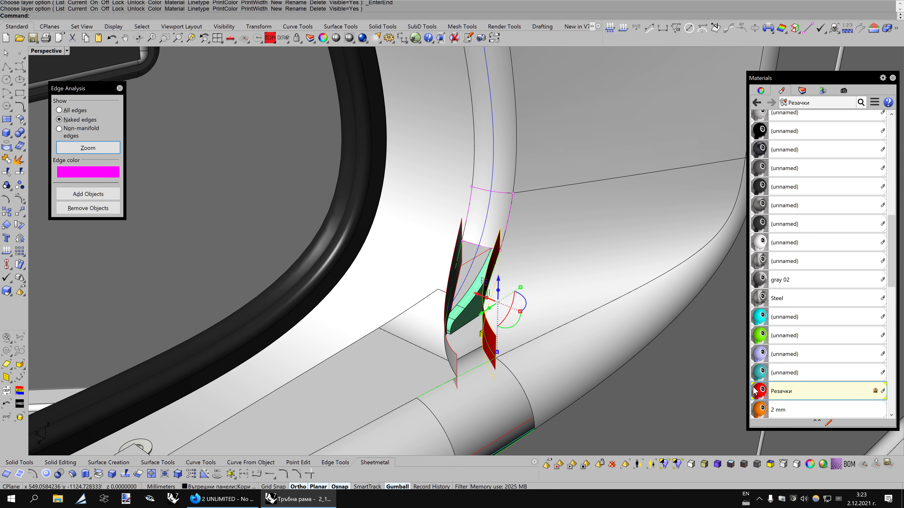
left_click_drag(605, 381, 456, 364)
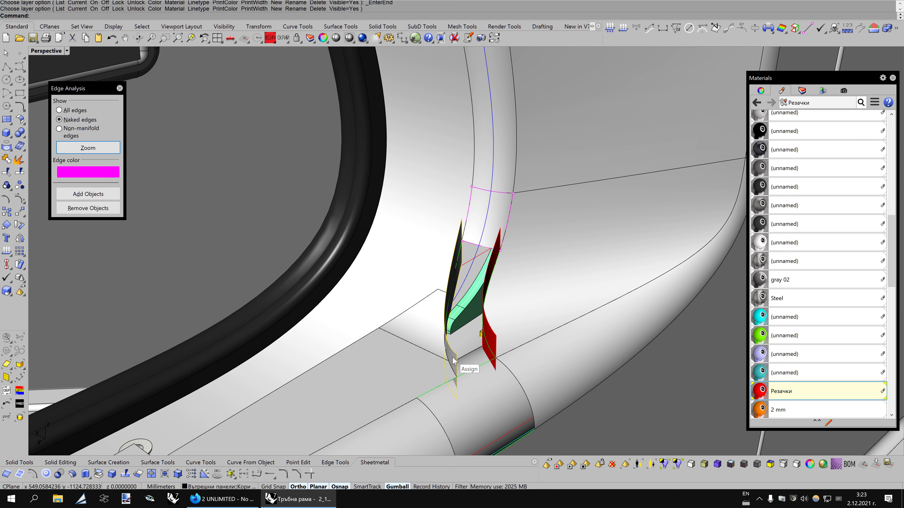
left_click(760, 91)
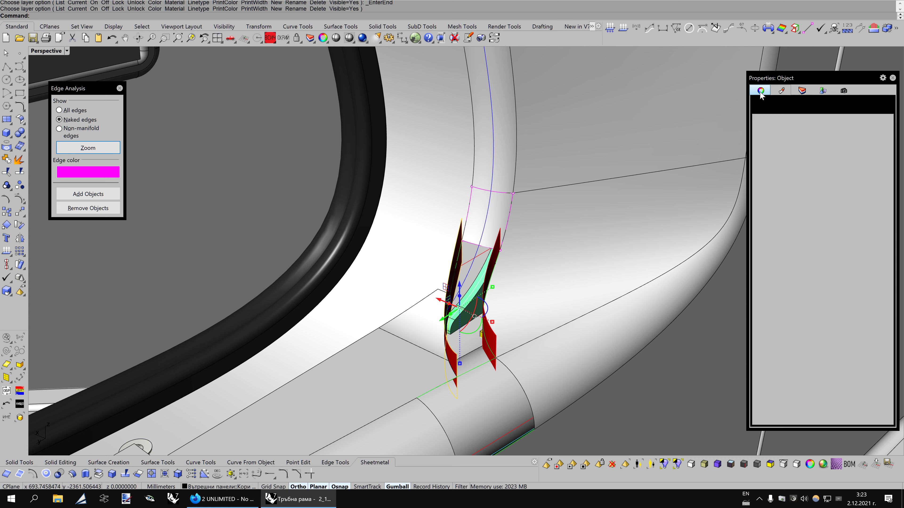
left_click(892, 78)
Clear the blade selection and switch the viewport to wireframe display
key("Escape")
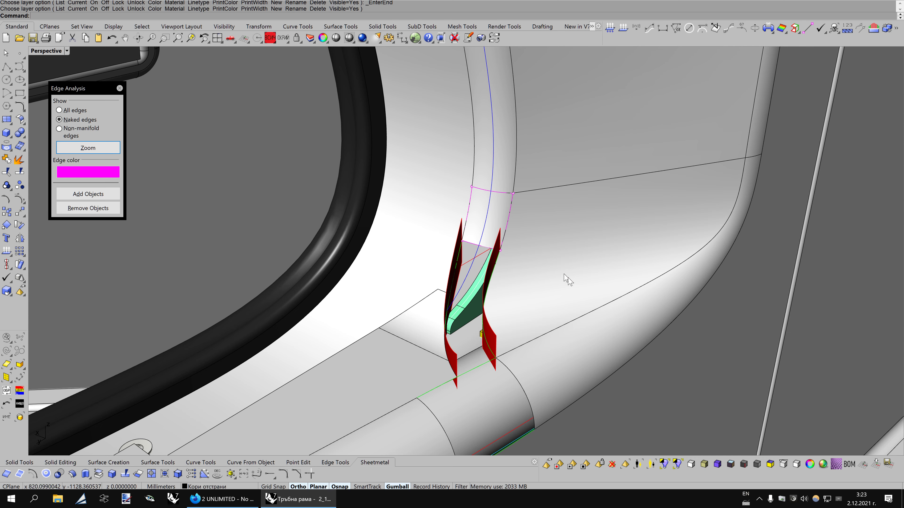
scroll(565, 283, "down", 5)
key("ctrl+alt+w")
Group the guide curves, green curve and red guide surface together, then hide them
scroll(402, 334, "up", 3)
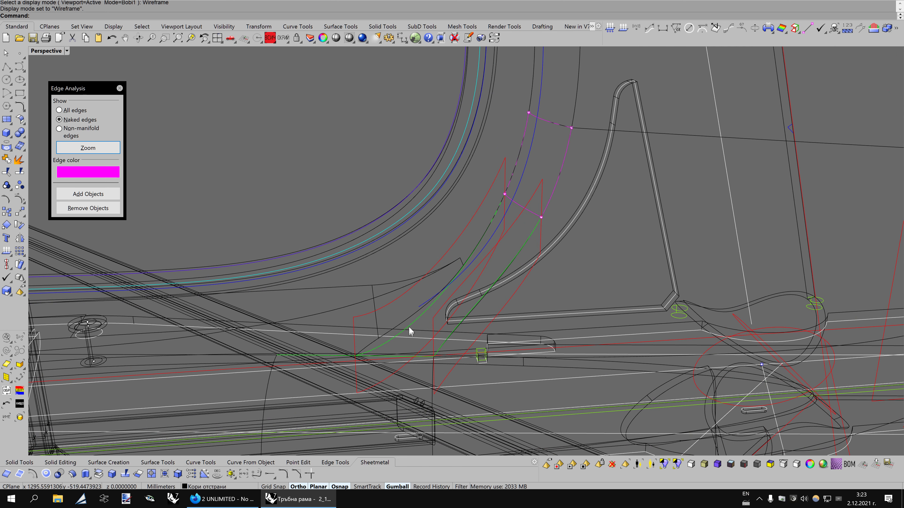
left_click(410, 325)
left_click(445, 337, "shift")
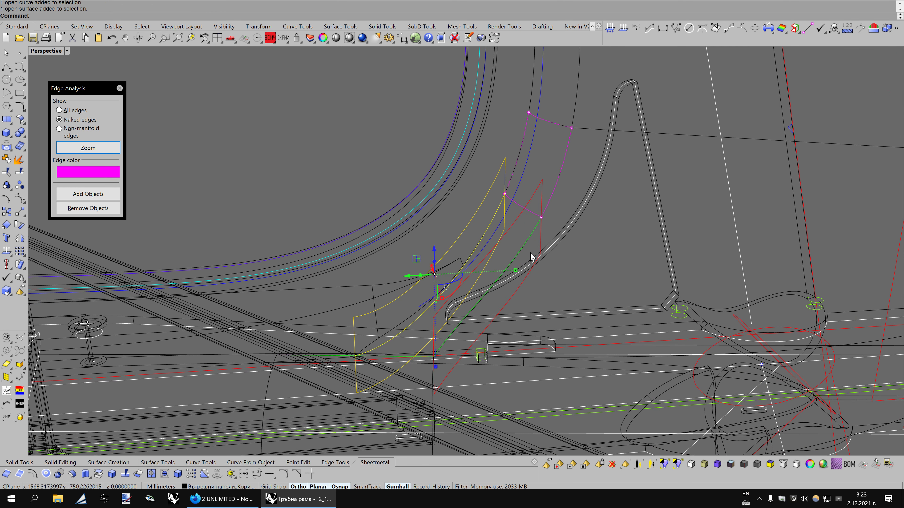
left_click(525, 241, "shift")
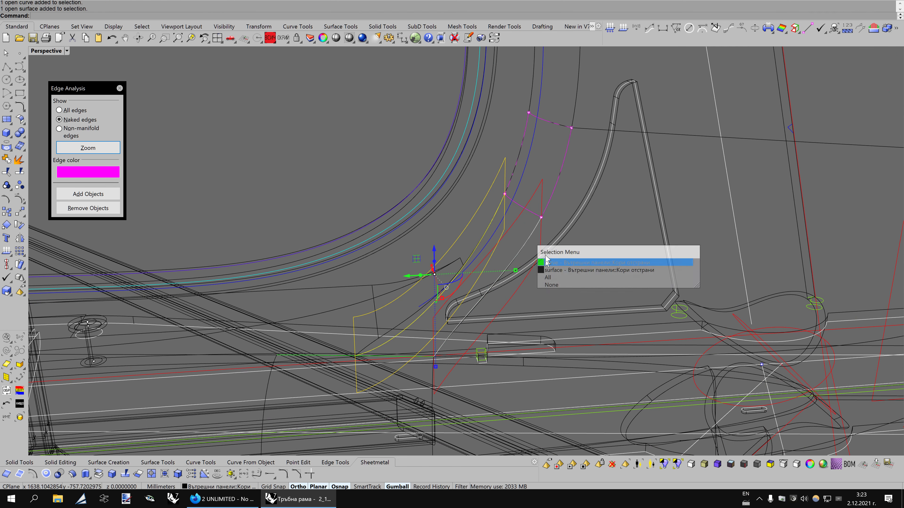
left_click(547, 266)
left_click(578, 260)
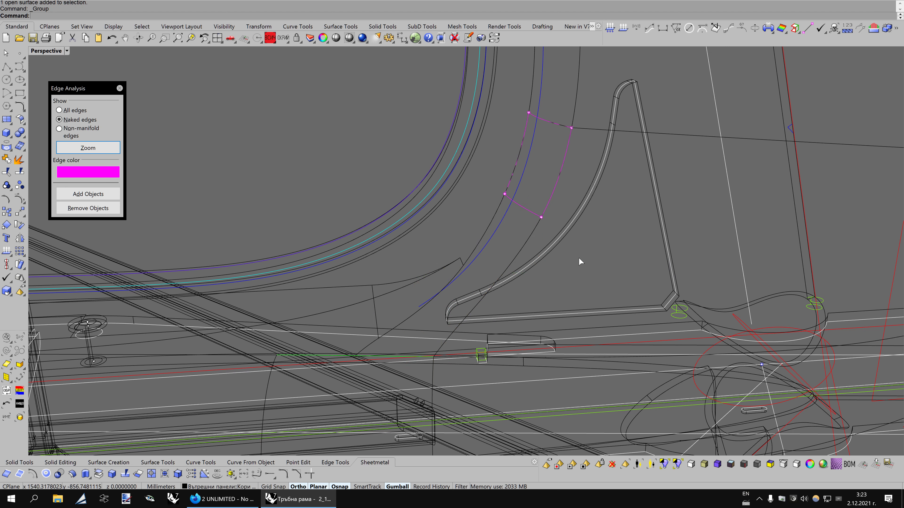
left_click(283, 38)
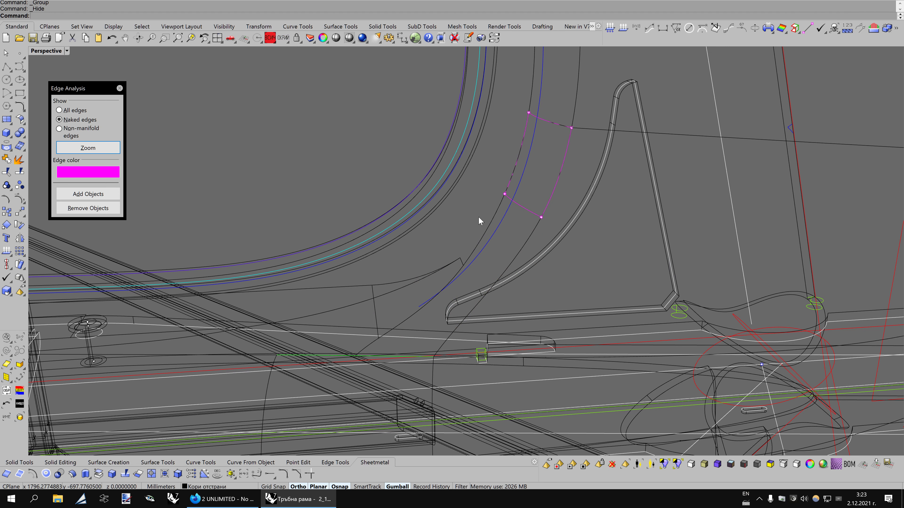
In shaded view, redo the naked-edge analysis on the two remaining side patches
key("ctrl+alt+s")
mouse_move(479, 218)
right_mouse_down()
mouse_move(423, 251)
mouse_move(520, 259)
mouse_move(253, 173)
right_mouse_up()
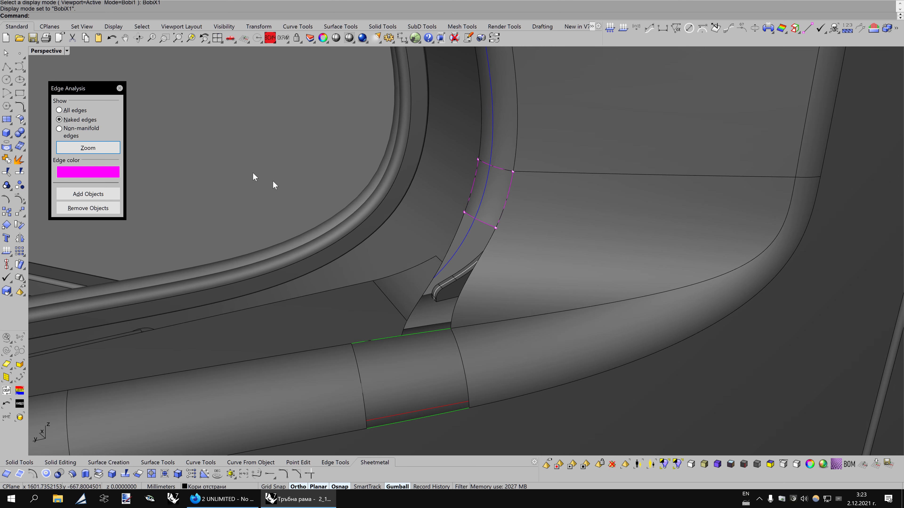
left_click(120, 88)
right_click_drag(538, 249, 549, 257)
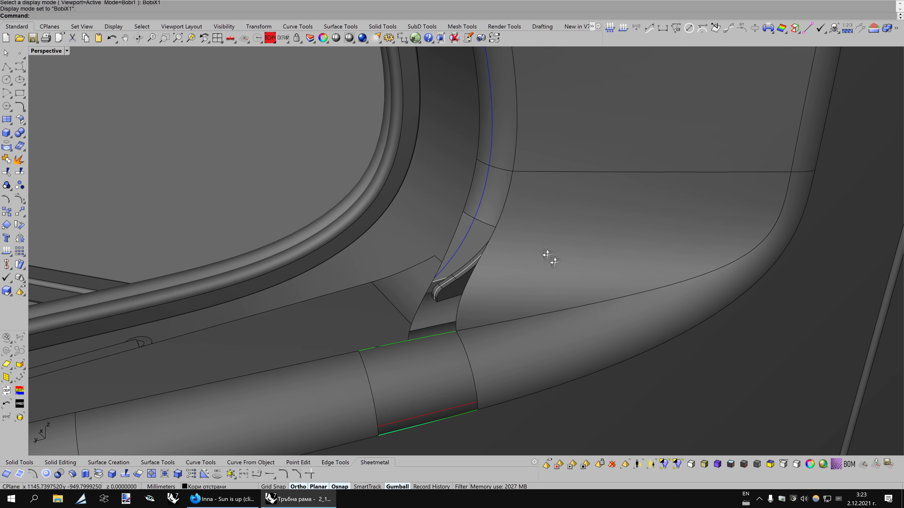
left_click(794, 30)
left_click(534, 263)
left_click(439, 230)
key("Return")
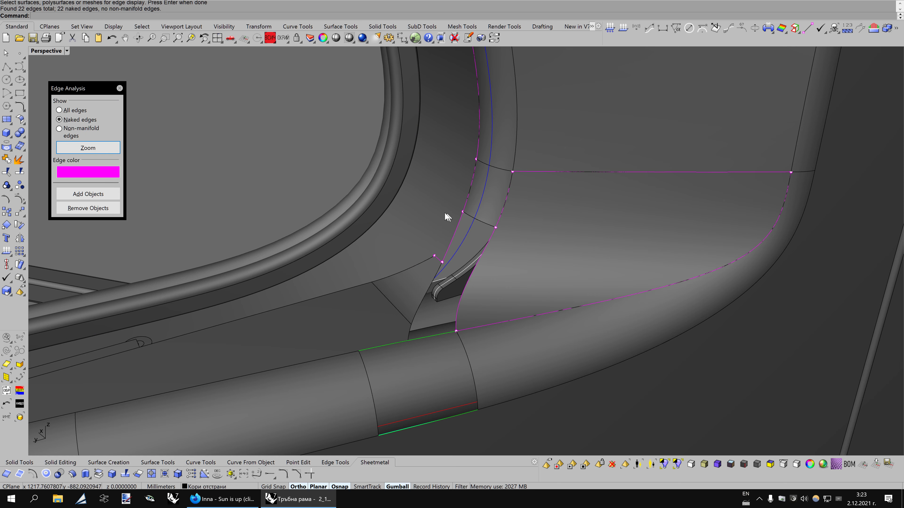
right_click_drag(503, 252, 519, 285)
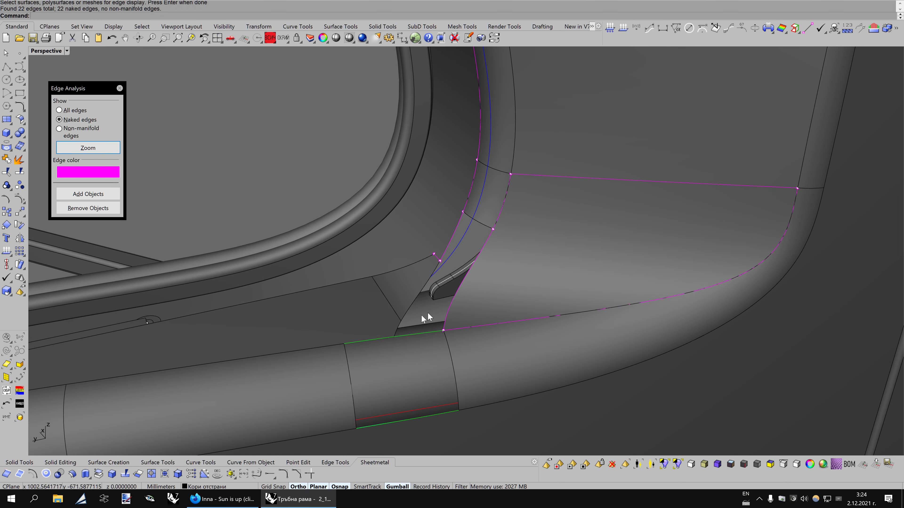
Resume the tutorial video in the browser and return to Rhino
left_click(223, 499)
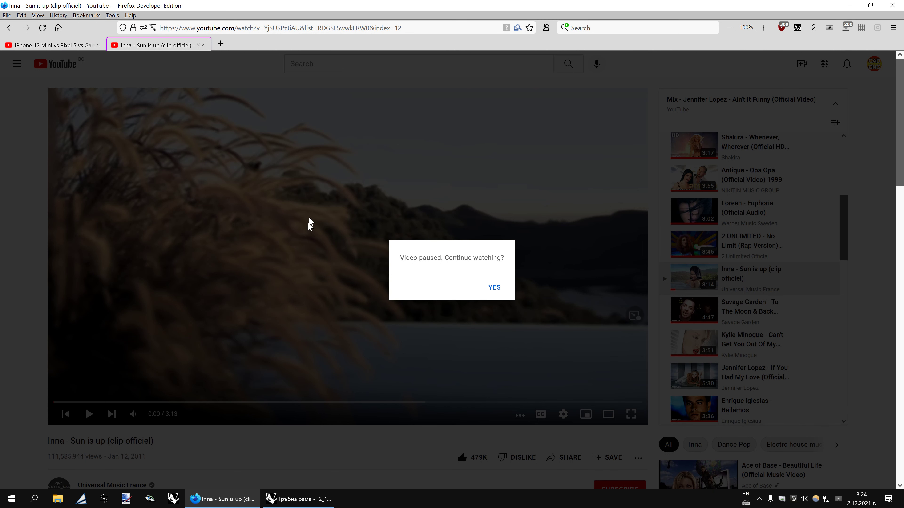
left_click(492, 288)
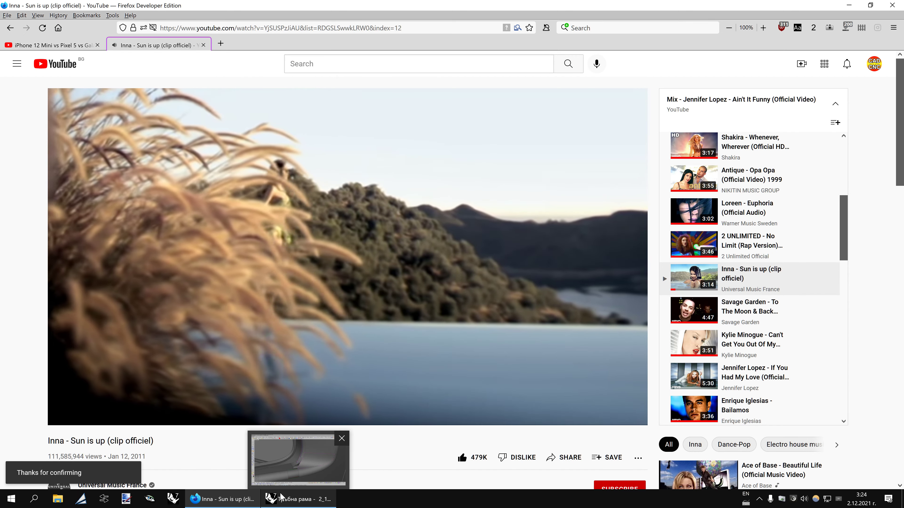
left_click(299, 499)
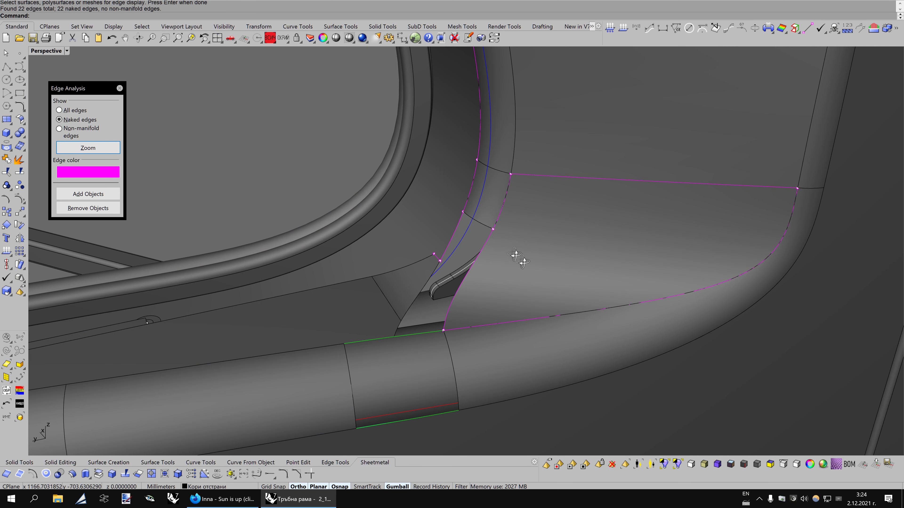
Split the bottom edge of the tube patch at the junction
scroll(516, 256, "up", 3)
right_click_drag(516, 255, 414, 339)
scroll(415, 340, "up", 5)
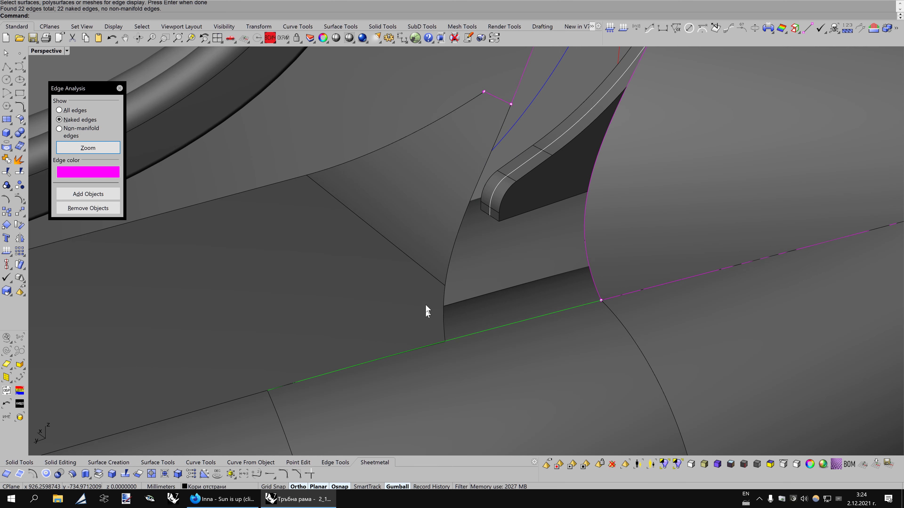
scroll(426, 310, "down", 5)
mouse_move(430, 287)
right_mouse_down()
mouse_move(491, 327)
mouse_move(493, 338)
mouse_move(453, 337)
right_mouse_up()
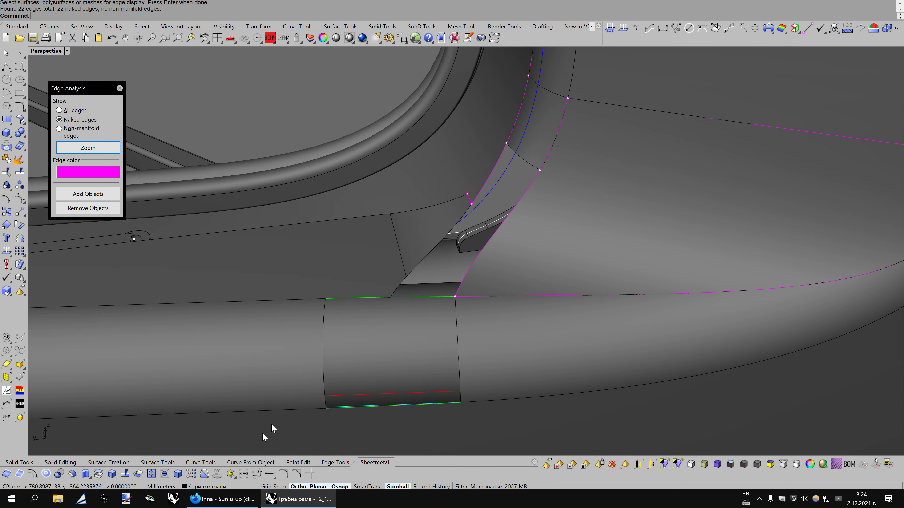
left_click(125, 474)
mouse_move(385, 411)
right_mouse_down()
mouse_move(417, 390)
mouse_move(423, 398)
right_mouse_up()
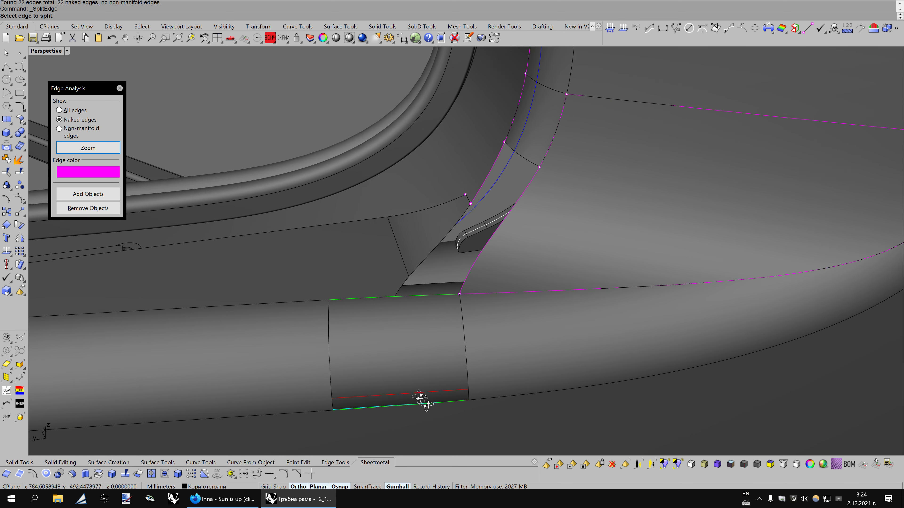
left_click(395, 406)
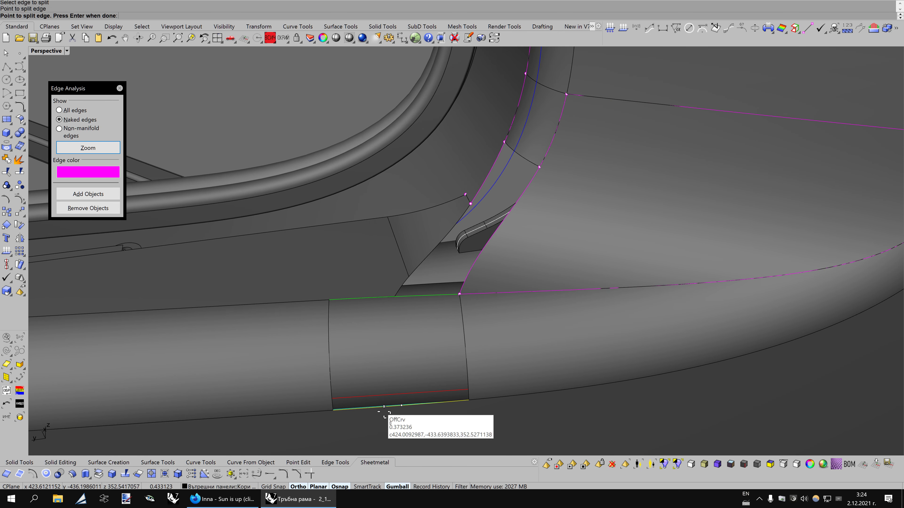
key("Return")
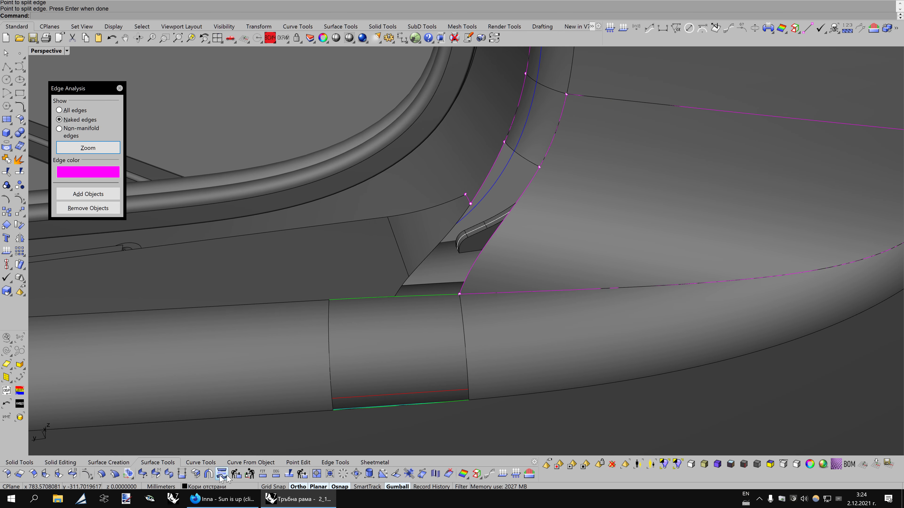
Sweep a two-rail patch using the top and bottom edges as rails and the left edge as shape
left_click(125, 462)
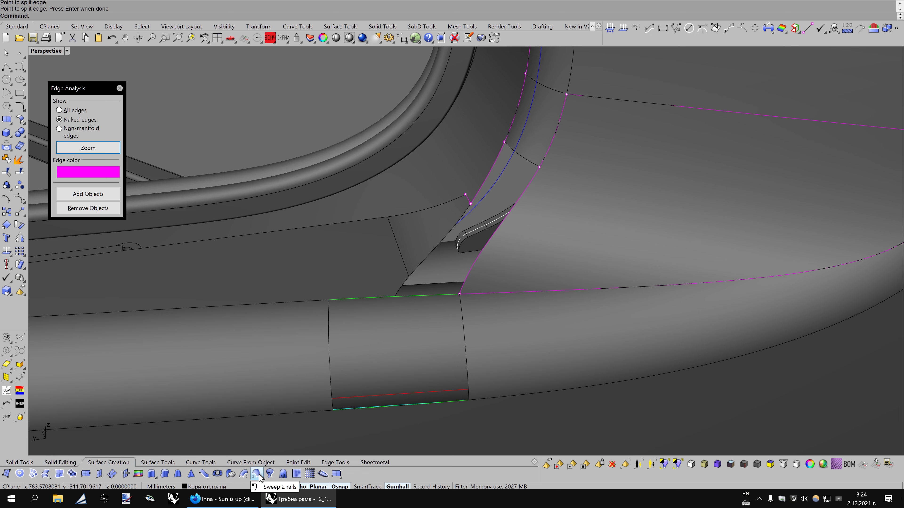
left_click(256, 473)
left_click(345, 304)
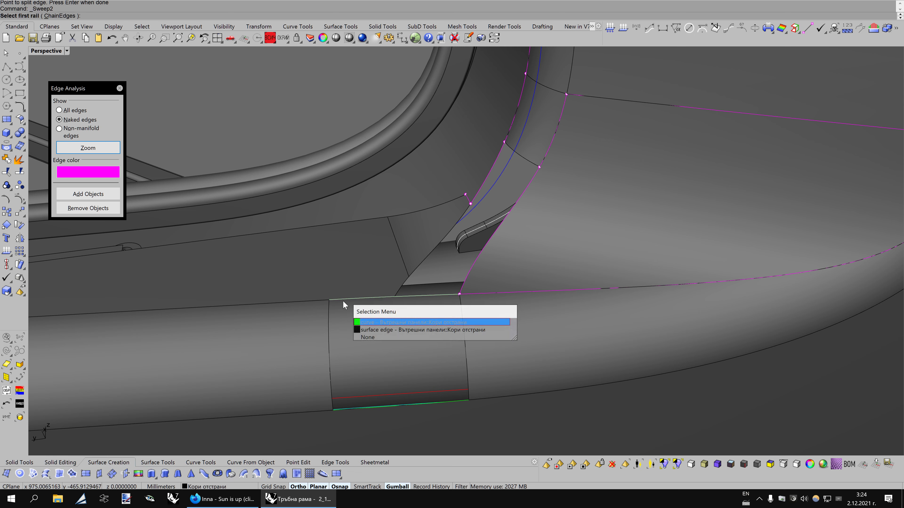
left_click(356, 330)
left_click(344, 413)
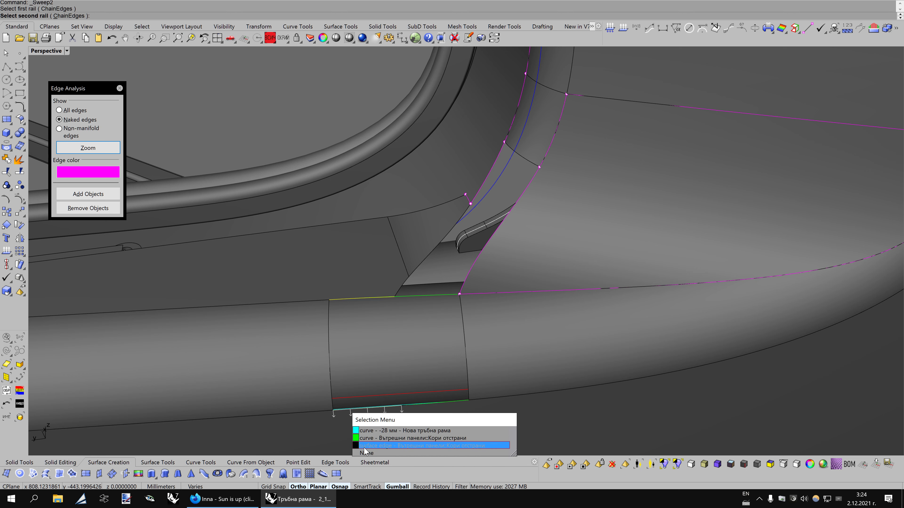
left_click(360, 433)
left_click(330, 303)
key("Return")
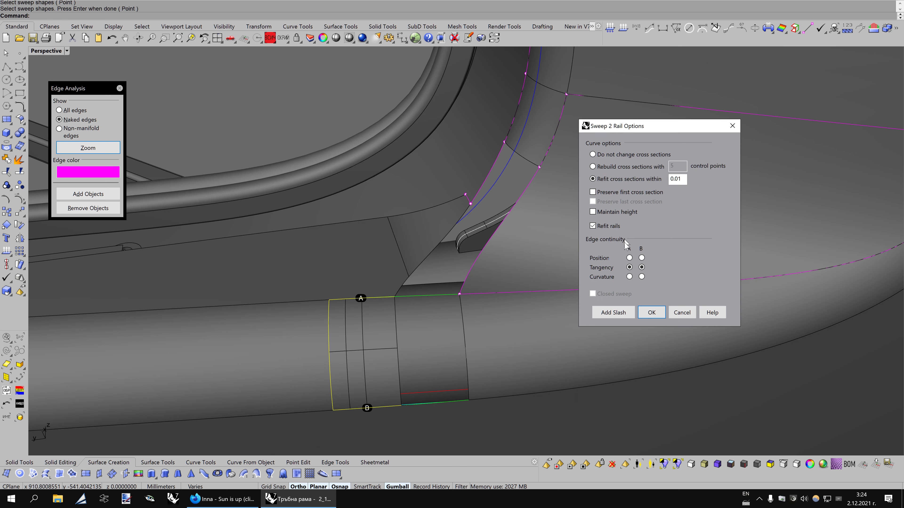
left_click(651, 312)
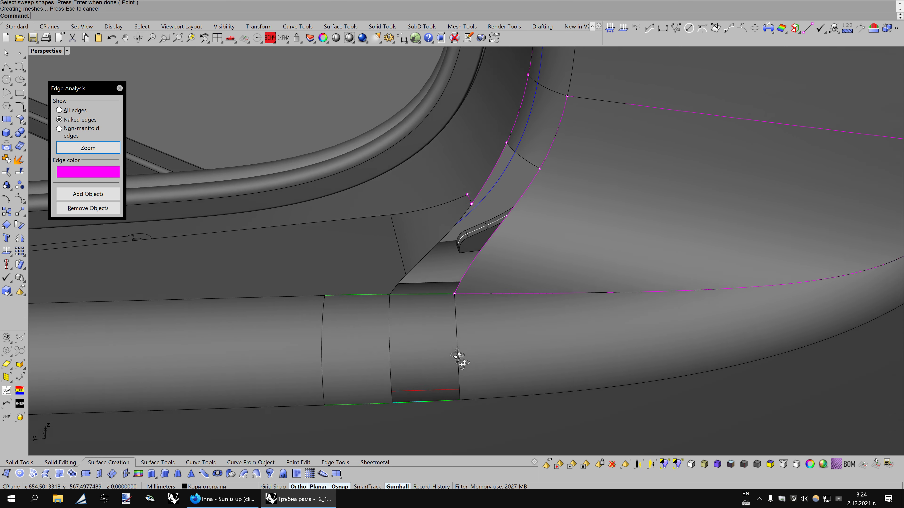
right_click_drag(460, 359, 445, 353)
right_click_drag(353, 303, 460, 313)
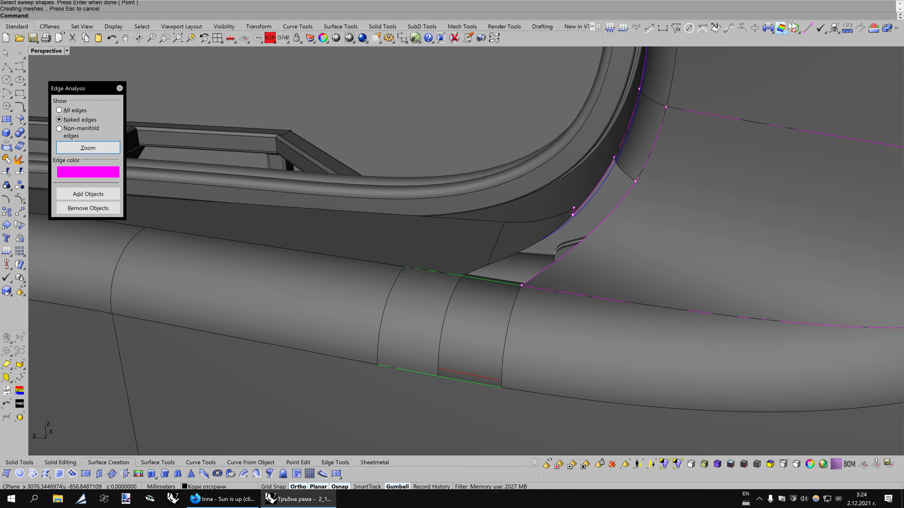
left_click(862, 31)
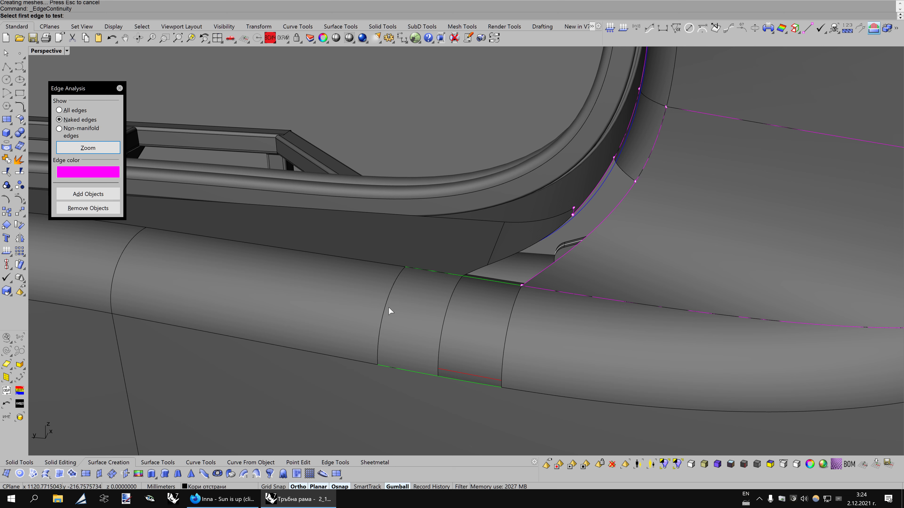
Check the new patch's left-edge continuity: 0.0068093 gap and 0.07° tangency deviation
left_click(380, 302)
left_click(409, 342)
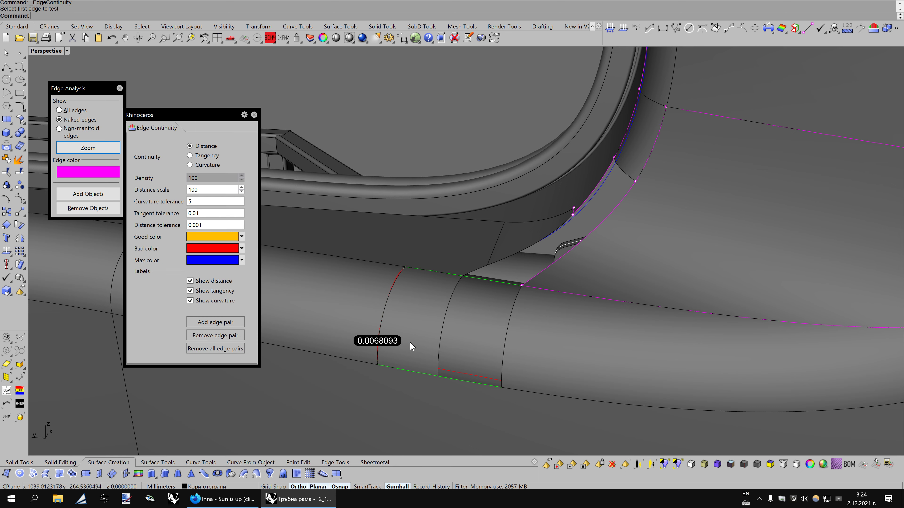
left_click(195, 157)
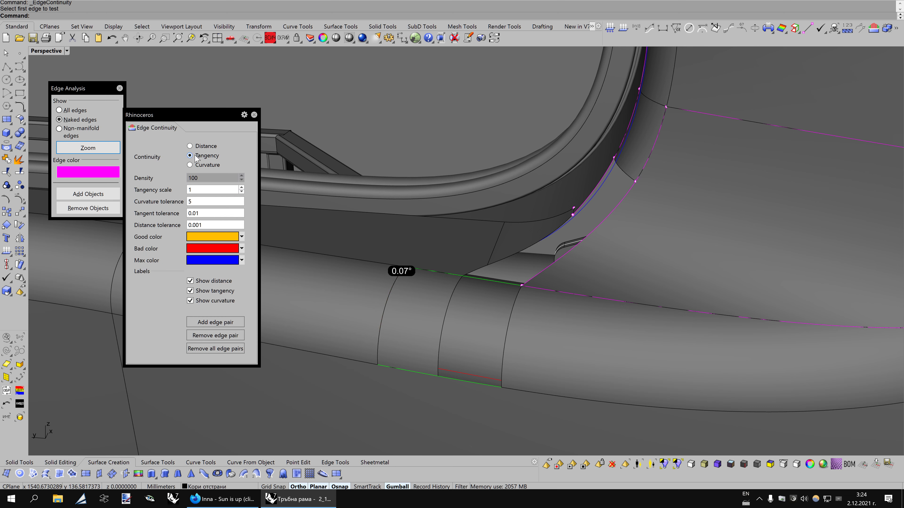
left_click(212, 146)
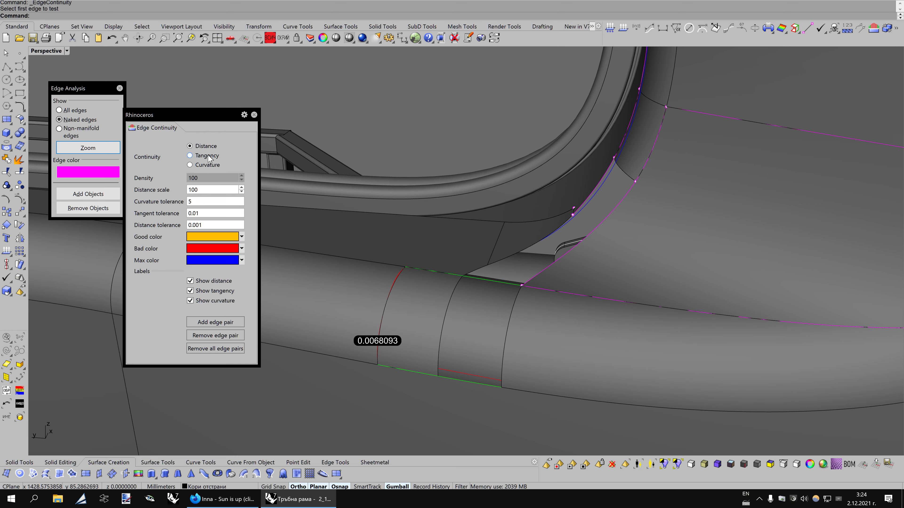
Turn on the swept patch's control points and remove its extra knot lines
left_click(411, 298)
key("F10")
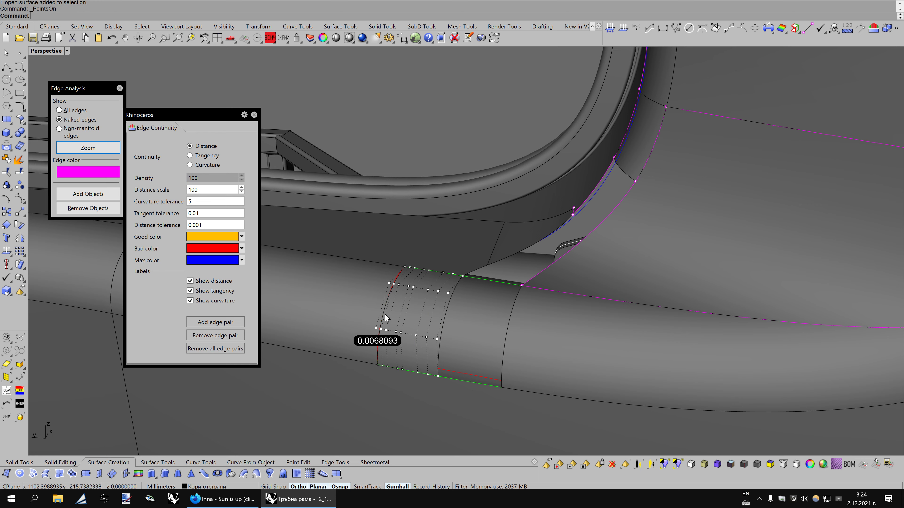
scroll(389, 317, "up", 1)
left_click(158, 463)
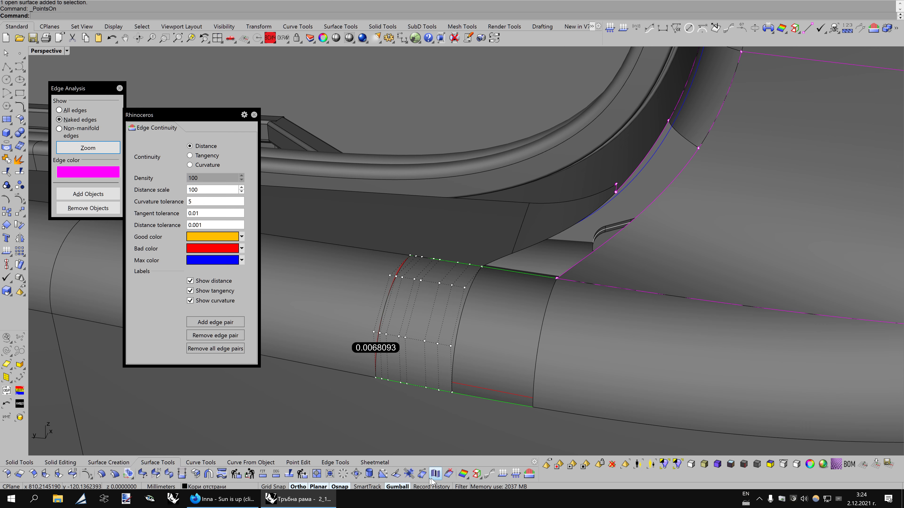
left_click(431, 310)
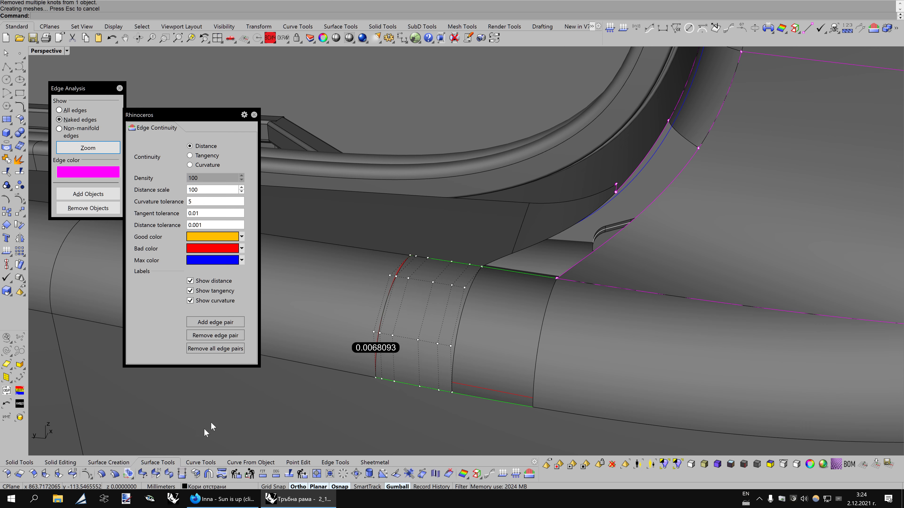
Match the patch's left edge to the neighbouring tube edge
left_click(157, 474)
left_click(402, 271)
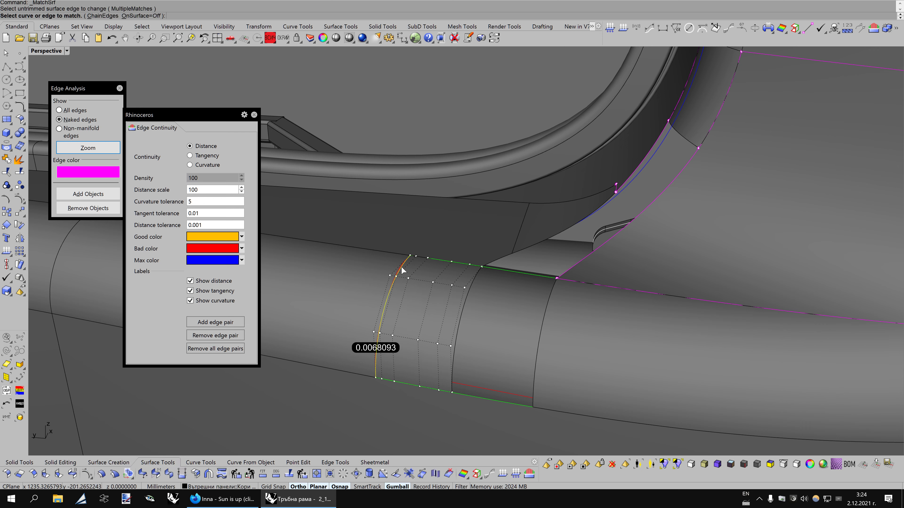
left_click(403, 271)
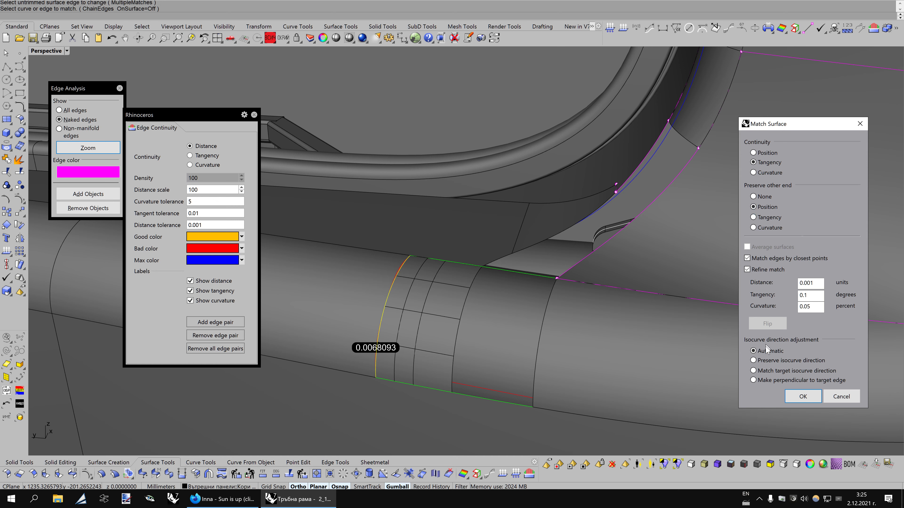
Apply the pending surface match, check its tangency, then close the continuity and naked-edge analyses
left_click(803, 397)
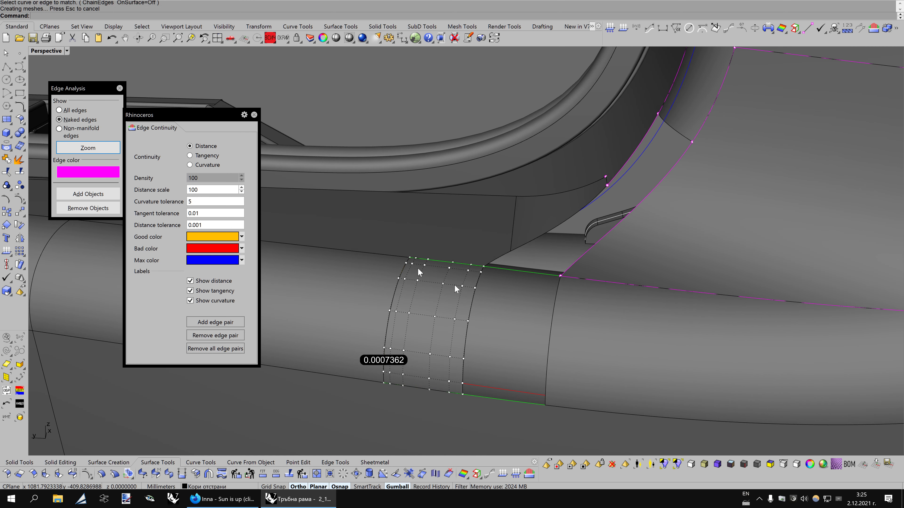
left_click(190, 156)
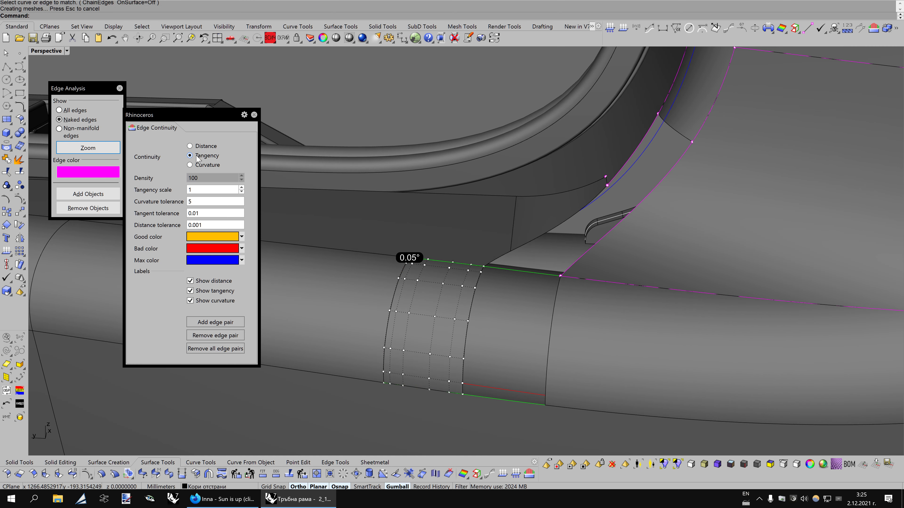
left_click(253, 114)
right_click_drag(456, 268, 490, 292)
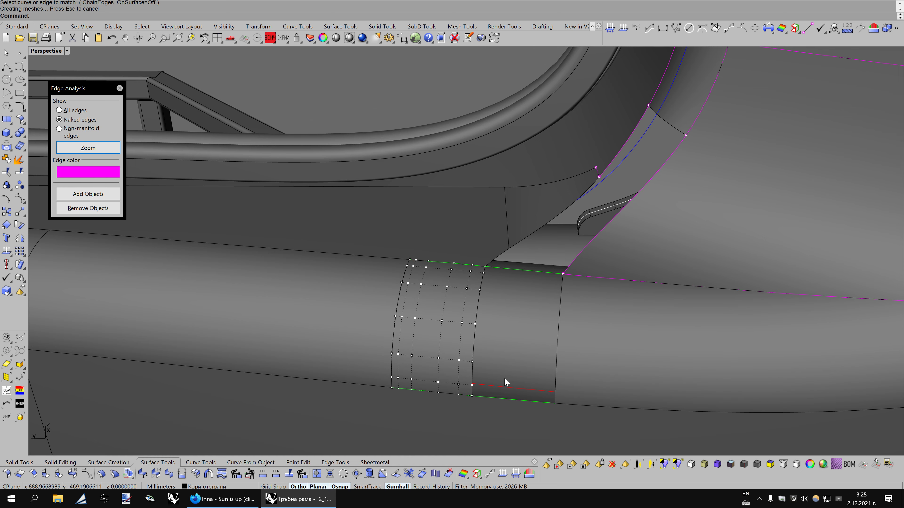
mouse_move(504, 378)
right_mouse_down()
mouse_move(488, 385)
mouse_move(501, 349)
right_mouse_up()
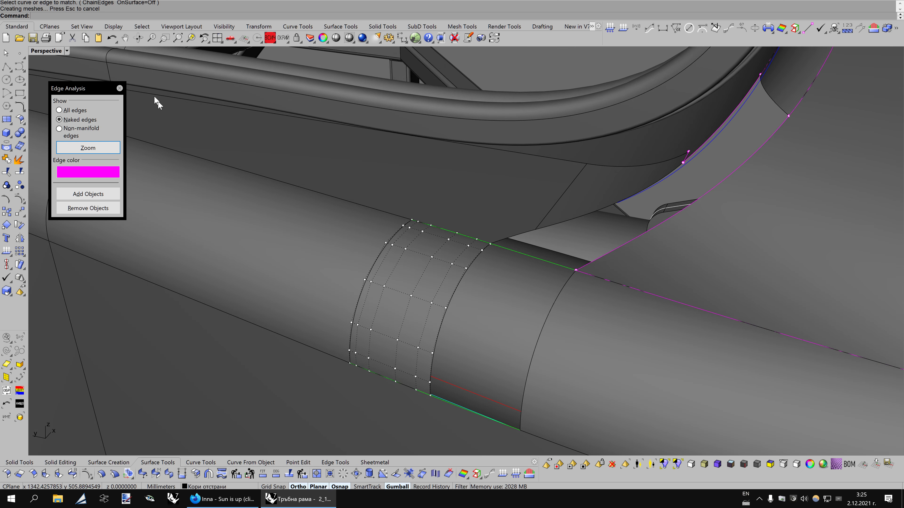
left_click(120, 88)
mouse_move(493, 282)
right_mouse_down()
mouse_move(518, 285)
mouse_move(414, 263)
mouse_move(491, 289)
mouse_move(312, 391)
right_mouse_up()
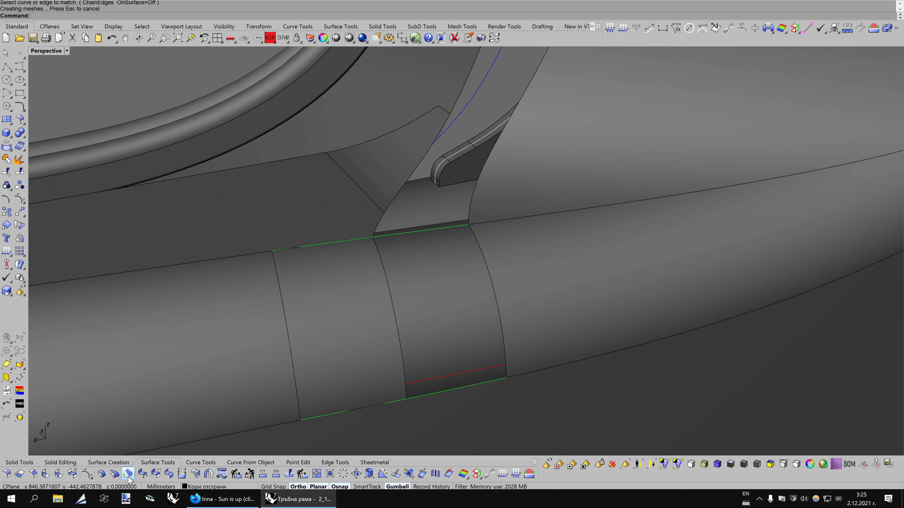
Start a two-rail sweep on the left and right curved edges with an edge as cross-section
left_click(124, 462)
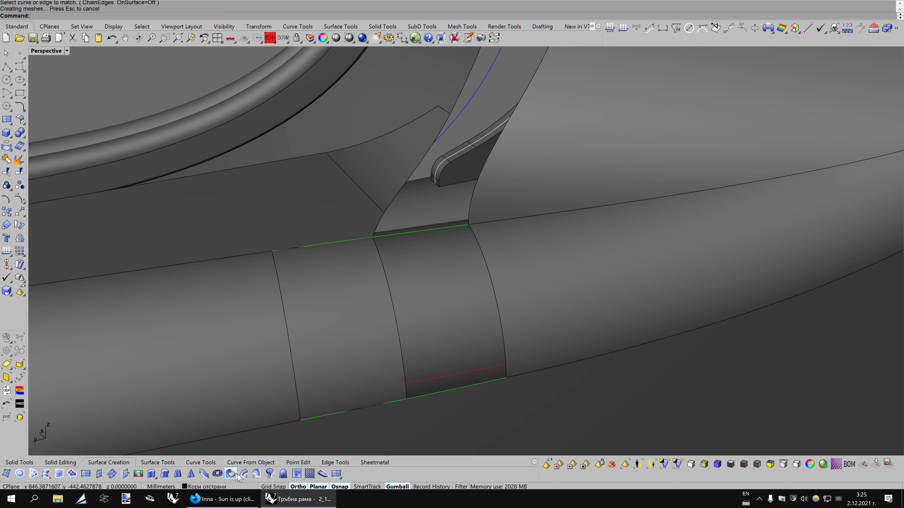
left_click(257, 474)
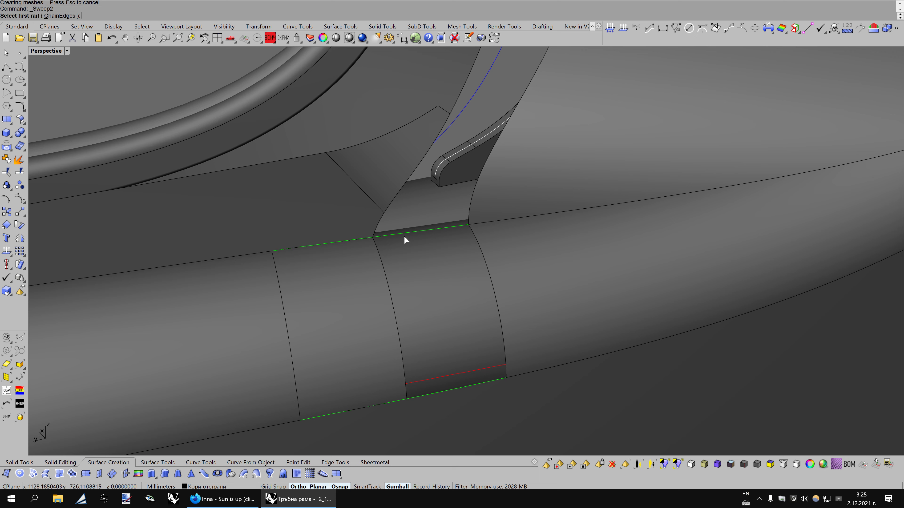
left_click(374, 245)
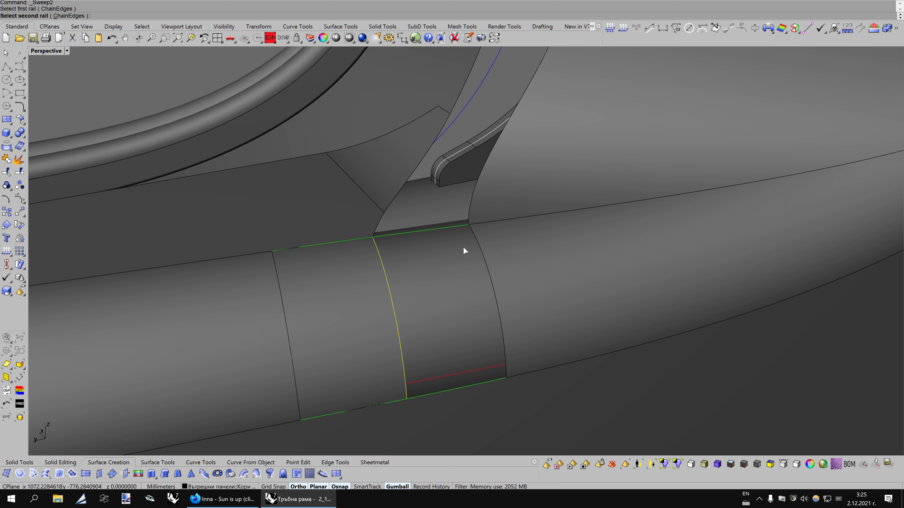
left_click(475, 232)
left_click(490, 381)
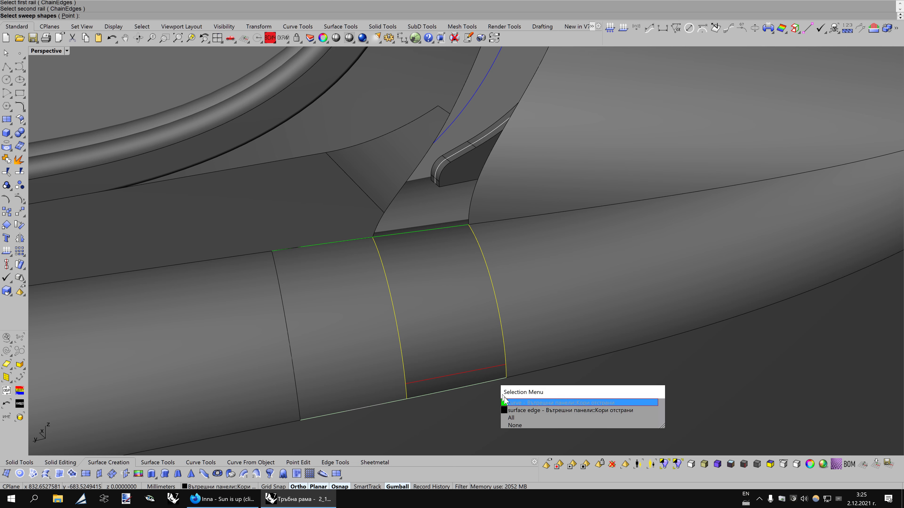
left_click(534, 407)
key("Return")
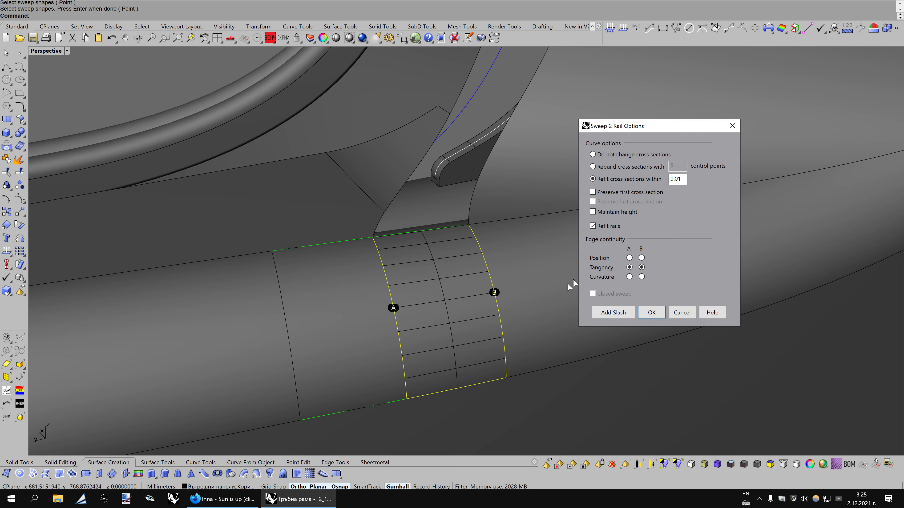
Create the swept patch with Tangency at both rail edges and review it in wireframe
mouse_move(569, 285)
right_mouse_down()
mouse_move(510, 242)
mouse_move(511, 300)
right_mouse_up()
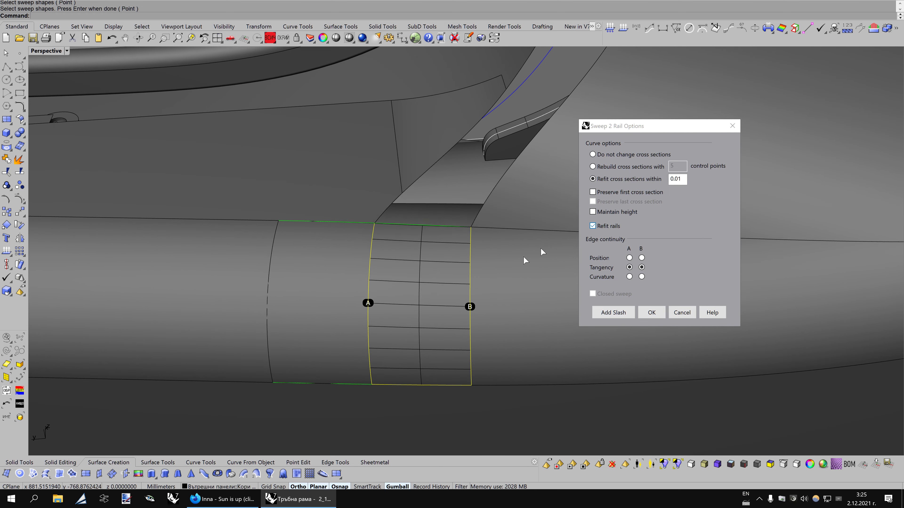
right_click_drag(524, 260, 480, 248)
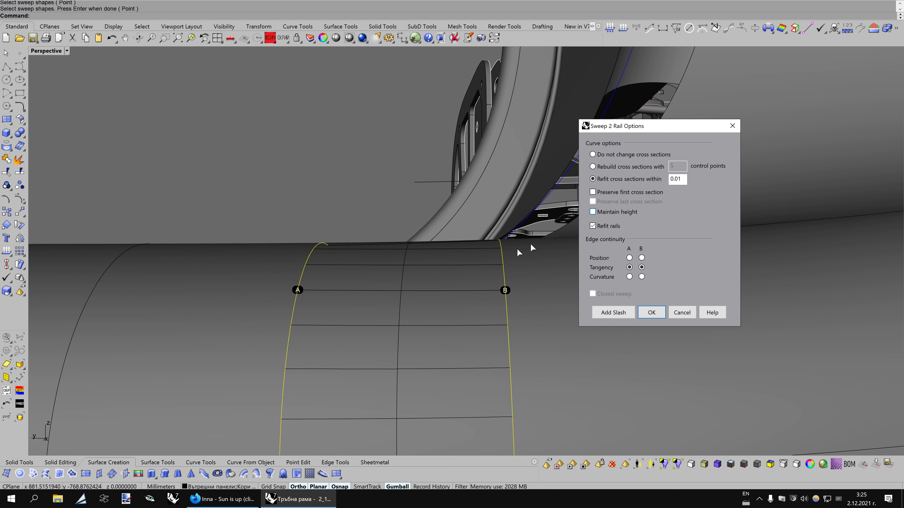
mouse_move(518, 252)
right_mouse_down()
mouse_move(452, 299)
mouse_move(442, 294)
right_mouse_up()
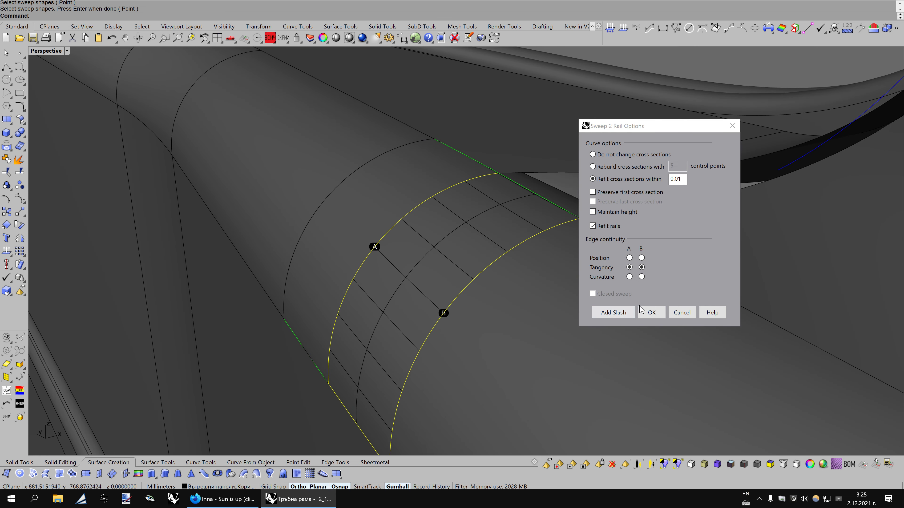
left_click(650, 312)
mouse_move(645, 308)
right_mouse_down()
mouse_move(500, 244)
mouse_move(570, 282)
mouse_move(572, 303)
right_mouse_up()
scroll(360, 177, "up", 3)
right_click_drag(380, 184, 440, 223)
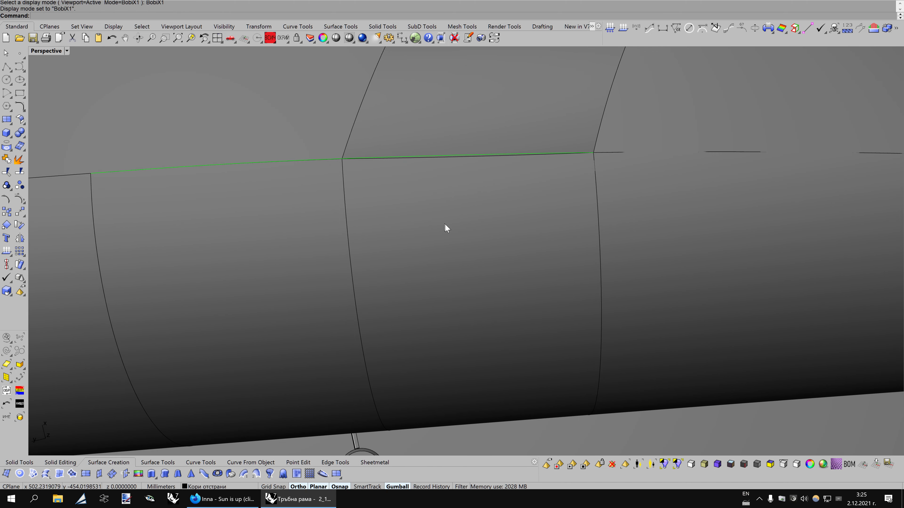
key("ctrl+alt+w")
Blend a curve between the two top seam edges, curvature-continuous at the second end, with one point adjusted
mouse_move(444, 222)
right_mouse_down()
mouse_move(521, 228)
mouse_move(511, 244)
mouse_move(520, 298)
mouse_move(510, 216)
mouse_move(419, 277)
right_mouse_up()
key("ctrl+alt+s")
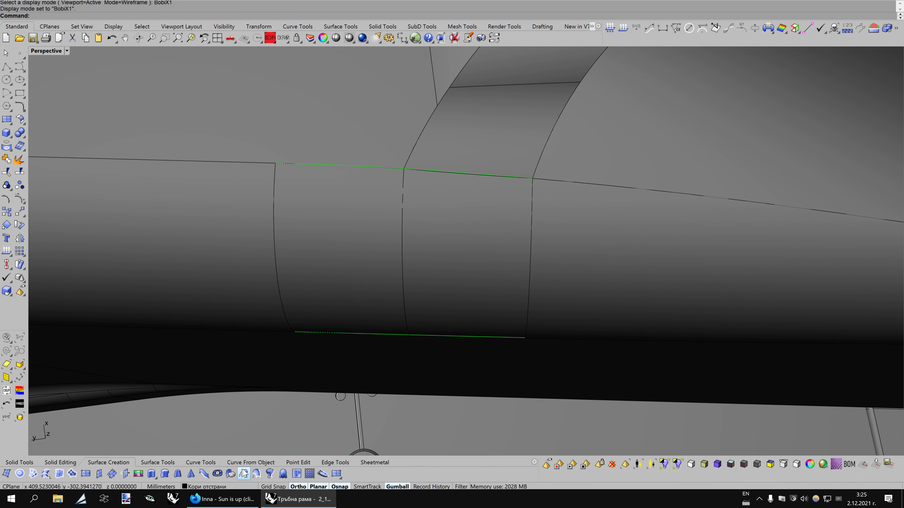
left_click(379, 464)
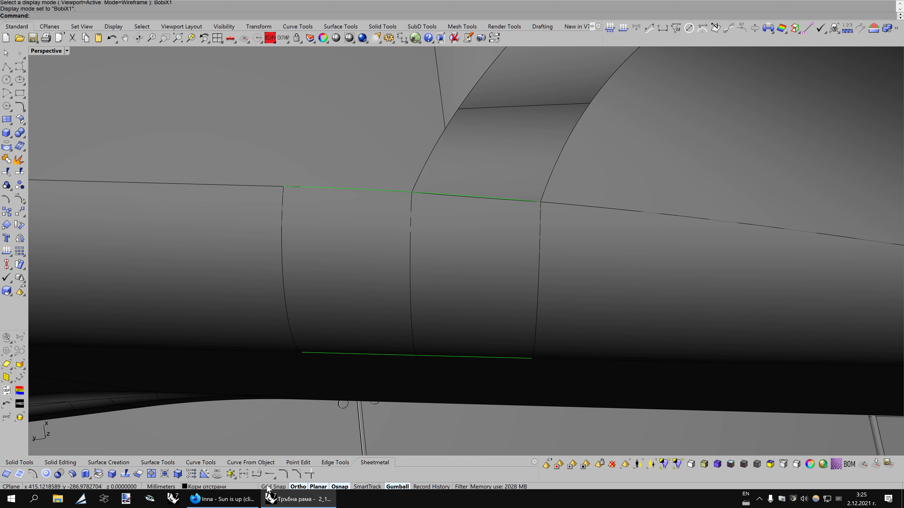
left_click(263, 471)
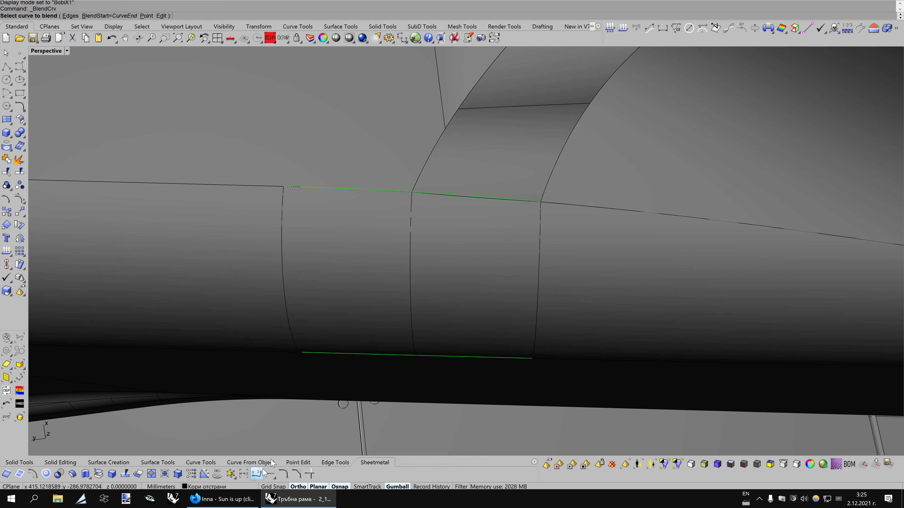
left_click(405, 192)
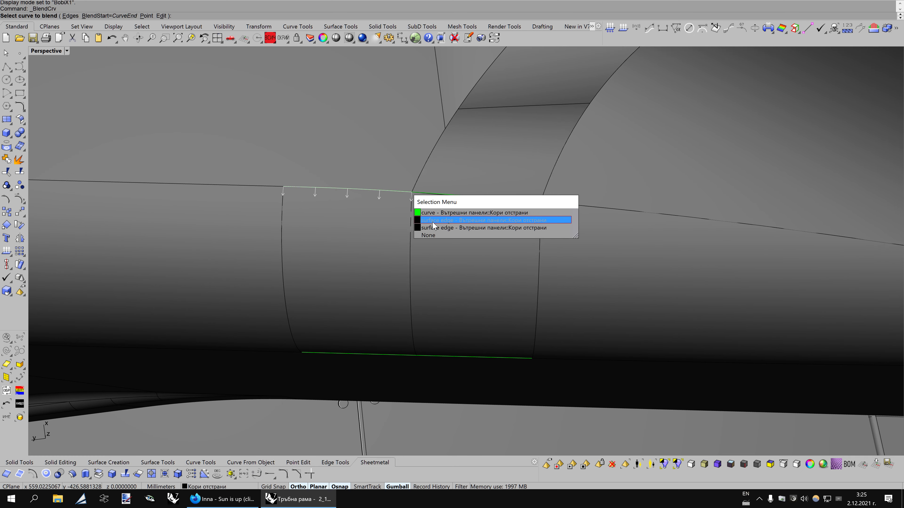
left_click(429, 229)
left_click(551, 205)
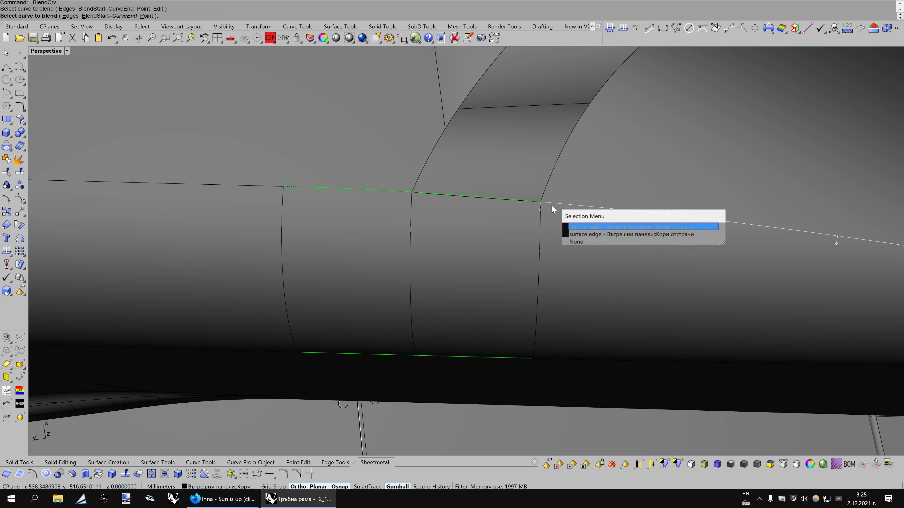
left_click(570, 235)
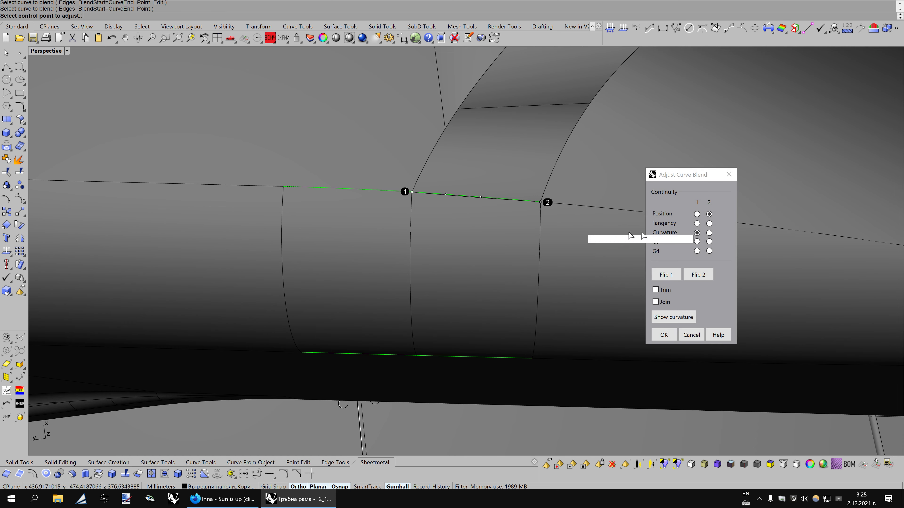
left_click(710, 233)
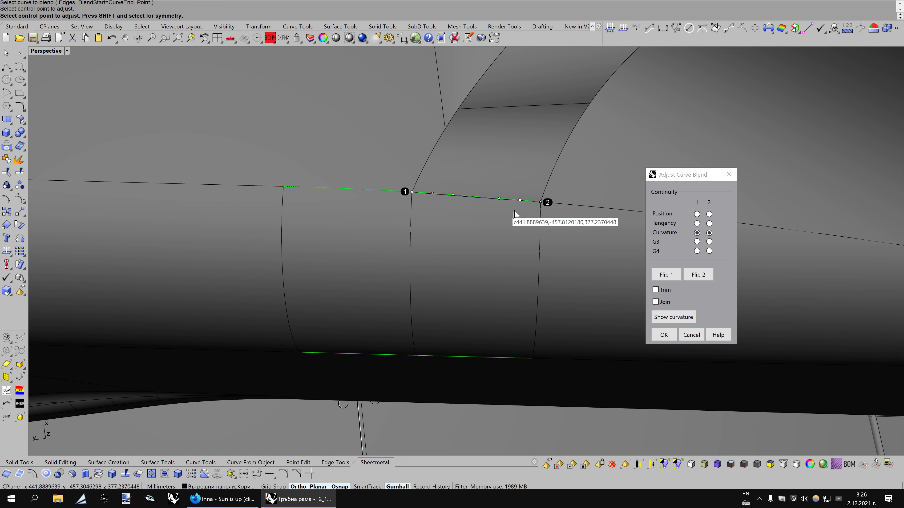
left_click(519, 200)
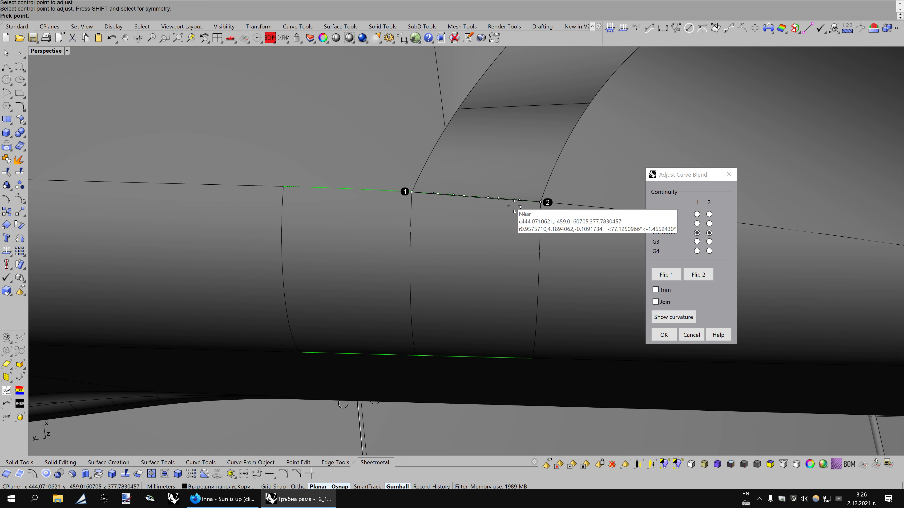
left_click(516, 205)
key("Return")
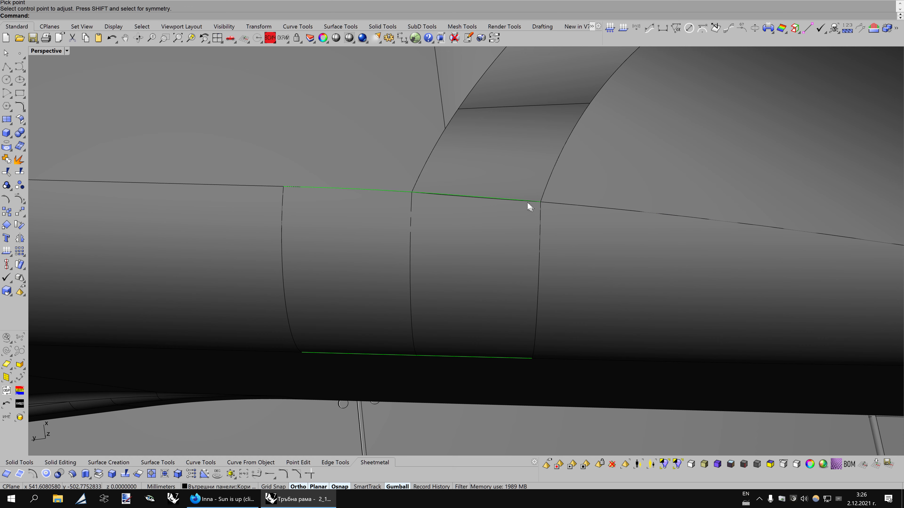
Copy the existing seam curve's properties onto the new blend curve
left_click(529, 206)
left_click(548, 226)
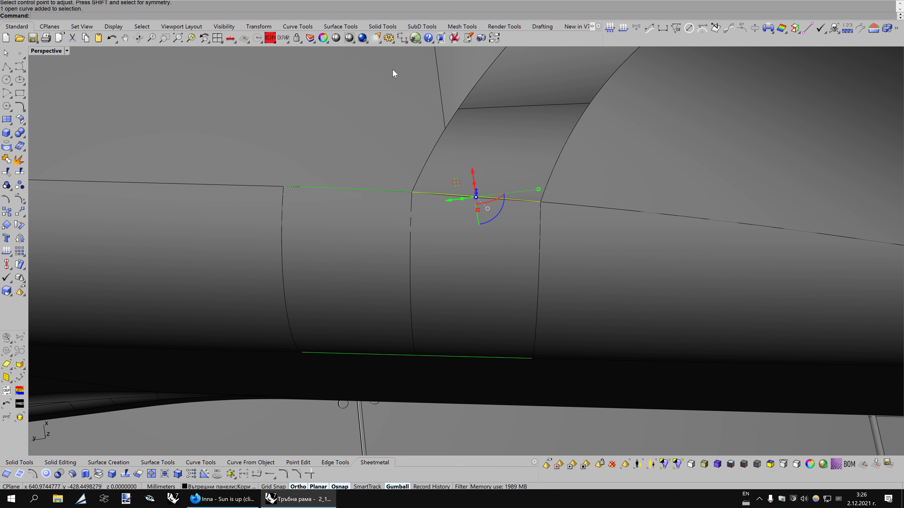
left_click(494, 38)
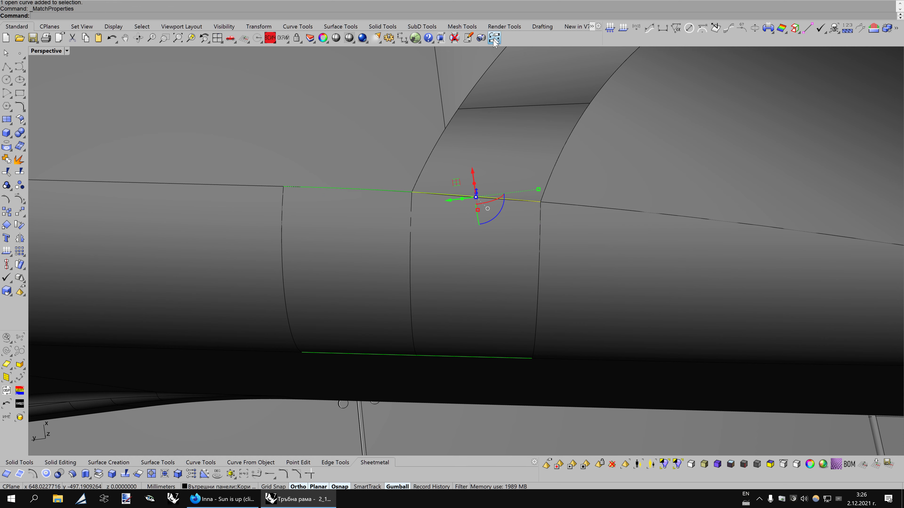
left_click(389, 191)
left_click(414, 210)
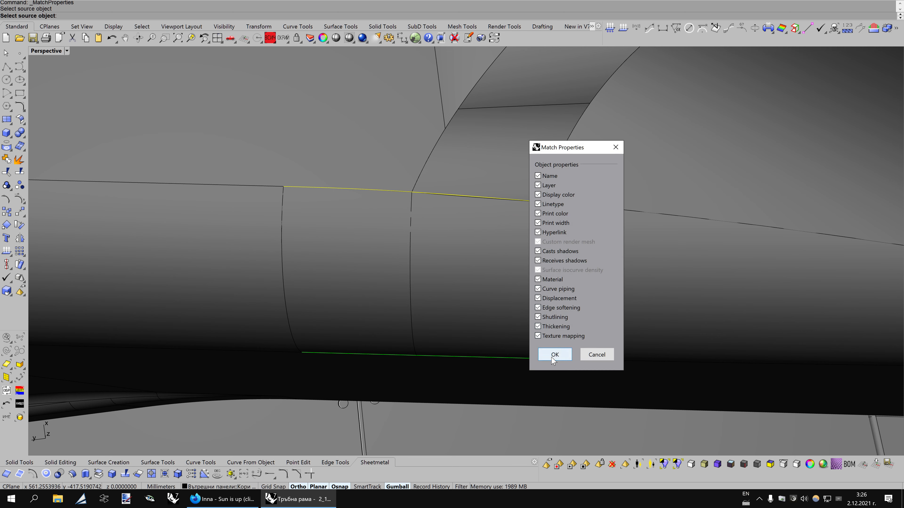
left_click(554, 356)
Show the swept patch's control points and remove its multiple knots
left_click(502, 258)
key("F10")
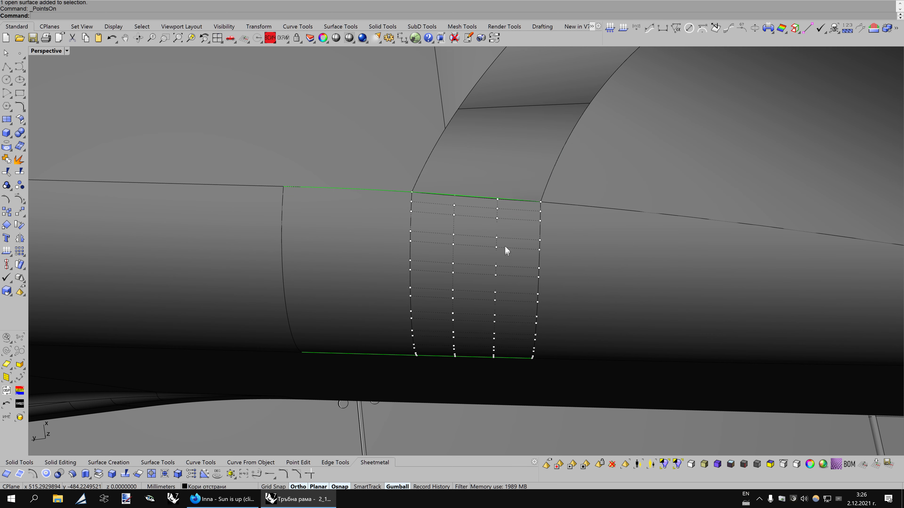
left_click(158, 462)
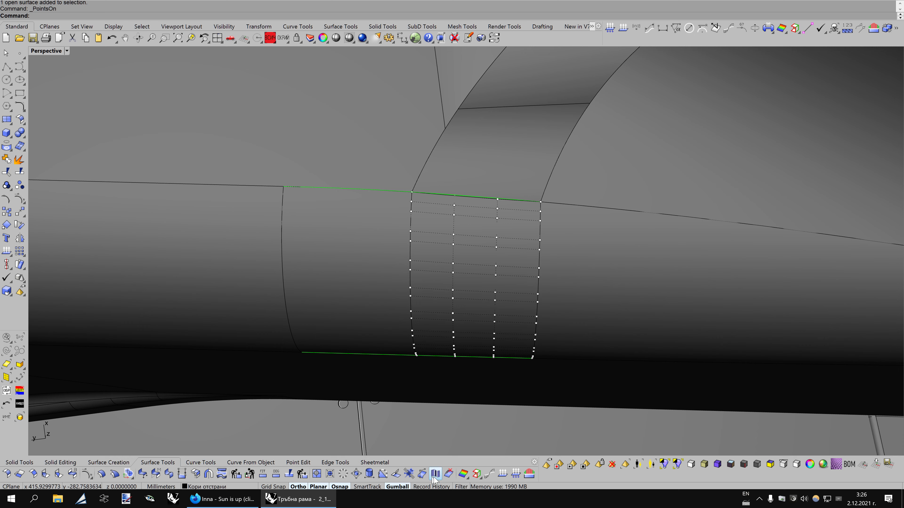
left_click(448, 473)
left_click(468, 253)
key("Return")
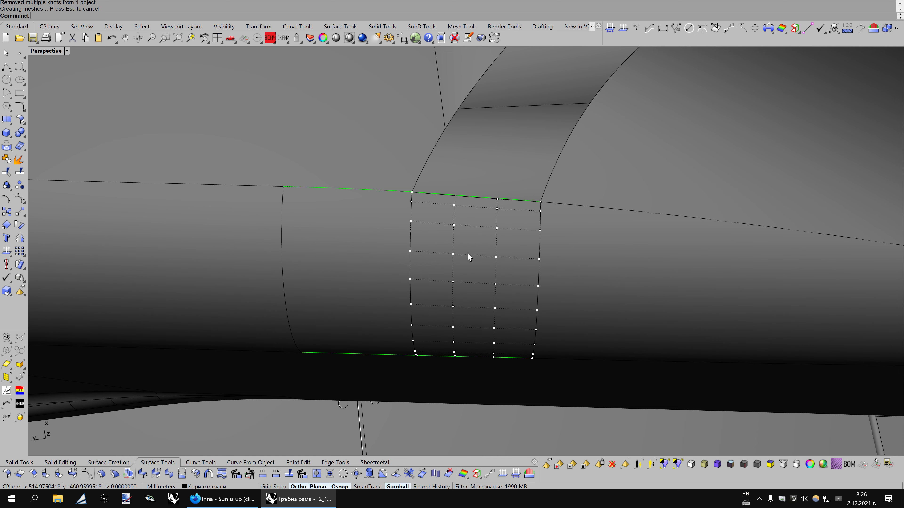
Match the patch's top edge to the neighbouring seam curve
left_click(160, 474)
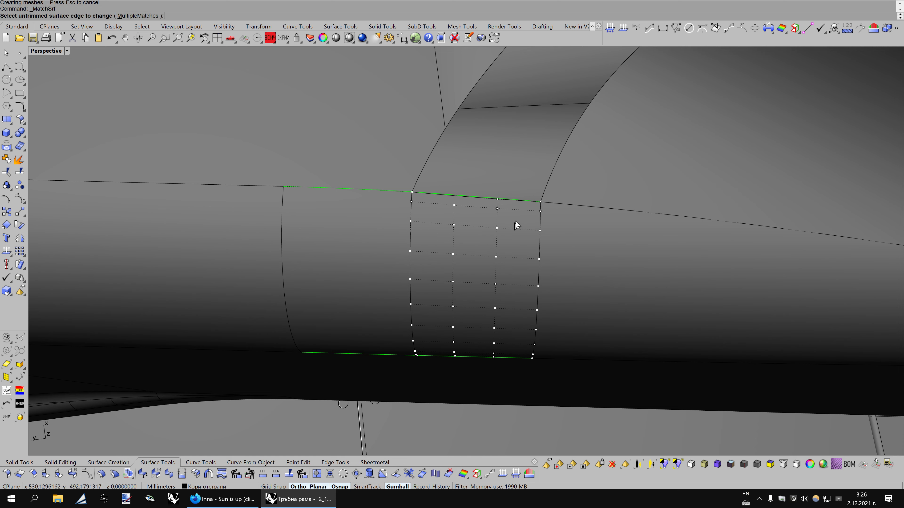
left_click(522, 201)
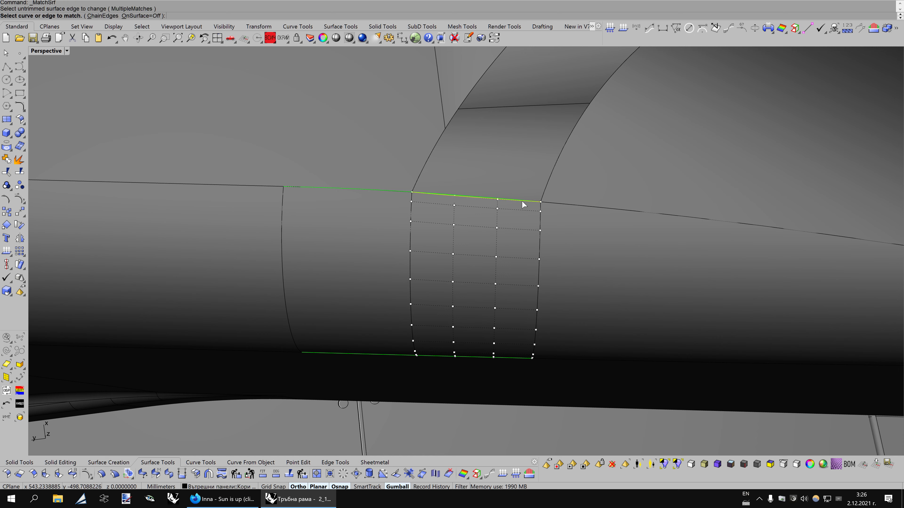
left_click(512, 203)
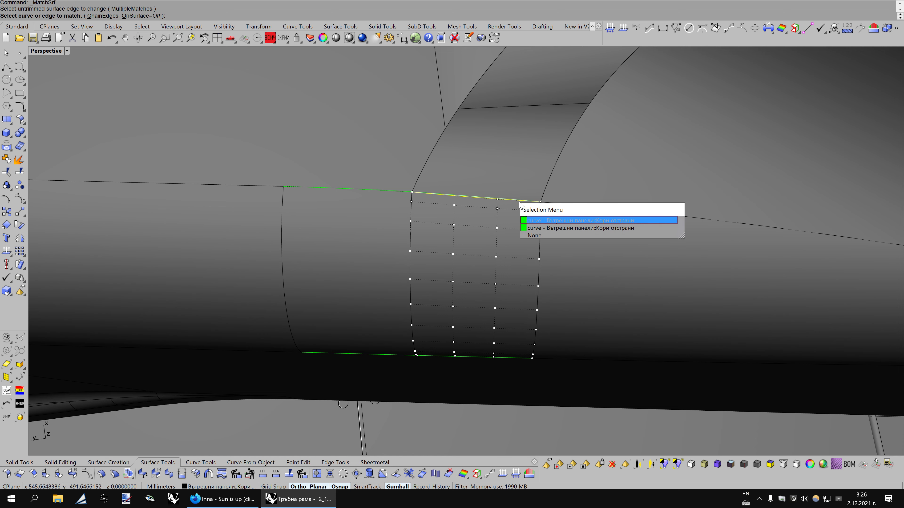
left_click(537, 219)
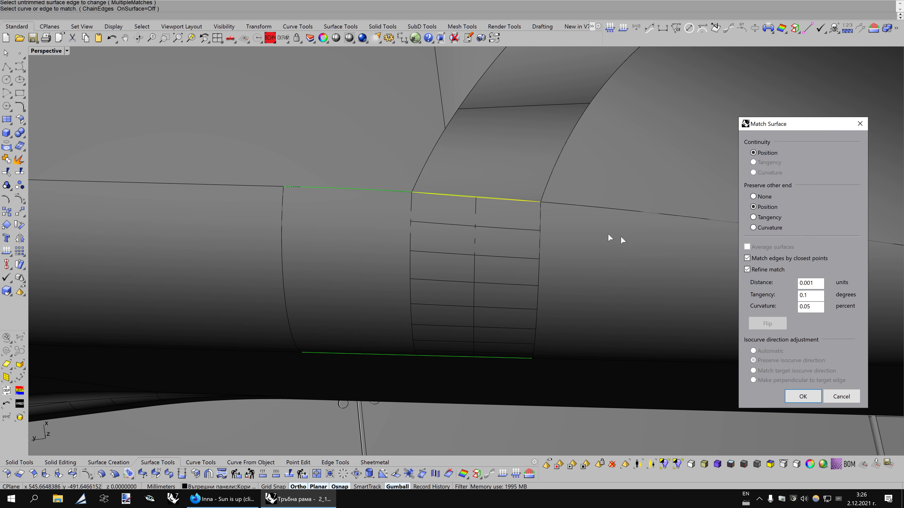
left_click(801, 396)
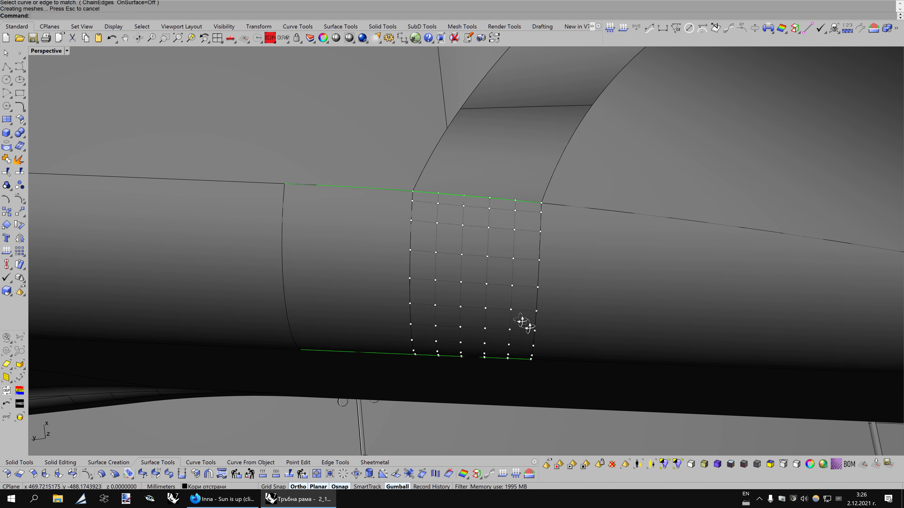
right_click_drag(525, 323, 521, 307)
Match the patch's left edge to its neighbouring edge with curvature continuity
left_click(158, 476)
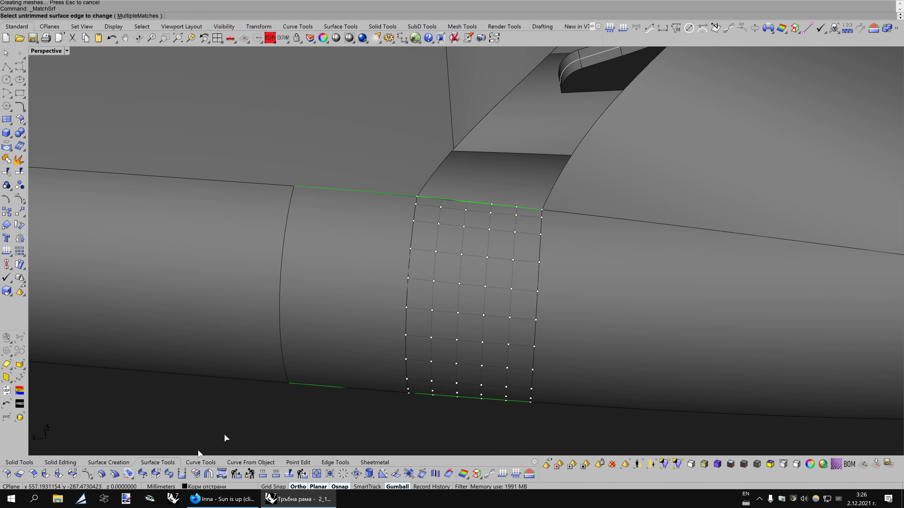
left_click(418, 214)
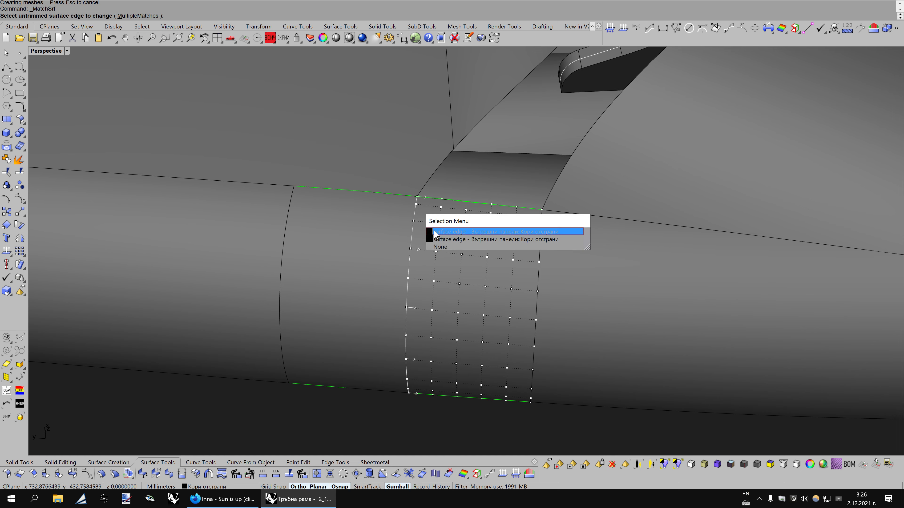
left_click(438, 233)
left_click(415, 216)
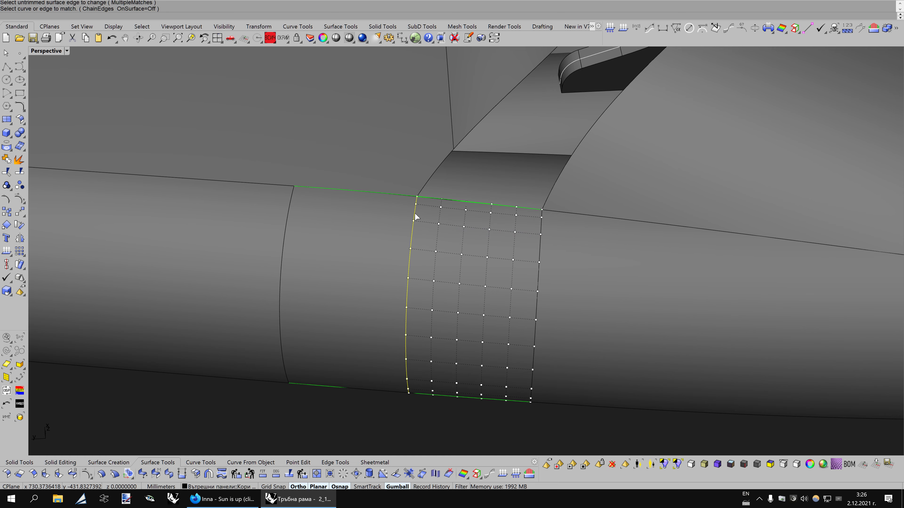
right_click_drag(599, 276, 608, 288)
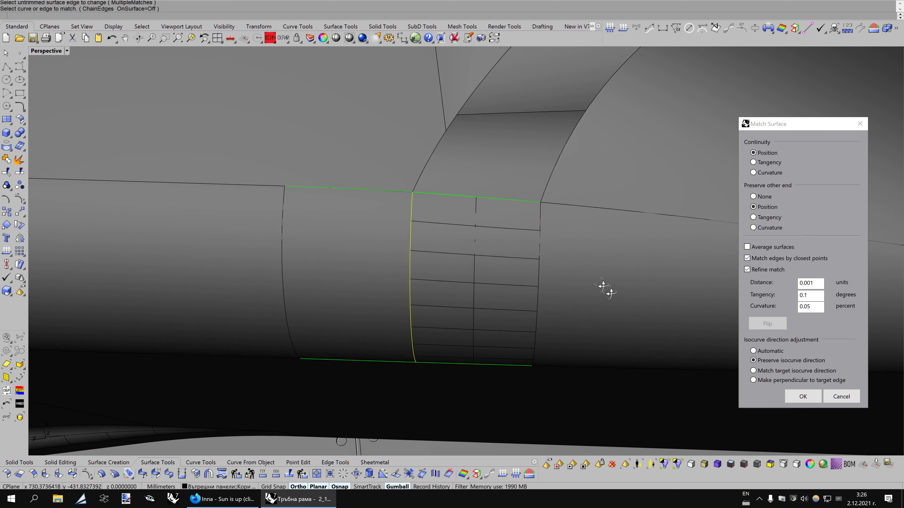
left_click(762, 356)
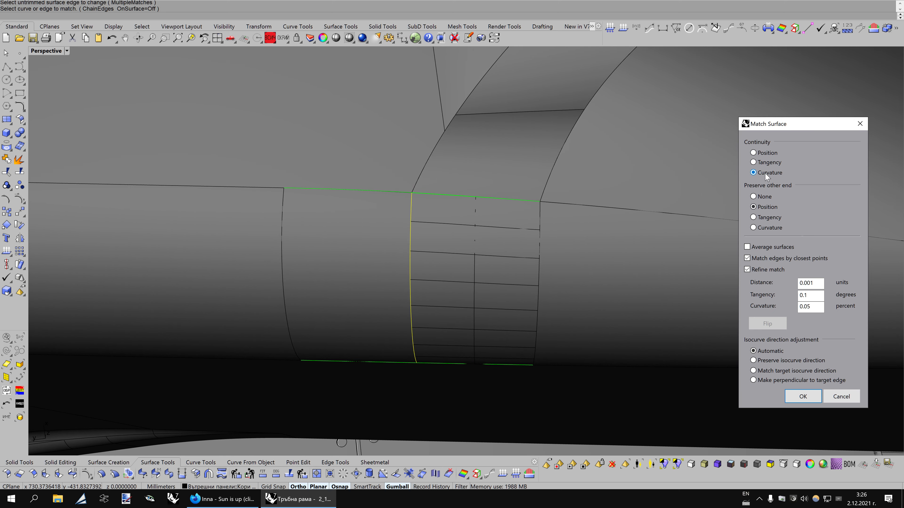
left_click(797, 395)
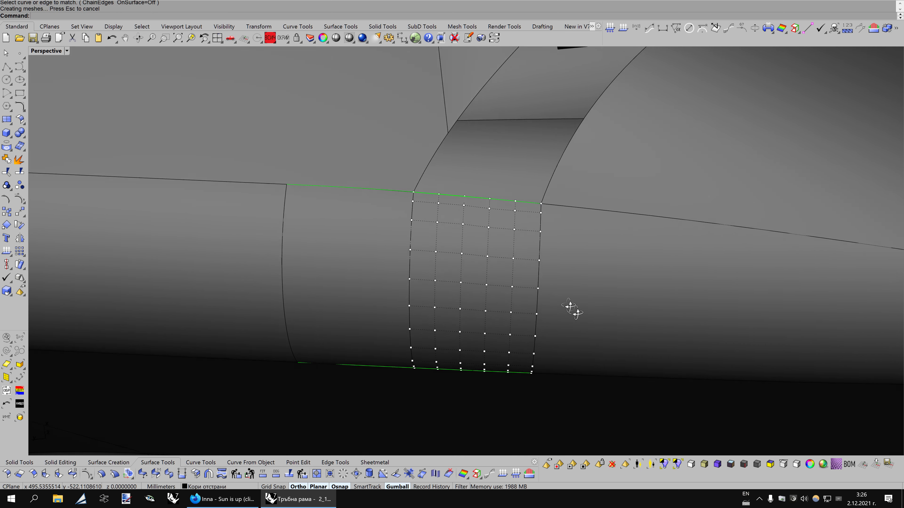
right_click_drag(571, 307, 566, 295)
Match the patch's right edge to its neighbouring edge
key("Return")
left_click(542, 230)
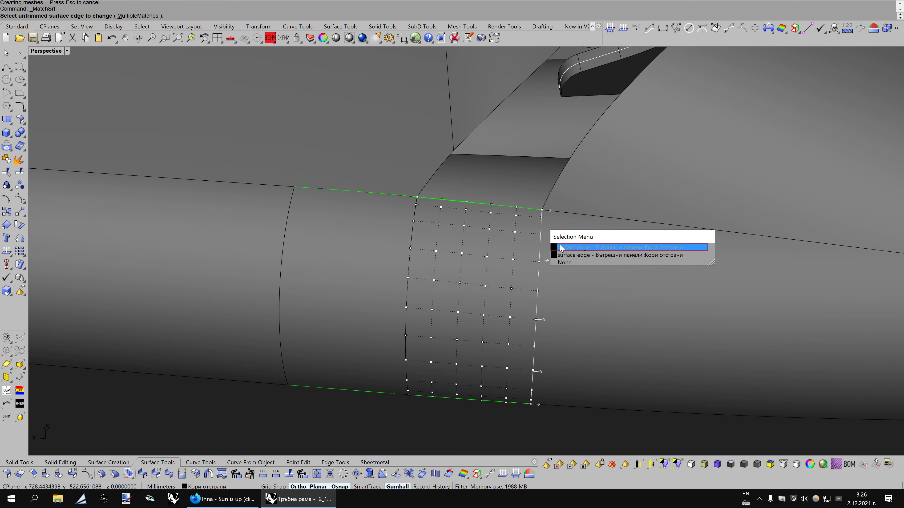
left_click(563, 250)
left_click(544, 231)
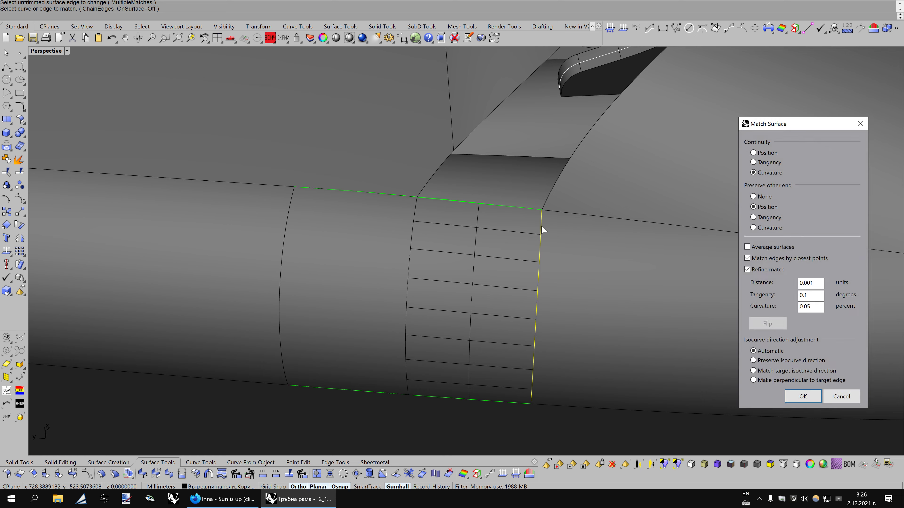
left_click(787, 396)
mouse_move(595, 276)
right_mouse_down()
mouse_move(591, 289)
mouse_move(589, 265)
mouse_move(601, 280)
right_mouse_up()
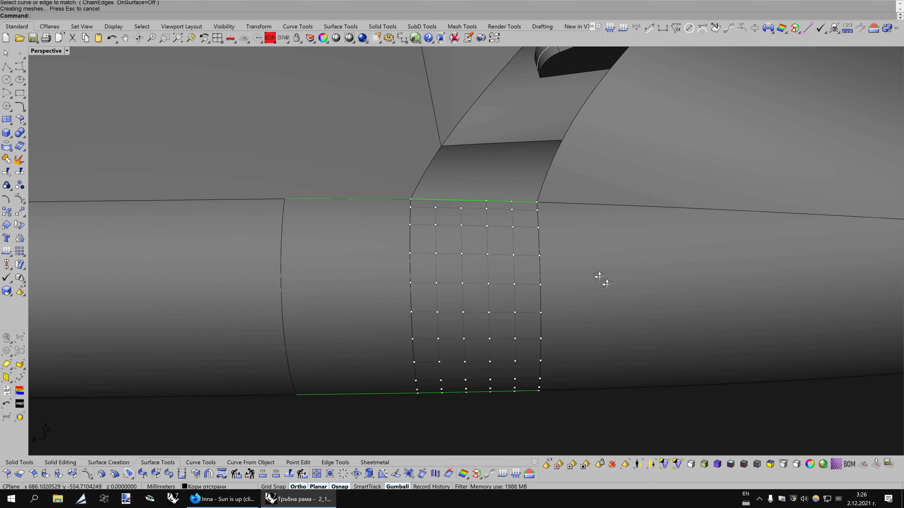
mouse_move(504, 248)
right_mouse_down()
mouse_move(541, 297)
mouse_move(549, 285)
mouse_move(492, 353)
right_mouse_up()
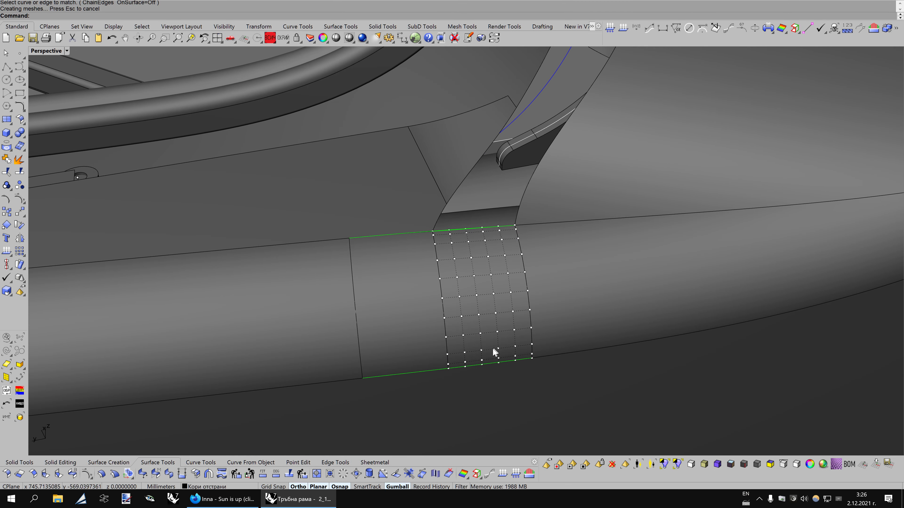
scroll(492, 356, "up", 3)
Match the patch's bottom edge to the neighbouring tube surface with tangency
left_click(155, 474)
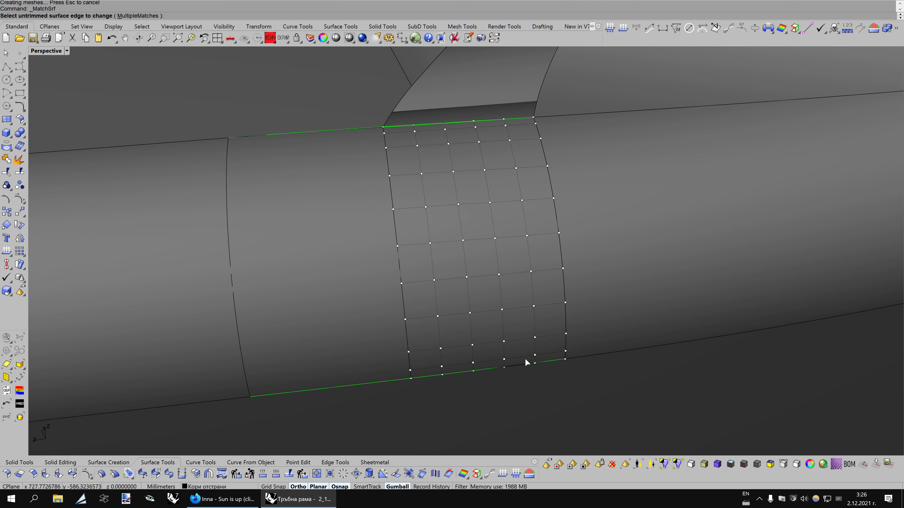
left_click(525, 364)
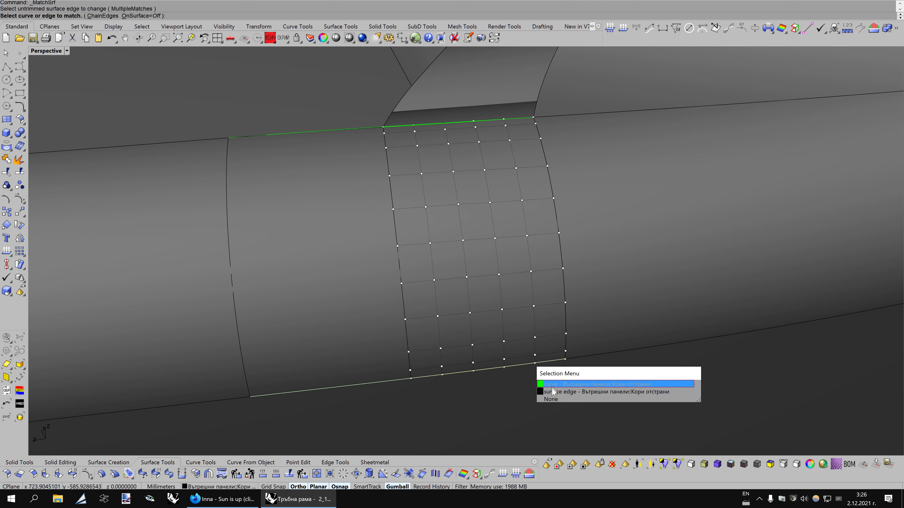
left_click(552, 396)
key("Return")
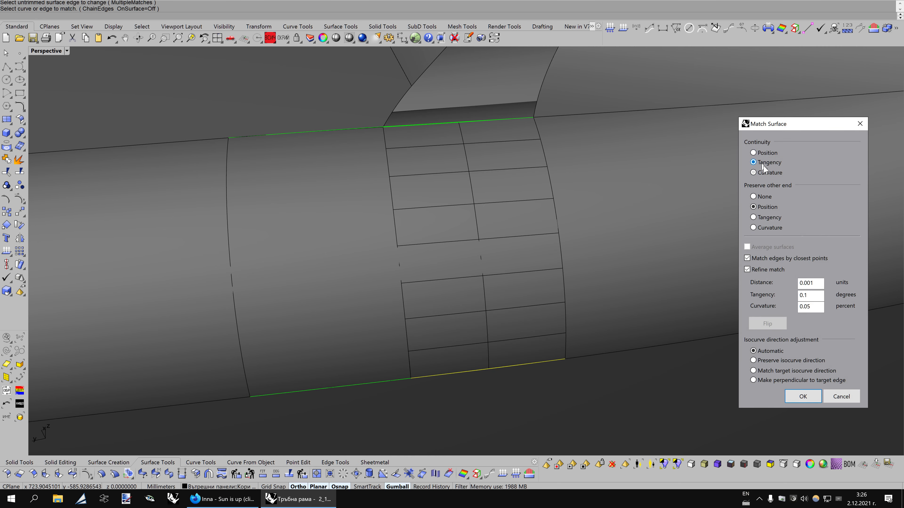
left_click(797, 396)
mouse_move(584, 274)
right_mouse_down()
mouse_move(577, 253)
mouse_move(591, 262)
mouse_move(577, 264)
mouse_move(545, 228)
mouse_move(589, 259)
mouse_move(569, 265)
right_mouse_up()
mouse_move(601, 213)
right_mouse_down()
mouse_move(638, 204)
mouse_move(492, 284)
mouse_move(605, 137)
mouse_move(524, 263)
mouse_move(506, 257)
right_mouse_up()
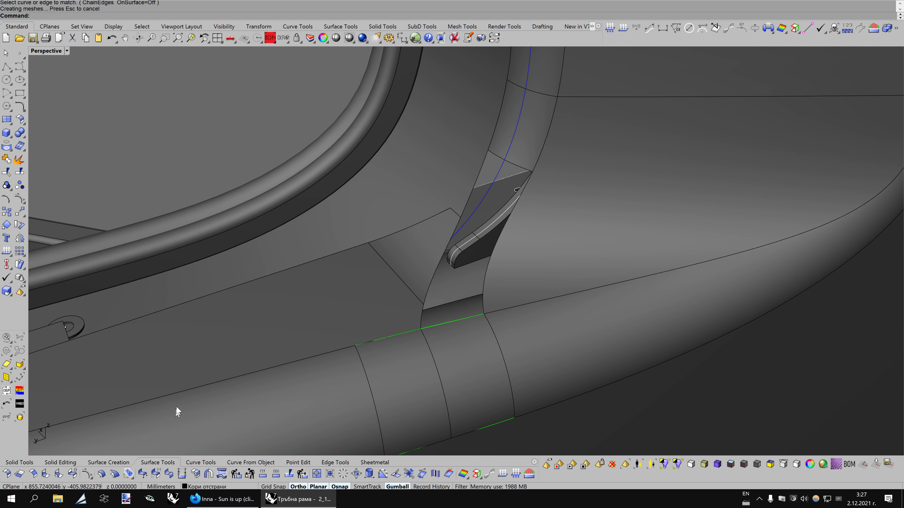
Set up a two-rail sweep using both rail edges and the top and bottom edges as shapes
left_click(130, 463)
left_click(254, 474)
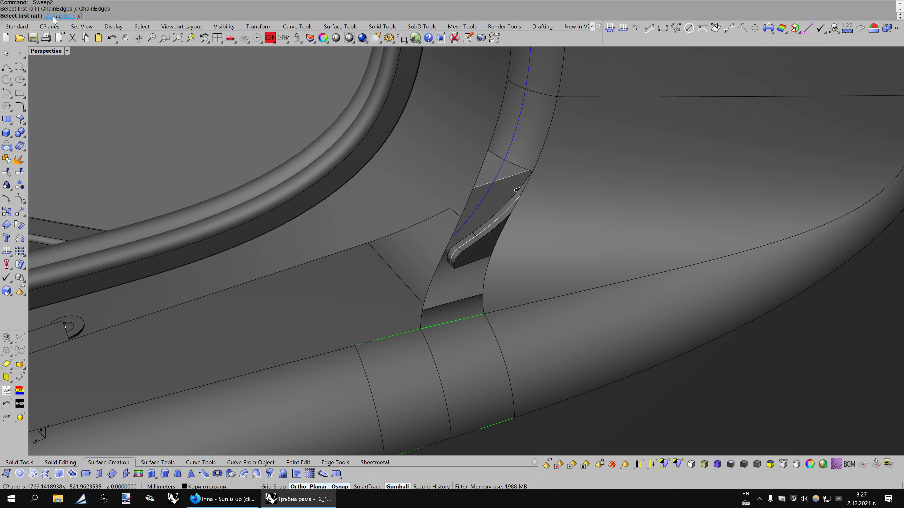
left_click(486, 157)
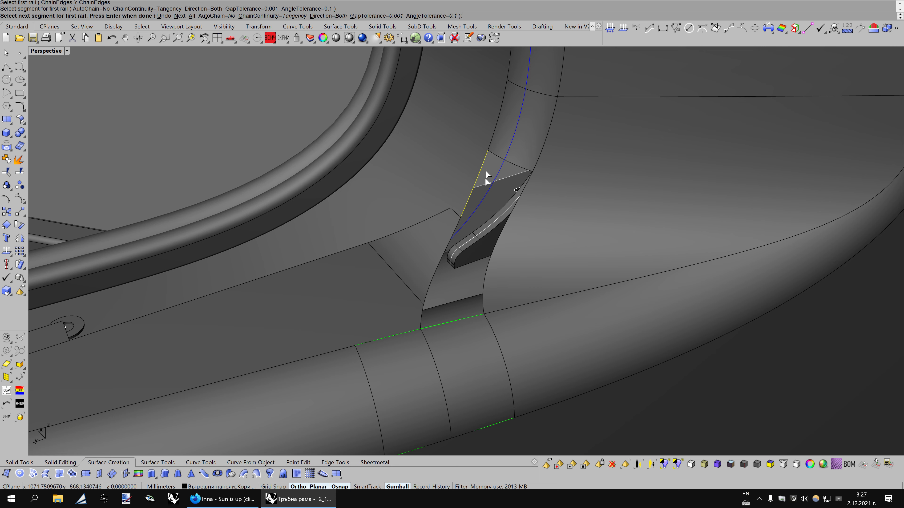
left_click(424, 314)
key("Return")
left_click(512, 213)
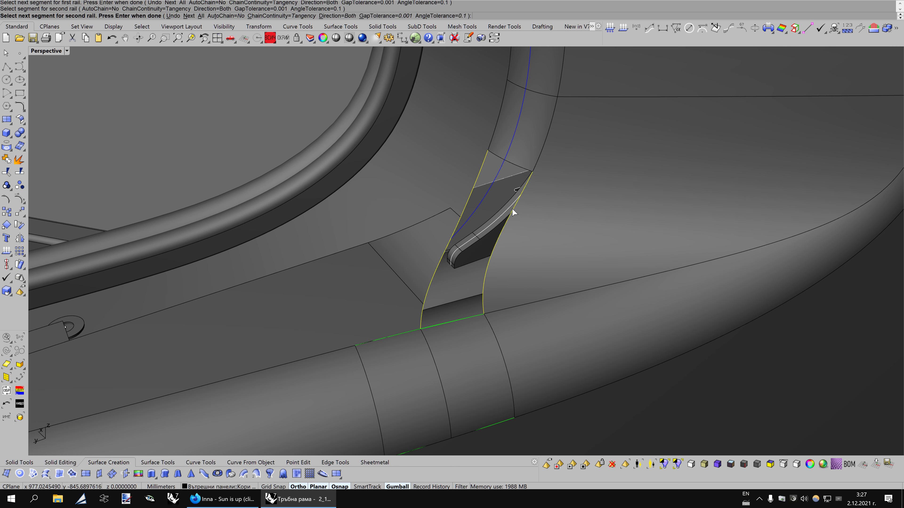
key("Return")
left_click(521, 167)
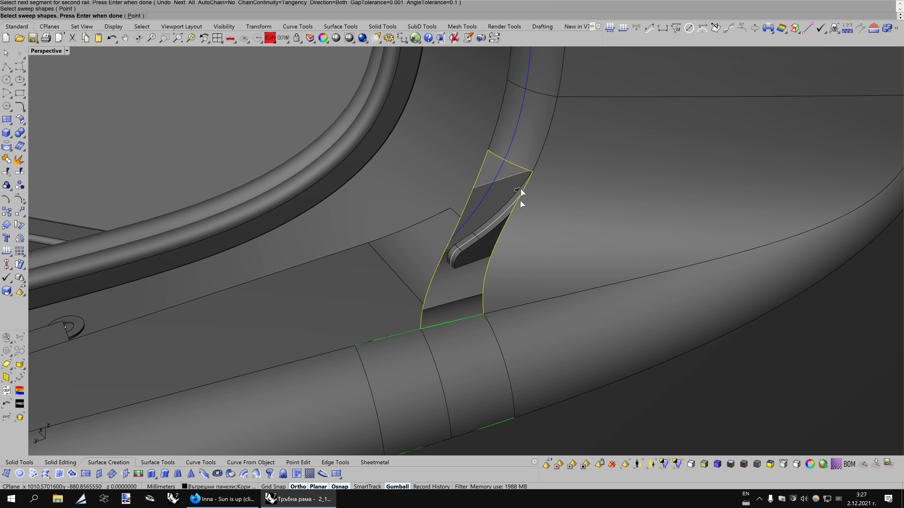
left_click(480, 314)
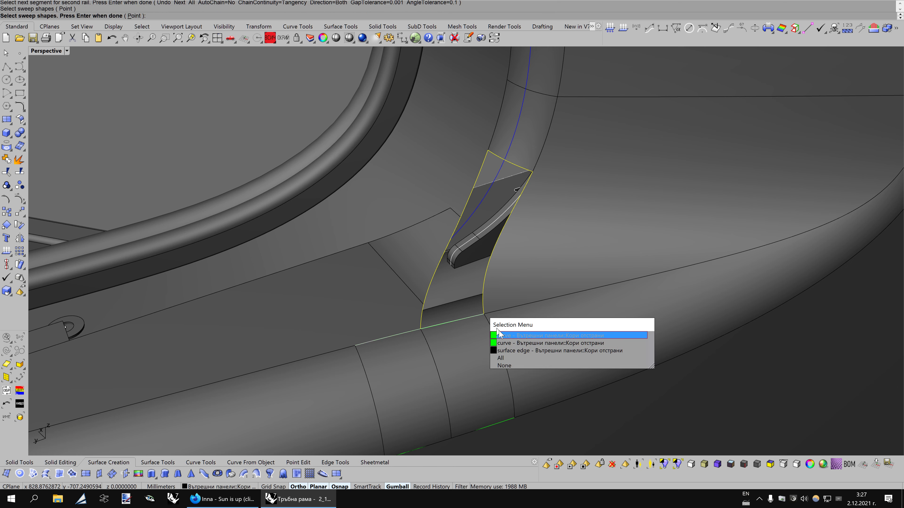
left_click(508, 351)
key("Return")
Create the sweep with Do not change cross sections and Maintain height enabled
mouse_move(517, 275)
right_mouse_down()
mouse_move(509, 315)
mouse_move(523, 275)
right_mouse_up()
scroll(529, 244, "up", 3)
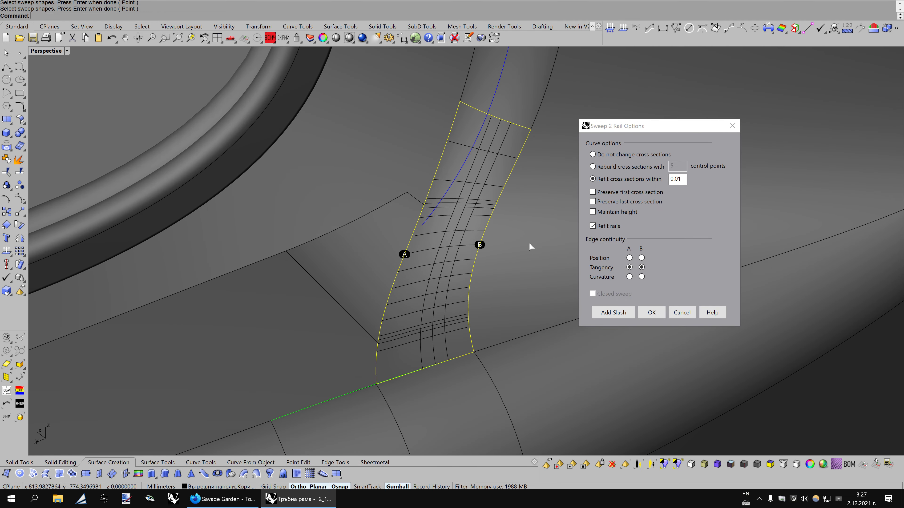
left_click(611, 156)
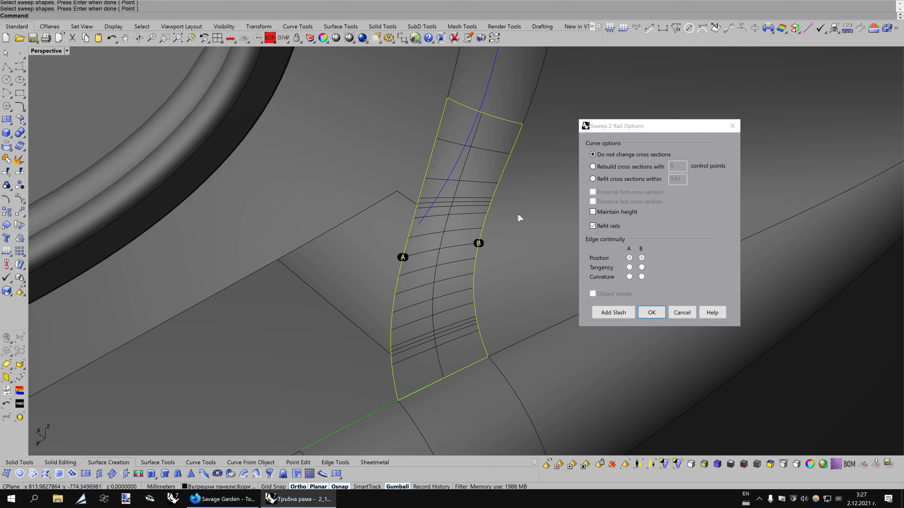
right_click_drag(521, 218, 532, 228)
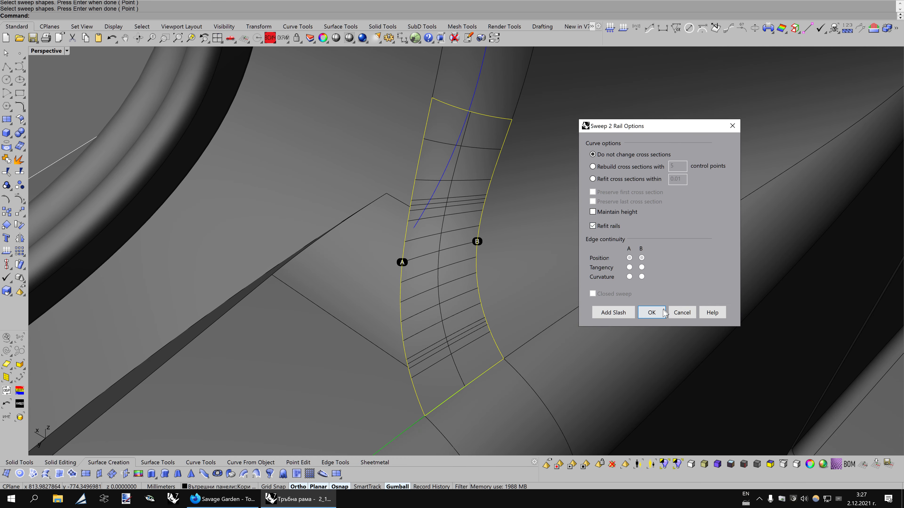
mouse_move(579, 293)
right_mouse_down()
mouse_move(480, 252)
mouse_move(505, 260)
right_mouse_up()
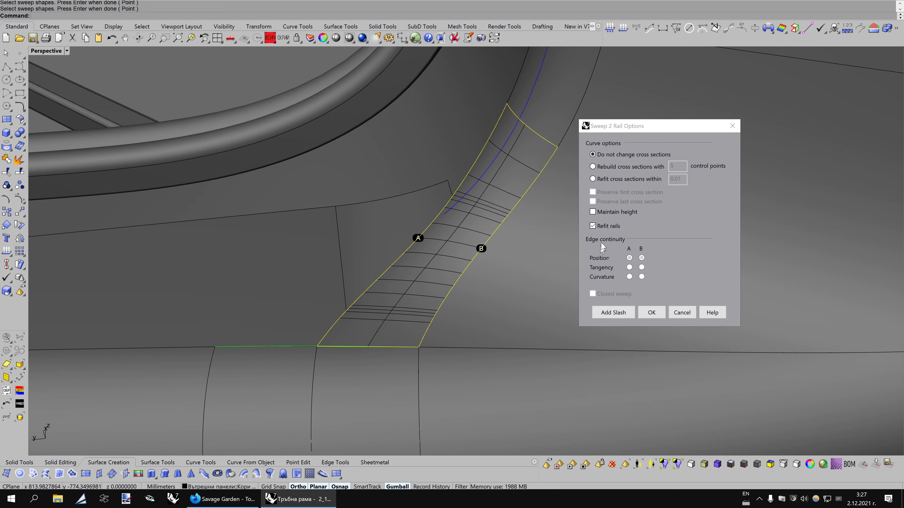
left_click(604, 215)
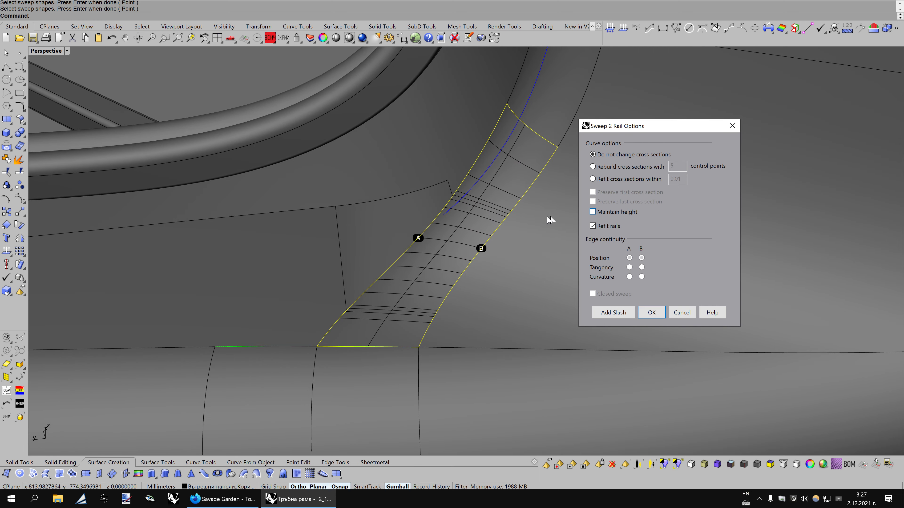
right_click_drag(550, 219, 506, 200)
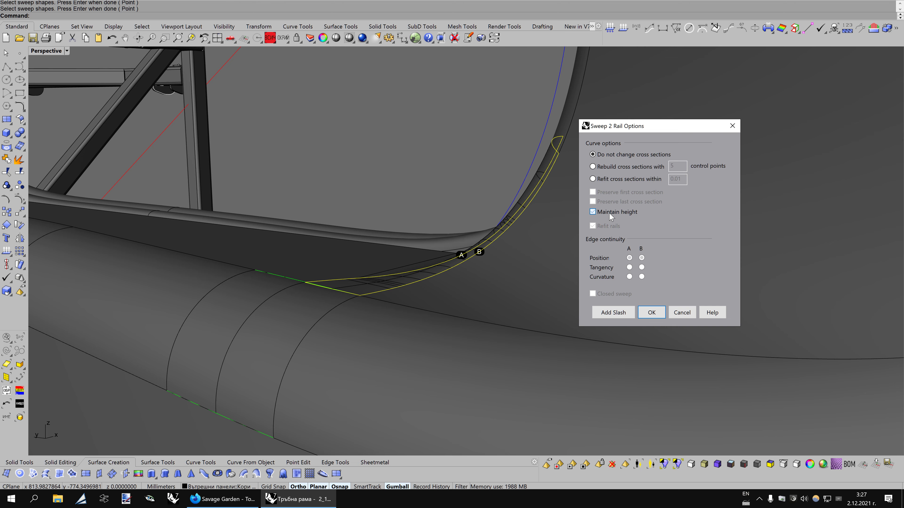
left_click(648, 313)
right_click_drag(531, 242, 566, 254)
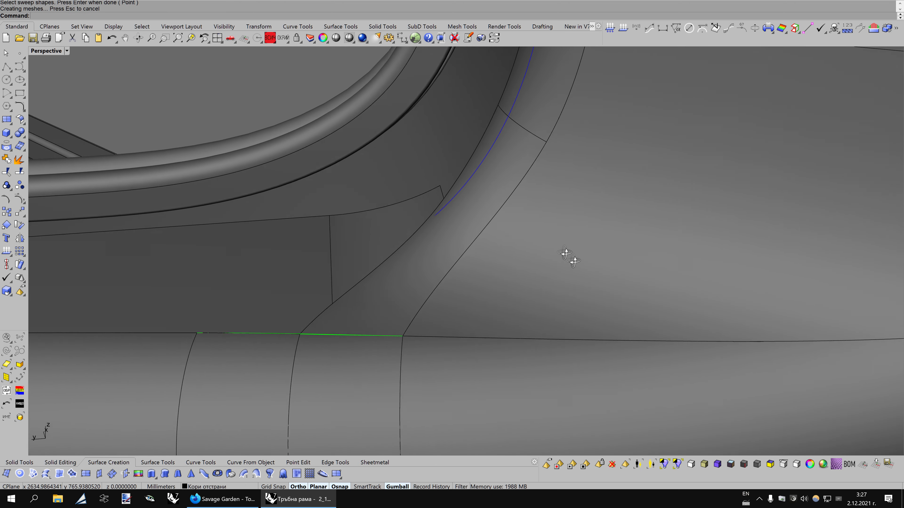
scroll(566, 254, "up", 3)
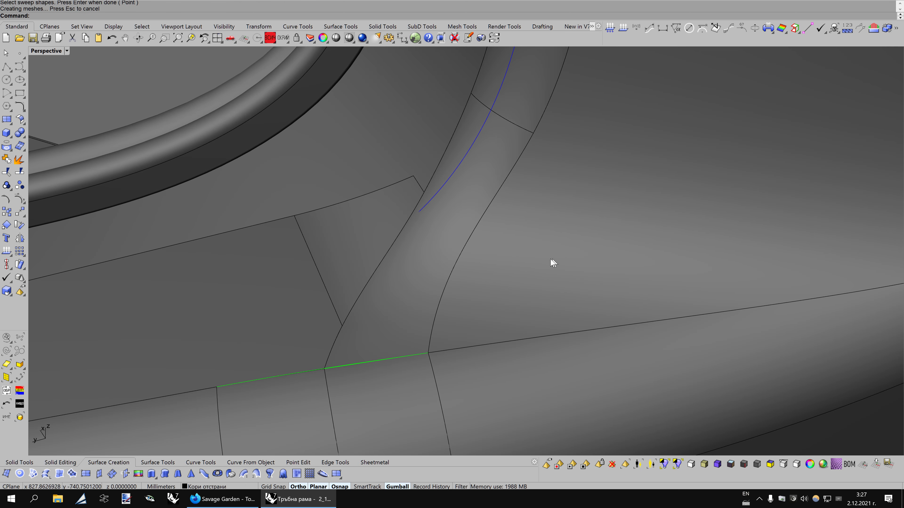
left_click(338, 39)
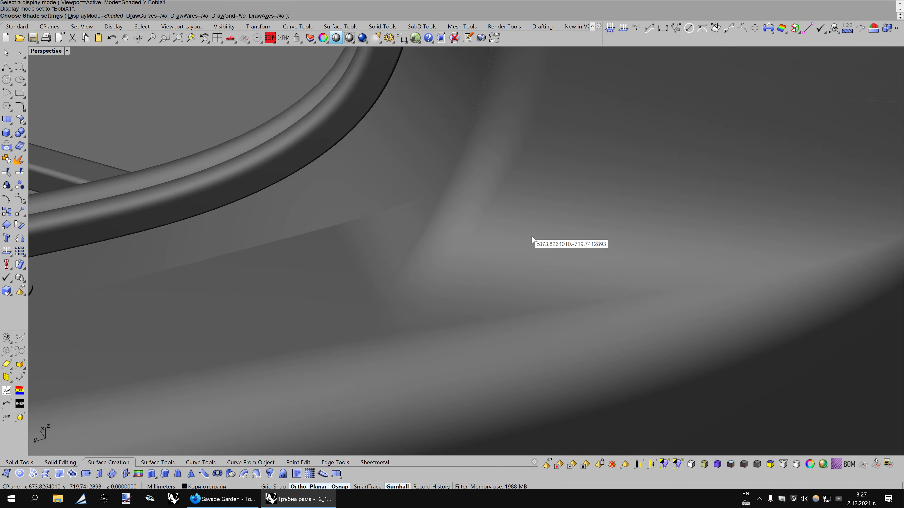
scroll(532, 239, "down", 5)
scroll(532, 239, "up", 2)
scroll(532, 239, "up", 2)
scroll(532, 239, "up", 2)
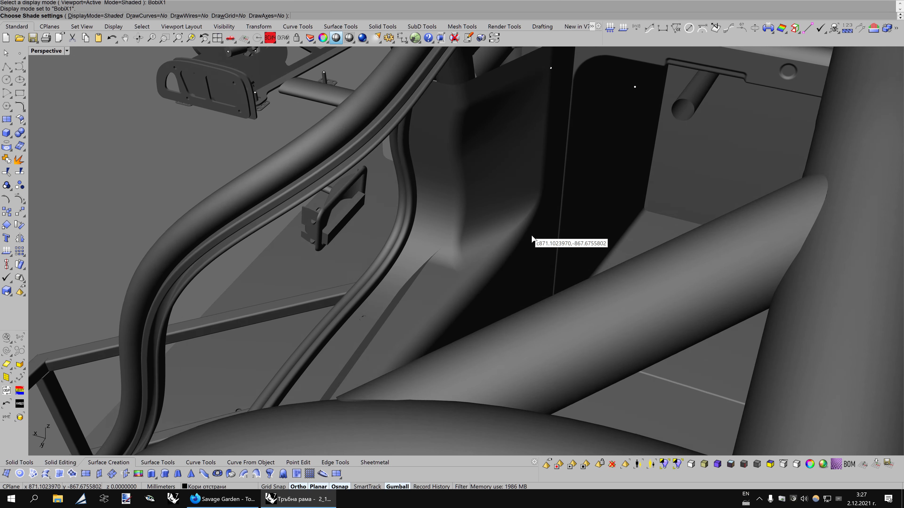
scroll(531, 240, "down", 2)
key("ctrl+alt+s")
scroll(532, 239, "up", 3)
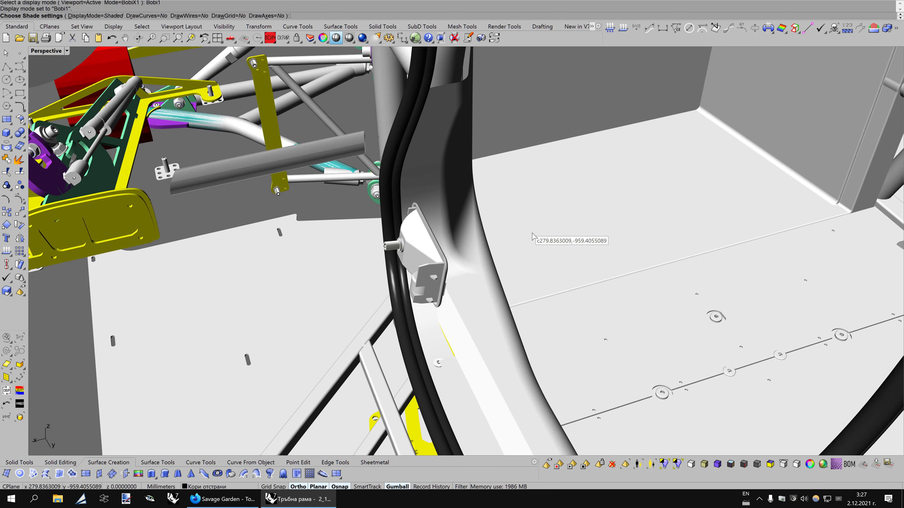
key("ctrl+alt+s")
scroll(532, 237, "up", 2)
scroll(532, 236, "up", 2)
scroll(531, 237, "up", 2)
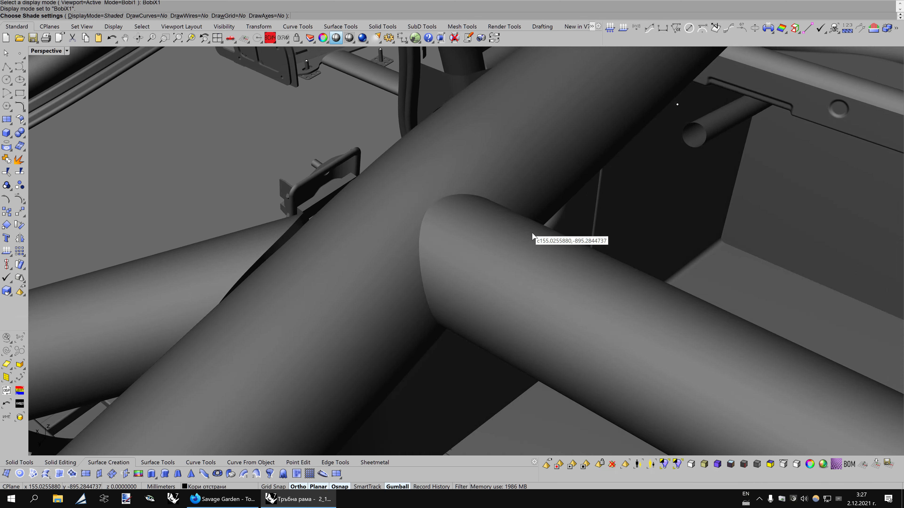
scroll(531, 237, "up", 2)
scroll(532, 236, "up", 2)
scroll(532, 237, "up", 1)
scroll(532, 237, "up", 2)
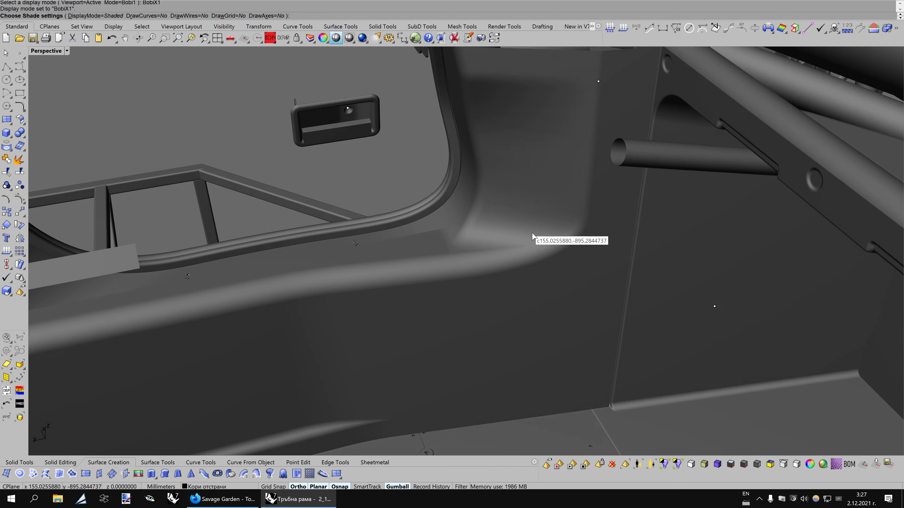
scroll(532, 235, "up", 1)
right_click_drag(534, 237, 636, 223)
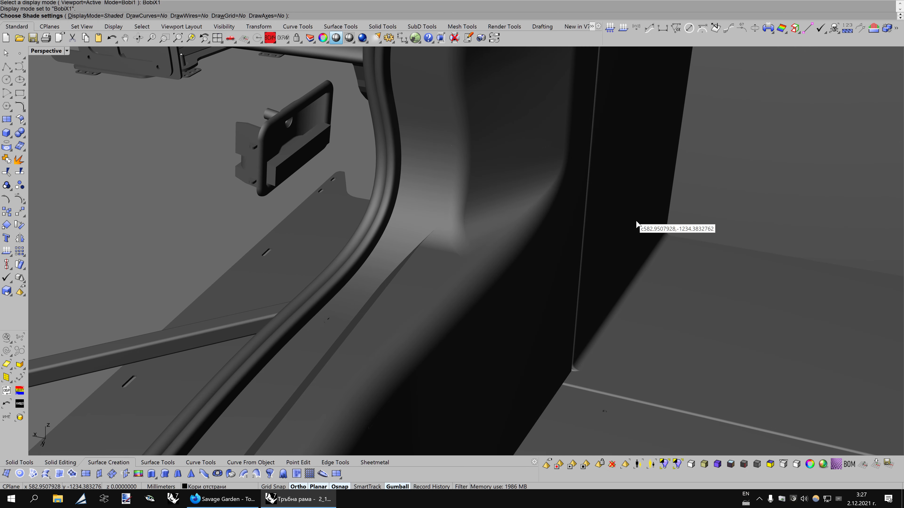
scroll(637, 223, "down", 2)
scroll(637, 224, "down", 2)
scroll(636, 224, "down", 2)
scroll(636, 224, "down", 1)
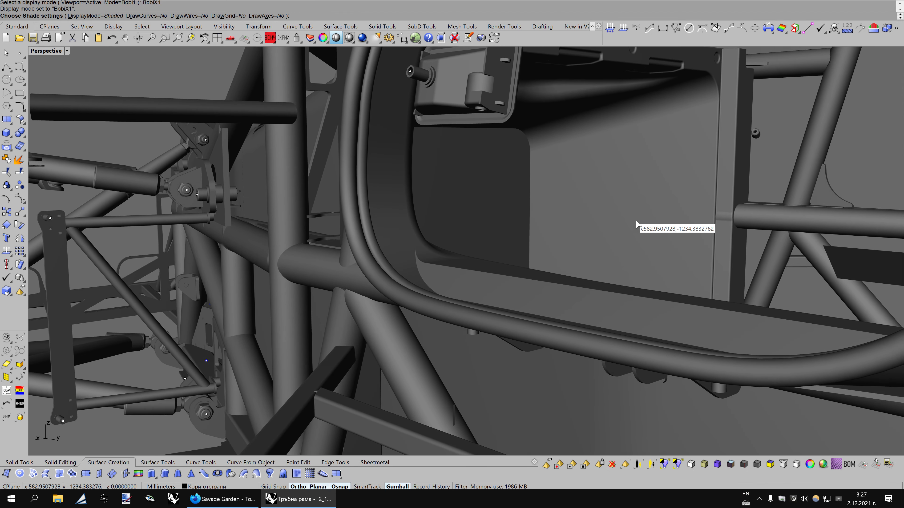
scroll(636, 223, "up", 2)
scroll(636, 224, "up", 2)
scroll(636, 224, "up", 2)
scroll(637, 224, "up", 1)
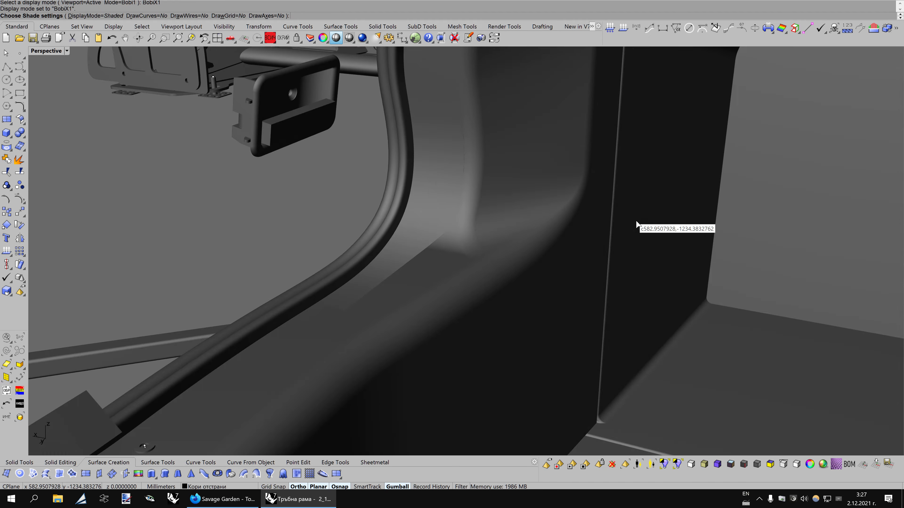
scroll(636, 223, "down", 2)
scroll(636, 223, "down", 1)
scroll(636, 223, "up", 2)
scroll(636, 224, "up", 2)
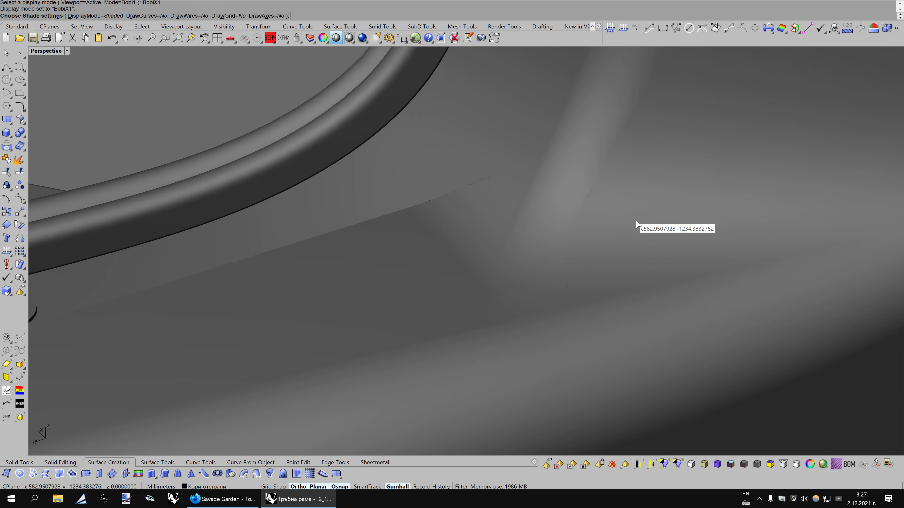
Show the fillet surface's control points and remove its multiple knots
key("Escape")
left_click(516, 206)
key("F10")
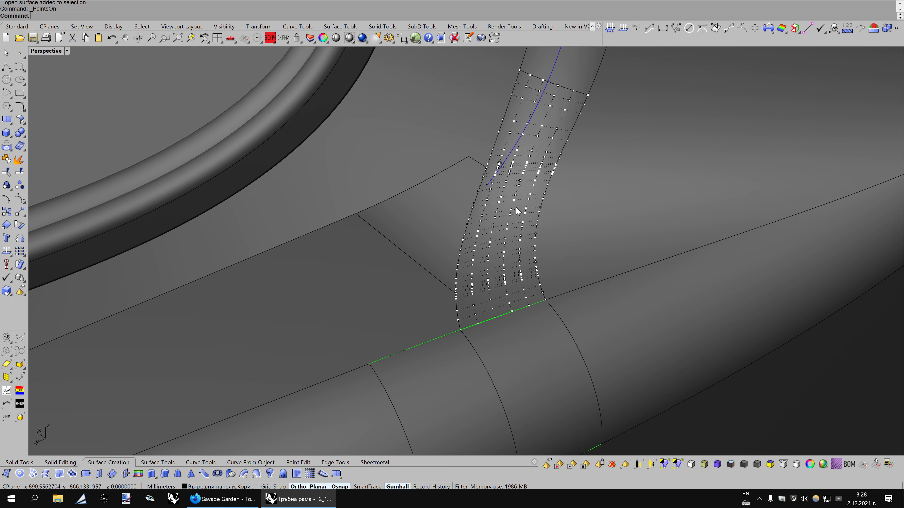
left_click(158, 463)
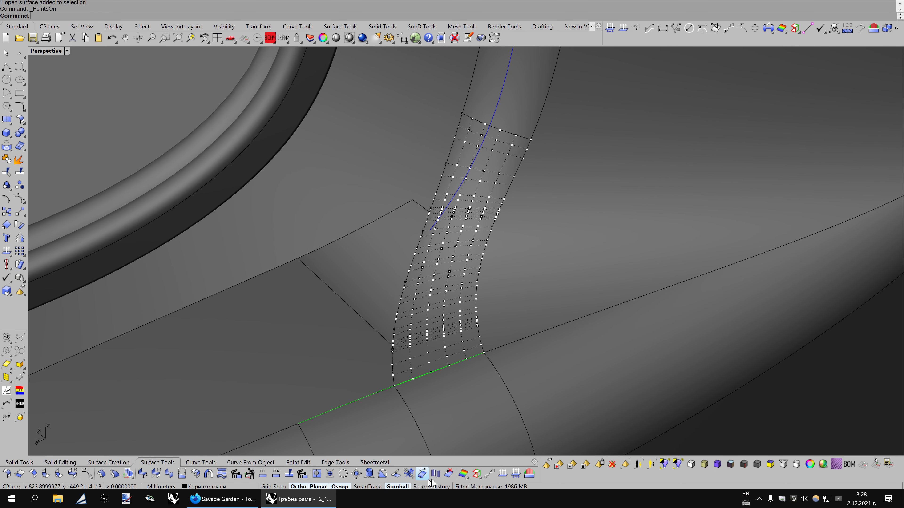
left_click(422, 474)
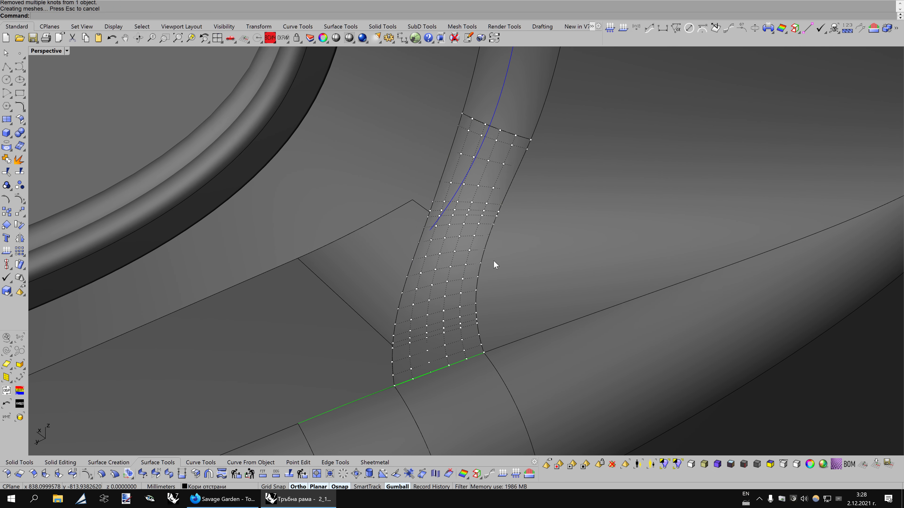
right_click_drag(495, 264, 514, 256)
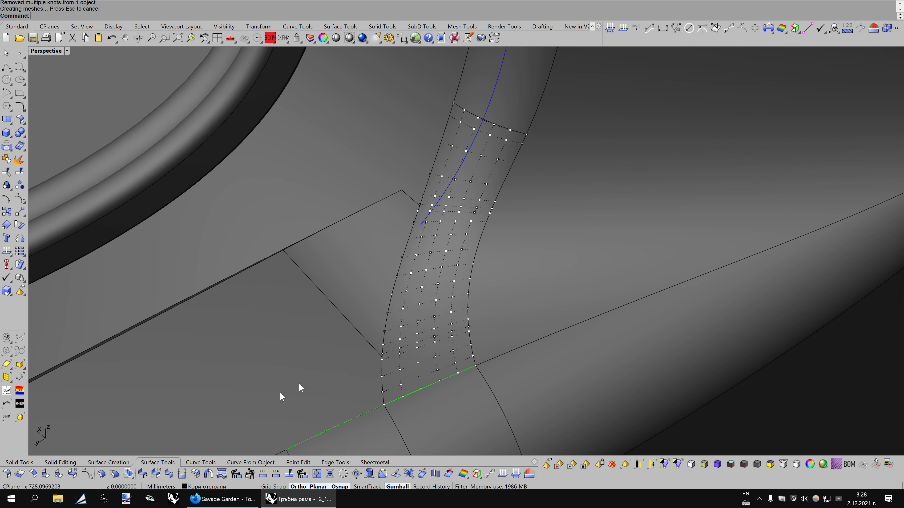
Match the fillet's right edge to the adjacent surface with Tangency, preserving isocurve direction
left_click(156, 474)
right_click_drag(517, 244, 544, 160)
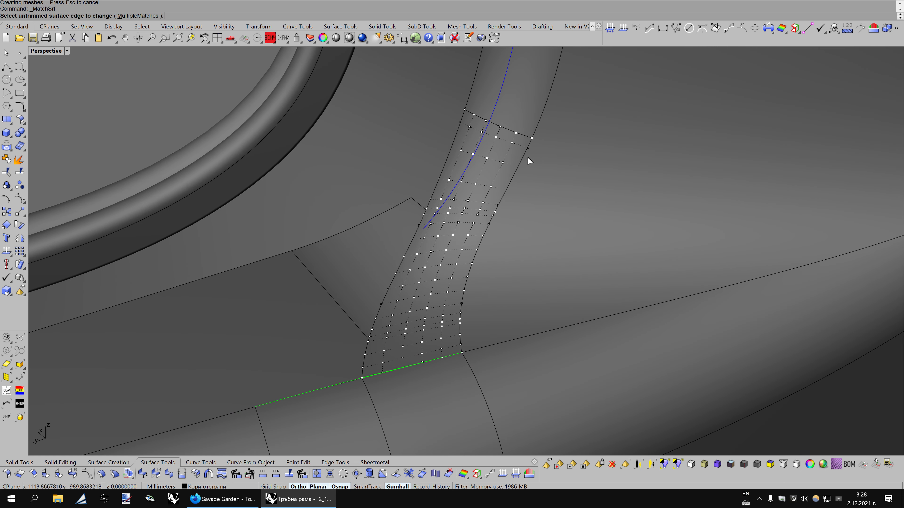
left_click(523, 156)
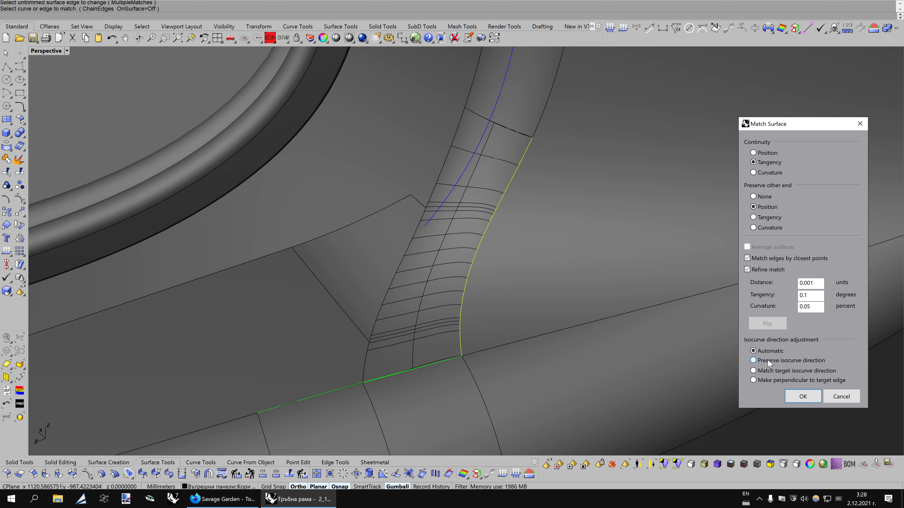
left_click(768, 361)
right_click_drag(726, 193, 651, 210)
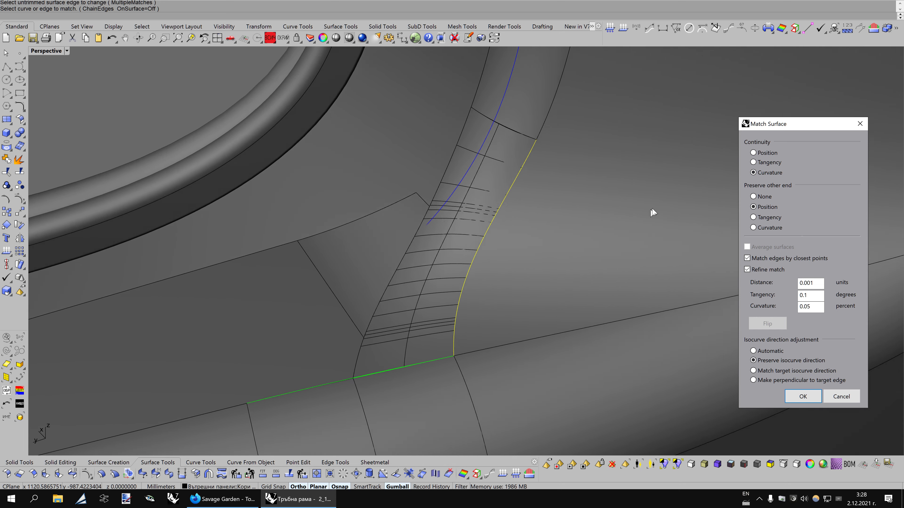
right_click_drag(694, 249, 641, 270)
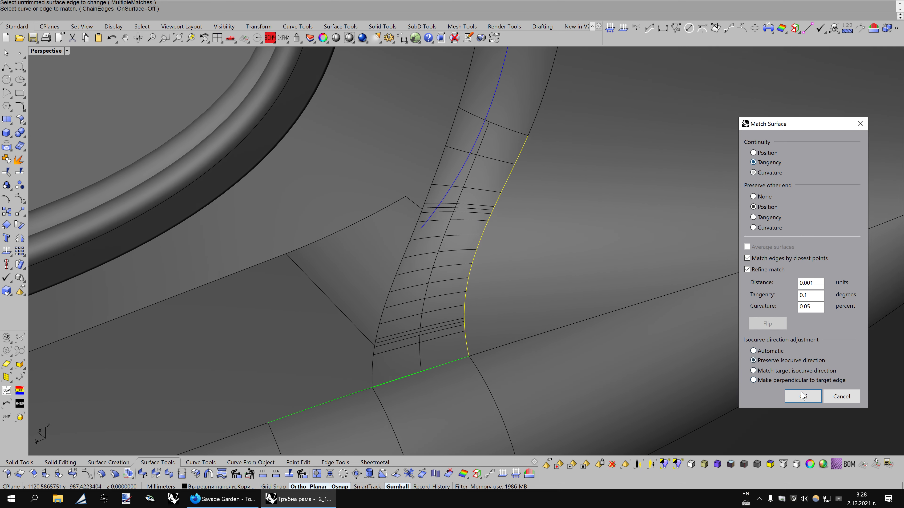
left_click(803, 396)
Match the left edge tangentially to a two-segment edge chain with Refine match off
right_click_drag(572, 240, 436, 171)
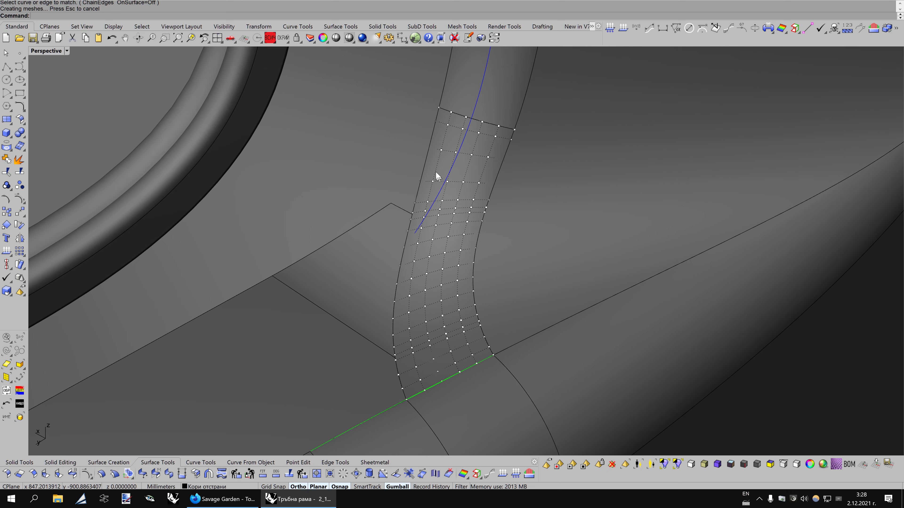
key("Return")
left_click(432, 140)
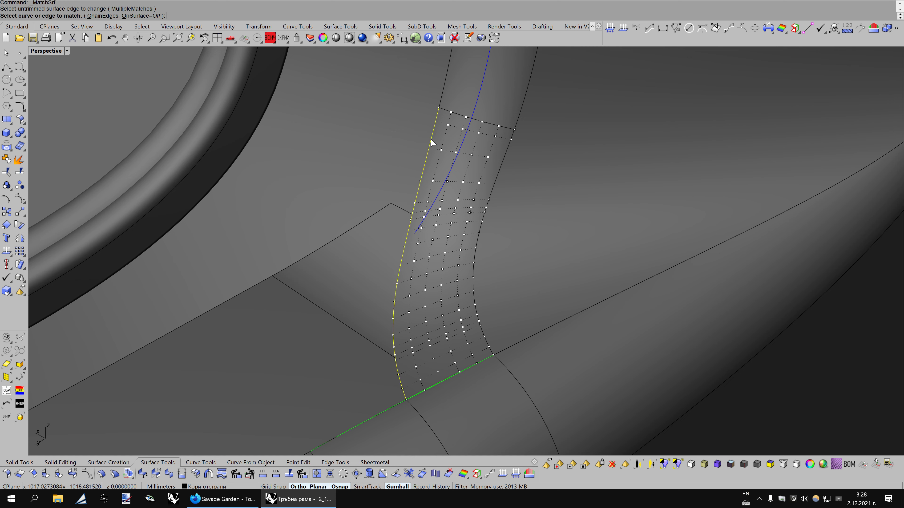
left_click(102, 16)
left_click(422, 162)
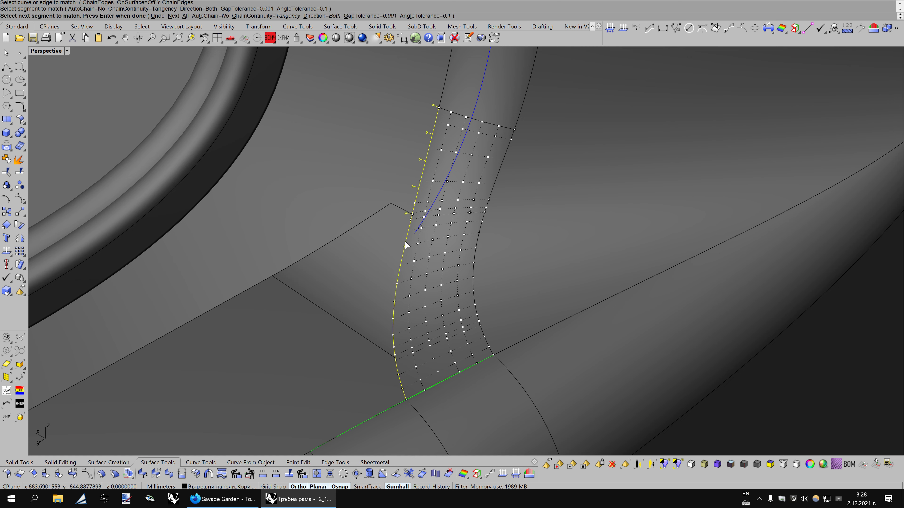
left_click(397, 368)
key("Return")
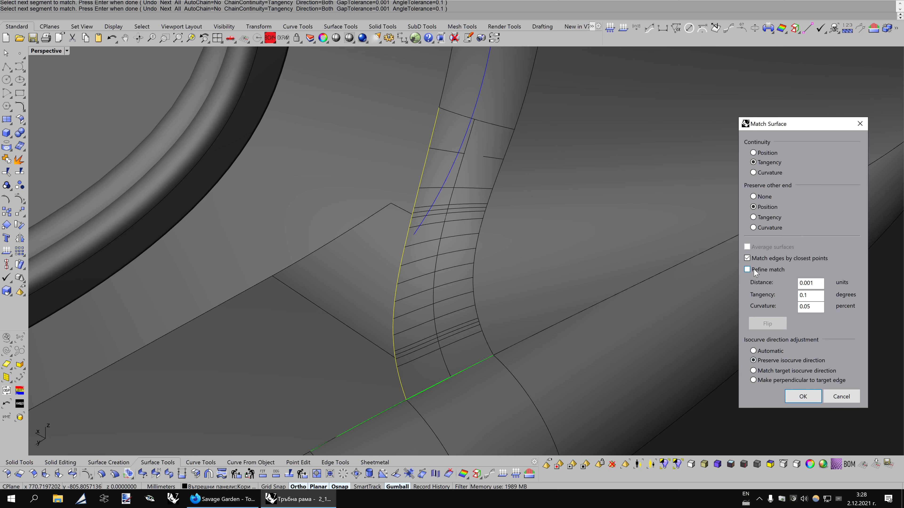
left_click(747, 269)
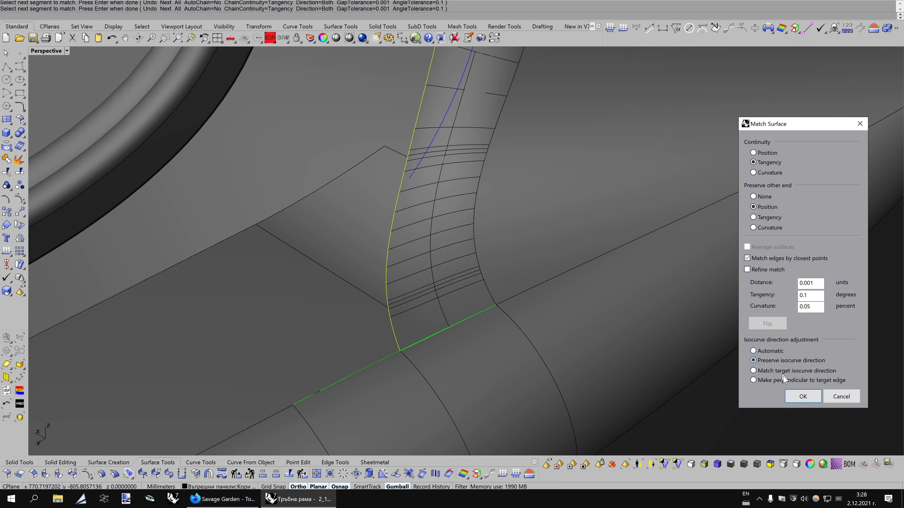
left_click(803, 396)
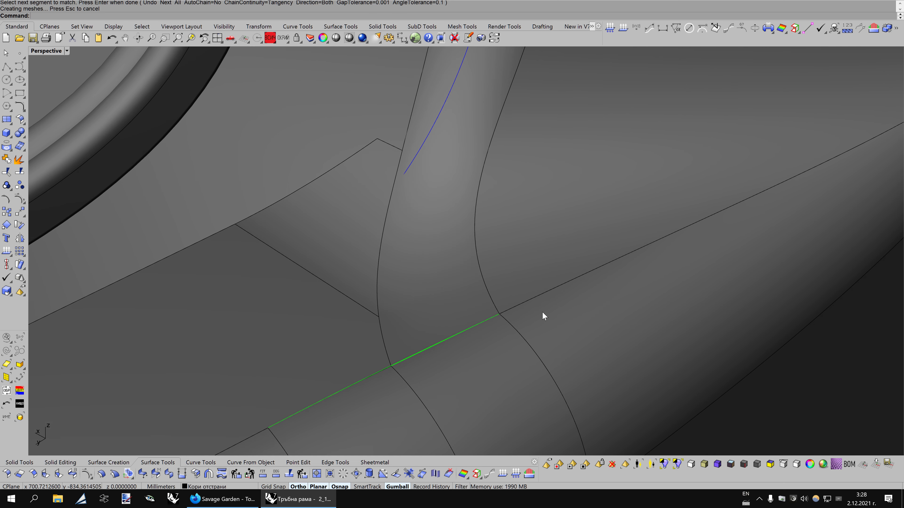
key("F12")
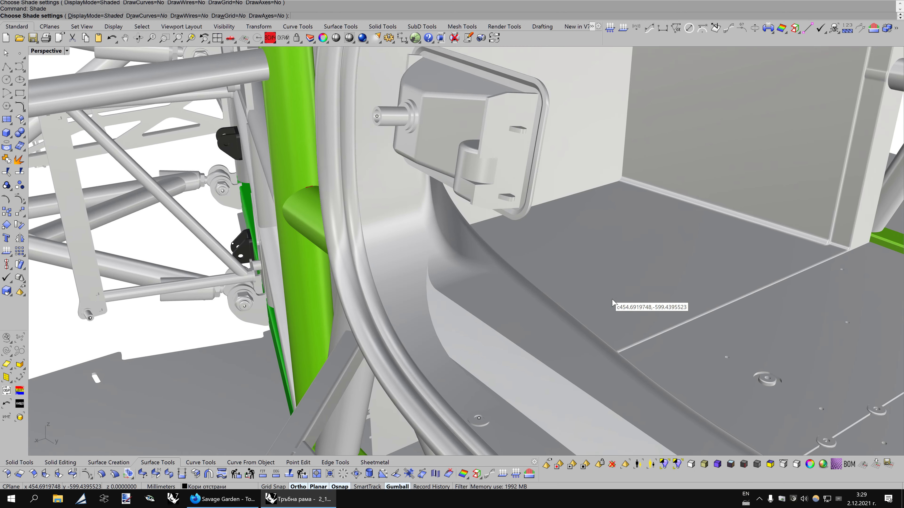
Review the blend in the BobiX1 and Bobi1 shaded previews, ending with Bobi1 display mode
key("F3")
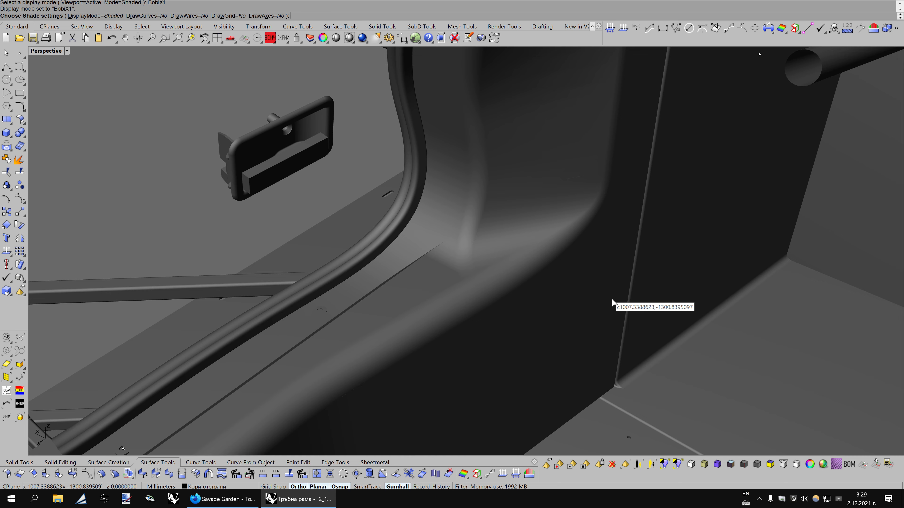
key("Return")
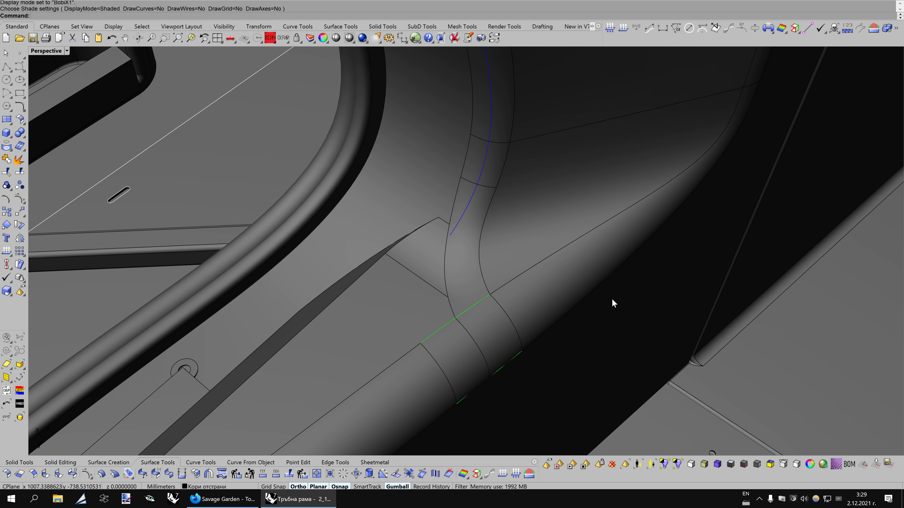
key("Return")
key("ctrl+alt+s")
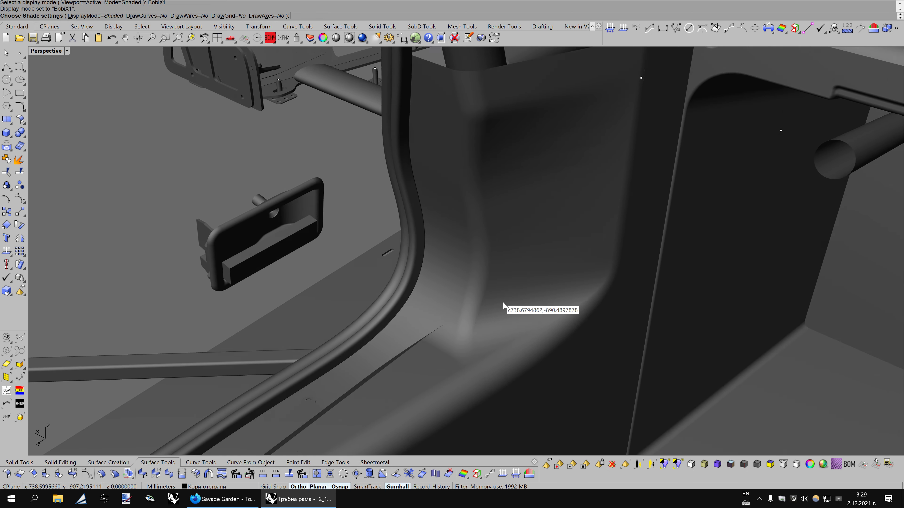
right_click_drag(503, 305, 495, 252)
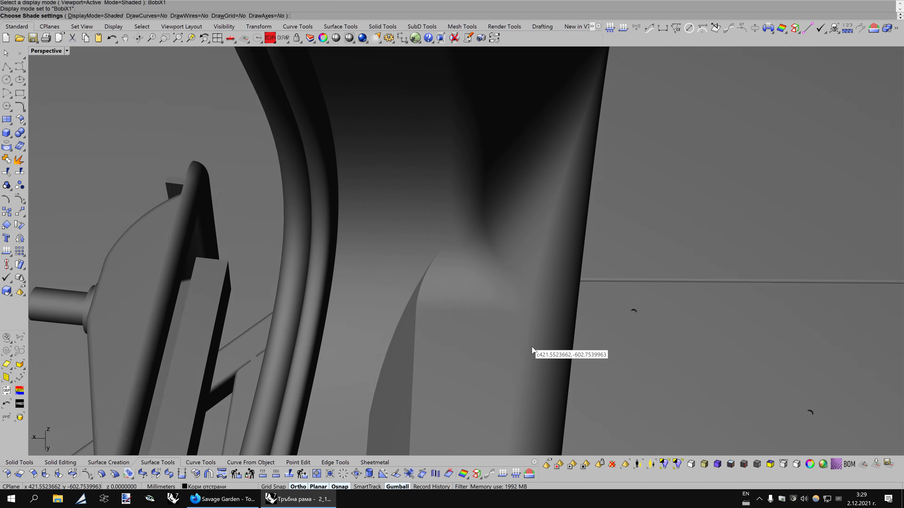
key("Return")
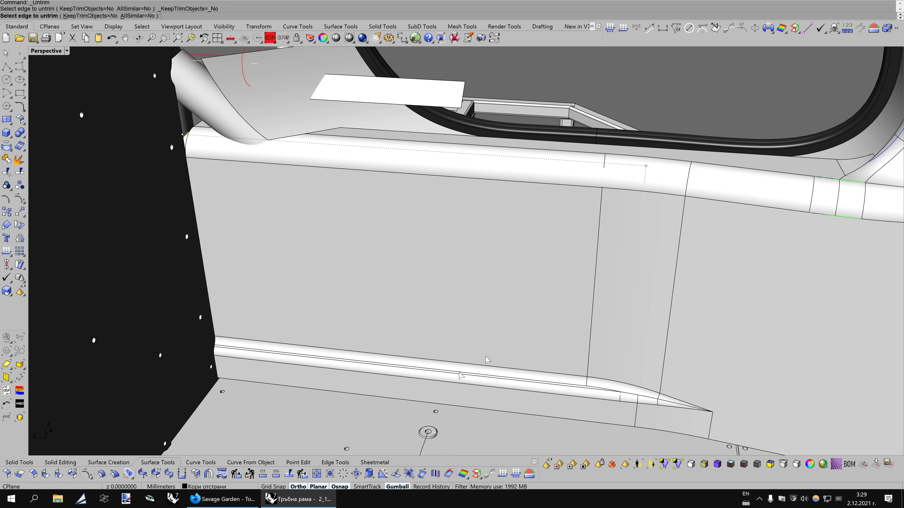
Untrim the side panel along its vertical edge to restore the full surface
left_click(602, 202)
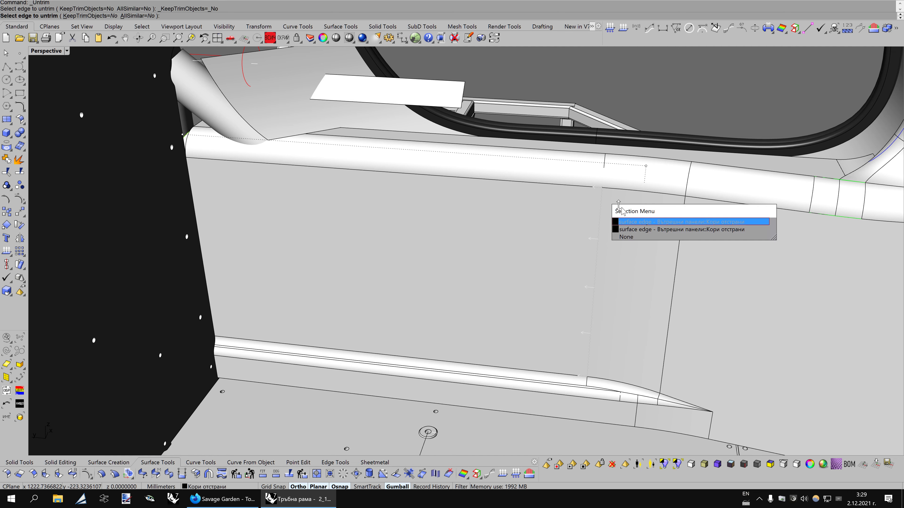
left_click(627, 223)
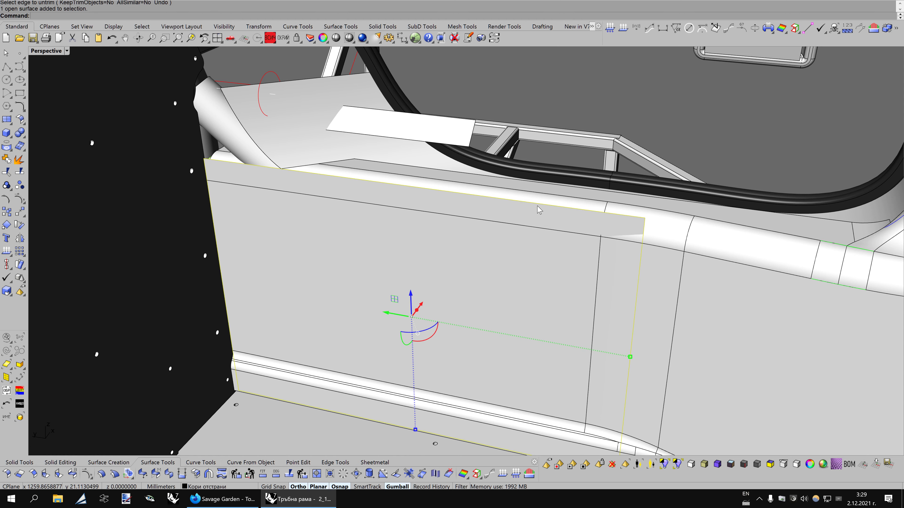
right_click_drag(347, 190, 381, 235)
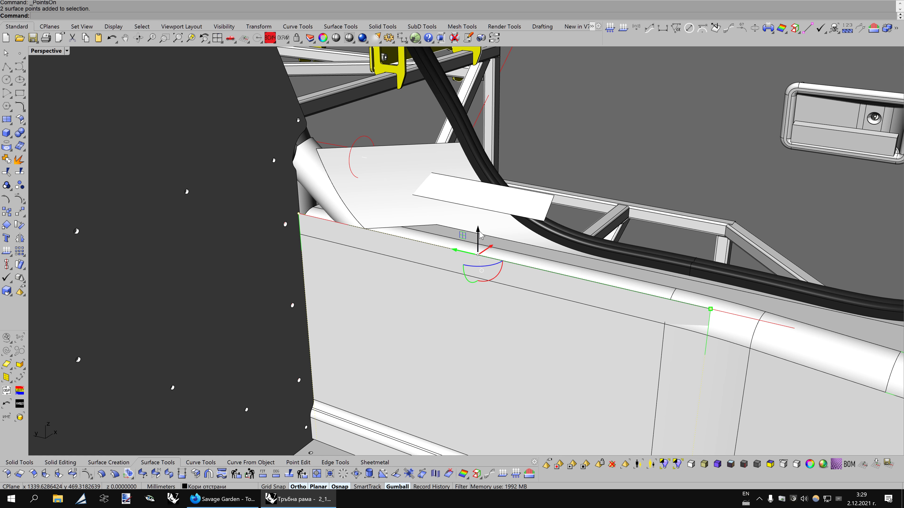
Raise the panel's top edge 75.5 mm with the gumball Z arrow
left_click_drag(480, 235, 494, 157)
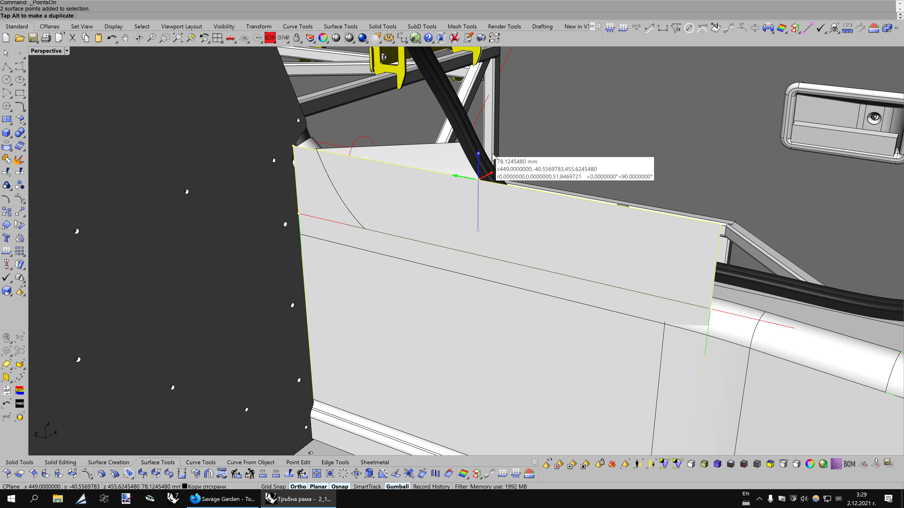
key("Escape")
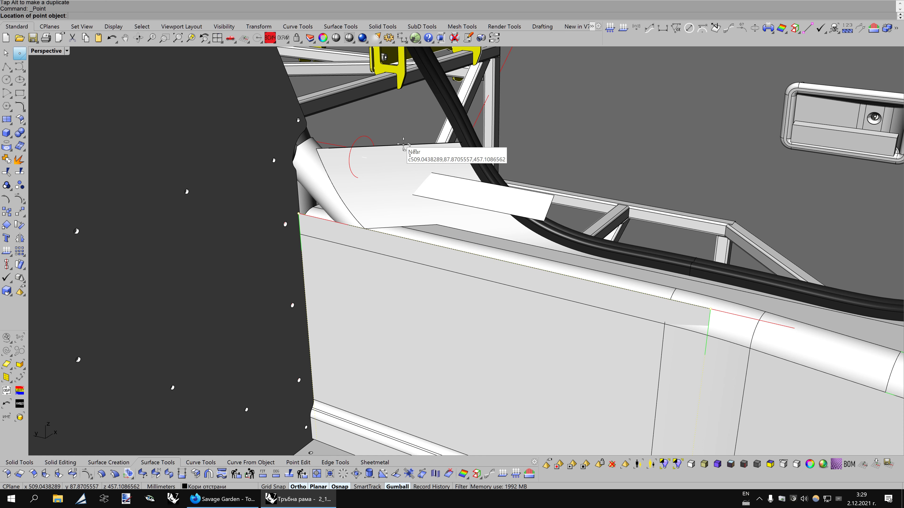
scroll(480, 232, "up", 2)
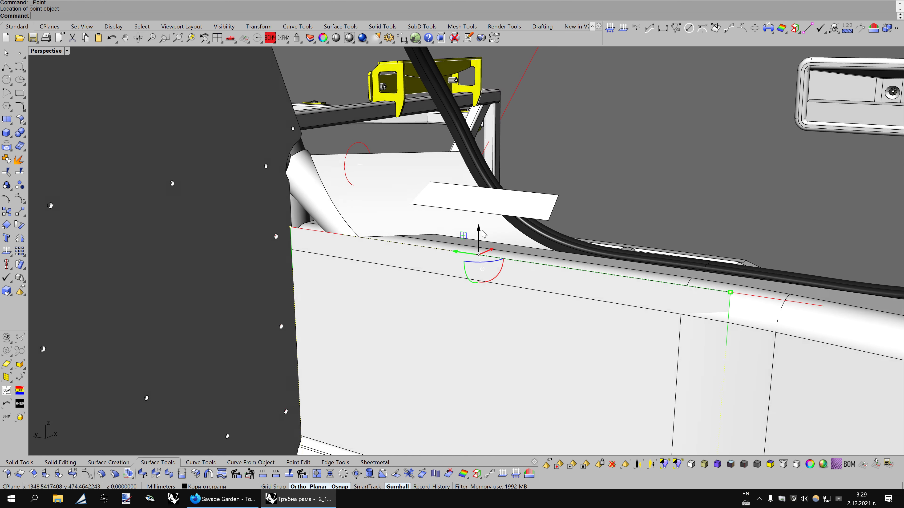
scroll(479, 233, "up", 2)
left_click_drag(483, 228, 486, 111)
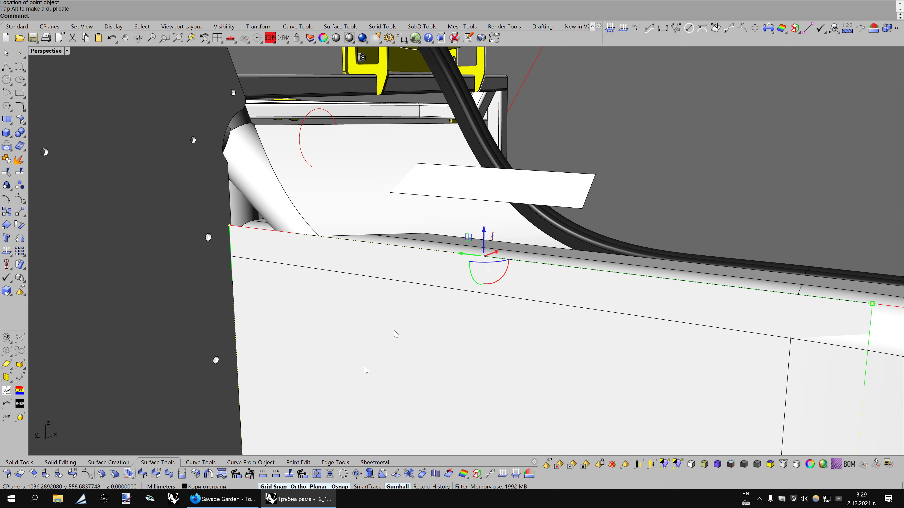
mouse_move(489, 233)
left_mouse_down()
mouse_move(488, 122)
mouse_move(507, 111)
left_mouse_up()
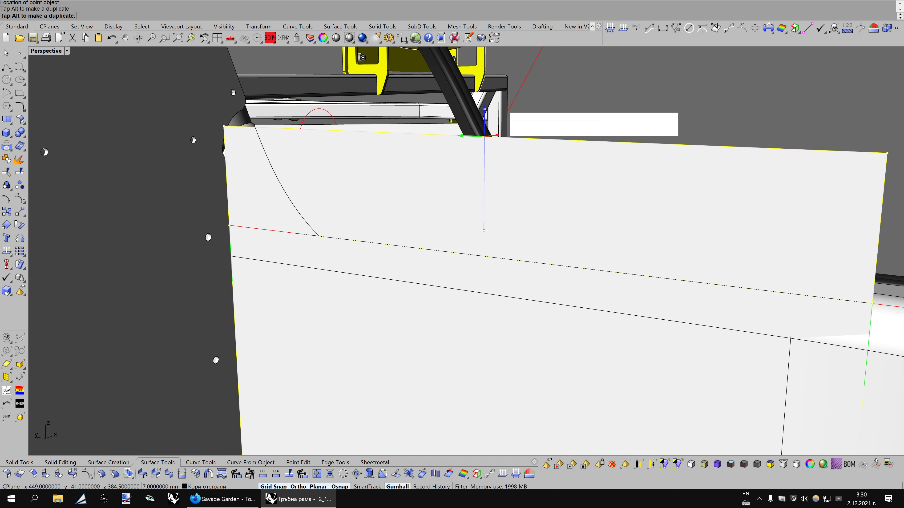
type("75.5")
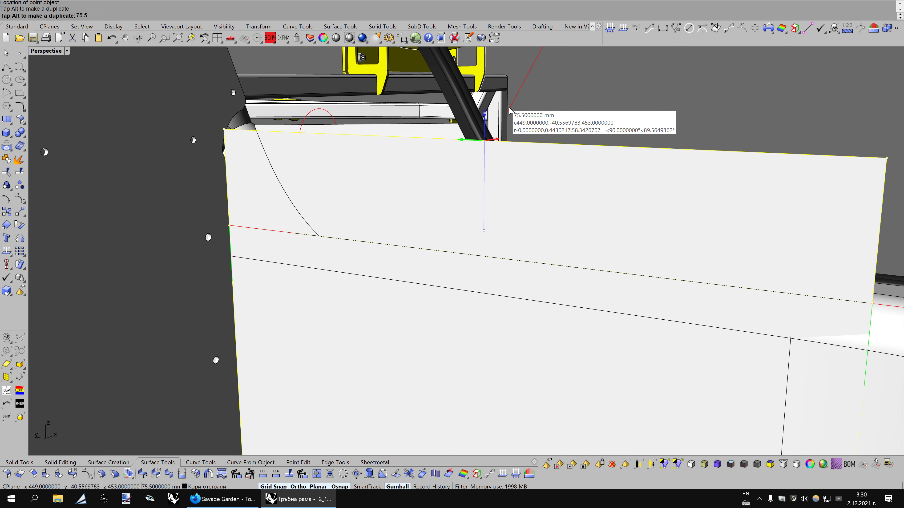
key("Return")
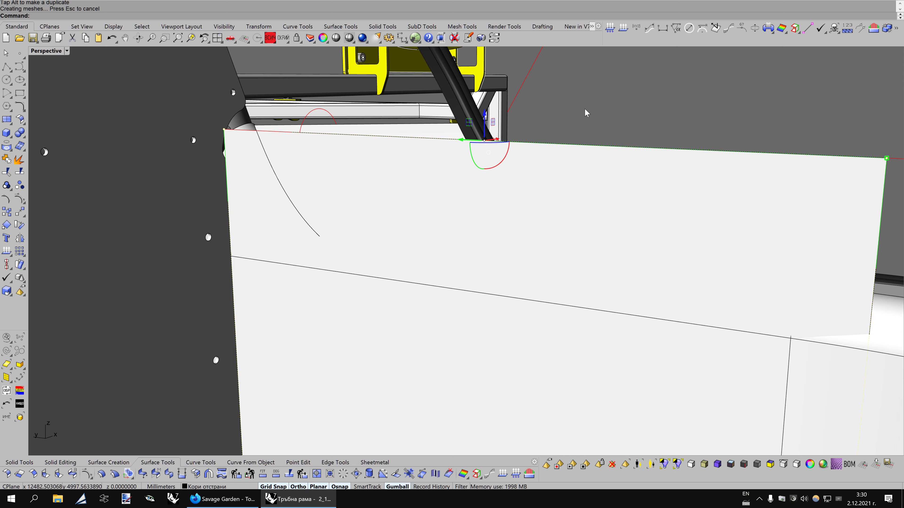
Orbit and zoom to check the raised edge against the frame and bracket
scroll(589, 115, "down", 2)
scroll(589, 116, "down", 2)
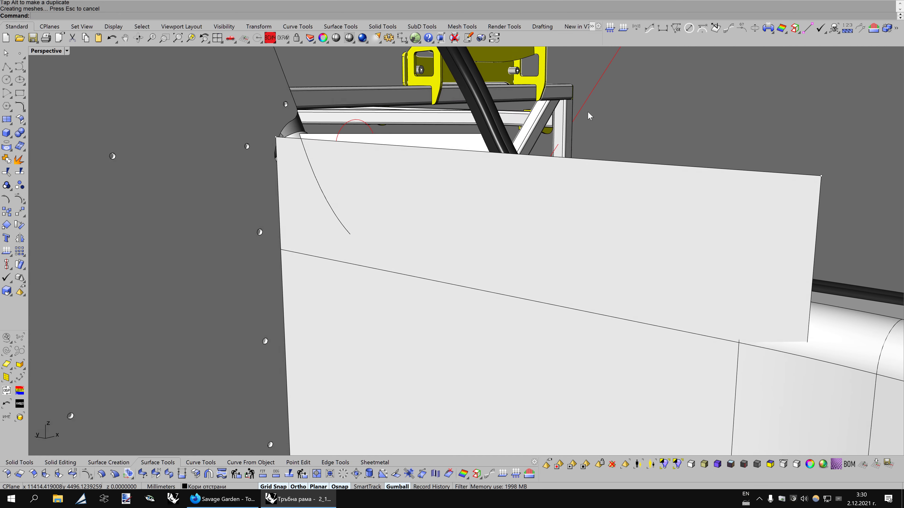
scroll(589, 116, "down", 2)
right_click_drag(588, 115, 407, 96)
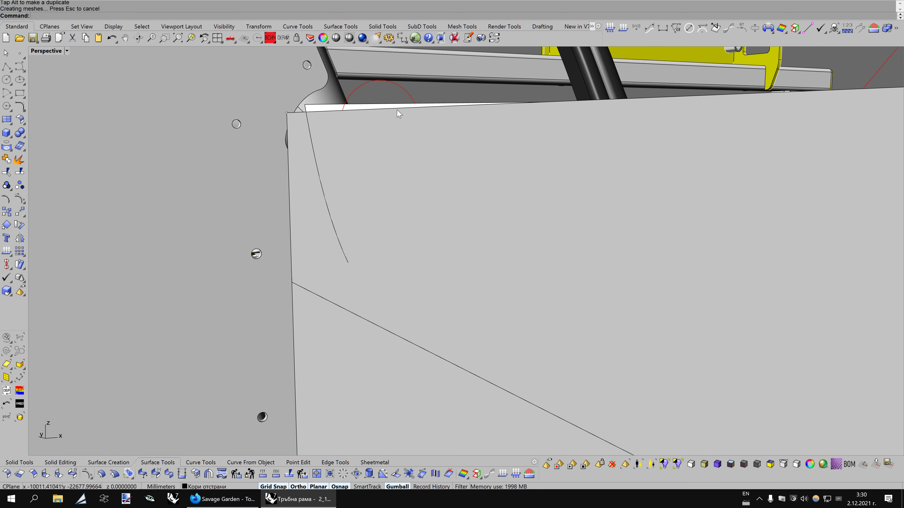
mouse_move(441, 144)
right_mouse_down()
mouse_move(462, 181)
mouse_move(518, 175)
mouse_move(523, 165)
right_mouse_up()
scroll(462, 182, "up", 3)
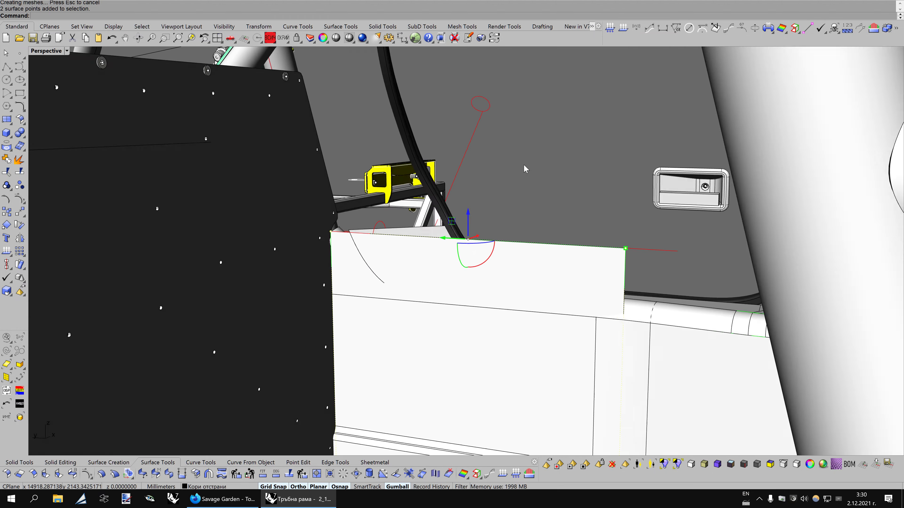
scroll(523, 164, "up", 3)
Cycle through named views to inspect the panel, bracket and frame
key("Home")
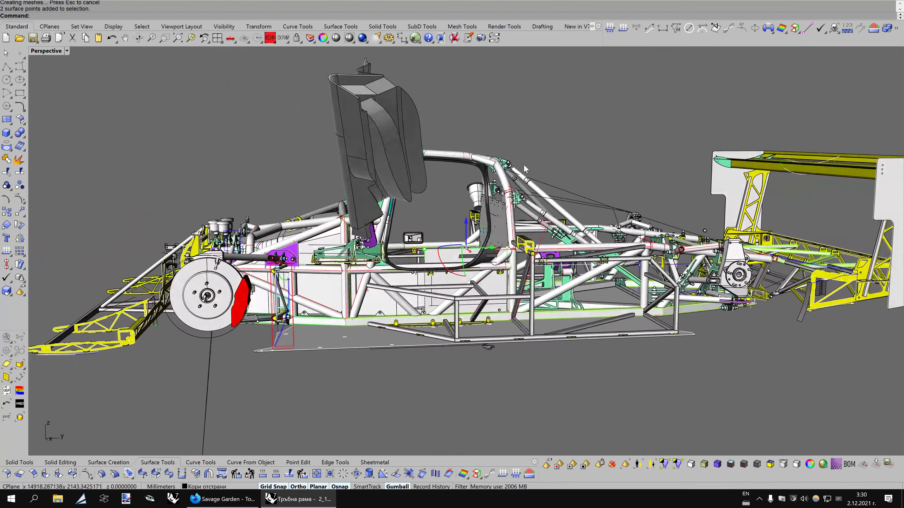
key("End")
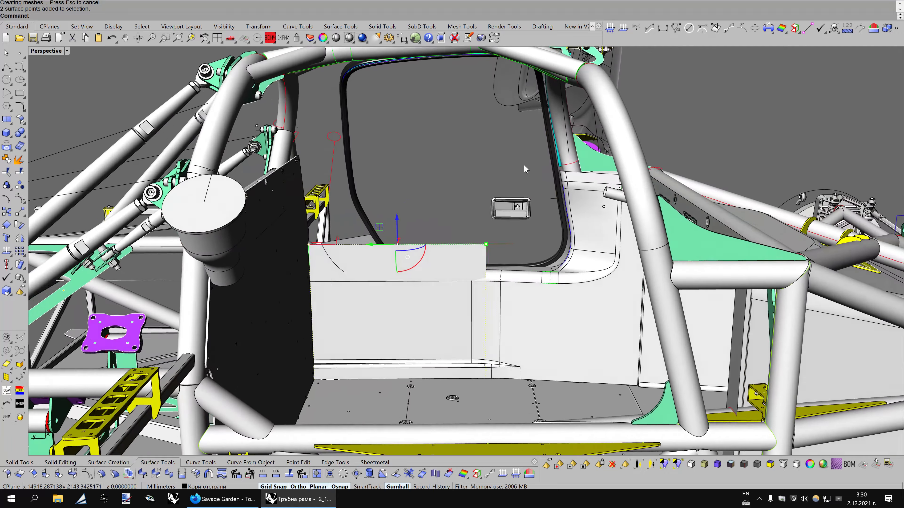
key("Home")
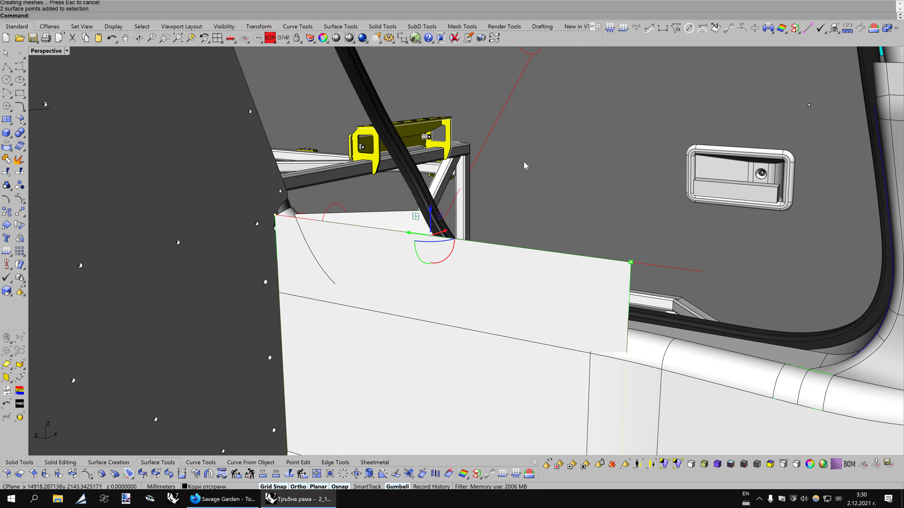
scroll(524, 157, "up", 2)
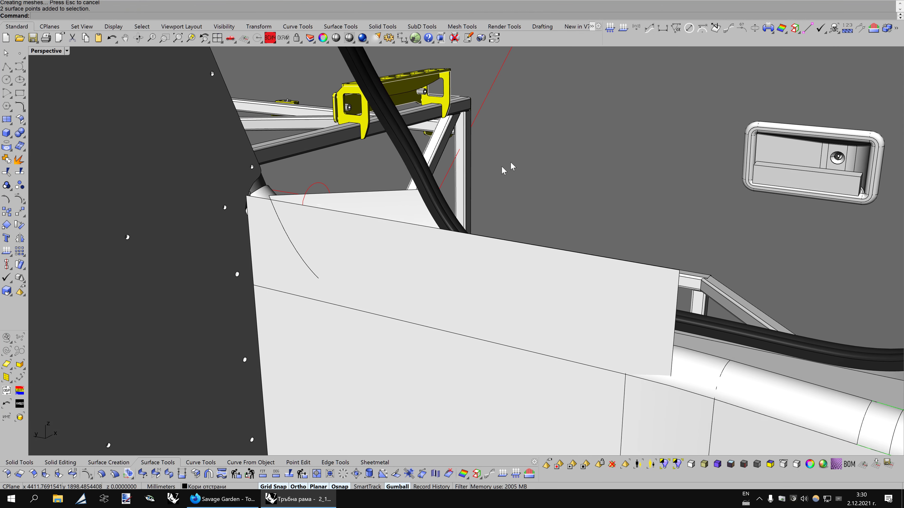
key("Home")
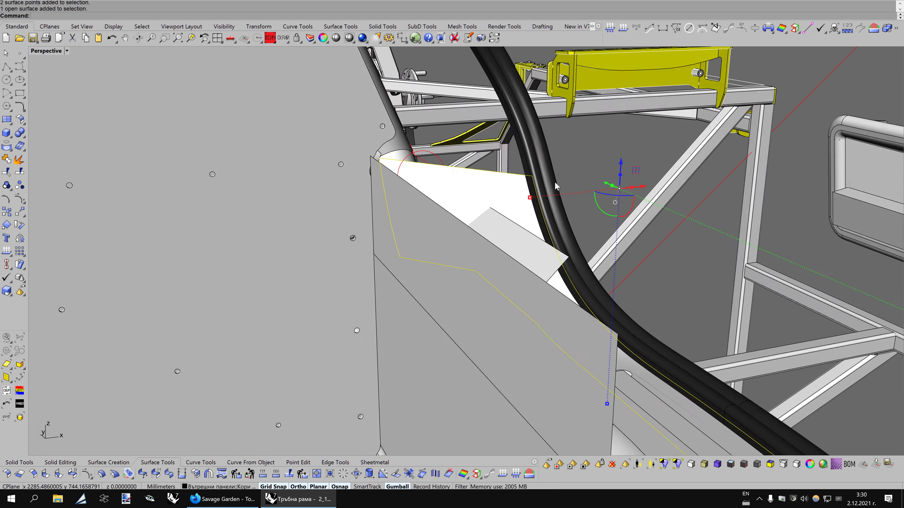
key("Home")
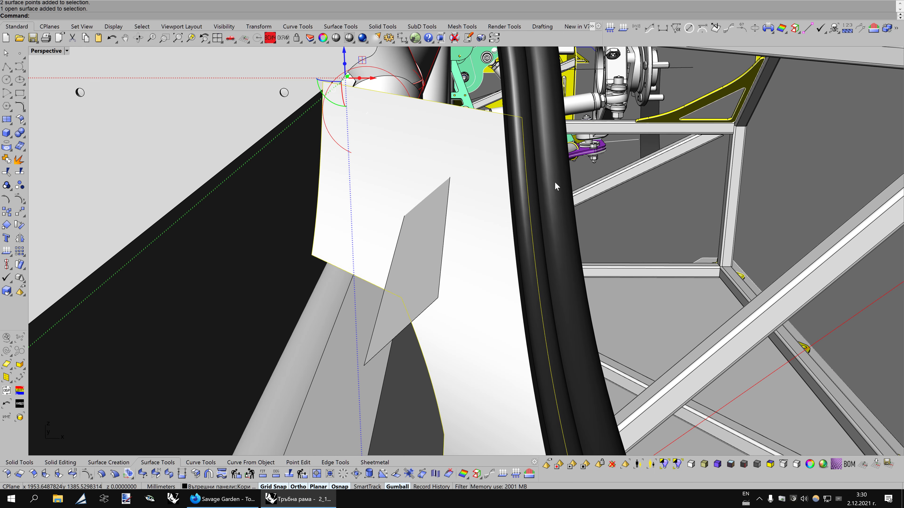
key("Home")
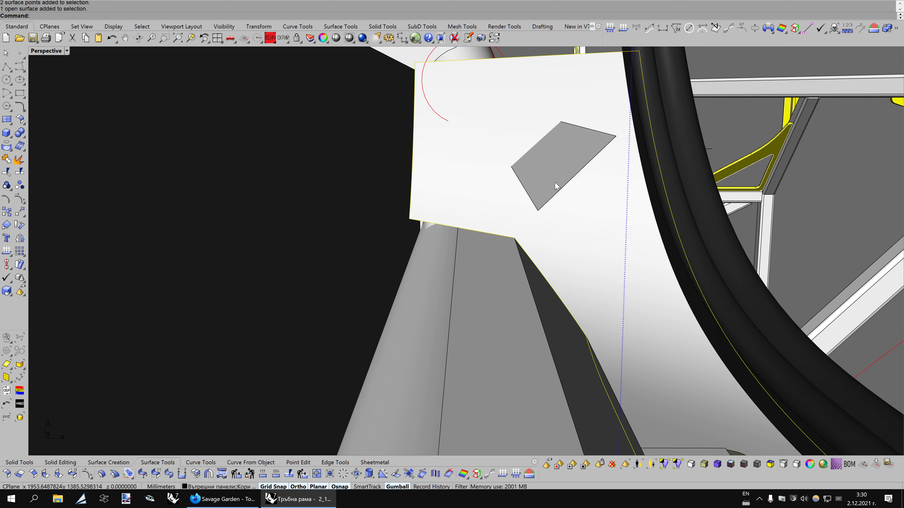
key("Home")
key("Home")
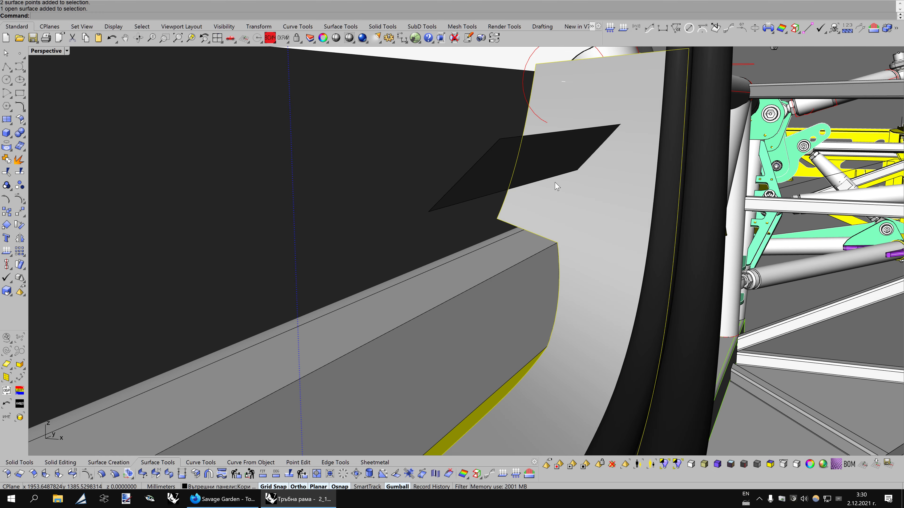
key("Home")
Select the strip surface on the panel and zoom the view onto it
left_click(458, 244)
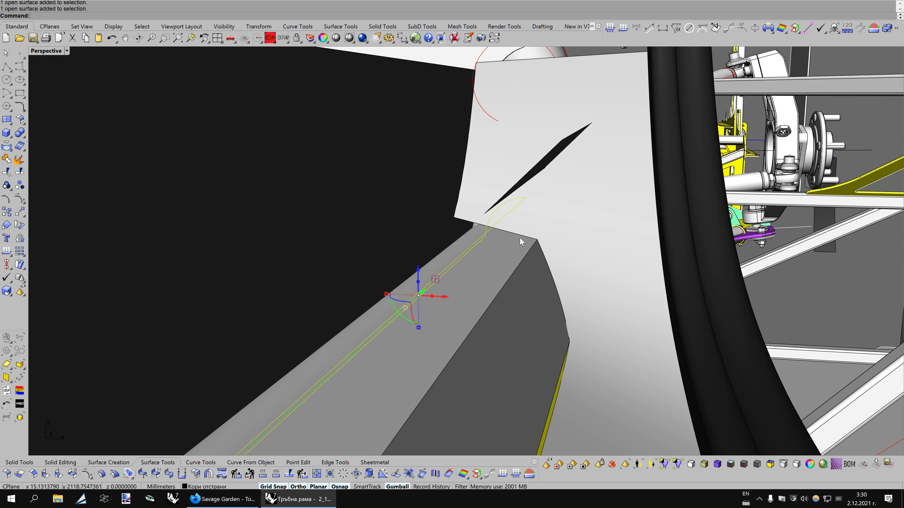
key("ctrl+alt+e")
key("Home")
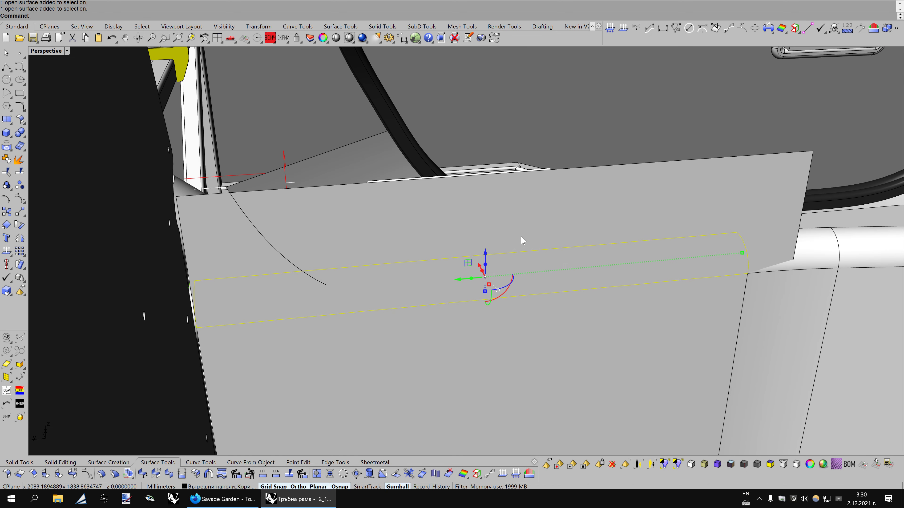
key("Home")
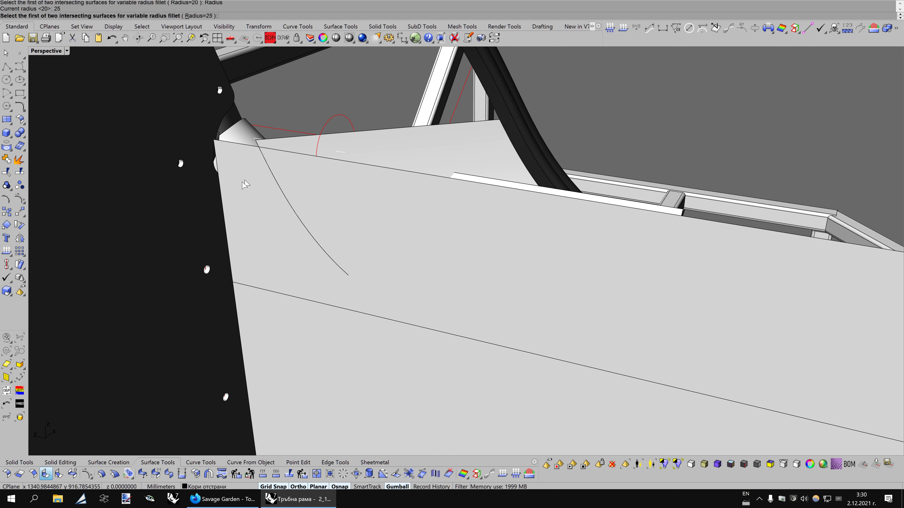
Pick the second surface and complete the variable-radius fillet
left_click(294, 150)
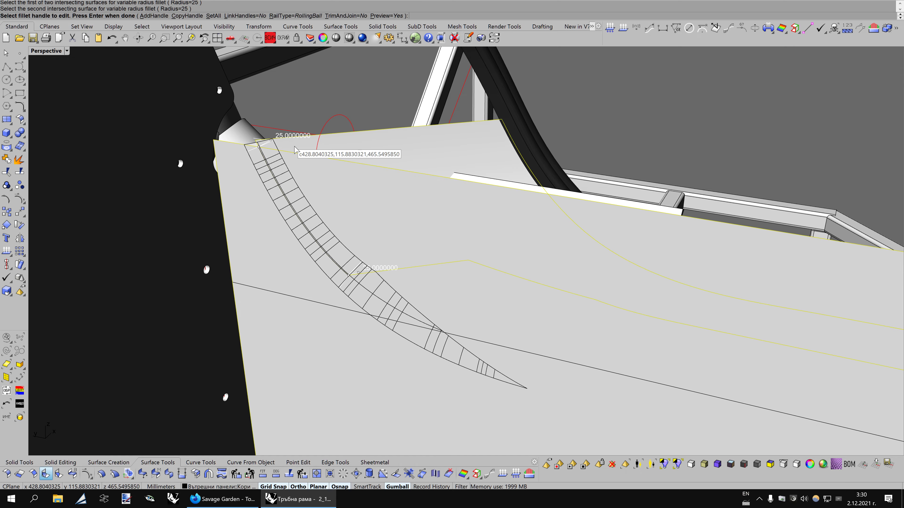
right_click_drag(512, 226, 513, 223)
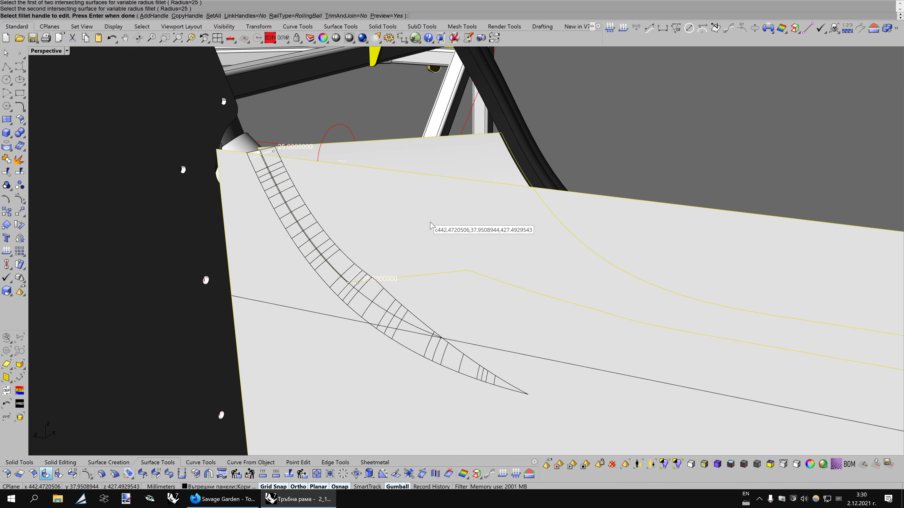
right_click_drag(430, 225, 524, 219)
key("Return")
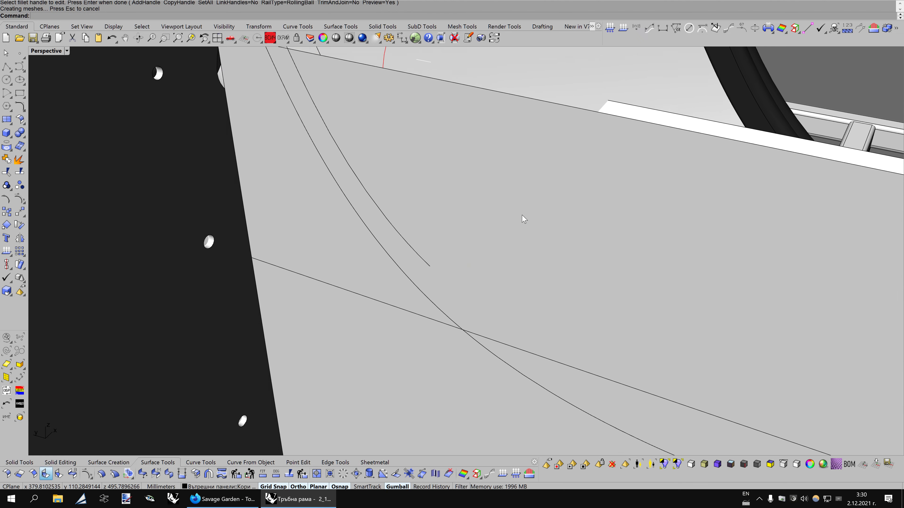
Select the overlapping surface at the panel corner and inspect it in wireframe and shaded views
scroll(521, 215, "down", 3)
scroll(522, 215, "down", 2)
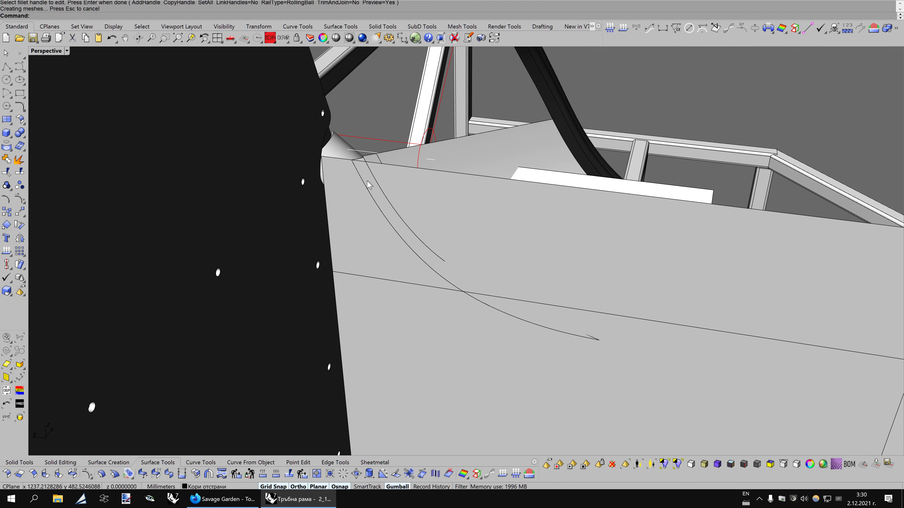
left_click(374, 187)
left_click(387, 211)
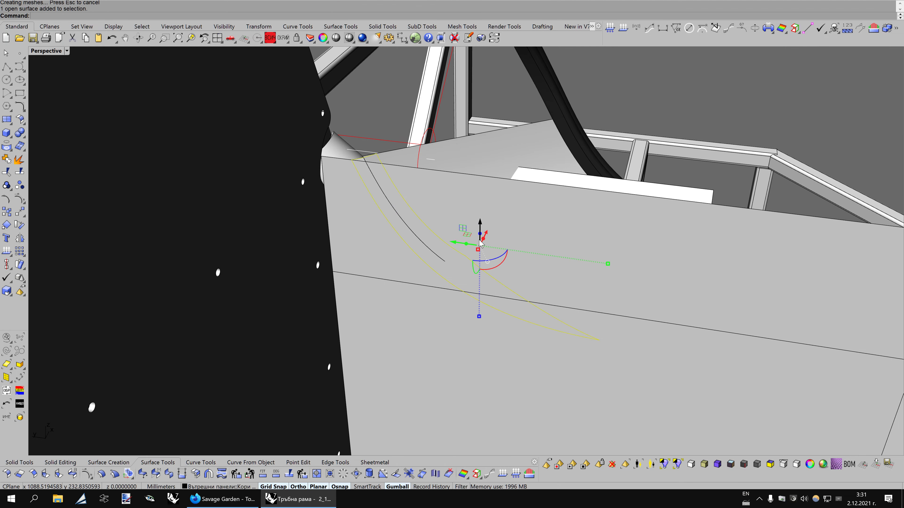
key("ctrl+alt+w")
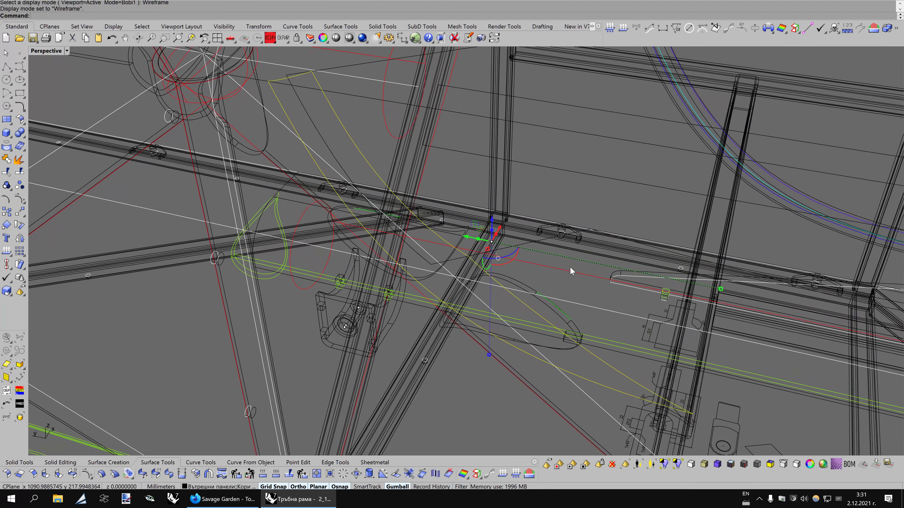
scroll(570, 267, "up", 6)
key("ctrl+alt+s")
key("Left")
key("Left")
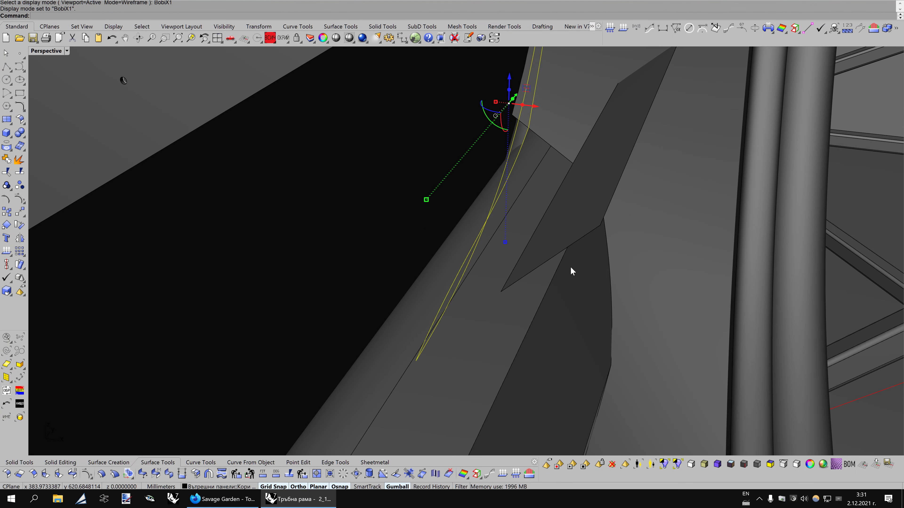
key("Left")
key("Left")
key("Left")
key("Left")
key("Left")
key("Left")
key("Left")
key("Left")
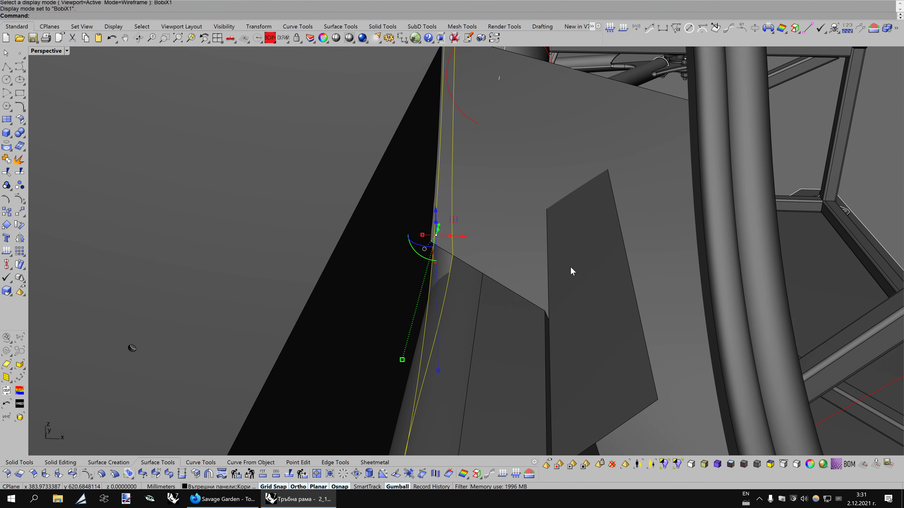
key("Left")
key("Left")
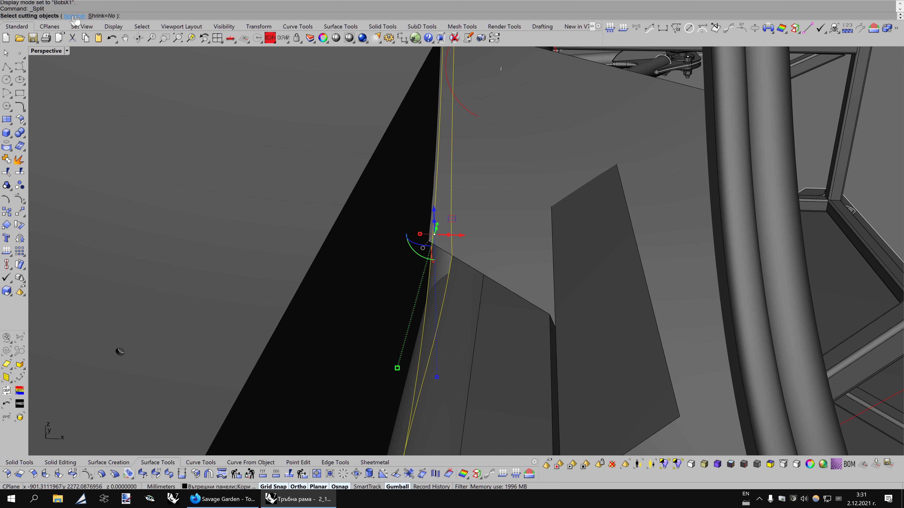
Delete the small split-off surface piece and pick the panel surface along the curved seam
scroll(462, 265, "up", 3)
scroll(451, 261, "up", 1)
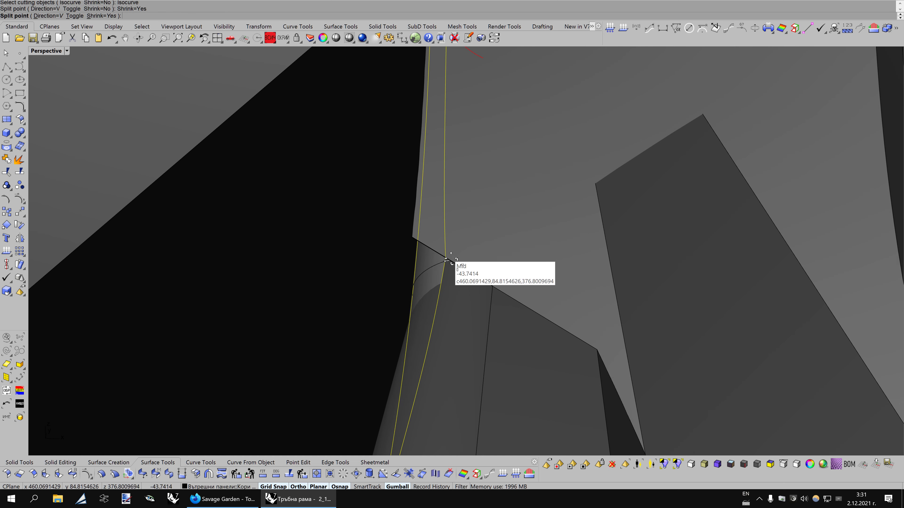
left_click(444, 263)
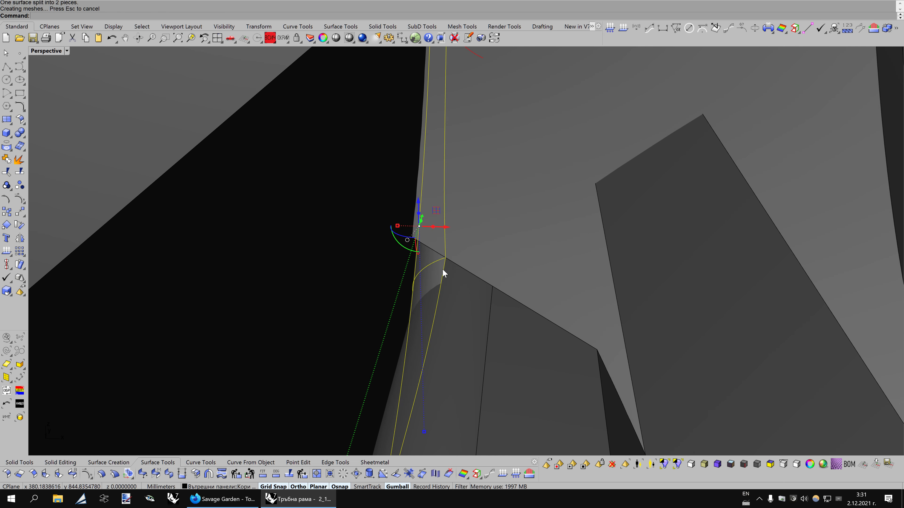
key("Delete")
scroll(444, 267, "down", 3)
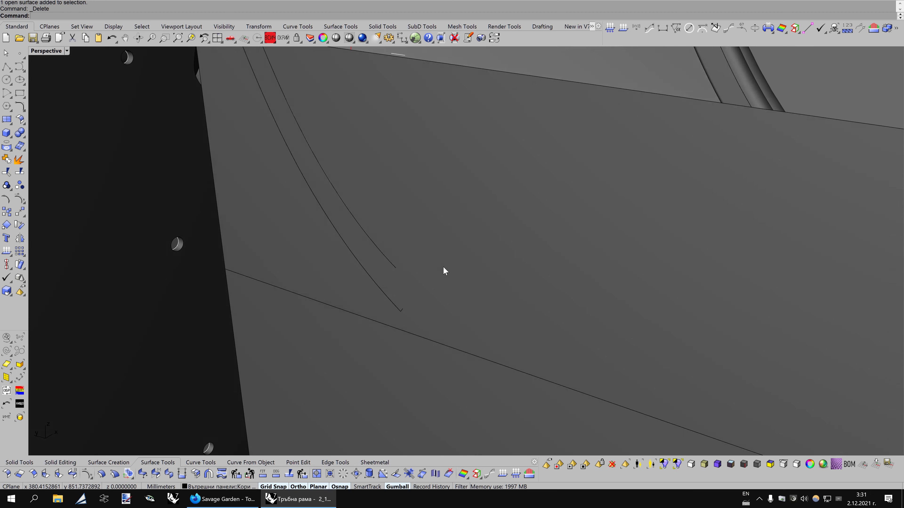
scroll(373, 206, "down", 2)
left_click(373, 204)
Select the intended panel surface and display its control points
left_click(391, 225)
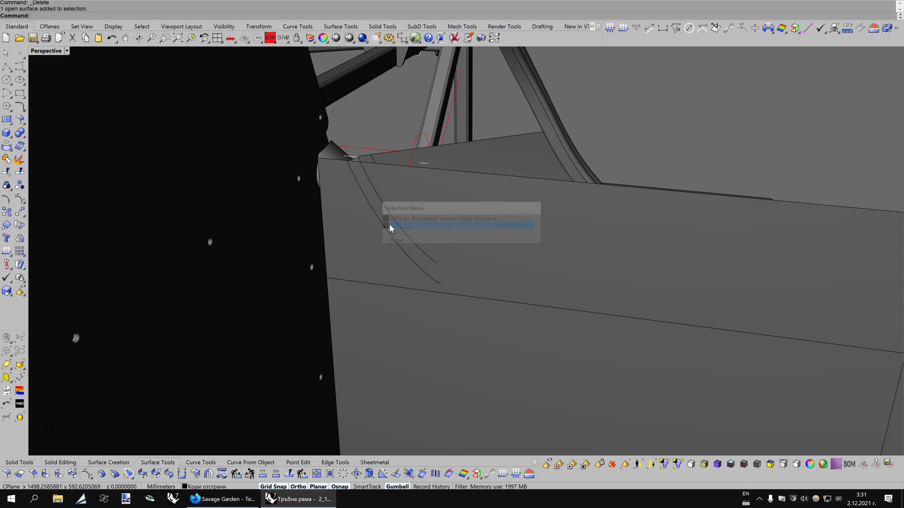
key("F10")
scroll(394, 228, "up", 1)
scroll(394, 231, "up", 1)
scroll(393, 231, "up", 1)
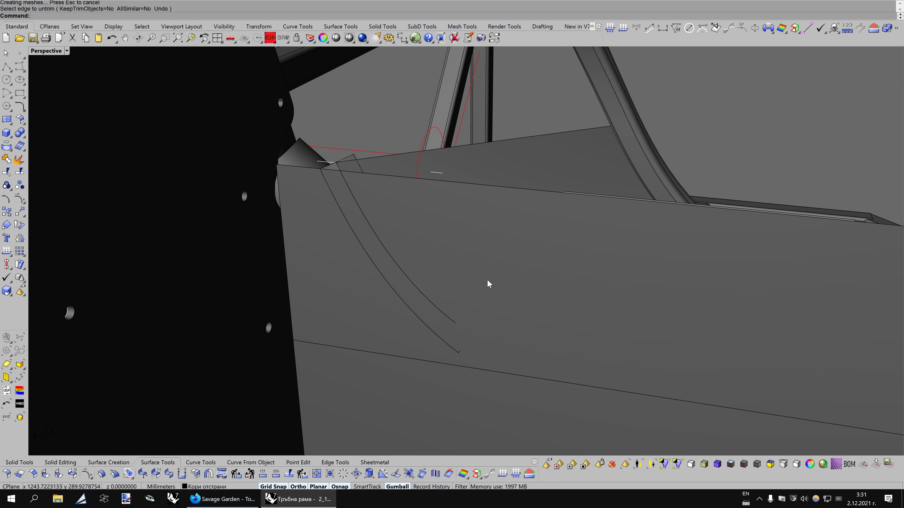
scroll(488, 263, "down", 1)
scroll(489, 259, "down", 2)
scroll(488, 258, "down", 2)
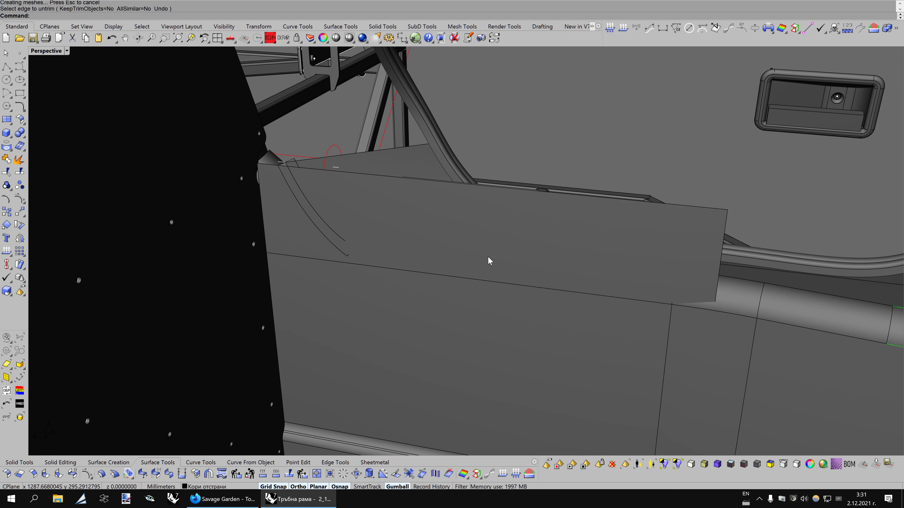
scroll(488, 260, "down", 1)
scroll(488, 257, "up", 1)
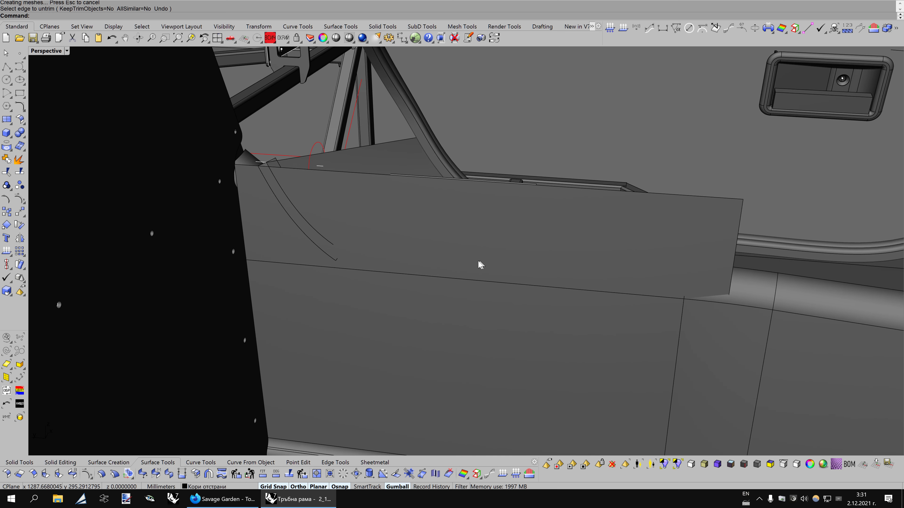
Select the long strip surface and orbit around it in wireframe and shaded displays
left_click(364, 270)
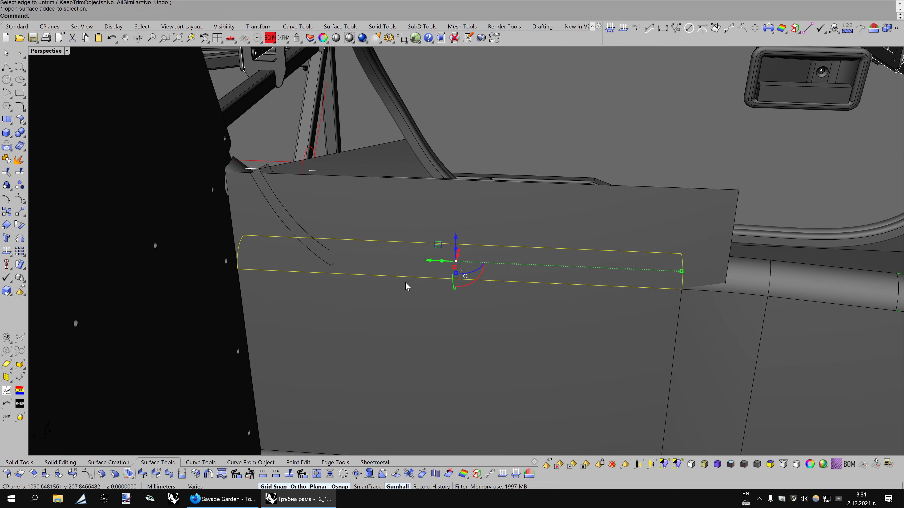
key("ctrl+alt+w")
key("Down")
key("Down")
key("Down")
key("Down")
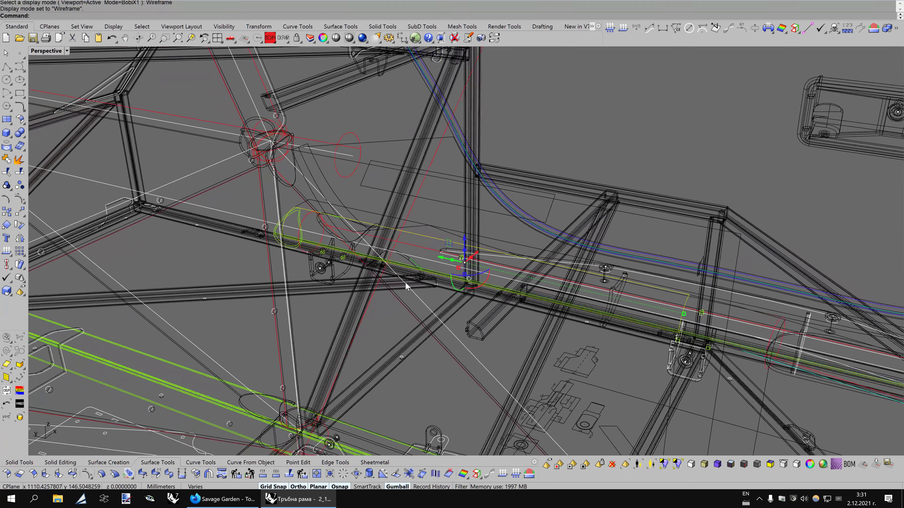
key("Down")
key("Down")
key("ctrl+alt+s")
key("Down")
key("Down")
key("Down")
key("Down")
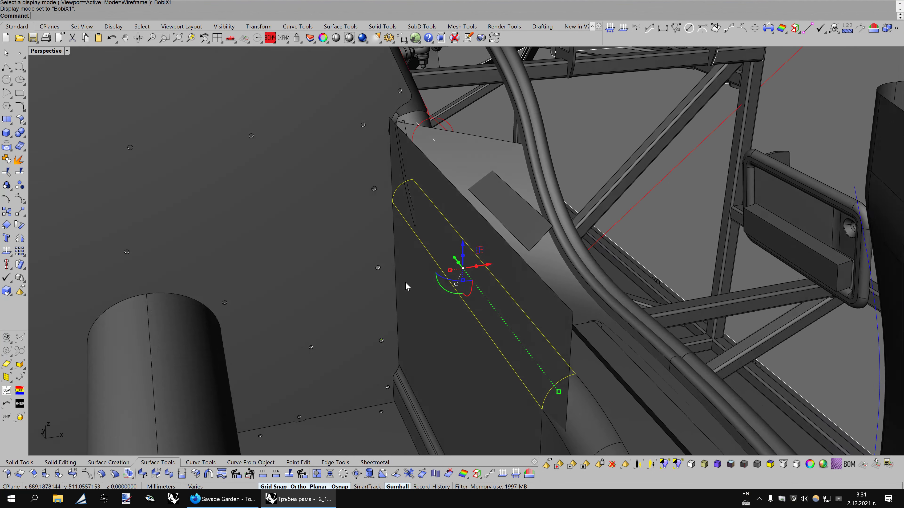
key("Down")
key("Down")
key("Down")
key("Down")
key("Down")
key("Down")
key("Down")
key("Down")
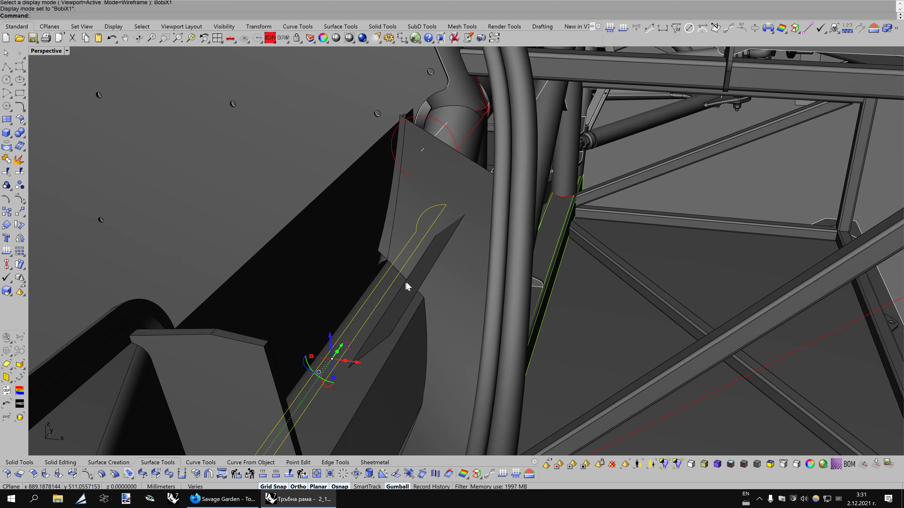
key("Down")
key("Down")
key("Down")
key("Down")
key("Down")
key("Down")
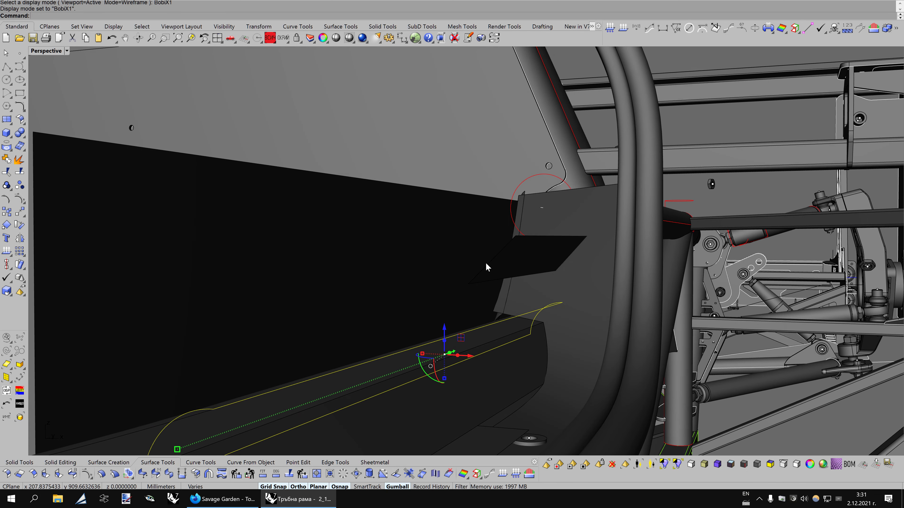
key("Down")
key("Down")
key("Down")
key("Down")
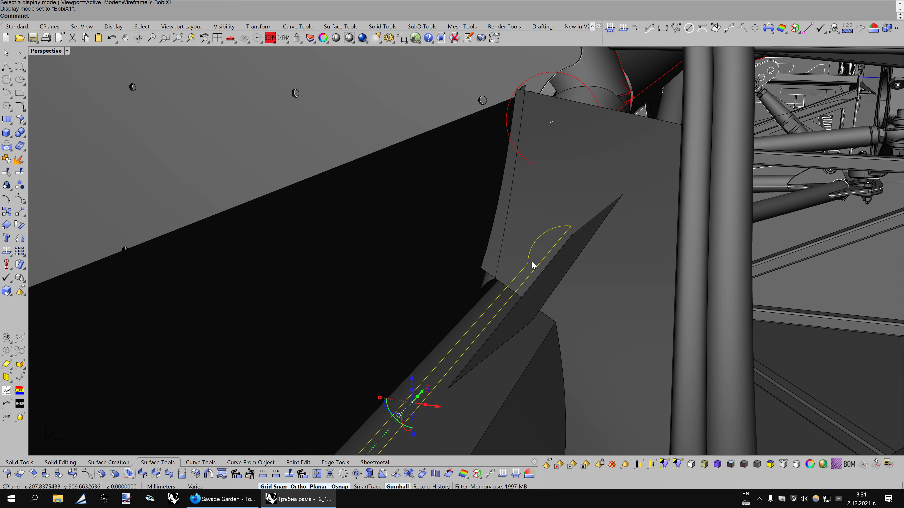
key("Escape")
key("alt+1")
key("Down")
key("Down")
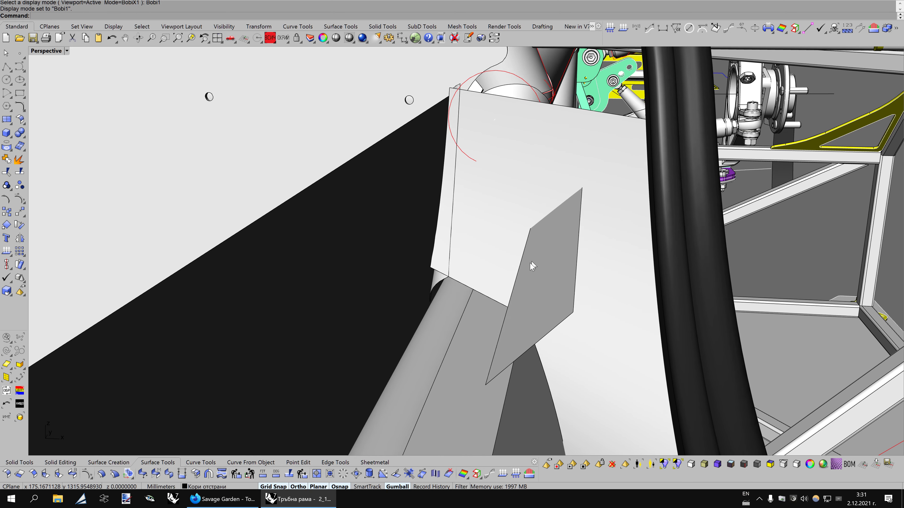
key("Down")
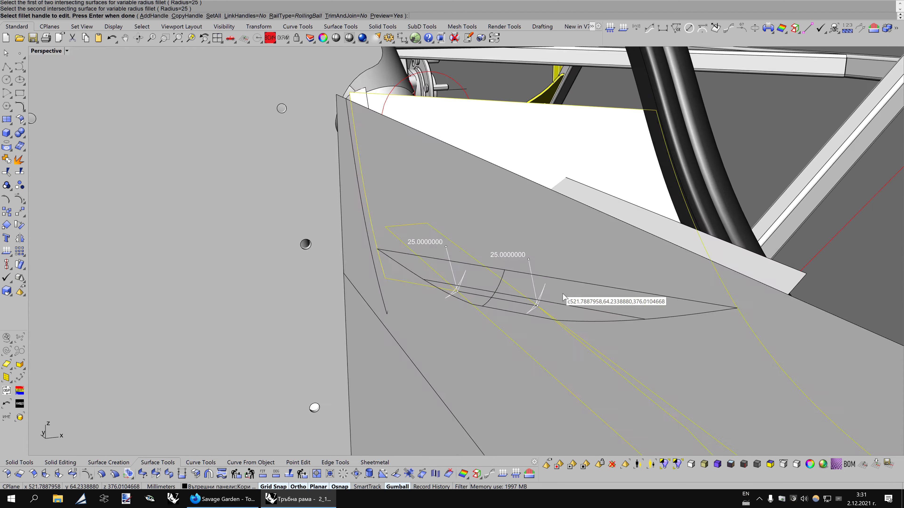
Orbit around the fillet preview to inspect its radius handles
right_click_drag(459, 315, 563, 297)
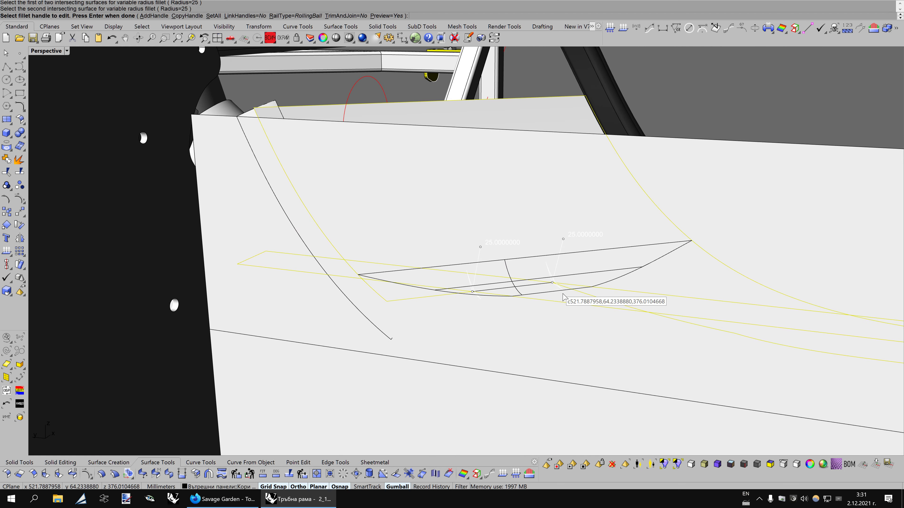
key("Down")
key("Down")
key("Down")
key("Down")
key("Down")
key("Down")
key("Down")
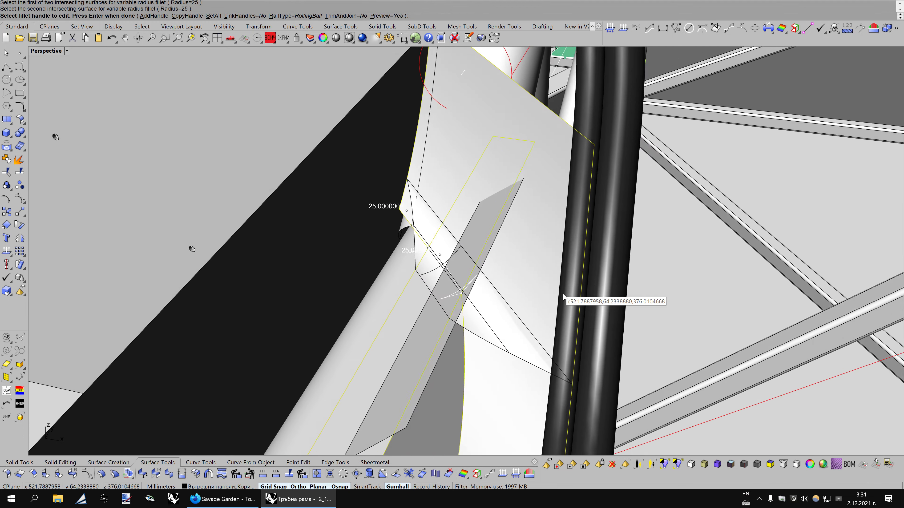
key("Down")
key("Down")
key("Down")
key("Down")
key("Down")
key("Down")
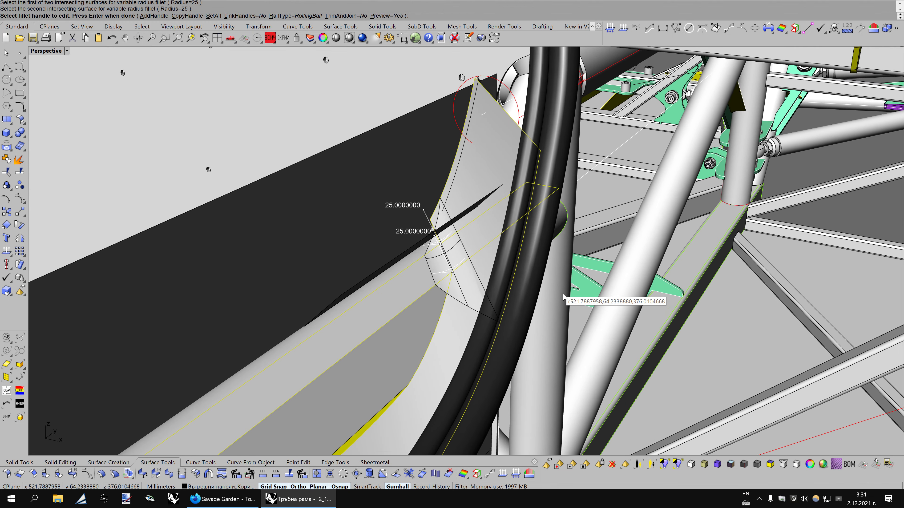
key("Down")
key("Down")
key("Down")
key("Up")
key("Up")
key("Up")
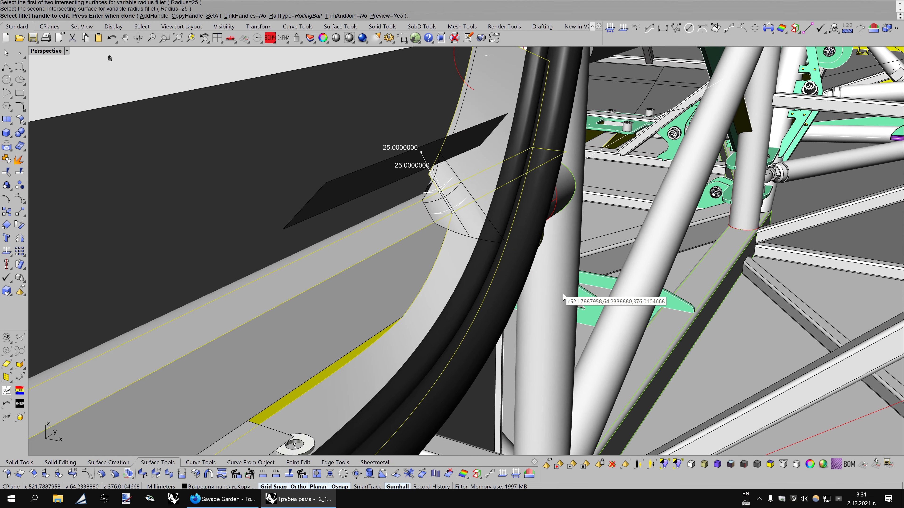
key("Up")
key("Up")
key("Up")
key("Up")
key("Up")
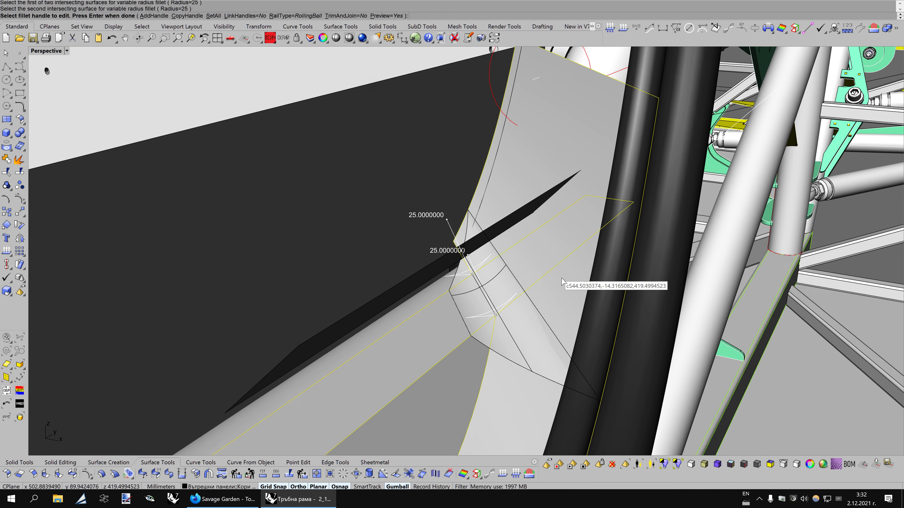
key("Down")
key("Left")
key("Left")
key("Left")
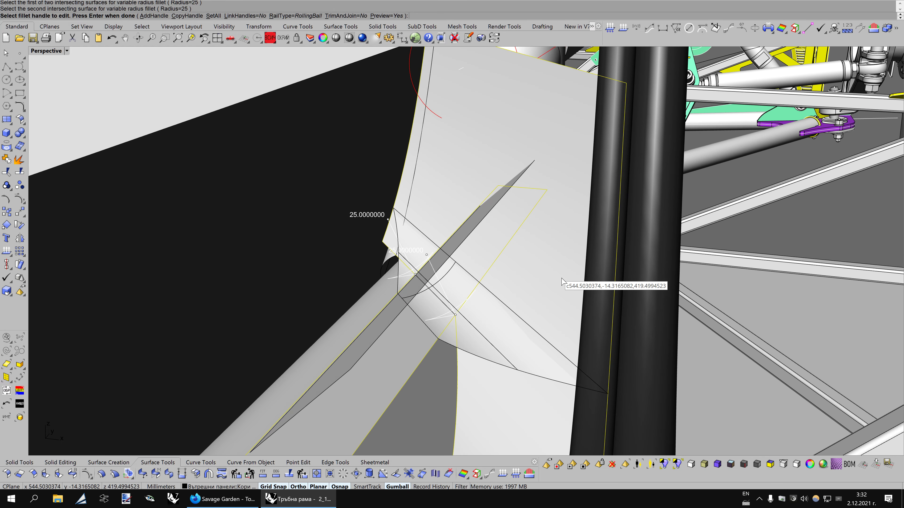
key("Right")
key("Right")
key("Right")
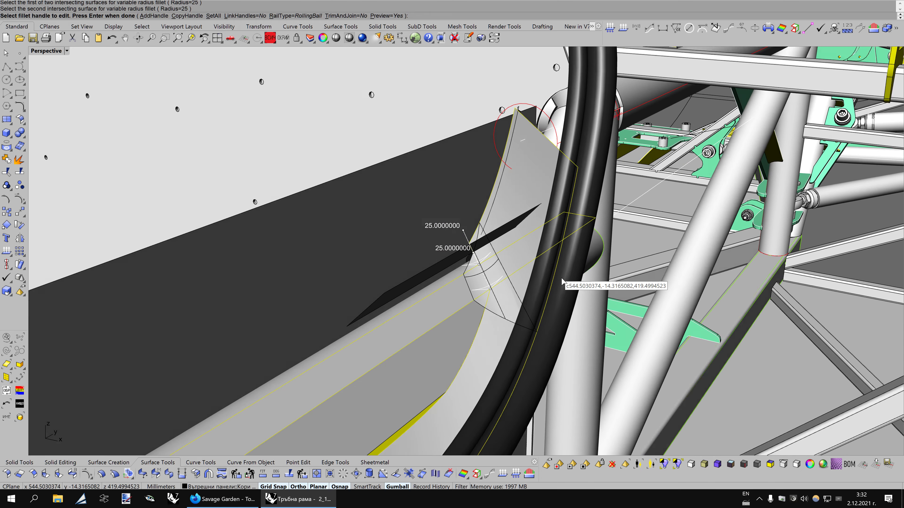
key("Right")
key("Right")
key("Right")
key("Left")
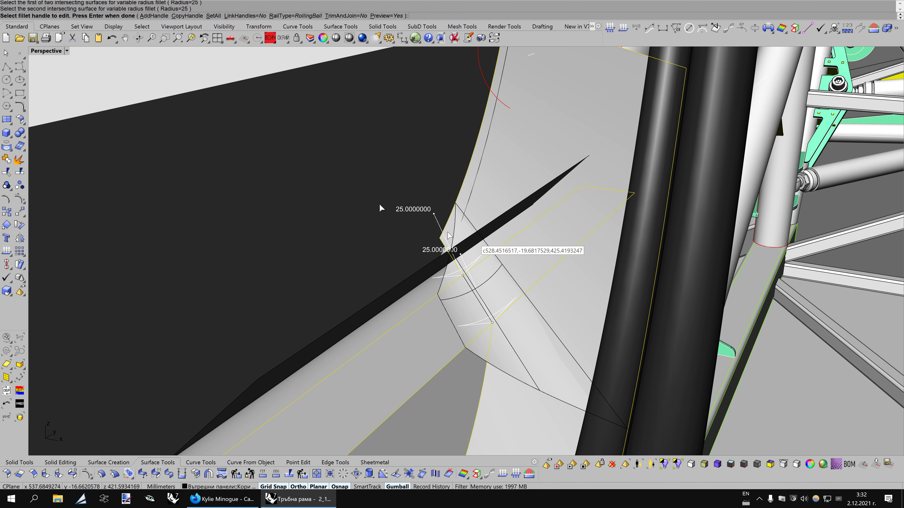
Set all fillet handles to radius 50 and check the preview
left_click(214, 16)
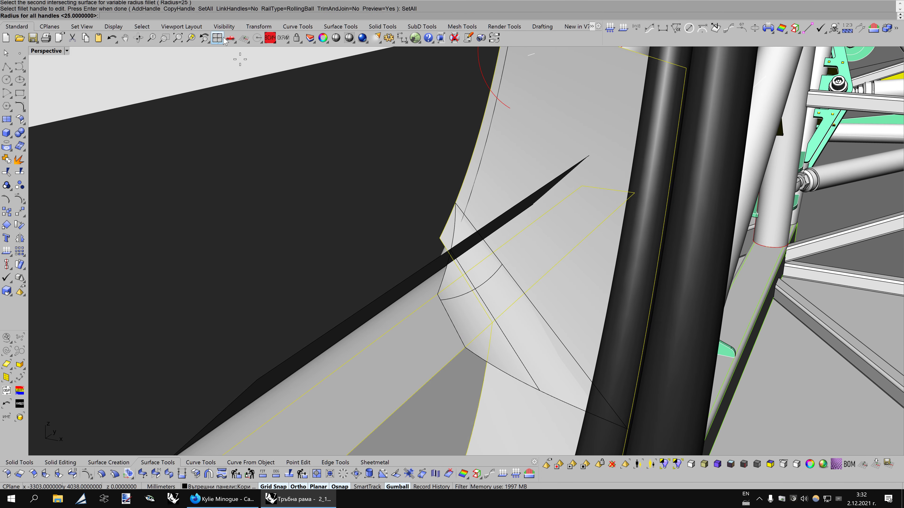
type("50")
key("Return")
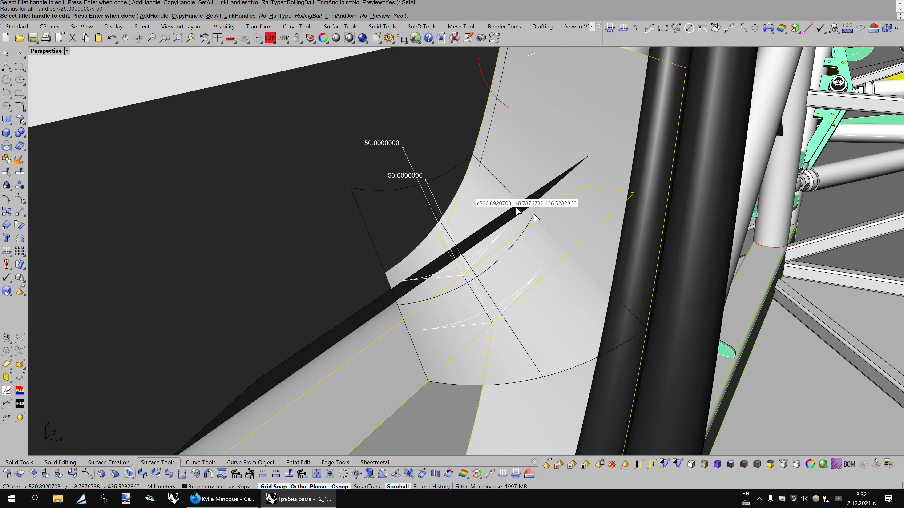
key("Down")
key("Down")
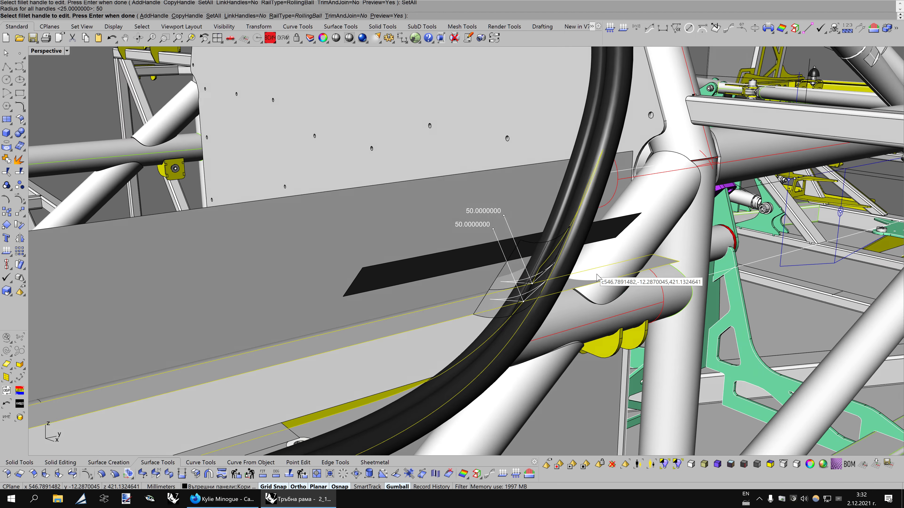
key("Down")
key("Down")
key("Down")
key("Down")
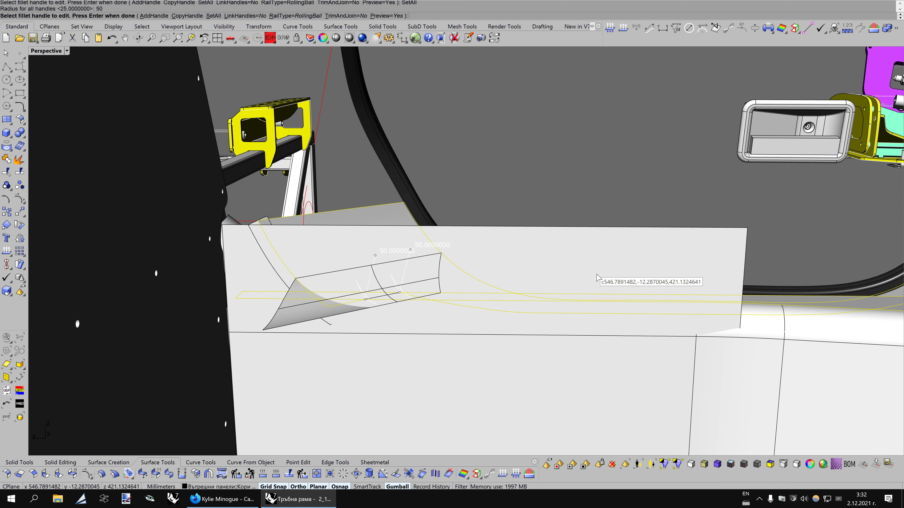
key("Down")
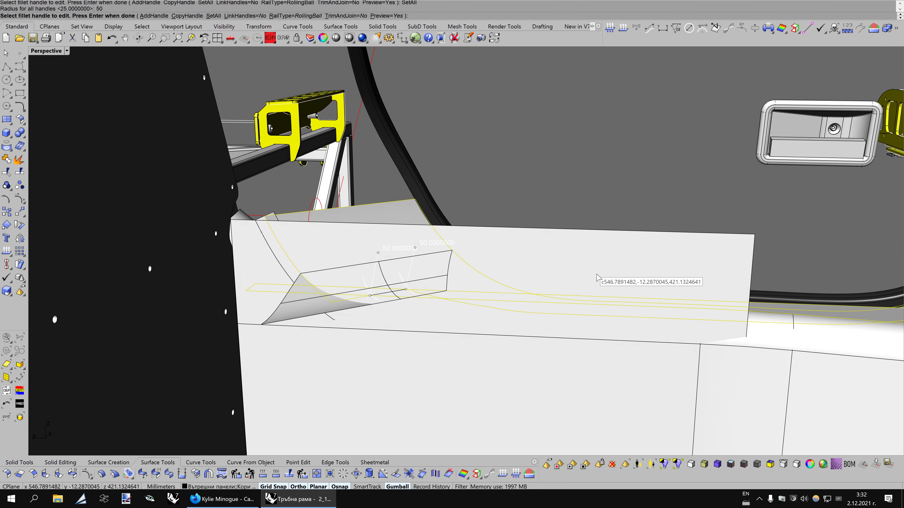
key("Down")
key("Down")
key("Down")
key("Down")
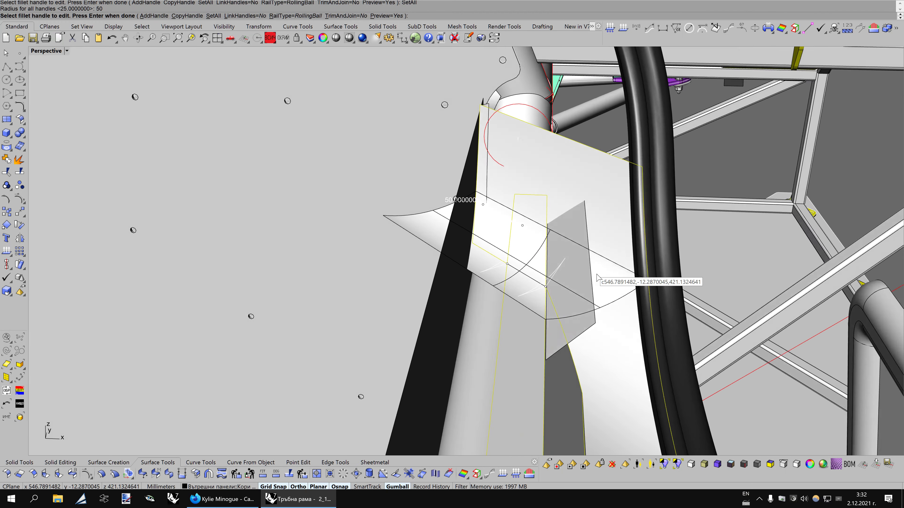
key("Down")
key("Down")
key("Down")
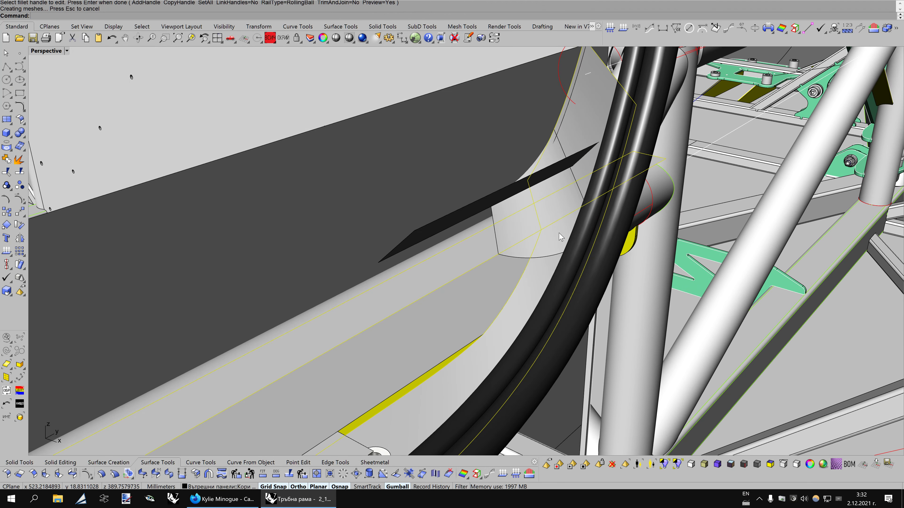
key("Down")
key("Down")
Accept the 50-radius fillet and start another variable-radius fillet
scroll(589, 236, "up", 2)
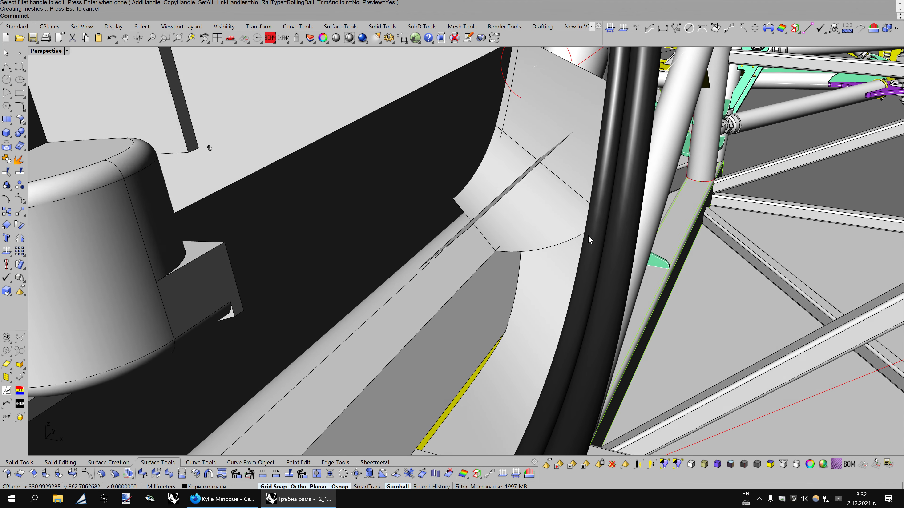
scroll(590, 237, "up", 2)
scroll(591, 238, "up", 3)
scroll(590, 240, "up", 3)
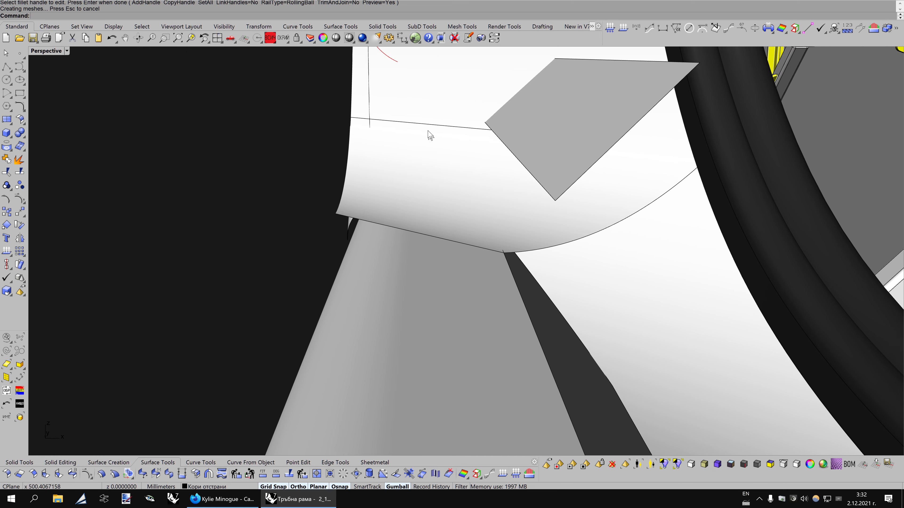
key("Left")
key("Left")
key("Left")
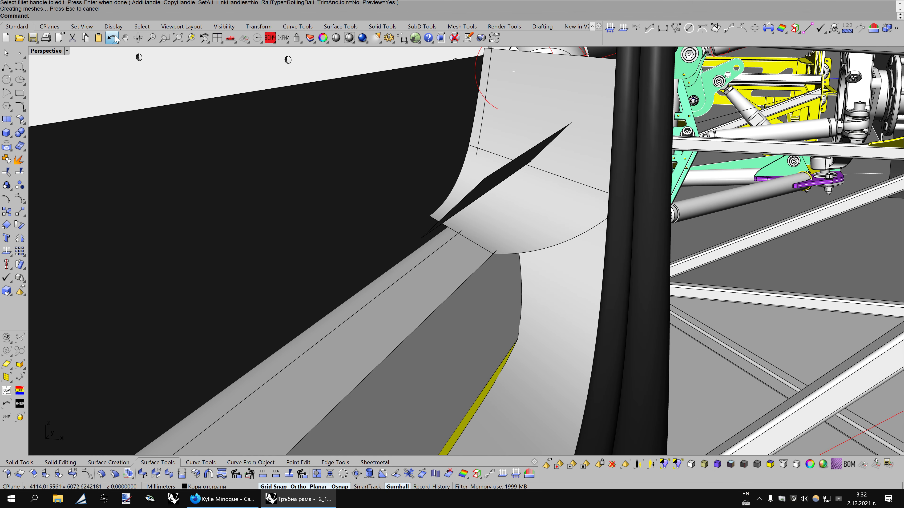
left_click(112, 38)
scroll(500, 239, "up", 2)
right_click(500, 240)
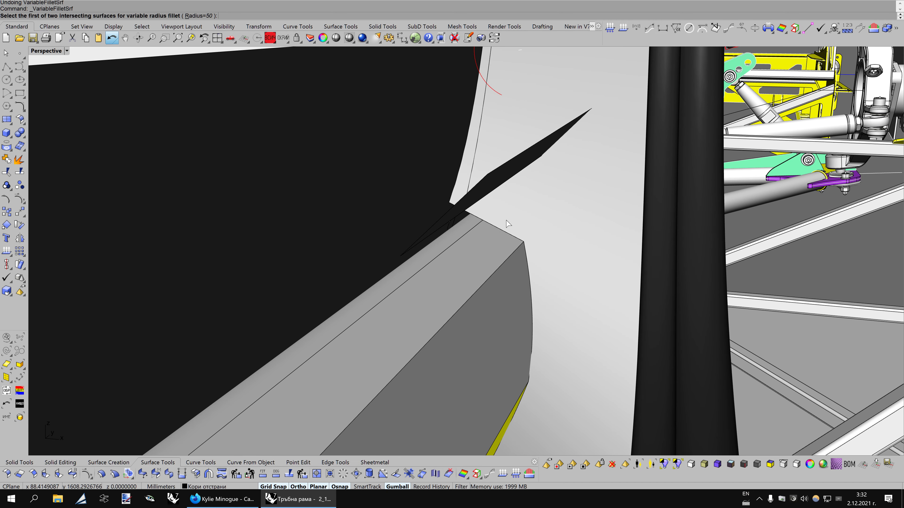
Fillet the two picked surfaces with all handles at radius 40
left_click(500, 240)
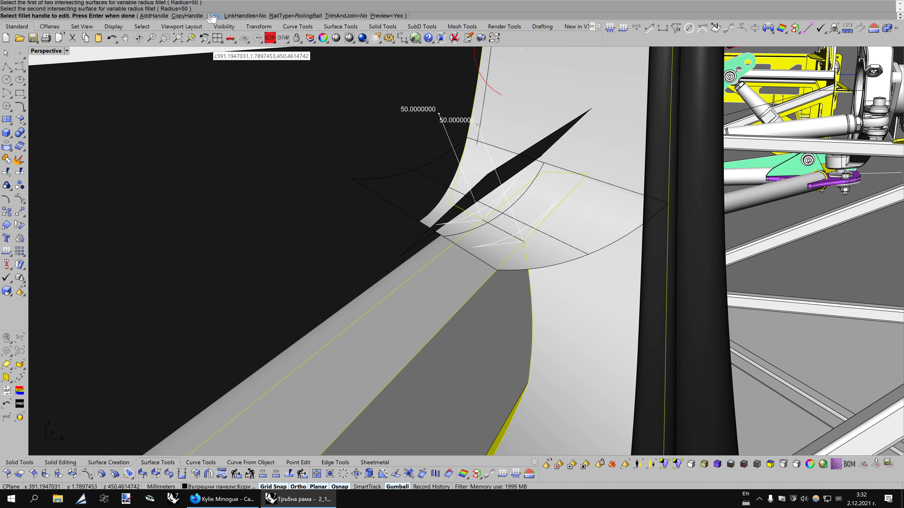
left_click(213, 16)
type("4")
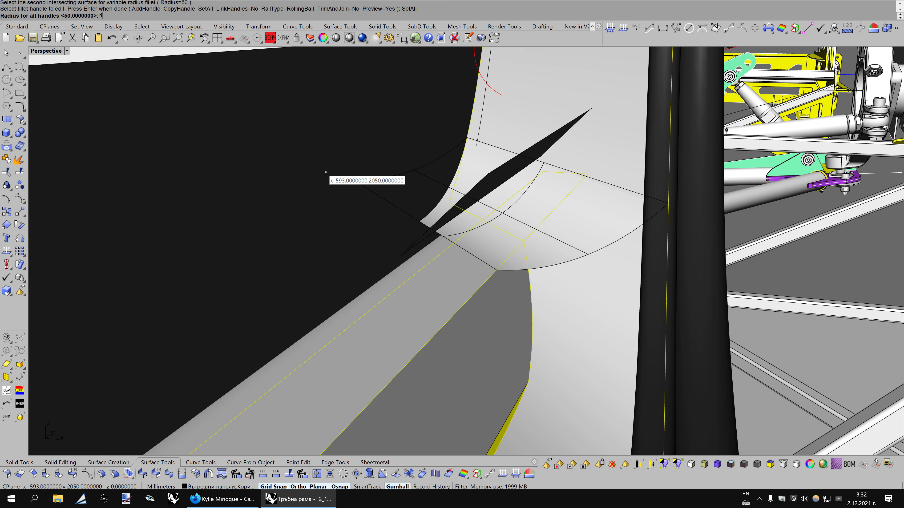
key("Return")
key("Return")
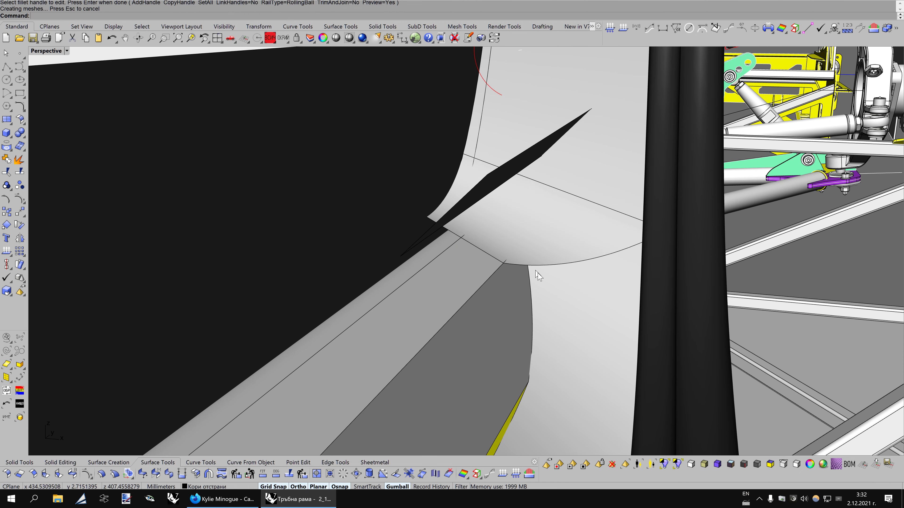
Untrim both trimmed edges of the grey panel
key("F10")
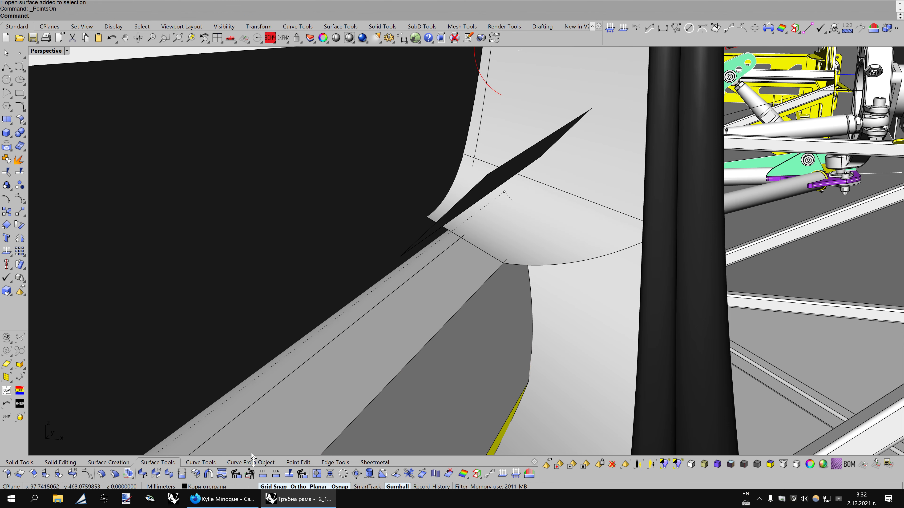
left_click(318, 474)
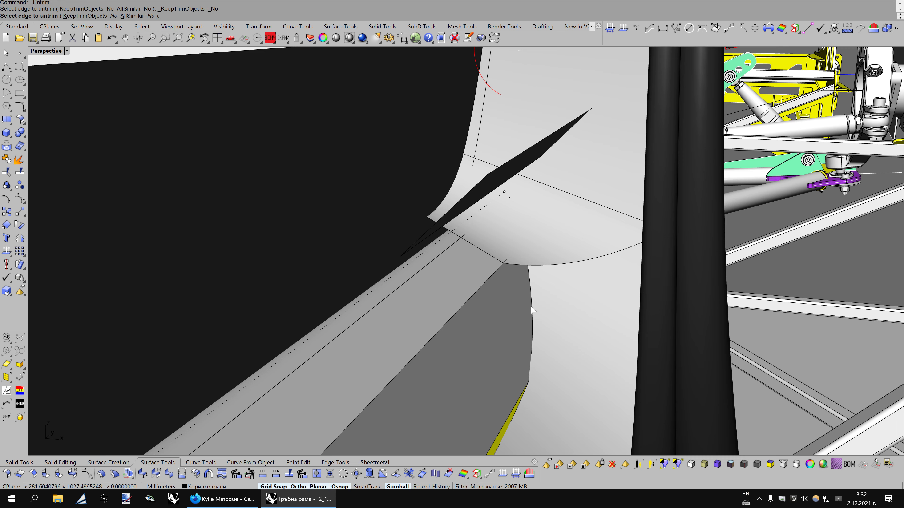
left_click(532, 310)
left_click(548, 333)
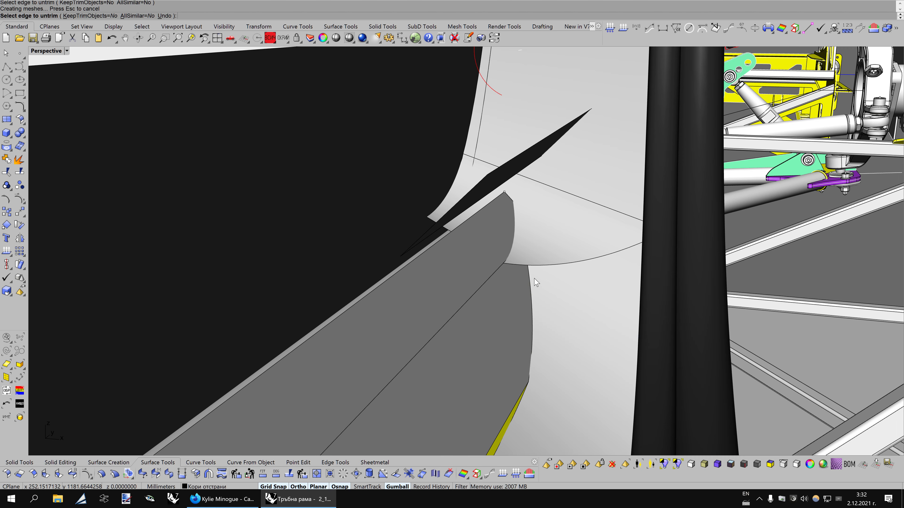
scroll(537, 282, "up", 1)
scroll(536, 282, "up", 2)
scroll(536, 282, "up", 2)
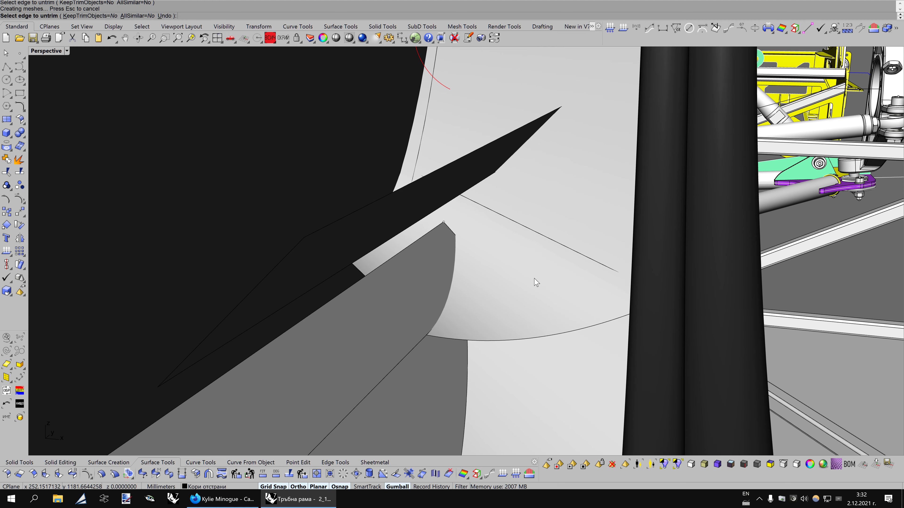
left_click(421, 236)
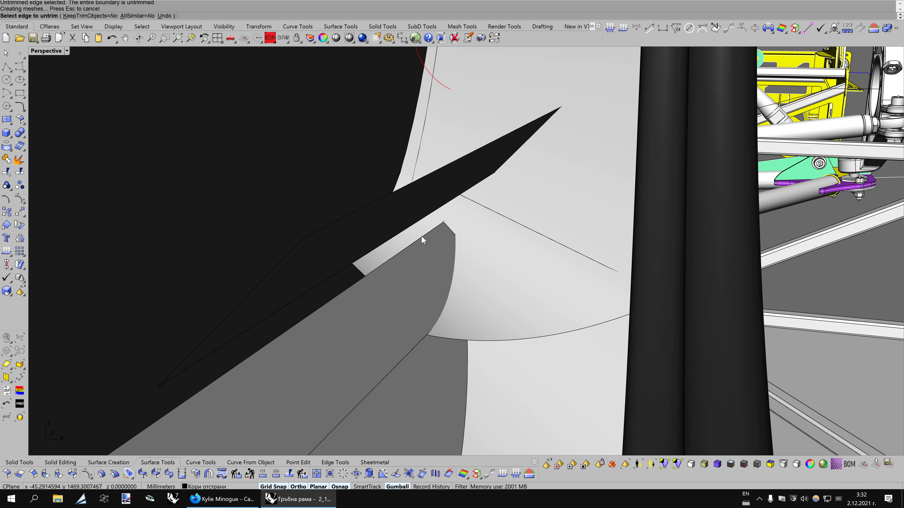
key("Return")
Drag the grey panel's two end points about 26 mm up with the gumball
left_click(449, 231)
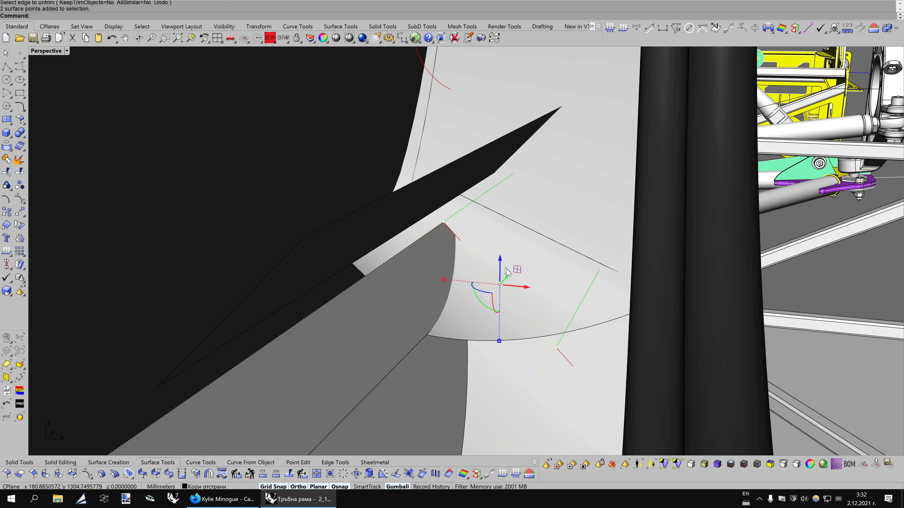
left_click_drag(508, 277, 553, 238)
key("Escape")
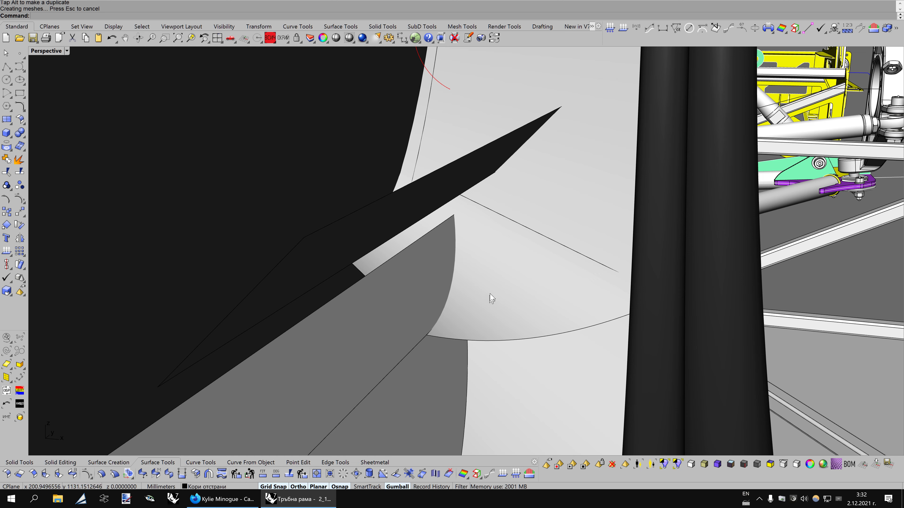
right_click_drag(491, 298, 500, 282)
scroll(501, 283, "up", 2)
scroll(500, 282, "up", 2)
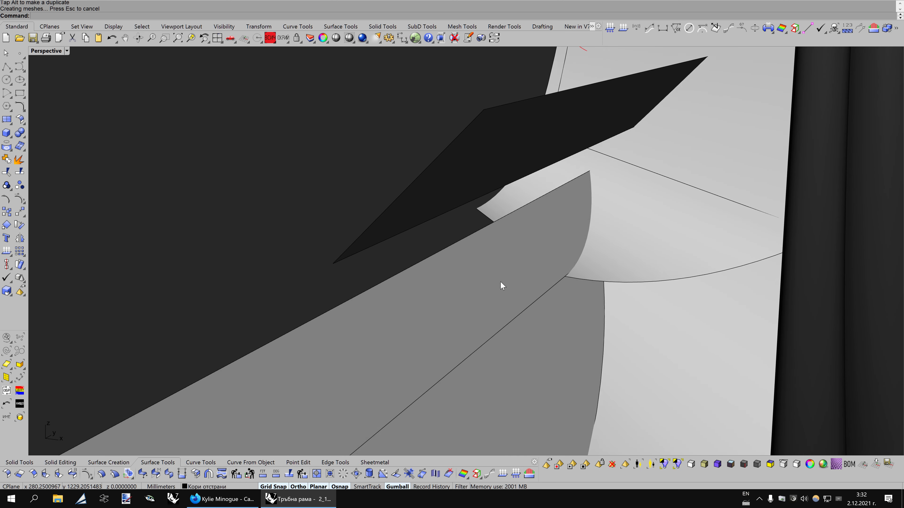
scroll(502, 285, "down", 2)
scroll(503, 282, "down", 1)
scroll(504, 278, "down", 1)
Delete the old fillet and create a variable fillet between the panels, all radii 30
left_click(505, 275)
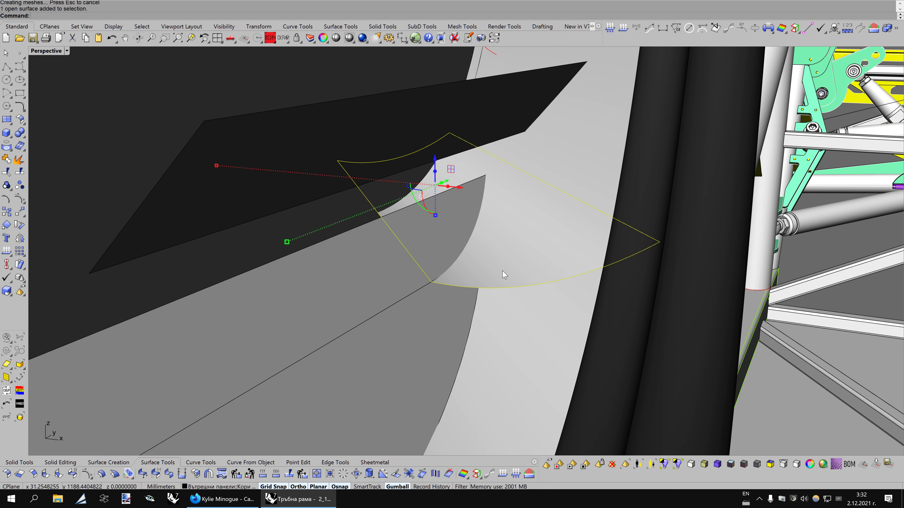
key("Delete")
left_click(46, 473)
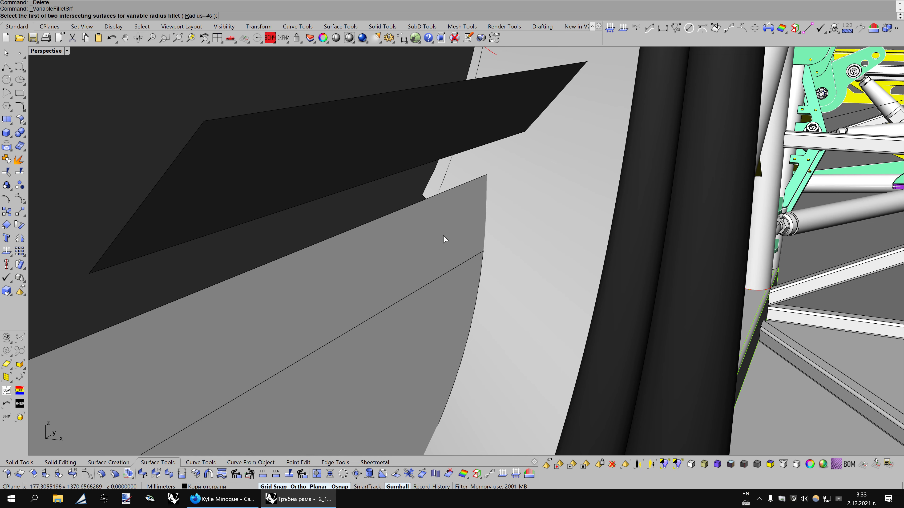
right_click_drag(450, 244, 479, 251)
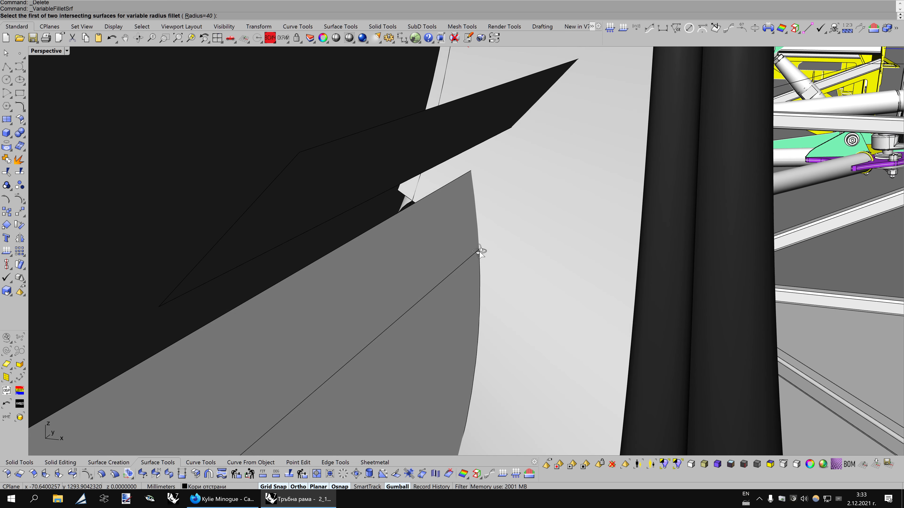
left_click(465, 263)
left_click(482, 284)
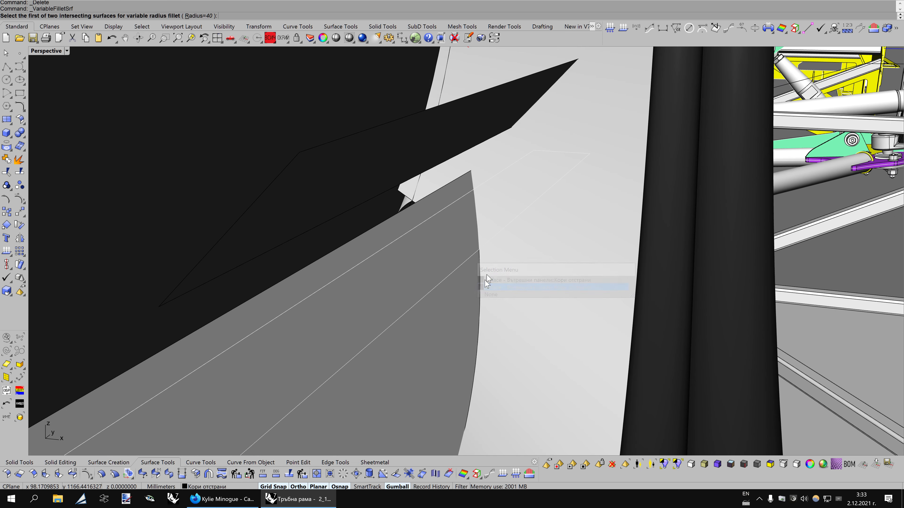
left_click(482, 164)
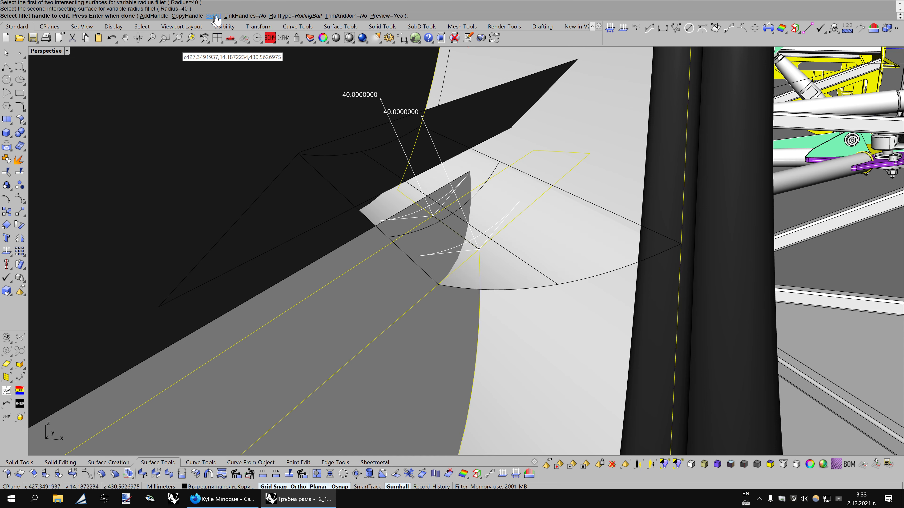
left_click(213, 16)
type("25")
key("Return")
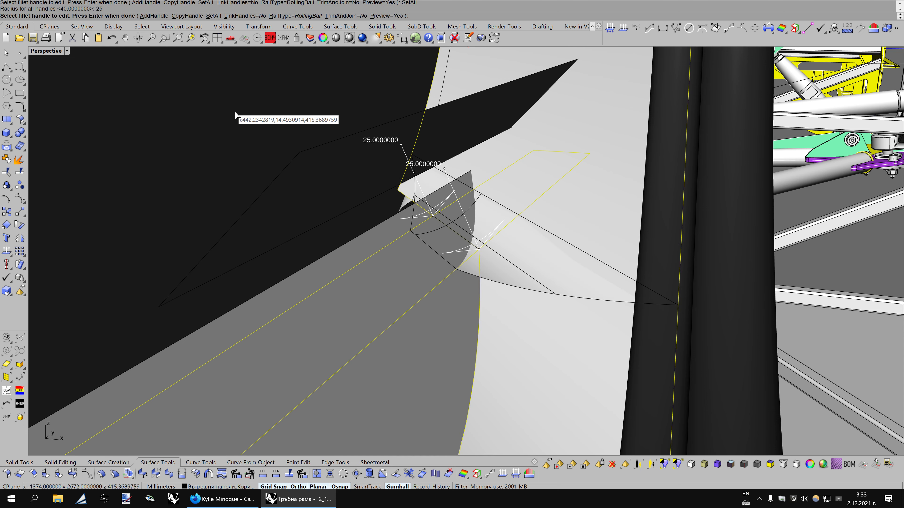
left_click(214, 16)
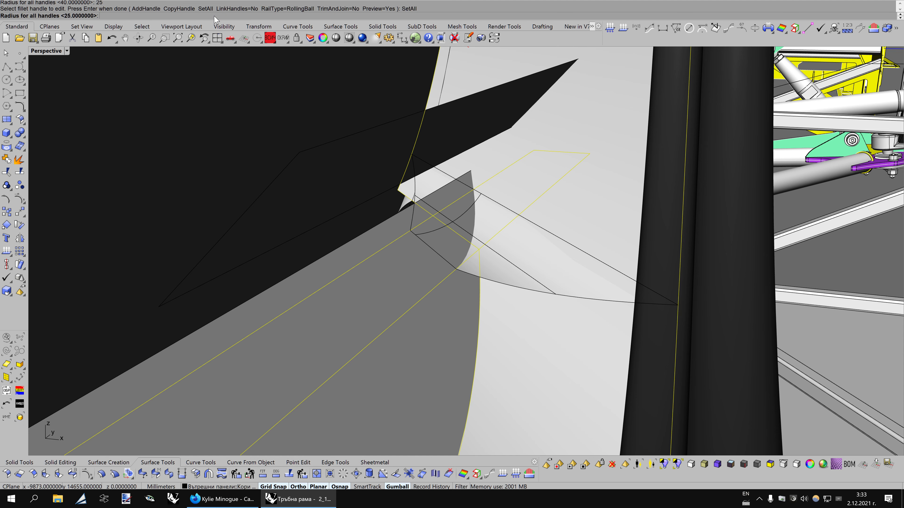
type("30")
key("Return")
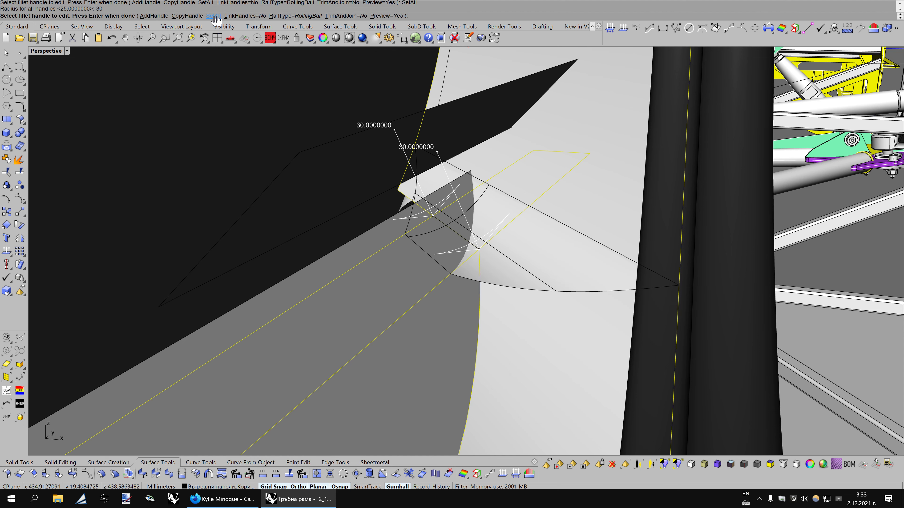
key("Return")
Split the new fillet with the grey panel and delete the excess piece
left_click(496, 236)
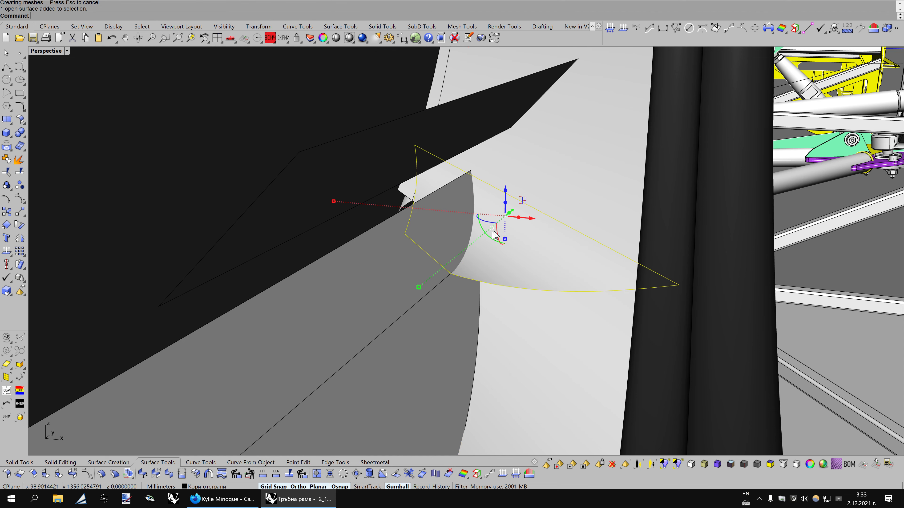
left_click(23, 173)
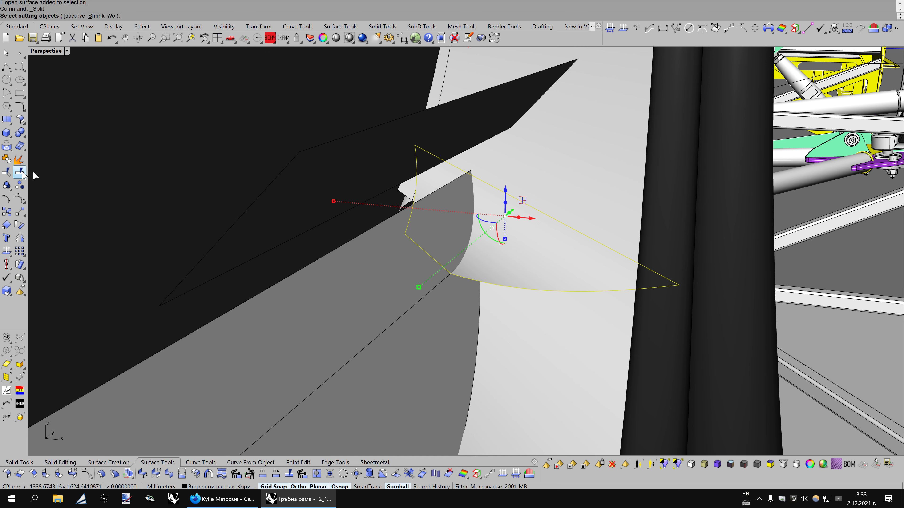
left_click(450, 229)
key("Return")
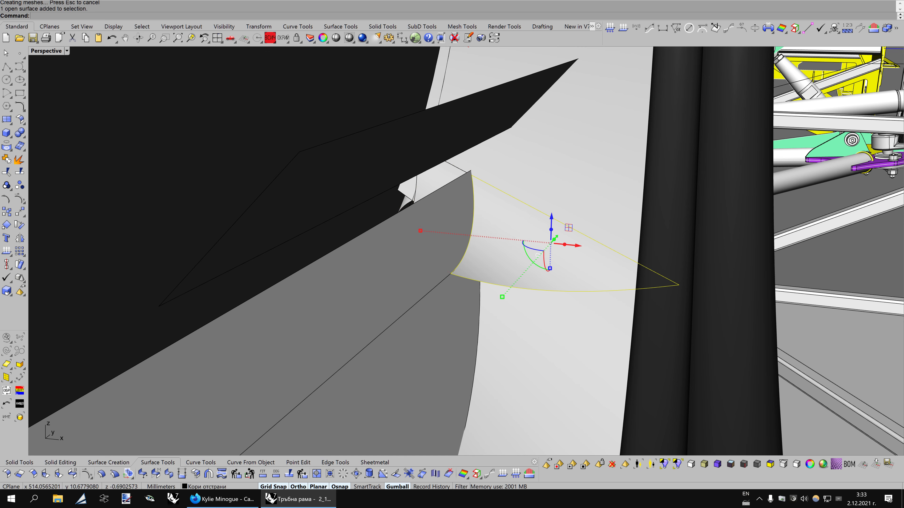
key("Delete")
left_click(472, 257)
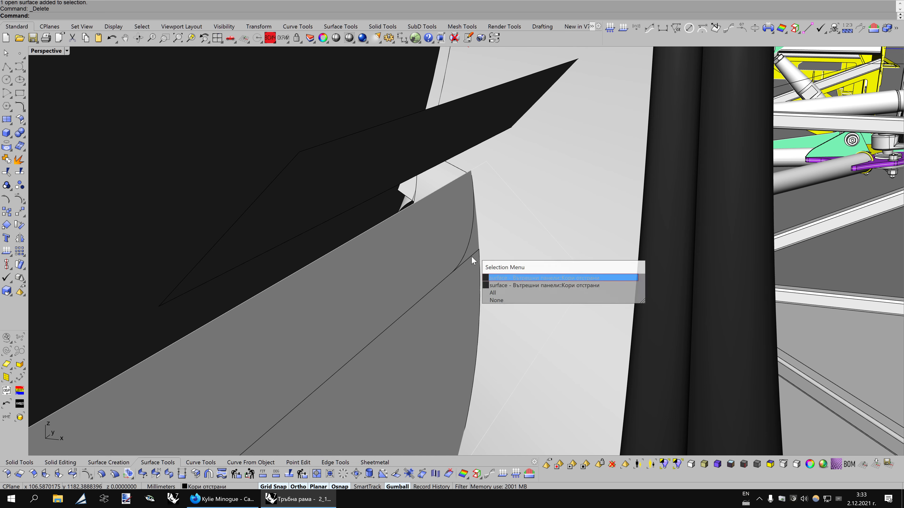
Untrim the white fillet patch's edges to restore its full surface
left_click(516, 287)
scroll(542, 254, "up", 5)
scroll(543, 250, "up", 1)
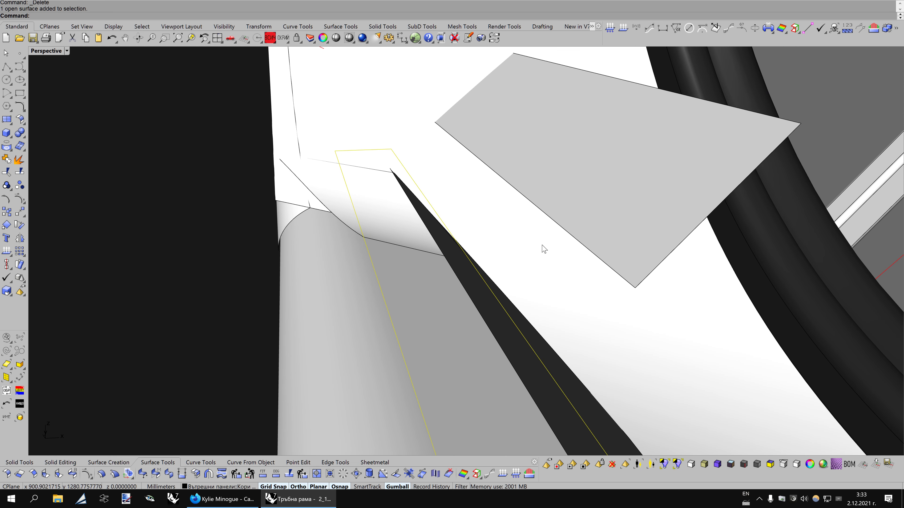
key("Escape")
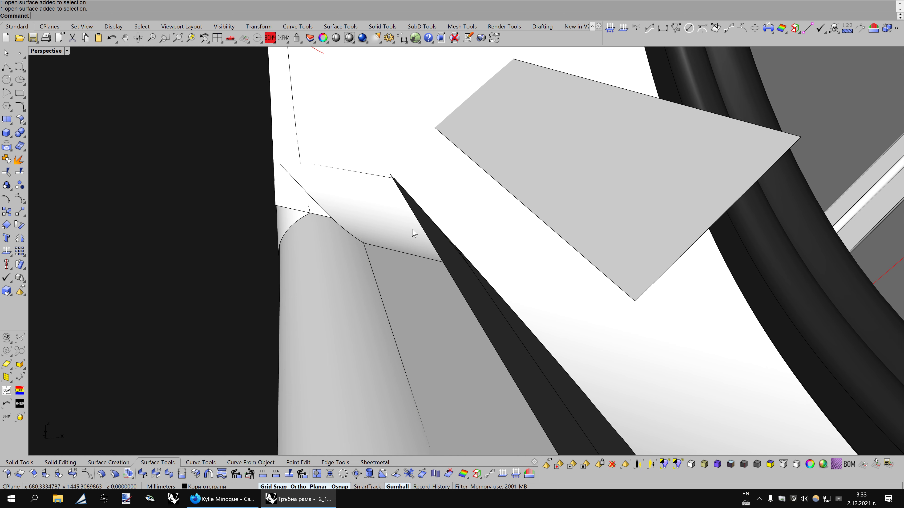
left_click(414, 233)
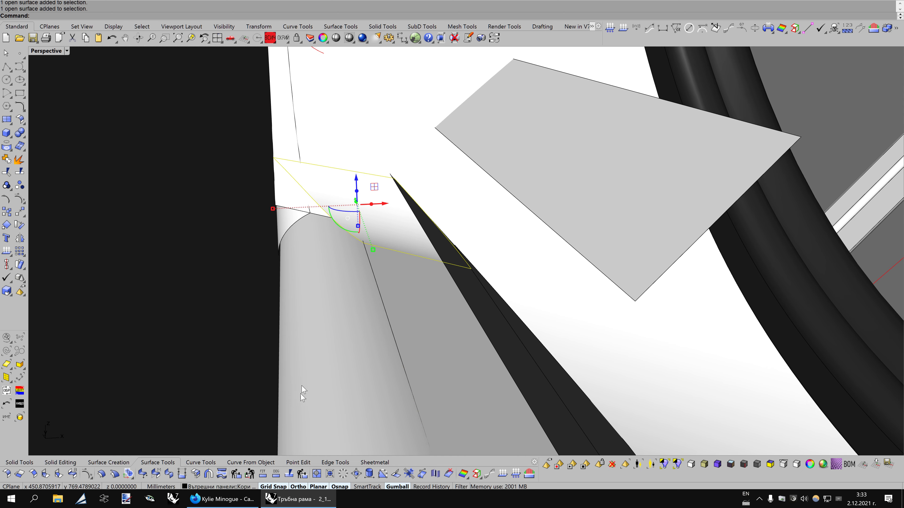
left_click(322, 472)
left_click(342, 231)
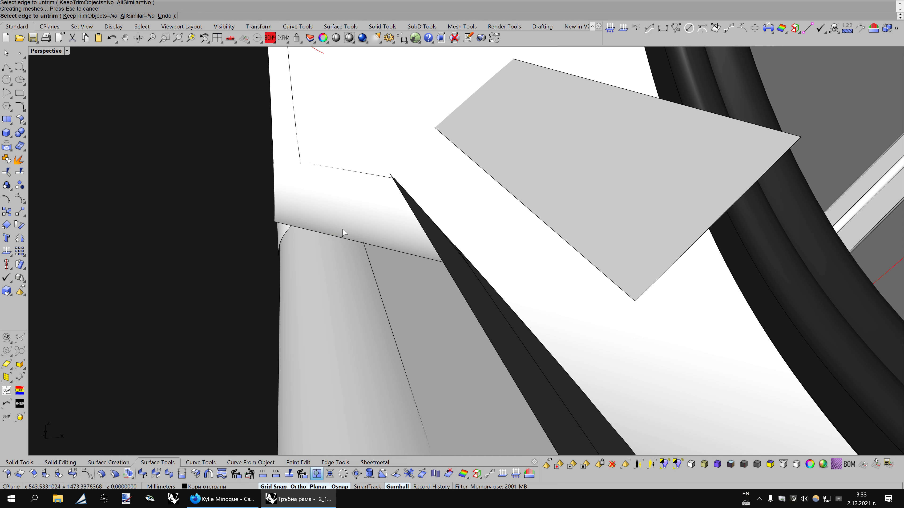
left_click(346, 238)
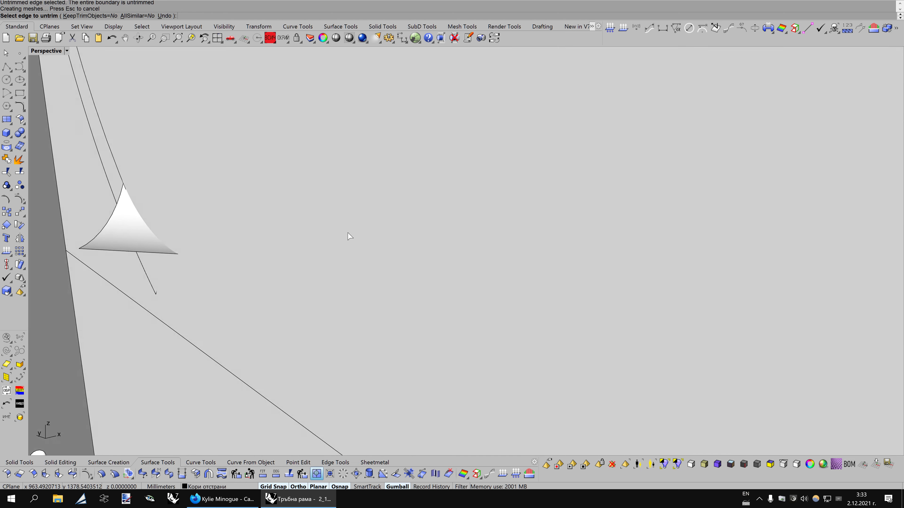
Extend the fillet patch's edge by 5 with ExtendSrf
right_click_drag(350, 236, 203, 444)
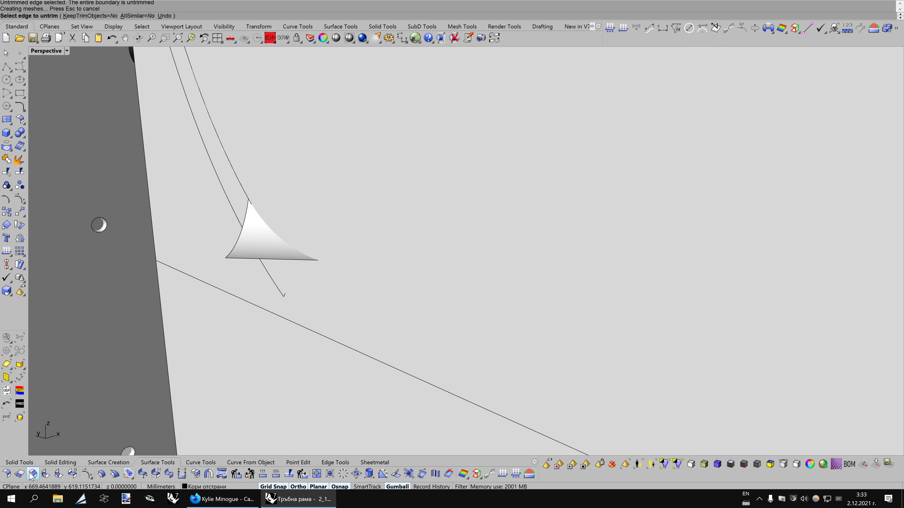
left_click(20, 474)
left_click(237, 245)
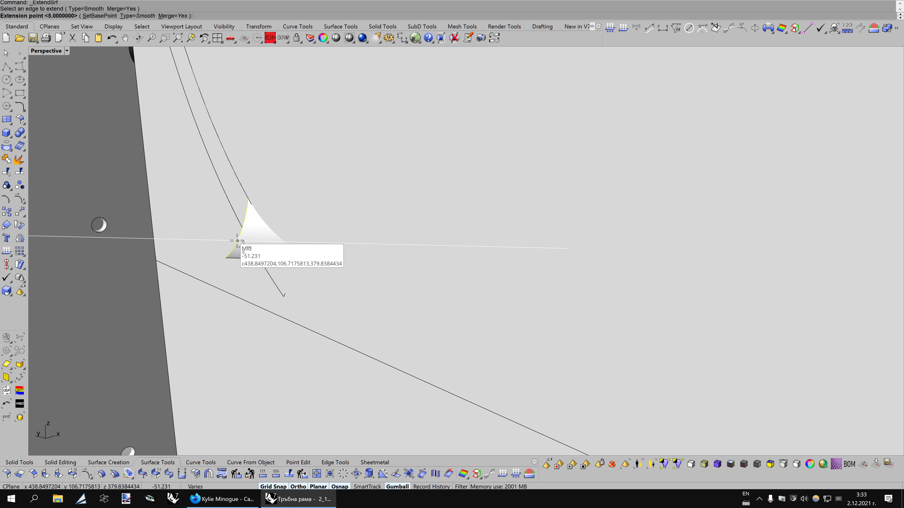
type("5")
key("Return")
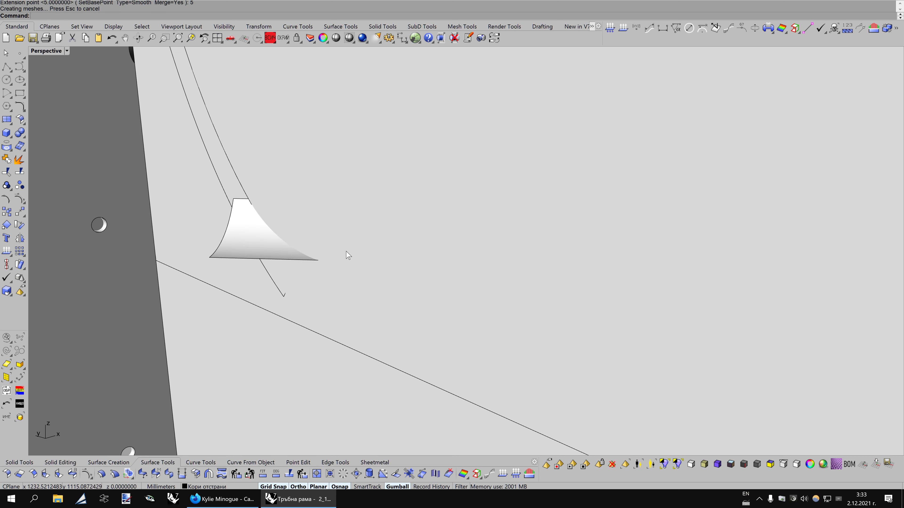
Toggle the shaded display modes and orbit in on the panel area
key("F5")
right_click_drag(426, 273, 522, 264)
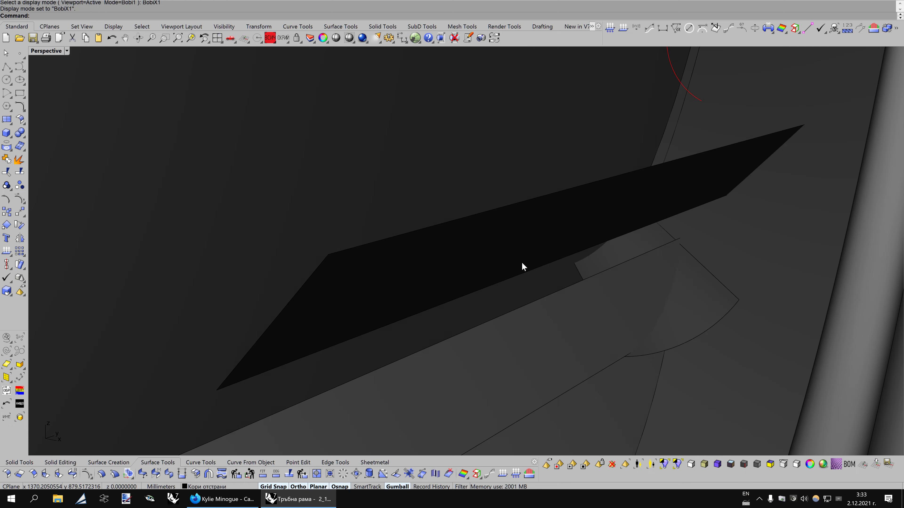
scroll(522, 263, "down", 5)
key("F5")
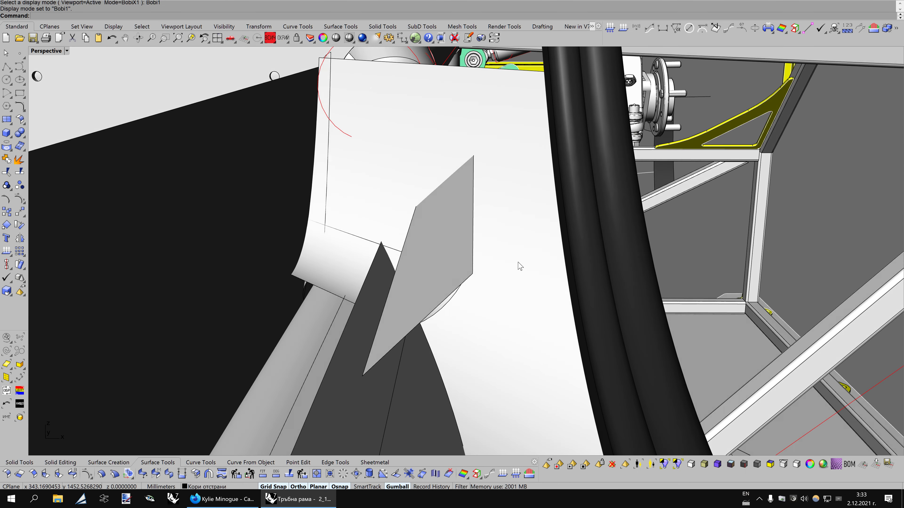
right_click_drag(519, 266, 414, 265)
key("F5")
left_click(460, 262)
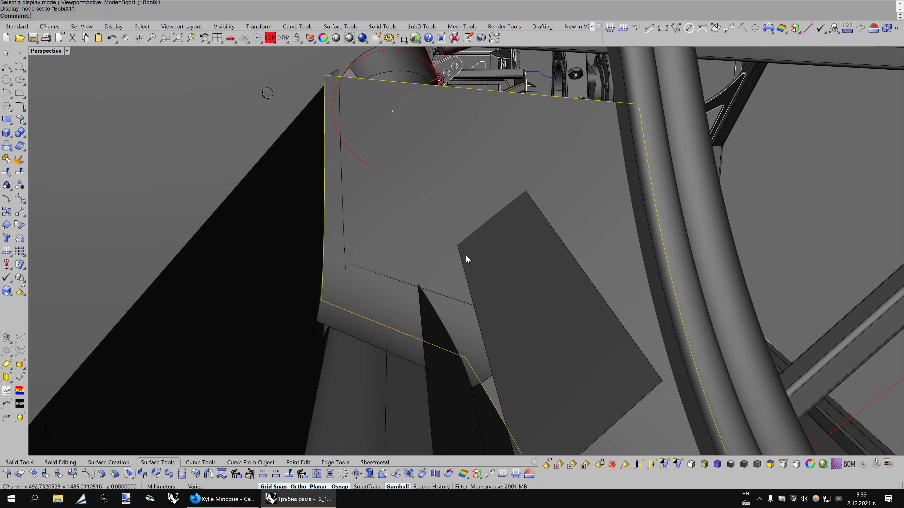
right_click_drag(465, 254, 55, 181)
Split the narrow surface strip in two along its own isocurve
left_click(406, 222)
left_click(21, 173)
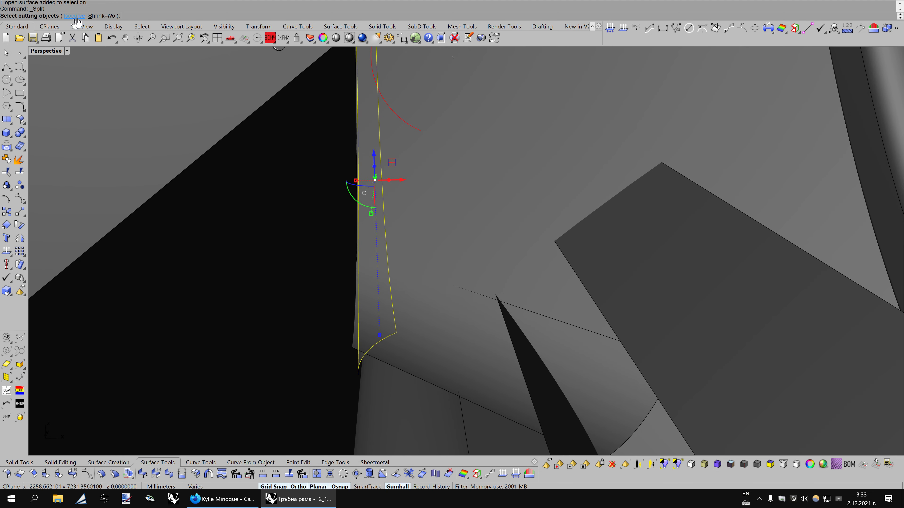
left_click(73, 16)
key("ctrl+alt+w")
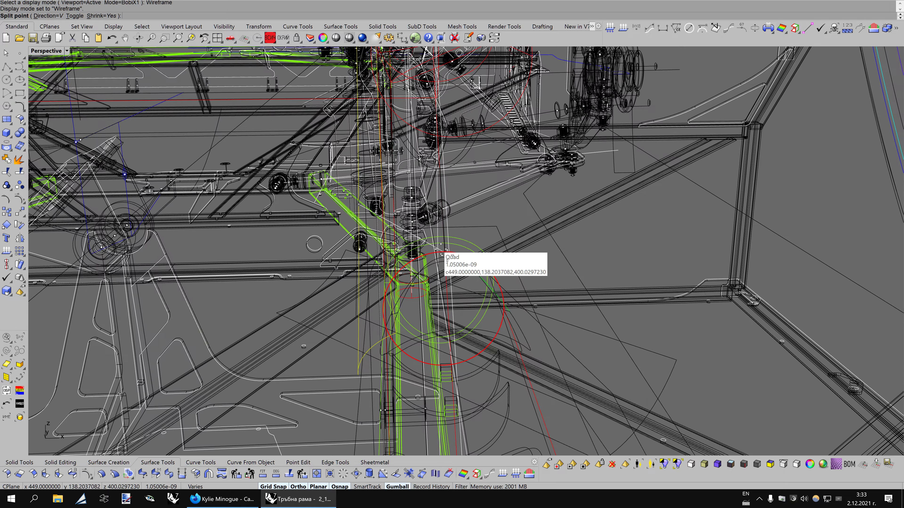
scroll(495, 238, "up", 3)
scroll(496, 240, "up", 2)
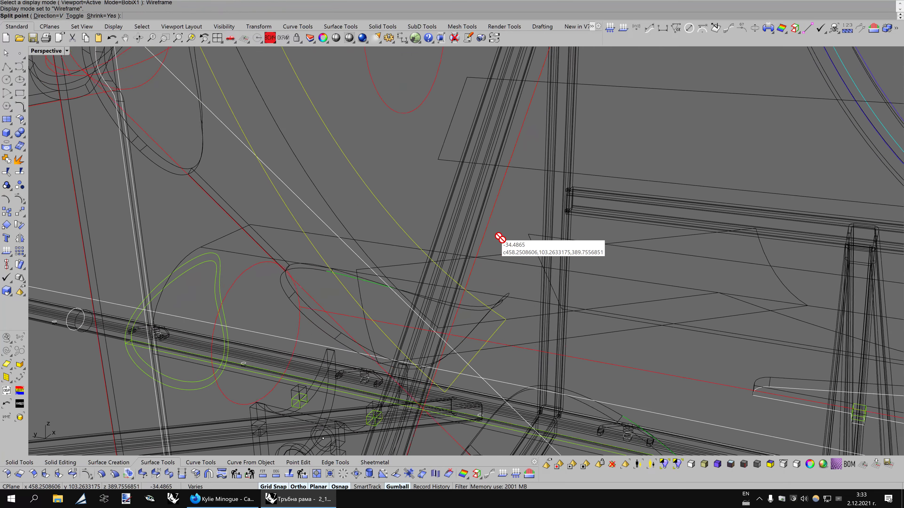
scroll(496, 240, "up", 1)
scroll(496, 241, "up", 2)
scroll(497, 241, "up", 2)
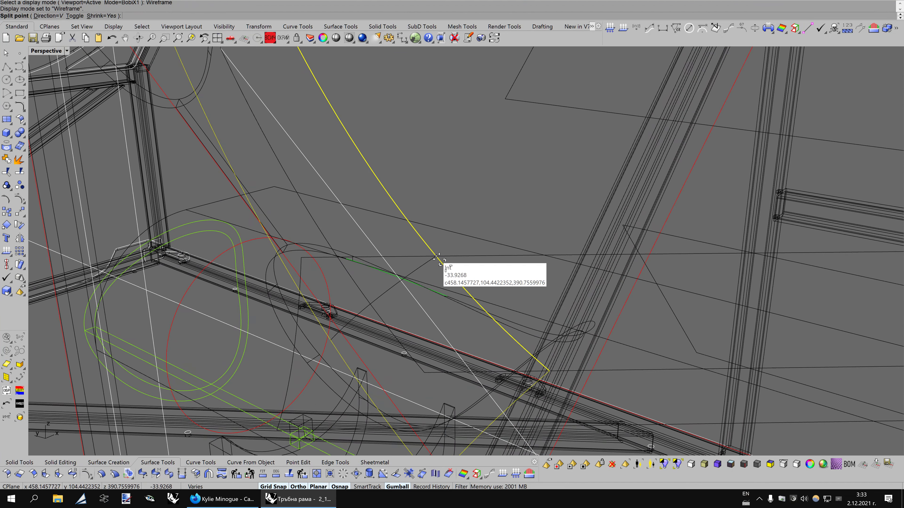
left_click(443, 263)
key("Return")
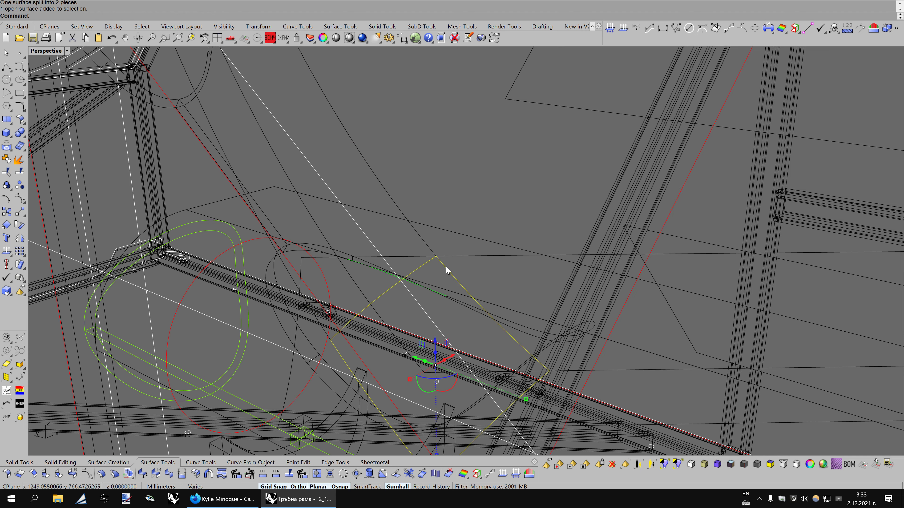
Split the fillet patch with the large panel and delete the triangular offcut
key("Escape")
scroll(446, 265, "up", 2)
scroll(445, 266, "up", 4)
key("ctrl+alt+s")
scroll(447, 271, "down", 3)
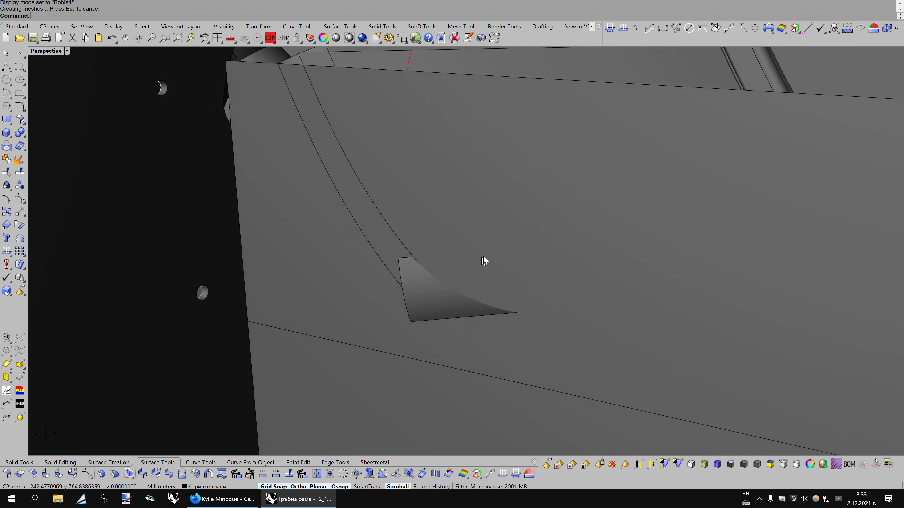
scroll(483, 255, "down", 1)
scroll(532, 248, "up", 3)
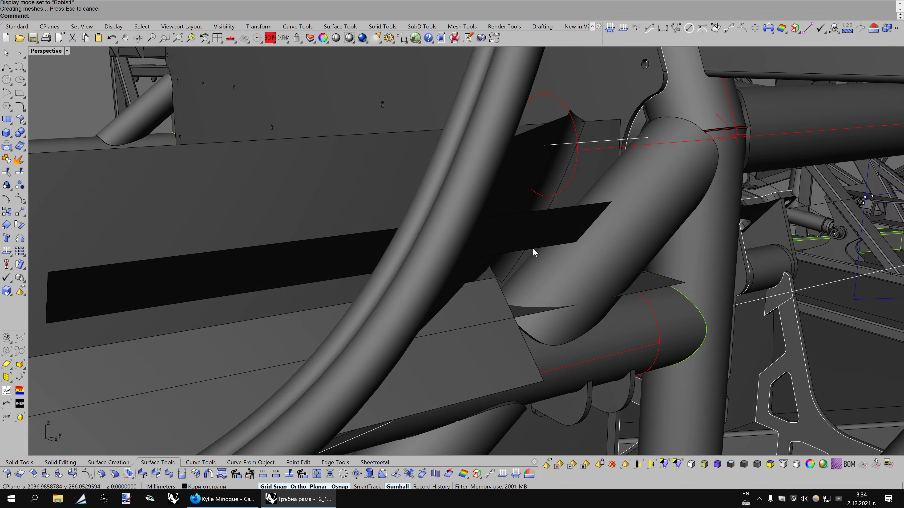
scroll(532, 248, "up", 1)
scroll(532, 248, "up", 3)
scroll(533, 248, "up", 2)
scroll(532, 248, "down", 3)
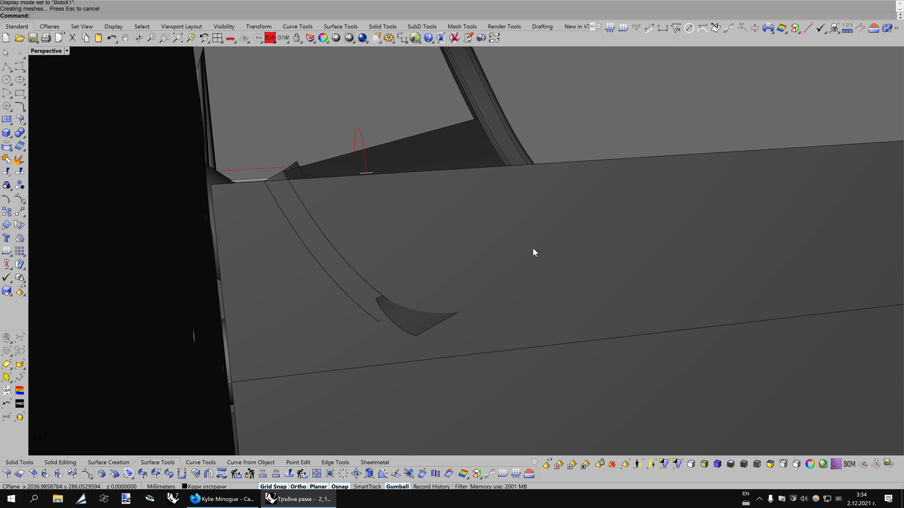
left_click(360, 368)
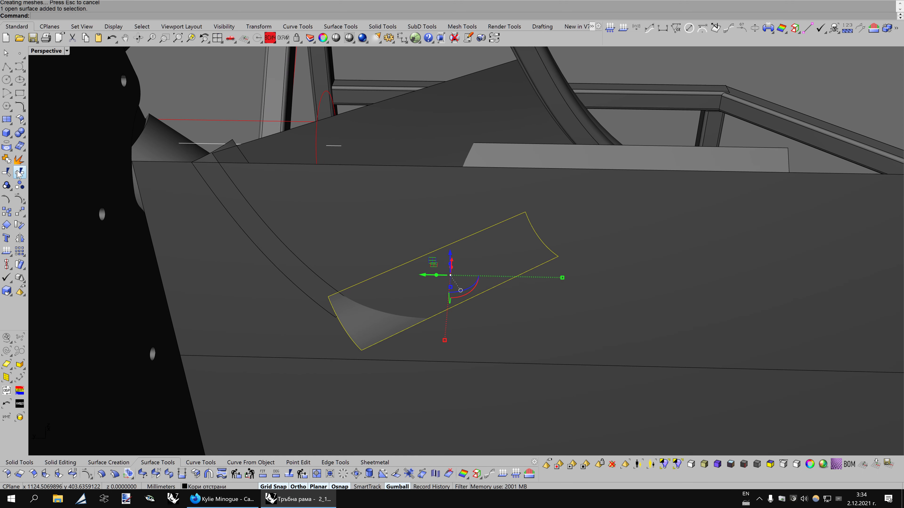
left_click(19, 171)
right_click_drag(408, 288, 416, 270)
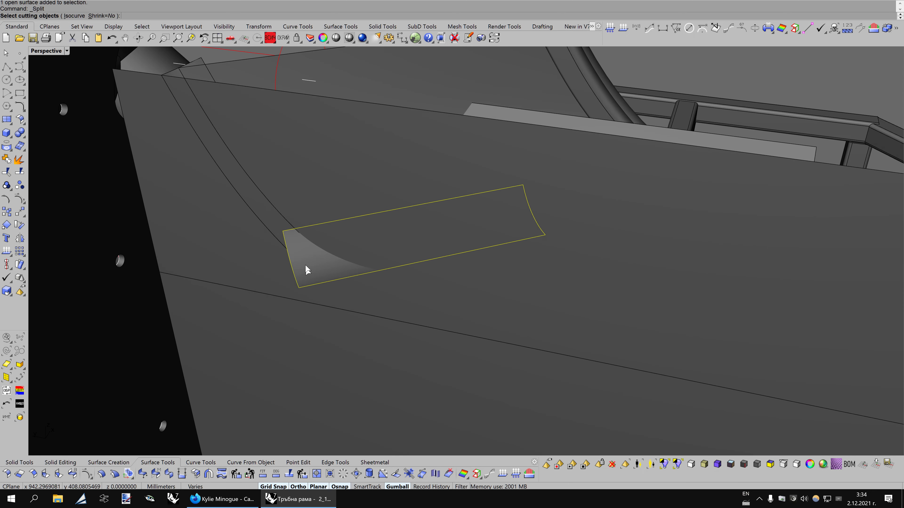
left_click(312, 274)
key("Return")
left_click(316, 271)
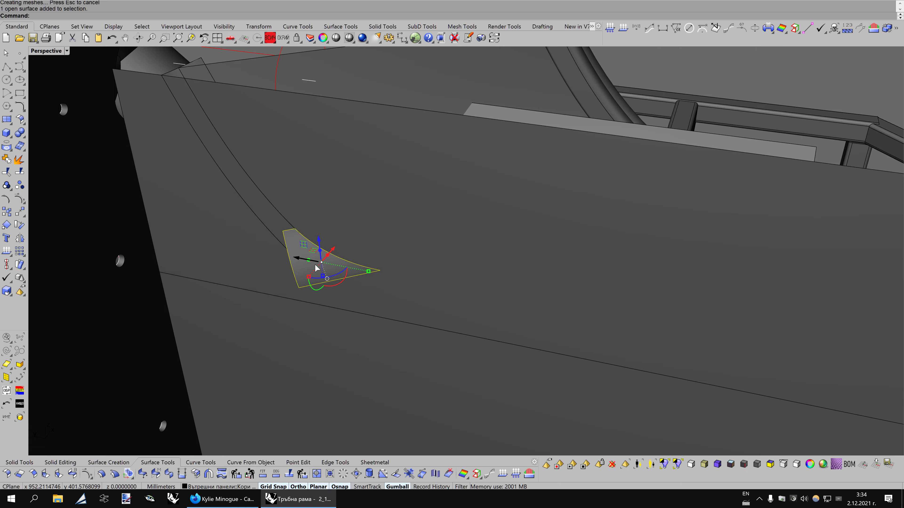
key("Delete")
Split the small patch with the large panel, selecting the leftover triangular piece
mouse_move(314, 266)
right_mouse_down()
mouse_move(470, 242)
mouse_move(468, 185)
mouse_move(528, 238)
right_mouse_up()
left_click(466, 179)
scroll(529, 236, "up", 3)
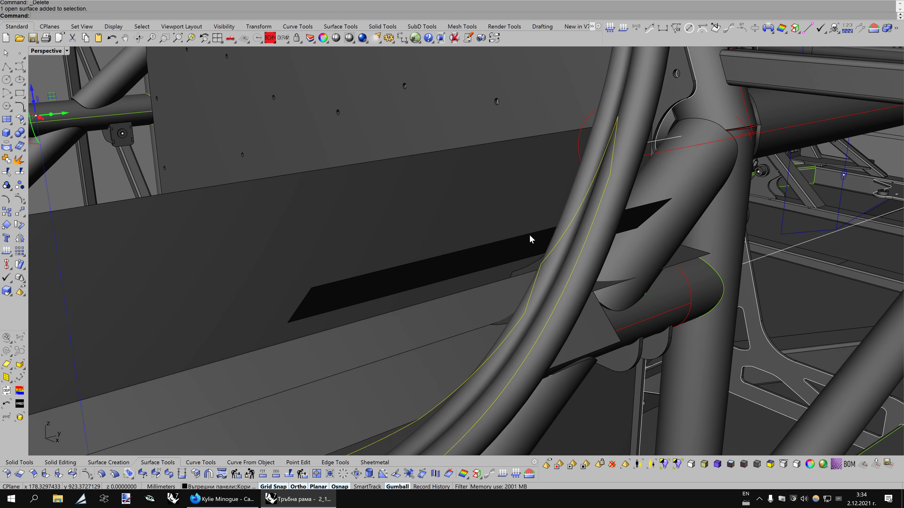
scroll(530, 232, "up", 3)
scroll(531, 229, "up", 3)
right_click_drag(531, 229, 501, 266)
scroll(502, 265, "up", 2)
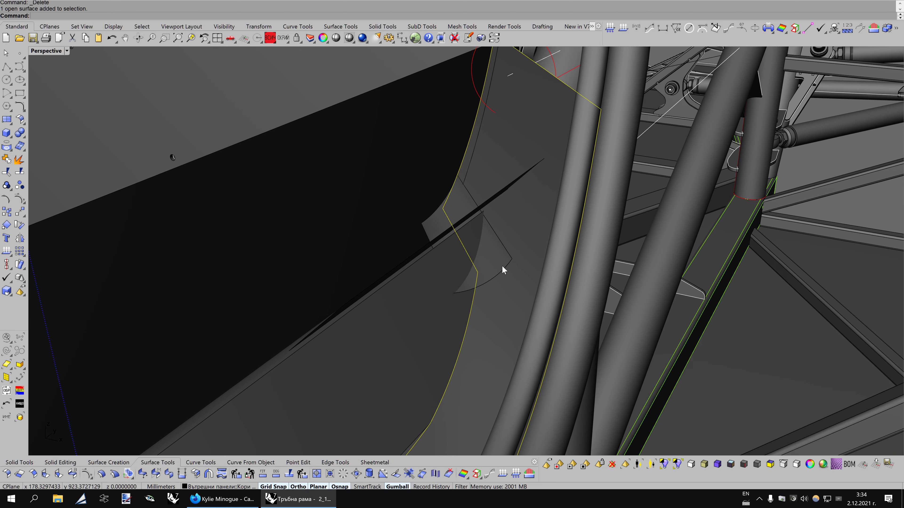
left_click(502, 265)
left_click(21, 172)
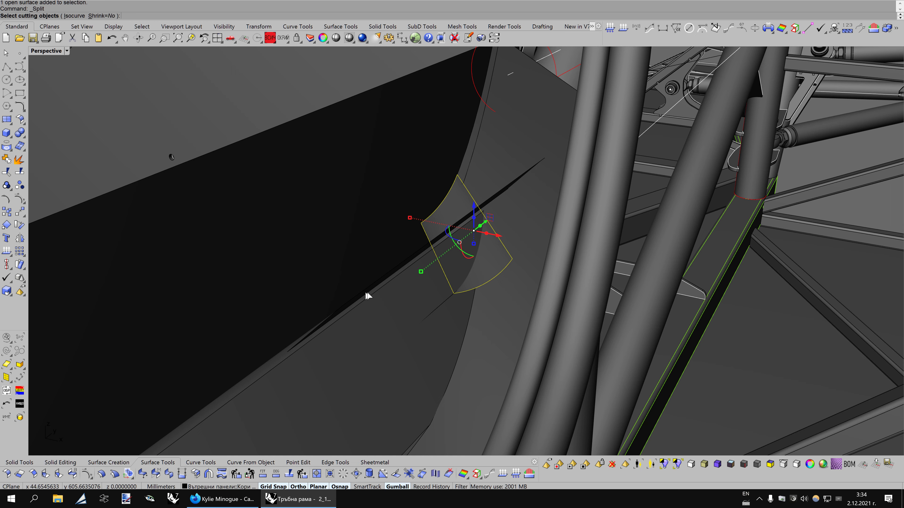
left_click(394, 303)
key("Return")
left_click(493, 267)
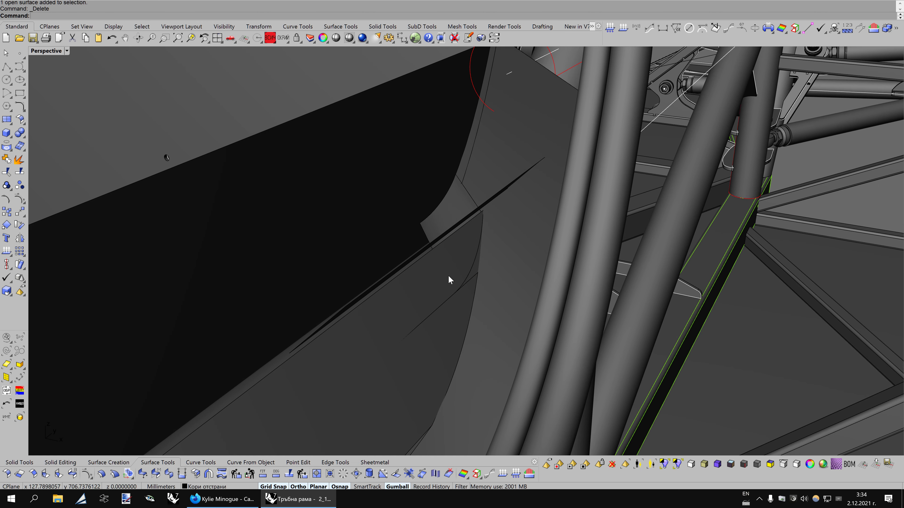
Split the adjacent curved surface with the second surface and delete the leftover piece
left_click(459, 300)
scroll(466, 297, "up", 1)
scroll(472, 293, "up", 1)
left_click(507, 274)
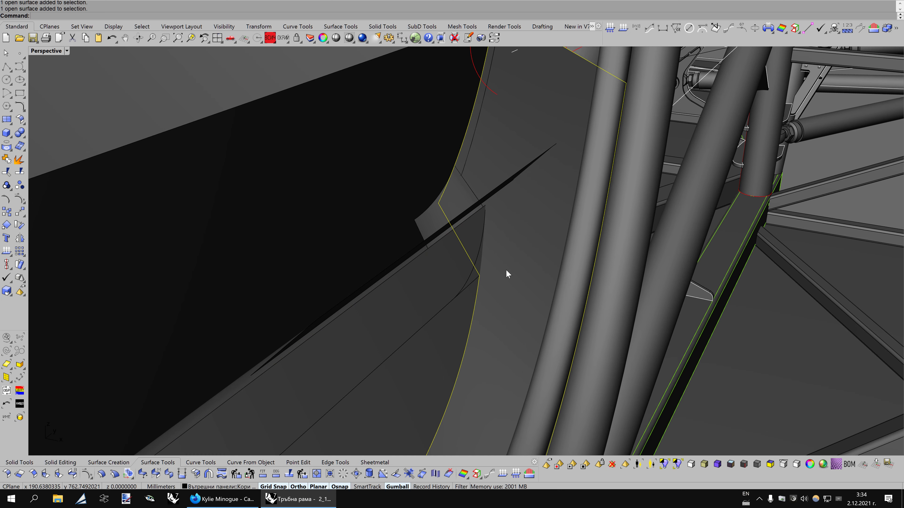
left_click(22, 171)
left_click(428, 285)
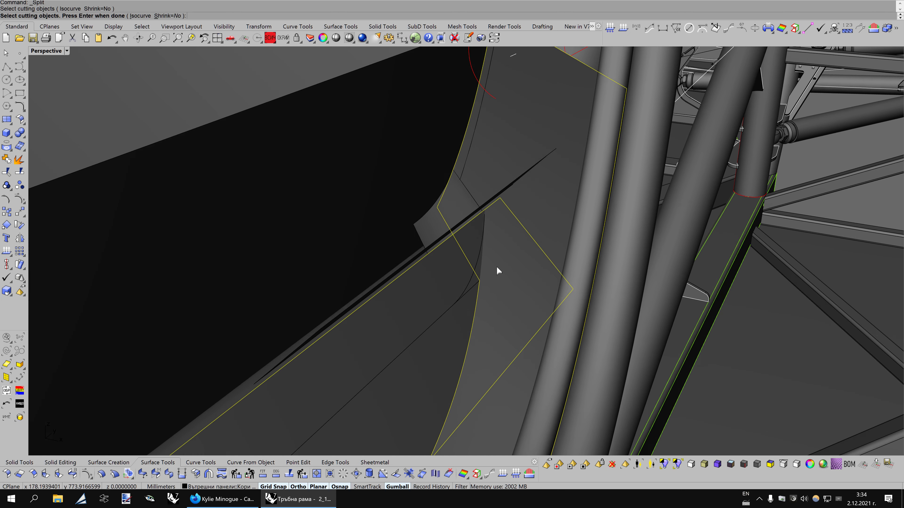
right_click_drag(496, 265, 452, 253)
key("Return")
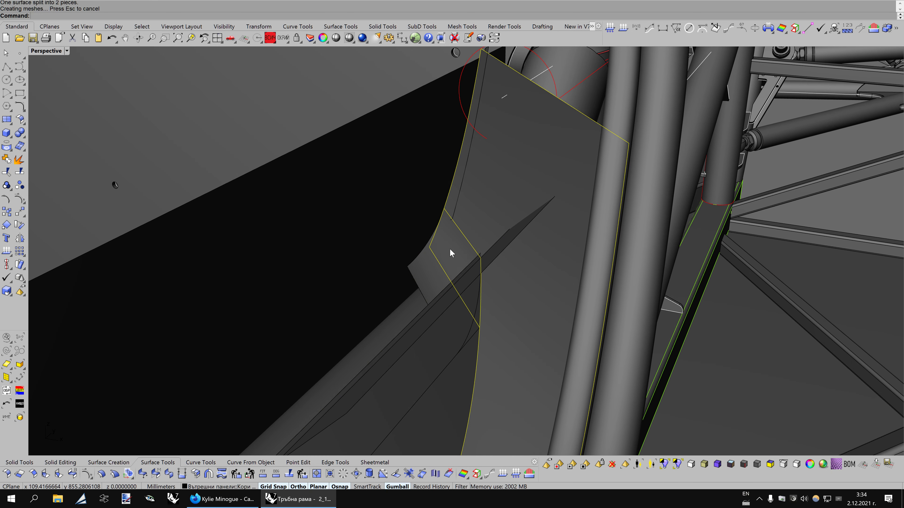
key("Delete")
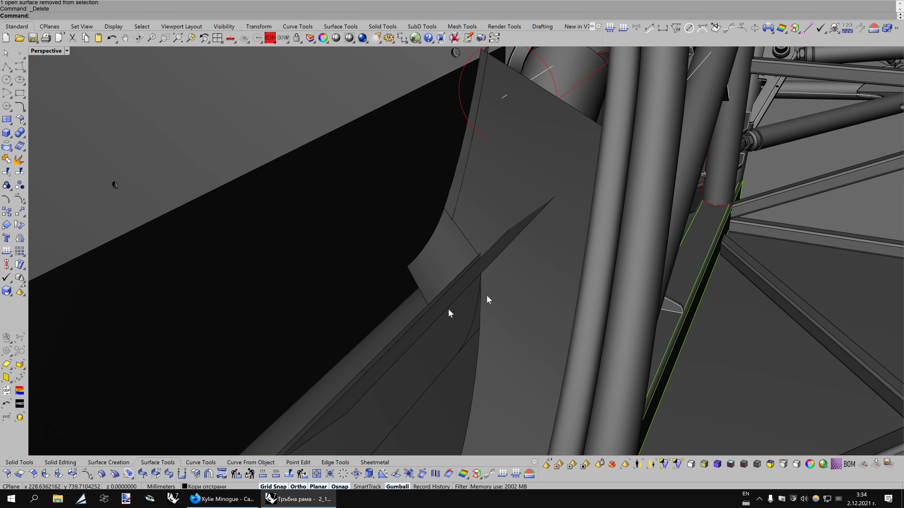
Cancel the seam edge merge and zoom in to the panel corner
left_click(480, 354)
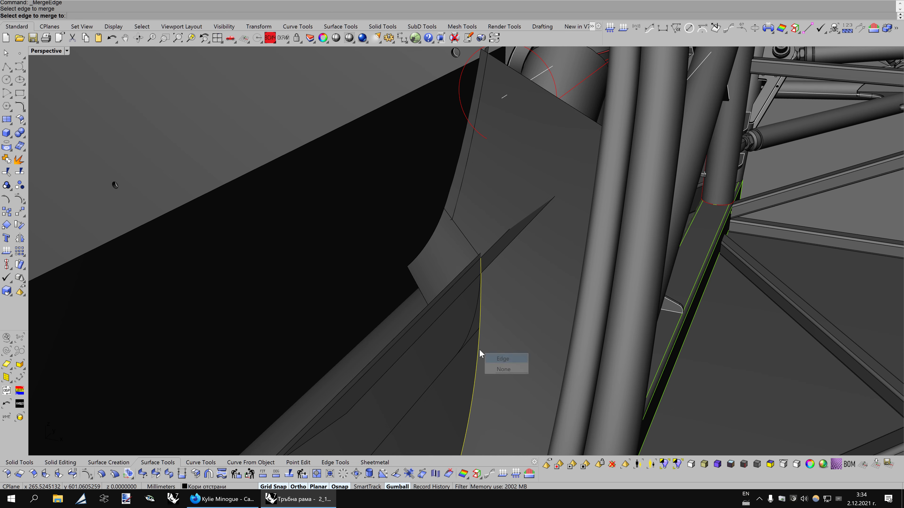
key("Escape")
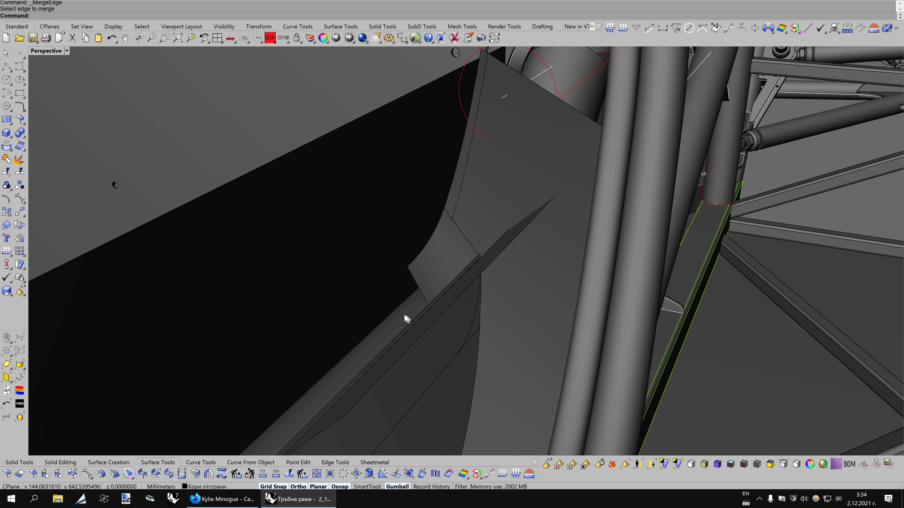
scroll(447, 319, "up", 3)
scroll(446, 318, "up", 2)
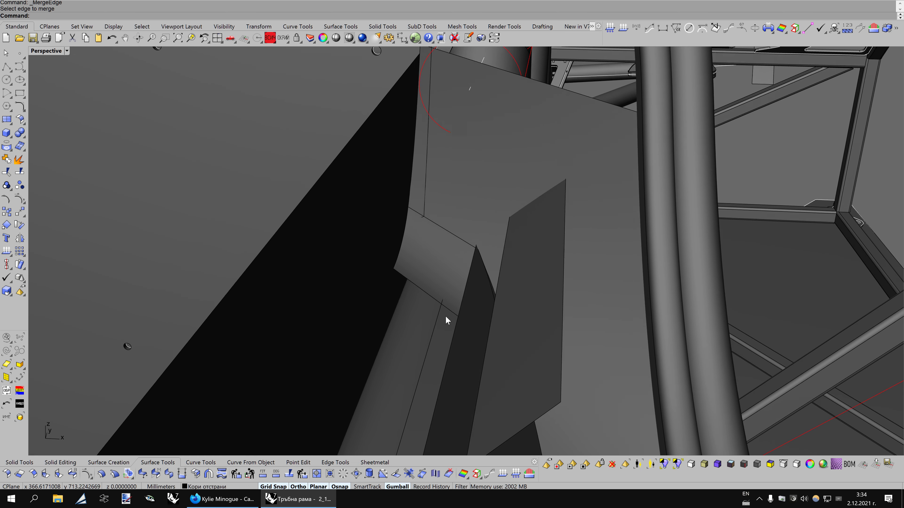
scroll(447, 318, "up", 2)
scroll(447, 316, "up", 2)
scroll(447, 315, "up", 1)
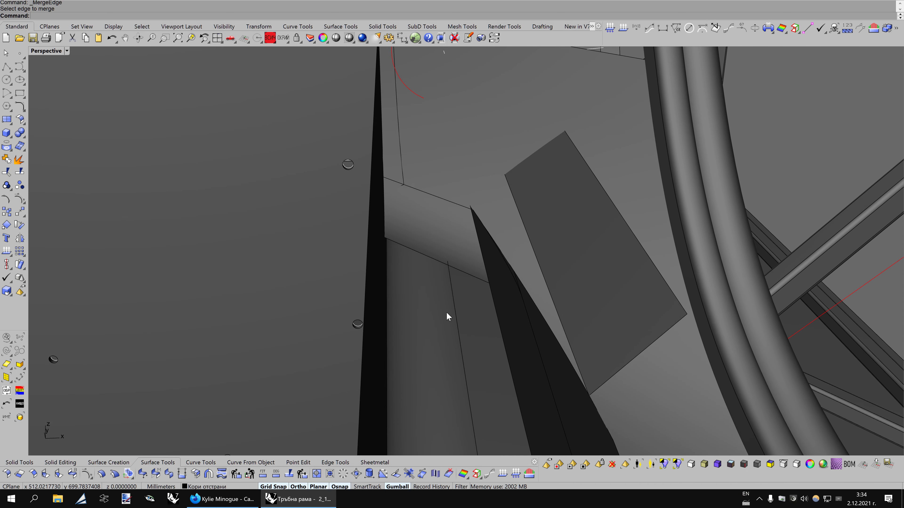
scroll(447, 316, "up", 1)
scroll(447, 316, "up", 2)
scroll(447, 316, "up", 2)
scroll(447, 316, "up", 1)
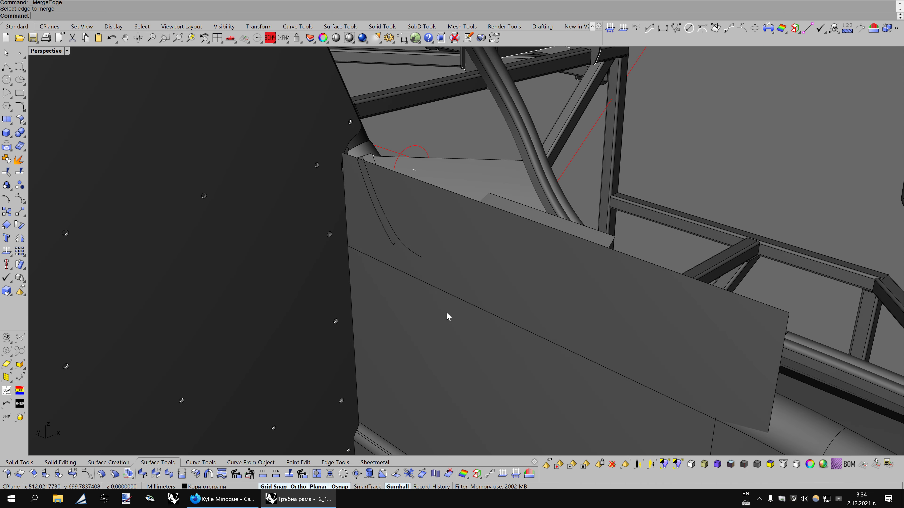
scroll(447, 316, "up", 3)
scroll(447, 316, "up", 2)
scroll(447, 316, "up", 2)
scroll(448, 316, "up", 2)
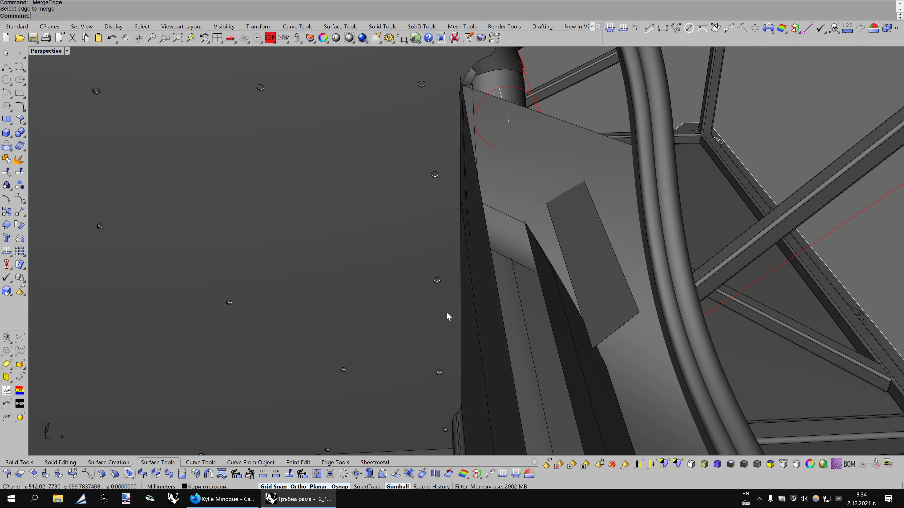
scroll(447, 316, "up", 2)
scroll(448, 316, "up", 2)
scroll(447, 316, "up", 2)
scroll(447, 317, "up", 1)
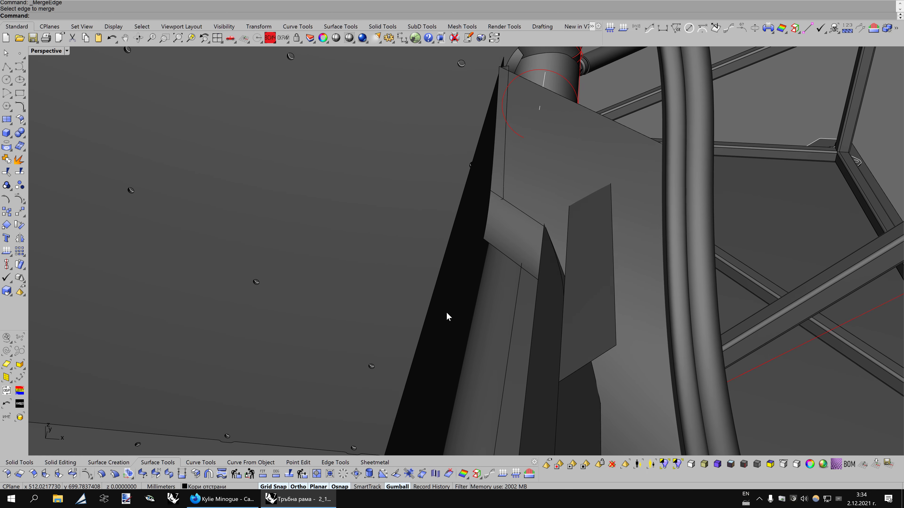
scroll(447, 316, "up", 1)
right_click_drag(447, 316, 223, 367)
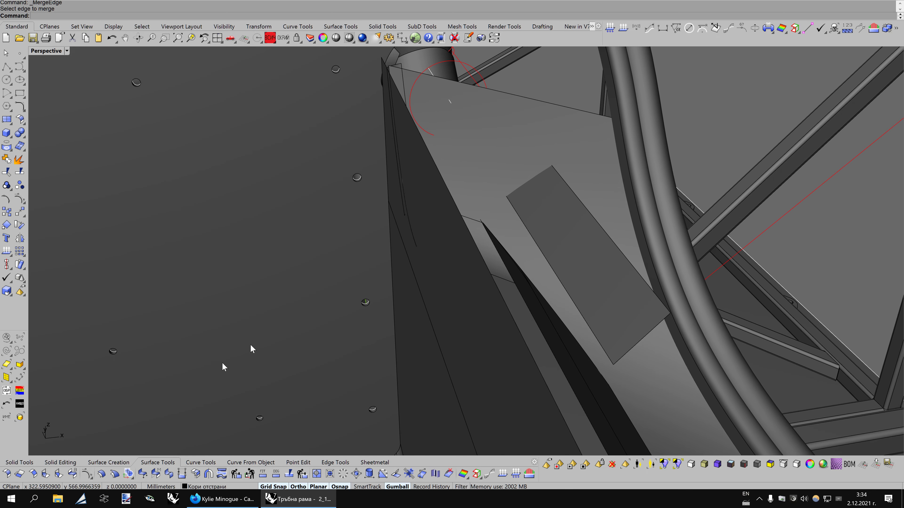
Create a VariableFilletSrf between the two panels with every handle at radius 25
left_click(45, 474)
scroll(517, 214, "up", 3)
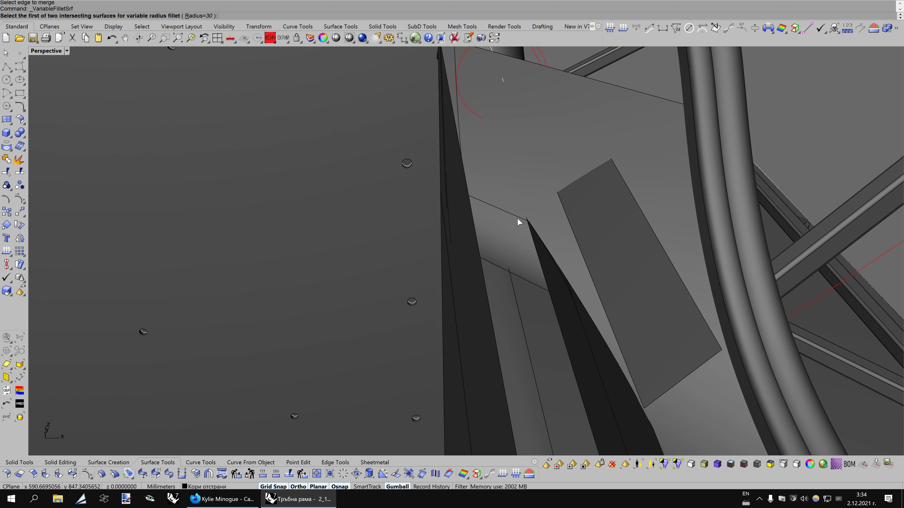
left_click(487, 230)
right_click_drag(487, 230, 466, 241)
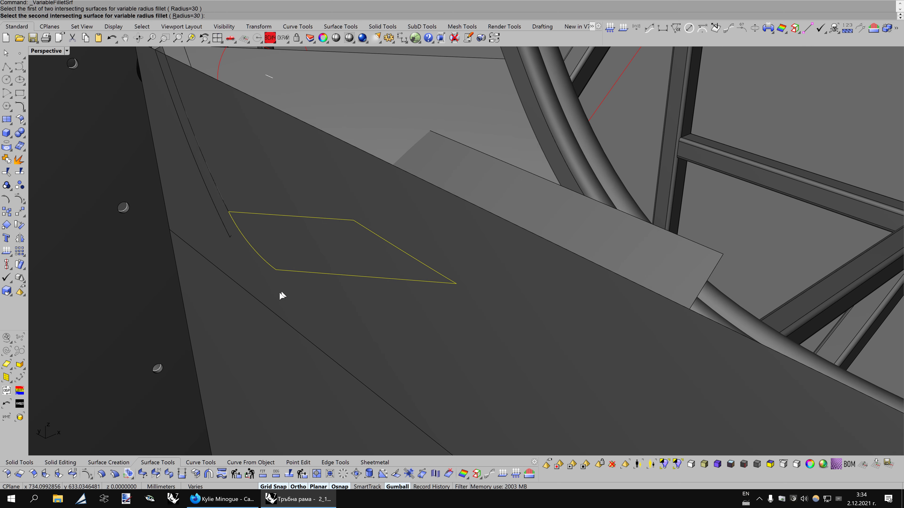
left_click(276, 298)
right_click_drag(515, 266, 225, 107)
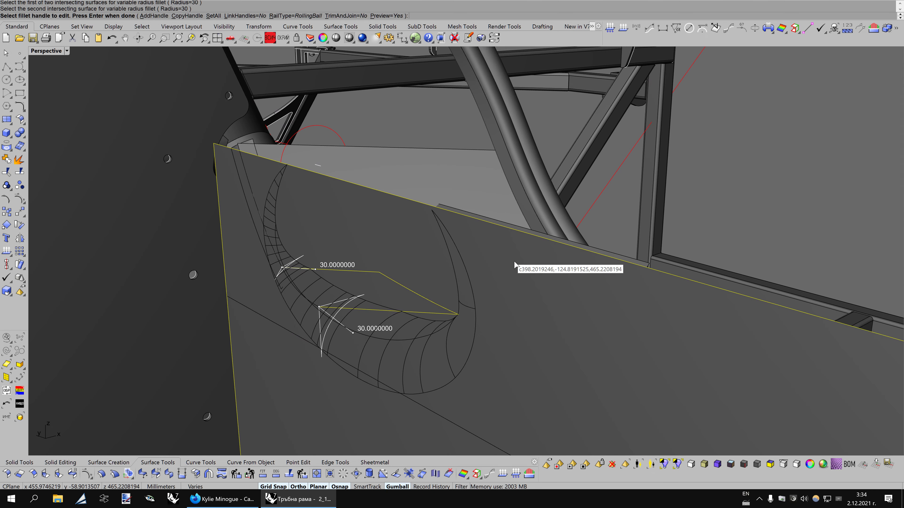
left_click(211, 18)
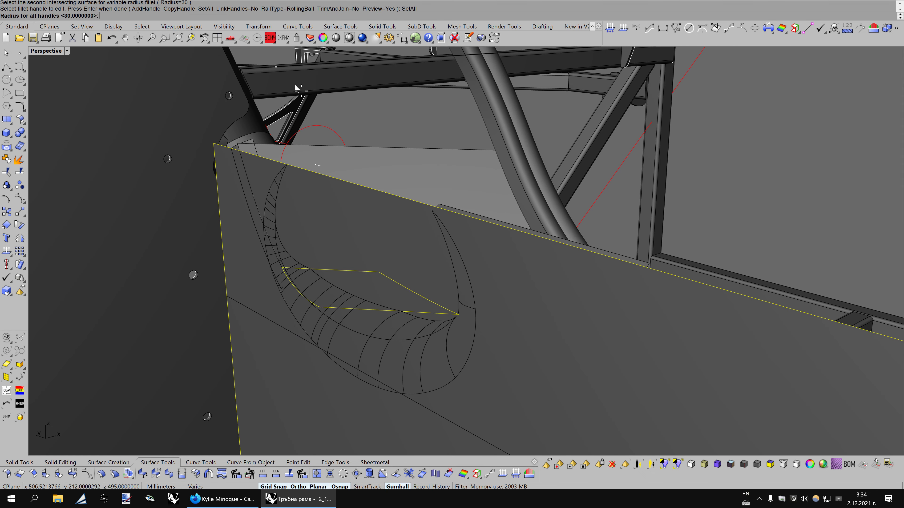
type("25")
key("Return")
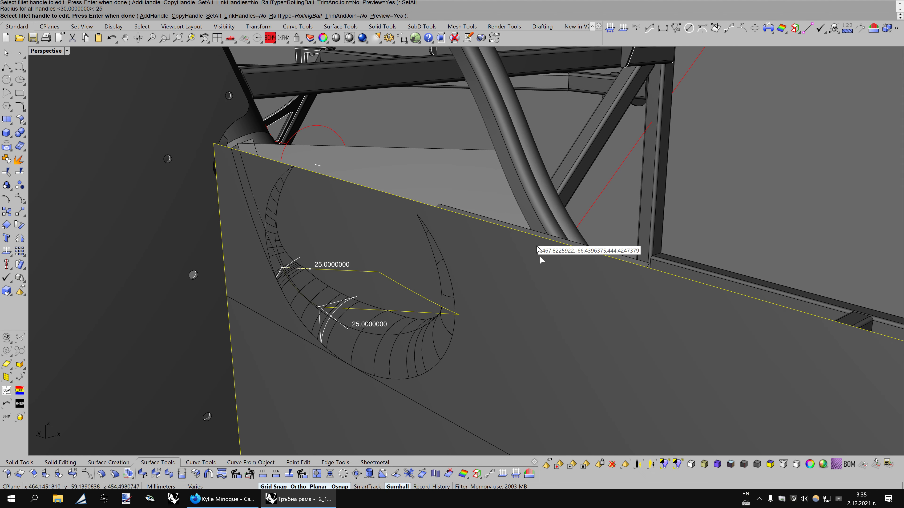
key("Return")
Split the new fillet surface at its curves and delete the unwanted fillet pieces
left_click(414, 377)
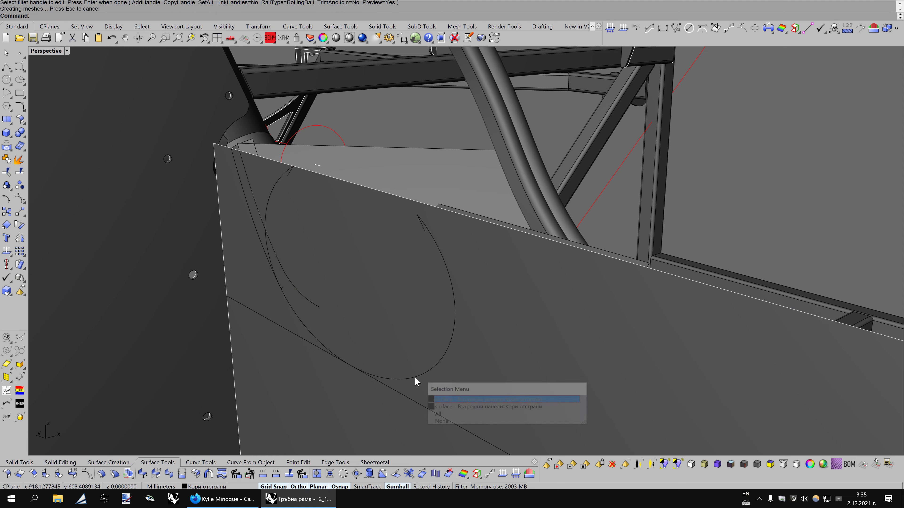
scroll(430, 392, "up", 2)
left_click(445, 404)
right_click_drag(423, 323, 257, 263)
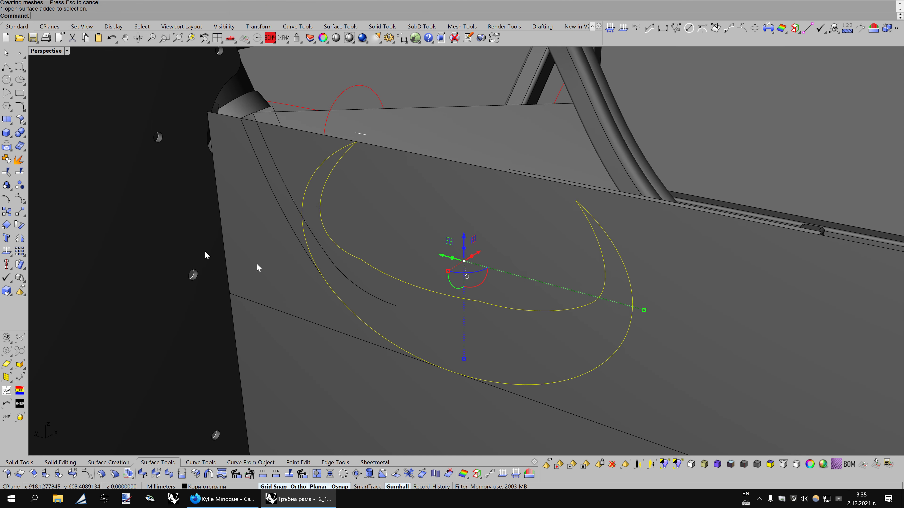
left_click(19, 172)
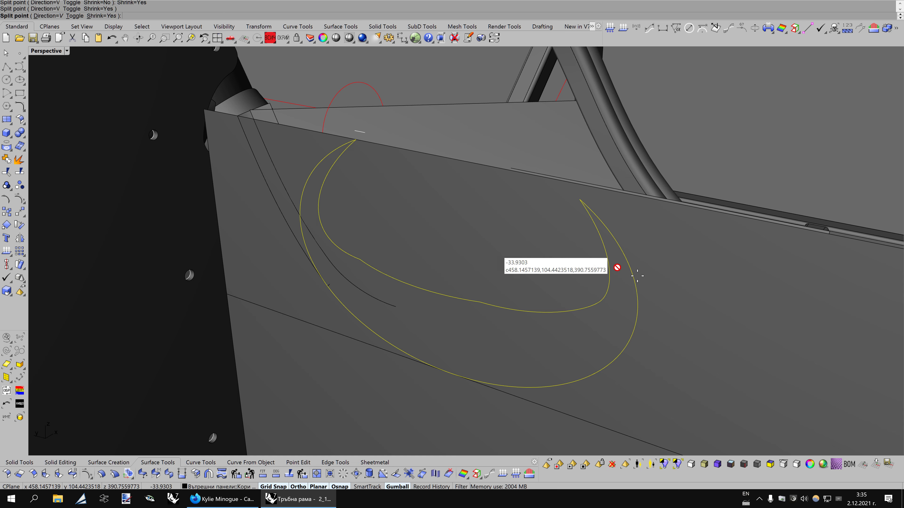
right_click_drag(615, 264, 609, 301)
left_click(437, 306)
key("Return")
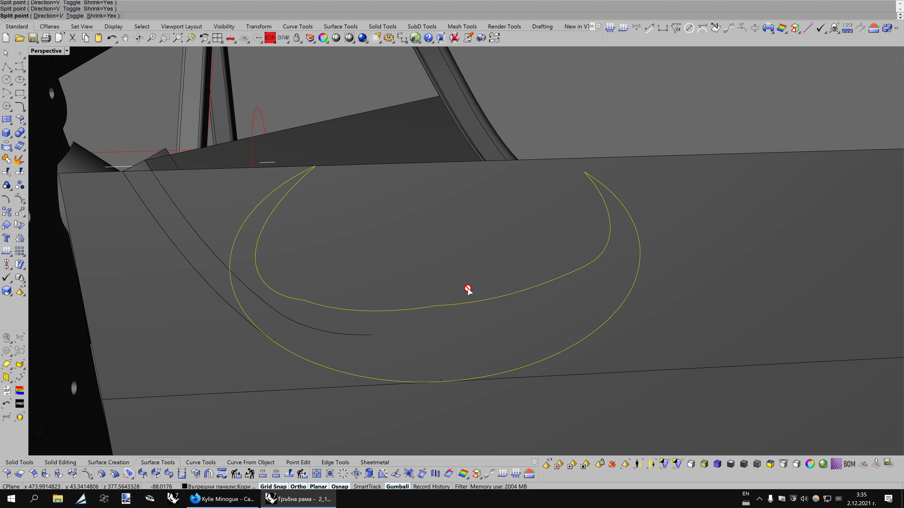
left_click(396, 347, "ctrl")
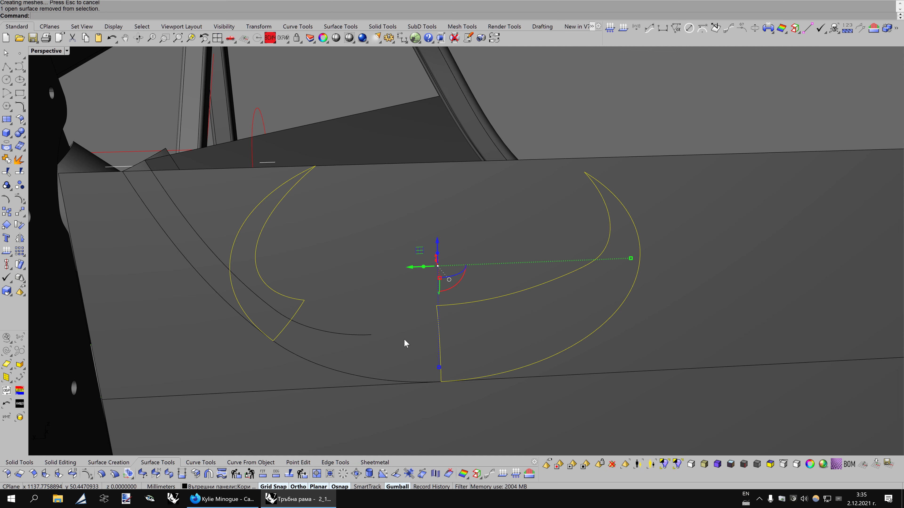
key("Delete")
Split the narrow horizontal strip along an isocurve where the fillet ends, deleting both offcuts
left_click(483, 295)
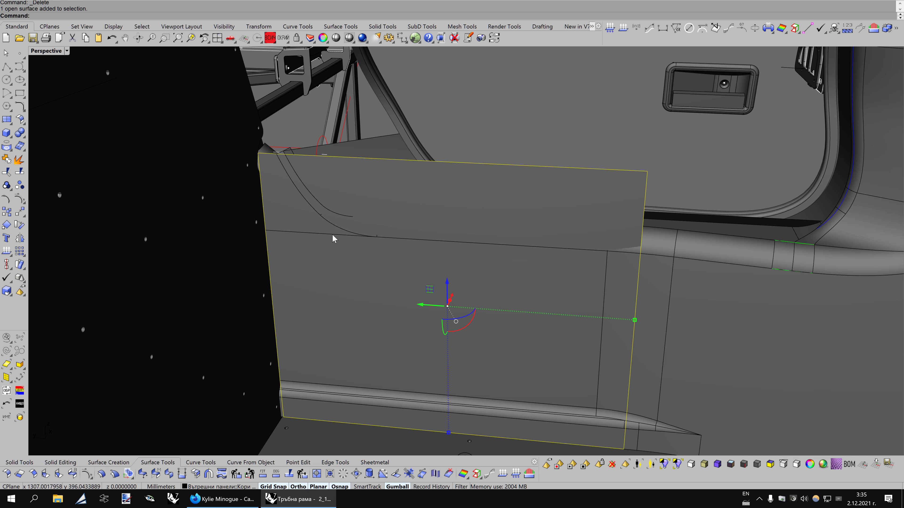
left_click(334, 232)
left_click(15, 173)
scroll(347, 272, "up", 2)
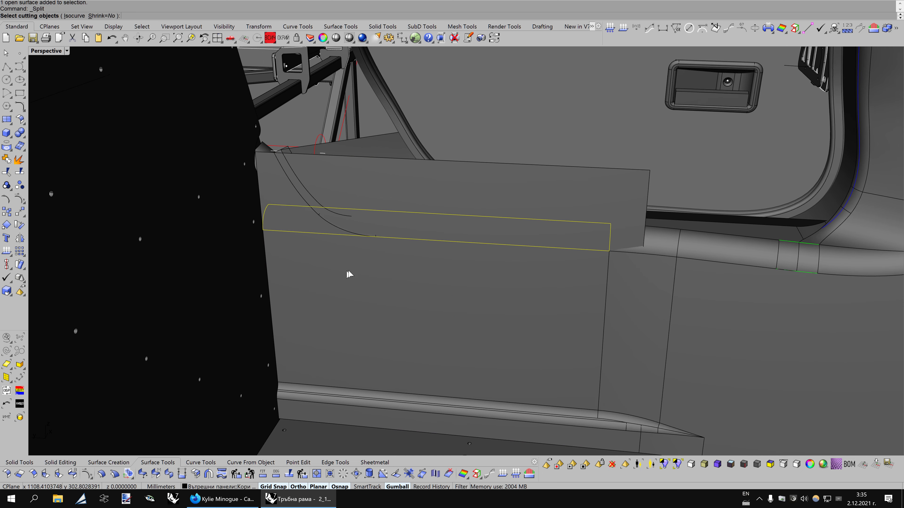
left_click(79, 16)
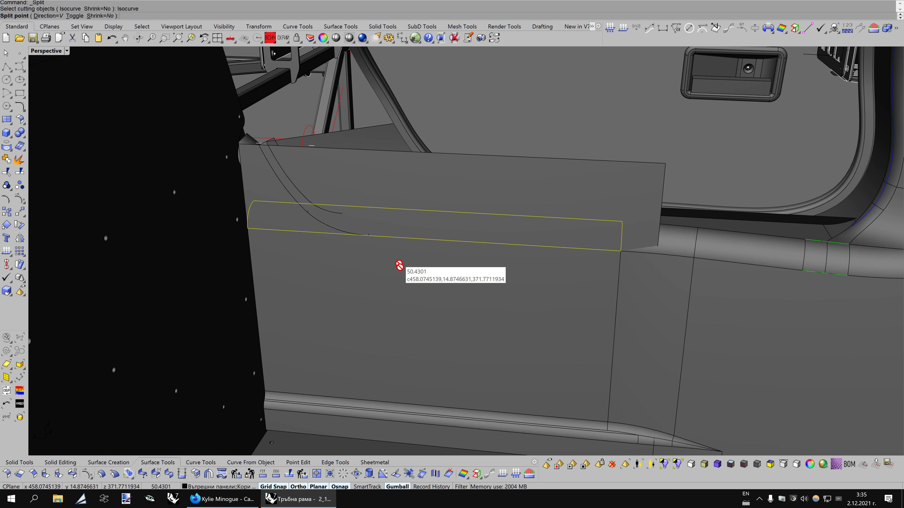
left_click(369, 236)
key("Delete")
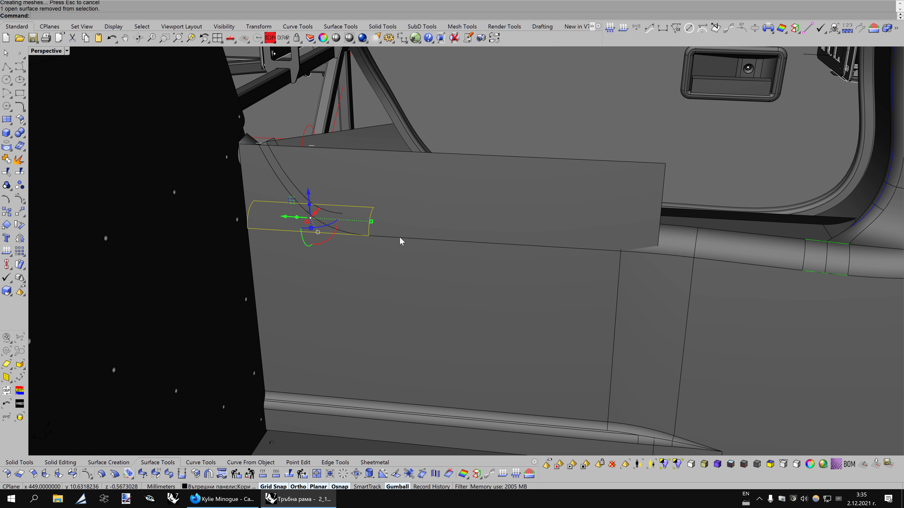
key("Delete")
Split the large side panel with the long, corner and sill strips, deleting the leftover
left_click(377, 268)
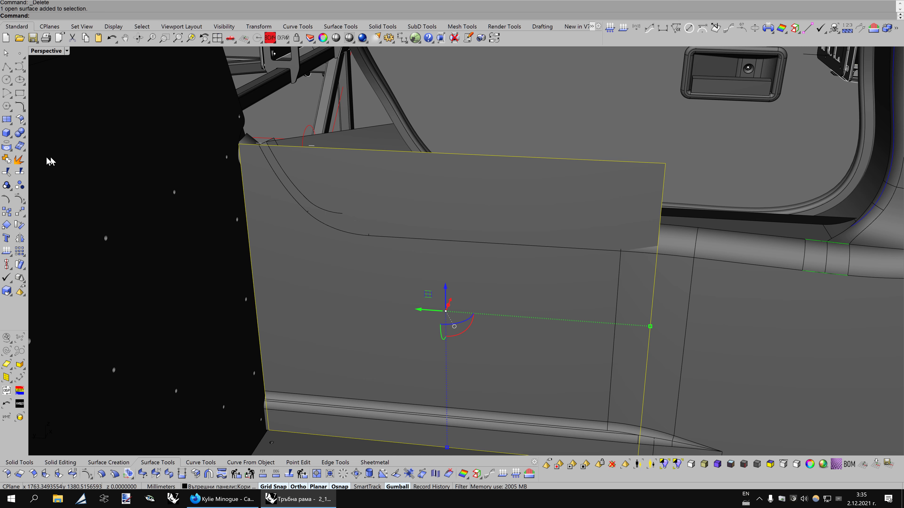
left_click(19, 173)
left_click(544, 250)
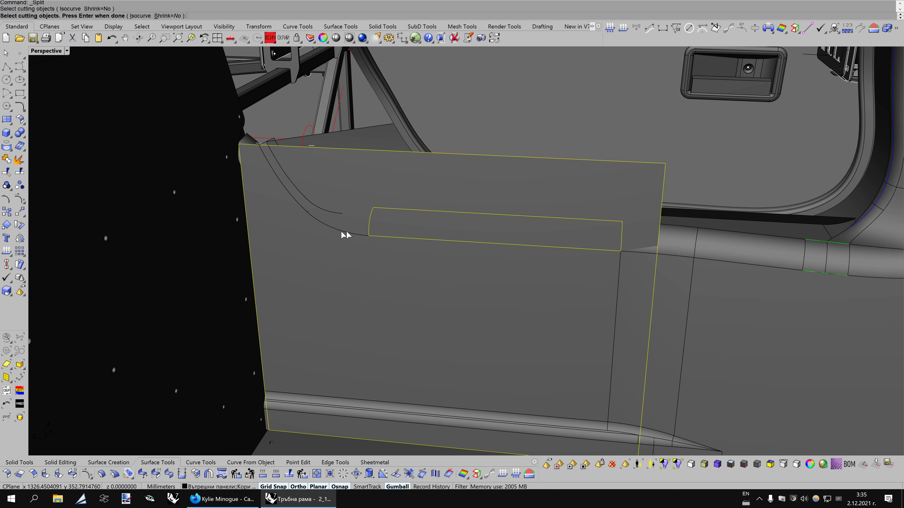
left_click(299, 206)
right_click_drag(559, 363, 513, 344, "shift")
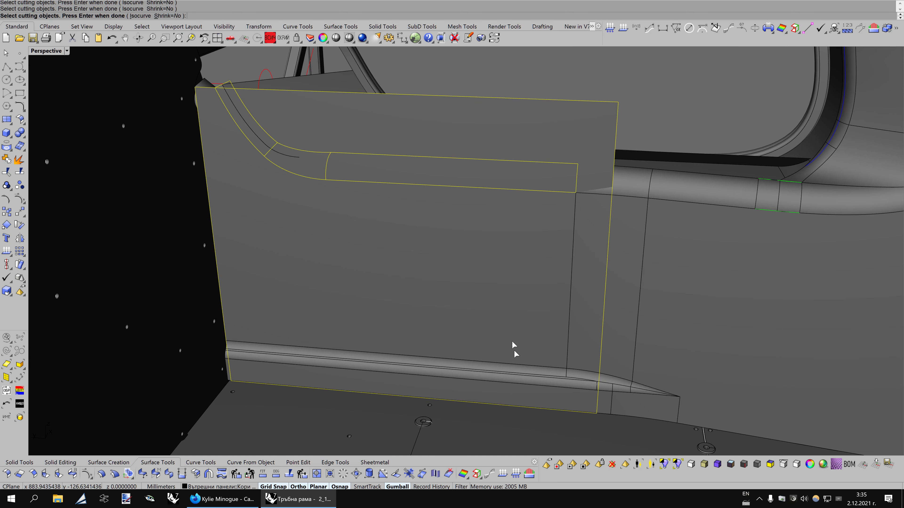
left_click(511, 367)
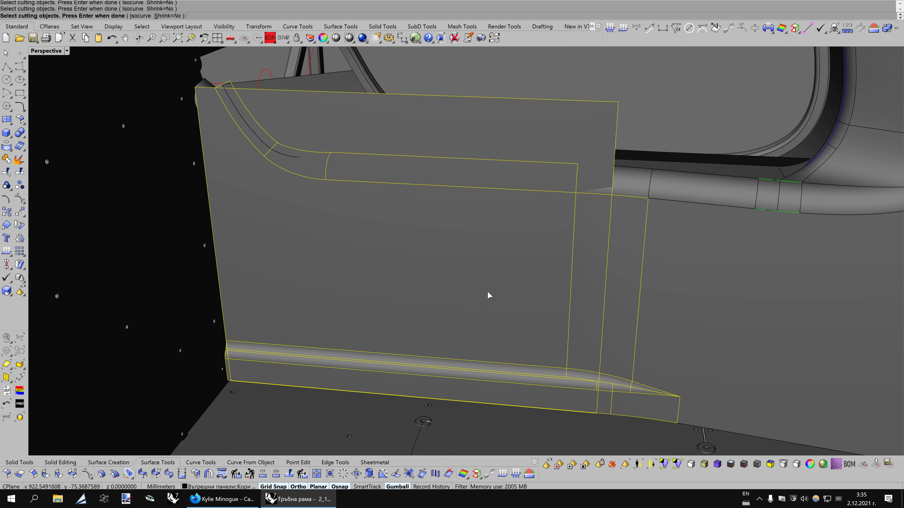
key("Return")
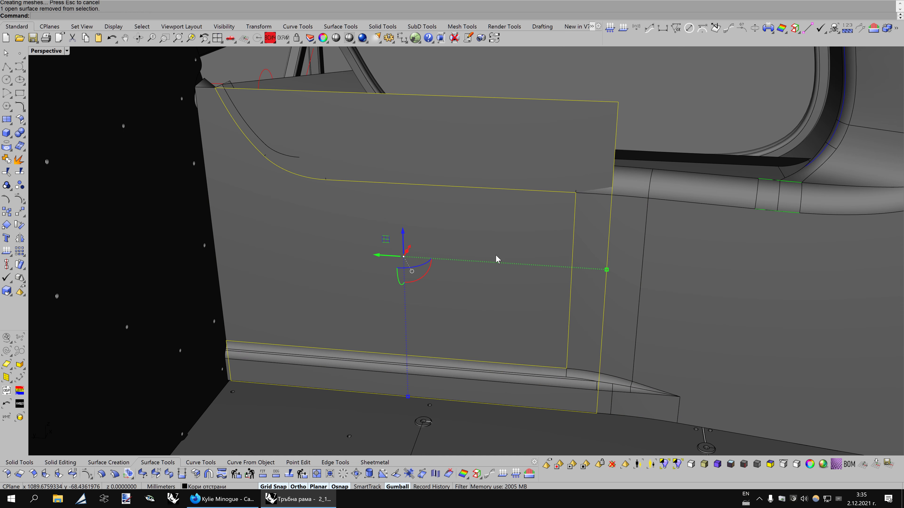
key("Delete")
Split the surface near the tube joint with the curve beneath it and delete the offcut
key("Home")
key("Home")
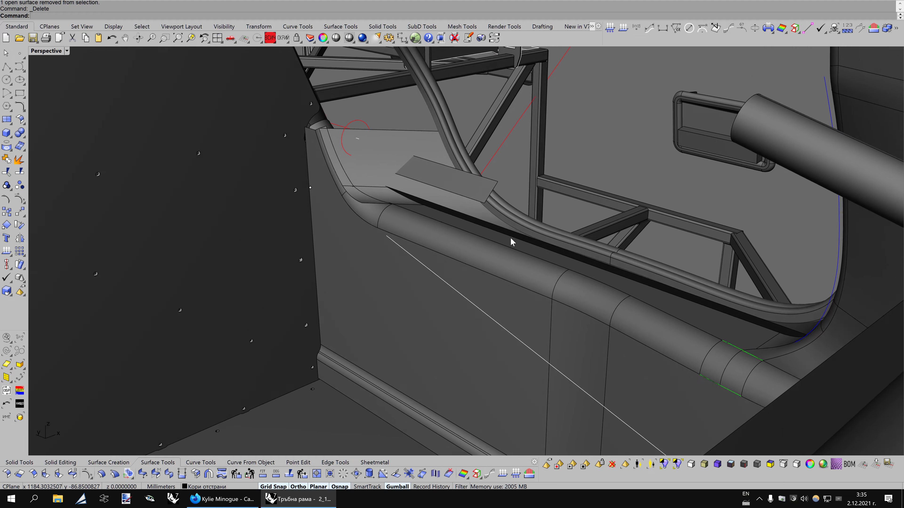
scroll(510, 242, "up", 2)
scroll(510, 237, "up", 1)
left_click(365, 201)
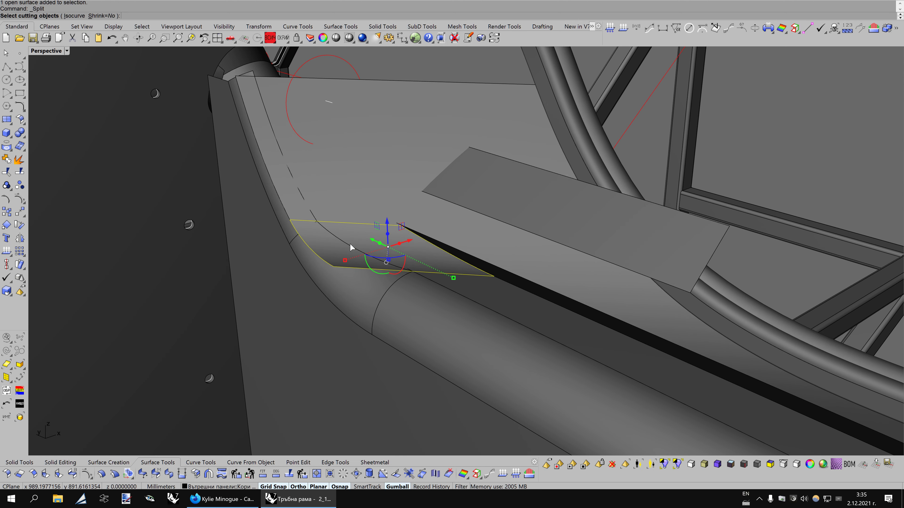
left_click(351, 248)
key("Return")
key("Delete")
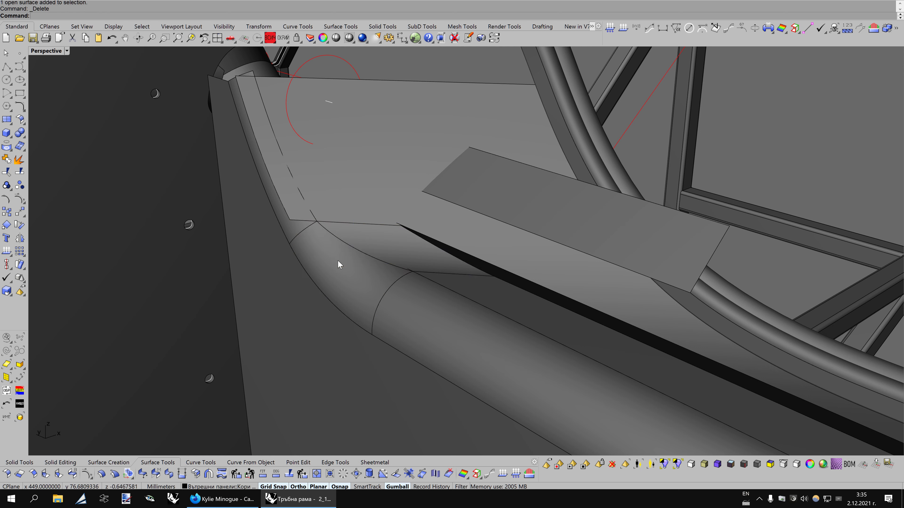
Cut another surface along the fillet edge, delete the piece, and switch to BobiX1 display
type("split")
key("Return")
key("Escape")
left_click(298, 195)
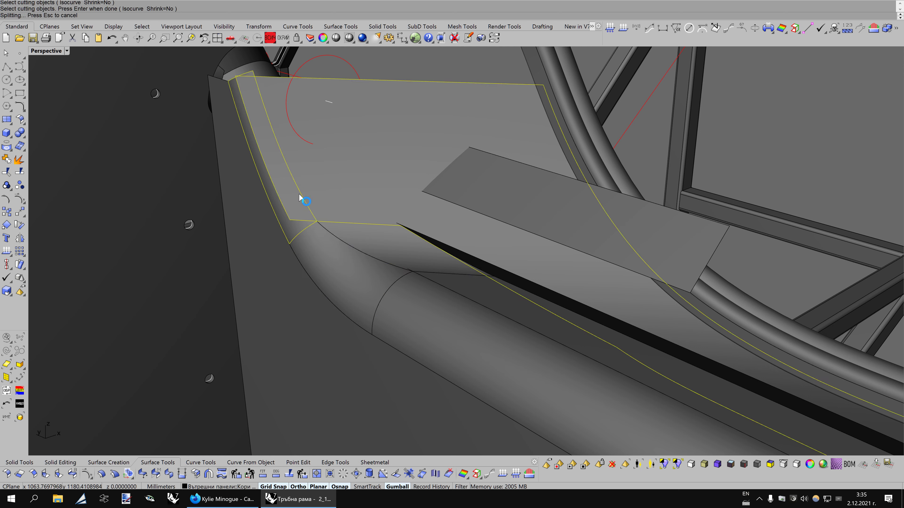
key("Delete")
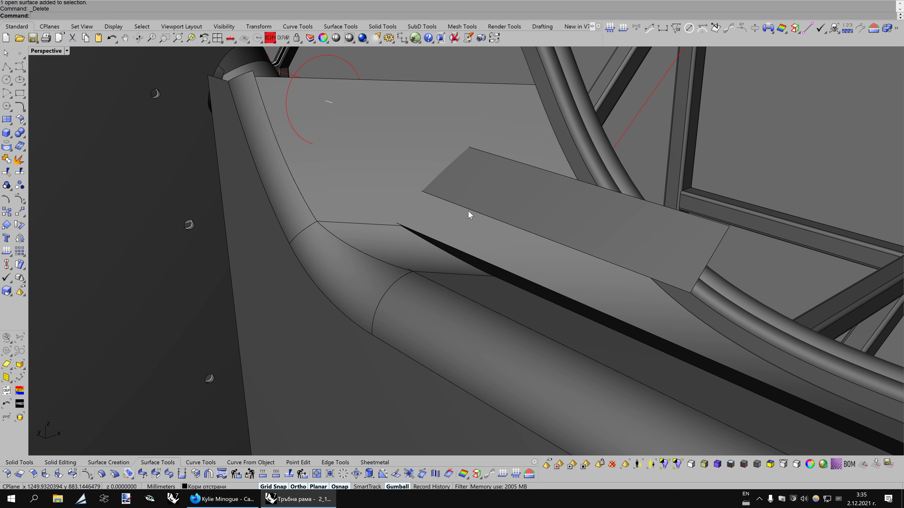
key("F5")
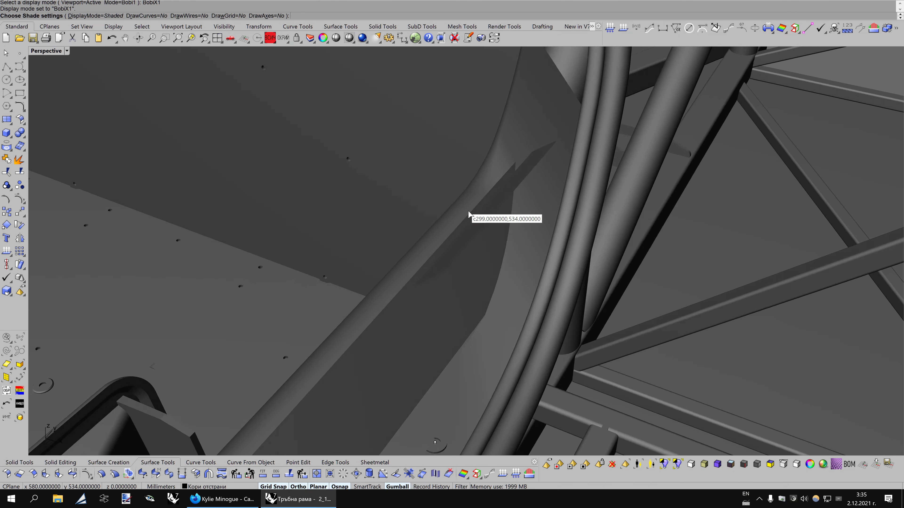
Split the larger panel surface along the fillet edge and delete the cut-off piece
left_click(561, 192)
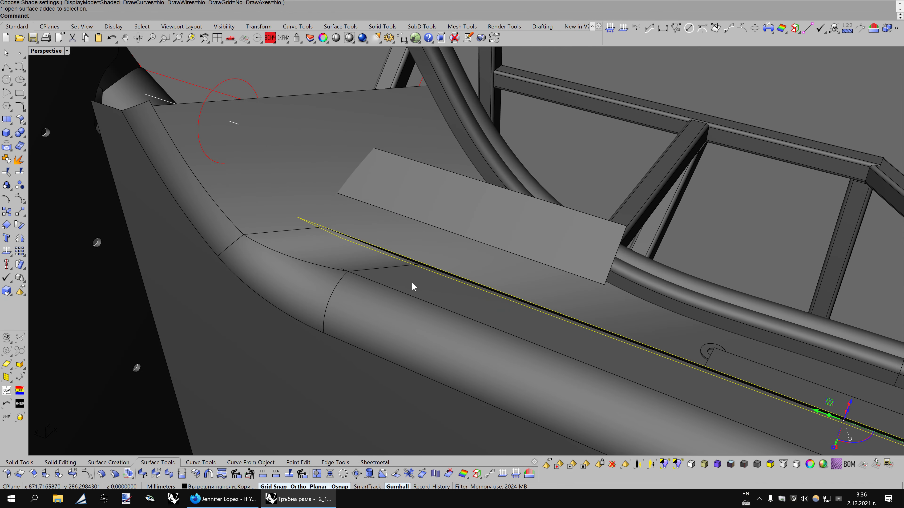
left_click(412, 284)
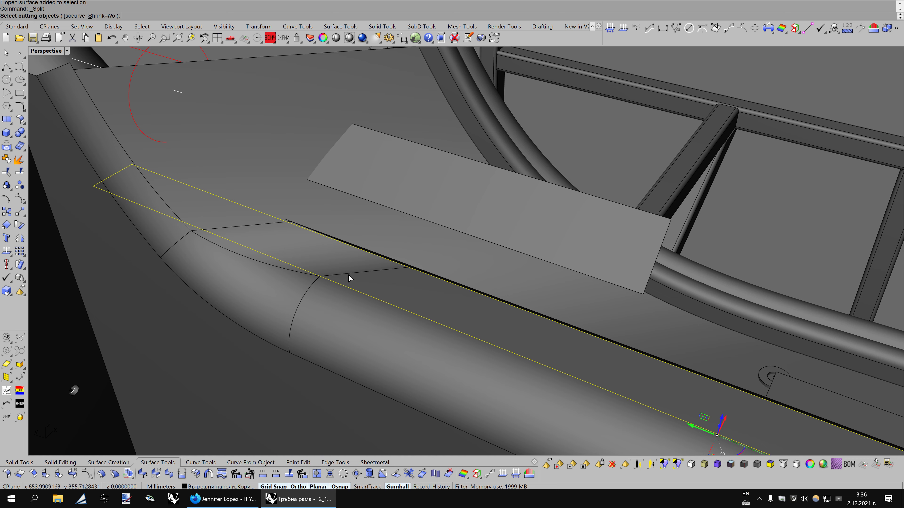
left_click(349, 279)
key("Return")
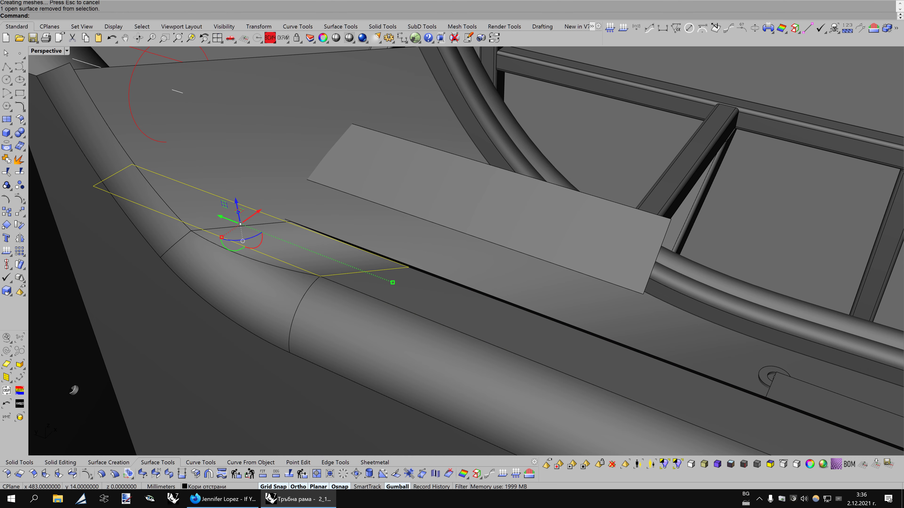
key("Delete")
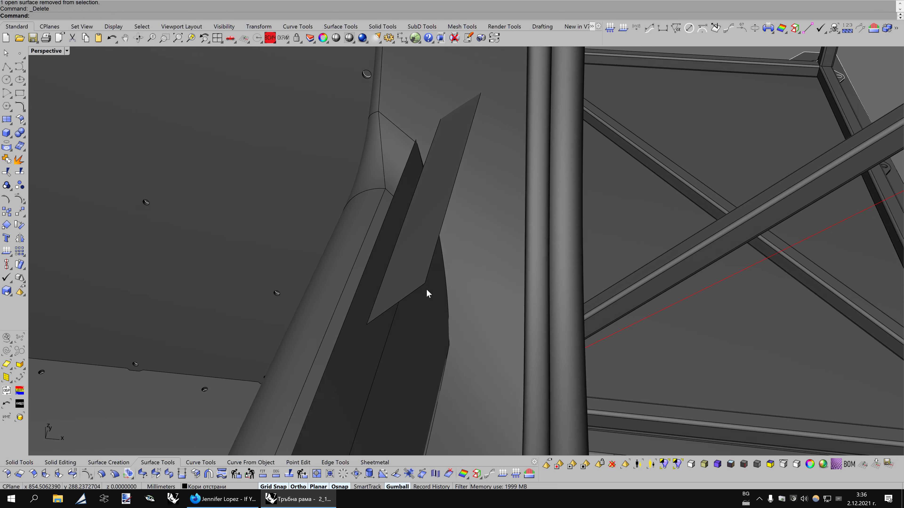
Split the long panel strip along the curve beside the tube and delete the offcut
mouse_move(427, 289)
right_mouse_down()
mouse_move(554, 271)
mouse_move(482, 244)
mouse_move(532, 234)
mouse_move(103, 195)
right_mouse_up()
left_click(498, 254)
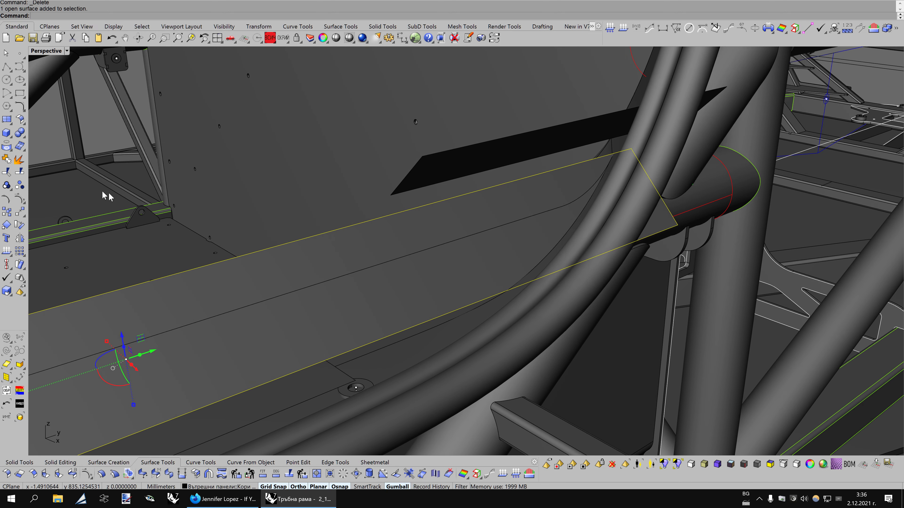
left_click(18, 173)
left_click(443, 244)
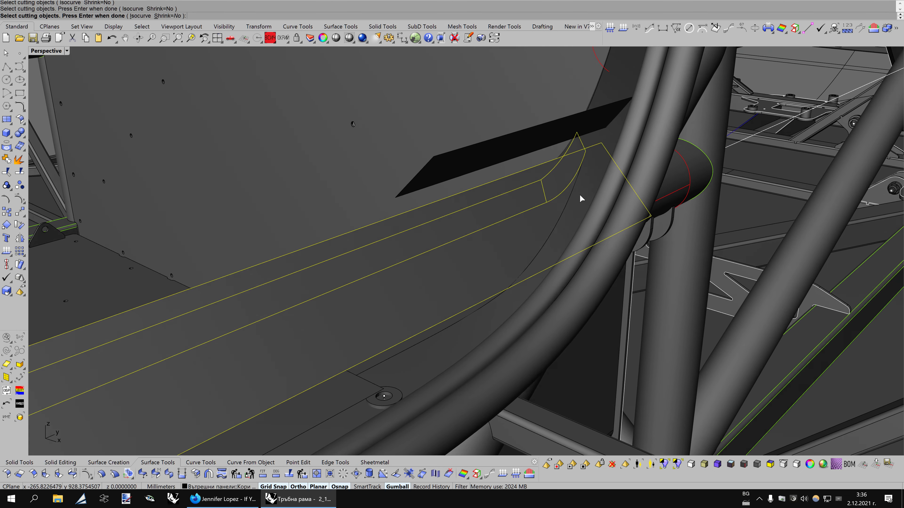
right_click_drag(580, 195, 455, 208)
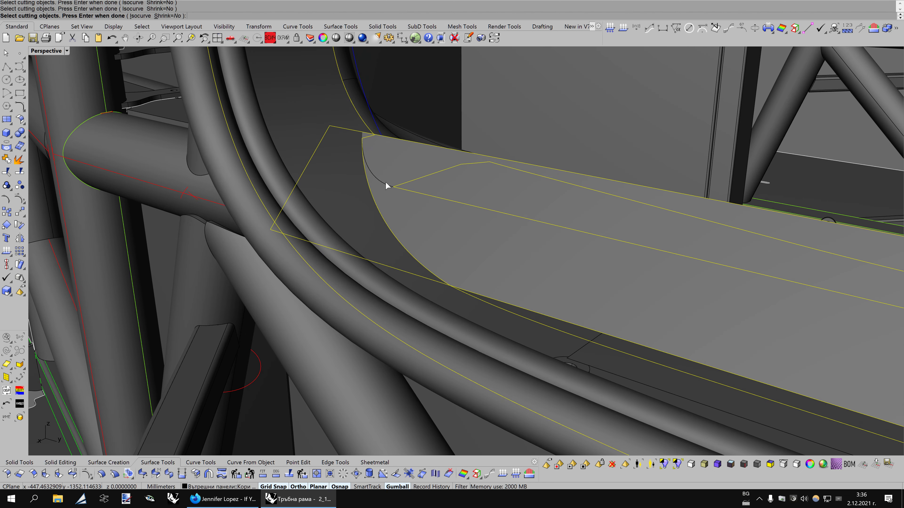
key("Return")
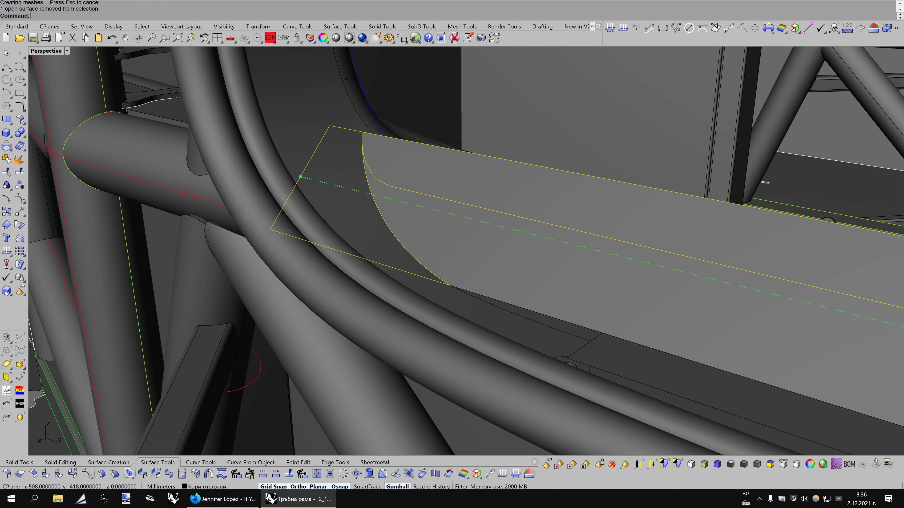
key("Delete")
scroll(443, 232, "down", 5)
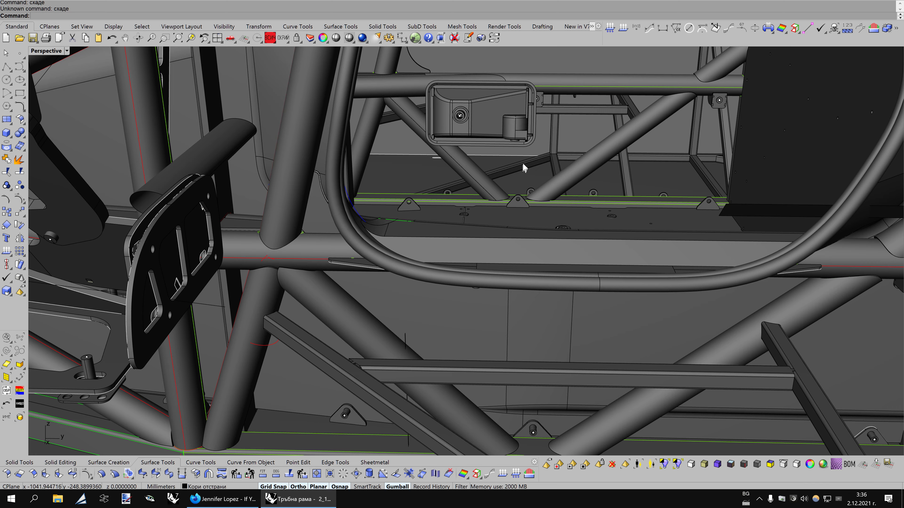
Run the Shade command and orbit the view around the cockpit
key("alt+shift")
type("shade")
key("Return")
scroll(585, 204, "up", 2)
key("Left")
key("Left")
key("Left")
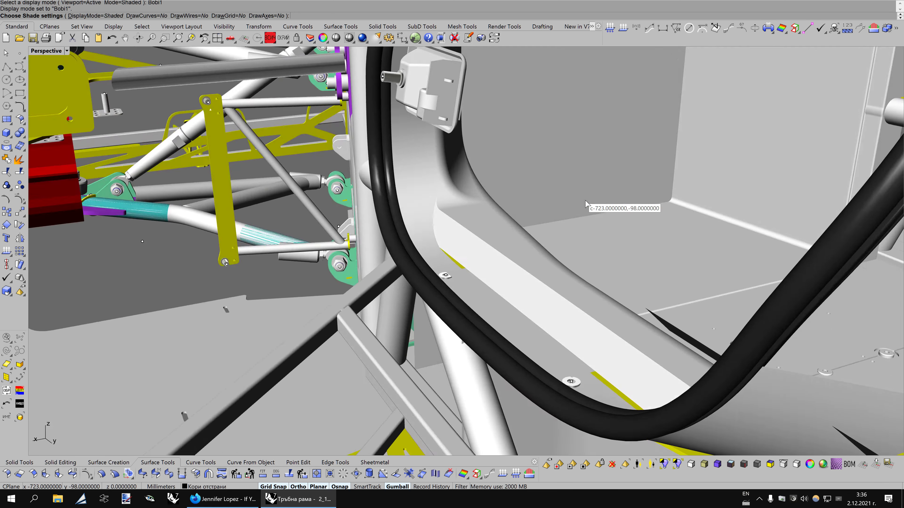
key("Left")
key("Left")
key("Left")
key("Left")
key("Left")
key("Left")
key("Left")
key("Left")
scroll(585, 203, "down", 5)
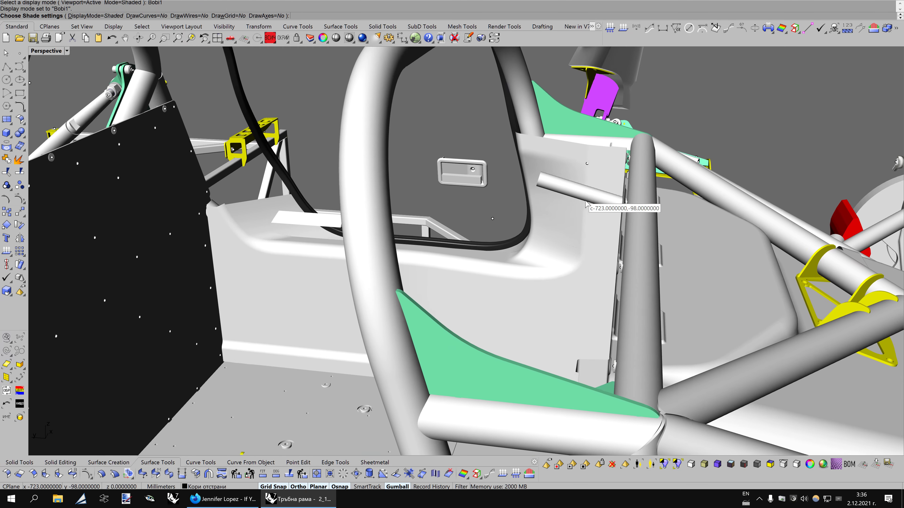
Apply the BobiX1 display mode and orbit past the door panel to inspect the seam
type("BobiX1")
key("Return")
scroll(585, 204, "down", 3)
scroll(585, 203, "up", 2)
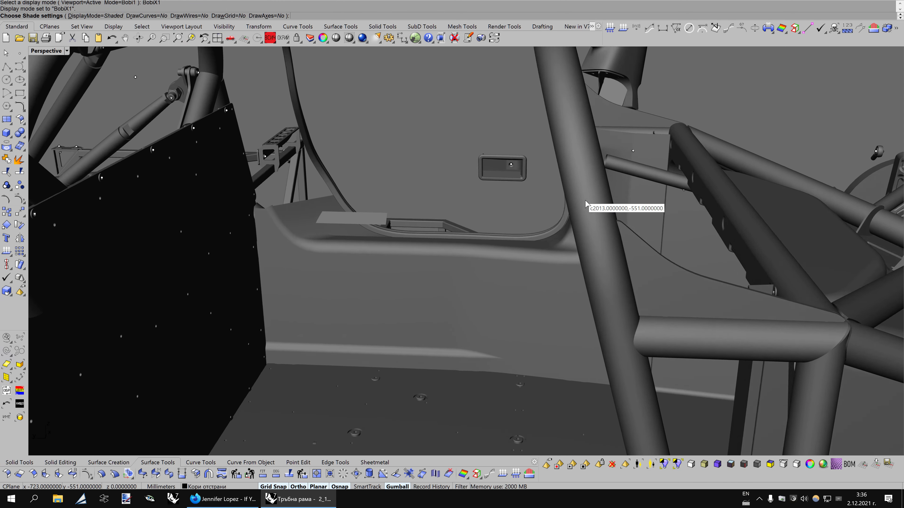
scroll(585, 204, "up", 1)
scroll(585, 203, "up", 1)
right_click_drag(585, 203, 500, 282)
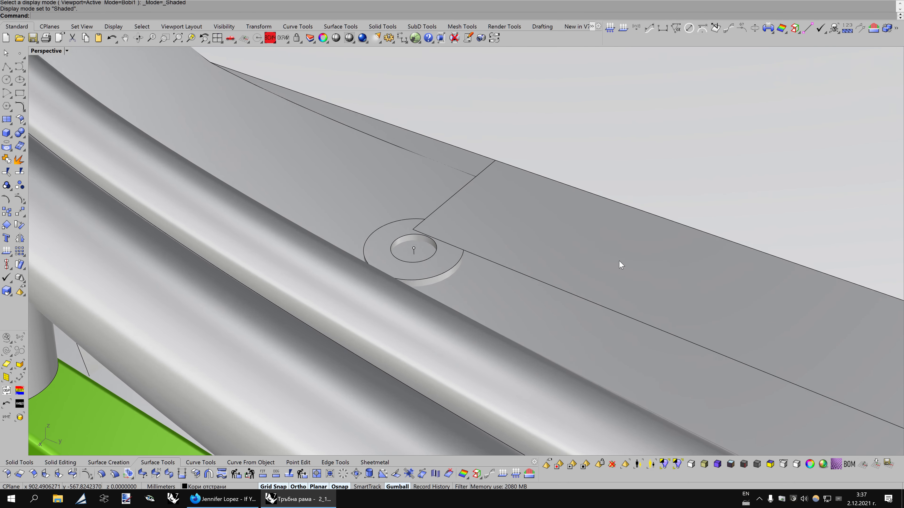
Draw a vertical line up from the hole centre and a 7 mm circle at the seam intersection
left_click(10, 70)
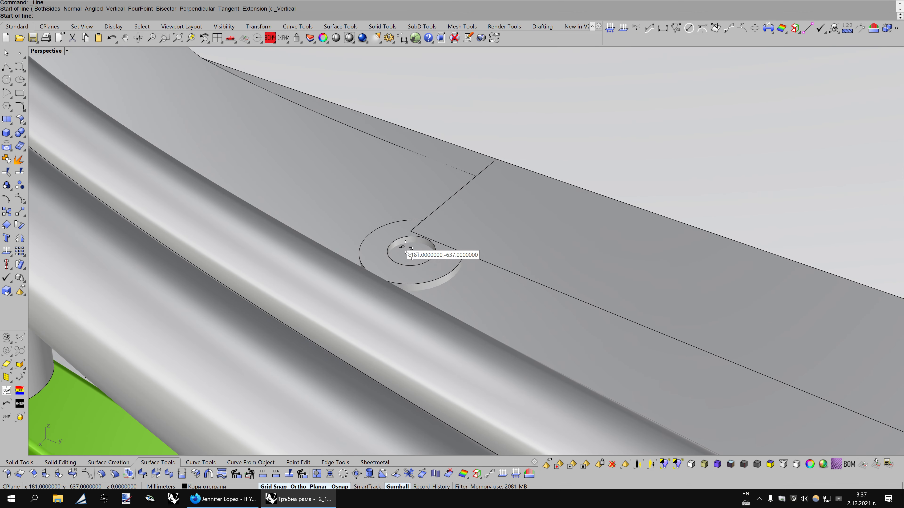
left_click(411, 251)
left_click(411, 231)
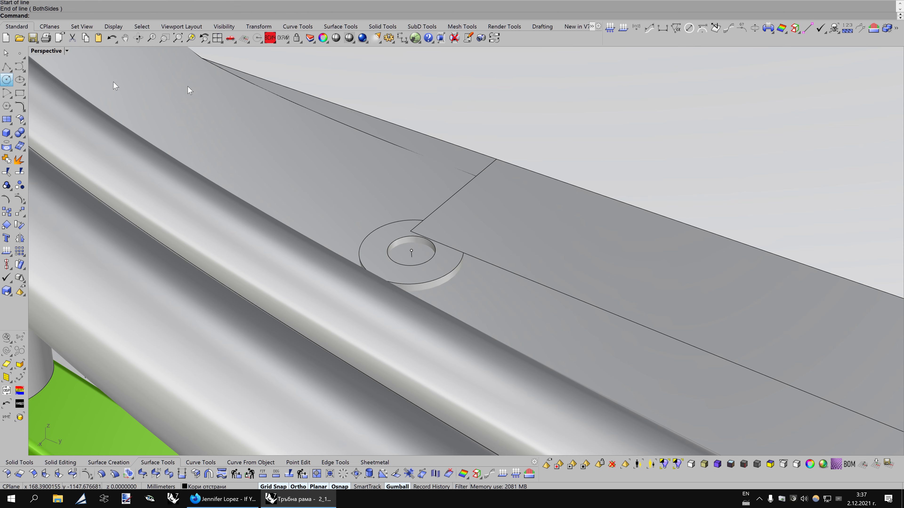
left_click(410, 231)
type("7")
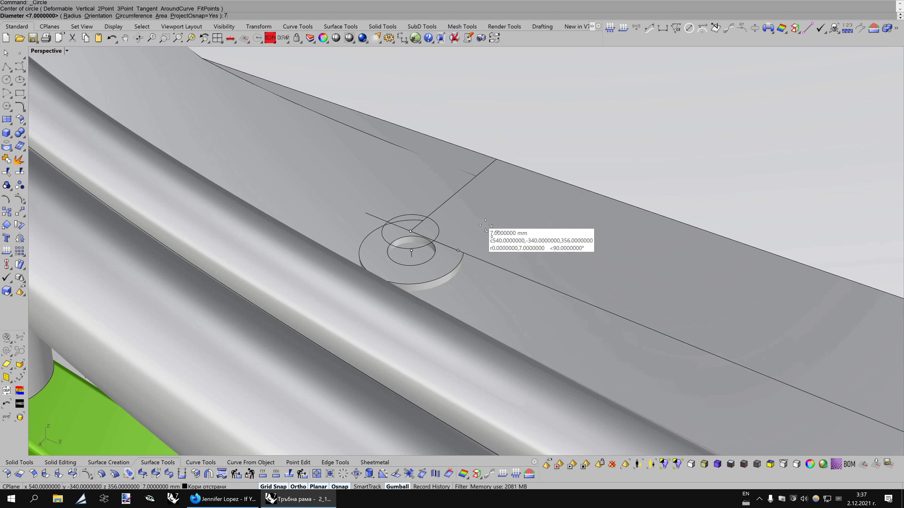
key("Return")
Add a second 7 mm diameter circle at the other intersection point
scroll(644, 278, "down", 5)
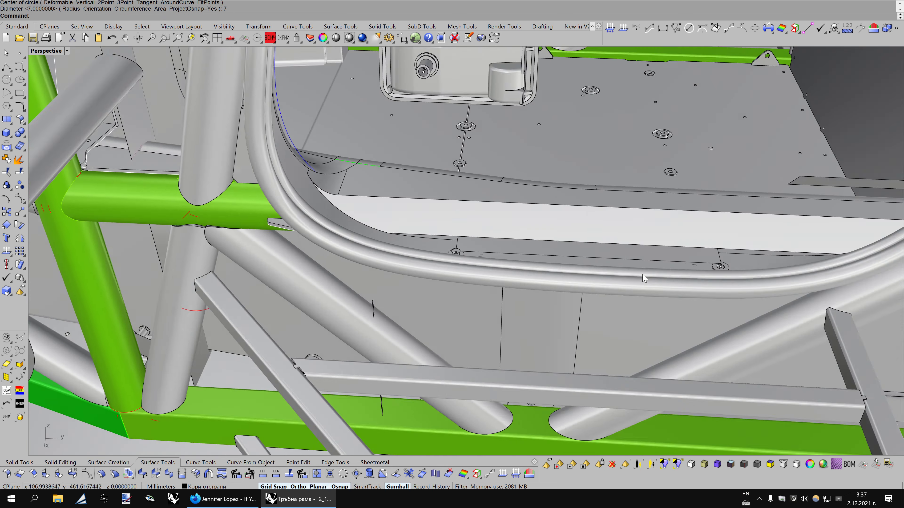
scroll(584, 259, "up", 2)
scroll(584, 258, "up", 1)
scroll(580, 257, "up", 2)
scroll(577, 255, "up", 2)
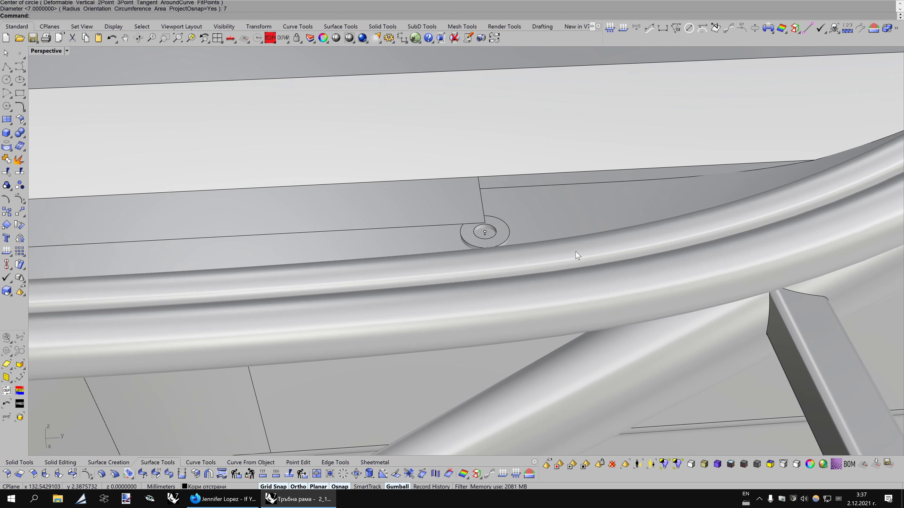
scroll(519, 232, "up", 2)
key("Return")
left_click(493, 224)
key("Return")
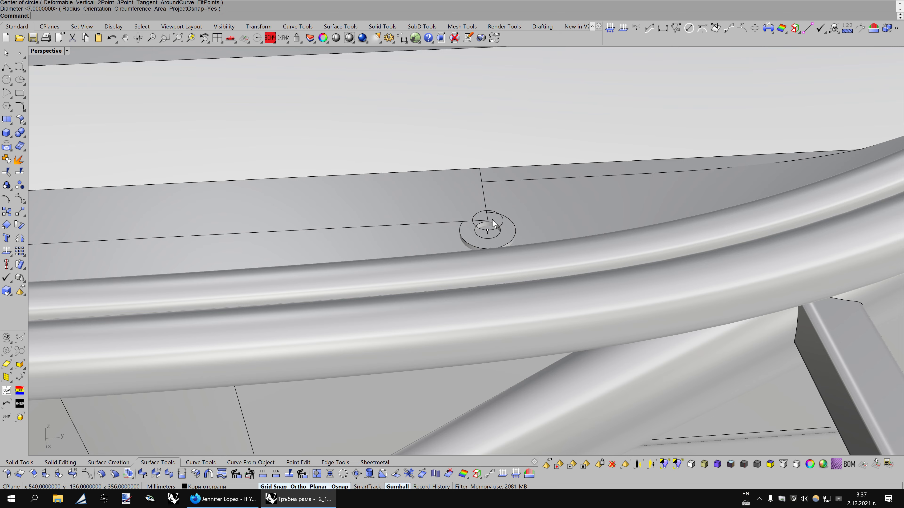
Rotate the view toward the rivet hole and select the plate surface
key("Left")
key("Left")
key("Left")
key("Left")
key("Left")
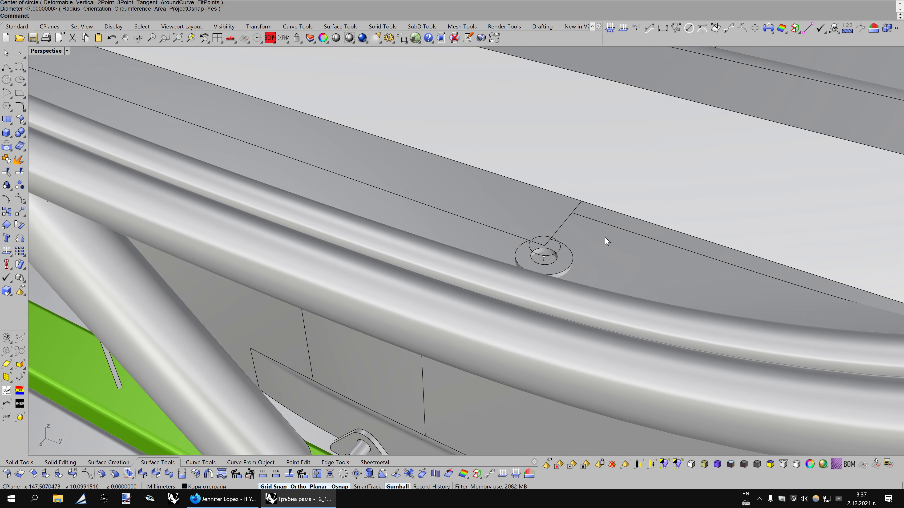
key("Left")
key("Left")
key("Left")
key("Left")
key("Left")
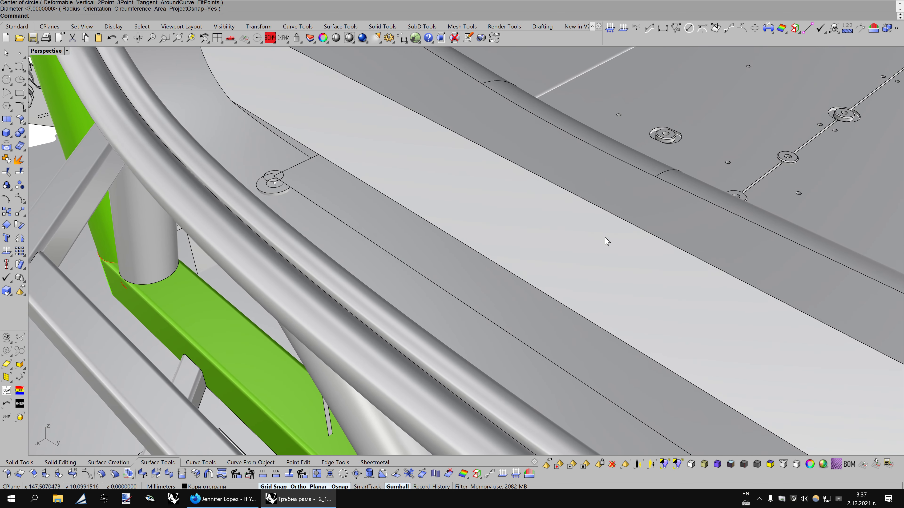
key("Left")
key("Left")
key("Left")
key("Left")
key("Left")
key("Left")
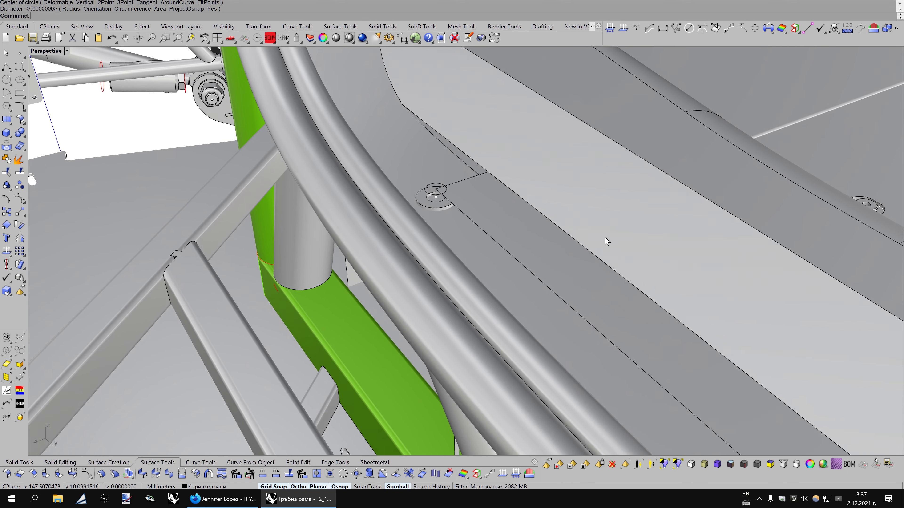
key("Left")
key("Left")
scroll(606, 241, "up", 2)
scroll(605, 237, "up", 2)
scroll(359, 193, "up", 2)
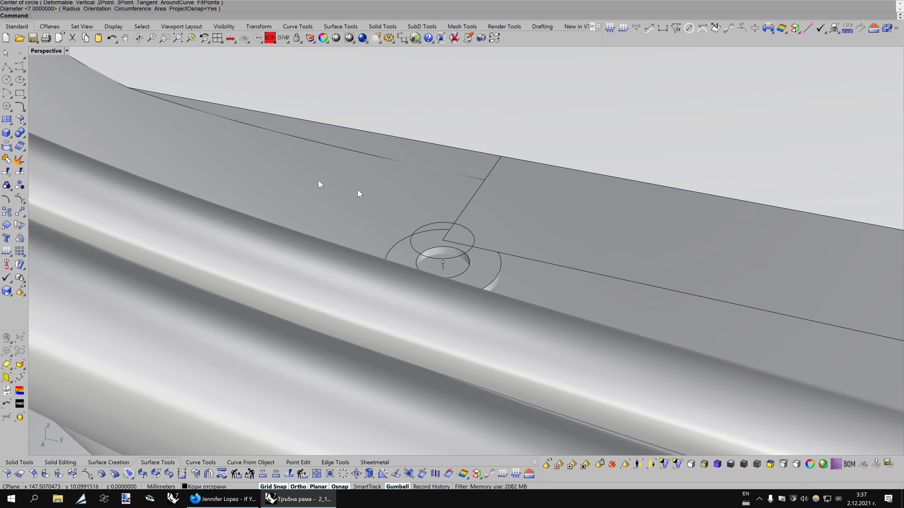
scroll(539, 204, "up", 2)
key("Left")
key("Left")
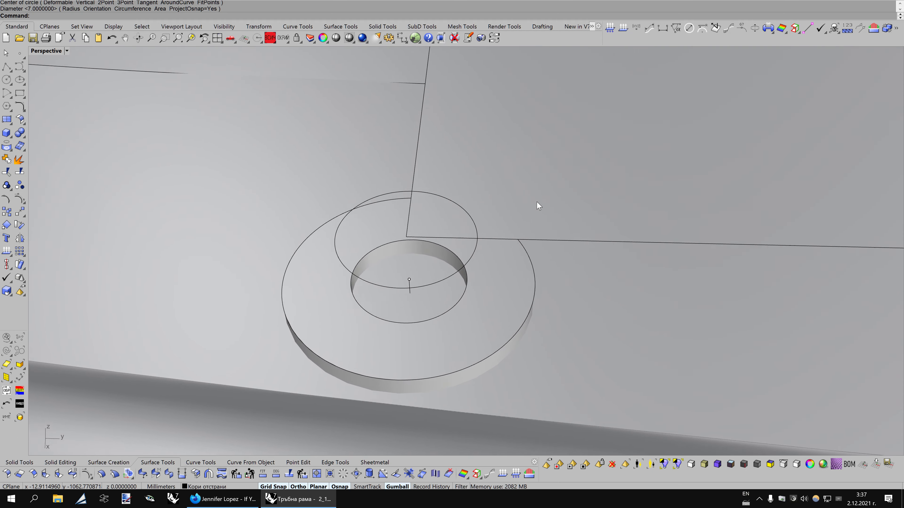
scroll(539, 205, "down", 3)
scroll(539, 204, "up", 1)
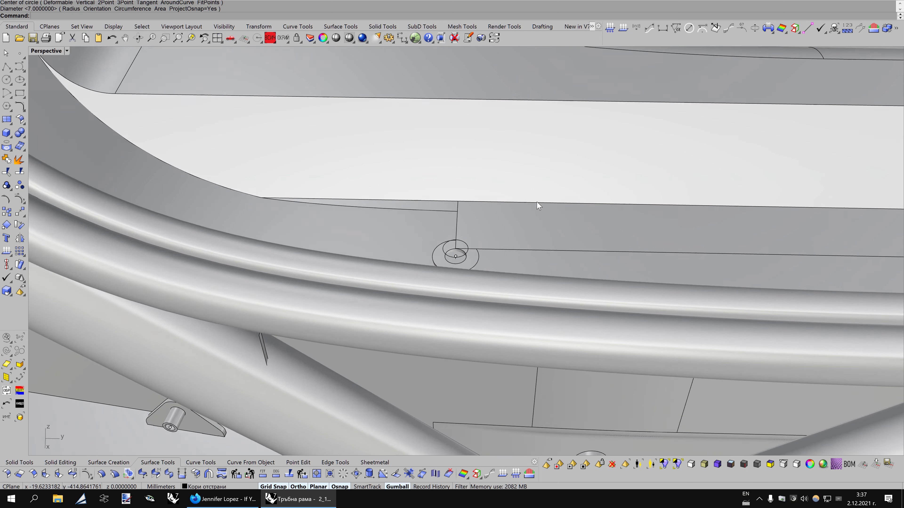
scroll(539, 204, "up", 2)
scroll(531, 206, "up", 1)
left_click(523, 208)
Show the plate's control points in BobiX1 and pull the selected point back 62 mm
key("F10")
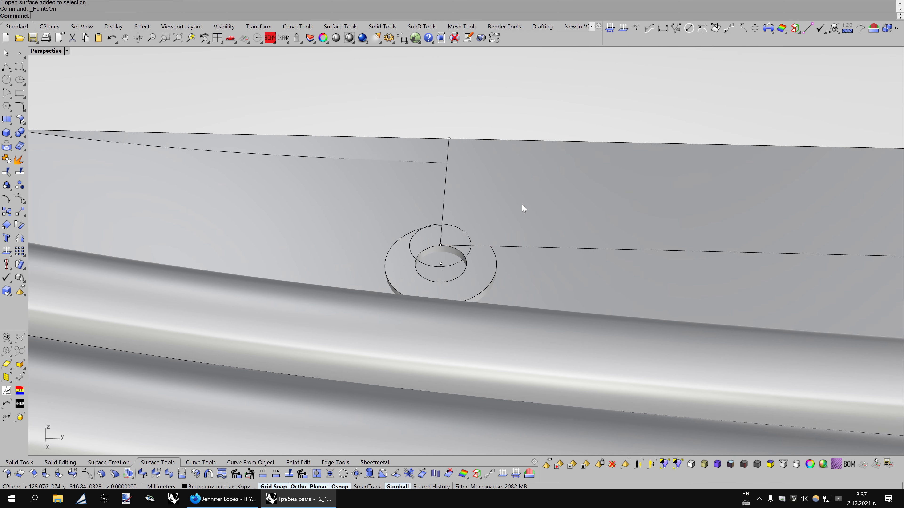
scroll(565, 202, "down", 3)
key("ctrl+alt+s")
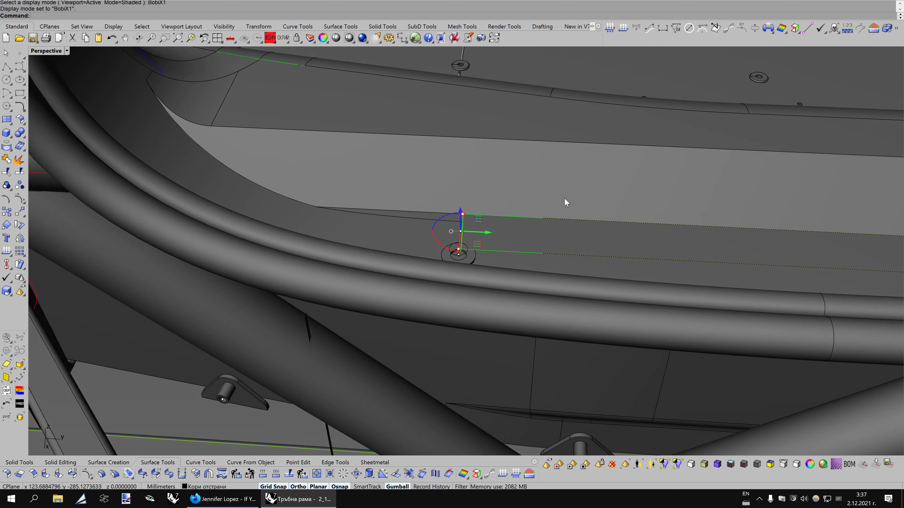
key("Left")
key("Left")
key("Left")
left_click_drag(543, 249, 430, 152)
In Bobi1 display, slide two control points near the washer along Y toward the tube
key("Left")
key("Left")
key("Left")
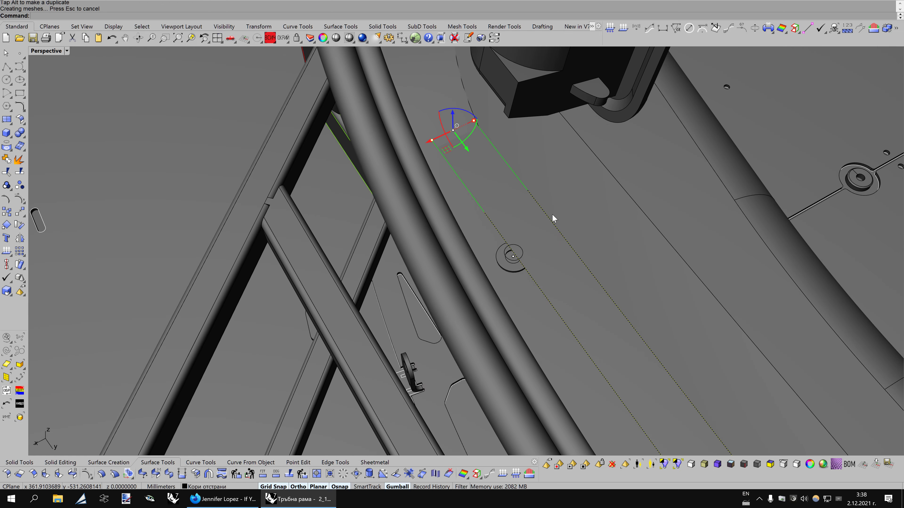
key("ctrl+alt+b")
key("Left")
key("Left")
key("Down")
key("Down")
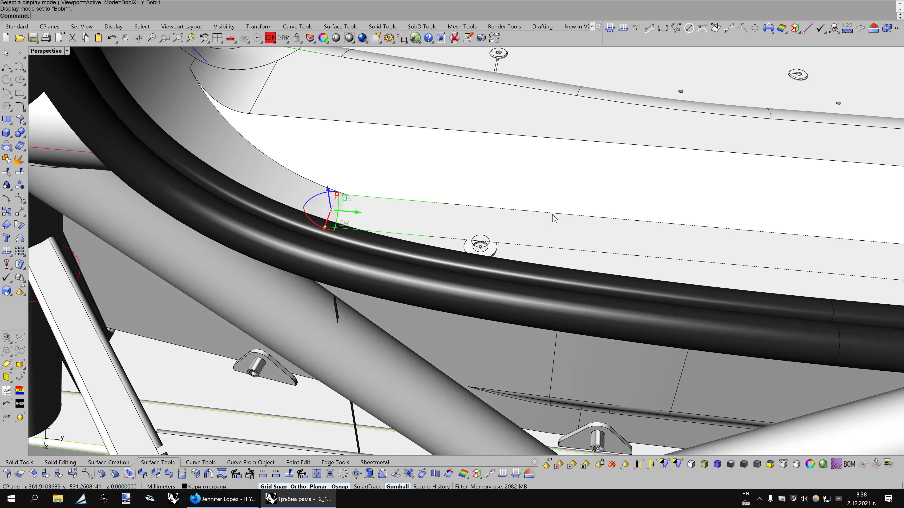
key("Left")
key("Left")
key("Left")
key("Left")
key("Left")
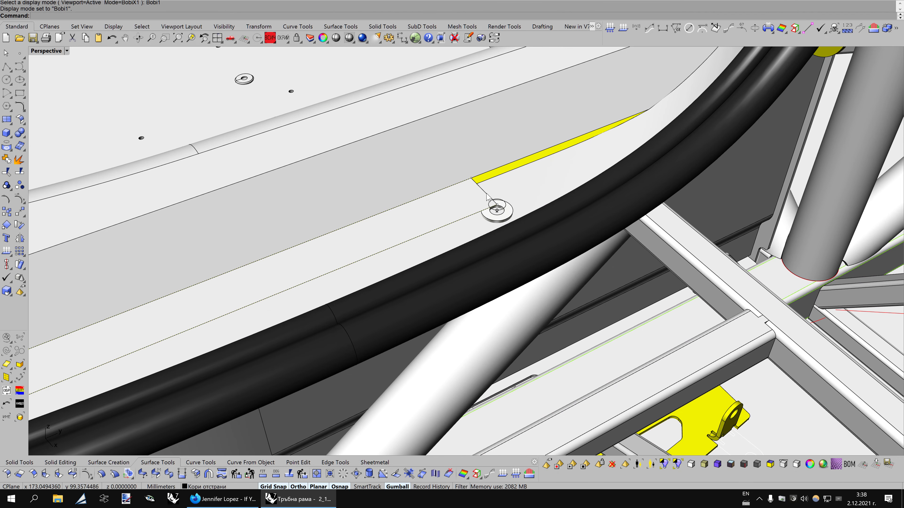
left_click(486, 194)
key("Left")
key("Left")
key("Left")
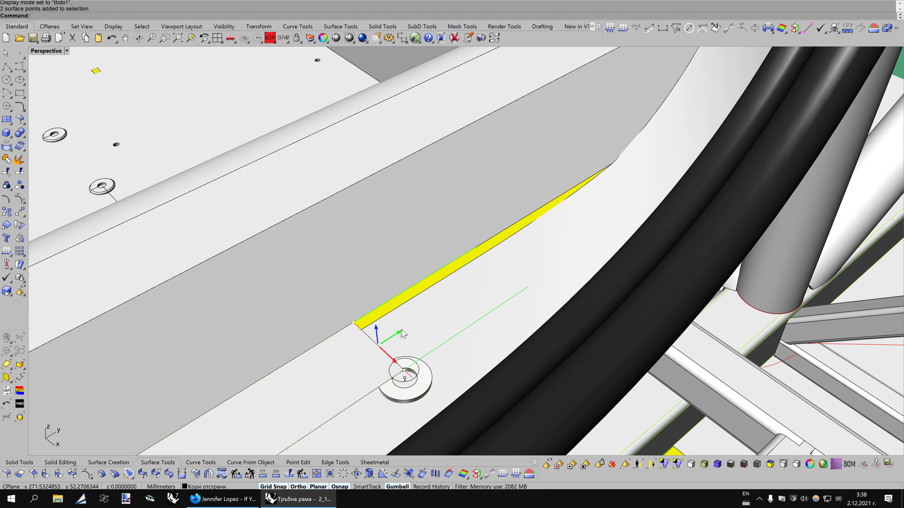
left_click_drag(402, 333, 687, 183)
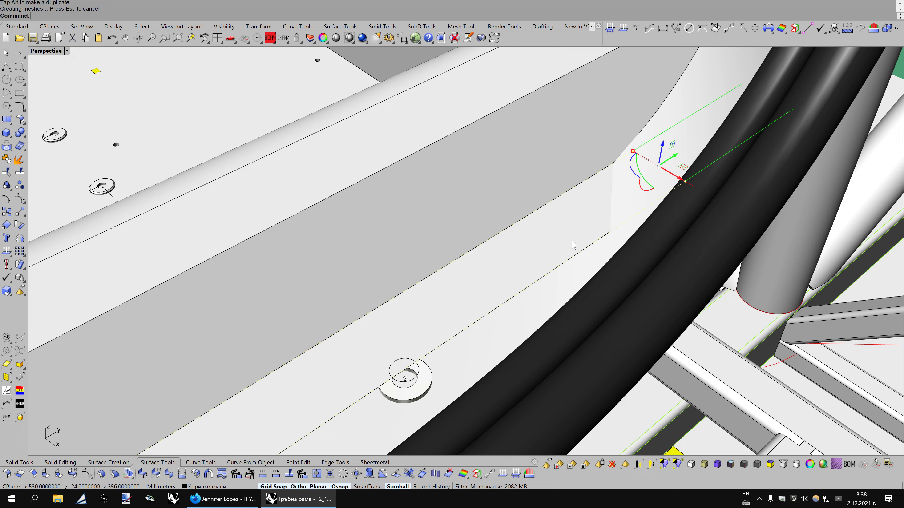
Turn on control points again and move two edge points 23 mm in X
key("Left")
key("Left")
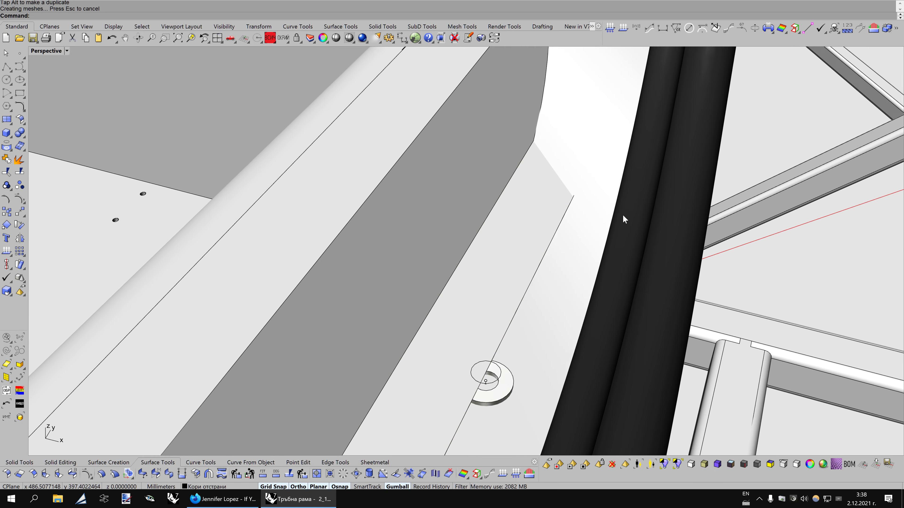
key("Left")
key("Left")
key("Left")
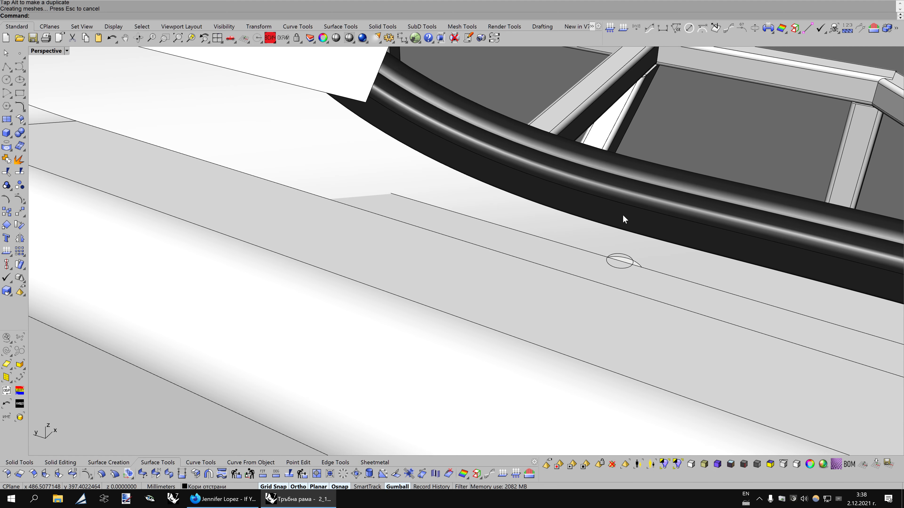
key("Left")
key("Left")
key("F10")
left_click(433, 134)
left_click_drag(467, 139, 566, 143)
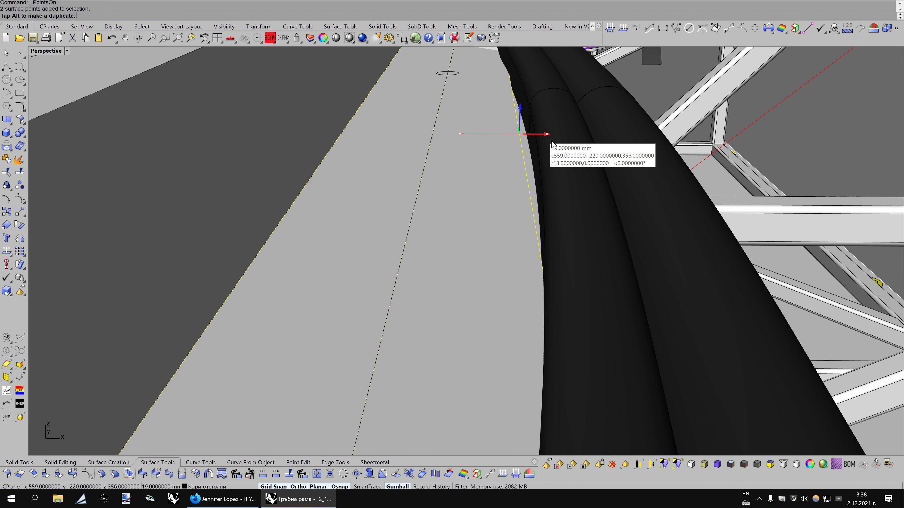
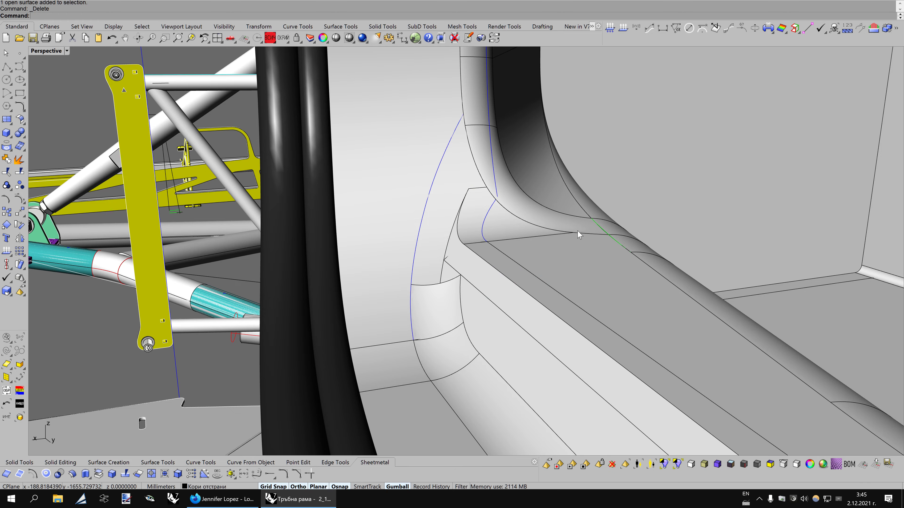
Rotate the Perspective view around the model onto the channel-corner gap
key("Left")
key("Left")
key("Left")
key("Left")
key("Left")
key("Left")
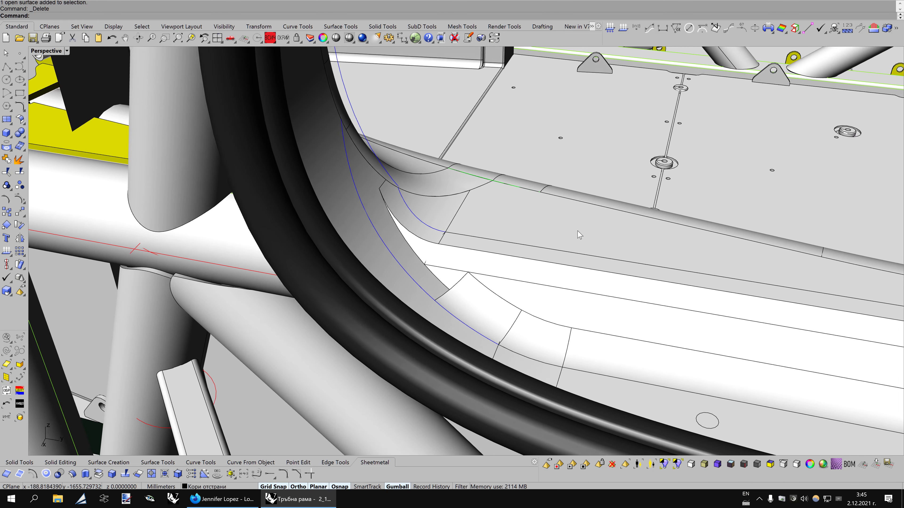
key("Left")
key("Left")
key("Left")
key("Left")
key("Left")
key("Left")
right_click_drag(579, 235, 76, 203)
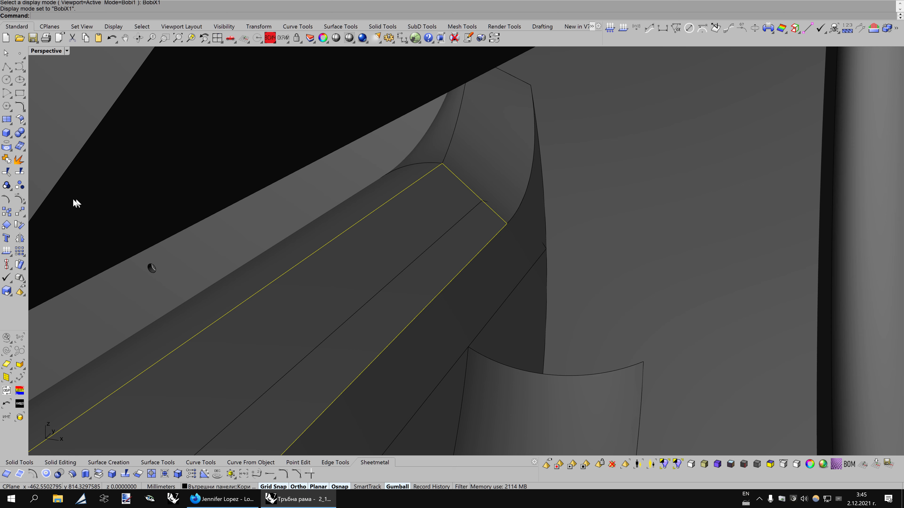
Split the surface using the neighbouring surface as the cutter
left_click(20, 173)
left_click(455, 230)
key("Return")
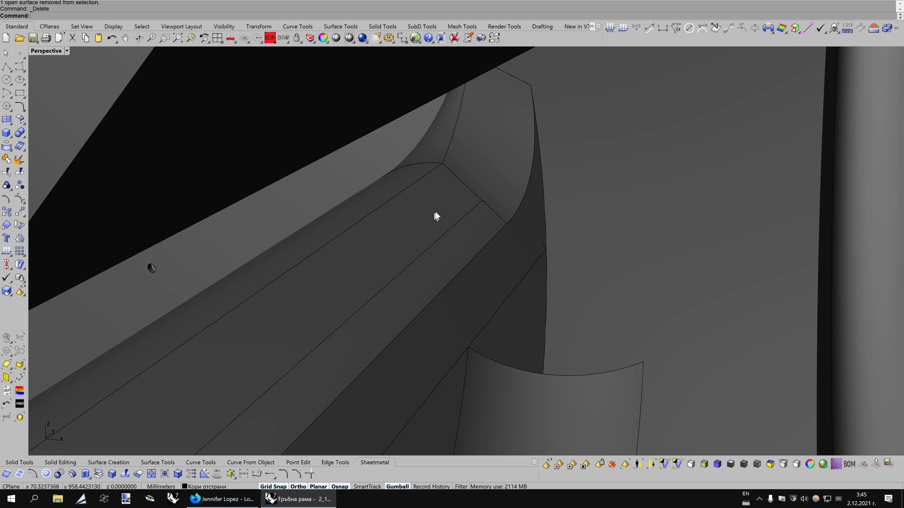
scroll(81, 476, "up", 2)
scroll(76, 475, "up", 3)
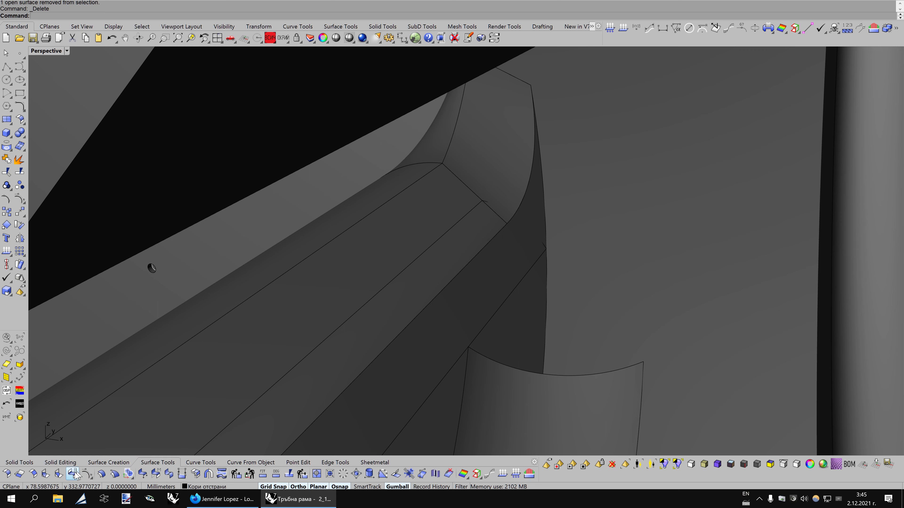
Create a temporary variable-radius fillet between the two channel-corner surfaces
left_click(45, 474)
left_click(517, 184)
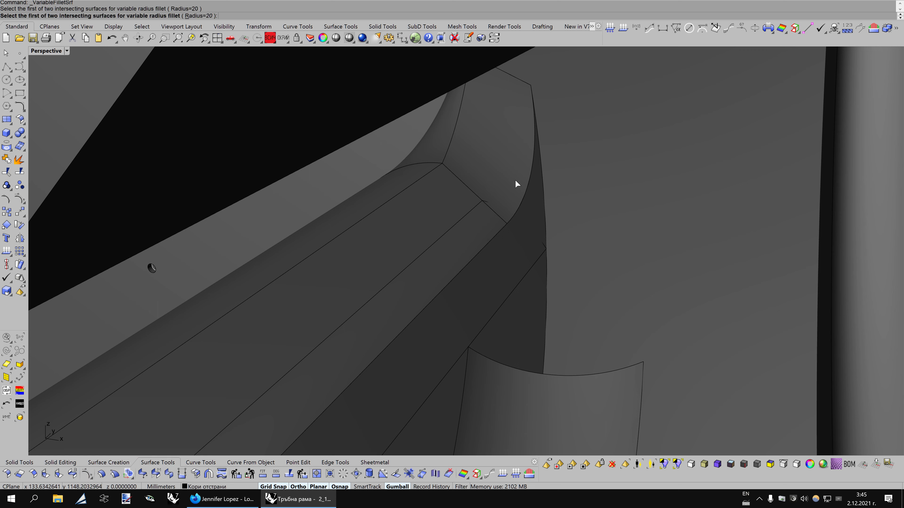
left_click(531, 212)
key("Return")
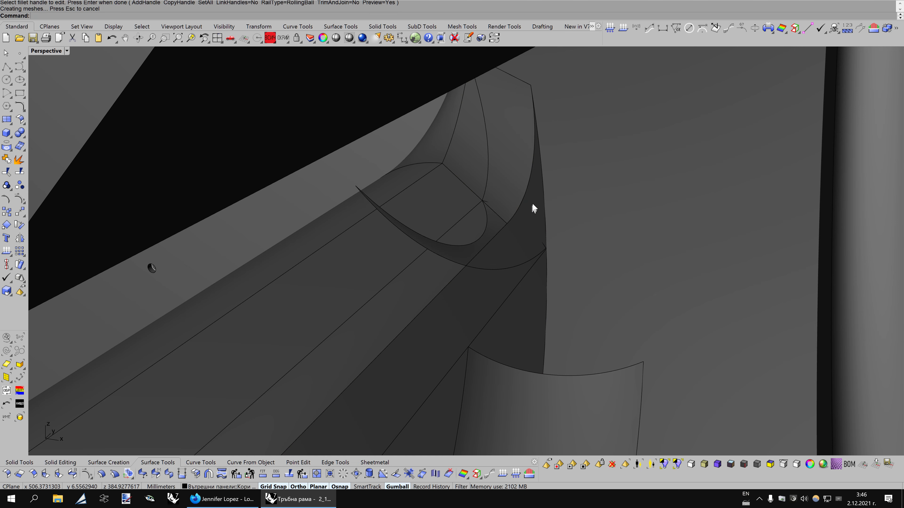
right_click_drag(565, 159, 560, 217)
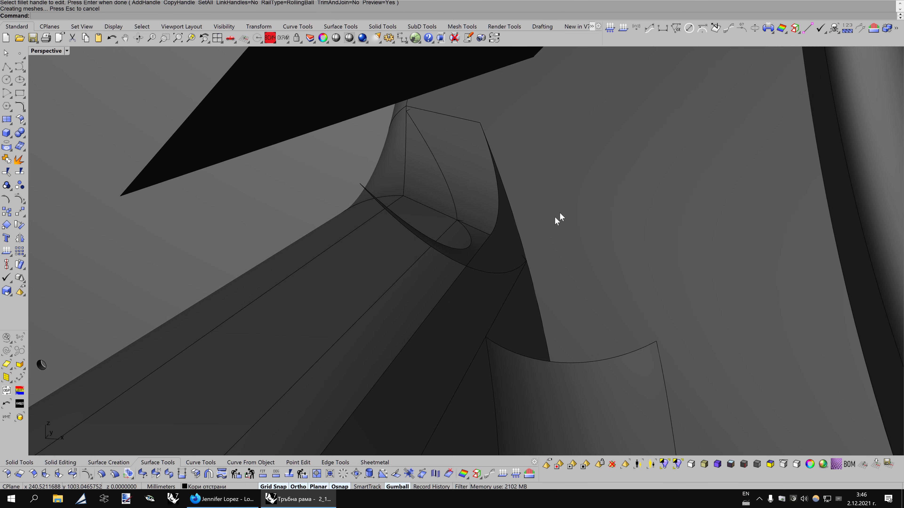
Duplicate the fillet edge as a curve and colour it blue
left_click(370, 465)
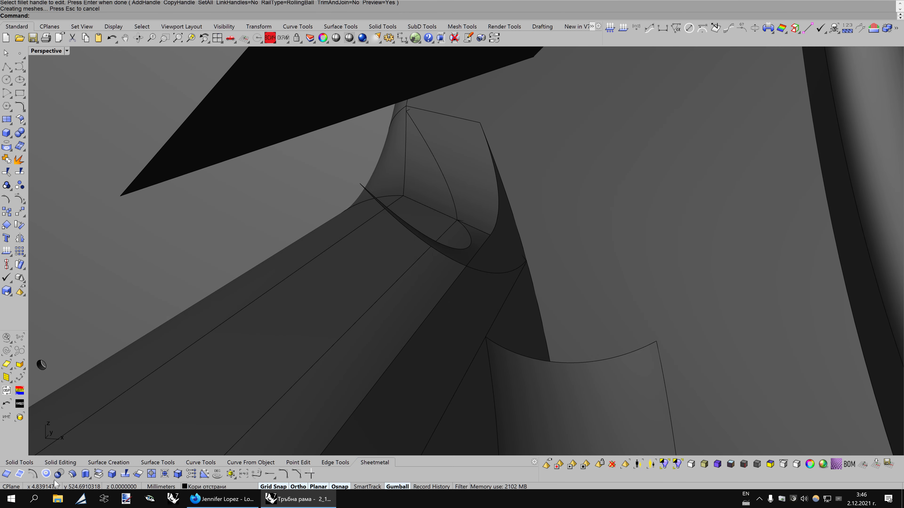
left_click(7, 473)
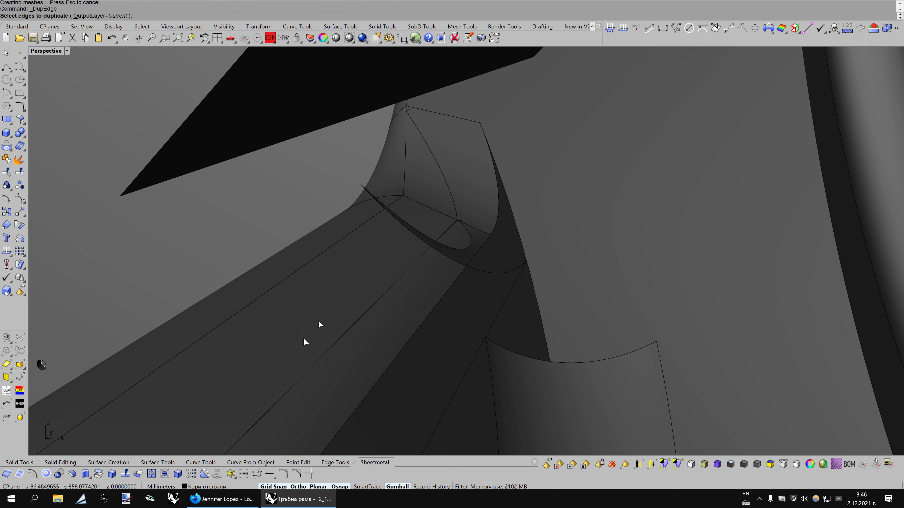
left_click(440, 167)
key("Return")
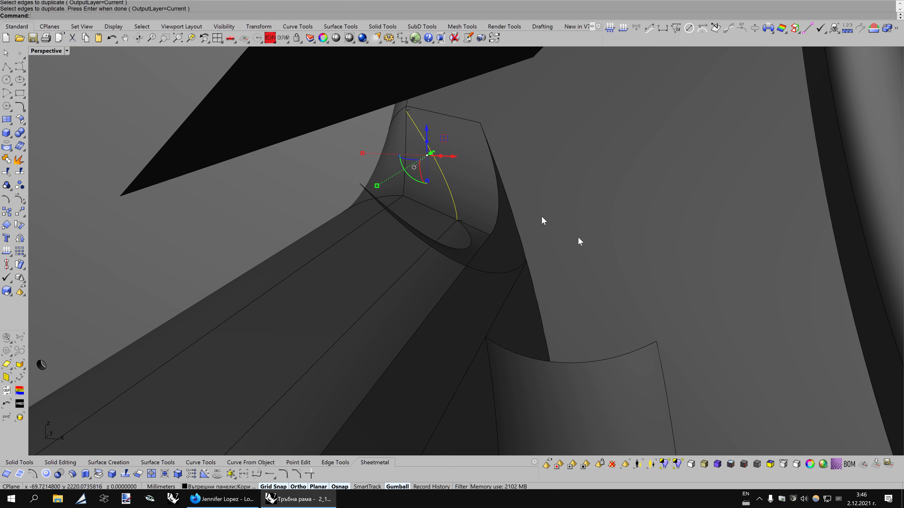
left_click(815, 463)
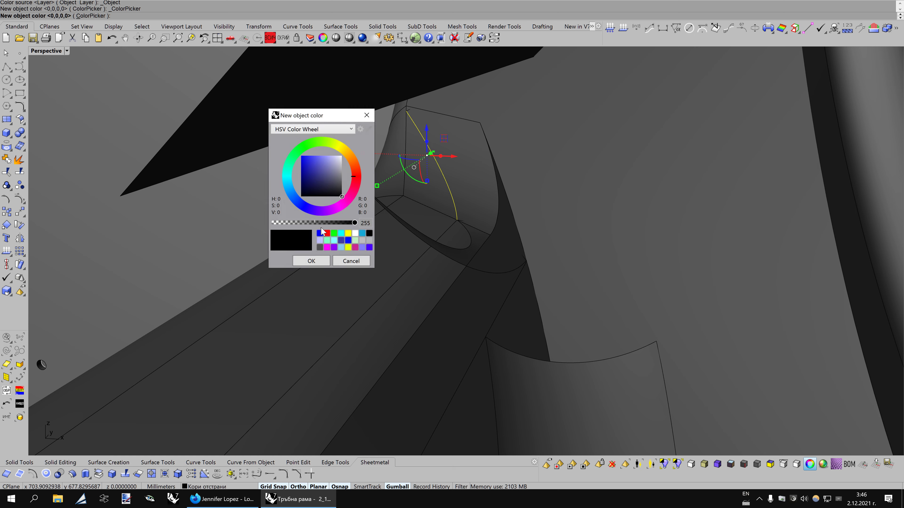
left_click(321, 233)
left_click(311, 261)
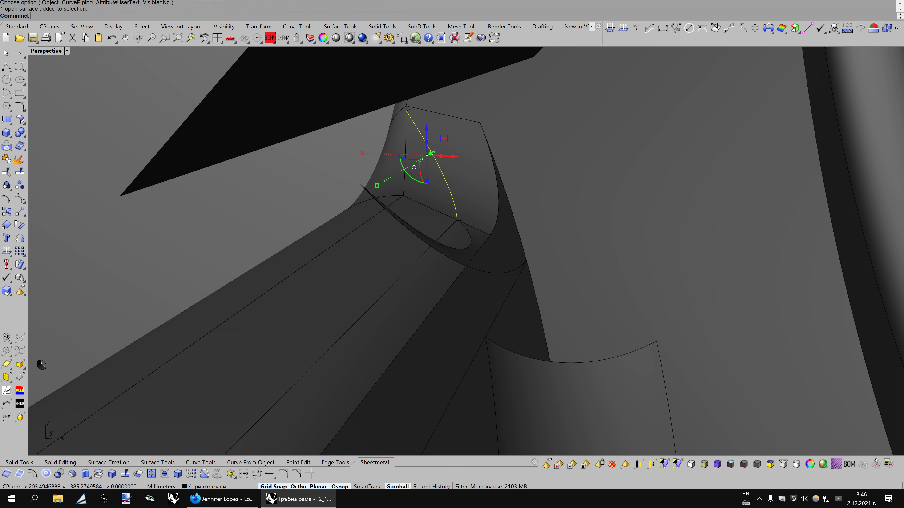
Delete the temporary fillet surface and leftover curves
key("Delete")
left_click(480, 242)
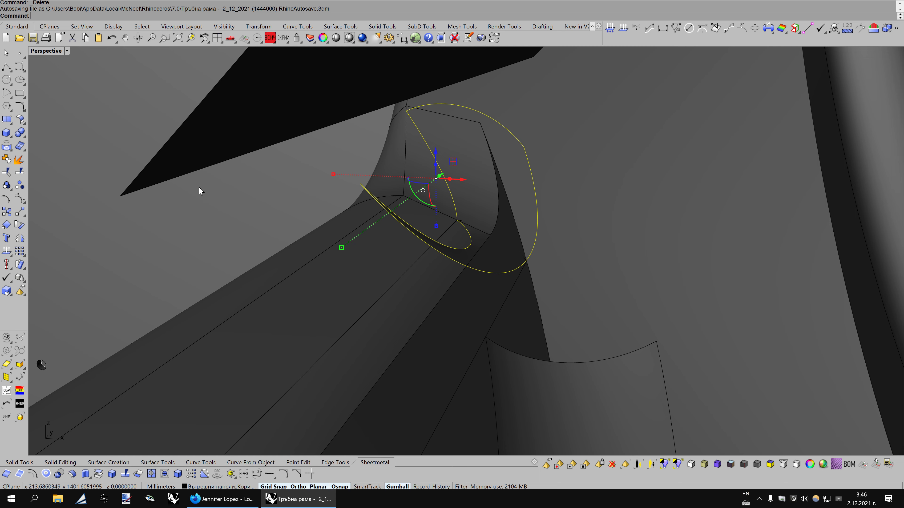
key("Delete")
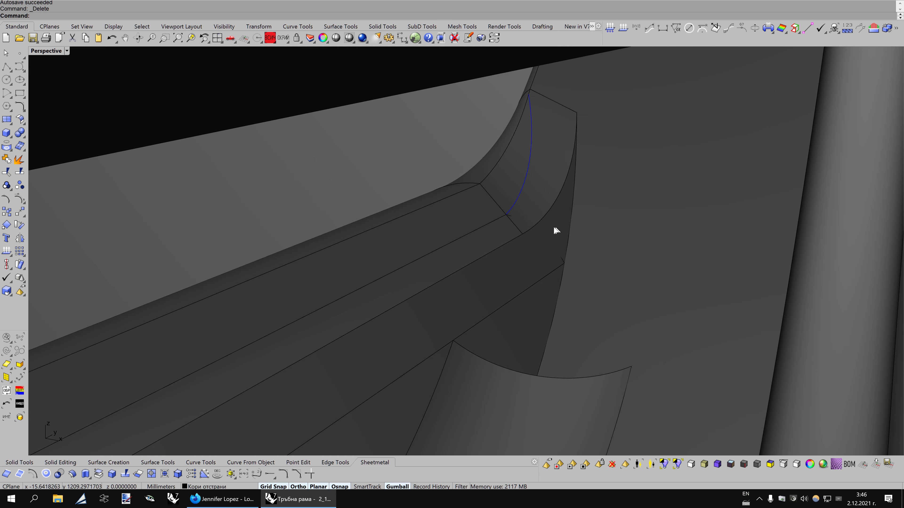
Switch back to the light Bobi1 display mode and view the channel corner
key("F5")
scroll(557, 228, "down", 3)
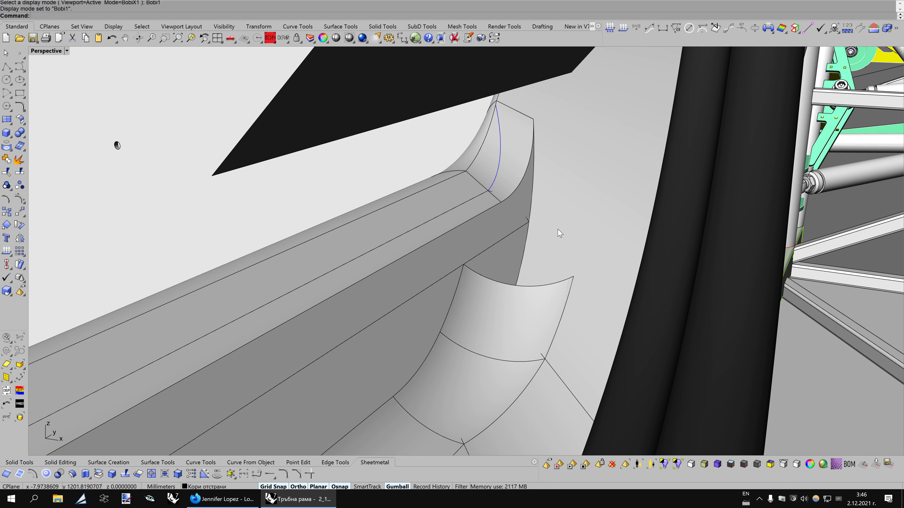
scroll(558, 234, "up", 2)
scroll(559, 235, "up", 2)
scroll(561, 237, "up", 1)
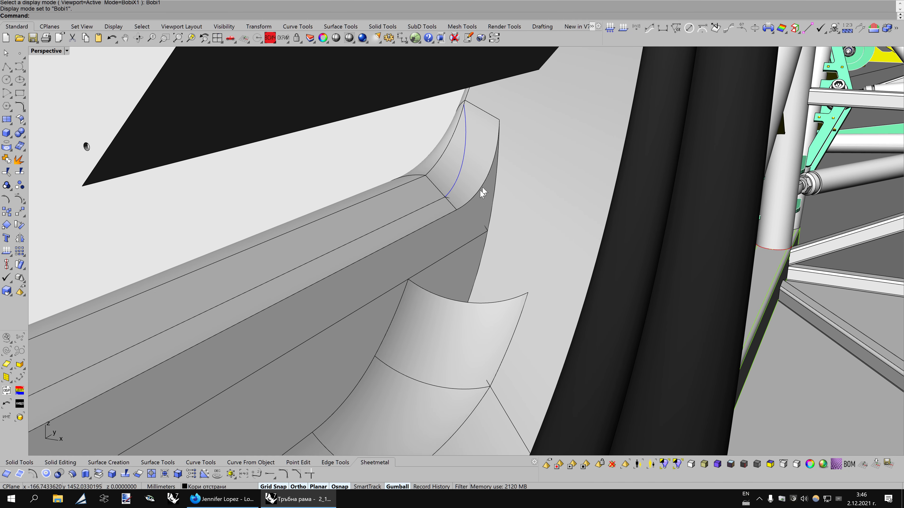
right_click_drag(542, 236, 535, 241)
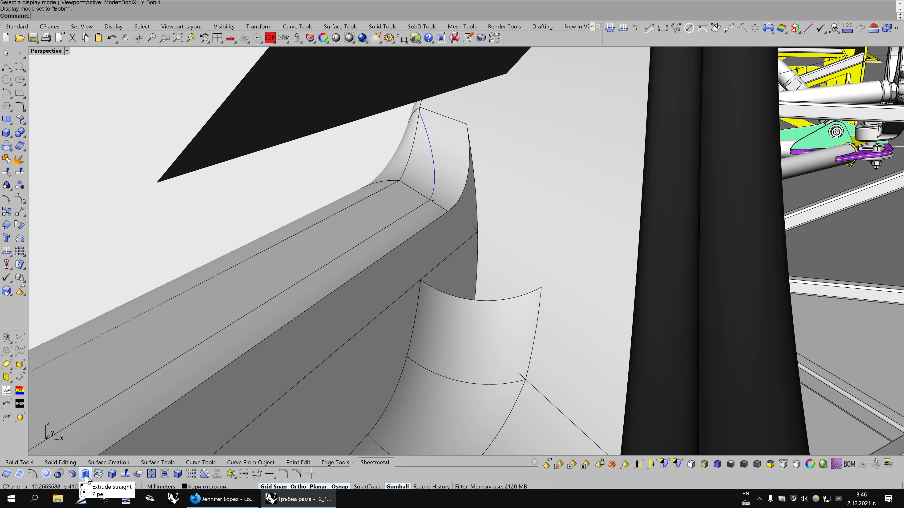
Create a variable-radius fillet between the channel side and the outer wall
left_click(145, 462)
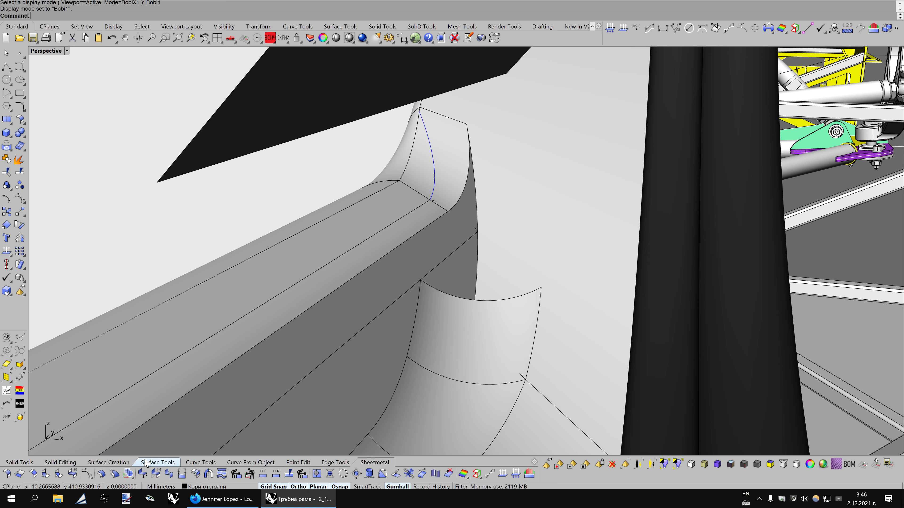
left_click(58, 475)
left_click(470, 215)
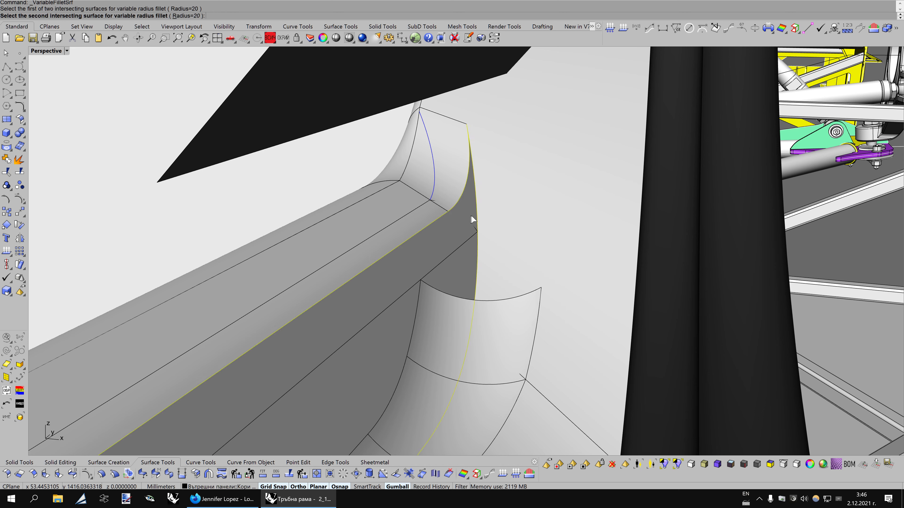
left_click(505, 219)
key("Return")
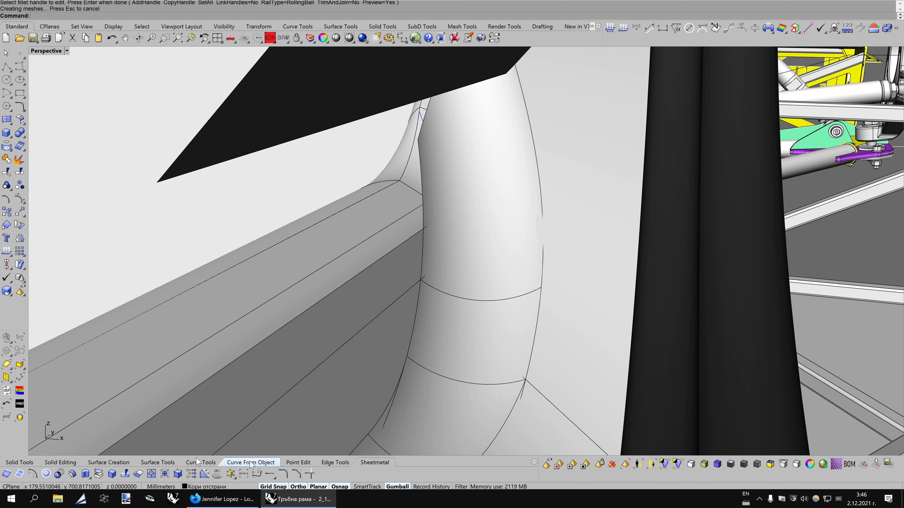
Duplicate the fillet's outer edge as a blue curve and delete the temporary fillet
left_click(20, 464)
left_click(10, 475)
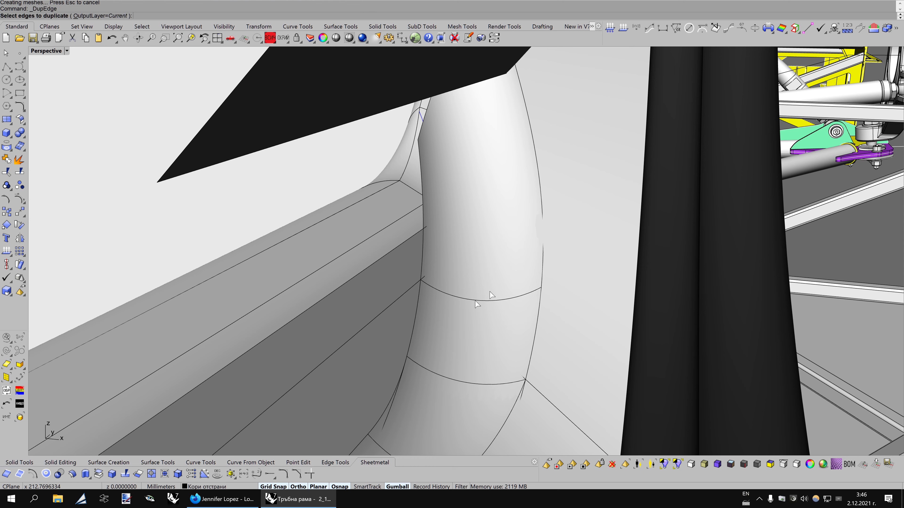
left_click(546, 249)
key("Return")
left_click(808, 463)
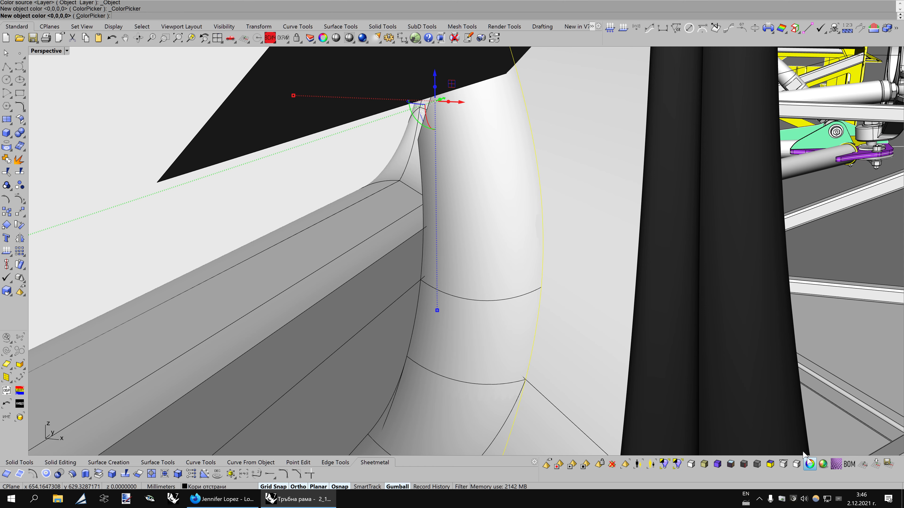
left_click(320, 233)
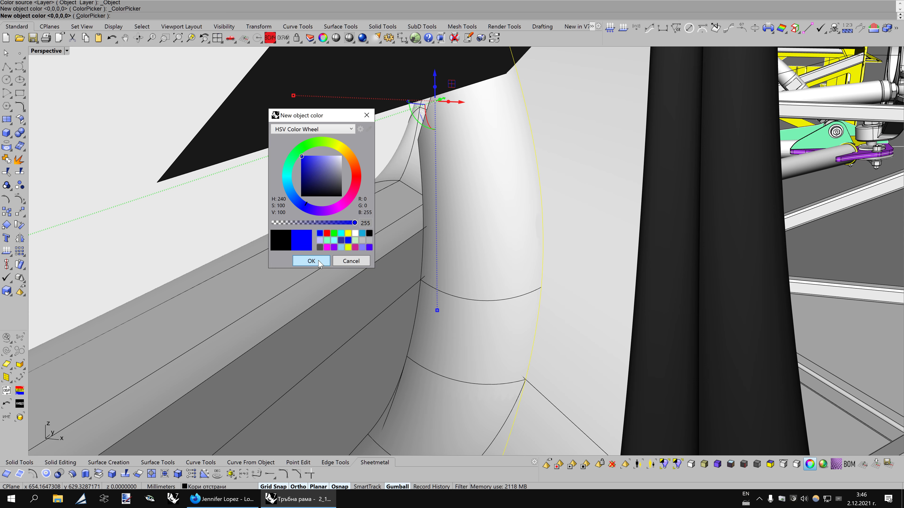
left_click(320, 263)
left_click(486, 262)
key("Delete")
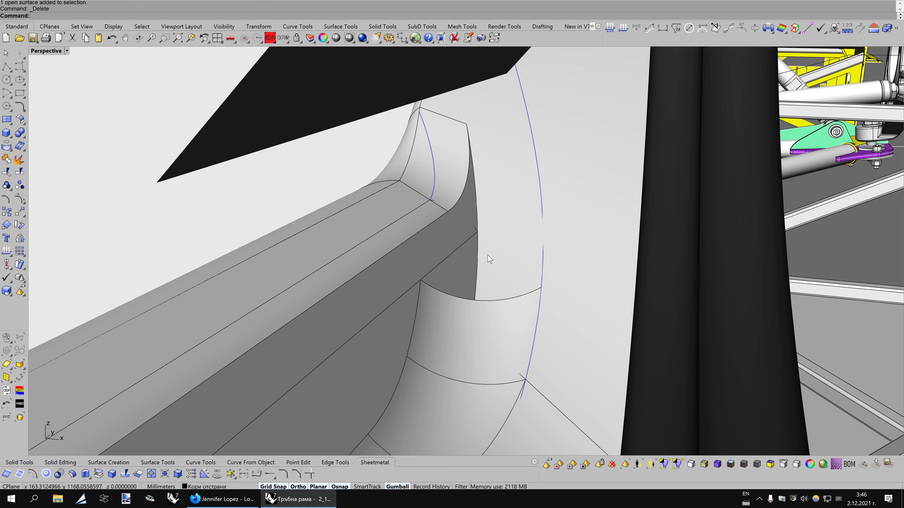
Split the channel surface with cutting objects and delete the split-off piece
scroll(487, 255, "down", 6)
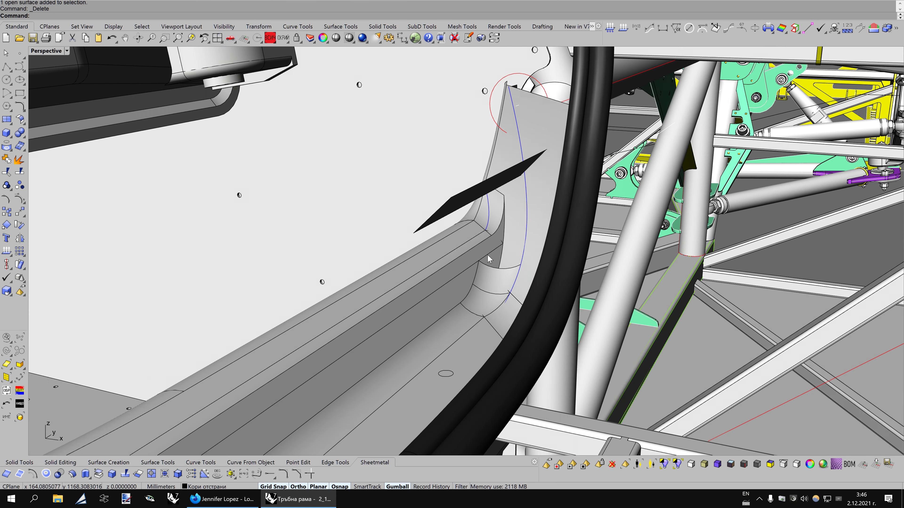
left_click(475, 287)
scroll(474, 286, "up", 2)
scroll(479, 280, "up", 2)
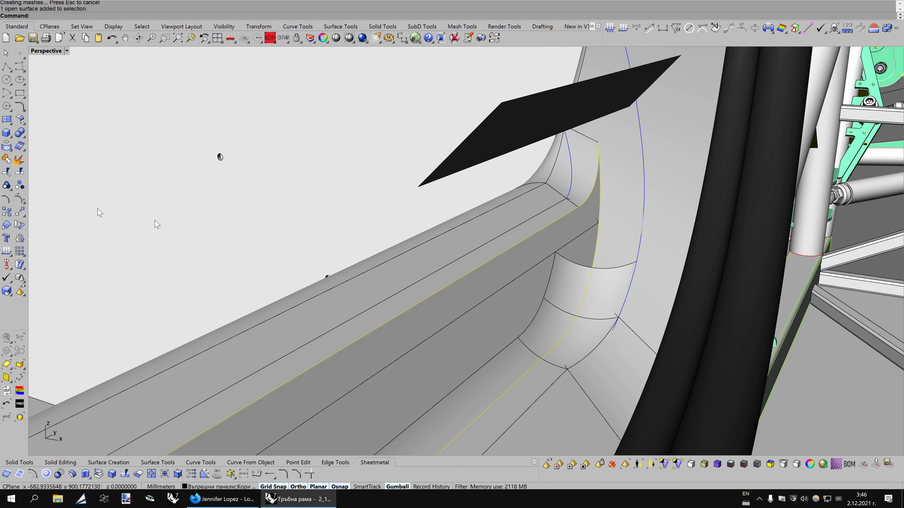
left_click(19, 172)
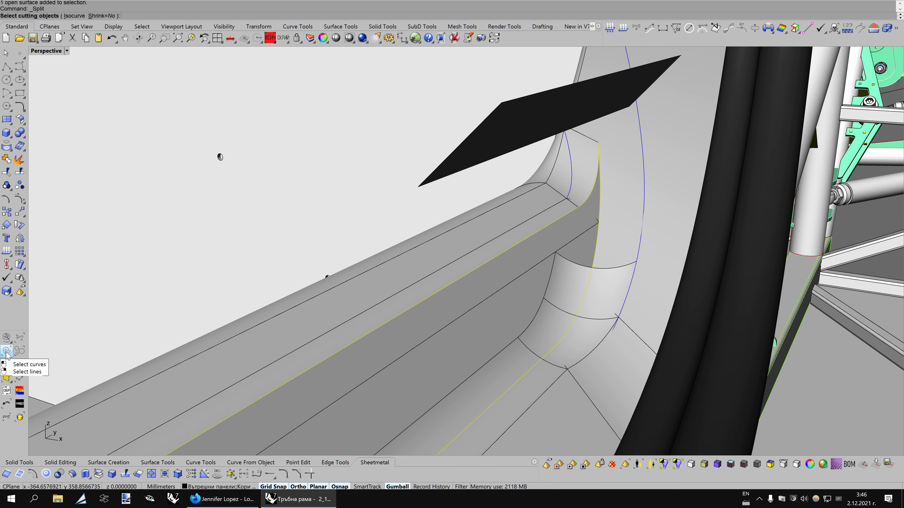
left_click(2, 360)
key("Return")
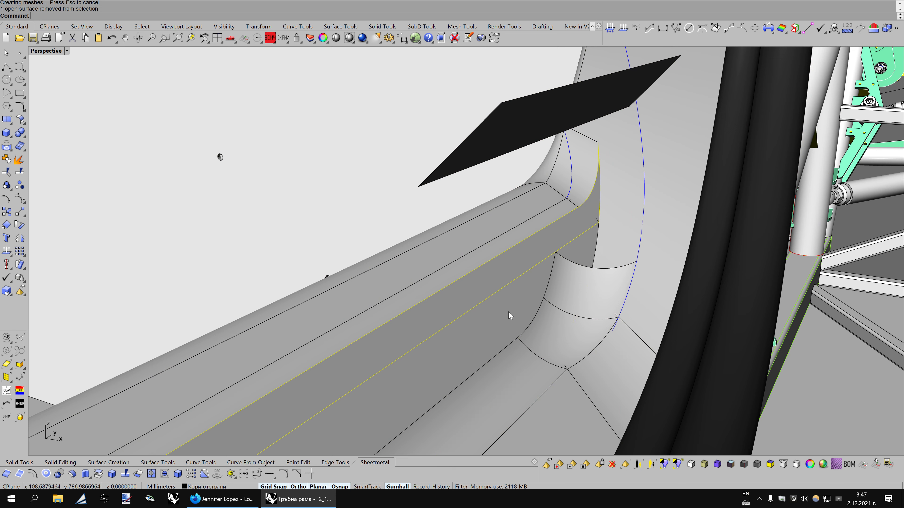
key("Delete")
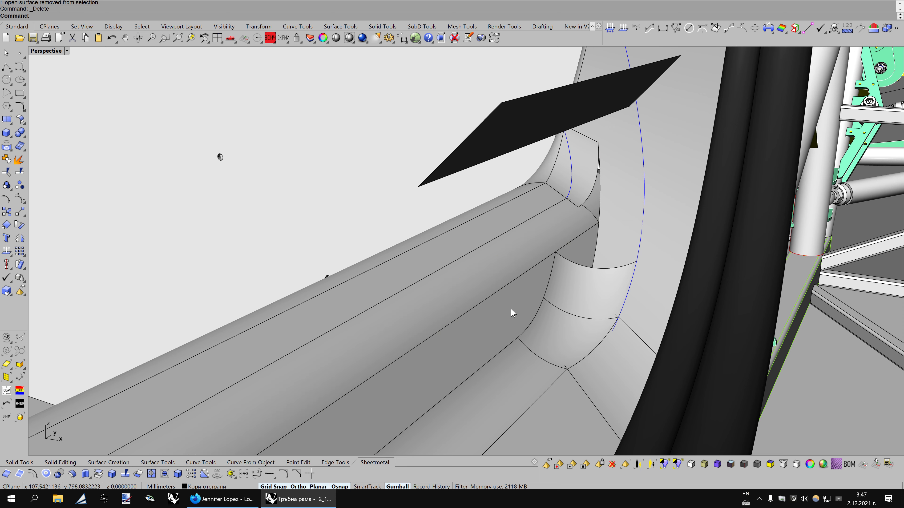
Try splitting the floor panel with the fillet patches and lower surface as cutters; it fails
left_click(512, 309)
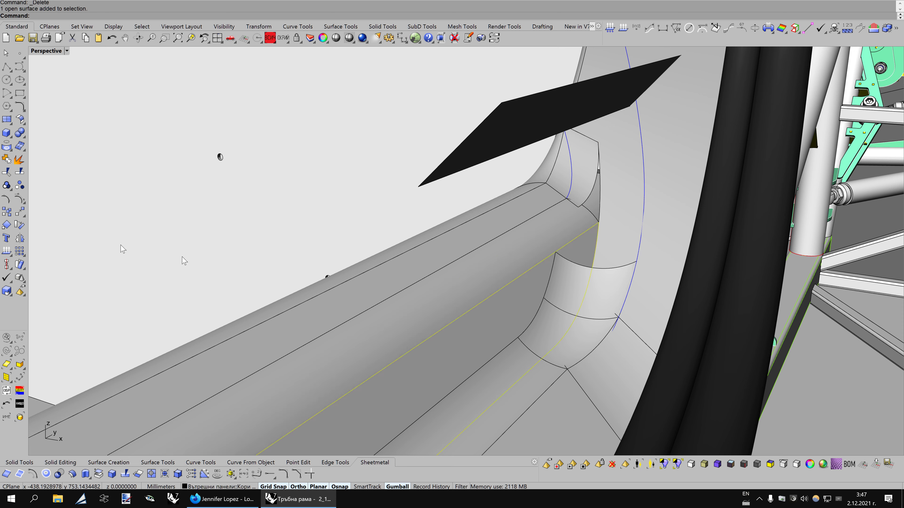
left_click(20, 172)
left_click(548, 295)
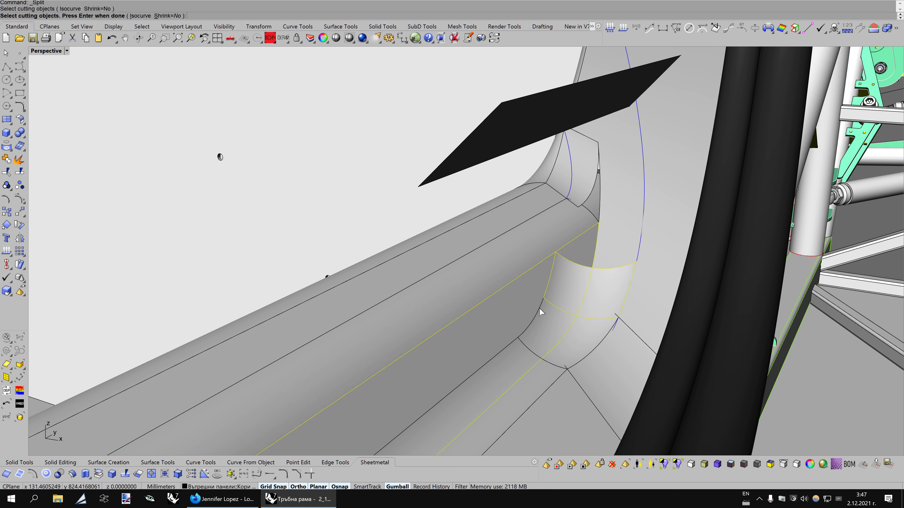
left_click(517, 349)
left_click(511, 352)
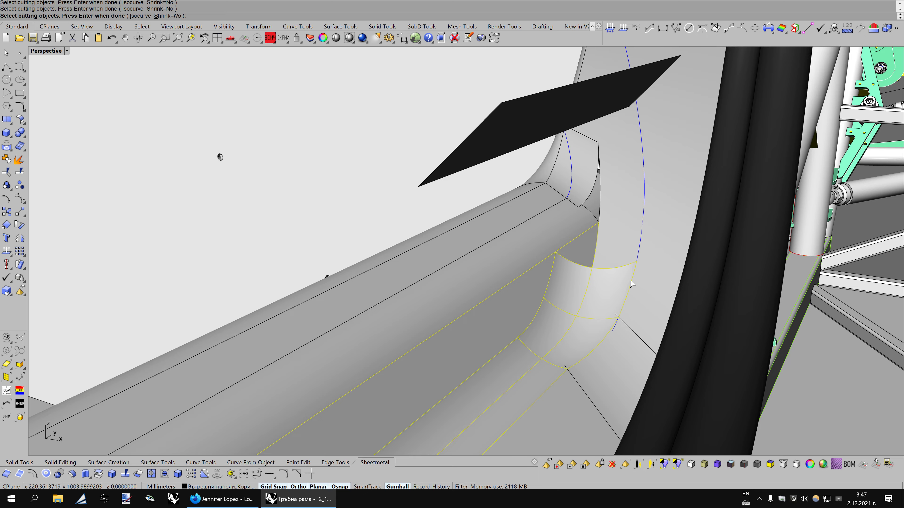
key("ctrl+alt+b")
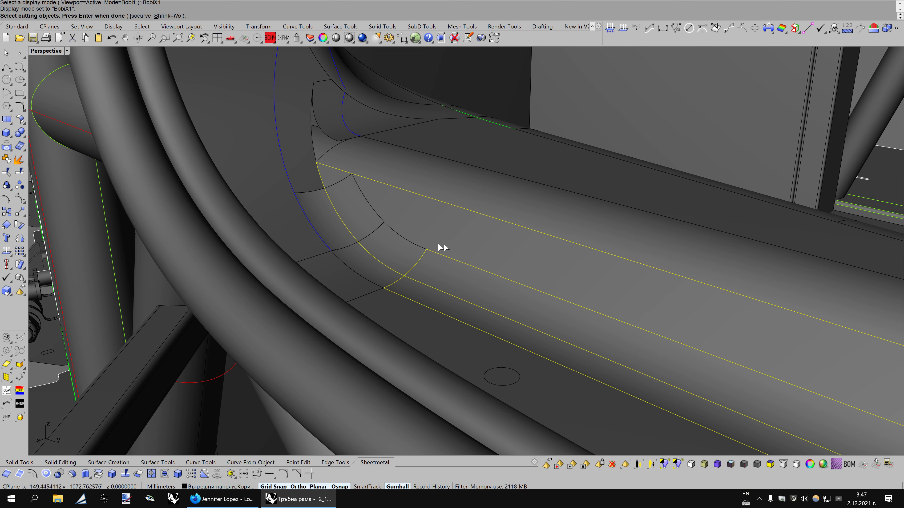
left_click(411, 245)
left_click(367, 207)
key("Return")
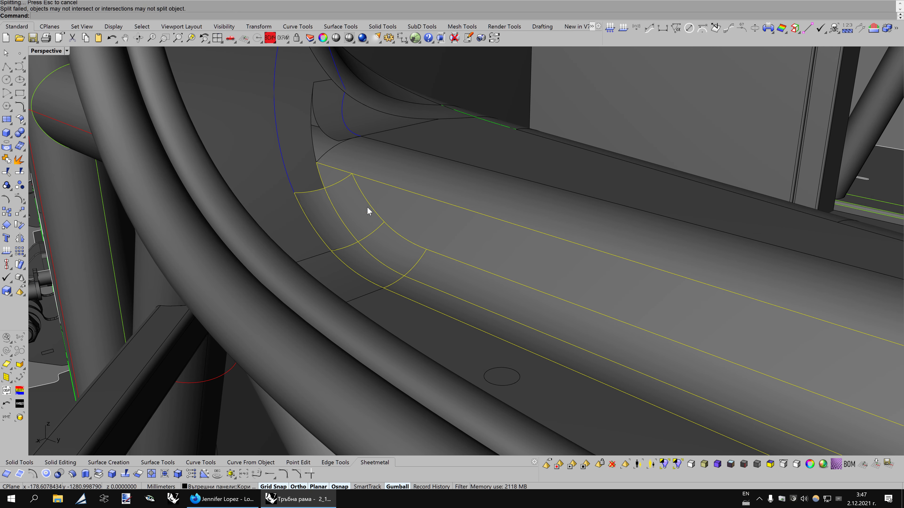
scroll(357, 173, "up", 5)
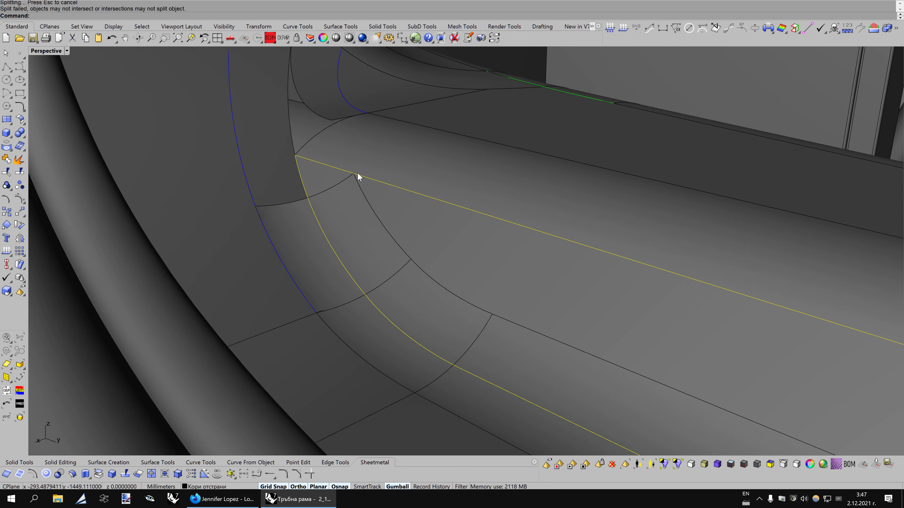
scroll(357, 172, "up", 2)
scroll(353, 172, "up", 2)
Return to shaded display, cancel the split, and delete the selected surface
key("ctrl+alt+w")
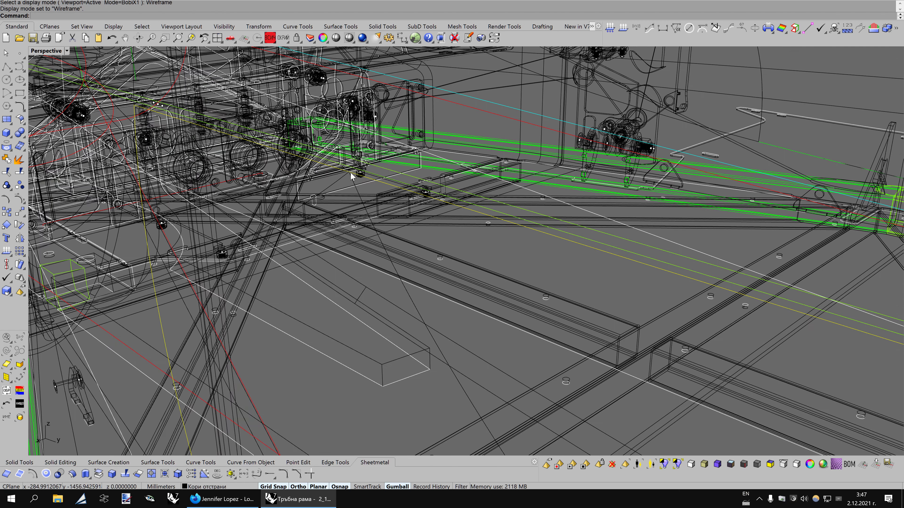
key("ctrl+alt+s")
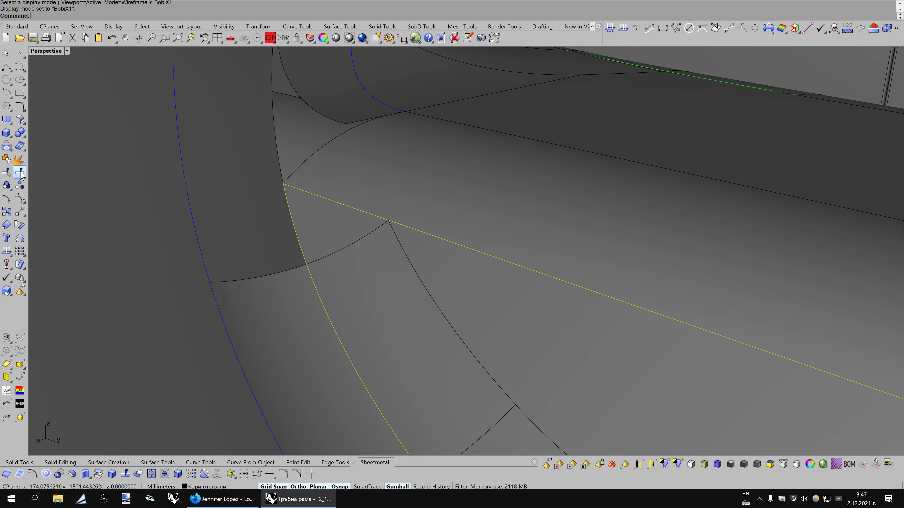
left_click(20, 172)
scroll(399, 242, "down", 1)
scroll(401, 240, "down", 2)
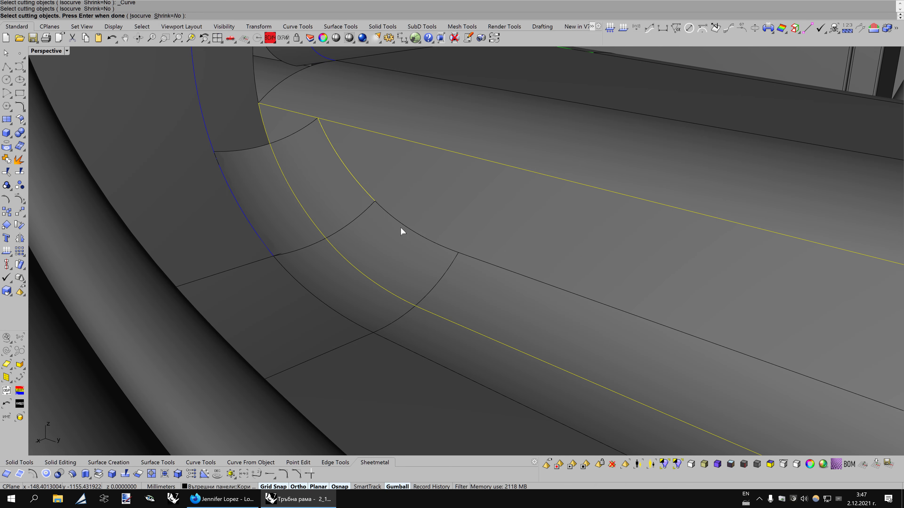
scroll(467, 251, "down", 2)
key("Left")
key("Left")
key("Left")
key("Left")
key("Left")
key("Left")
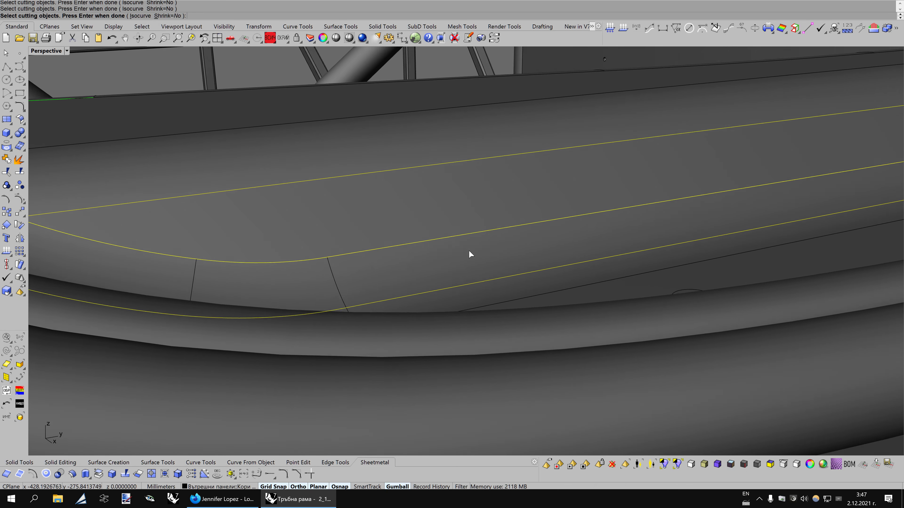
key("Left")
key("Left")
key("Left")
key("Left")
key("Left")
key("Left")
key("Left")
key("Left")
key("Left")
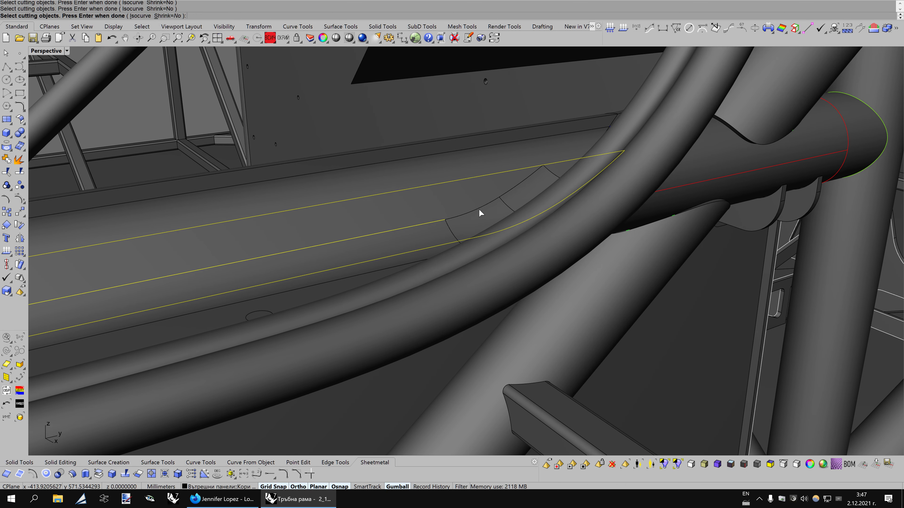
key("Return")
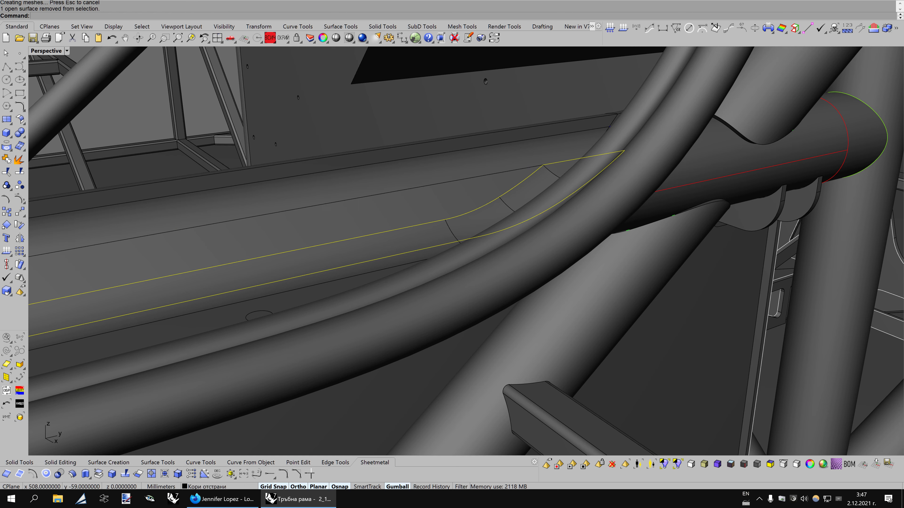
key("Delete")
Split the floor strip beside the tube with a cutting curve and delete the unwanted piece
key("Left")
key("Left")
key("Left")
key("Left")
key("Left")
key("Left")
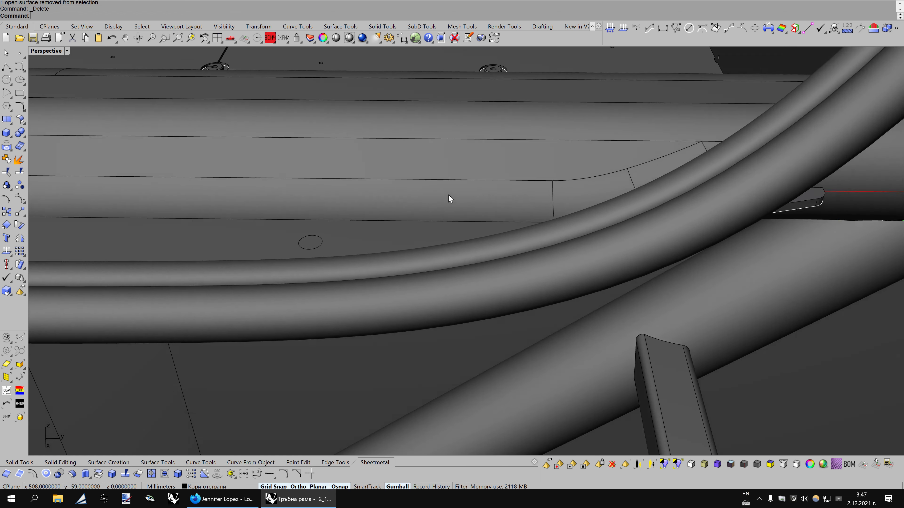
key("Left")
key("Left")
key("Left")
key("Left")
key("Left")
key("Left")
key("Left")
key("Left")
key("Left")
key("Left")
key("Left")
key("Left")
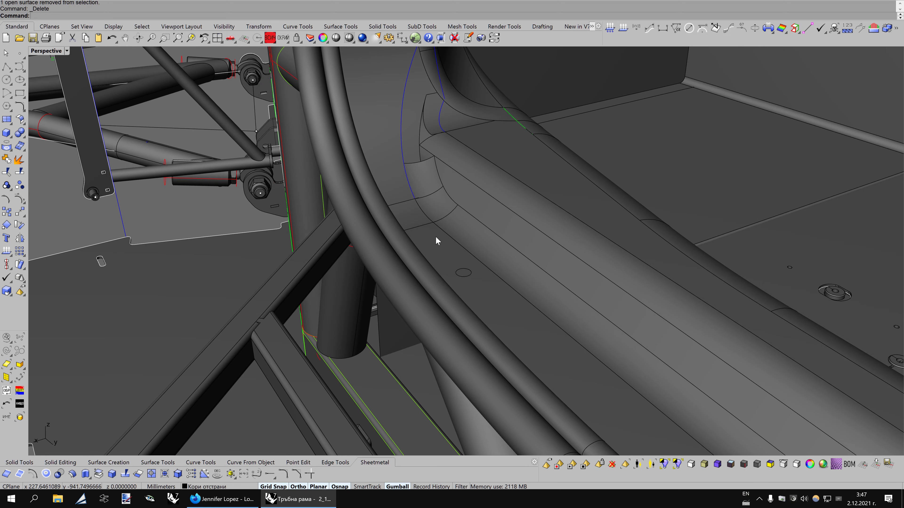
left_click(435, 236)
scroll(435, 236, "up", 3)
left_click(24, 169)
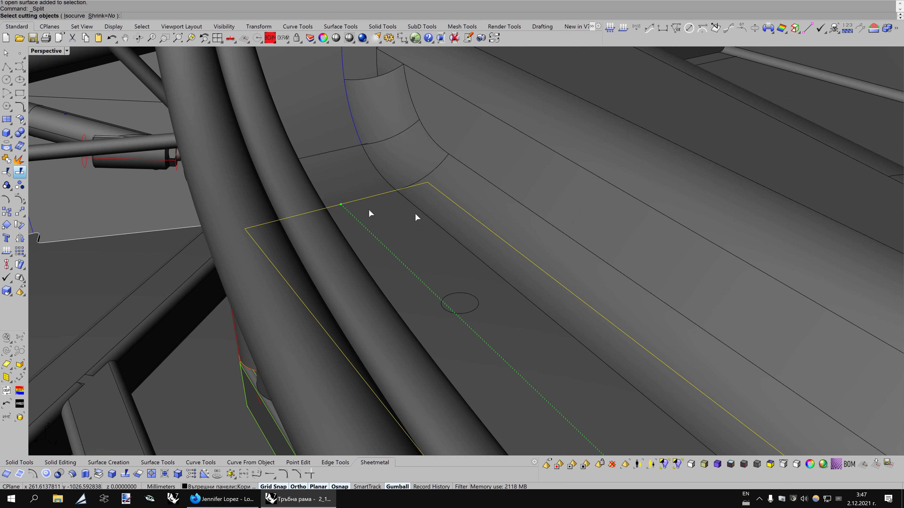
key("Left")
key("Left")
key("Left")
key("Left")
key("Left")
key("Left")
key("Left")
key("Left")
key("Left")
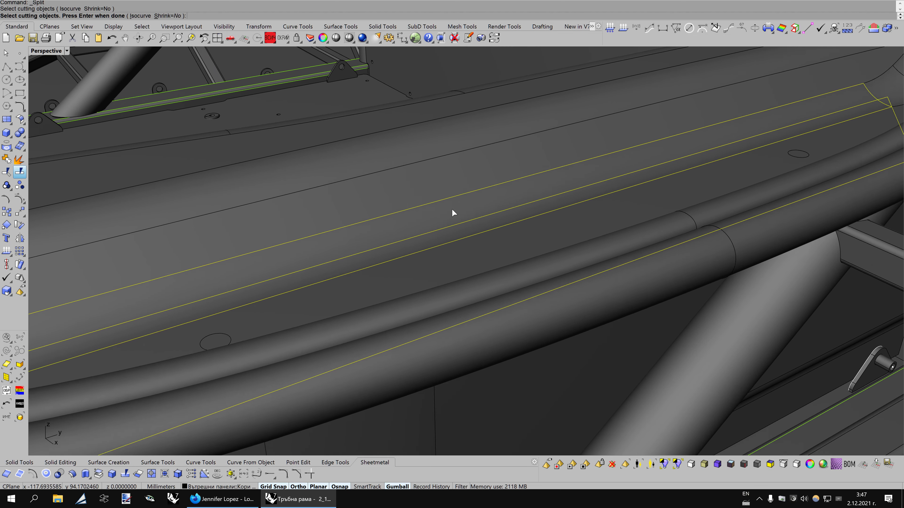
key("Left")
key("Left")
key("Left")
left_click(603, 217)
key("Return")
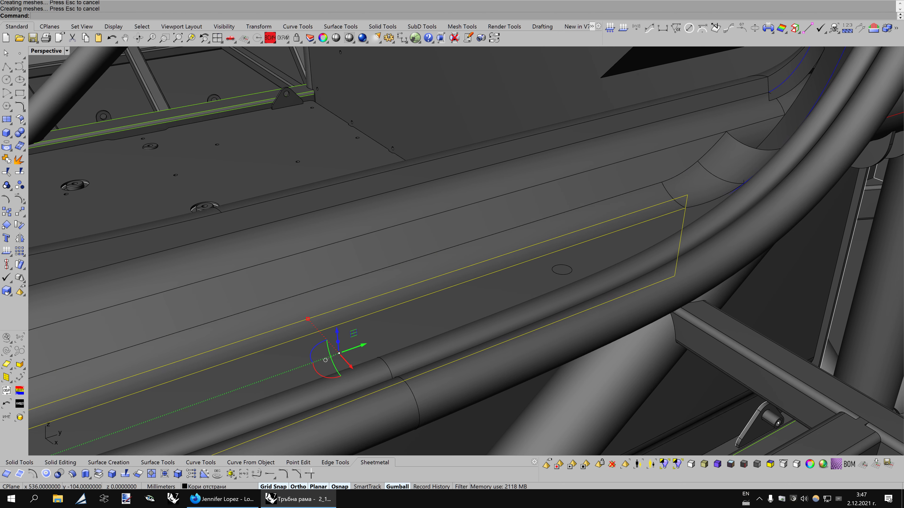
left_click(624, 240, "ctrl")
key("Delete")
Split the floor surface around the round hole along the ellipse outline
key("Left")
key("Left")
key("Left")
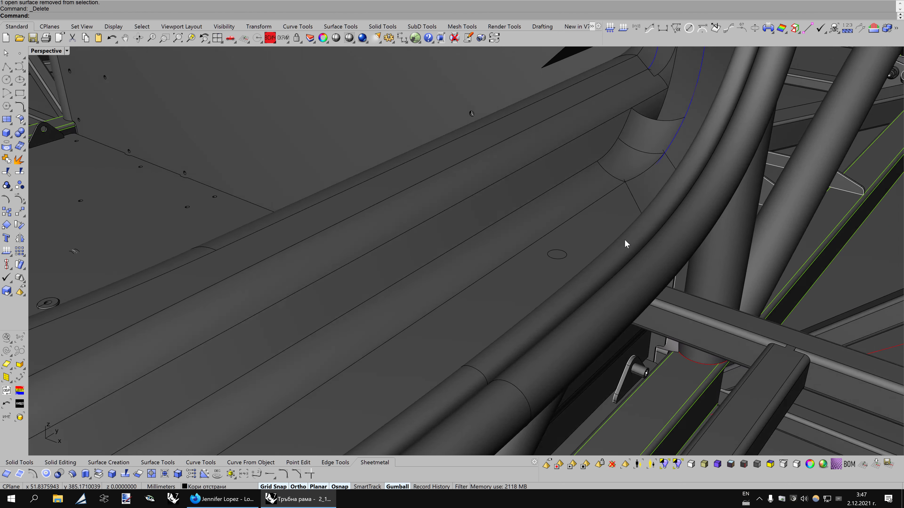
key("Left")
key("Left")
key("Left")
key("Left")
key("Left")
key("Left")
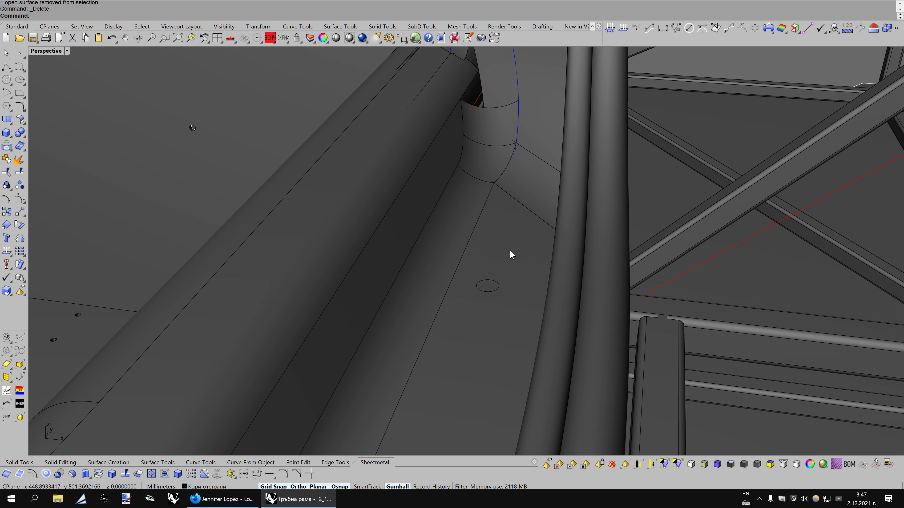
left_click(511, 255)
key("Down")
key("Down")
left_click(18, 173)
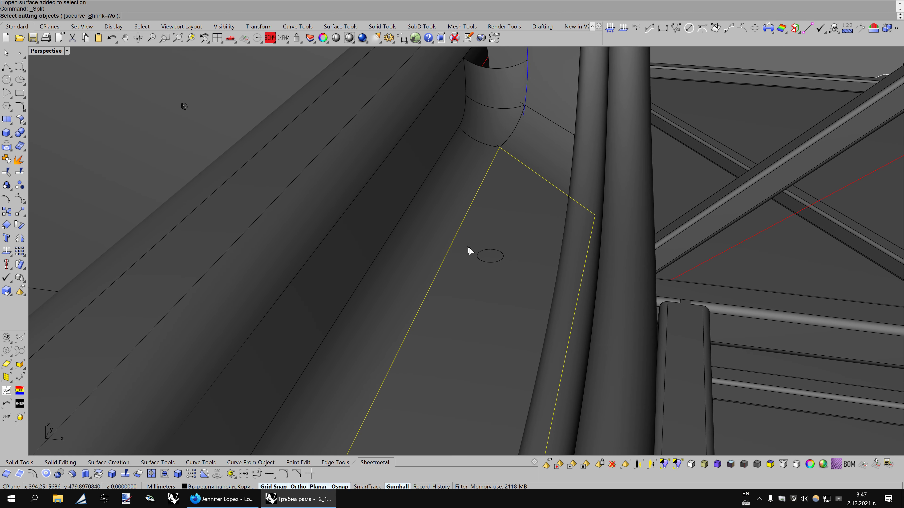
key("Left")
key("Left")
key("Left")
left_click(484, 261)
left_click(507, 284)
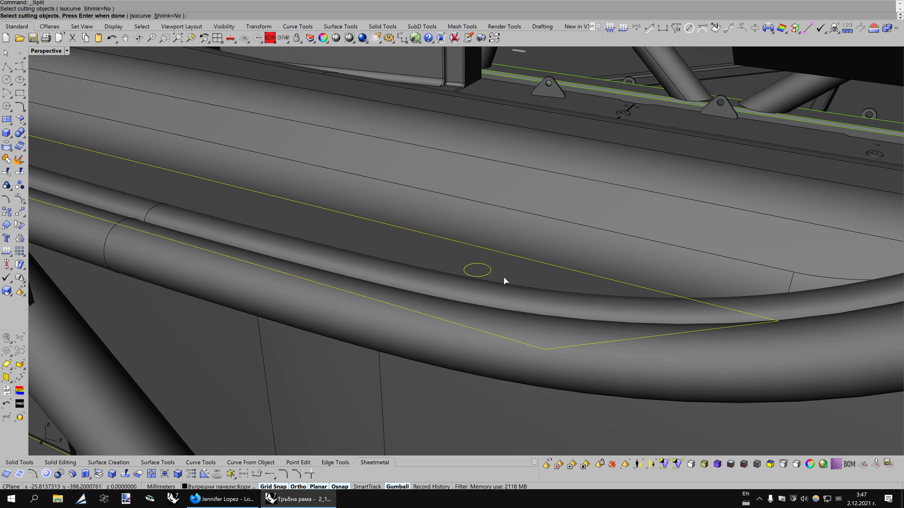
key("Left")
key("Left")
key("Left")
key("Left")
key("Left")
key("Left")
left_click(409, 221)
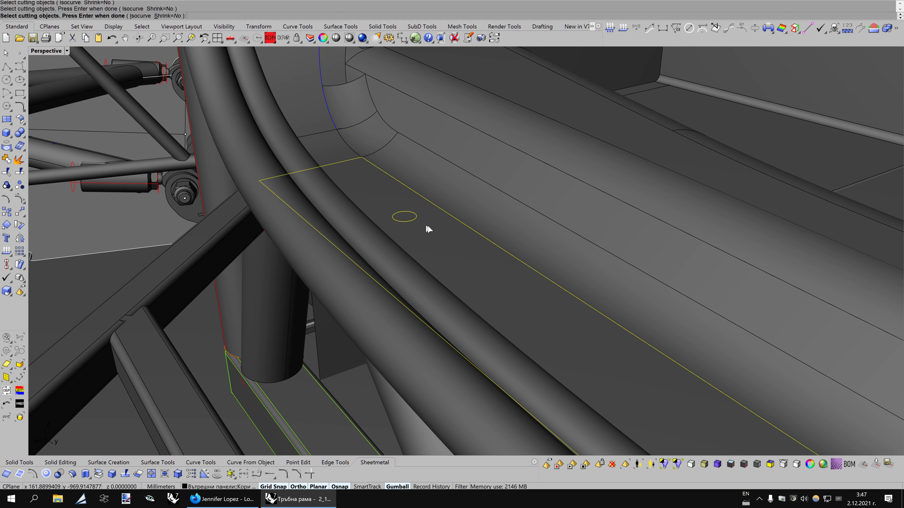
key("Return")
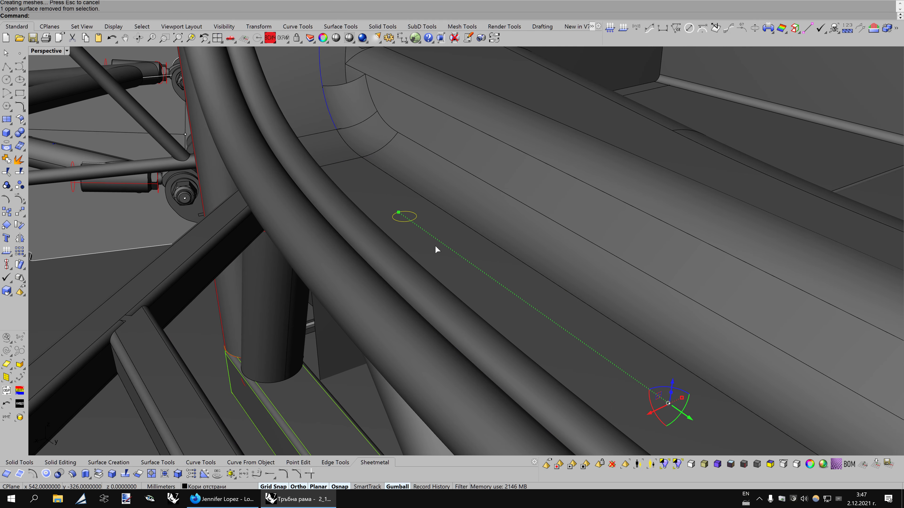
Orbit the view and toggle display modes, ending in the dark BobiX1 shading
key("Left")
key("Left")
key("Left")
key("ctrl+alt+s")
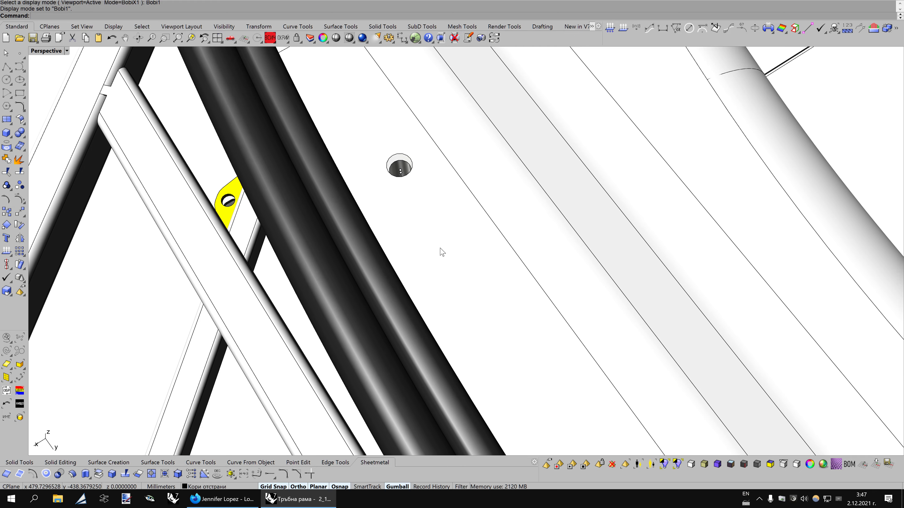
key("Left")
key("ctrl+alt+x")
key("Left")
key("Left")
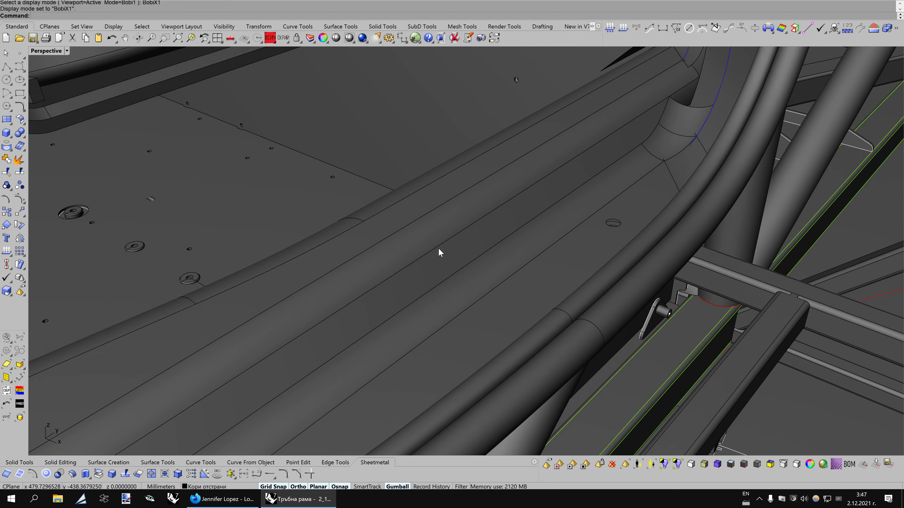
key("Left")
key("Left")
key("Left")
key("Left")
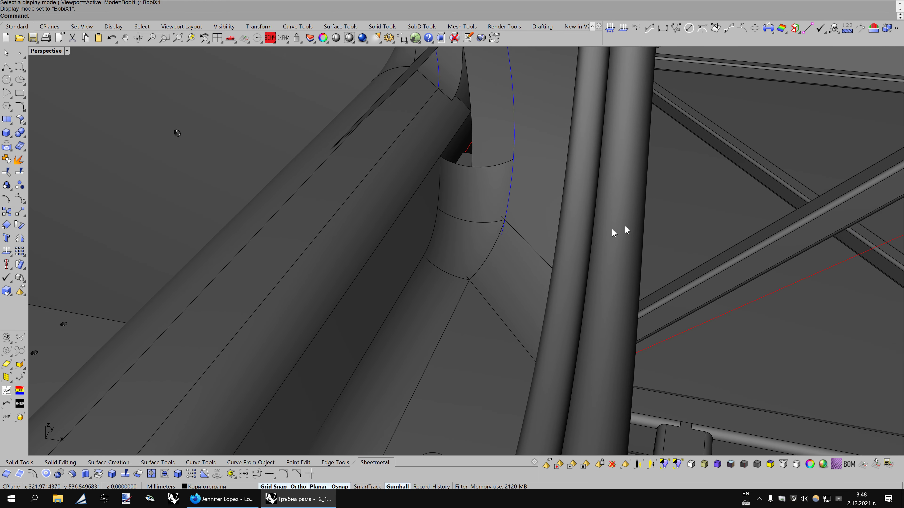
Select the side panel beside the upright tube and its neighbour, inspect them, then deselect
left_click(462, 326)
left_click(540, 231)
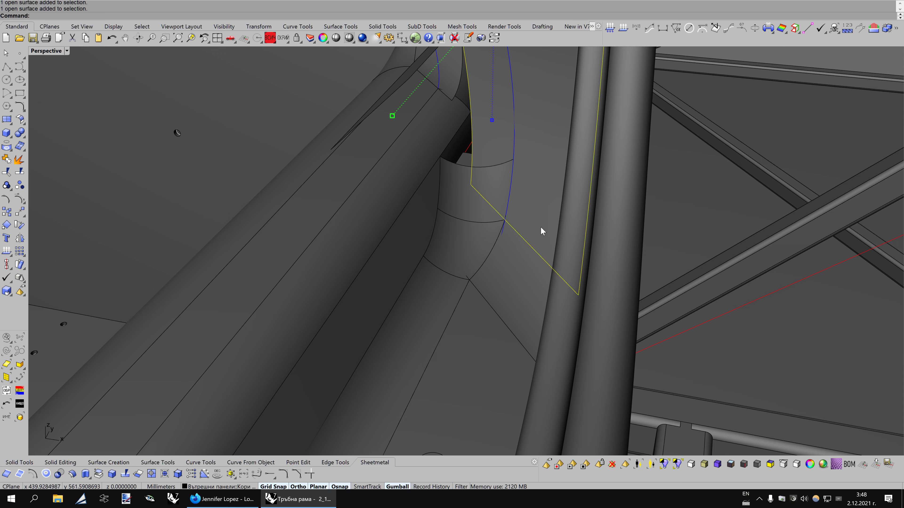
key("Left")
key("Left")
key("Left")
scroll(540, 227, "down", 2)
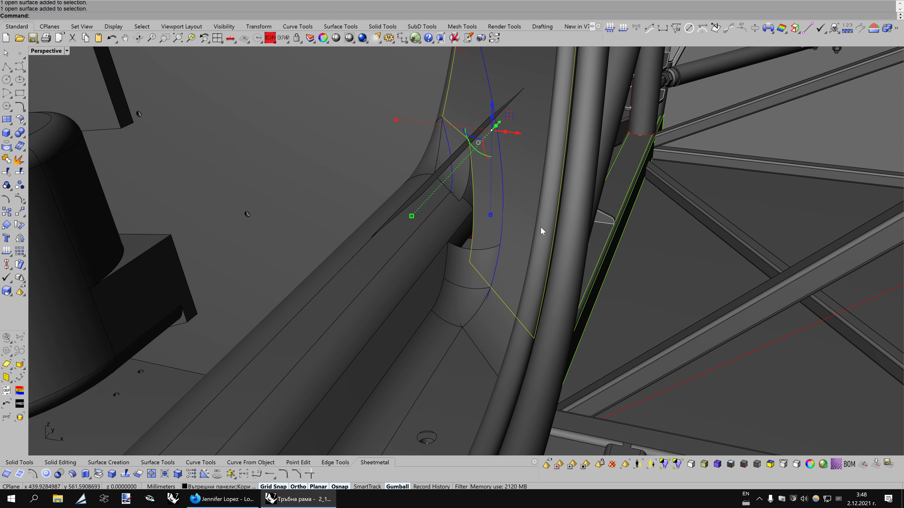
key("Left")
scroll(540, 227, "up", 2)
key("Left")
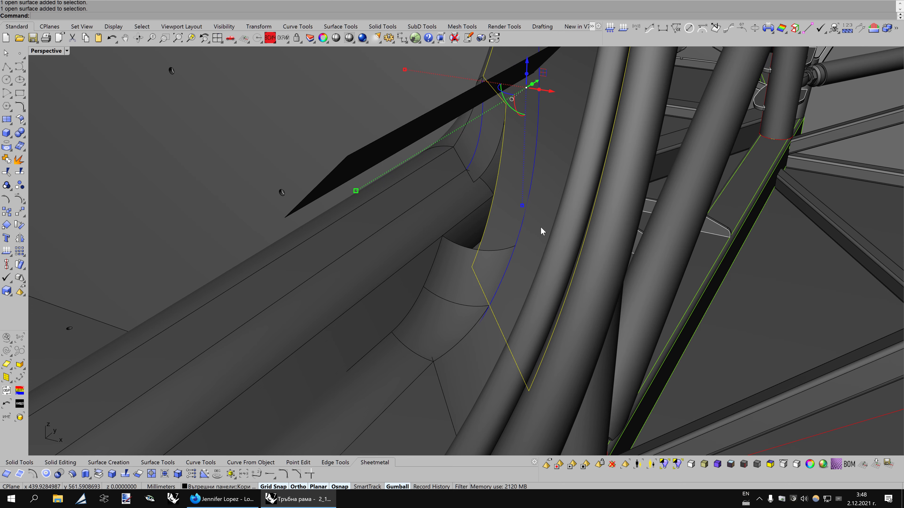
key("Left")
key("Left")
key("Escape")
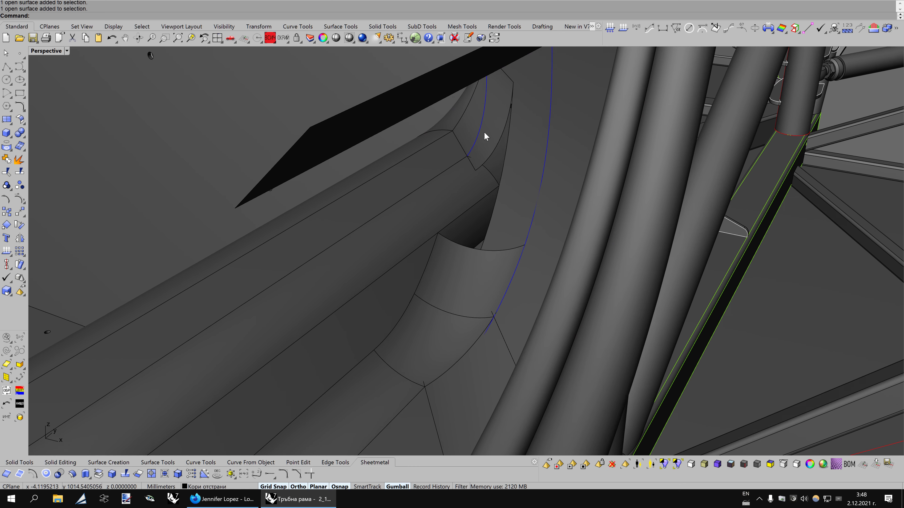
scroll(496, 135, "up", 1)
Blend a curve between the two surface edges with tangency at both ends, adjusting a control point
left_click(257, 474)
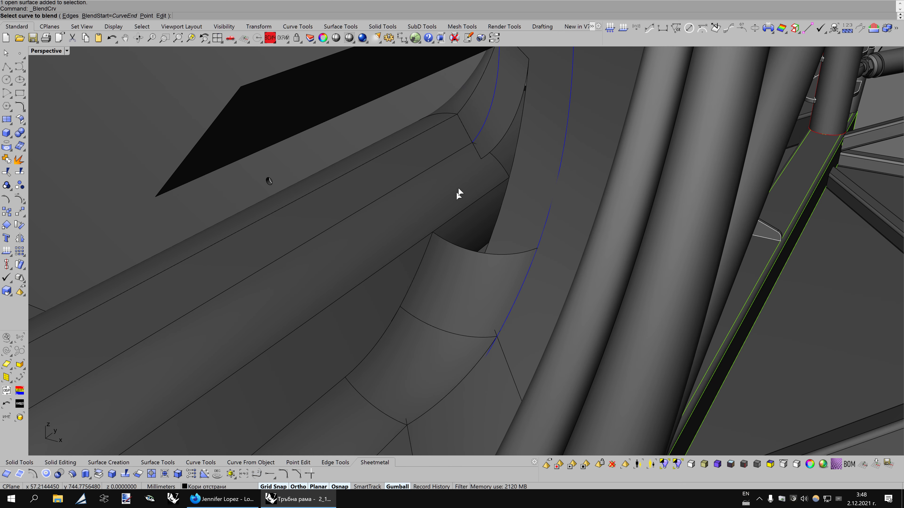
left_click(473, 139)
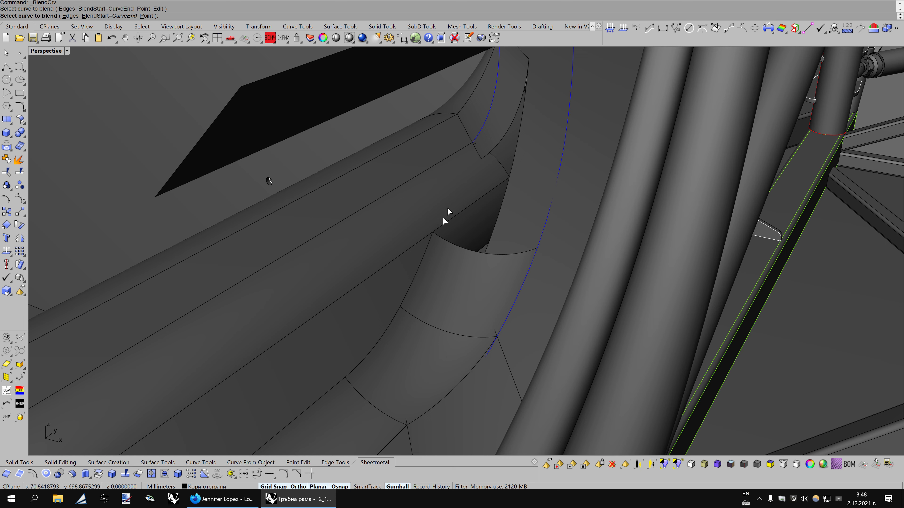
left_click(431, 245)
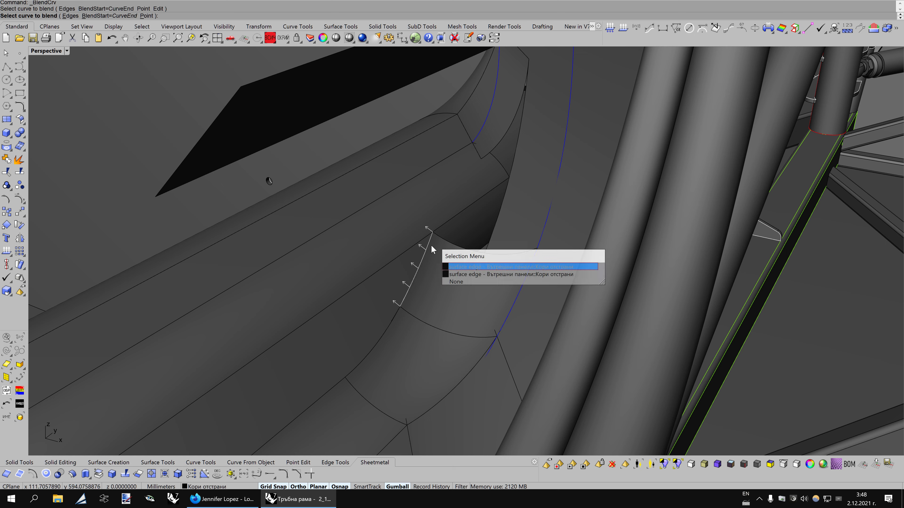
left_click(456, 267)
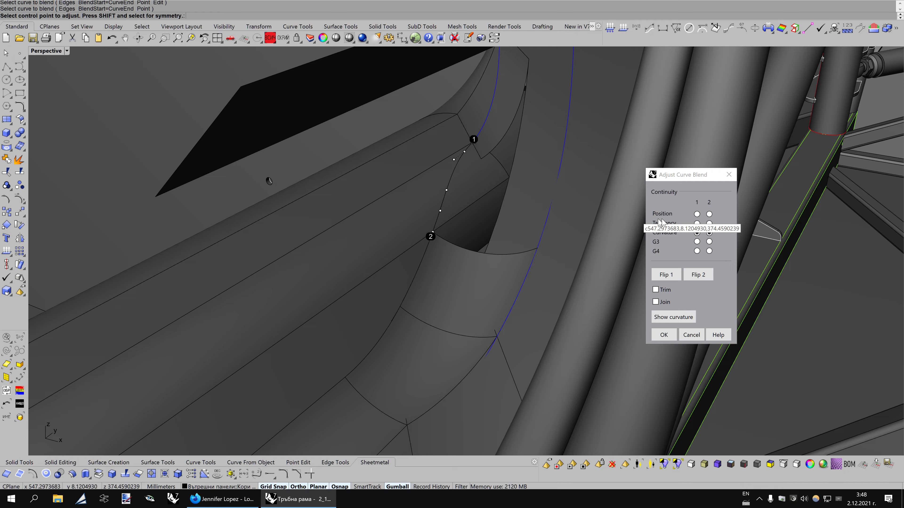
left_click(696, 223)
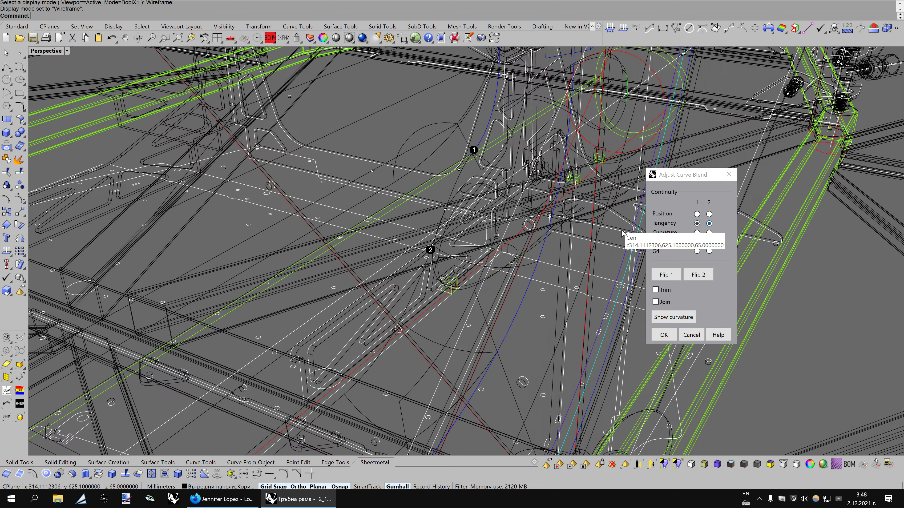
mouse_move(636, 233)
right_mouse_down()
mouse_move(607, 225)
mouse_move(454, 284)
right_mouse_up()
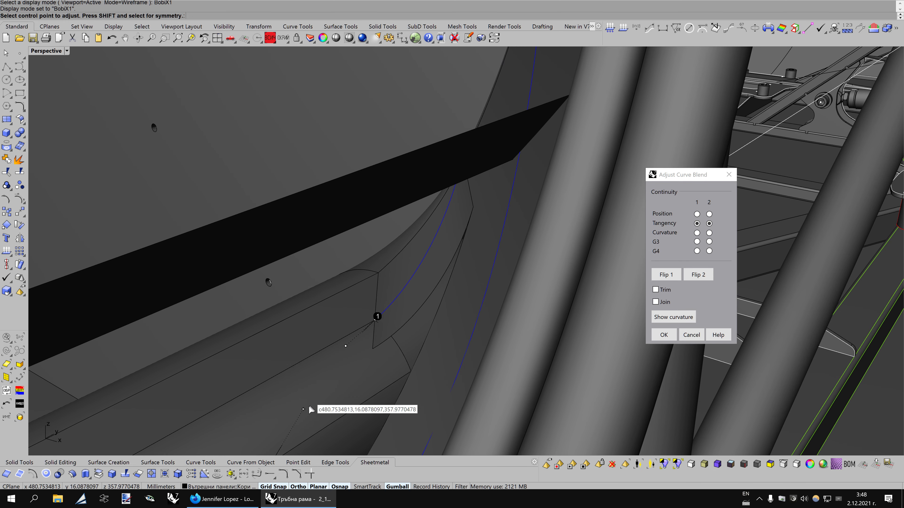
left_click_drag(308, 406, 328, 393)
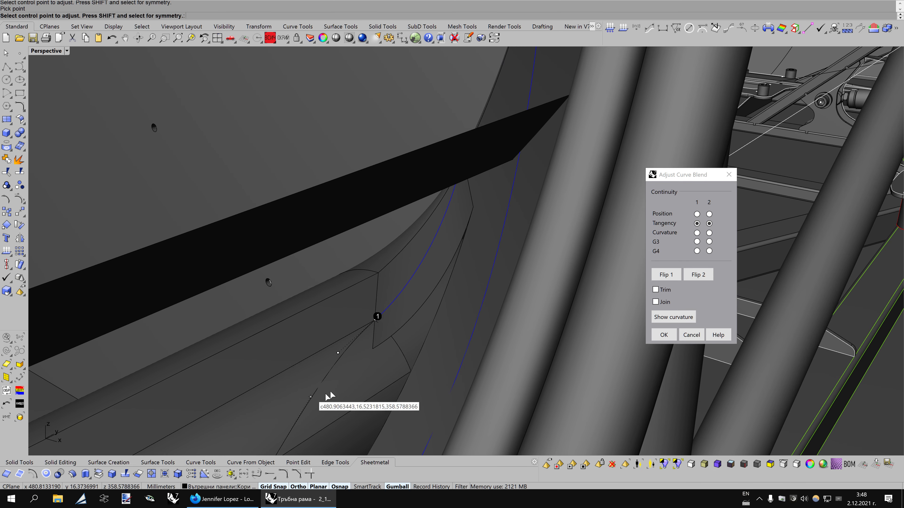
key("Return")
Colour the blend curve green and select the adjacent surface
mouse_move(539, 243)
right_mouse_down()
mouse_move(563, 231)
mouse_move(427, 271)
right_mouse_up()
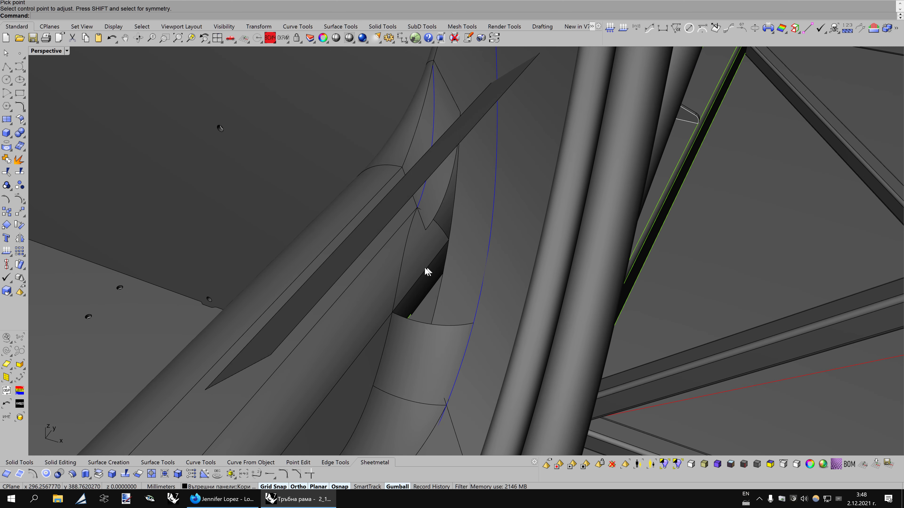
left_click(403, 266)
left_click(810, 464)
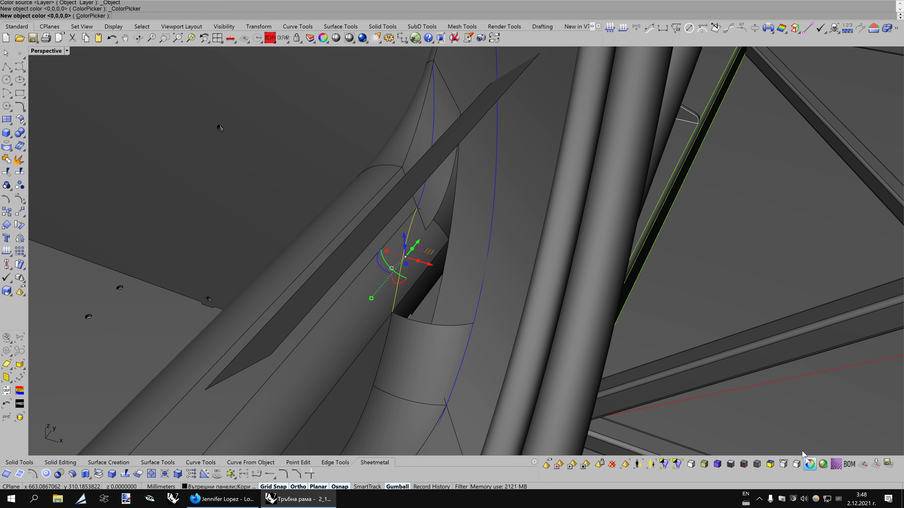
left_click(333, 234)
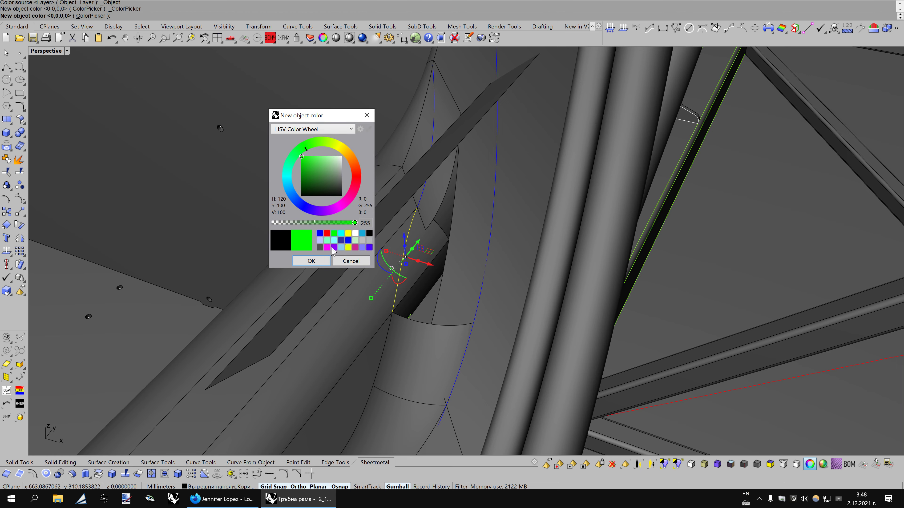
left_click(326, 257)
right_click_drag(359, 257, 510, 252)
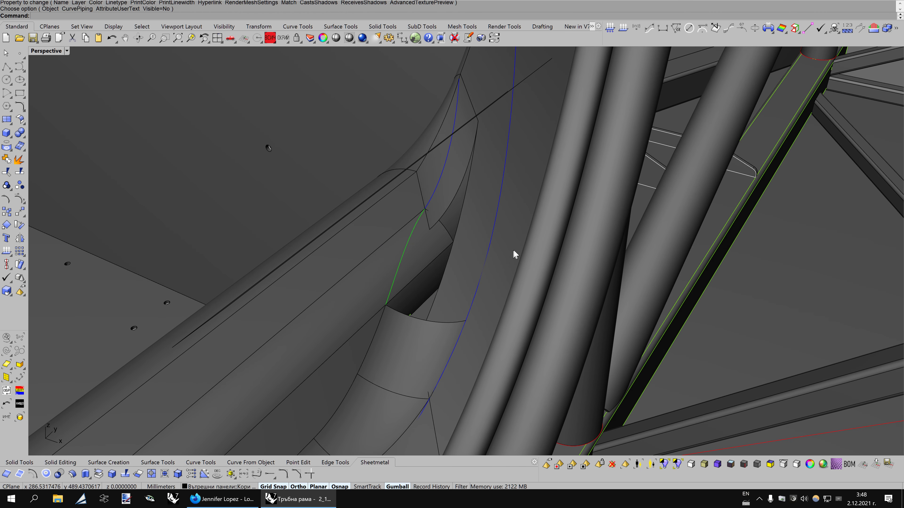
key("Left")
key("Left")
key("Left")
key("Left")
key("Left")
key("Left")
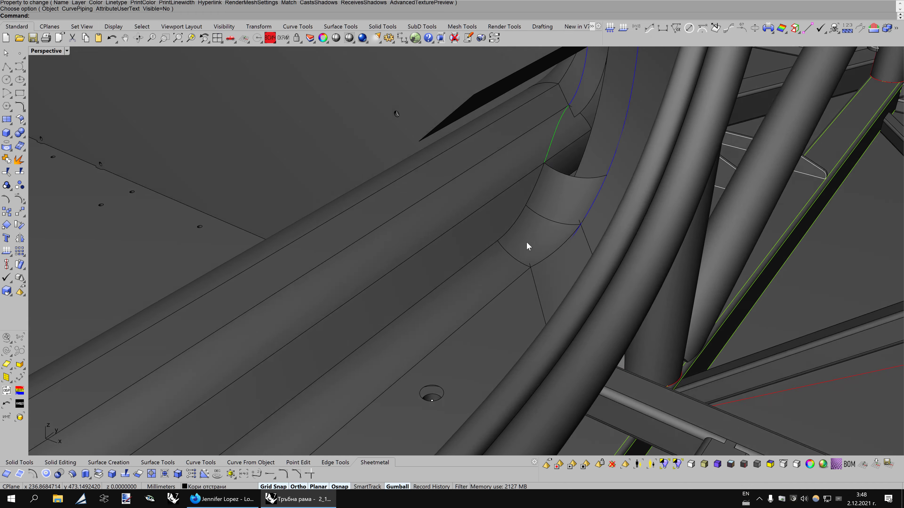
key("Left")
key("Left")
key("Left")
key("Left")
key("Left")
key("Left")
key("Left")
key("Left")
key("Left")
key("Left")
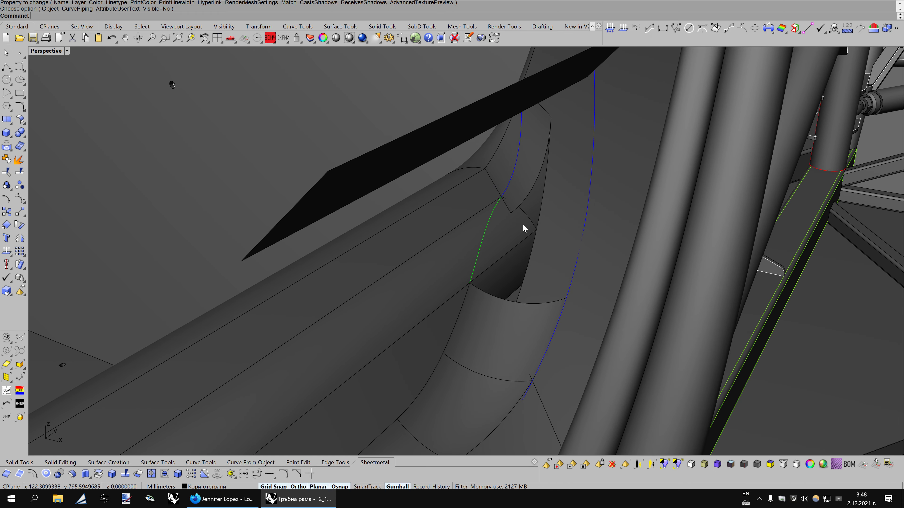
left_click(522, 224)
Split the selected surface along the green blend curve and delete the cut-off piece
scroll(522, 224, "up", 3)
left_click(20, 171)
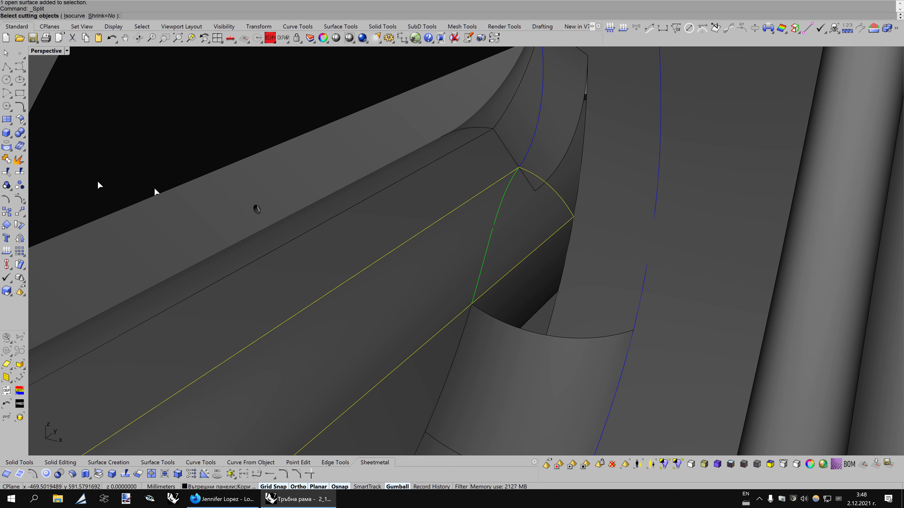
left_click(502, 208)
key("Return")
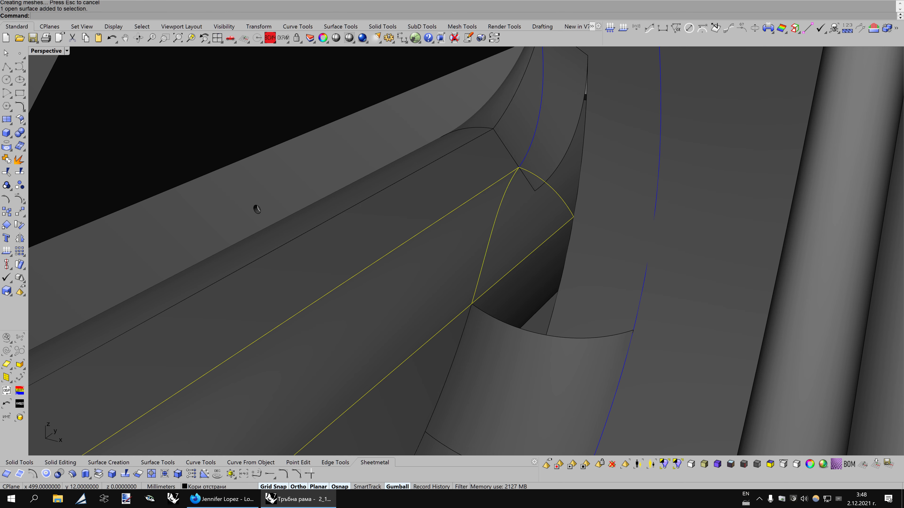
left_click(502, 208)
key("Delete")
Split the flat side plate at an isocurve and delete the unwanted plate piece
scroll(523, 211, "down", 2)
scroll(523, 212, "down", 3)
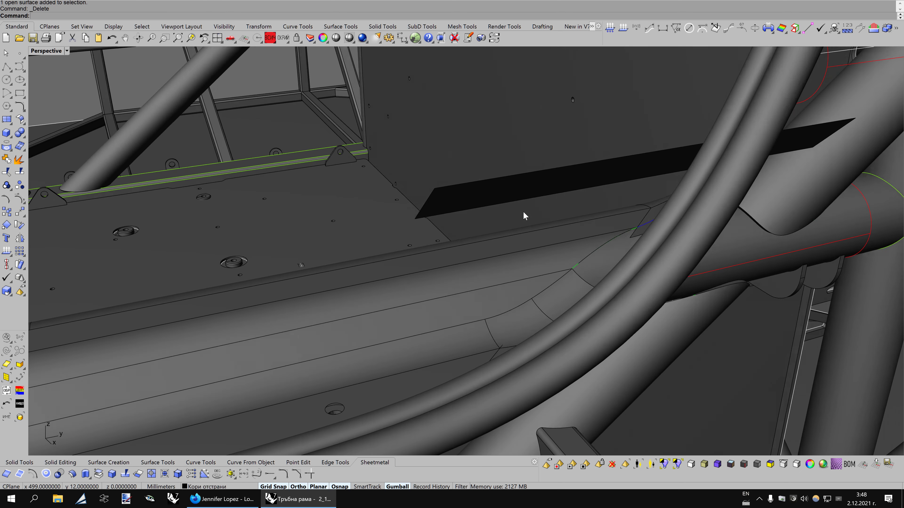
scroll(522, 211, "down", 2)
key("Left")
key("Left")
key("Left")
key("Left")
key("Left")
key("Left")
key("Left")
key("Left")
key("Left")
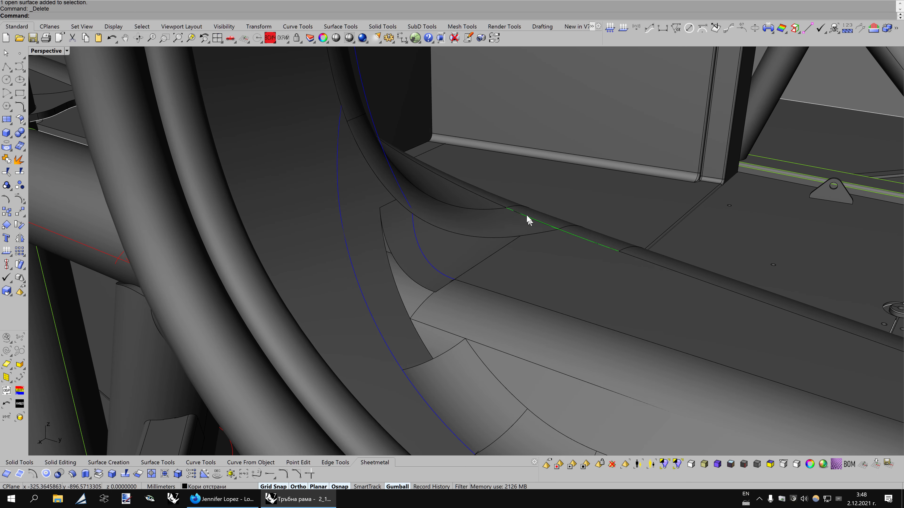
key("Left")
key("Left")
key("Left")
key("Left")
key("Left")
key("Left")
key("Left")
key("Left")
key("Left")
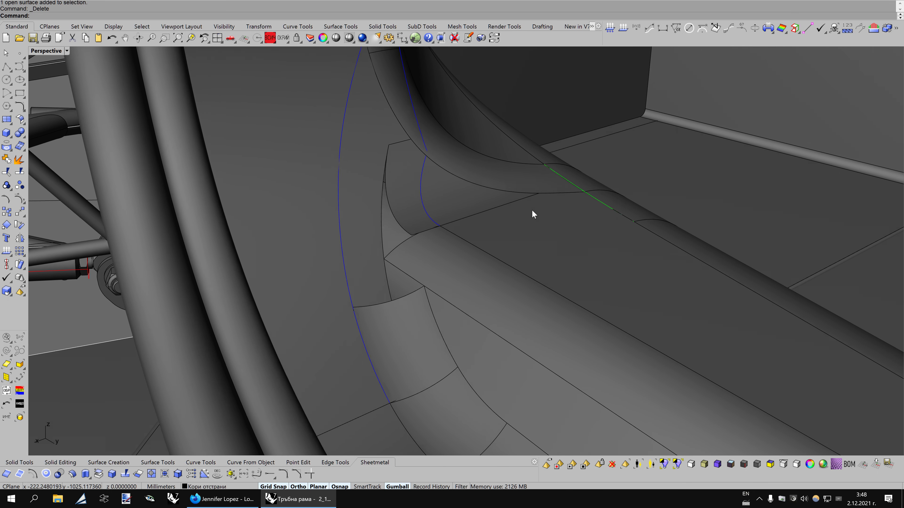
key("Left")
key("Left")
key("Left")
key("Left")
key("Left")
key("Left")
key("Left")
key("Left")
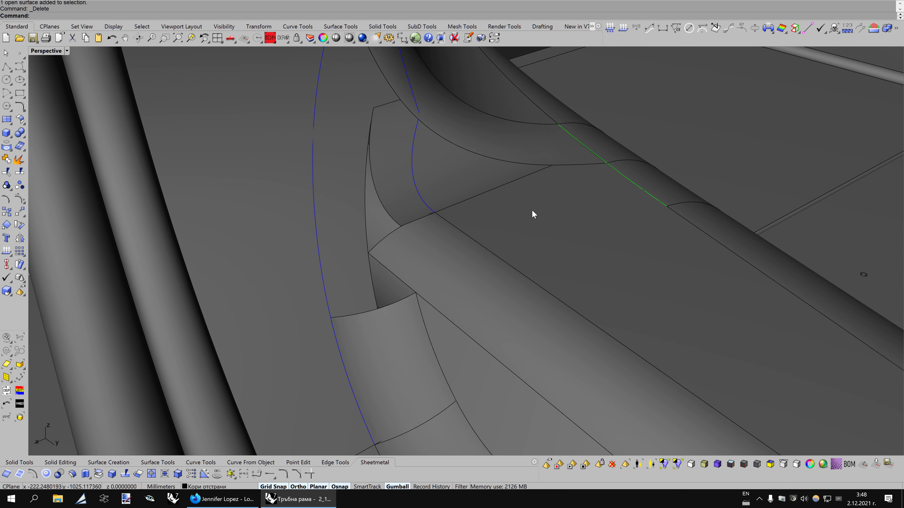
key("Left")
key("Left")
key("Left")
key("Left")
key("Left")
left_click(464, 279)
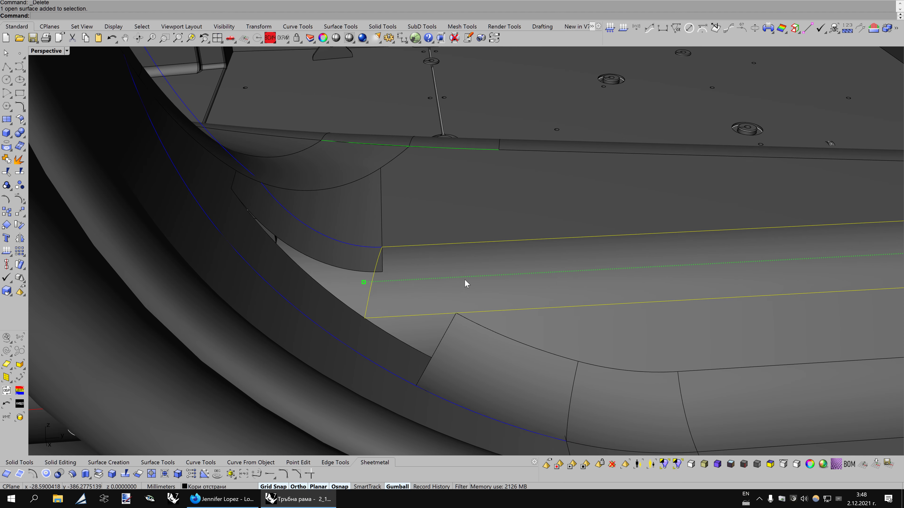
left_click(12, 171)
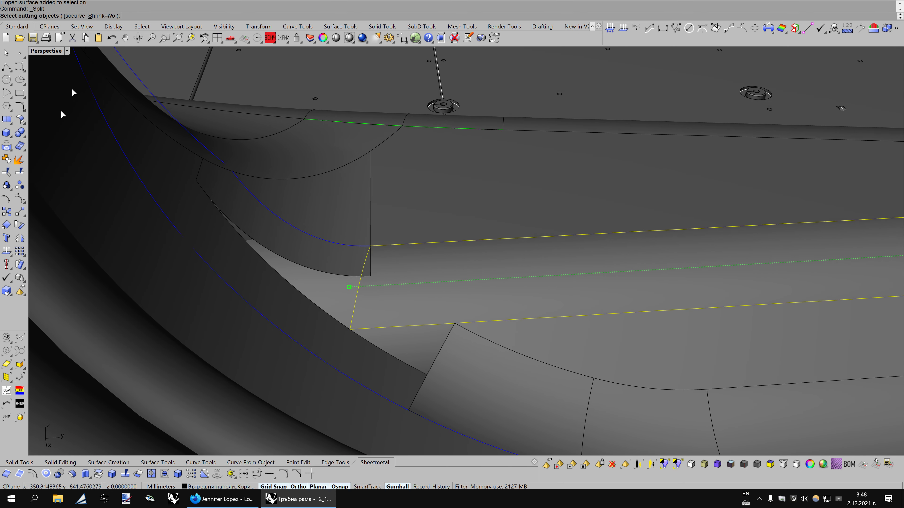
left_click(85, 16)
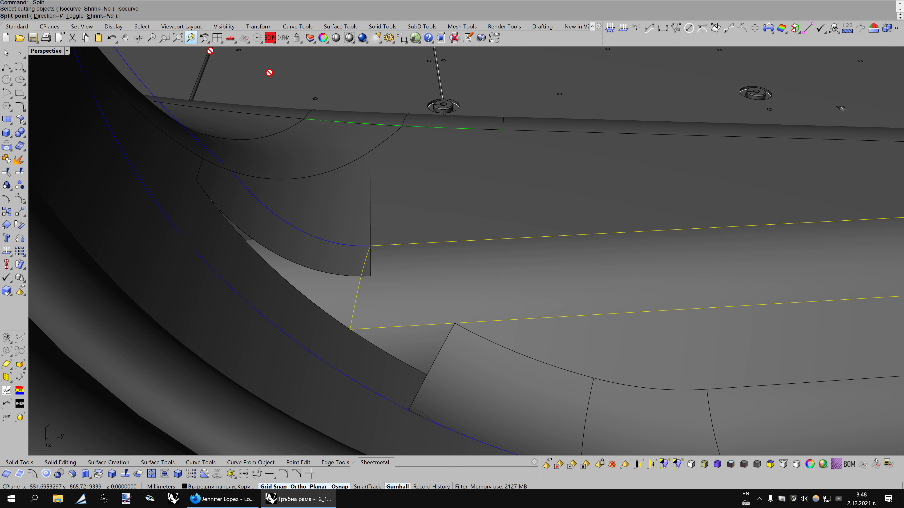
left_click(481, 260)
left_click(414, 276)
key("Delete")
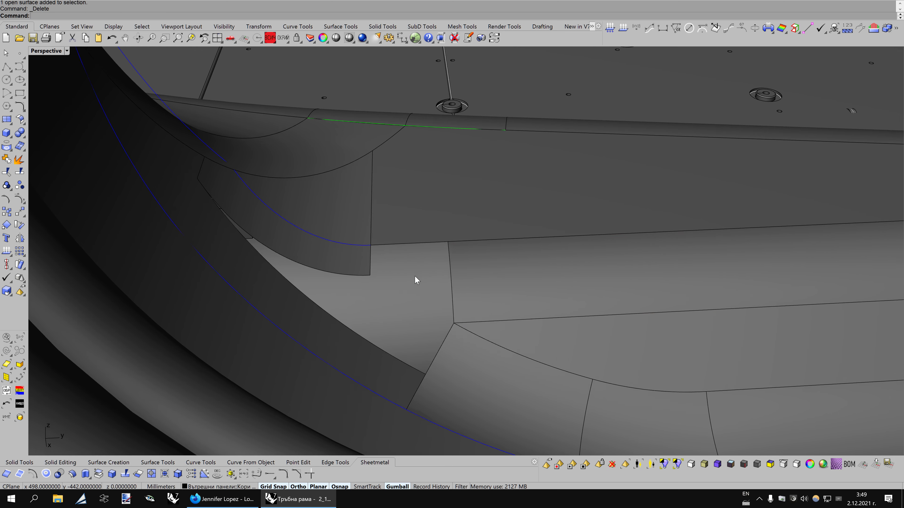
right_click_drag(415, 276, 499, 272)
scroll(557, 264, "down", 2)
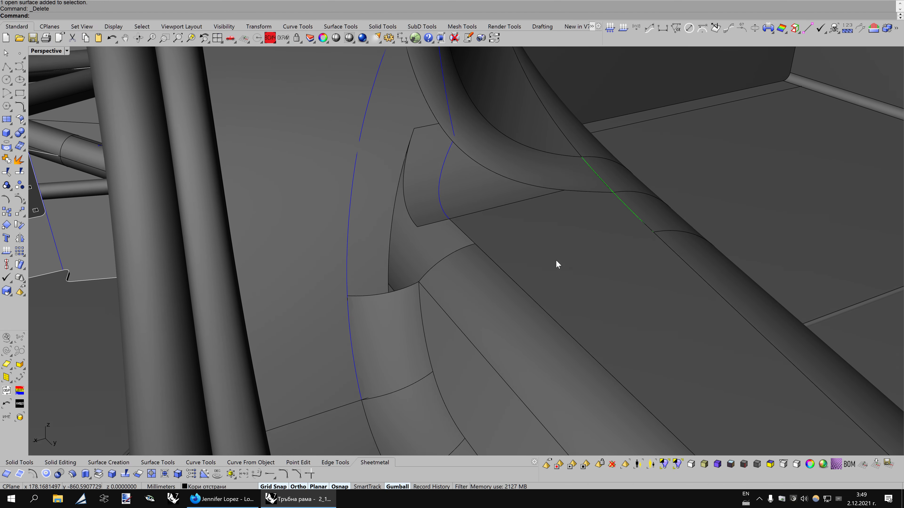
scroll(557, 264, "down", 2)
scroll(557, 264, "down", 1)
scroll(547, 254, "down", 1)
scroll(547, 254, "down", 2)
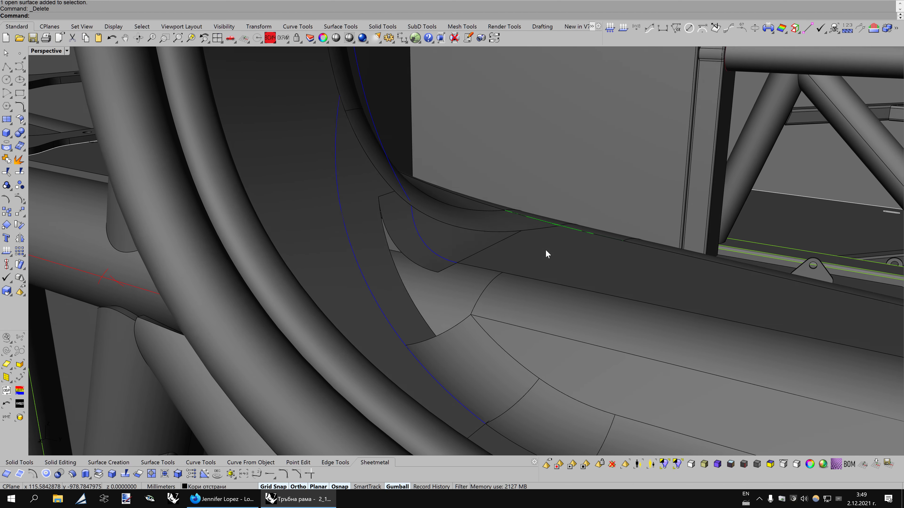
scroll(547, 254, "up", 1)
scroll(547, 254, "up", 2)
scroll(547, 255, "up", 1)
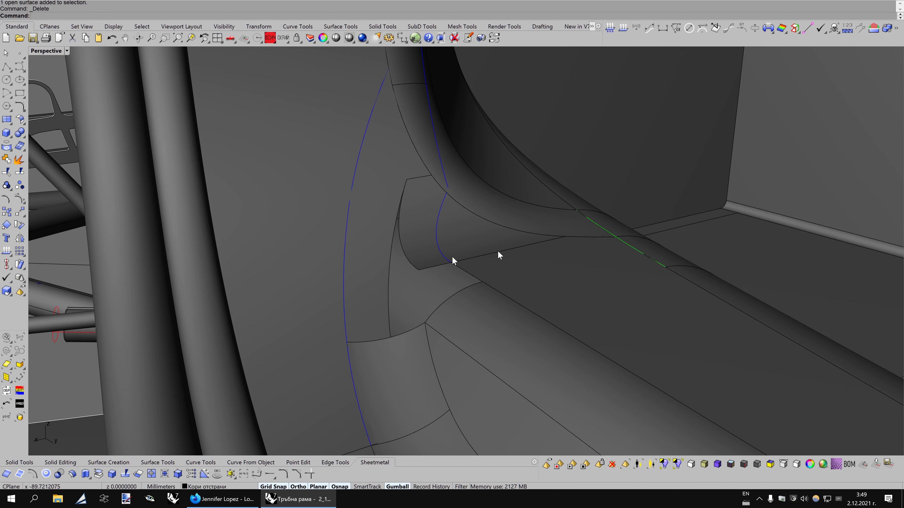
Extend the panel's edge curve to a new end point
left_click(269, 474)
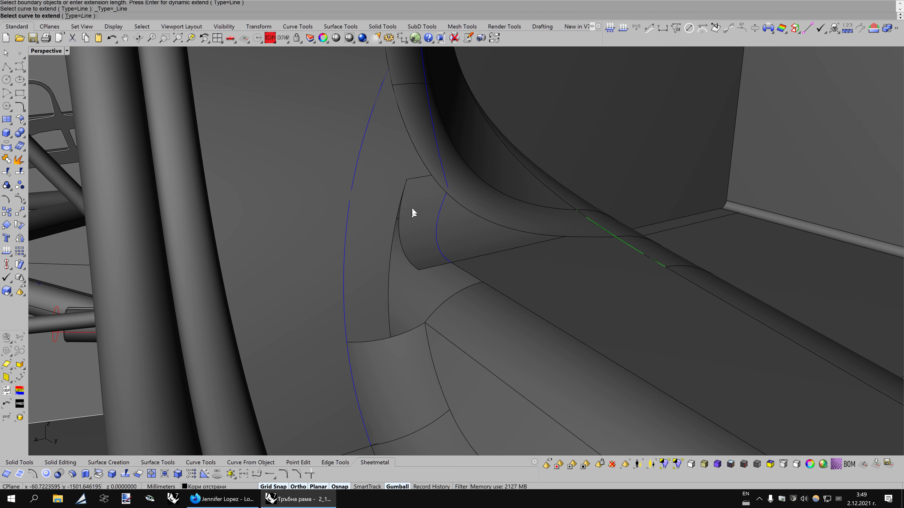
left_click(411, 180)
left_click(432, 200)
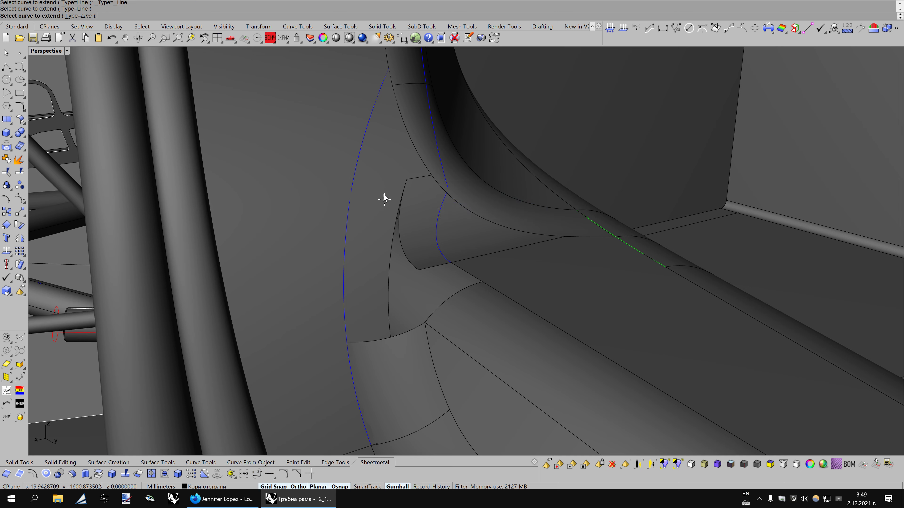
left_click(319, 195)
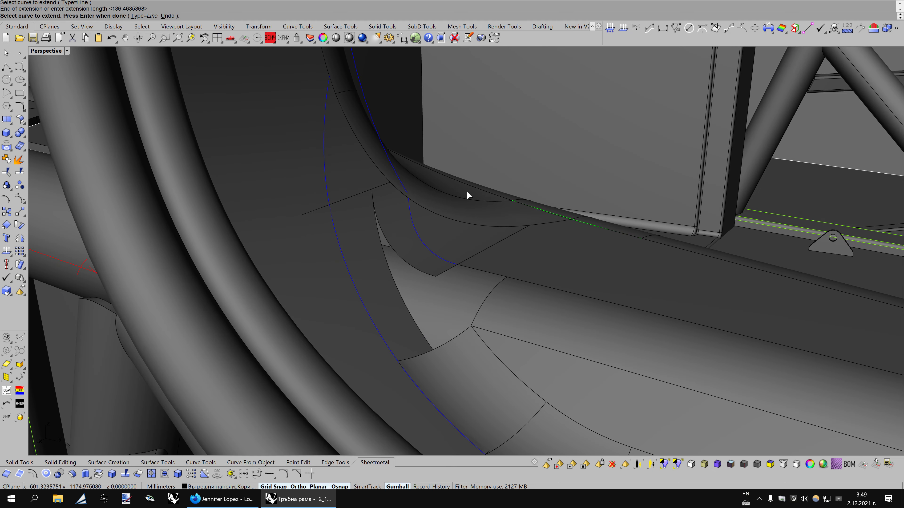
key("Return")
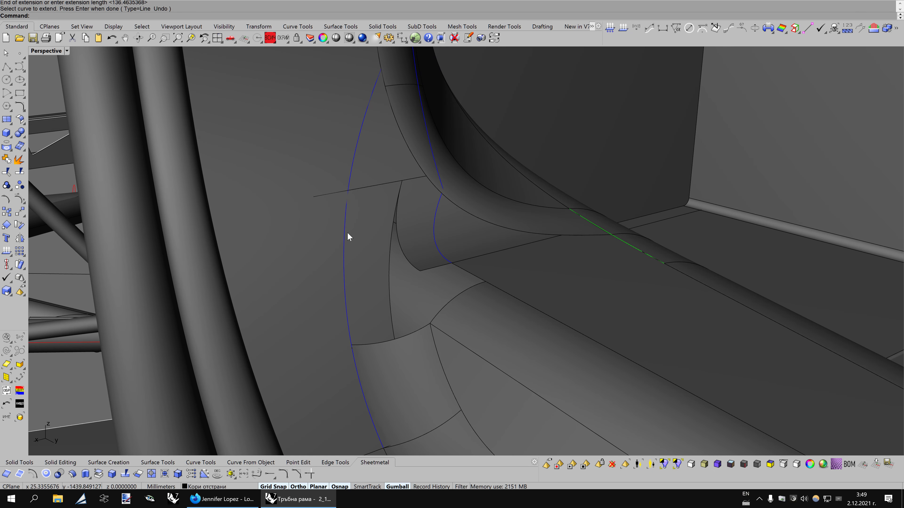
Trim the surface between the boundary curve and short line, then delete the leftover curve
left_click(344, 235)
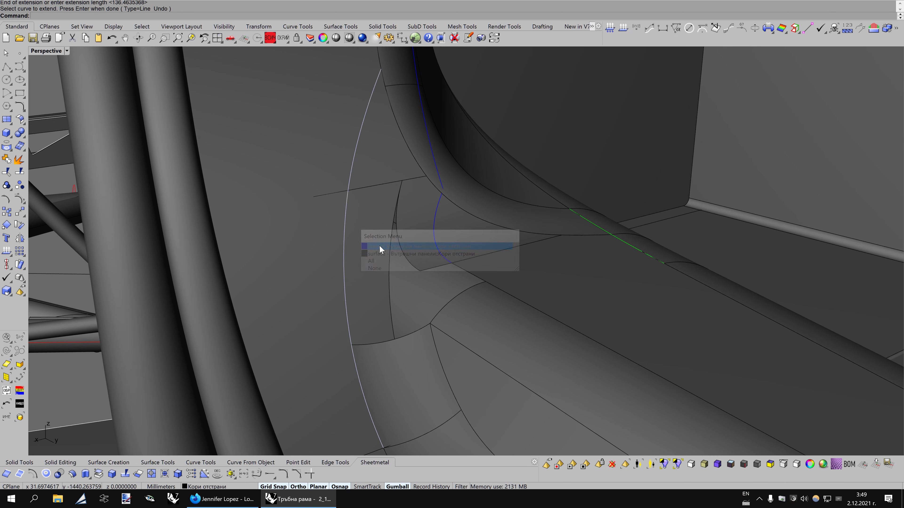
left_click(380, 246)
left_click(377, 183, "shift")
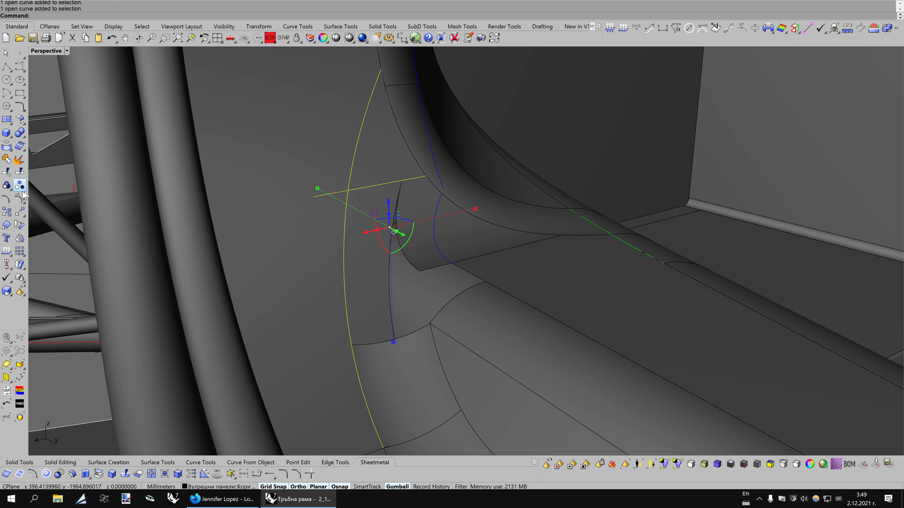
left_click(7, 173)
left_click(364, 268)
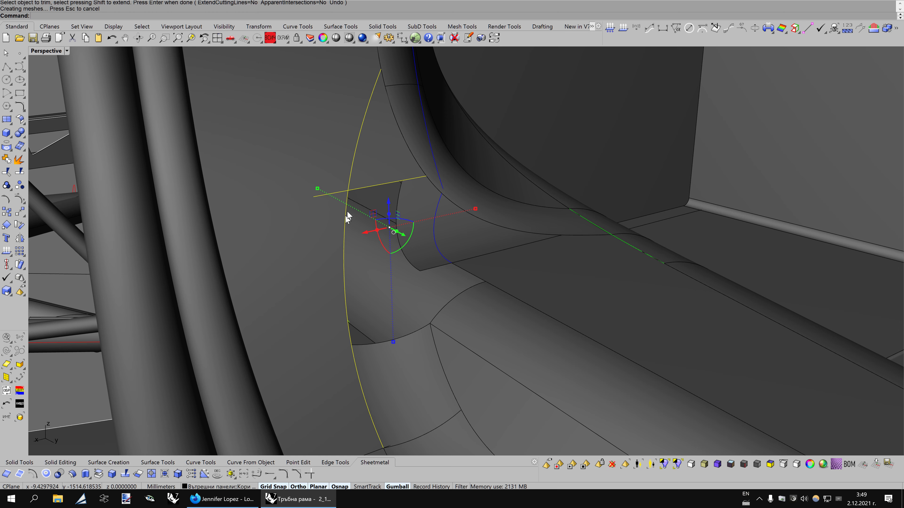
key("Return")
left_click(362, 188)
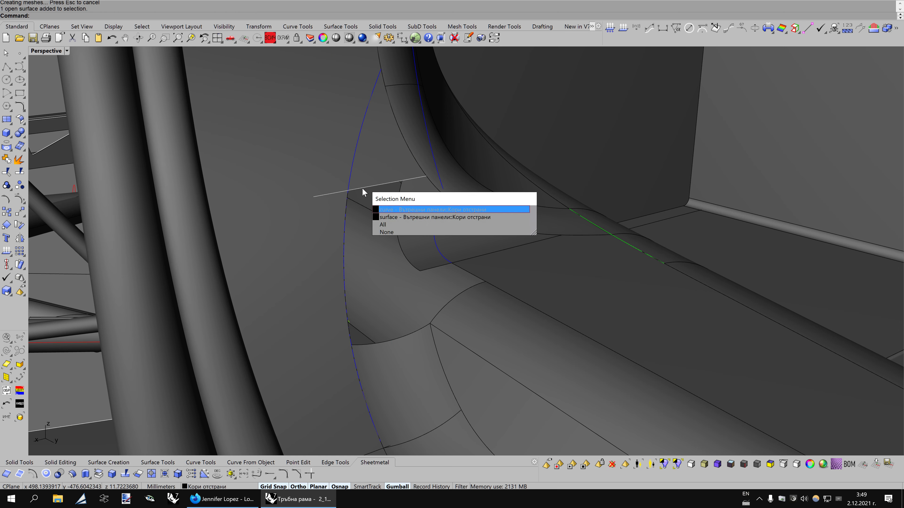
left_click(387, 210)
key("Delete")
Create a tangent blend curve from the trimmed edge to the curve end point
mouse_move(421, 189)
right_mouse_down()
mouse_move(494, 266)
mouse_move(486, 267)
mouse_move(492, 278)
mouse_move(480, 273)
mouse_move(474, 283)
mouse_move(492, 264)
mouse_move(495, 319)
right_mouse_up()
scroll(506, 245, "up", 1)
scroll(503, 232, "up", 1)
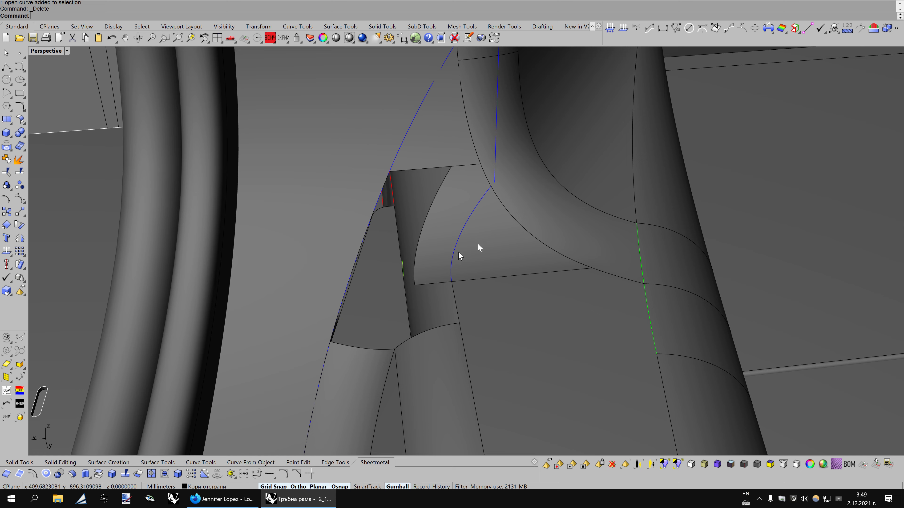
left_click(253, 474)
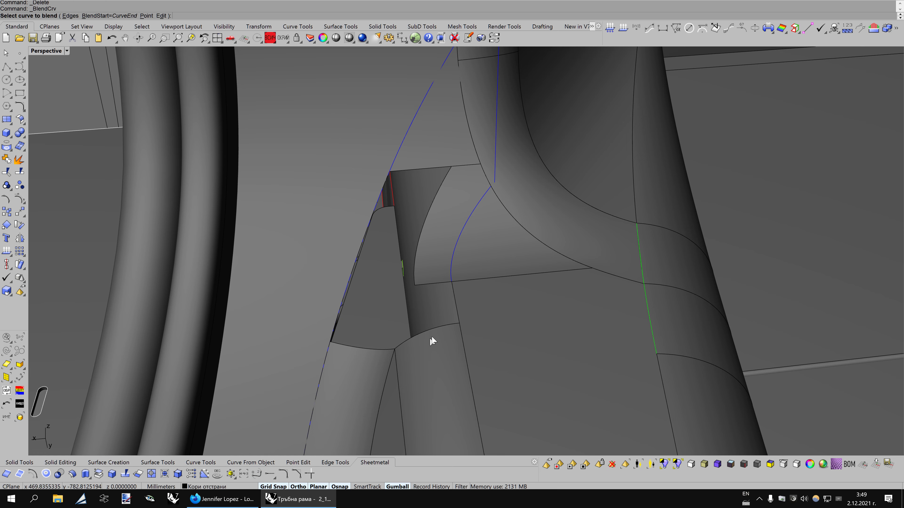
left_click(462, 335)
left_click(509, 364)
right_click_drag(476, 258, 496, 232)
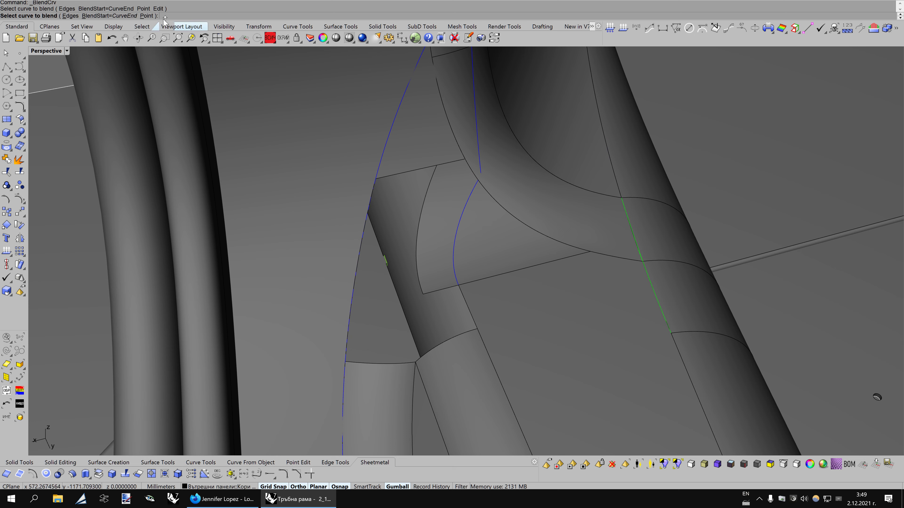
left_click(149, 16)
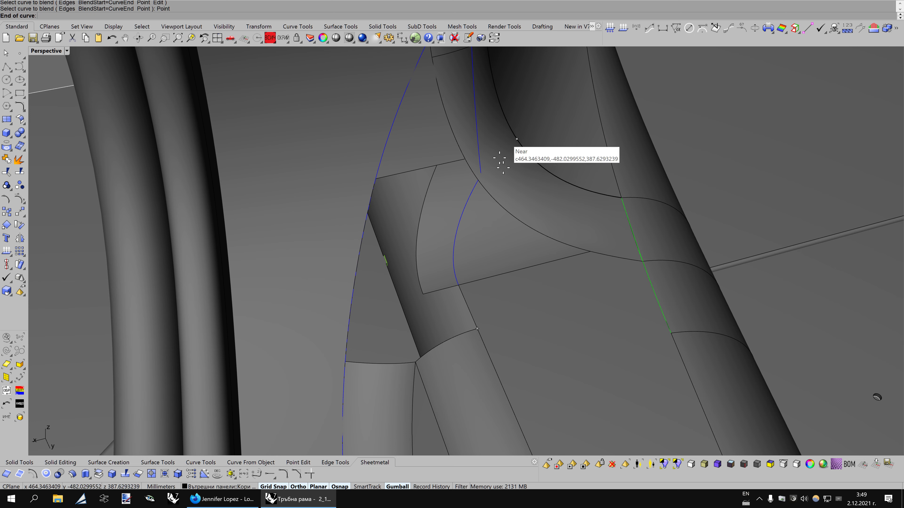
left_click(484, 183)
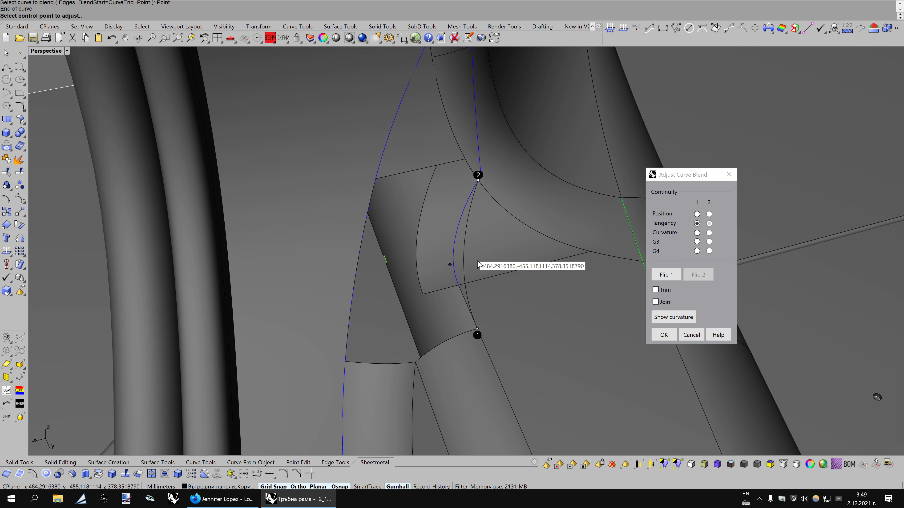
mouse_move(483, 257)
right_mouse_down()
mouse_move(487, 232)
mouse_move(478, 256)
right_mouse_up()
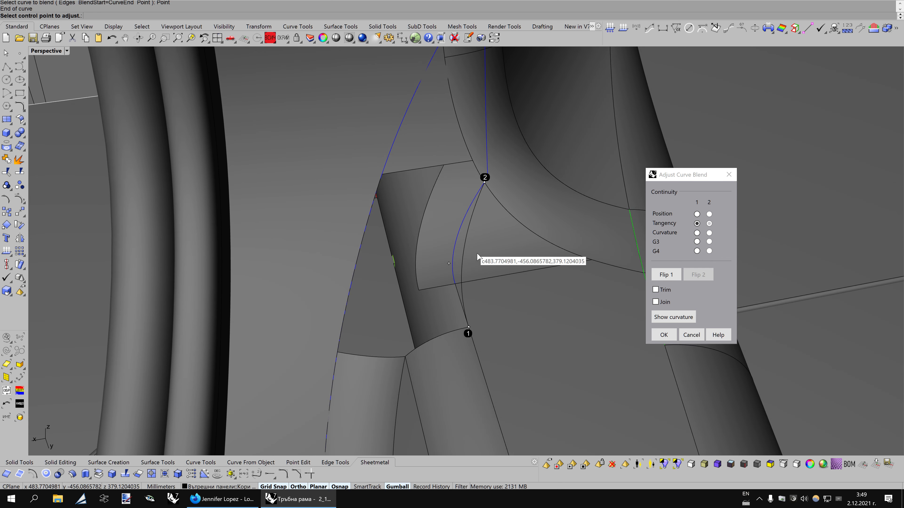
left_click(663, 335)
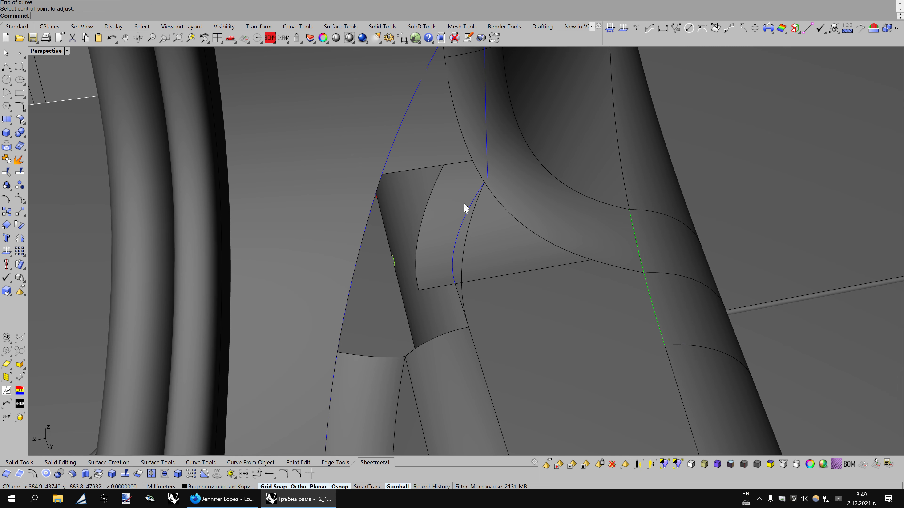
Reshape the blend curve by dragging one control point up-left
left_click(470, 229)
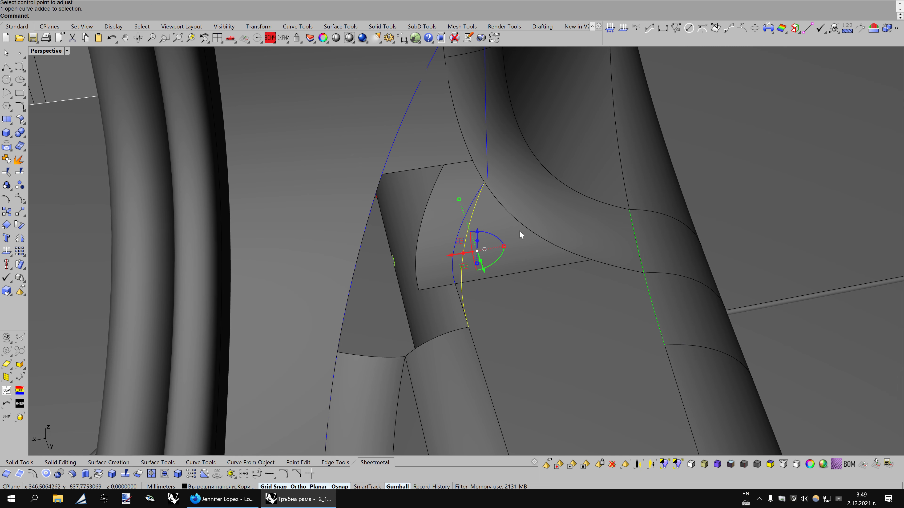
key("F10")
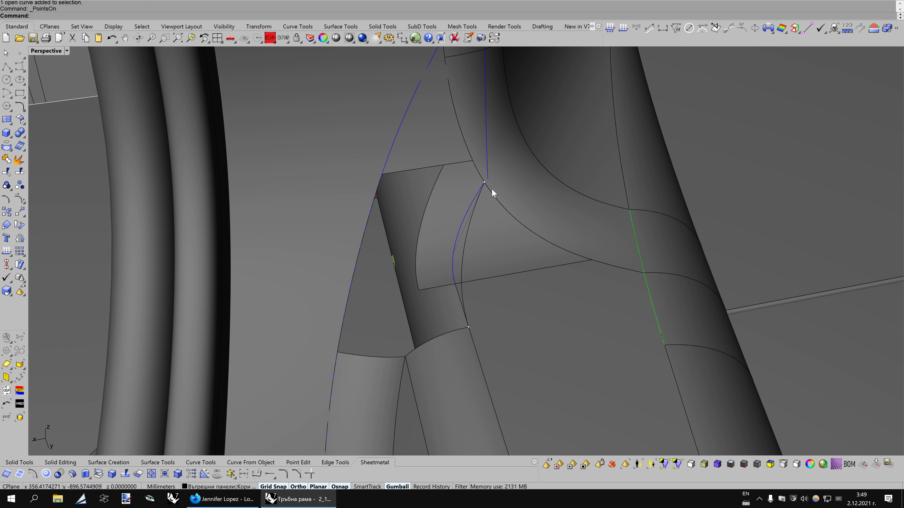
left_click(486, 185)
left_click(495, 200)
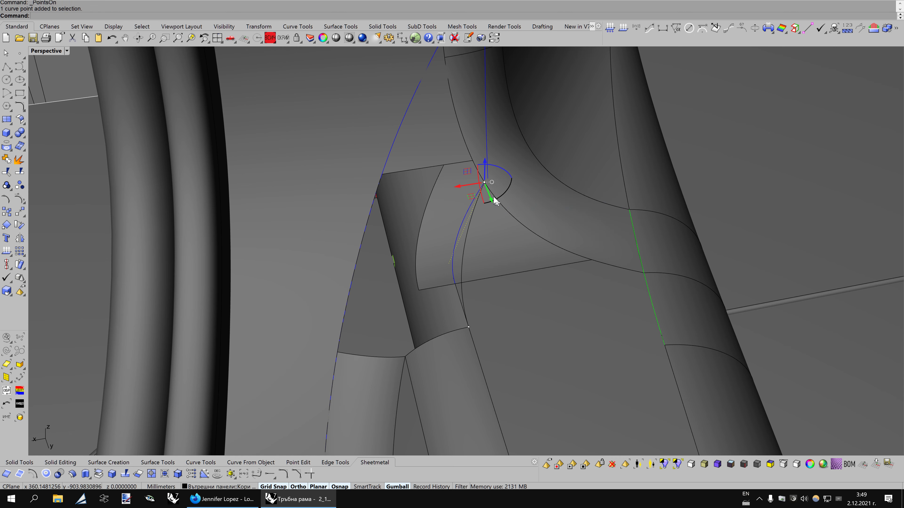
left_click_drag(484, 183, 473, 161)
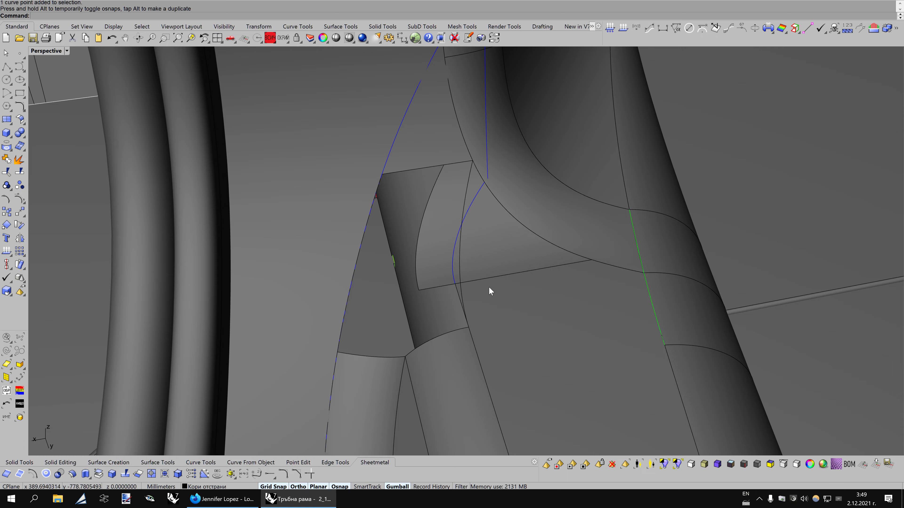
mouse_move(489, 291)
right_mouse_down()
mouse_move(426, 263)
mouse_move(486, 271)
mouse_move(486, 311)
mouse_move(502, 296)
right_mouse_up()
left_click(458, 274)
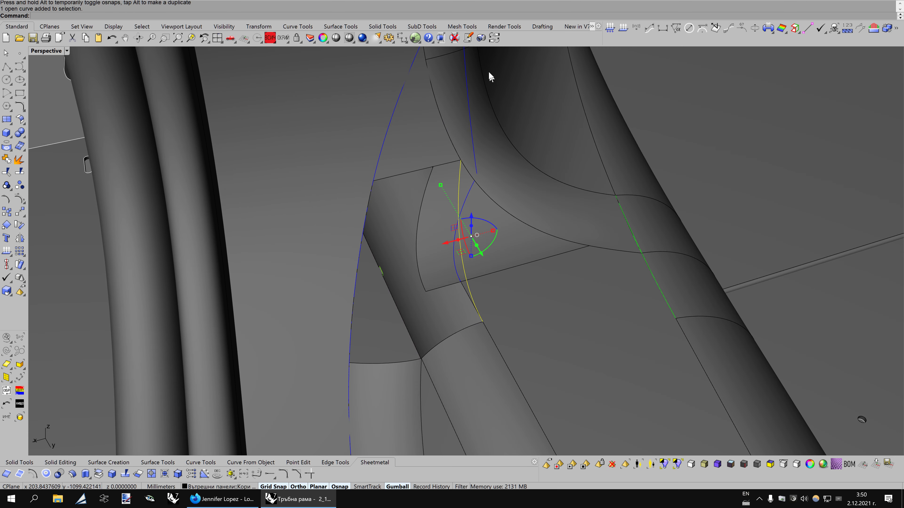
left_click(494, 38)
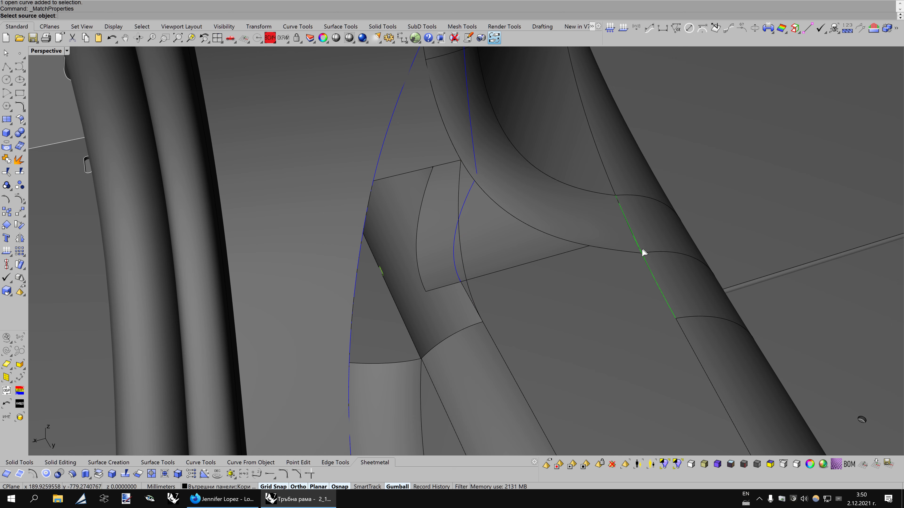
Copy all object properties from the green tube curve onto the blend curve
left_click(647, 263)
left_click(669, 283)
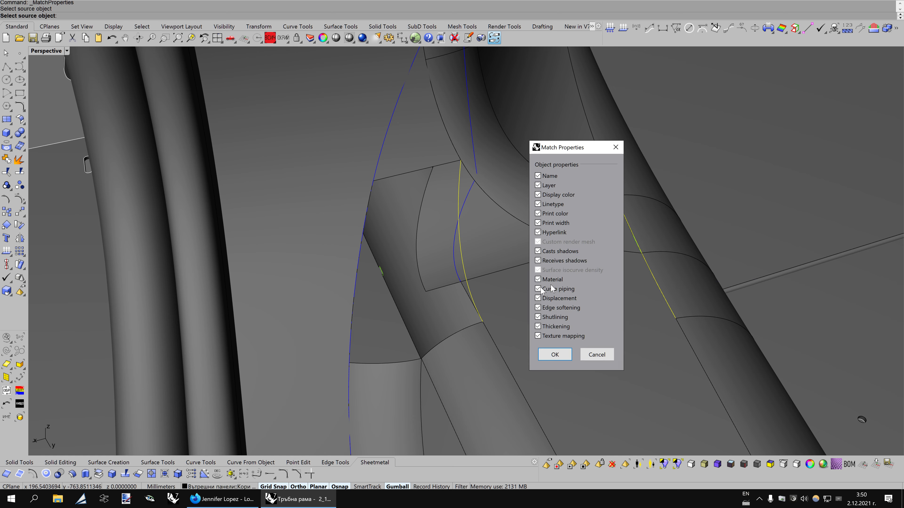
left_click(558, 356)
Delete the duplicate curve overlapping the green guide curve on the tube
left_click(634, 234)
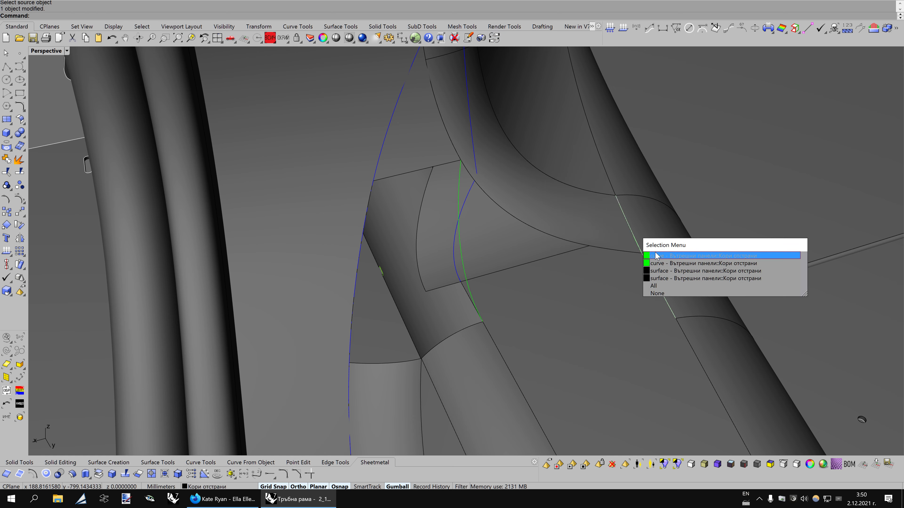
left_click(657, 259)
key("Delete")
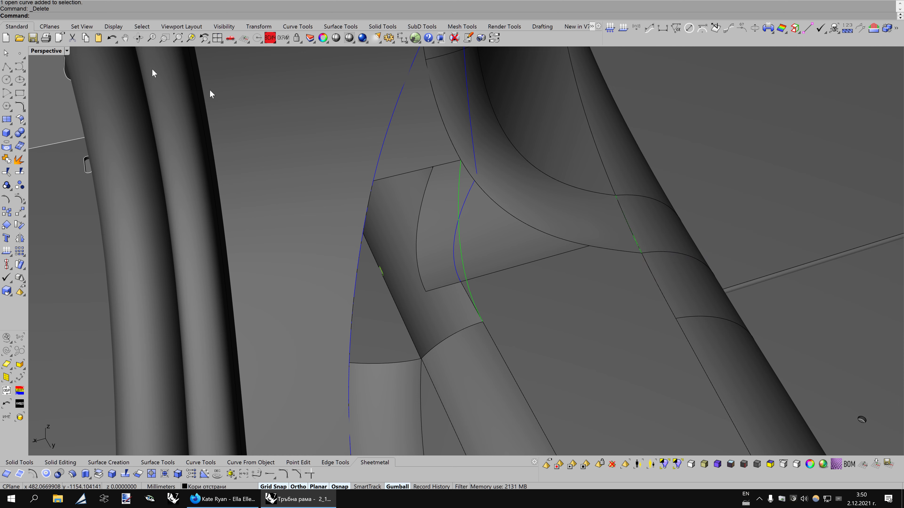
left_click(116, 36)
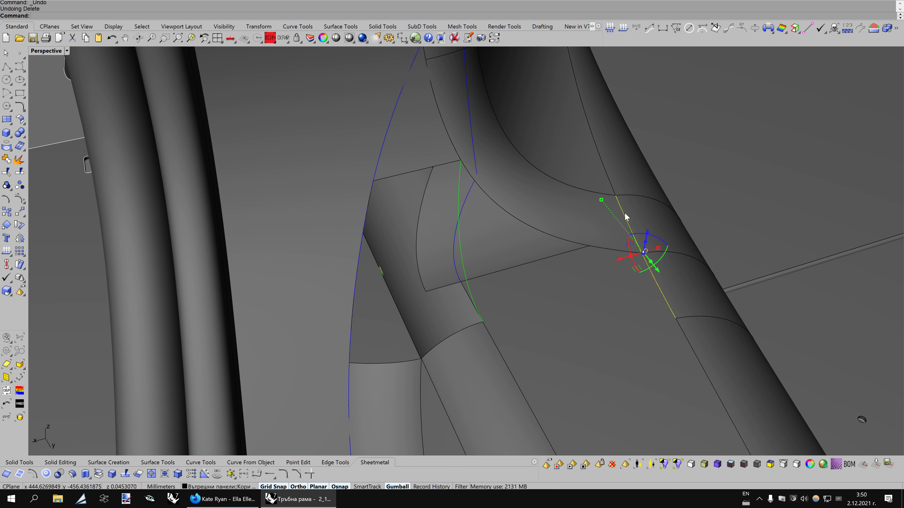
left_click(629, 222)
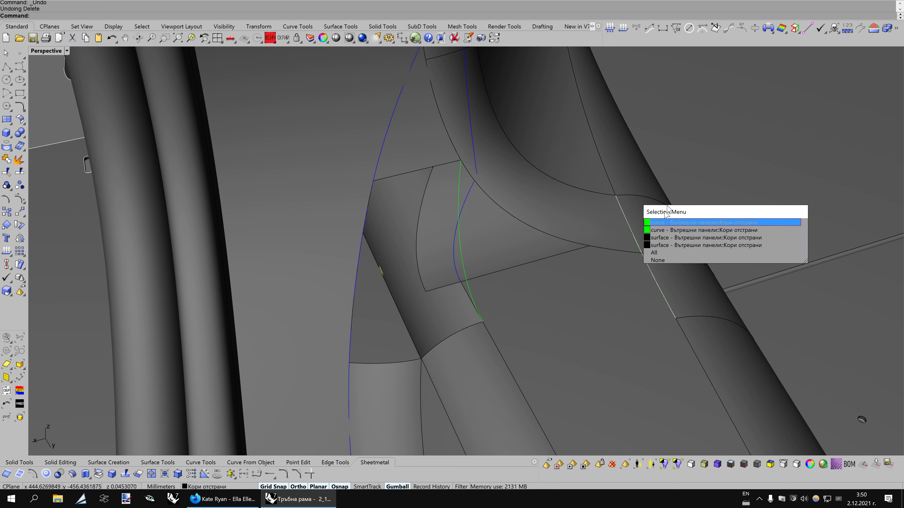
left_click(683, 194)
key("Delete")
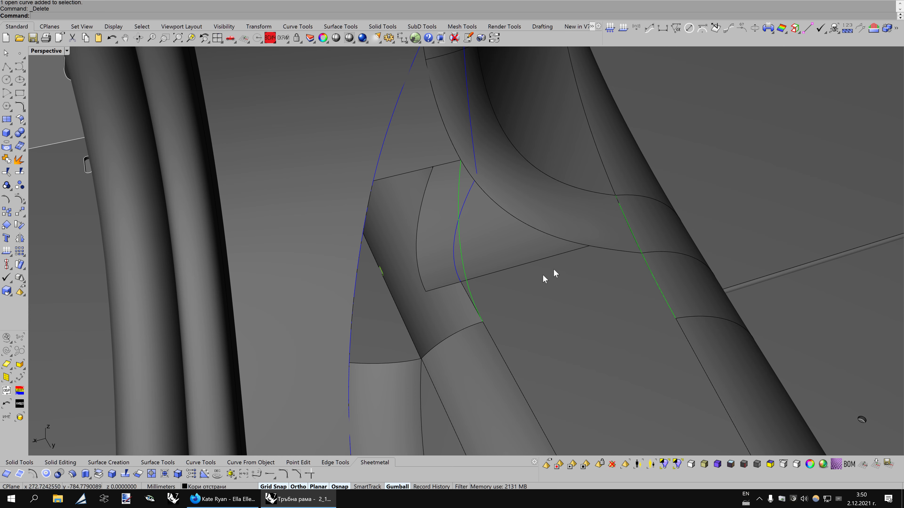
mouse_move(543, 279)
right_mouse_down()
mouse_move(520, 289)
mouse_move(546, 282)
right_mouse_up()
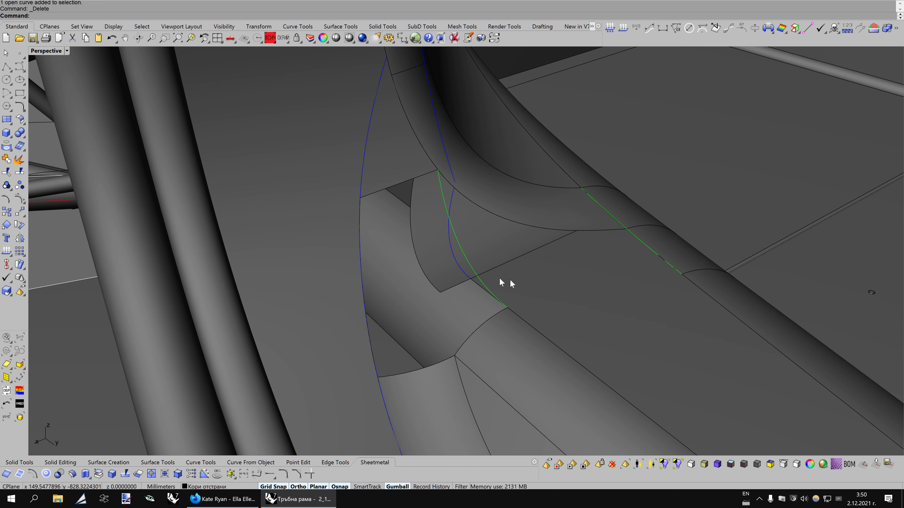
mouse_move(418, 272)
right_mouse_down()
mouse_move(460, 298)
mouse_move(571, 339)
mouse_move(580, 356)
mouse_move(563, 365)
mouse_move(543, 347)
right_mouse_up()
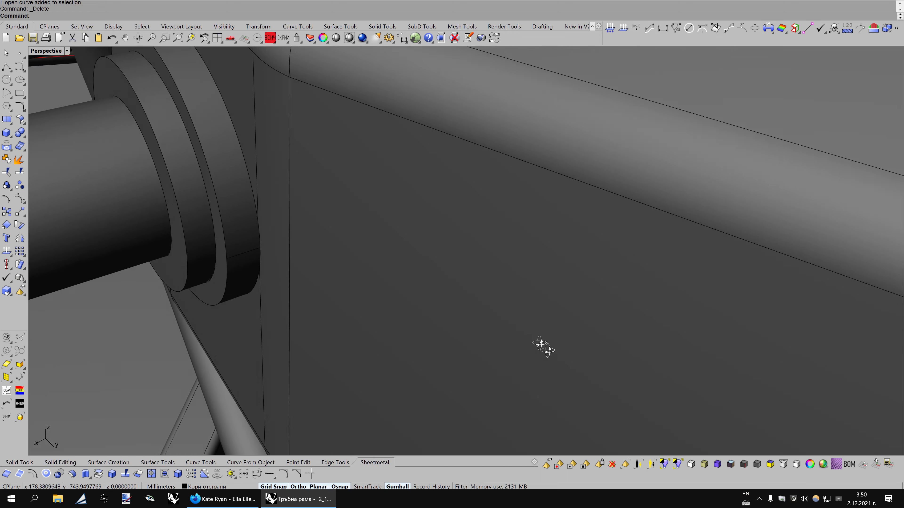
scroll(548, 345, "down", 3)
scroll(552, 341, "up", 2)
scroll(471, 310, "up", 1)
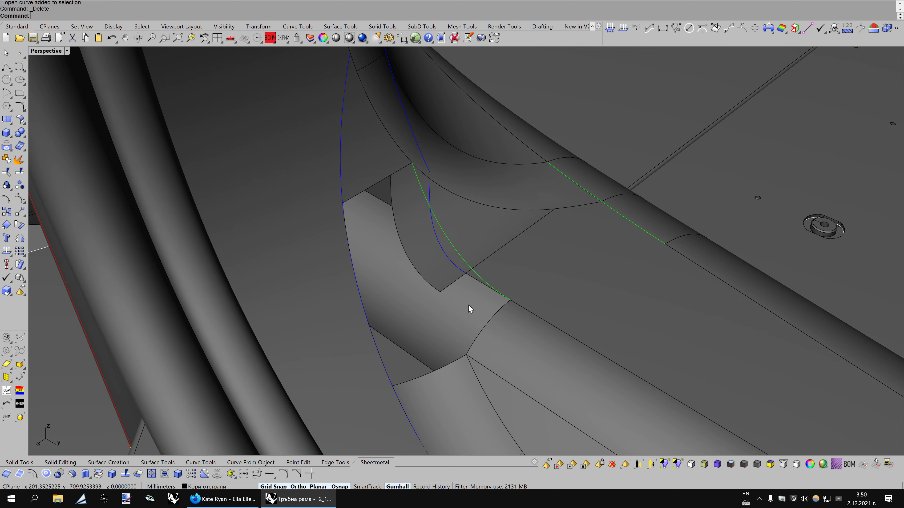
right_click_drag(469, 306, 453, 301)
right_click_drag(419, 209, 410, 206)
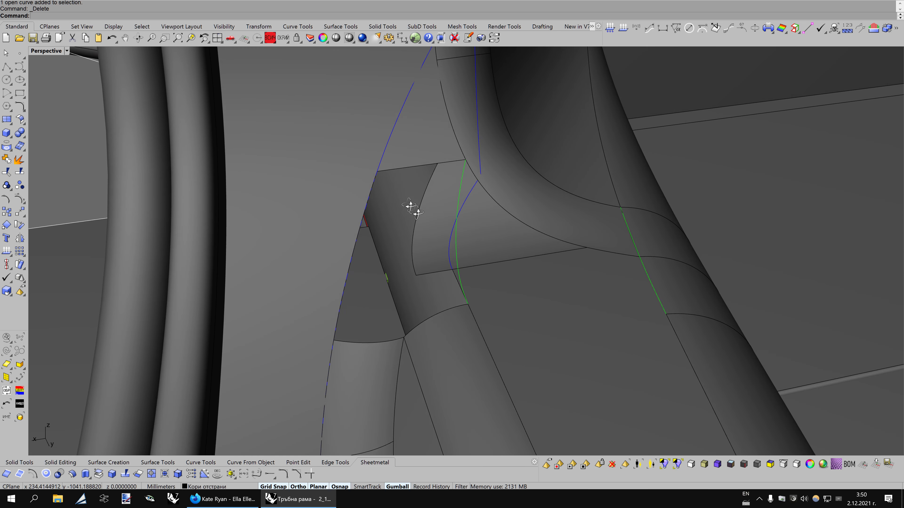
Lower the green guide curve about 10 mm, after undoing a trial split
left_click(421, 223)
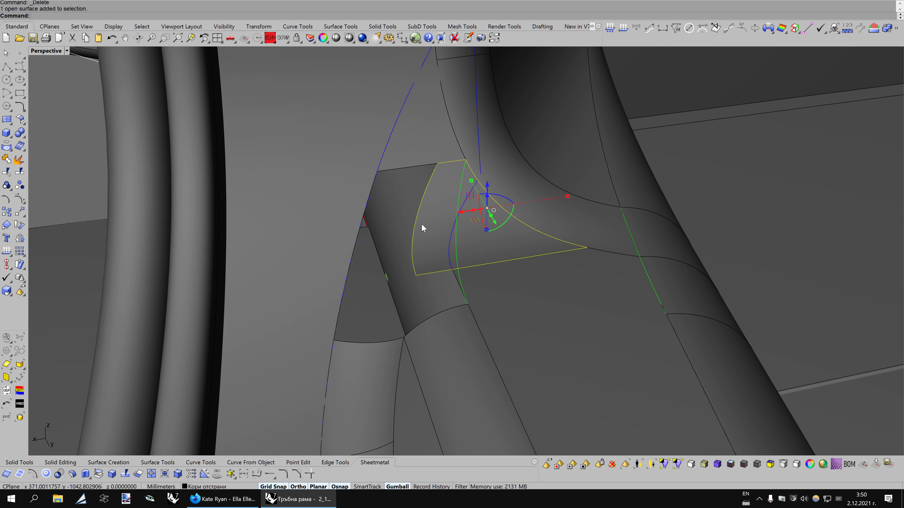
left_click(21, 173)
left_click(457, 262)
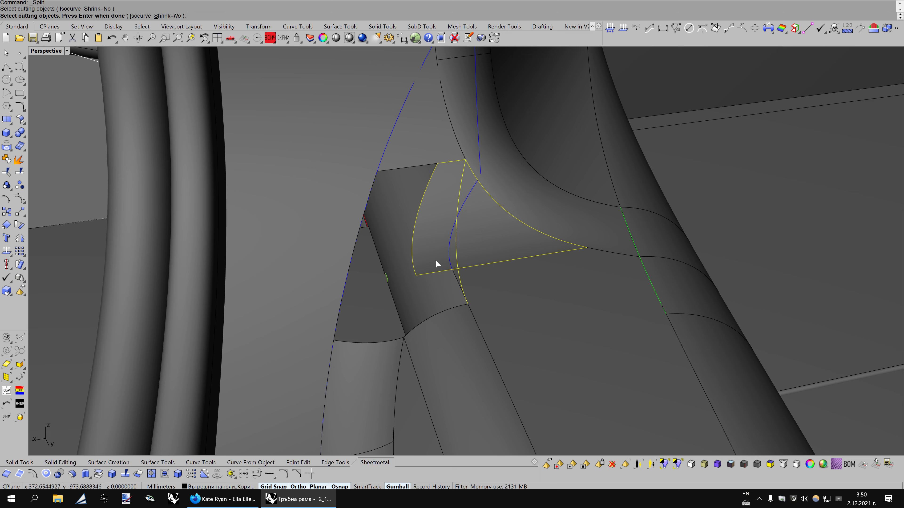
key("Return")
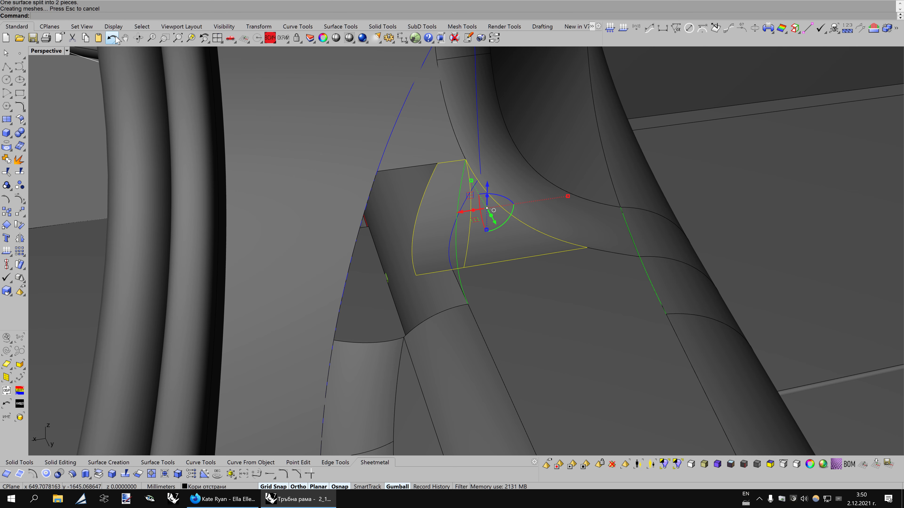
left_click(116, 39)
left_click(457, 250)
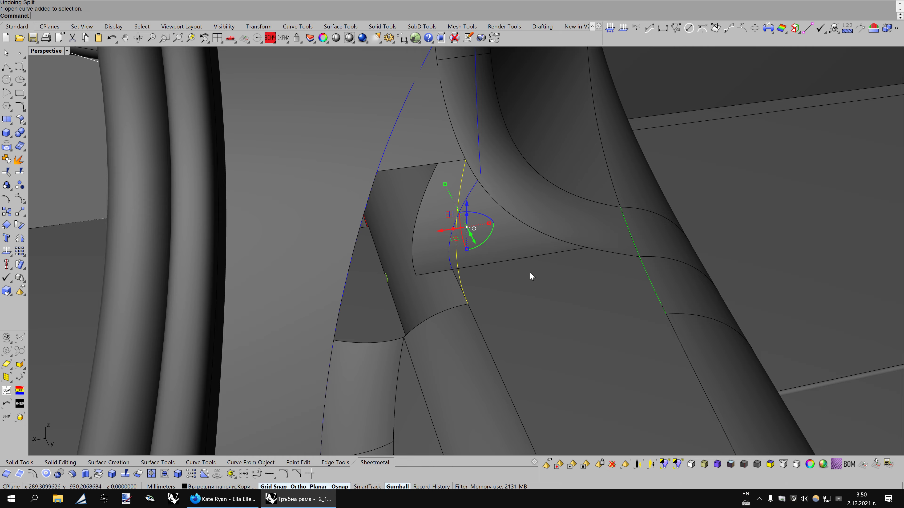
mouse_move(530, 275)
right_mouse_down()
mouse_move(555, 262)
mouse_move(464, 220)
right_mouse_up()
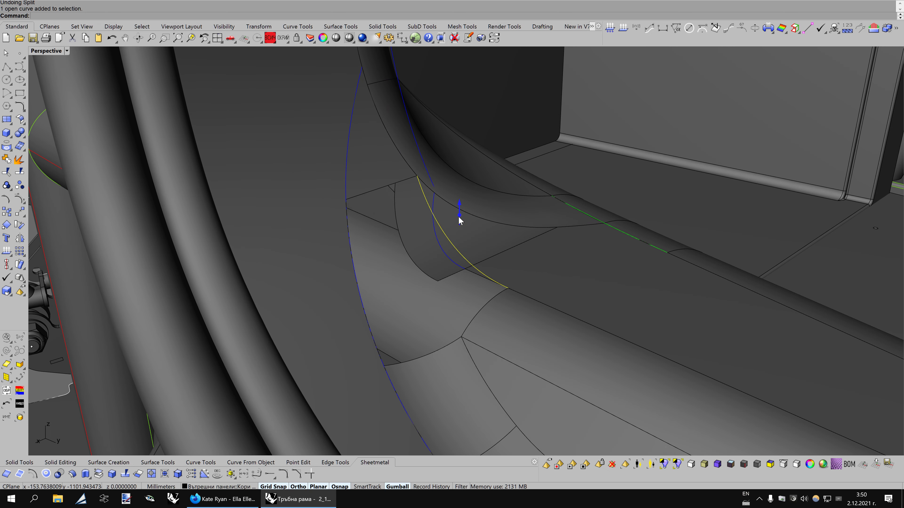
left_click(458, 216)
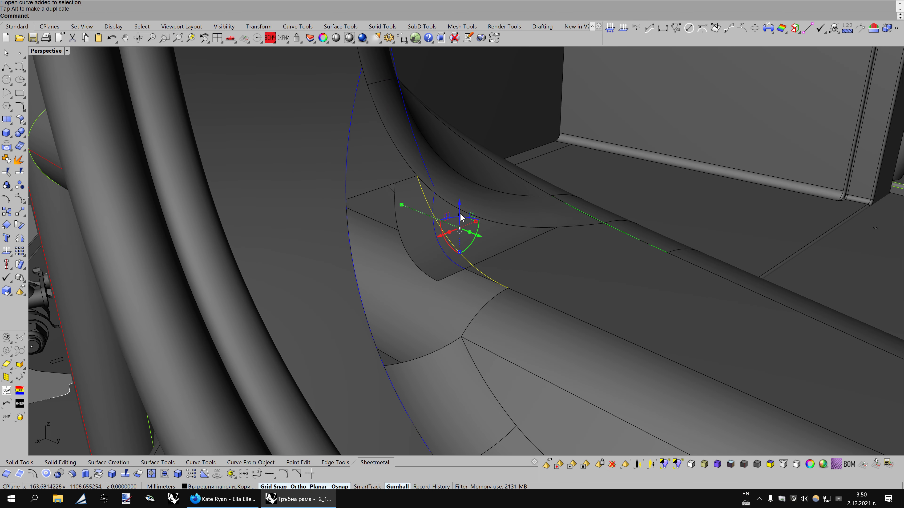
mouse_move(460, 217)
left_mouse_down()
mouse_move(460, 273)
mouse_move(464, 254)
left_mouse_up()
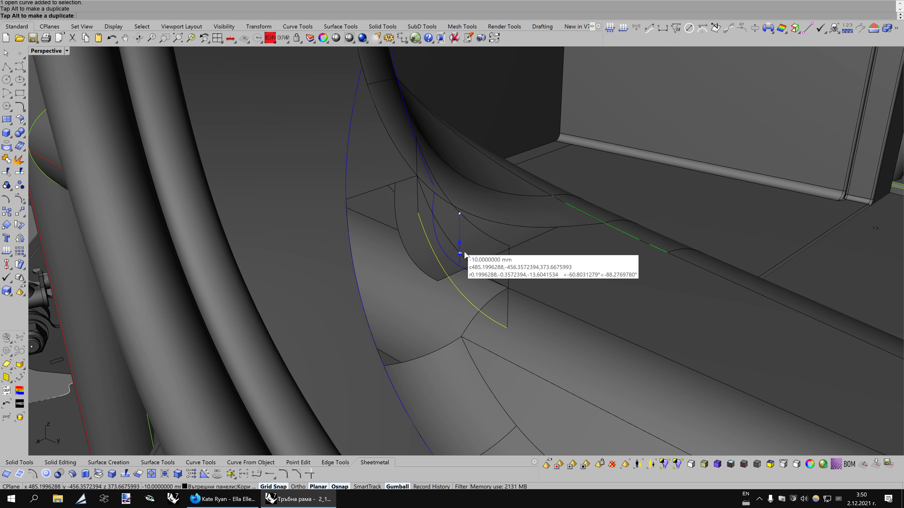
right_click_drag(553, 254, 541, 277)
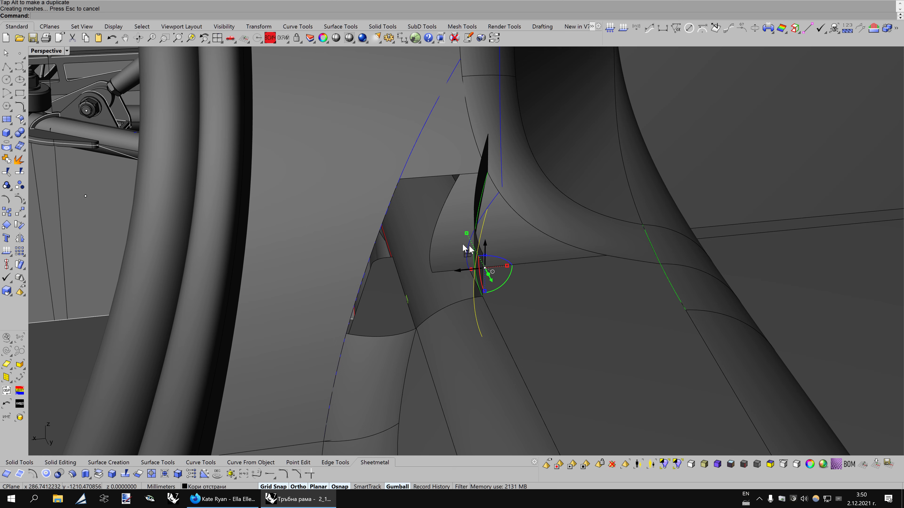
Split the patch with the lowered curve, delete the cut piece, and switch to Bobi1 display
left_click(469, 249)
mouse_move(464, 244)
right_mouse_down()
mouse_move(571, 257)
mouse_move(105, 185)
right_mouse_up()
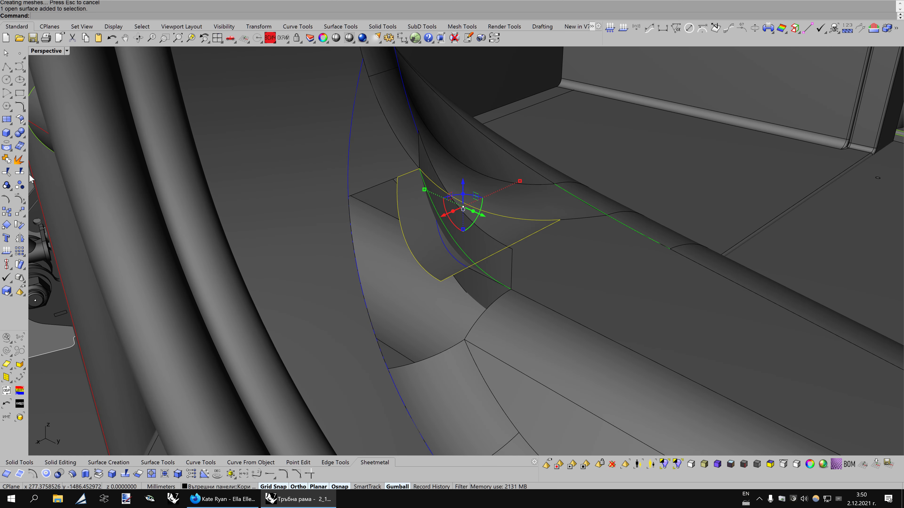
left_click(19, 172)
left_click(416, 166)
key("Return")
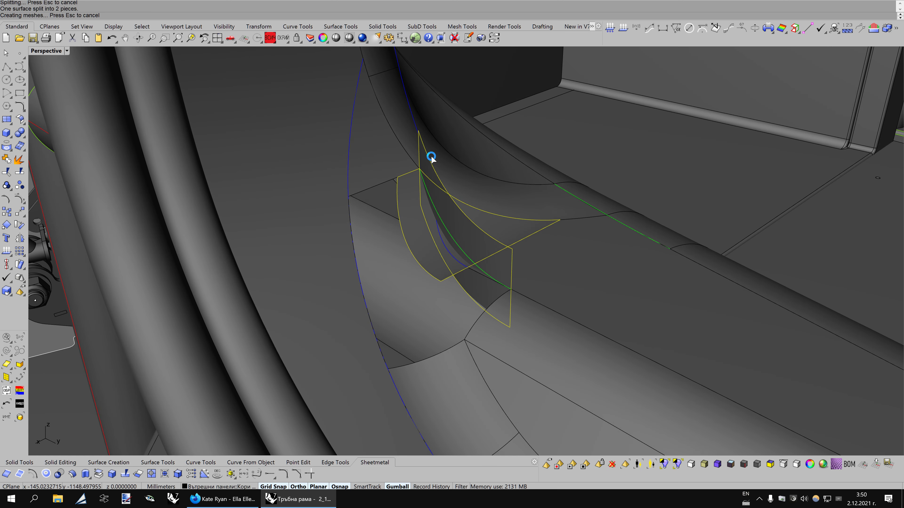
left_click(413, 246)
key("Delete")
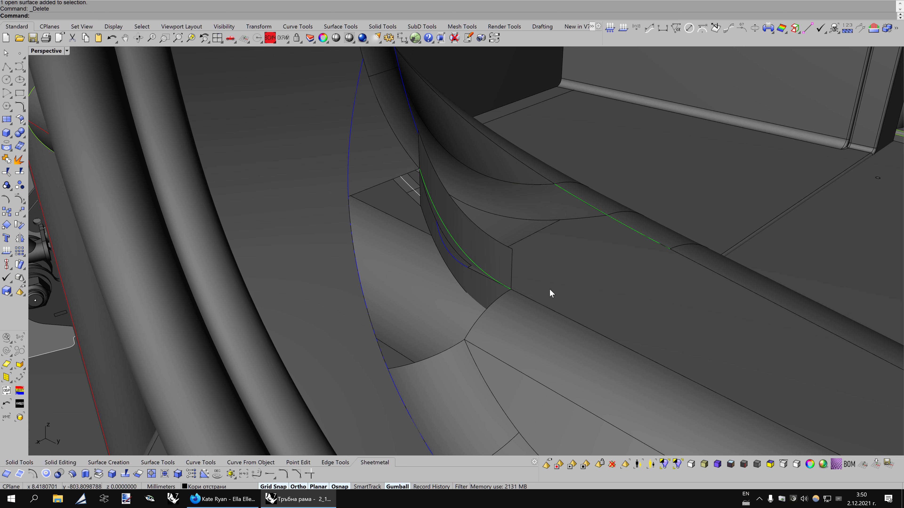
right_click_drag(549, 293, 531, 292)
key("F5")
Split the surface using the small cutter surface
left_click(523, 285)
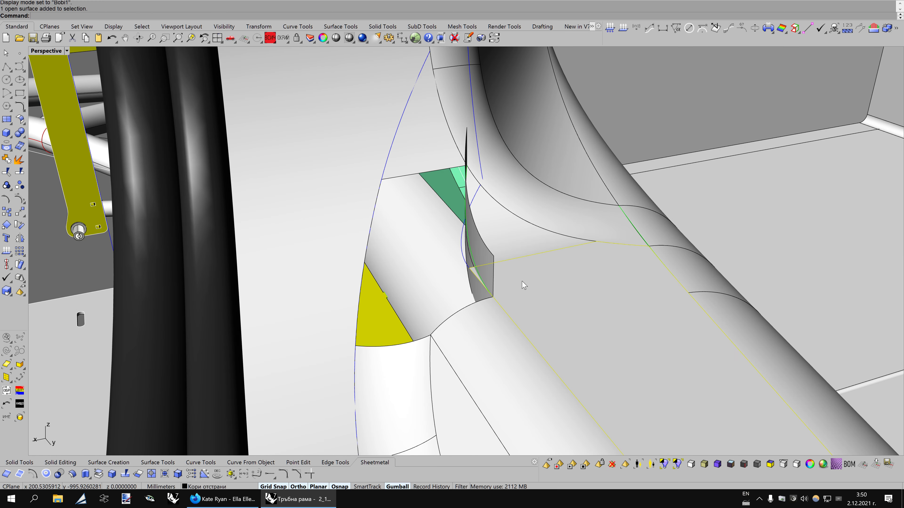
key("F5")
left_click(19, 173)
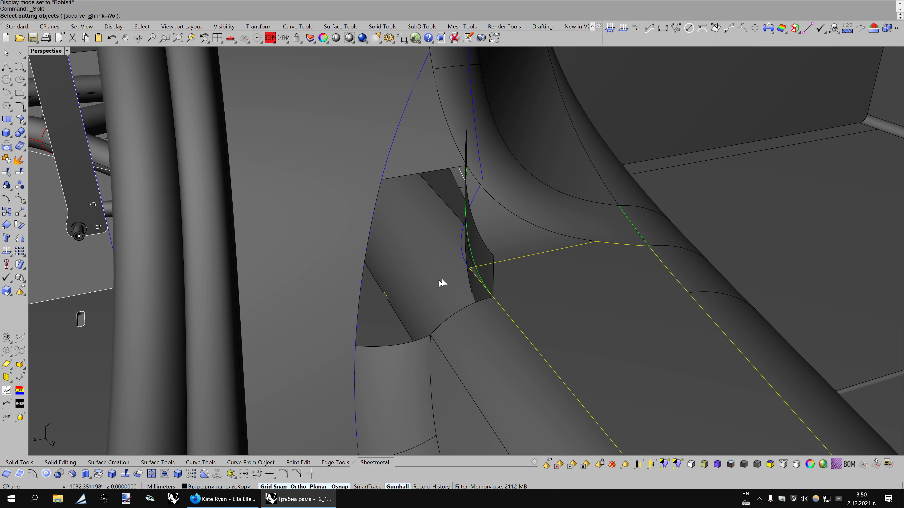
left_click(478, 250)
key("Return")
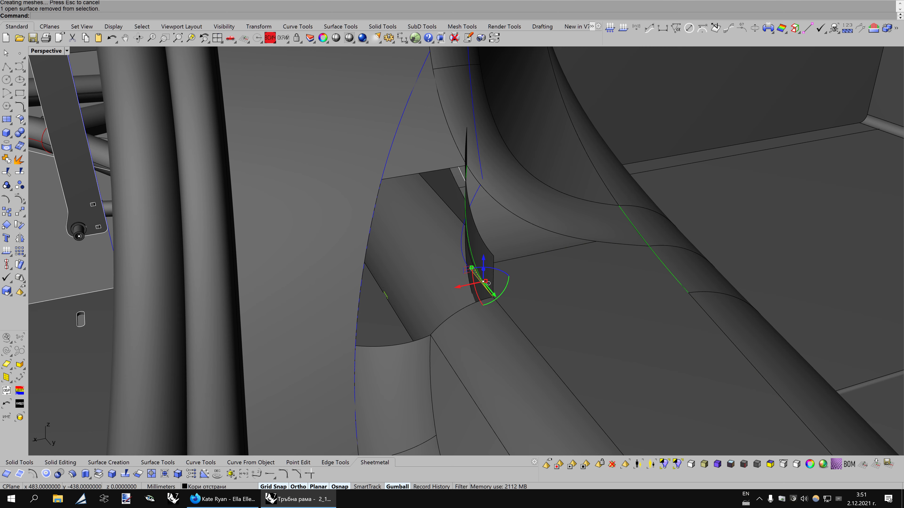
key("F4")
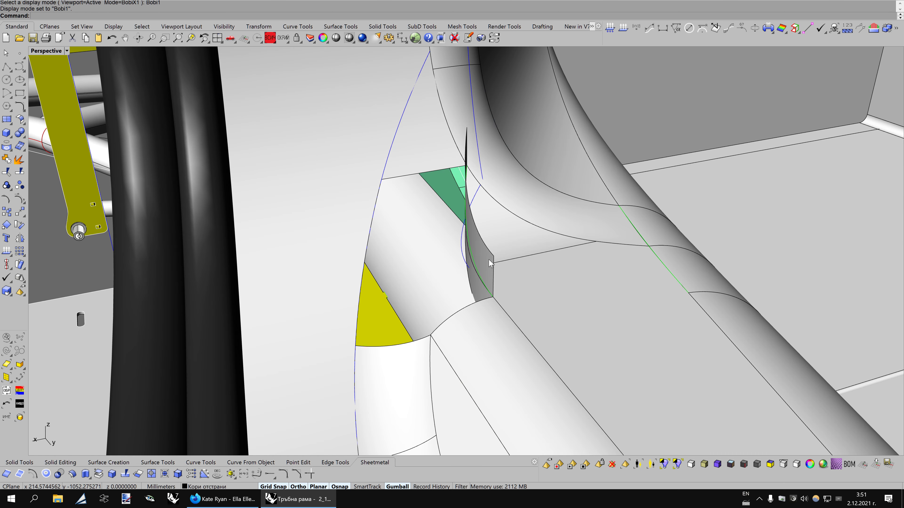
Colour the thin grey cutter surface red
left_click(490, 261)
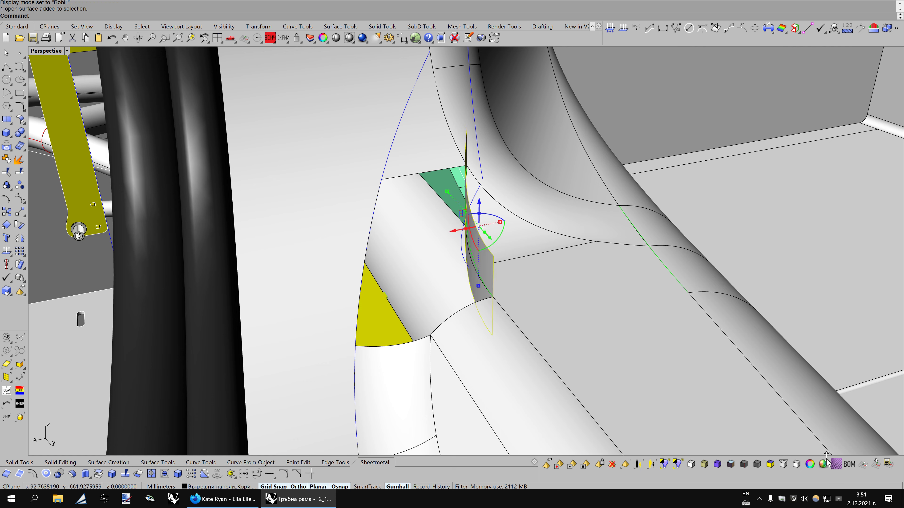
left_click(810, 464)
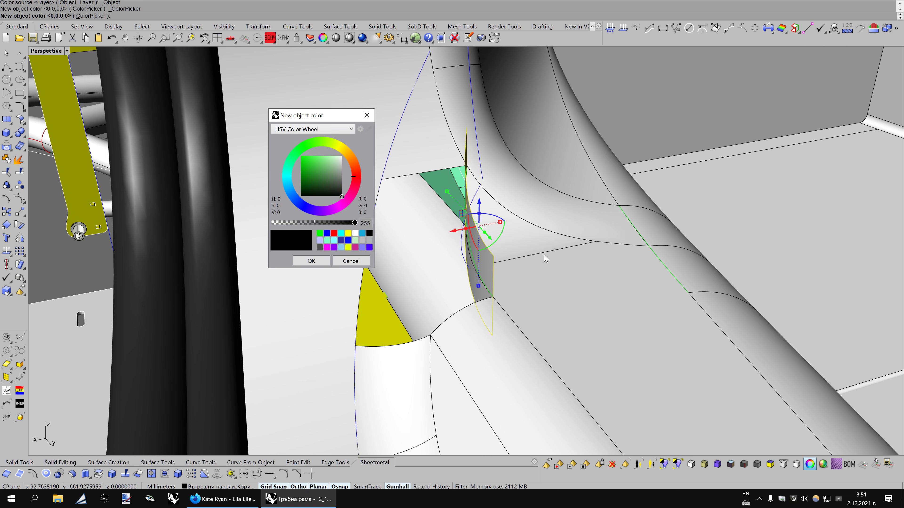
left_click(334, 233)
key("Return")
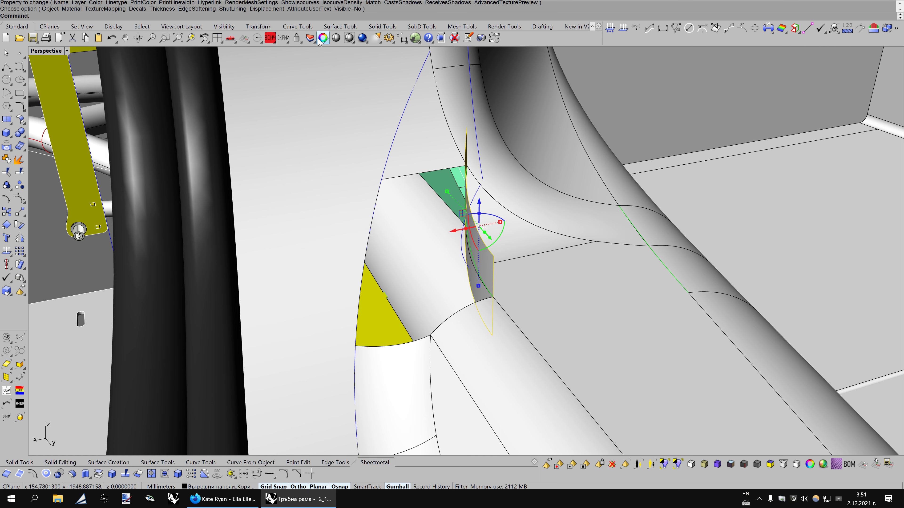
Assign the Резачки material to the thin red cutter surface
left_click(320, 39)
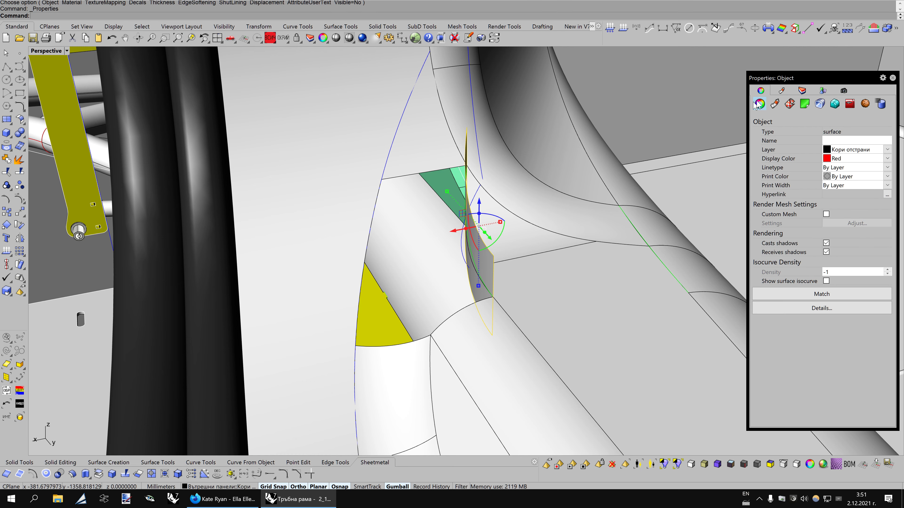
left_click(782, 90)
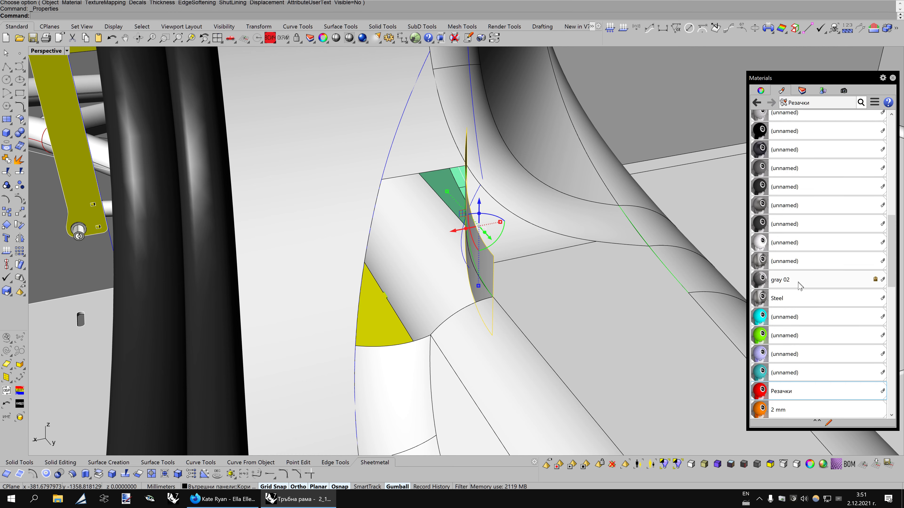
scroll(799, 285, "down", 1)
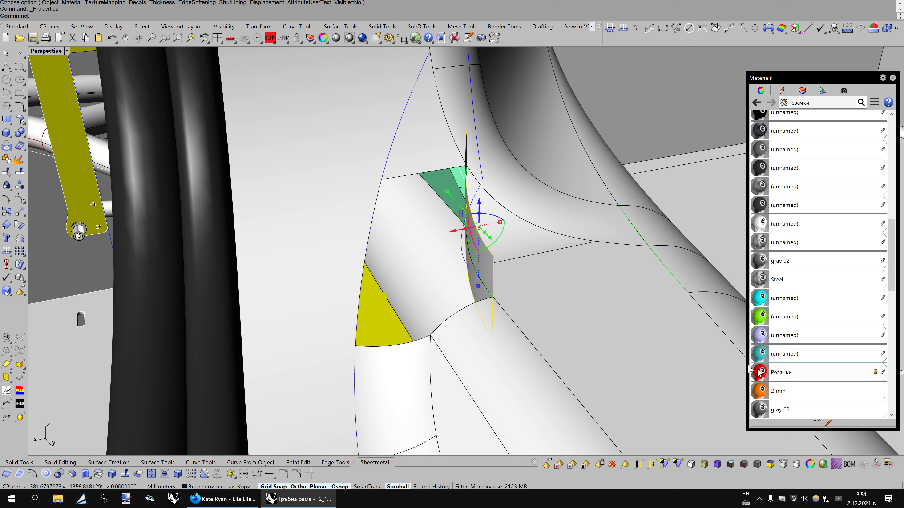
left_click_drag(758, 373, 493, 276)
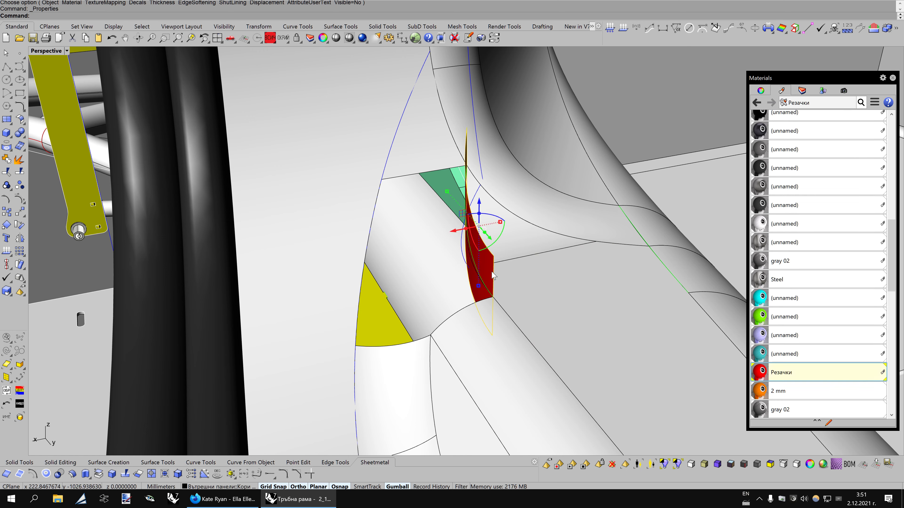
left_click(764, 91)
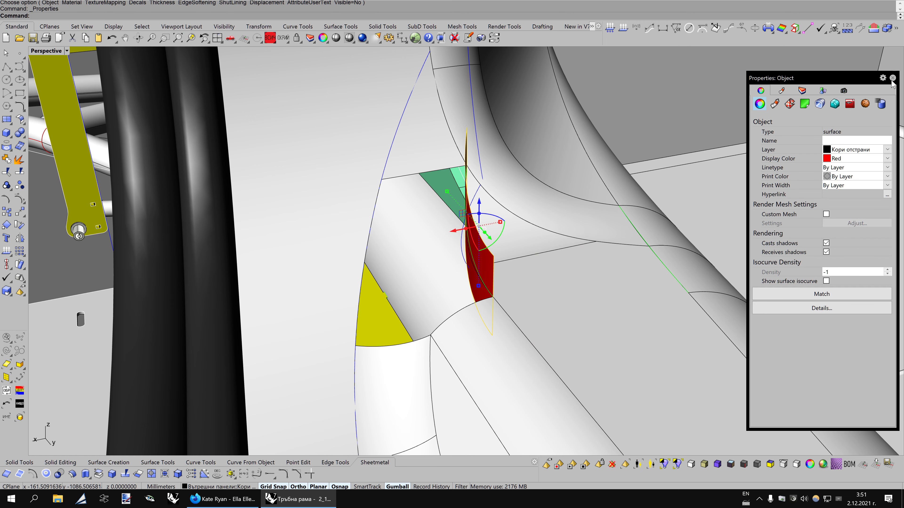
left_click(892, 78)
key("Escape")
Group the cutter surface with its curve, hide them, and return to BobiX1 shading
scroll(540, 278, "up", 3)
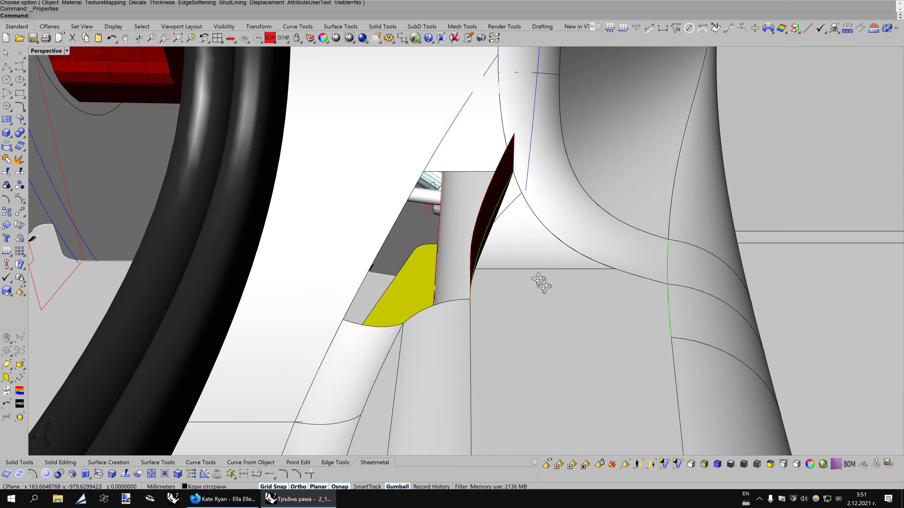
scroll(529, 276, "up", 2)
key("ctrl+alt+w")
left_click(517, 215)
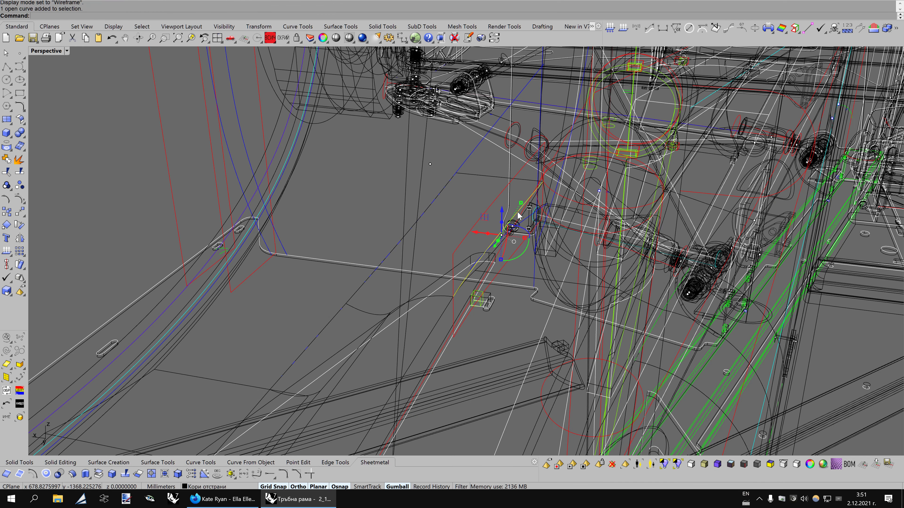
left_click(489, 209, "shift")
middle_click(464, 198)
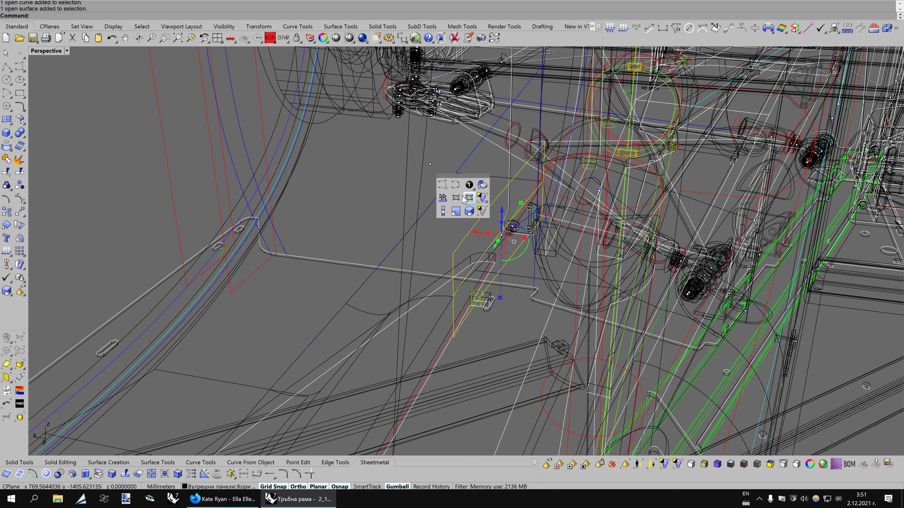
left_click(442, 199)
left_click(283, 38)
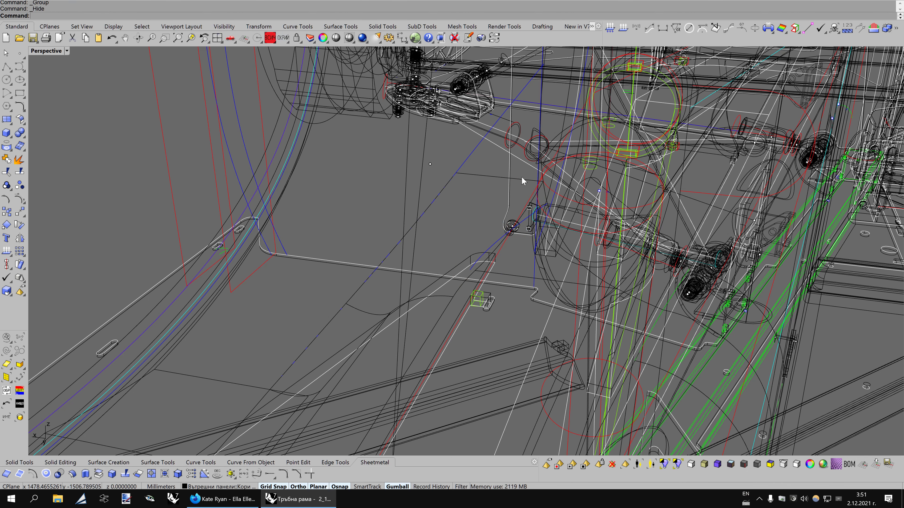
key("ctrl+alt+s")
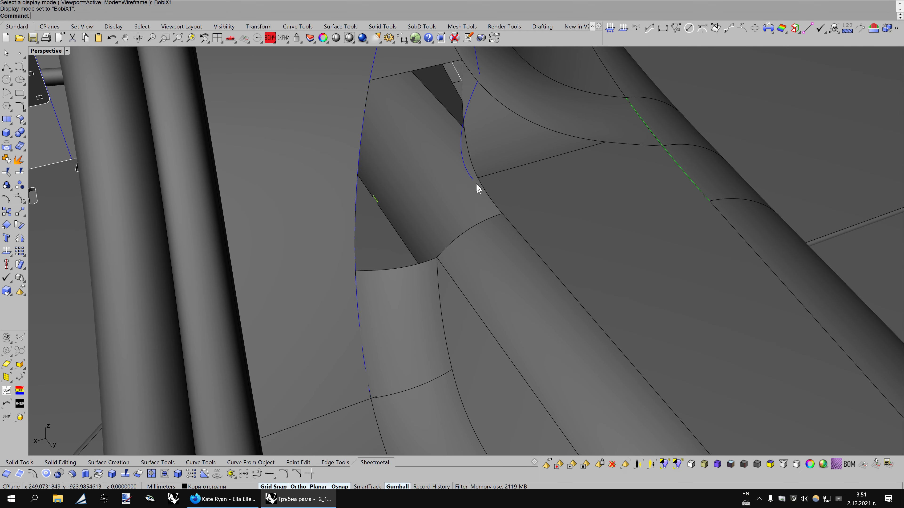
Delete the stray construction curves at the tube junction, then analyse the patch's surface edges
left_click(474, 180)
key("Delete")
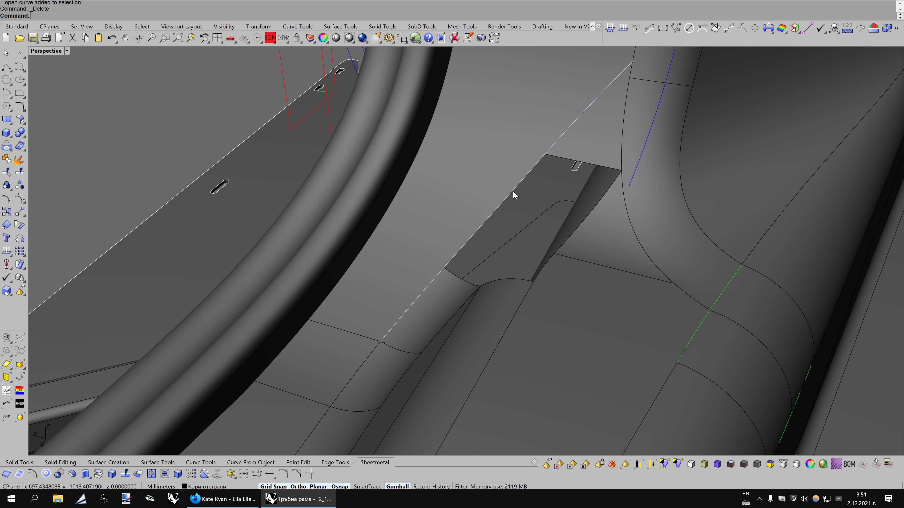
left_click(513, 196)
left_click(538, 209)
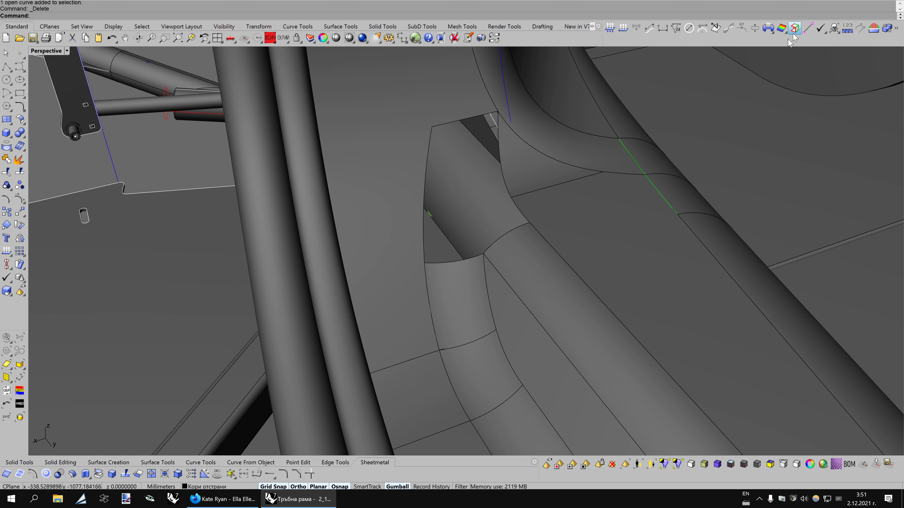
left_click(794, 29)
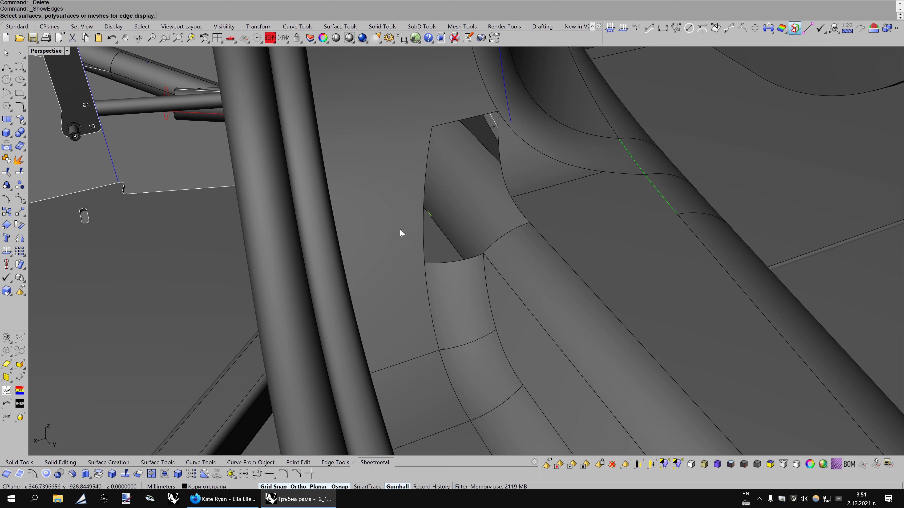
left_click(402, 233)
Finish choosing surfaces for naked-edge display and split the left naked edge at a point
left_click(554, 210)
key("Return")
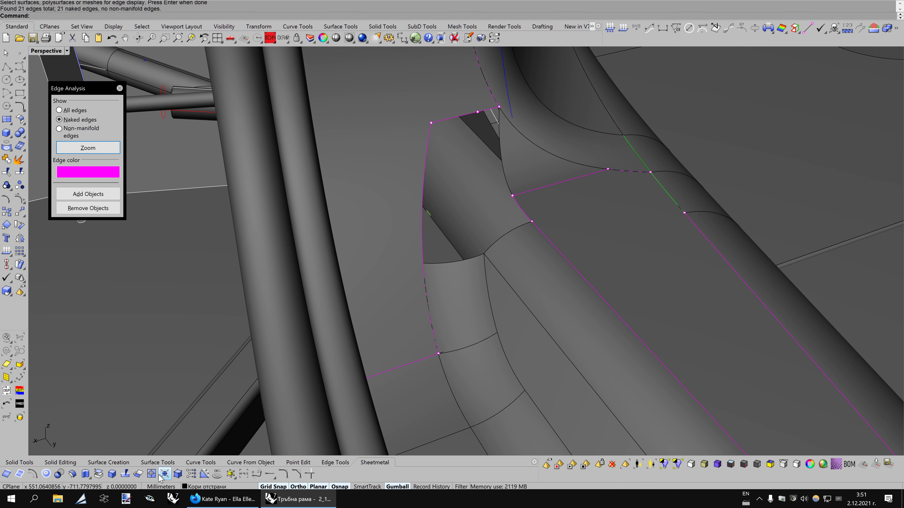
left_click(132, 476)
left_click(424, 255)
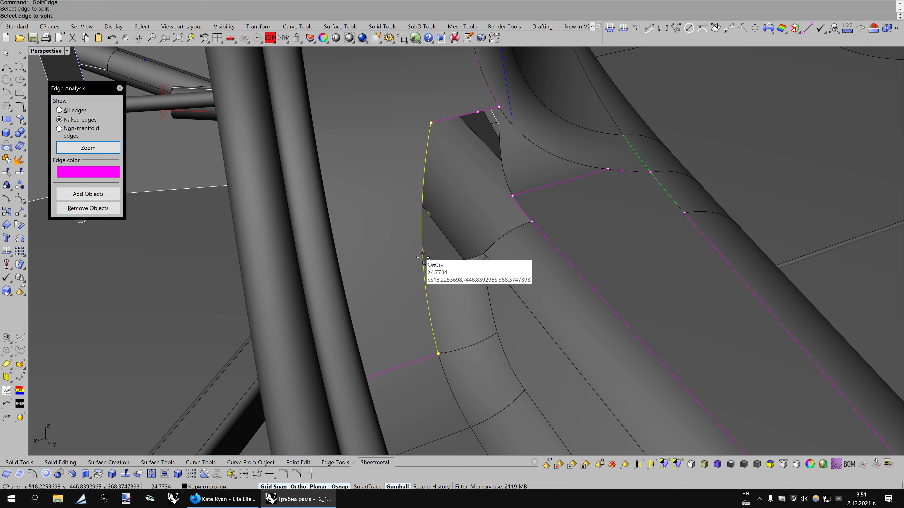
left_click(437, 244)
key("Return")
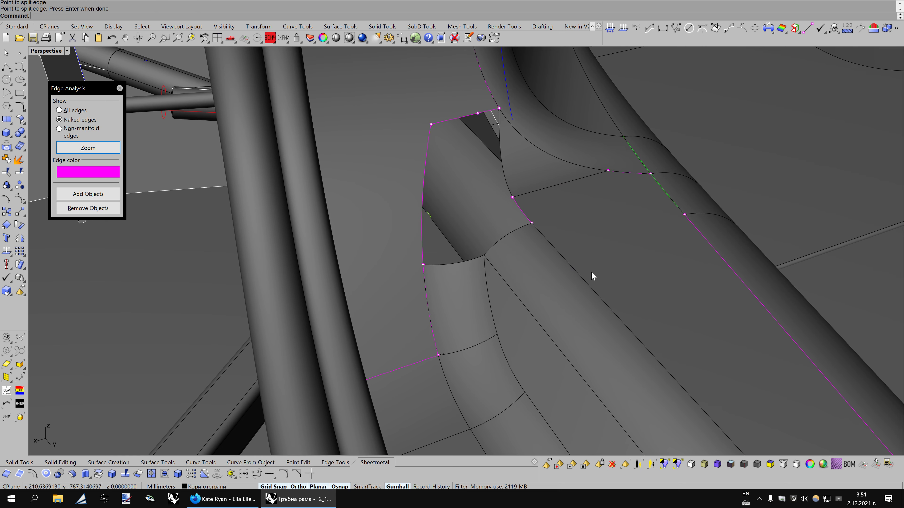
key("Down")
key("Down")
key("Down")
key("Down")
key("Down")
key("Down")
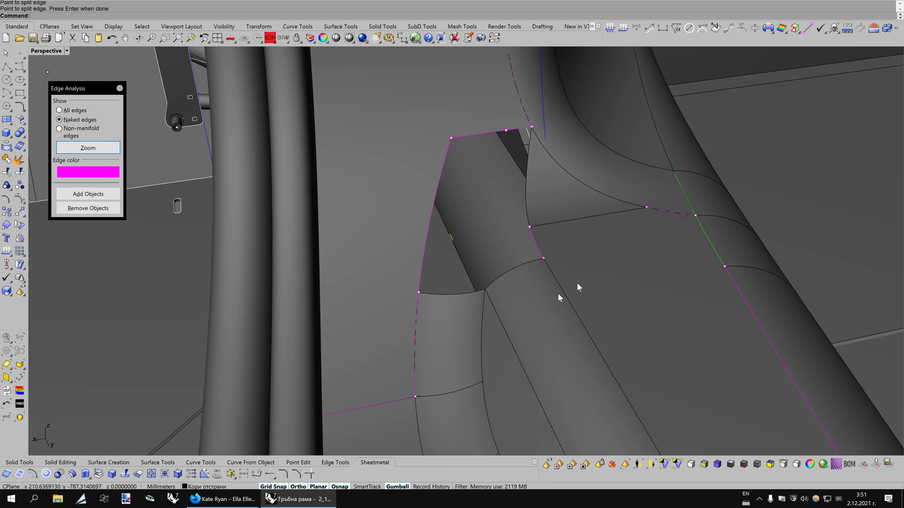
Merge the top open edge's pieces back into one whole edge
left_click(125, 474)
left_click(481, 131)
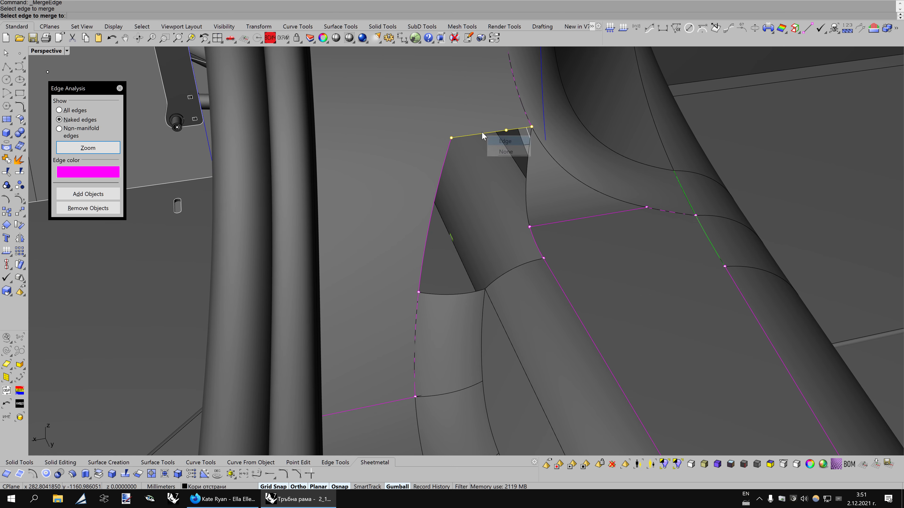
left_click(499, 142)
key("Left")
key("Left")
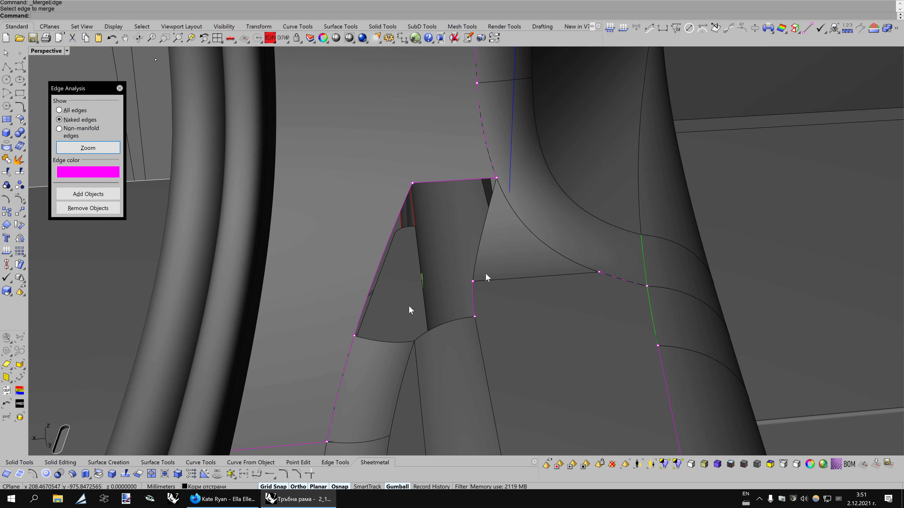
key("Left")
Split the top open edge exactly at its midpoint
left_click(125, 474)
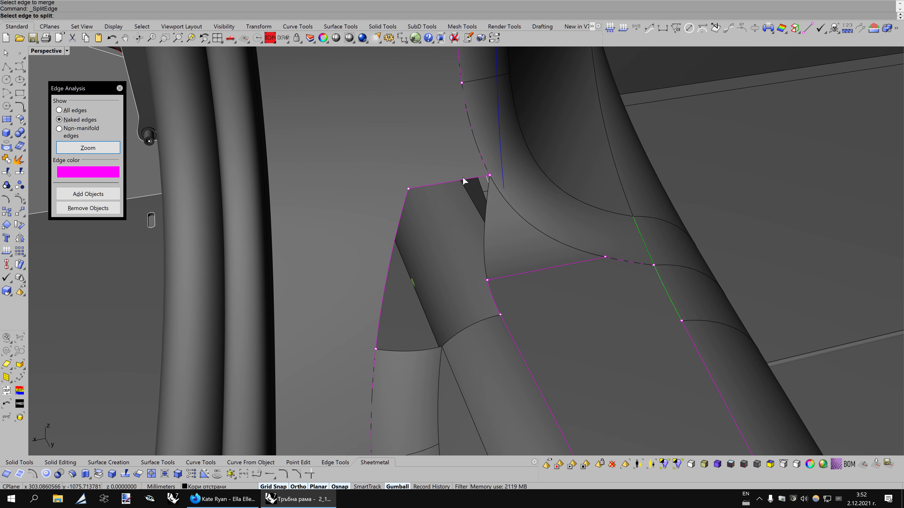
left_click(449, 183)
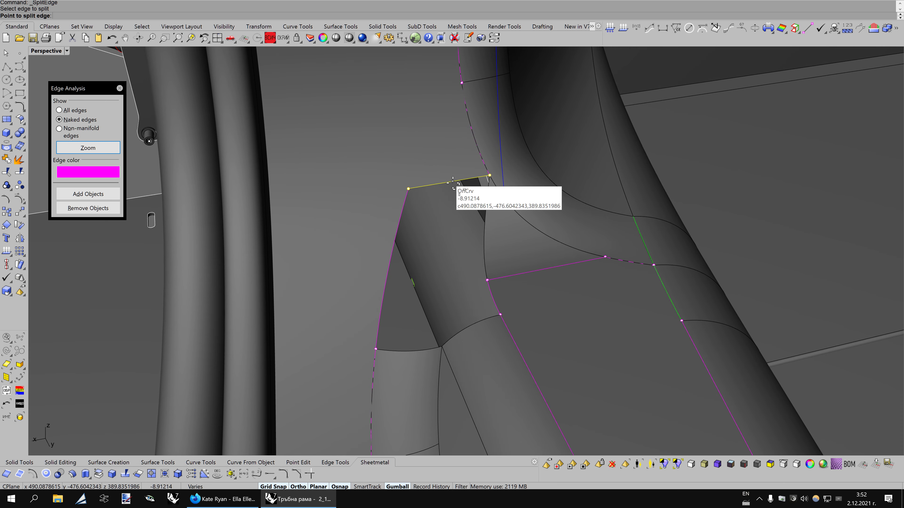
left_click(452, 181)
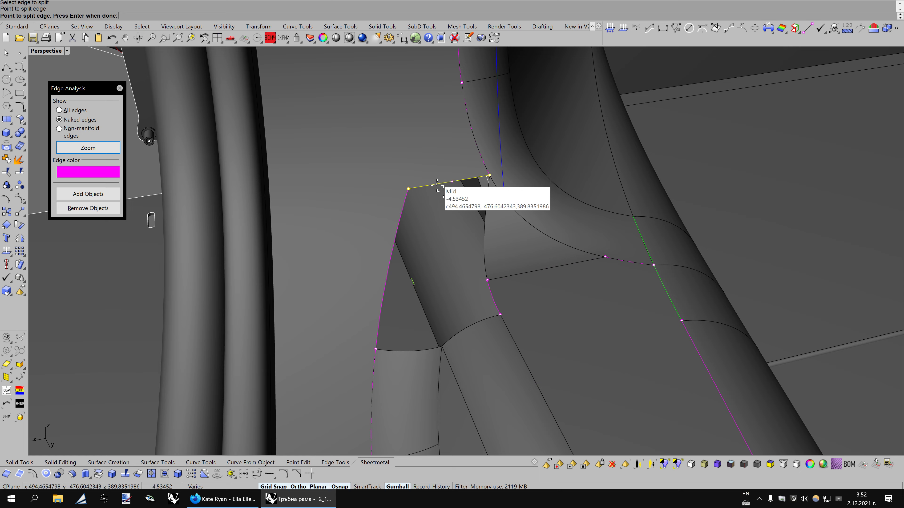
key("Return")
scroll(481, 210, "up", 2)
scroll(482, 210, "up", 1)
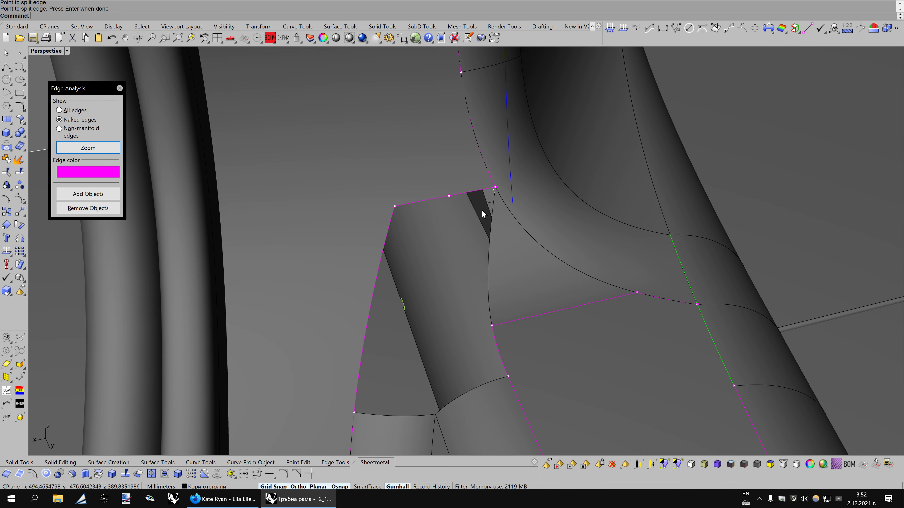
scroll(481, 209, "down", 3)
right_click_drag(482, 209, 510, 210)
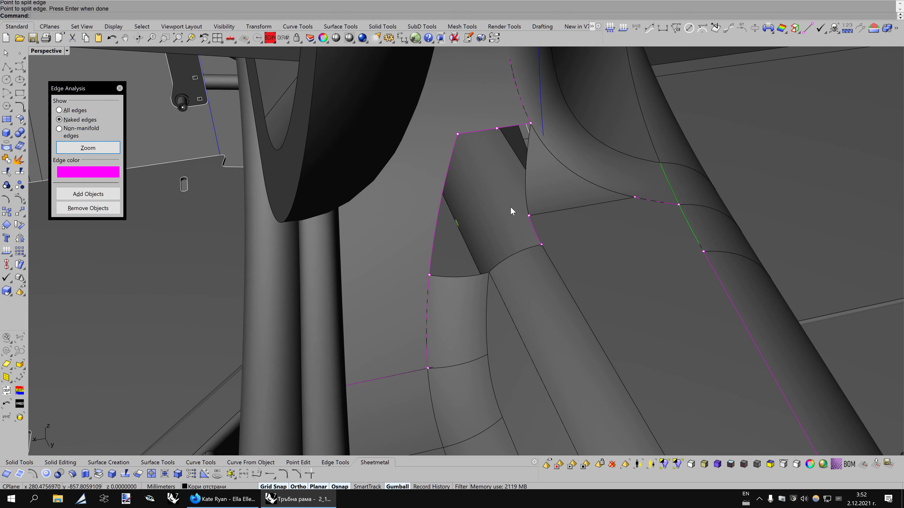
key("Down")
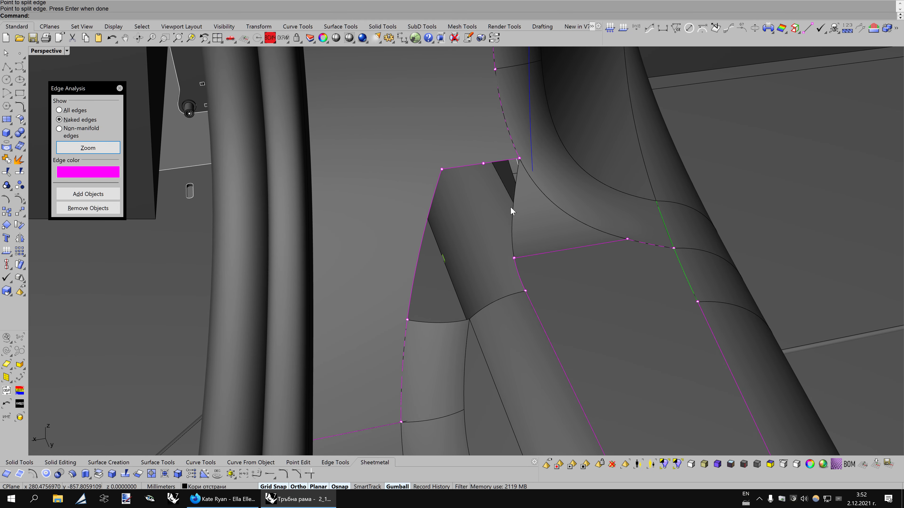
right_click_drag(510, 211, 505, 214)
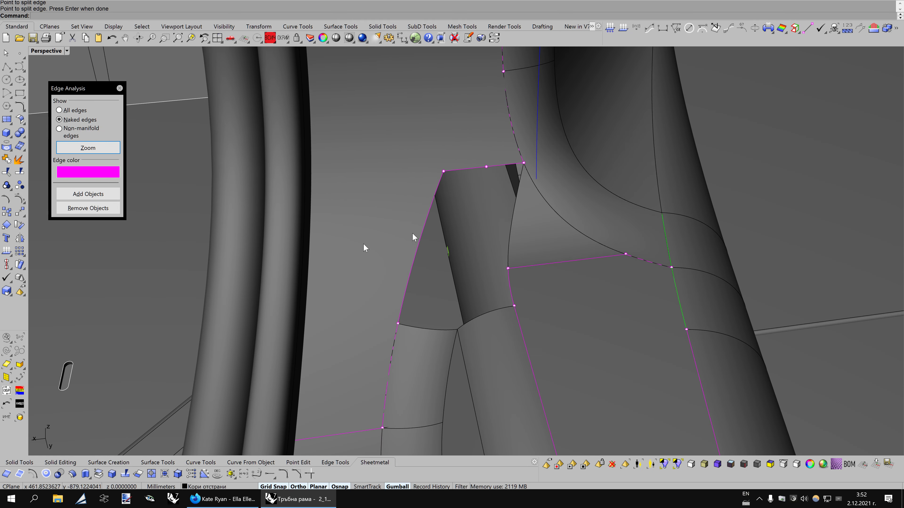
mouse_move(493, 323)
right_mouse_down()
mouse_move(488, 307)
mouse_move(504, 306)
right_mouse_up()
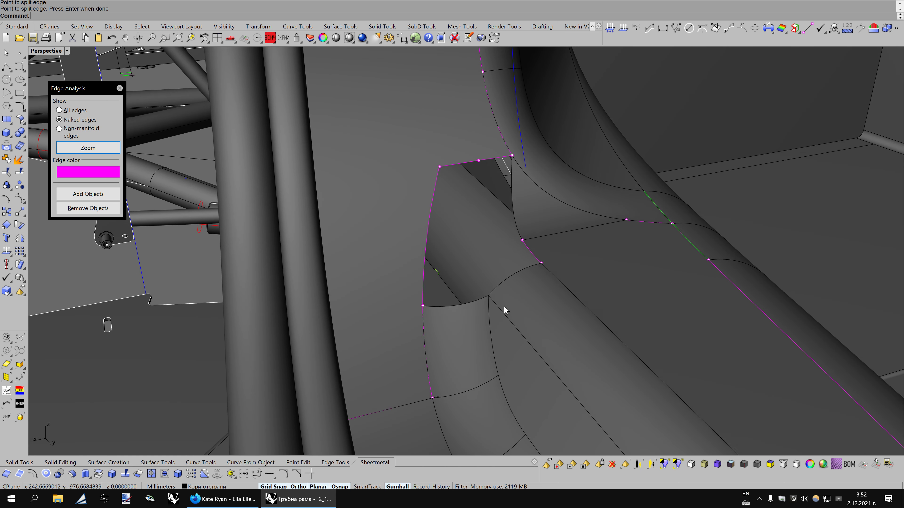
Draw a curve on the tube patch surface running down from the seam junction
left_click(6, 475)
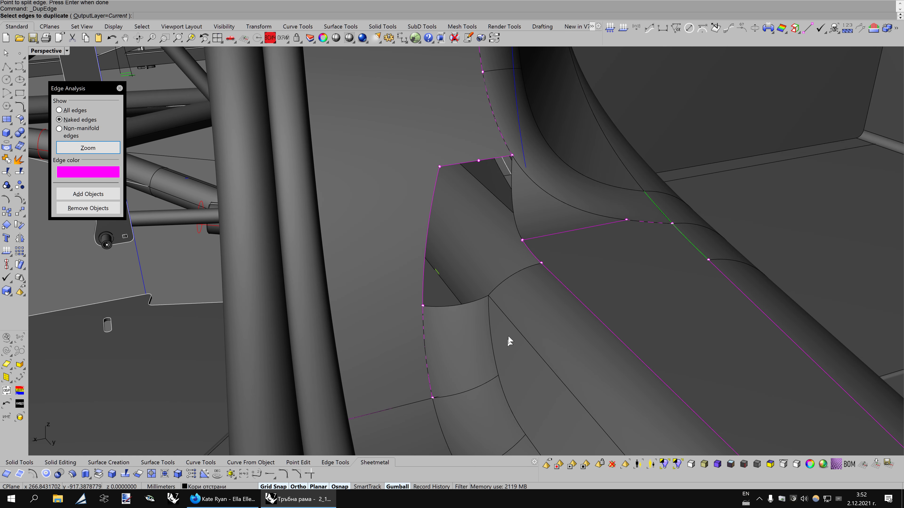
right_click_drag(489, 307, 530, 364)
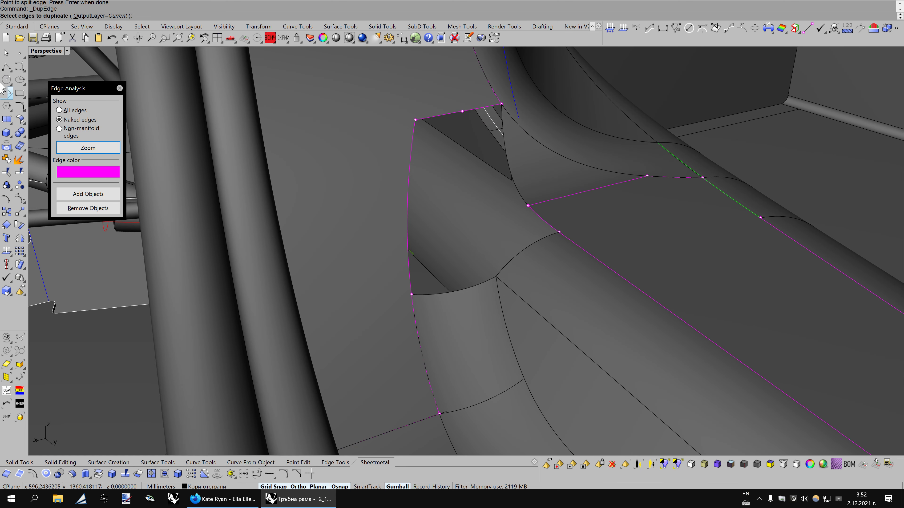
left_click(2, 71)
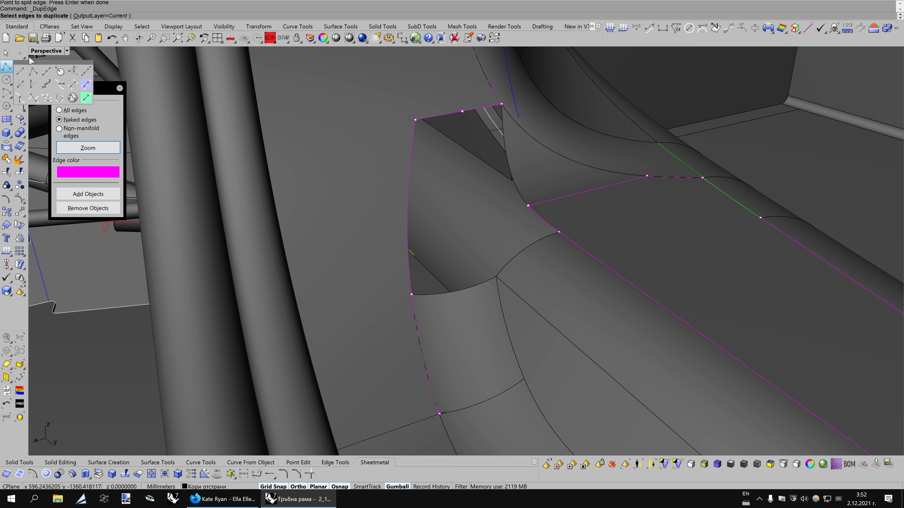
left_click(6, 67)
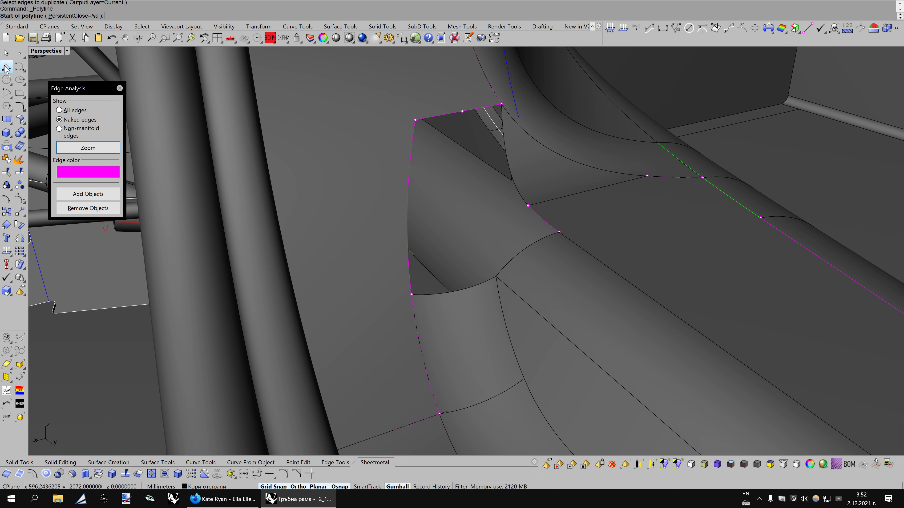
left_click(19, 66)
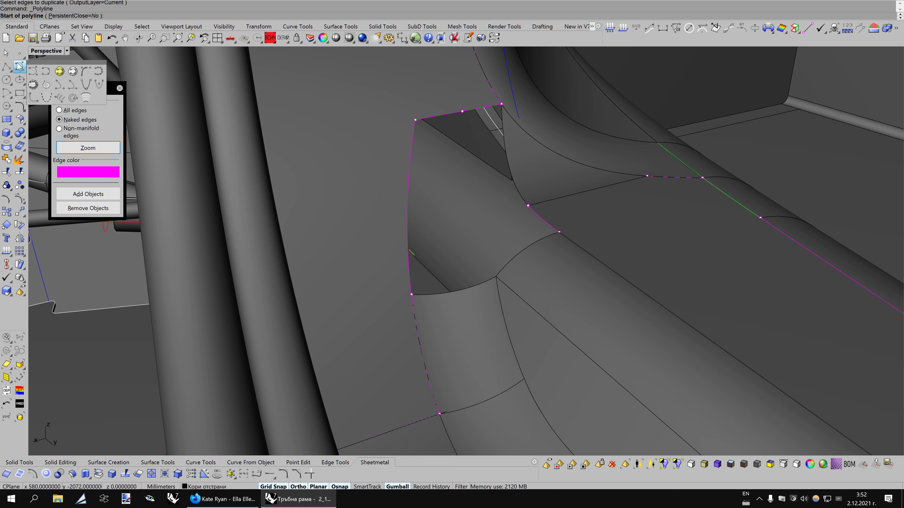
left_click(46, 73)
left_click(537, 337)
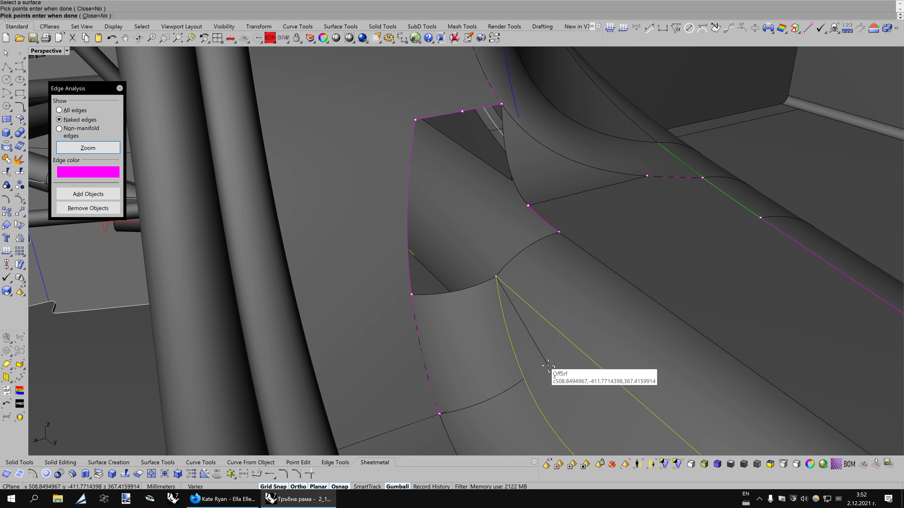
right_click(558, 358)
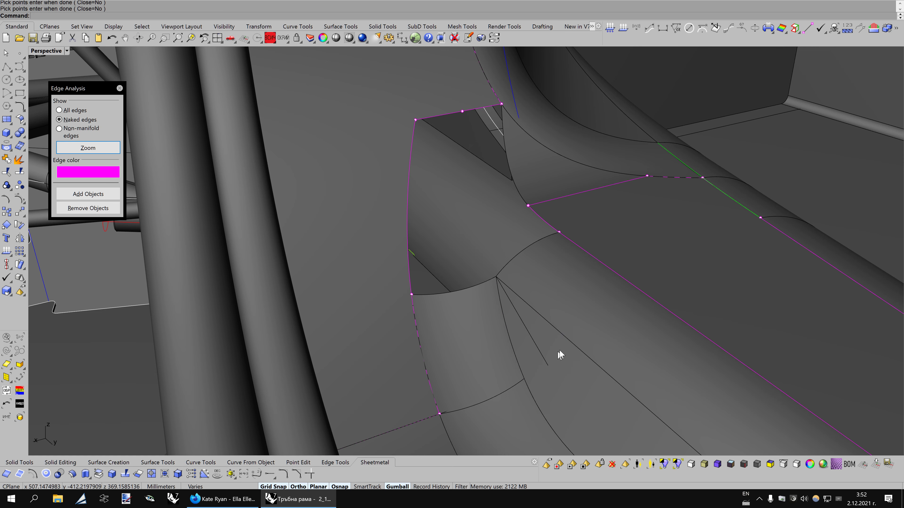
Set the new surface curve's object colour to black
right_click_drag(560, 349, 607, 348)
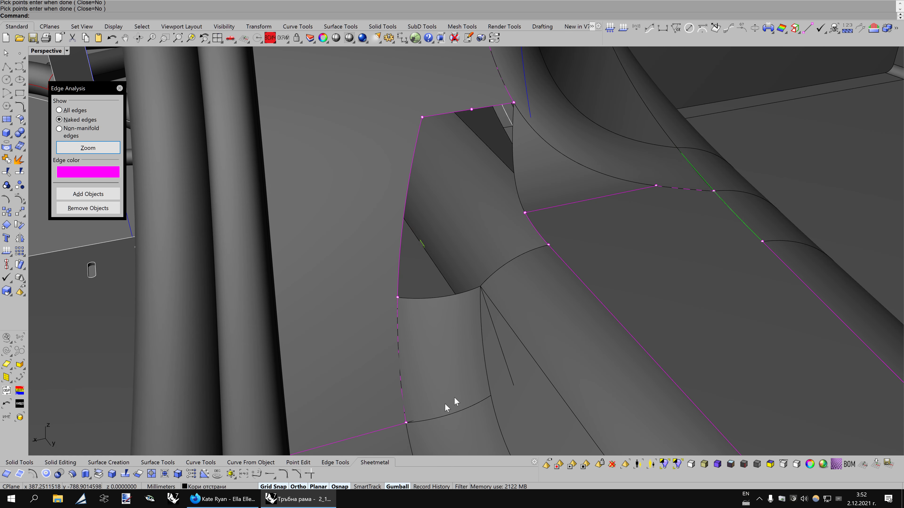
left_click(505, 353)
left_click(514, 369)
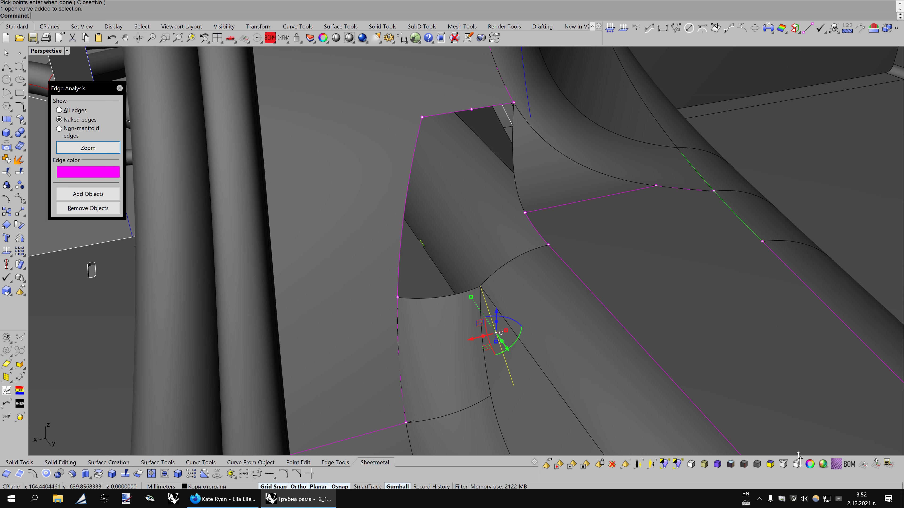
left_click(809, 464)
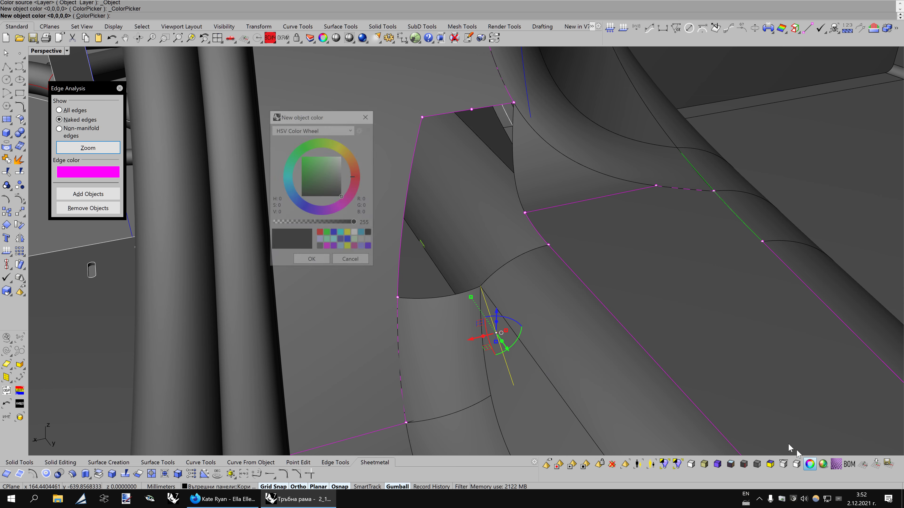
left_click(331, 238)
left_click(328, 262)
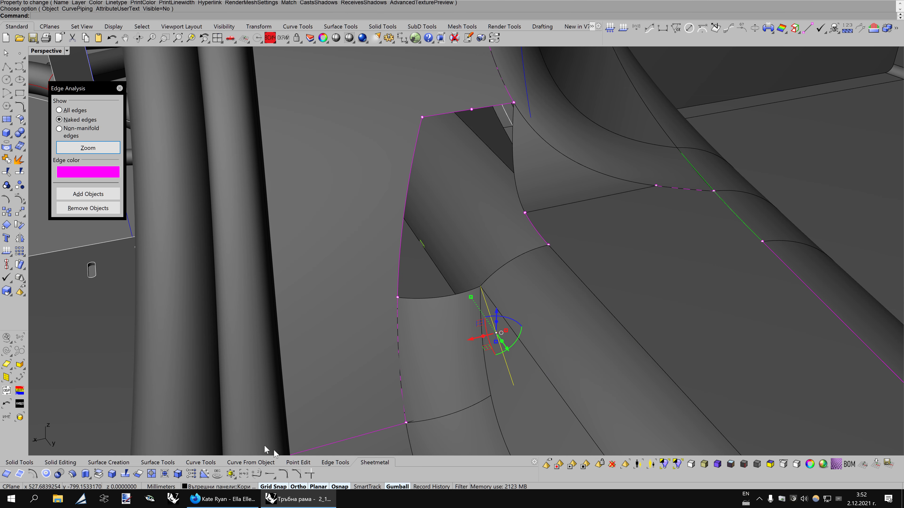
Cancel a started curve blend and begin another curve on a surface
left_click(256, 474)
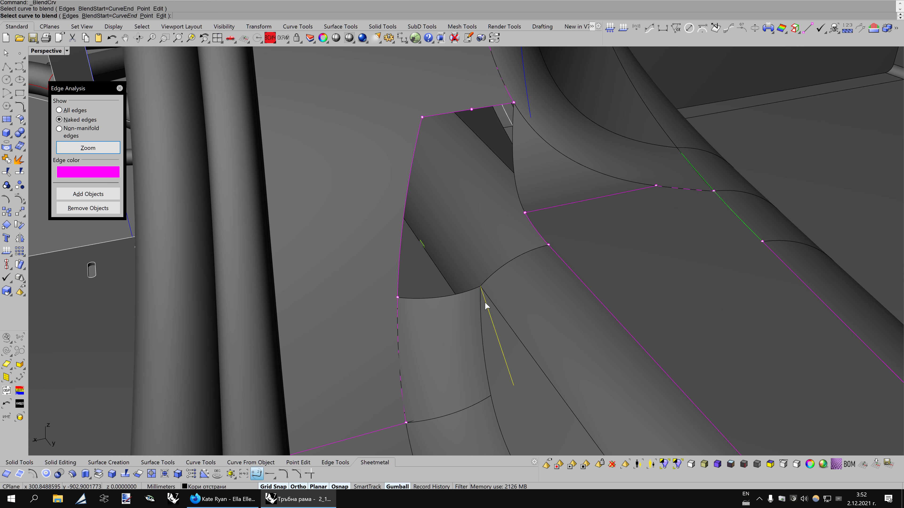
right_click_drag(479, 198, 477, 265, "shift")
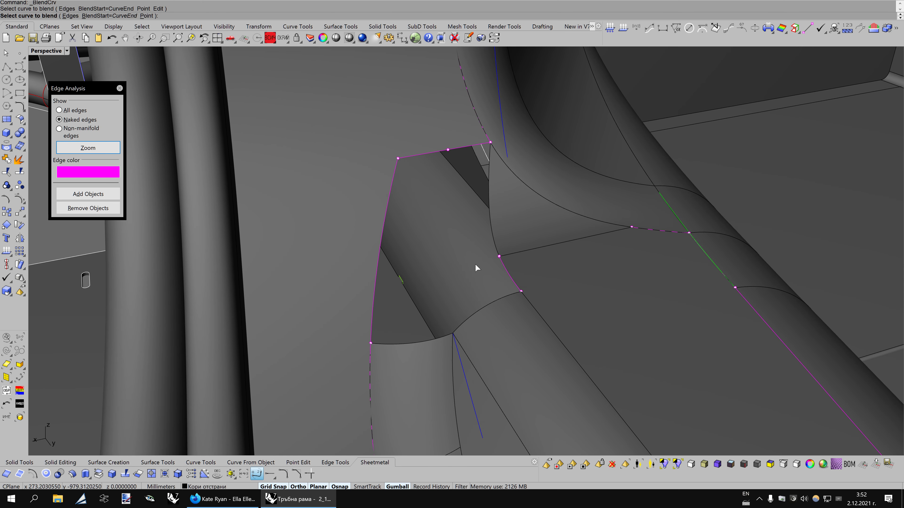
key("Escape")
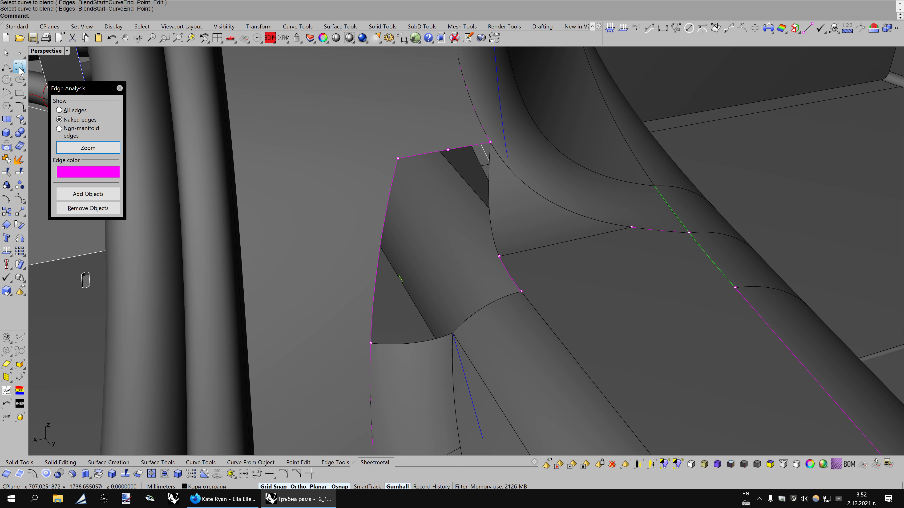
left_click(20, 70)
left_click(67, 79)
Draw a short surface curve up from the top edge's split point and colour it blue
left_click(452, 149)
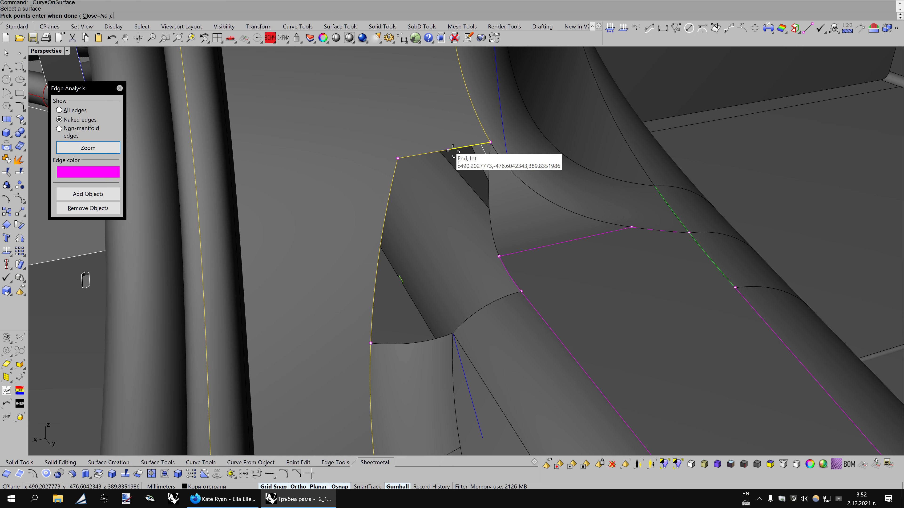
left_click(453, 150)
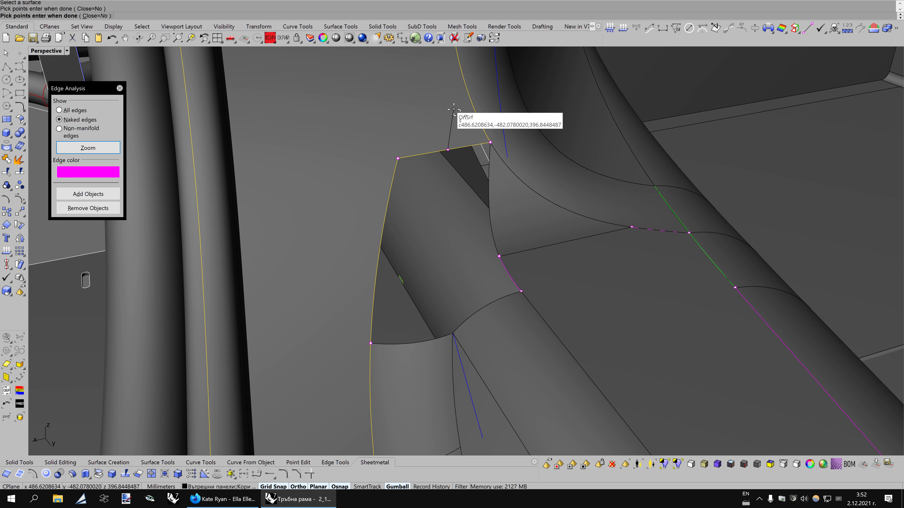
left_click(453, 109)
key("Return")
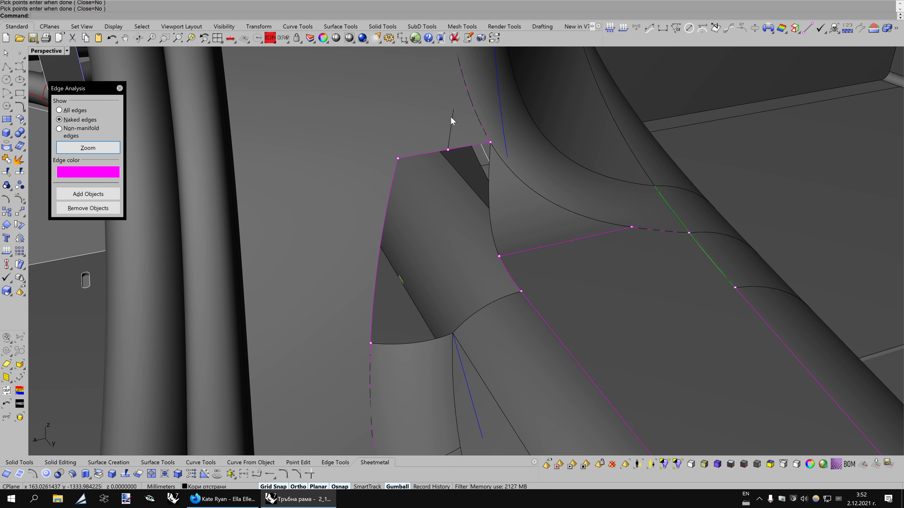
left_click(452, 125)
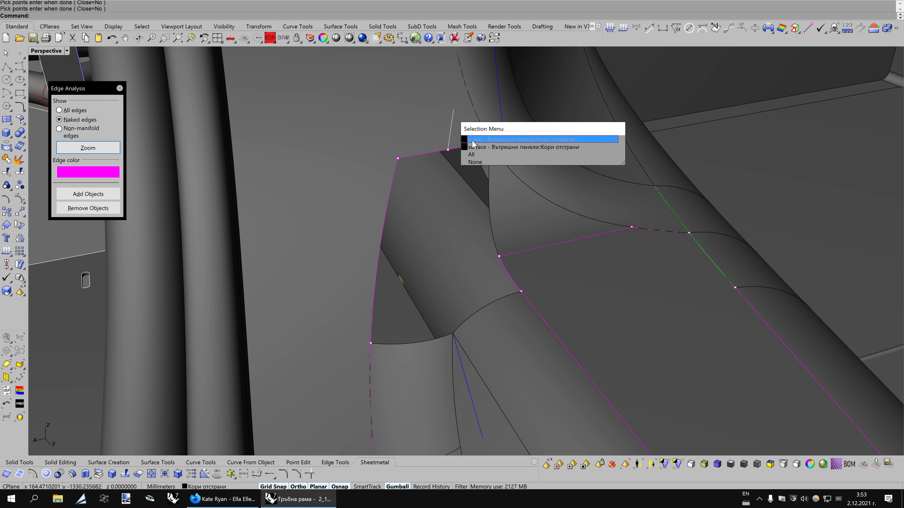
left_click(810, 464)
left_click(321, 233)
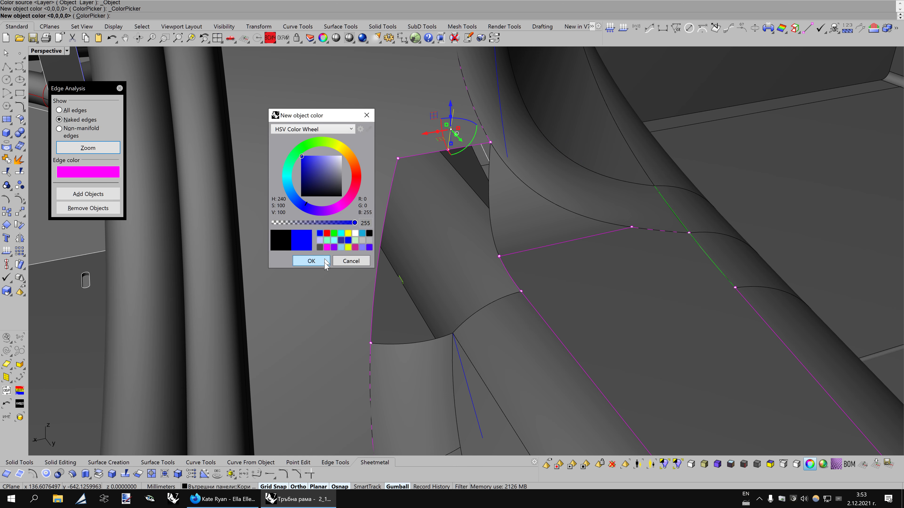
left_click(321, 264)
Blend a tangent curve between the two blue guide curves
left_click(257, 473)
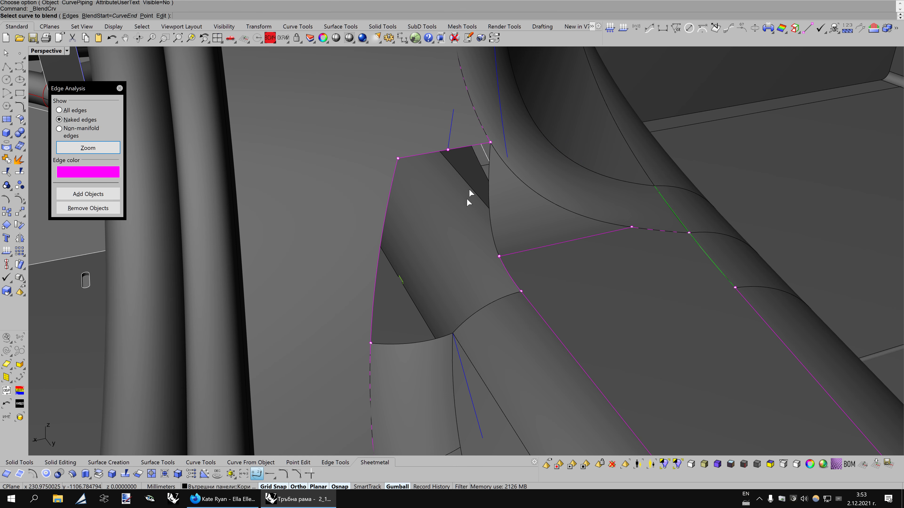
left_click(449, 142)
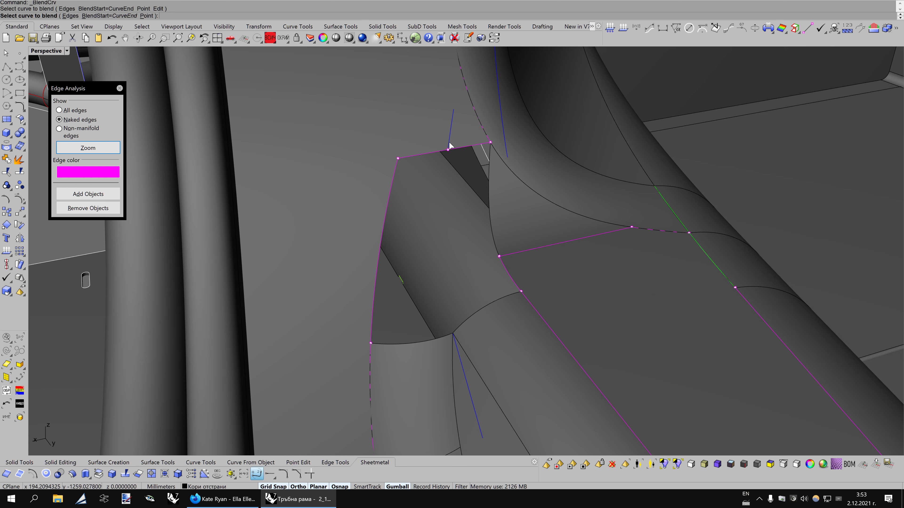
left_click(457, 350)
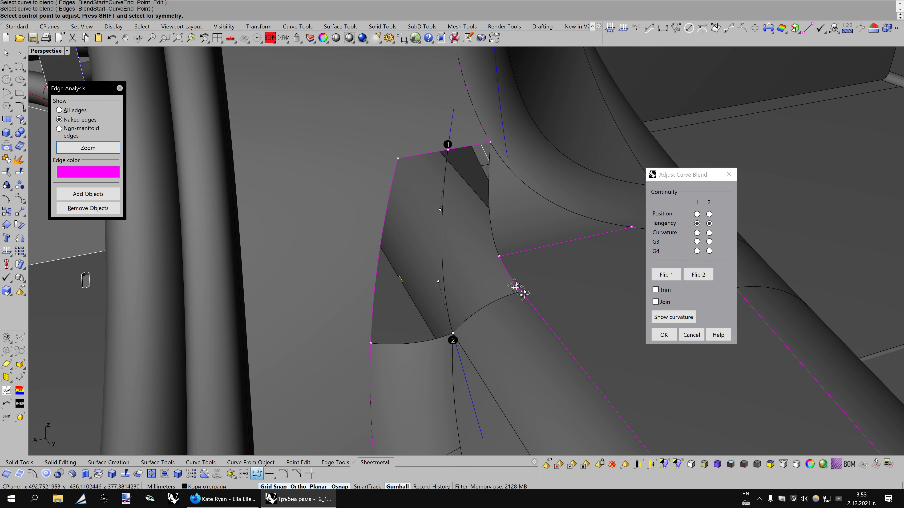
mouse_move(521, 294)
right_mouse_down()
mouse_move(532, 284)
mouse_move(511, 262)
mouse_move(524, 268)
mouse_move(501, 300)
mouse_move(510, 296)
right_mouse_up()
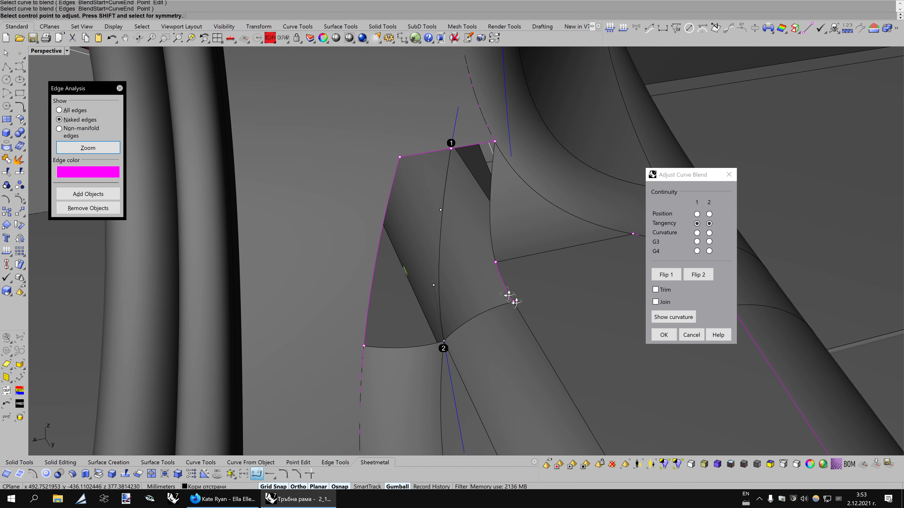
left_click(433, 285)
key("Return")
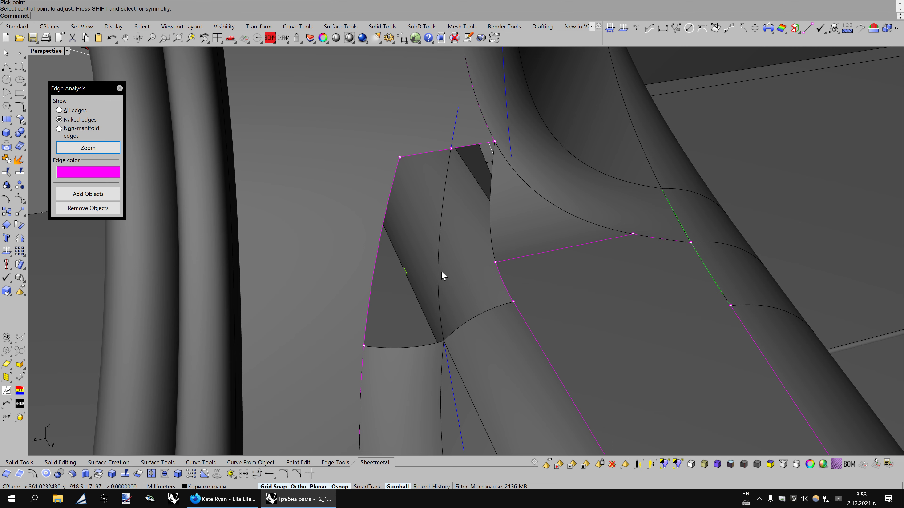
Set the blend curve's object colour to green
left_click(440, 271)
left_click(809, 465)
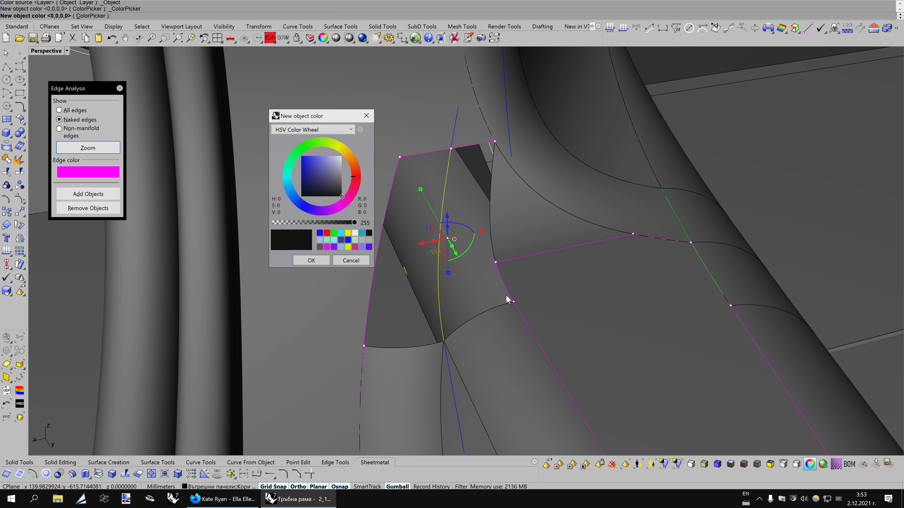
left_click(332, 234)
left_click(312, 261)
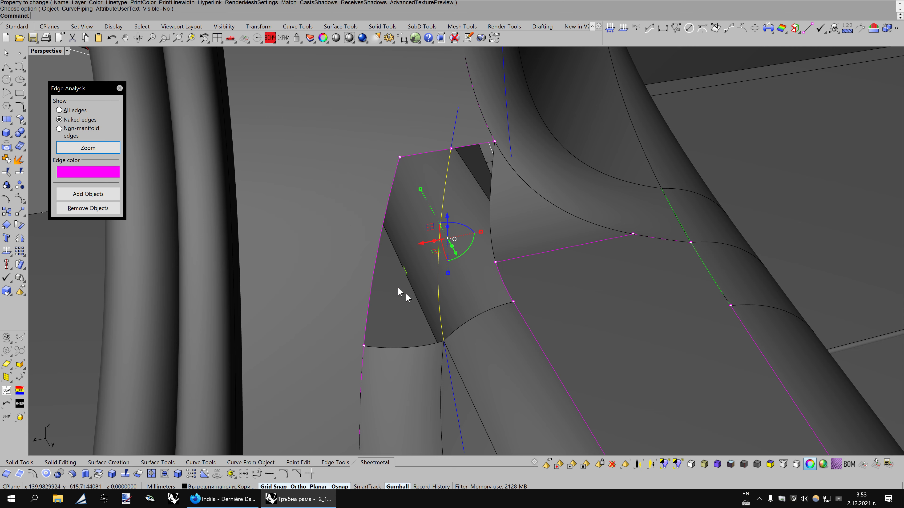
key("Escape")
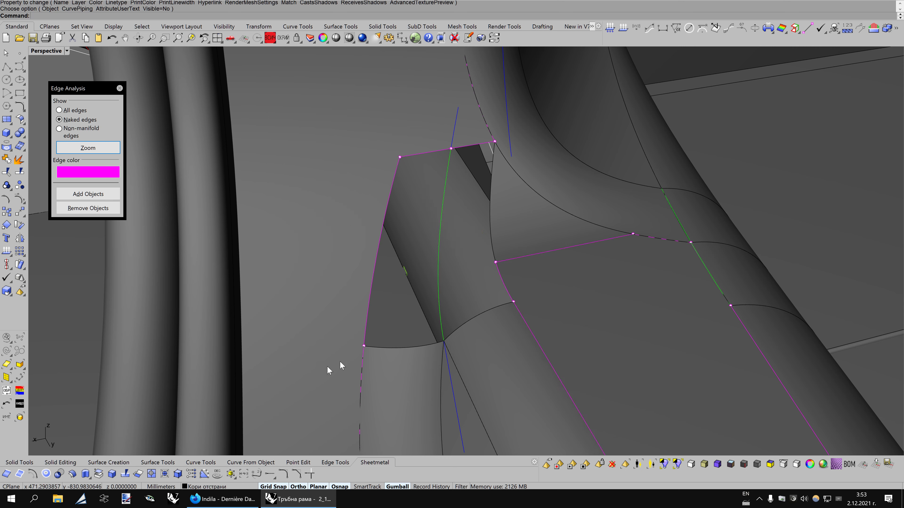
left_click(108, 463)
Set up Sweep2: green curve and chained panel edges as rails, top and bottom edges as shapes
left_click(256, 474)
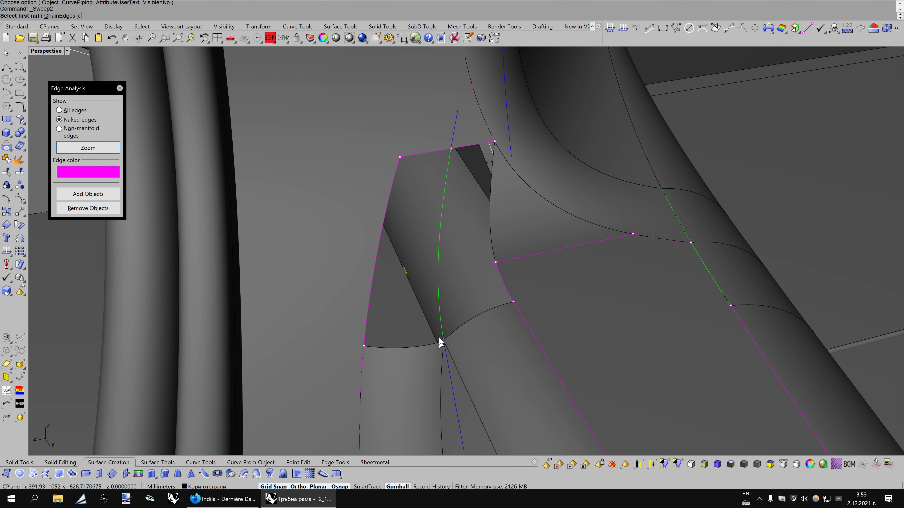
left_click(439, 320)
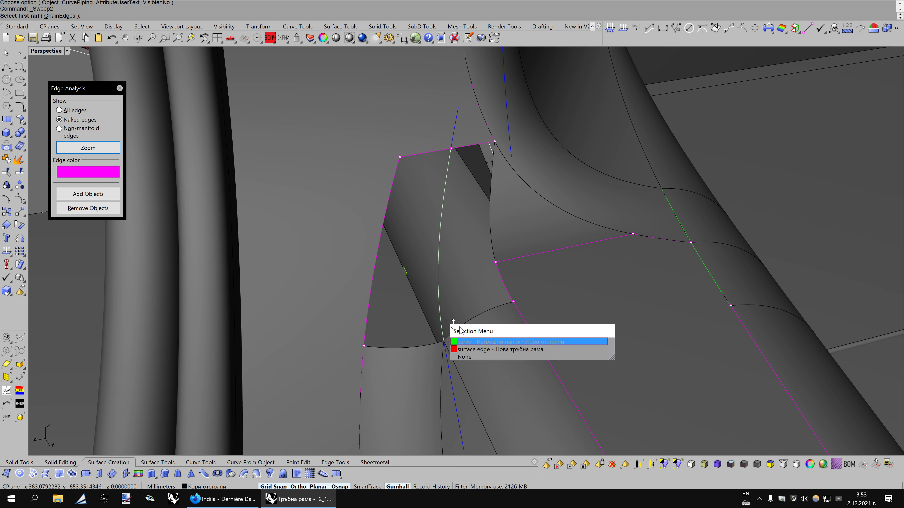
left_click(477, 344)
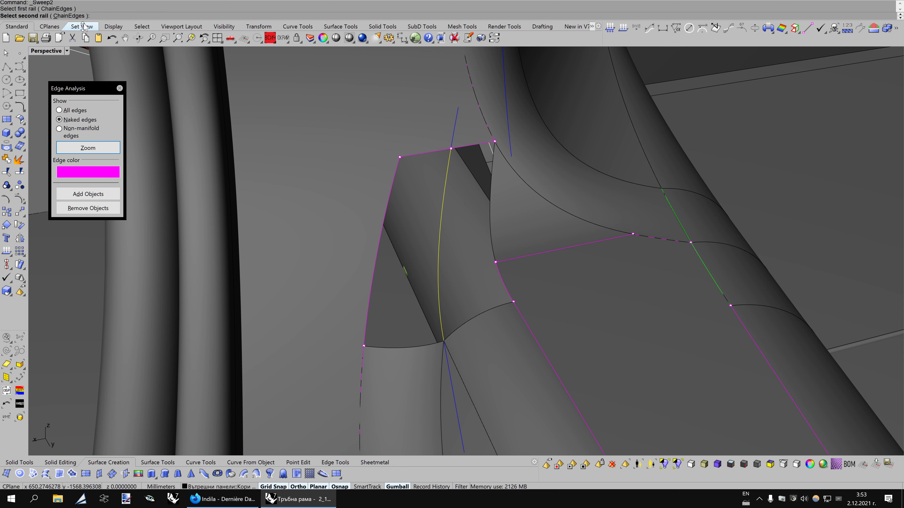
left_click(67, 16)
left_click(506, 288)
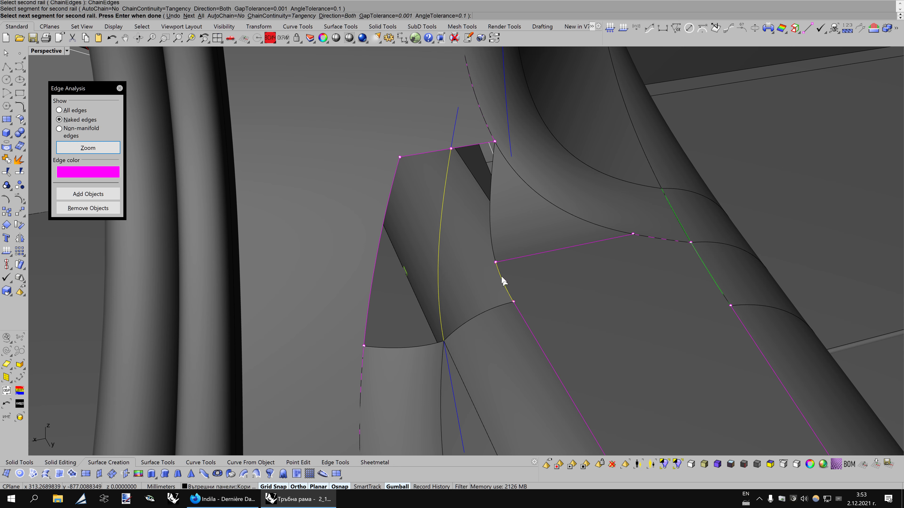
left_click(494, 249)
key("Return")
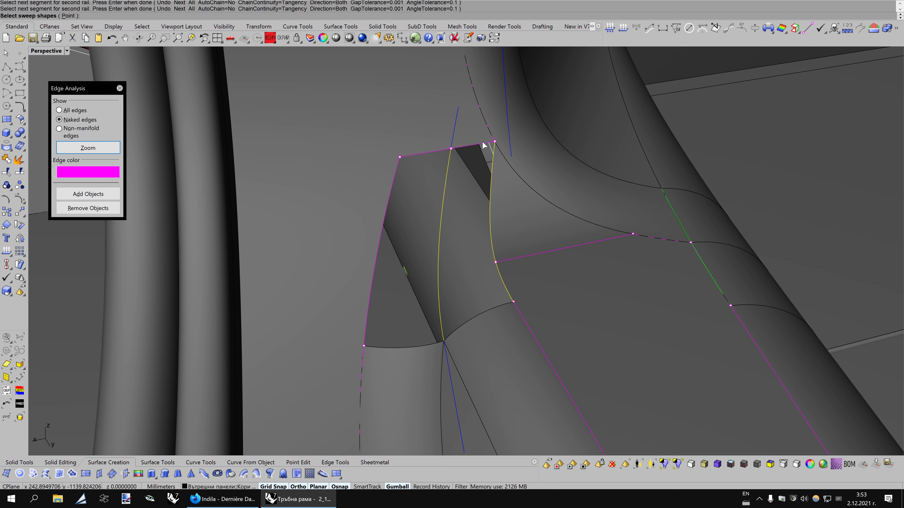
left_click(482, 144)
left_click(494, 305)
key("Return")
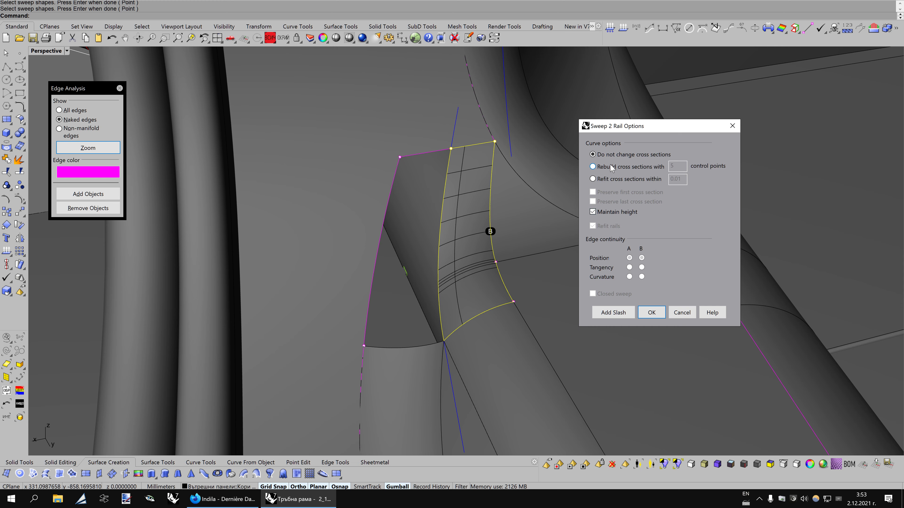
Set sweep options to Refit 0.01 with Tangency to the neighbouring panel edge
left_click(610, 182)
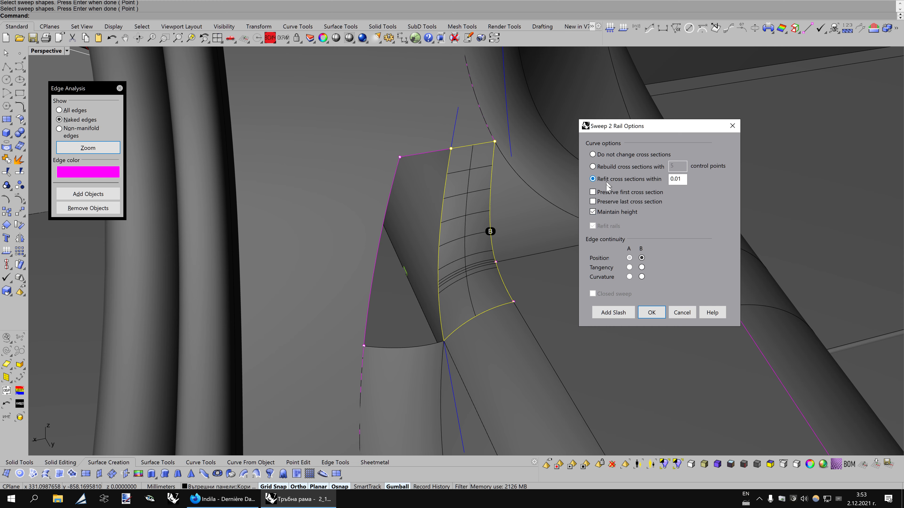
left_click(602, 215)
mouse_move(549, 248)
right_mouse_down()
mouse_move(528, 252)
mouse_move(611, 245)
right_mouse_up()
left_click(641, 267)
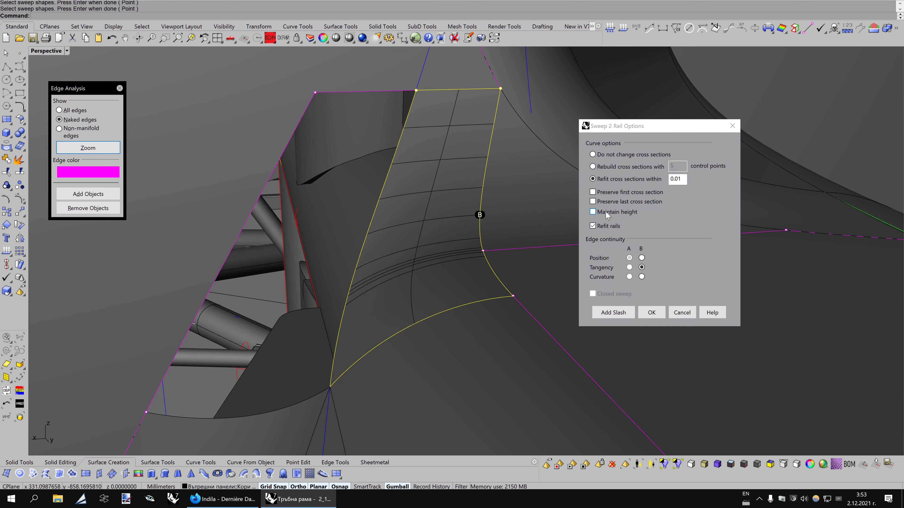
left_click(607, 215)
left_click(607, 215)
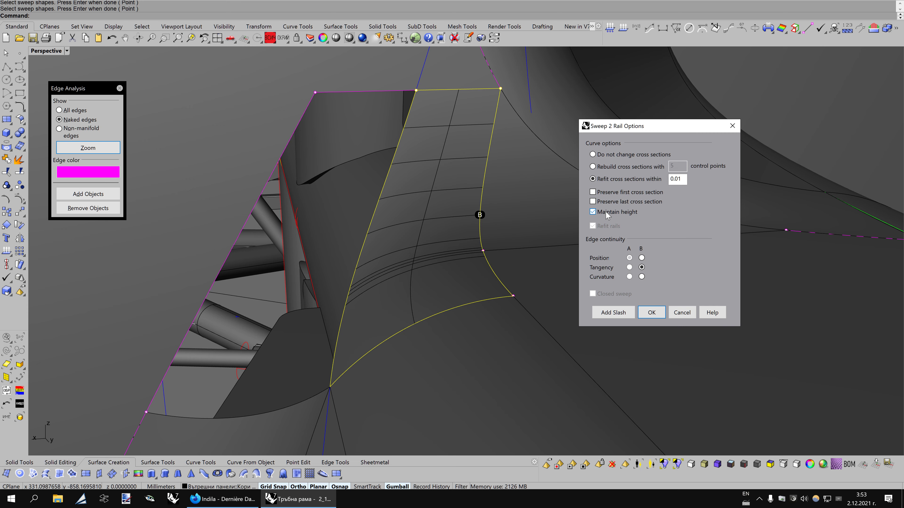
left_click(607, 215)
left_click(606, 215)
Create the sweep patch and show it shaded with its control points on
left_click(649, 312)
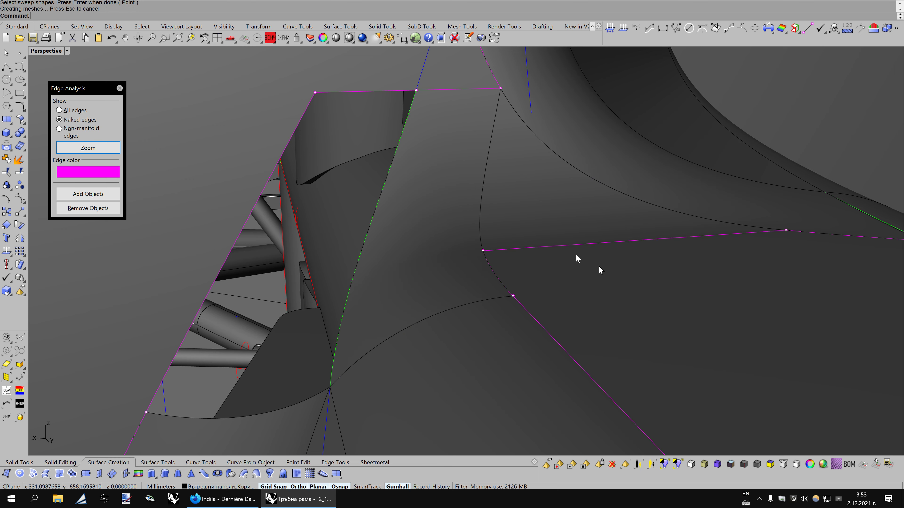
mouse_move(575, 253)
right_mouse_down()
mouse_move(508, 261)
mouse_move(522, 277)
right_mouse_up()
left_click(454, 246)
key("F10")
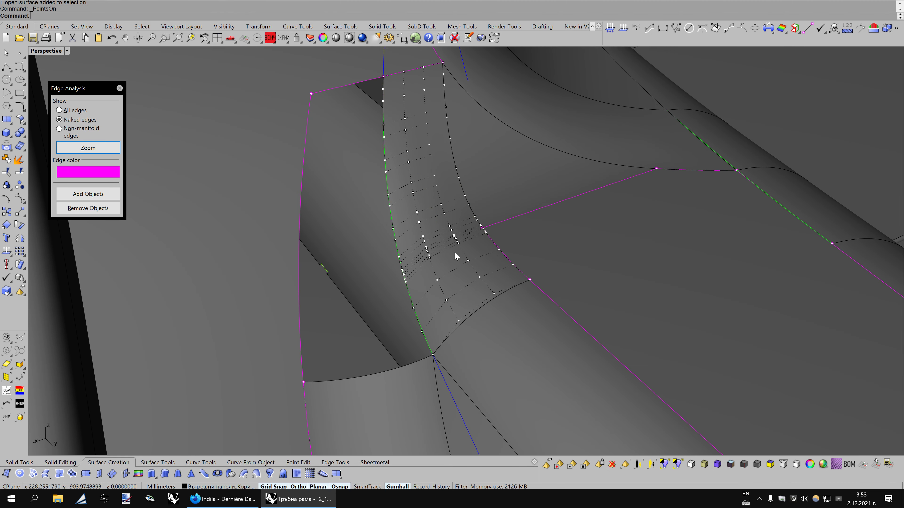
right_click_drag(454, 251, 419, 178)
key("ctrl+alt+s")
right_click_drag(495, 209, 528, 247)
Remove multiple knots from the new sweep patch
left_click(148, 464)
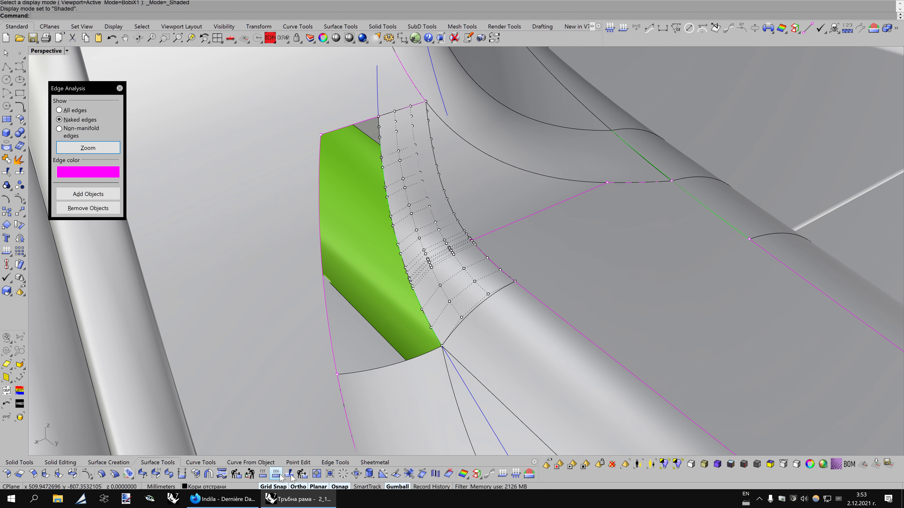
left_click(449, 474)
left_click(434, 214)
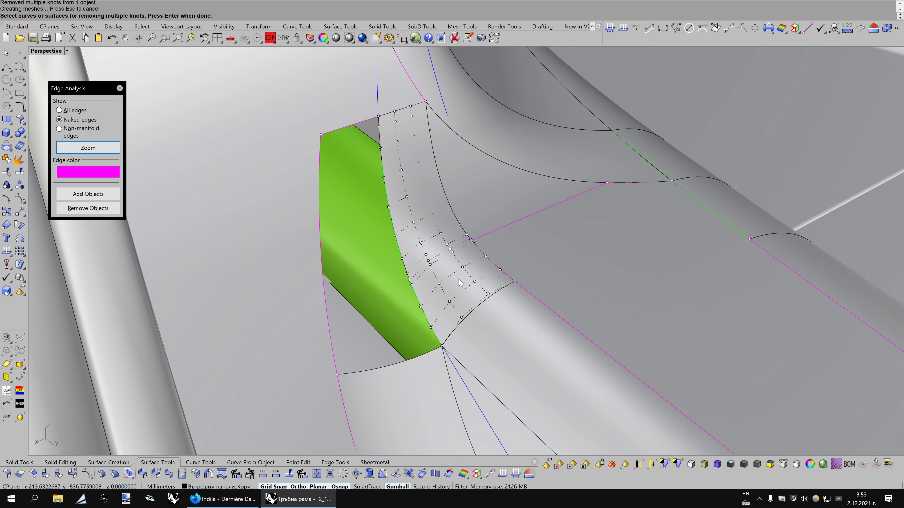
mouse_move(434, 238)
right_mouse_down()
mouse_move(434, 200)
mouse_move(461, 282)
right_mouse_up()
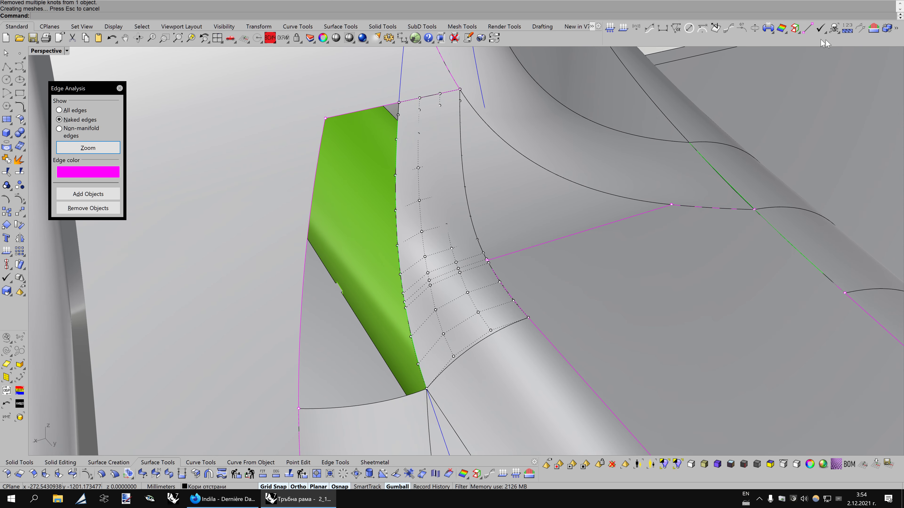
left_click(874, 27)
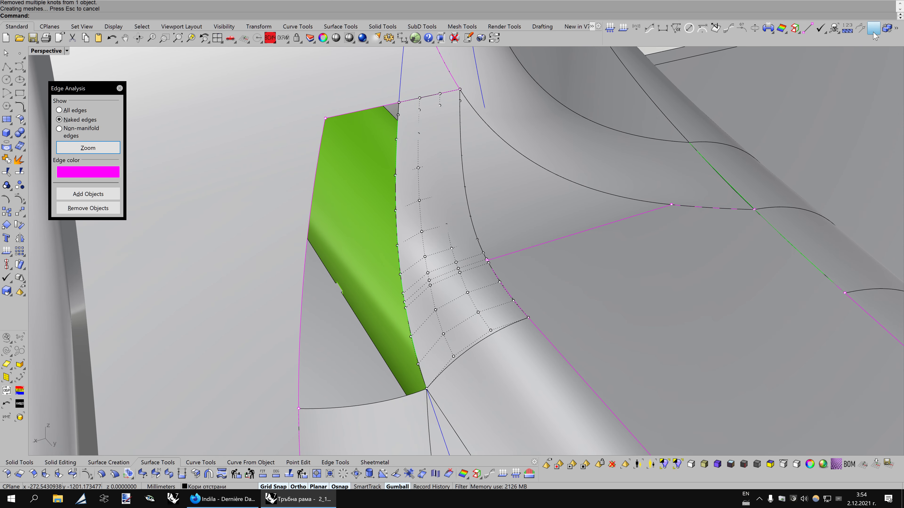
Pick the first patch edge pair for tangency testing, briefly viewing distance instead
left_click(465, 213)
left_click(470, 205)
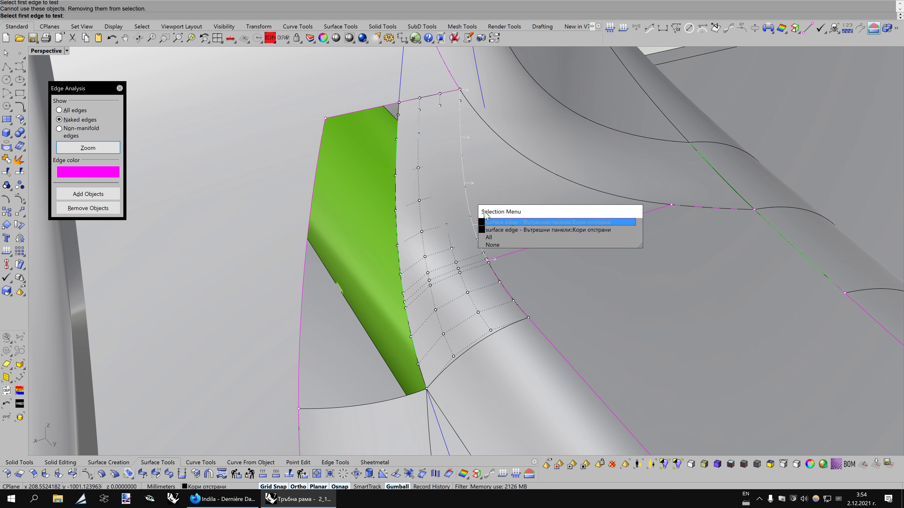
left_click(496, 237)
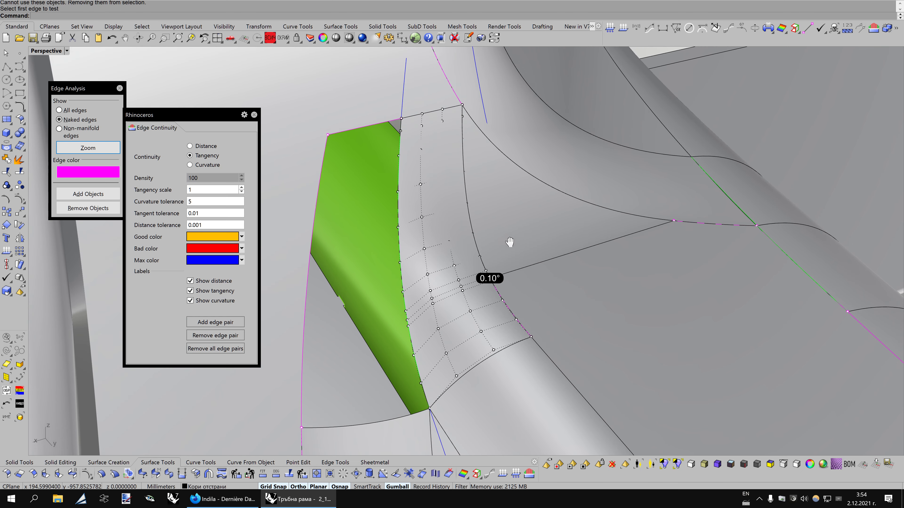
left_click(205, 146)
left_click(190, 156)
right_click_drag(521, 276, 528, 277)
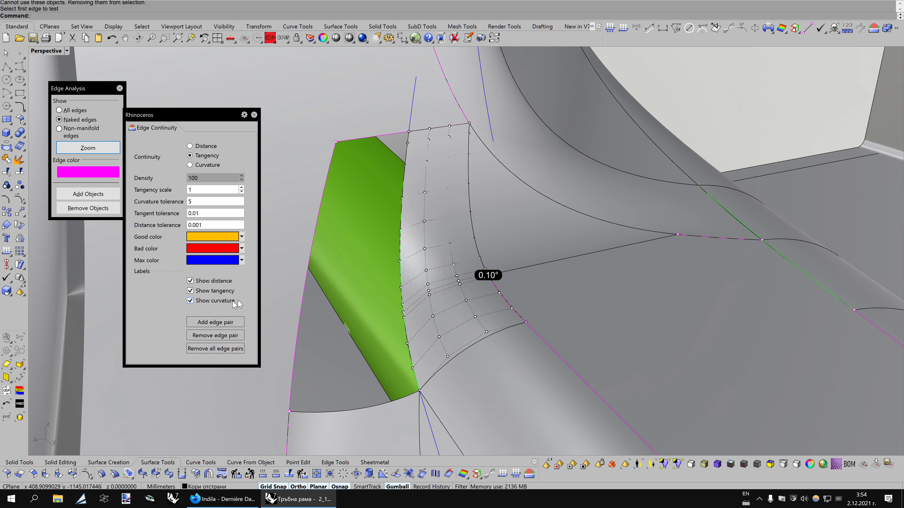
Add the patch's top and lower edge pairs to the tangency check
left_click(228, 320)
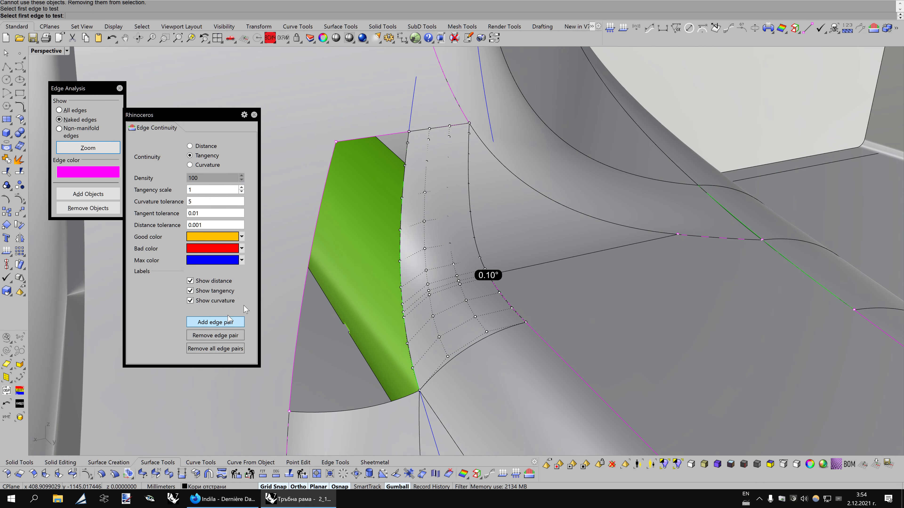
left_click(443, 129)
left_click(459, 163)
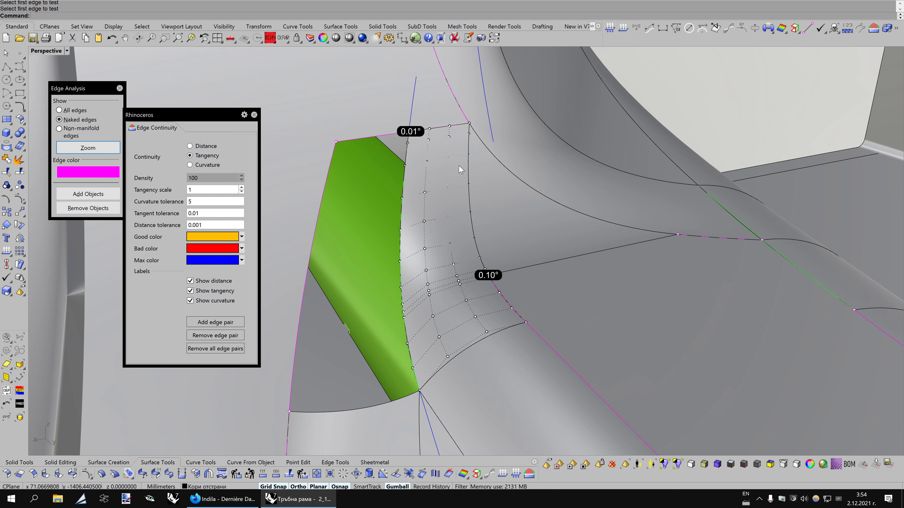
left_click(215, 322)
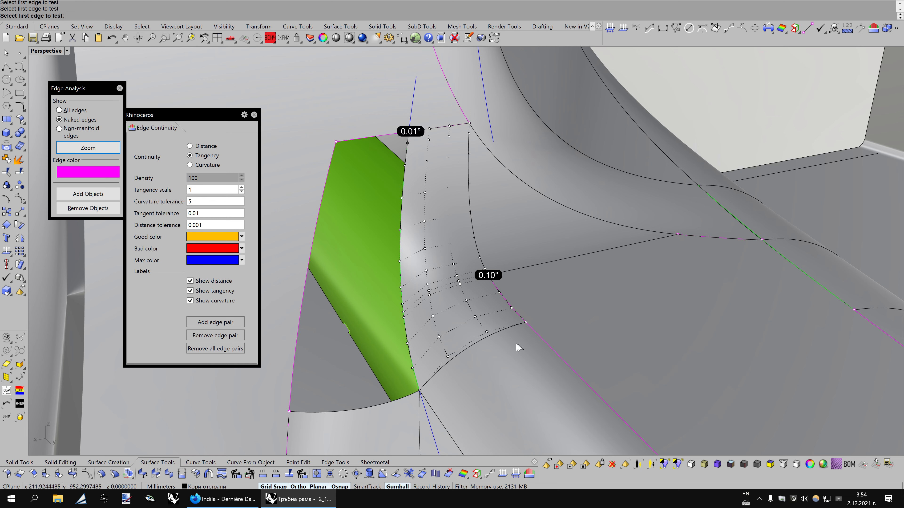
left_click(483, 344)
left_click(504, 376)
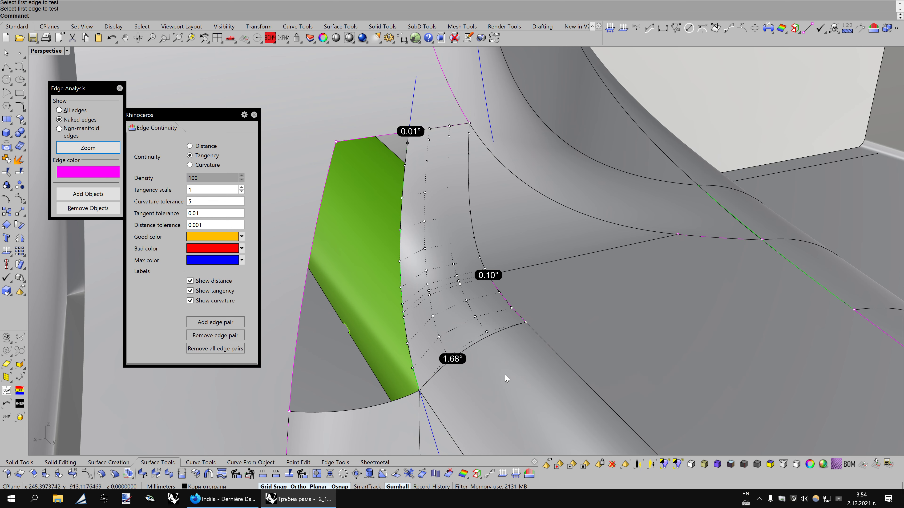
Match the patch's lower and top edges to their neighbours with tangency continuity
left_click(155, 474)
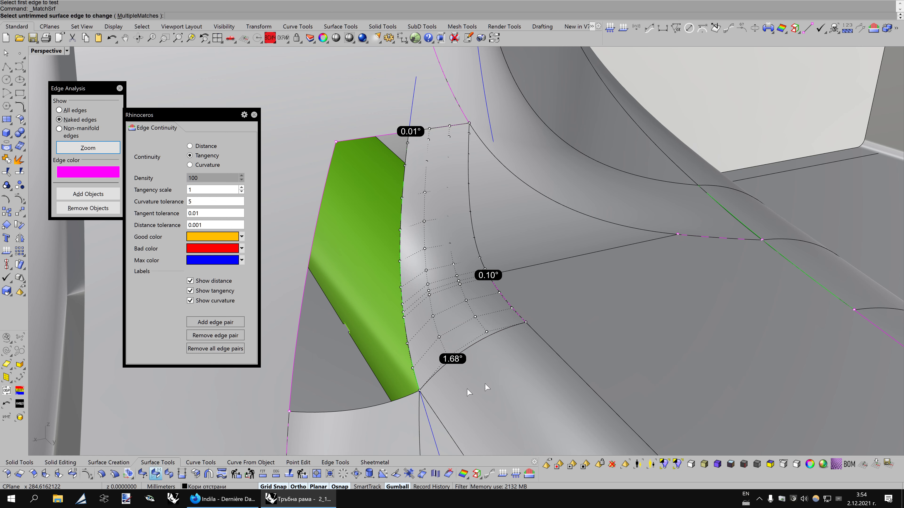
left_click(514, 325)
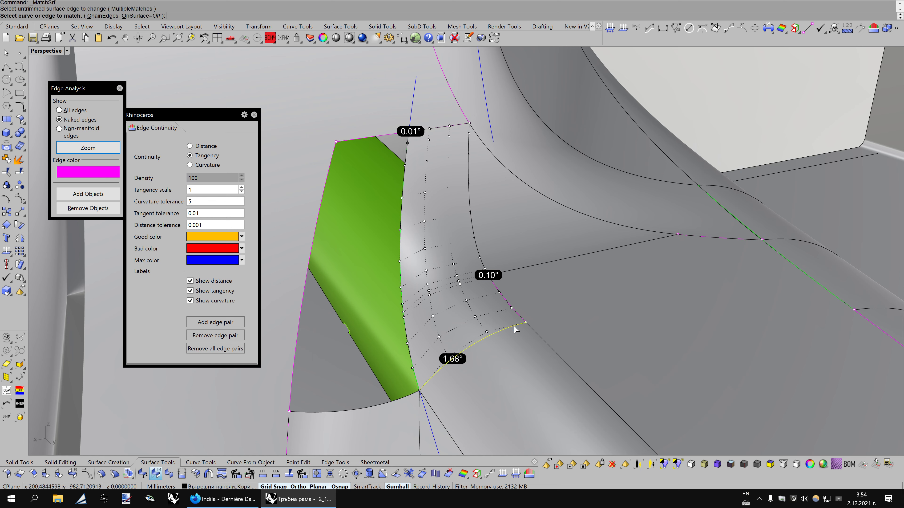
left_click(514, 326)
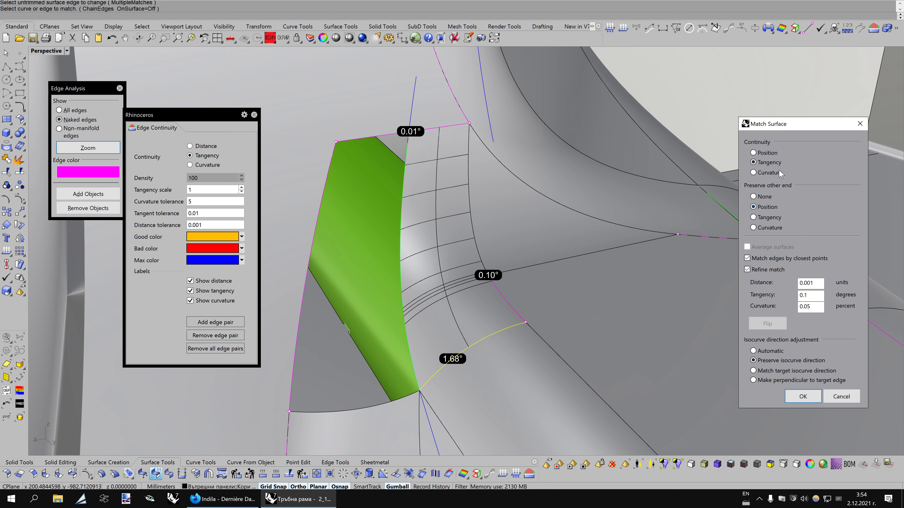
left_click(803, 396)
key("Return")
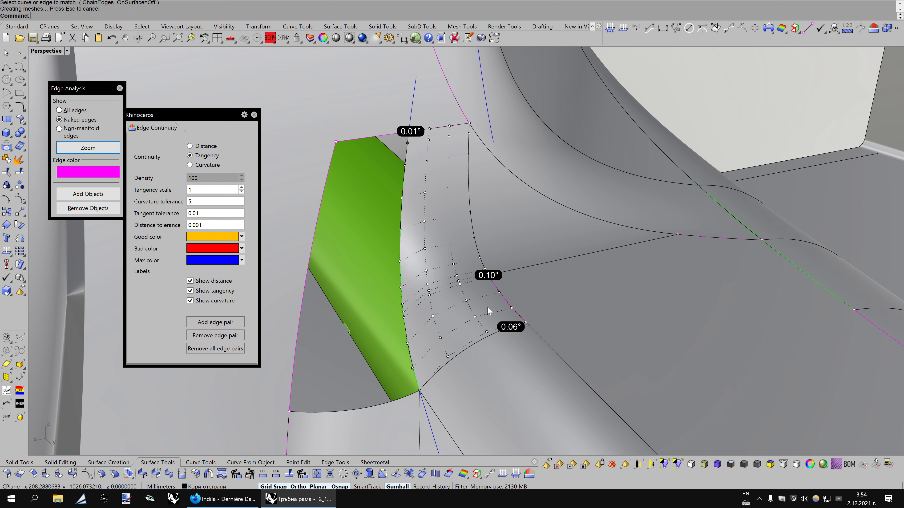
left_click(456, 127)
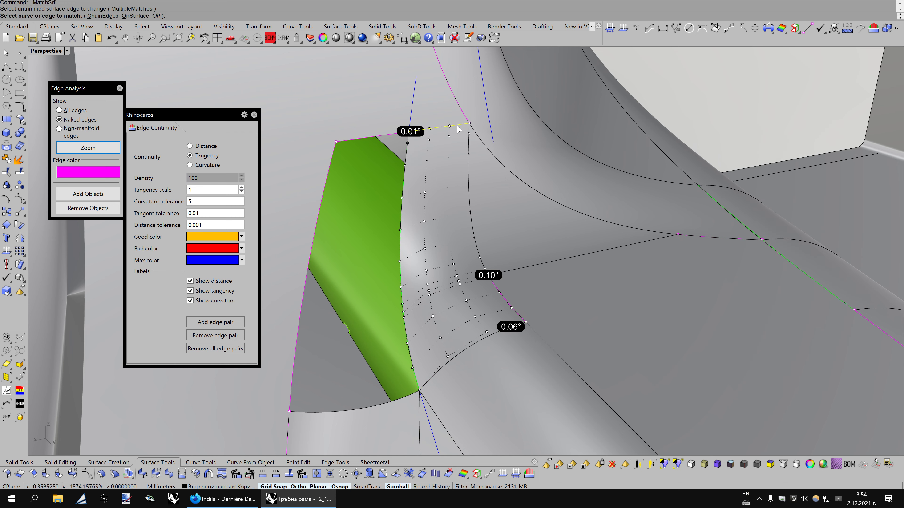
left_click(792, 396)
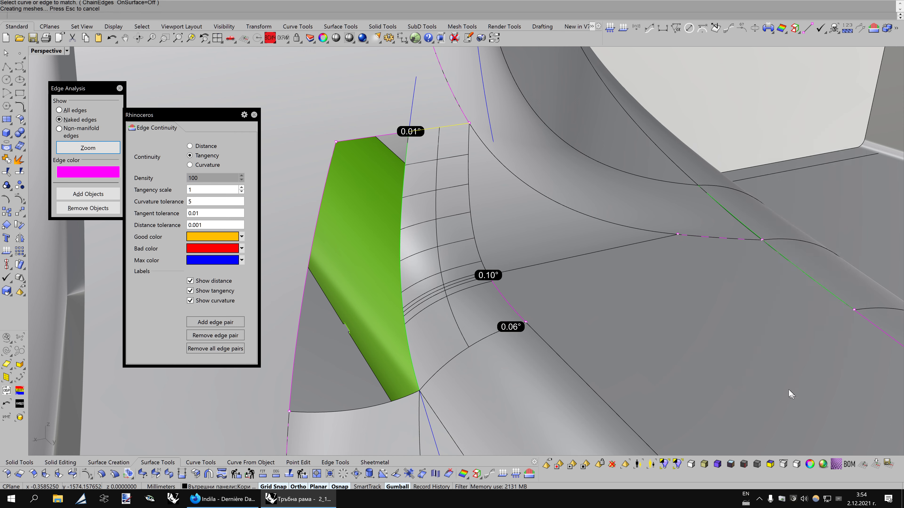
Match the right edge tangent to chained neighbour edges, then review distance and angle readings
key("Return")
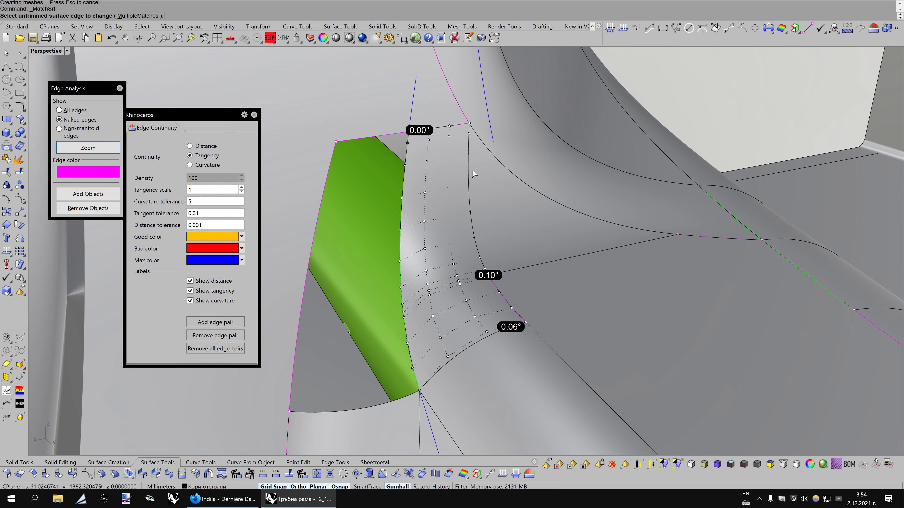
left_click(473, 233)
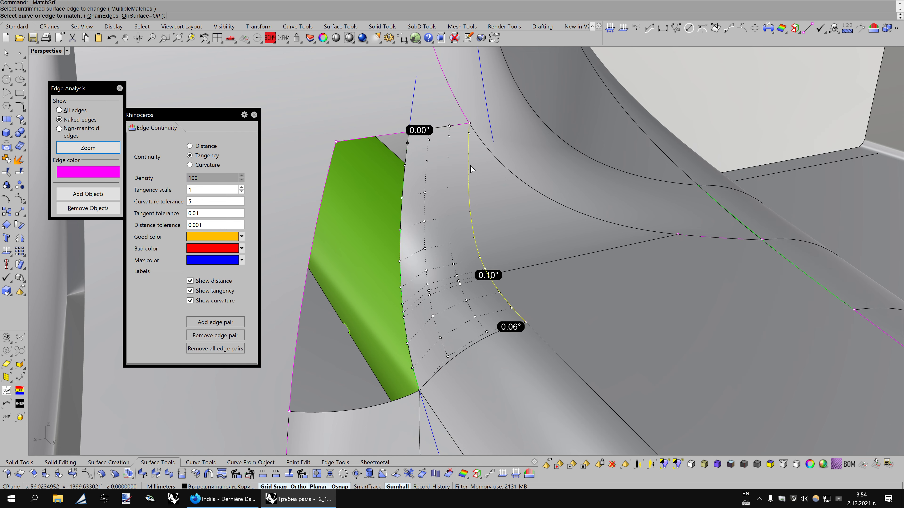
left_click(96, 17)
left_click(471, 182)
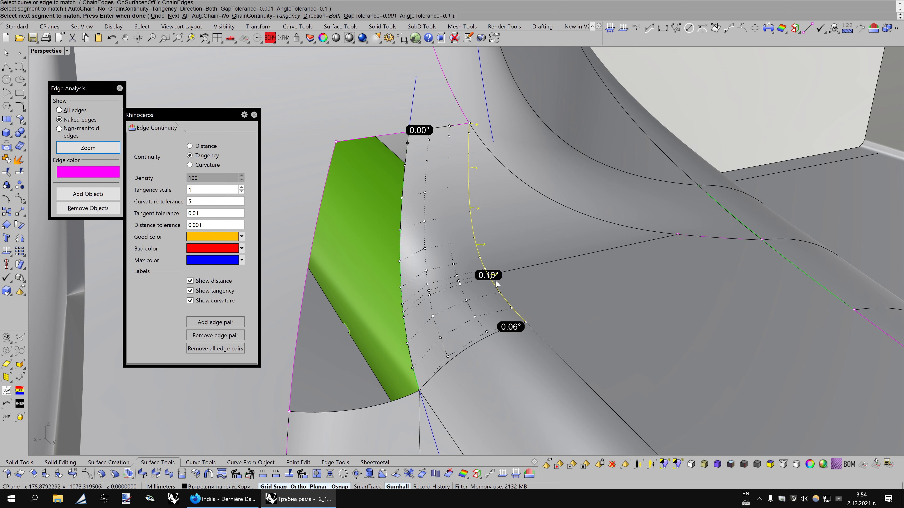
left_click(498, 290)
key("Return")
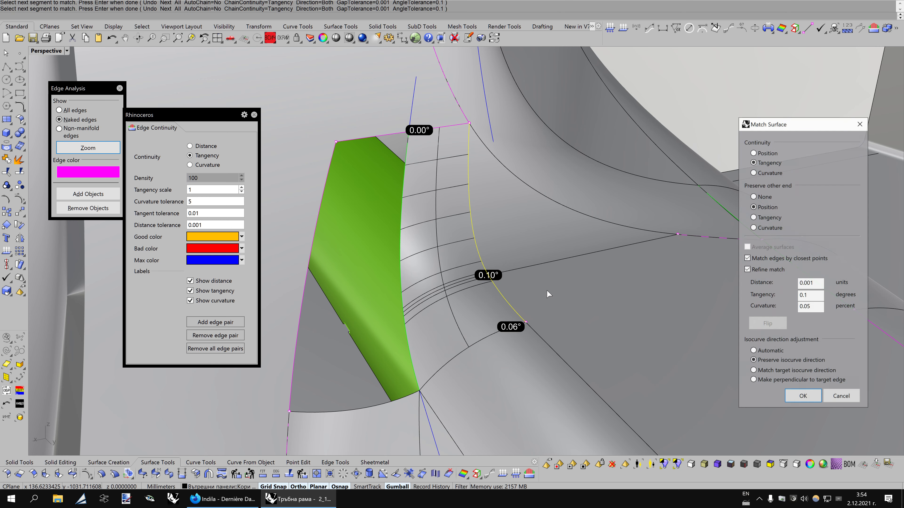
left_click(797, 397)
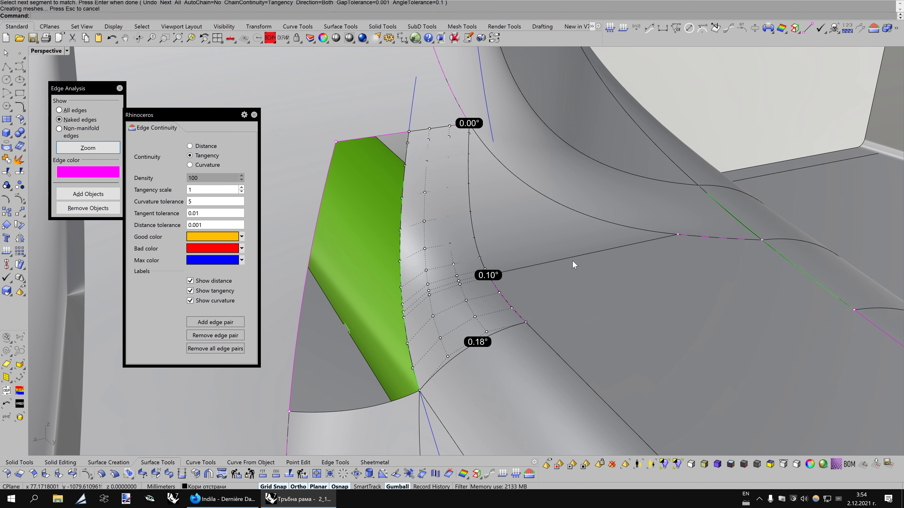
left_click(198, 148)
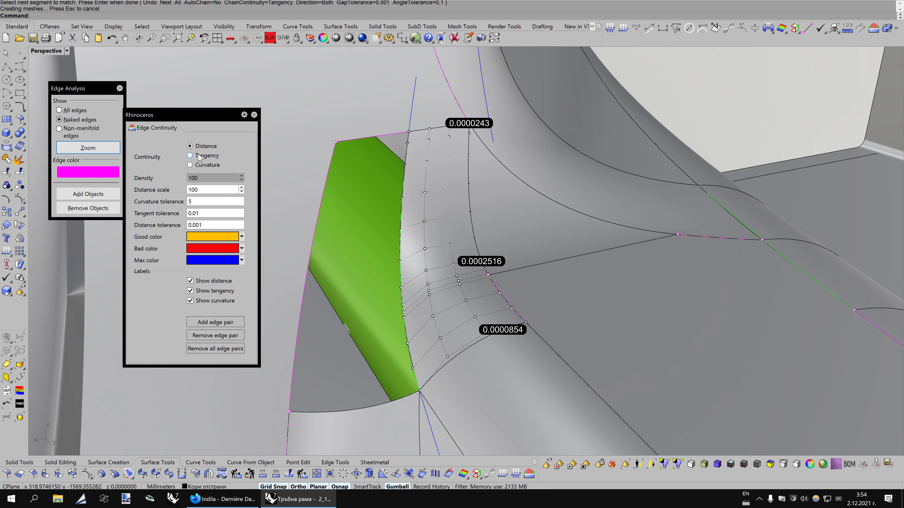
left_click(199, 156)
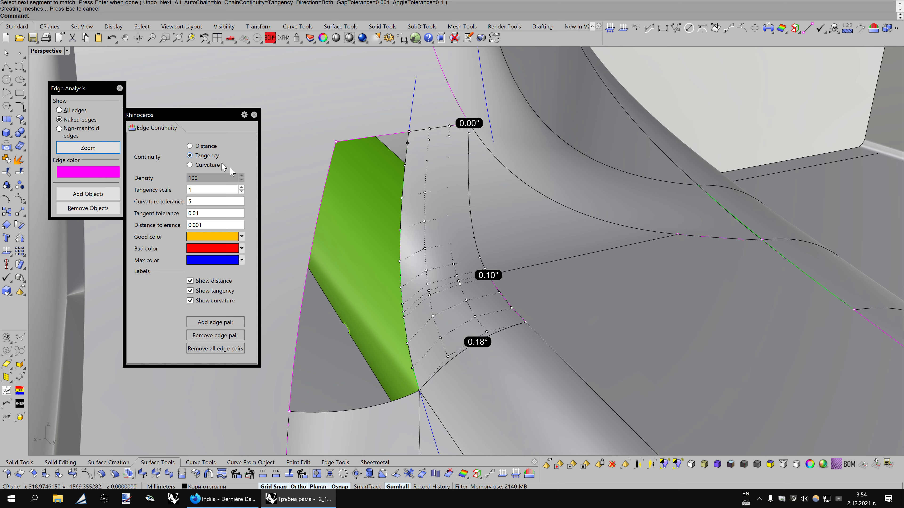
Rematch the right edge tangent to chained neighbour edges, reviewing tangency and curvature tolerances
right_click_drag(554, 317, 563, 319)
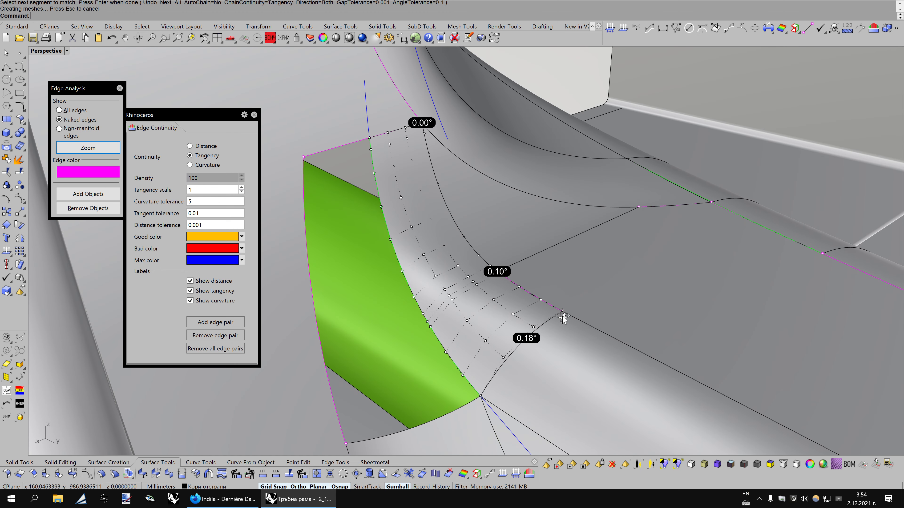
left_click(156, 473)
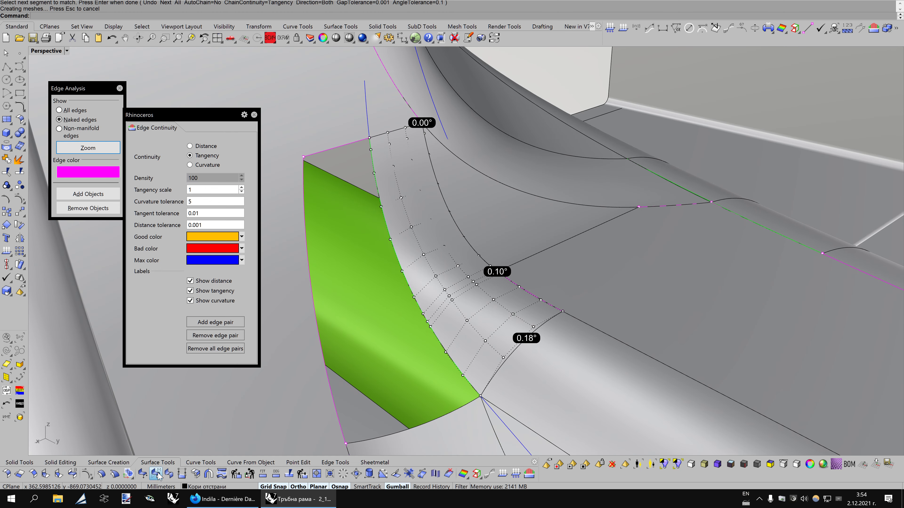
left_click(547, 304)
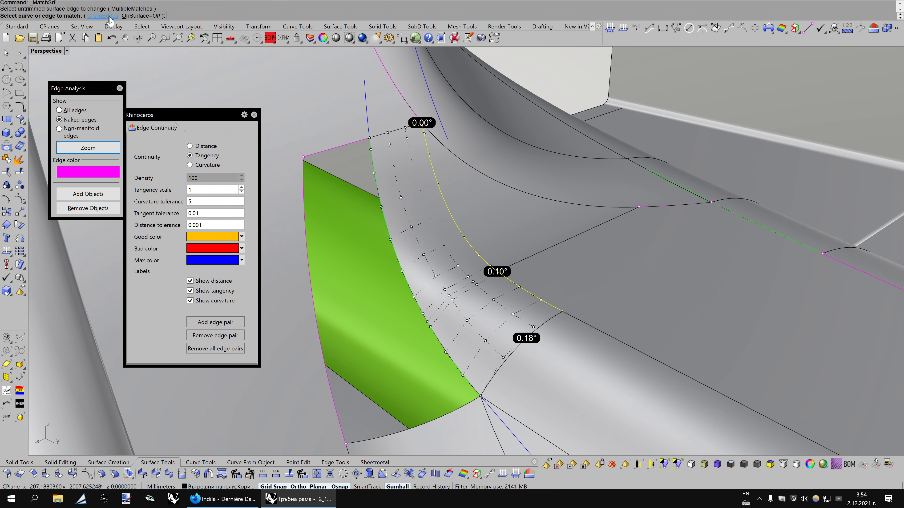
left_click(117, 16)
left_click(486, 265)
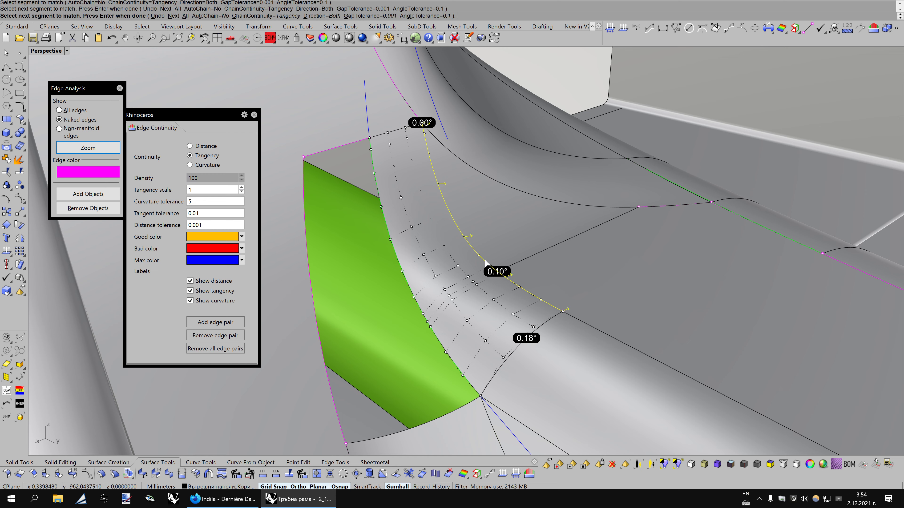
key("Return")
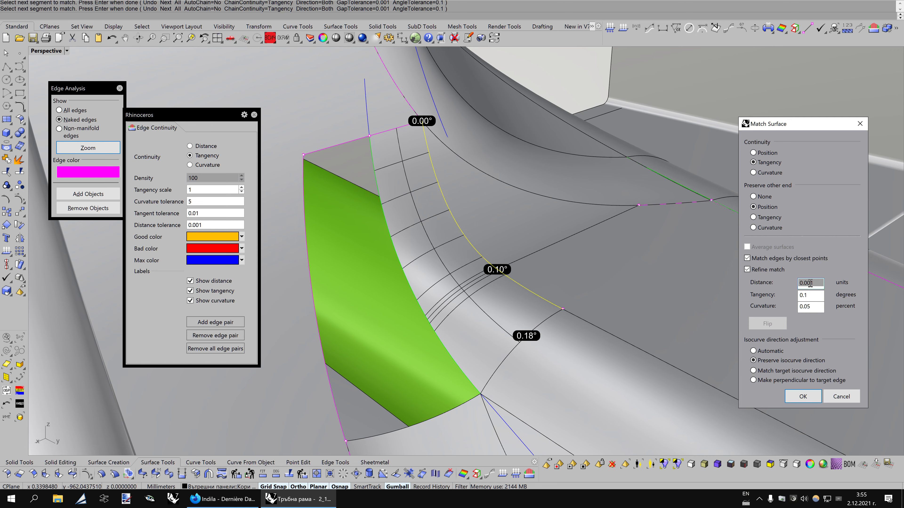
double_click(804, 295)
type("0.01")
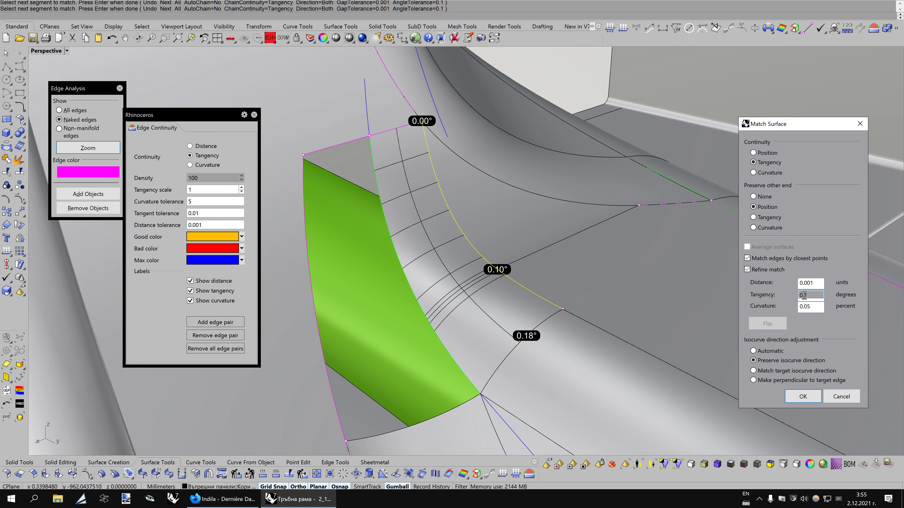
double_click(816, 305)
left_click_drag(805, 295, 812, 295)
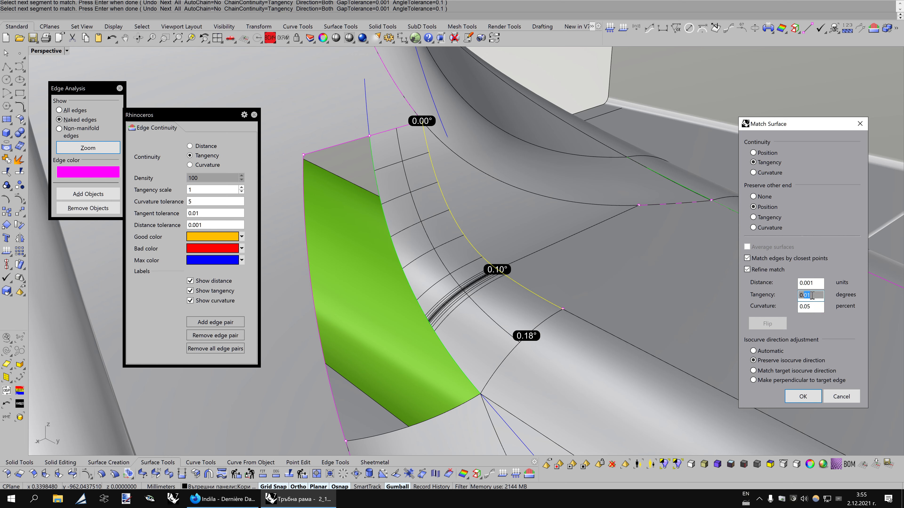
type("0.1")
double_click(815, 307)
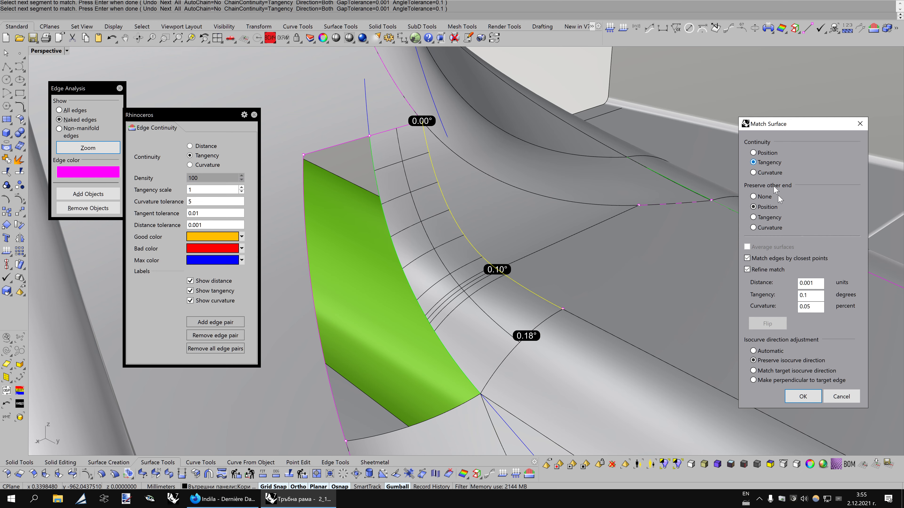
left_click(804, 396)
Confirm edge gaps stay below 0.0003 in the distance check, then return to tangency angles
right_click_drag(571, 301, 559, 298)
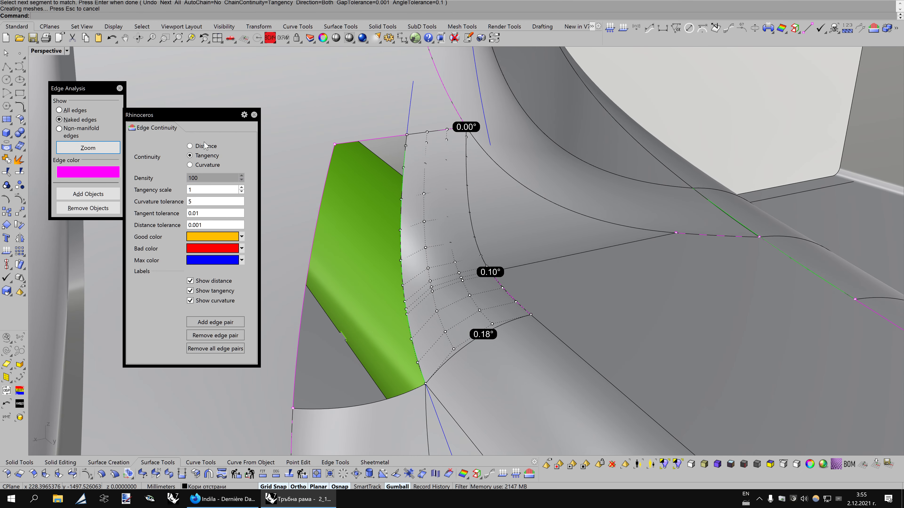
left_click(205, 147)
right_click_drag(560, 278, 509, 264)
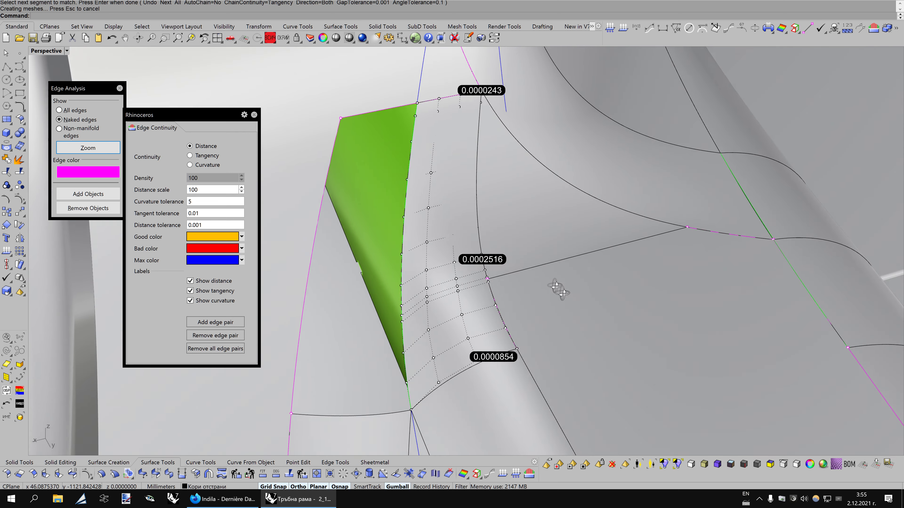
left_click(201, 158)
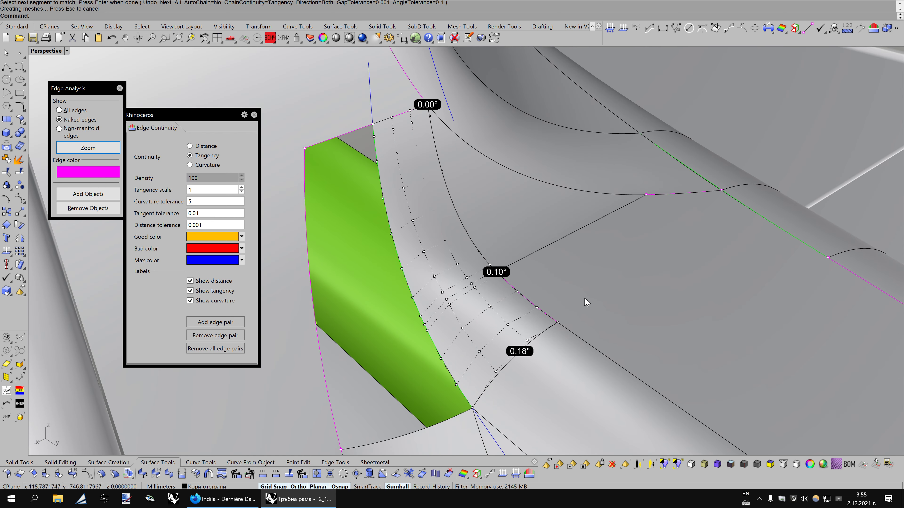
mouse_move(584, 302)
right_mouse_down()
mouse_move(594, 302)
mouse_move(581, 323)
right_mouse_up()
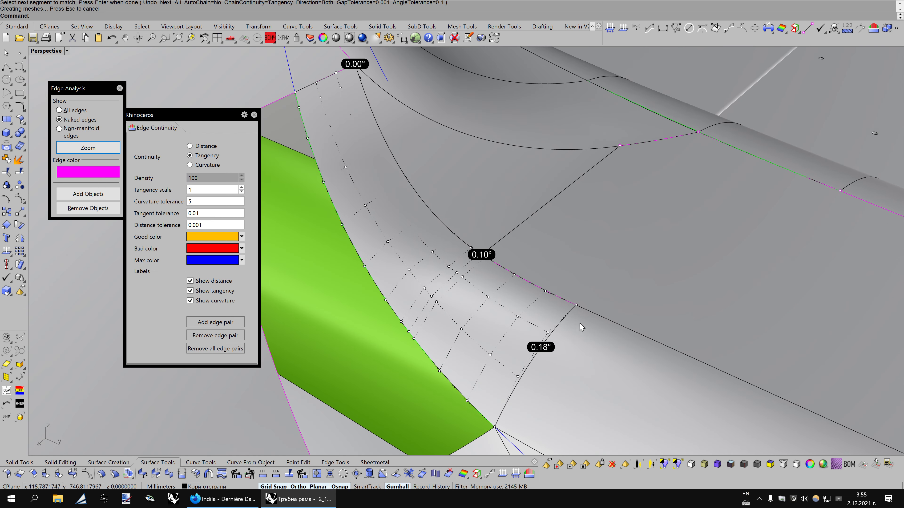
left_click(290, 467)
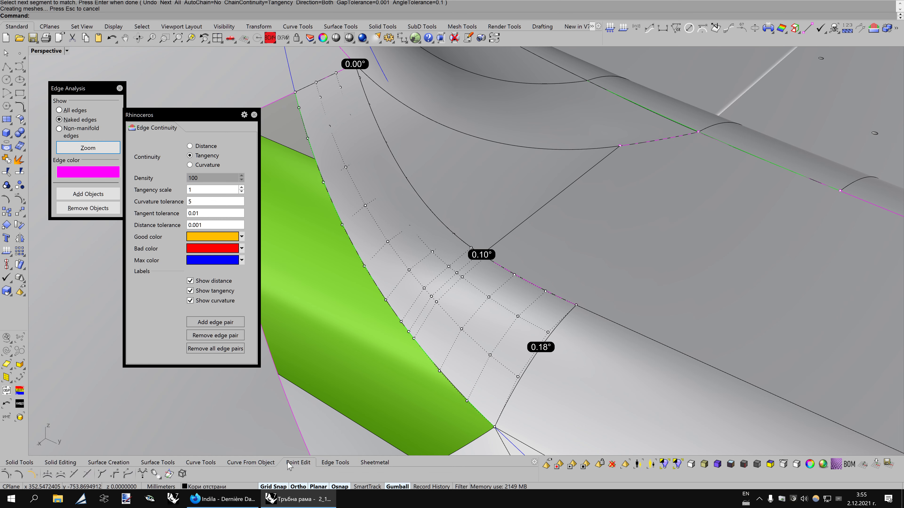
left_click(71, 475)
Select the sweep patch for knot insertion and toggle the knot direction to V
left_click(429, 360)
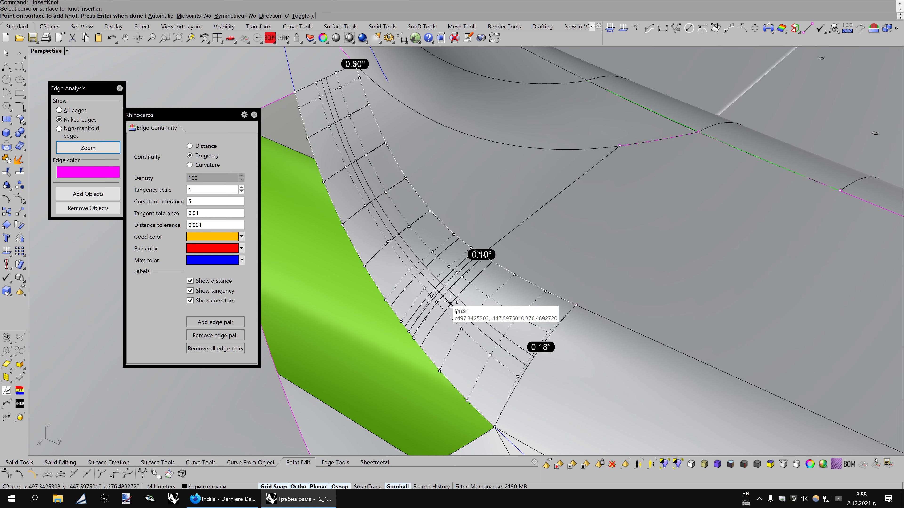
left_click(300, 16)
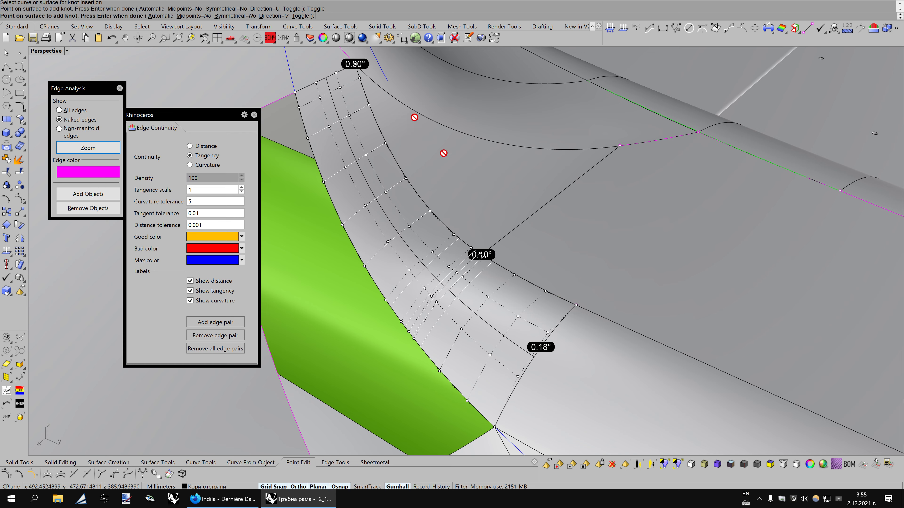
right_click_drag(484, 301, 476, 263)
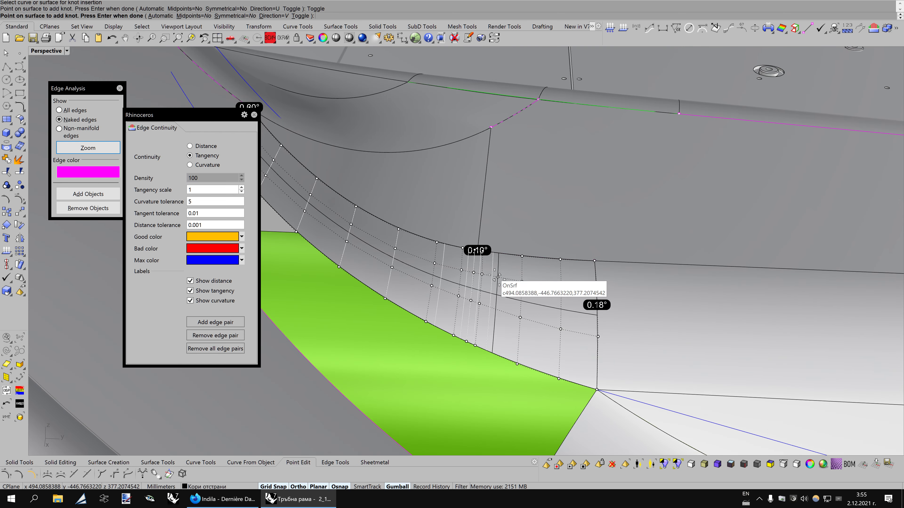